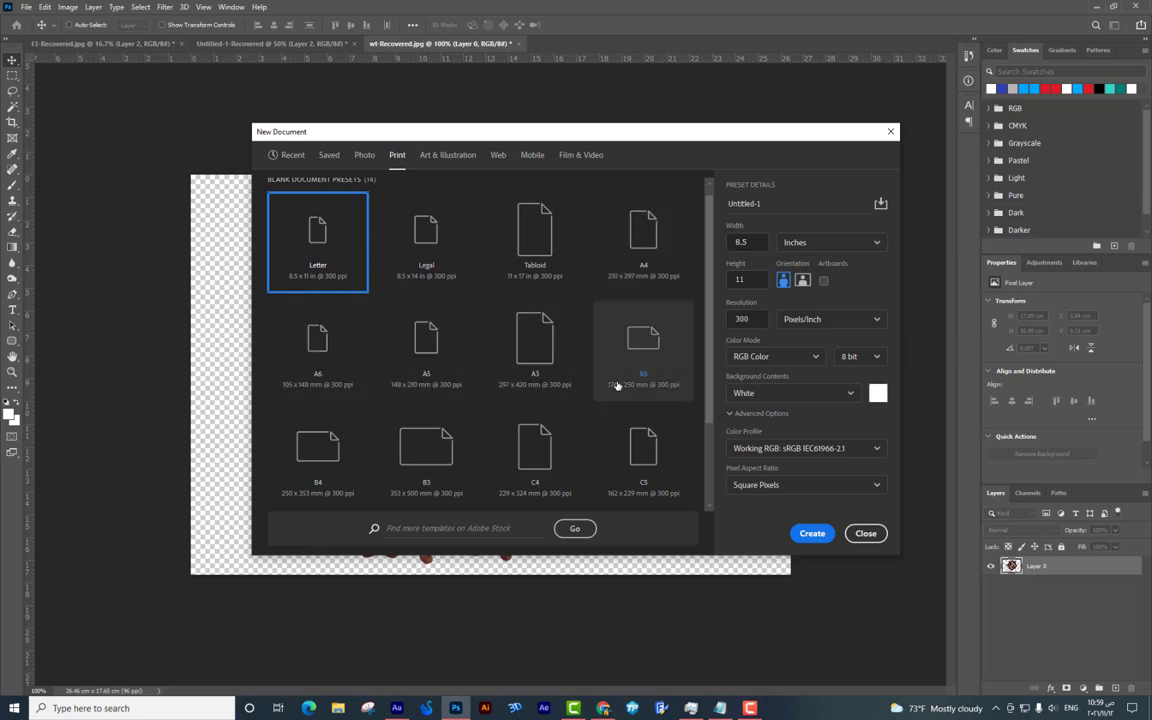
Create a new document from the A4 preset in landscape orientation (29.7 × 21 cm, 300 ppi).
{"action": "left_click", "coordinate": [668, 248]}
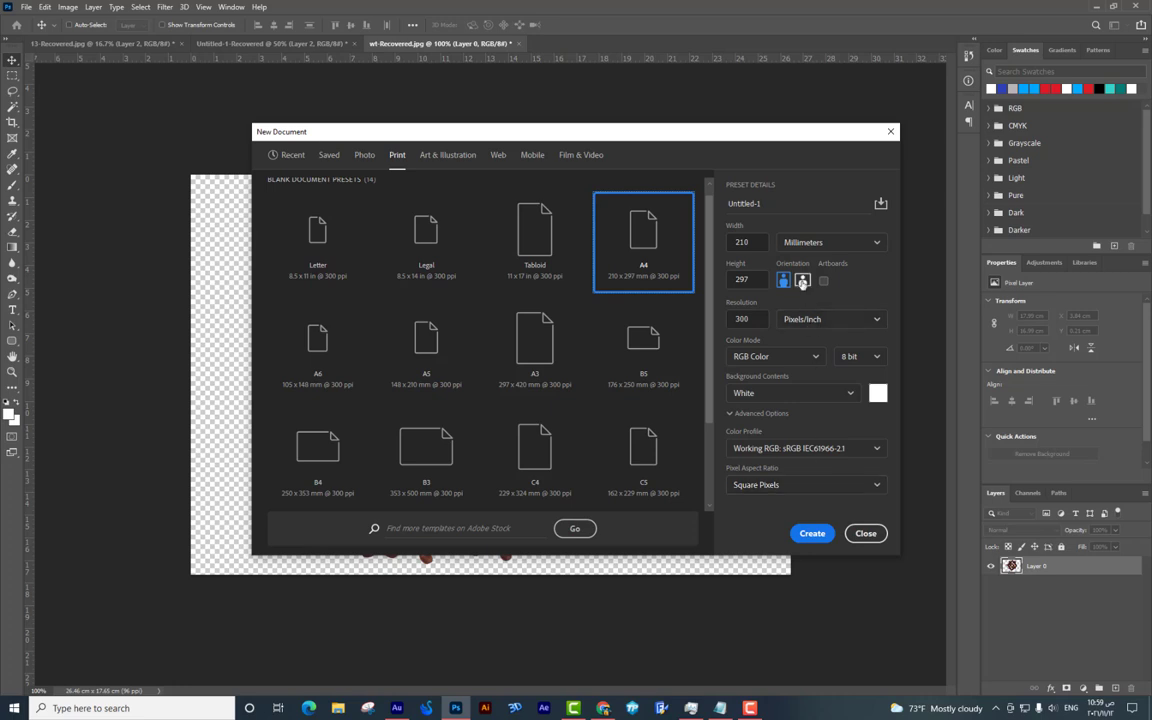
{"action": "left_click", "coordinate": [802, 281]}
{"action": "left_click", "coordinate": [812, 533]}
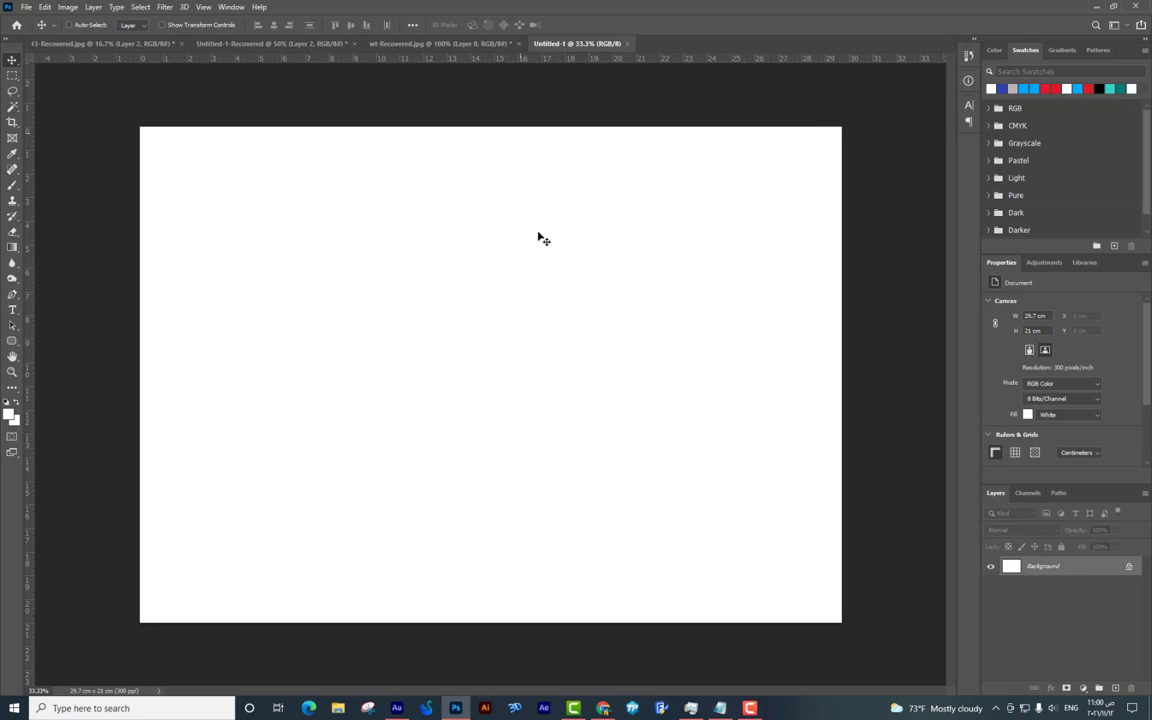
Open Image Size and switch the units to centimeters to read the 29.7 × 21 page size.
{"action": "left_click", "coordinate": [68, 7]}
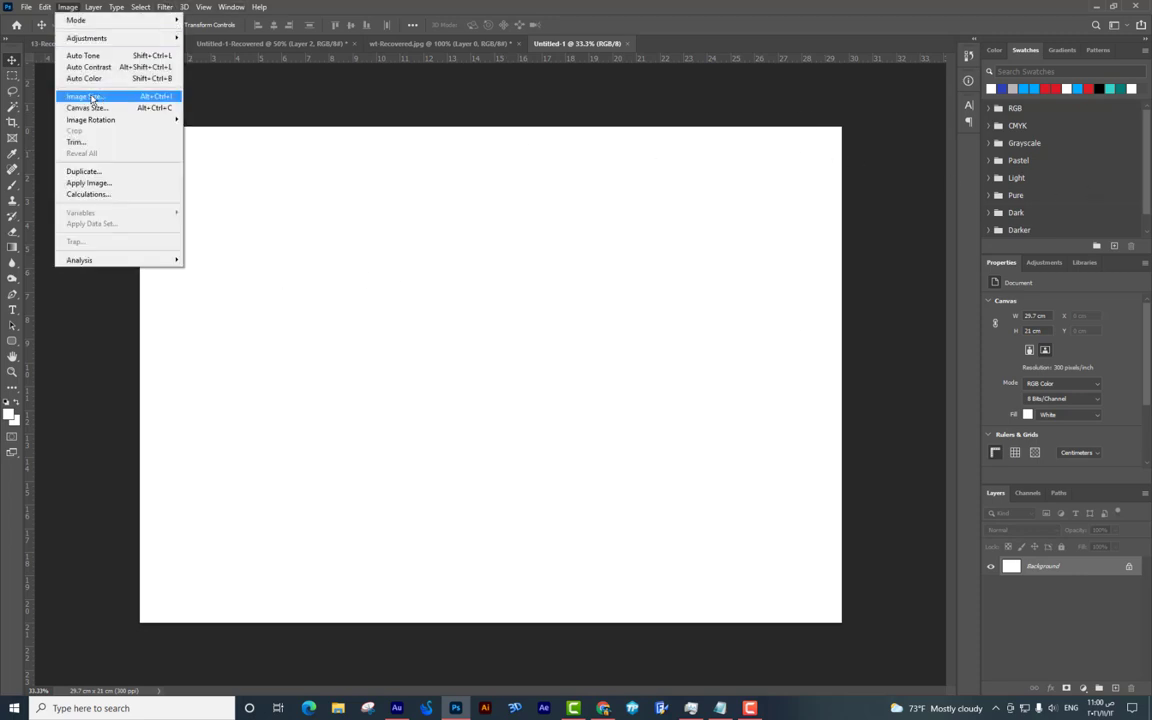
{"action": "left_click", "coordinate": [133, 97]}
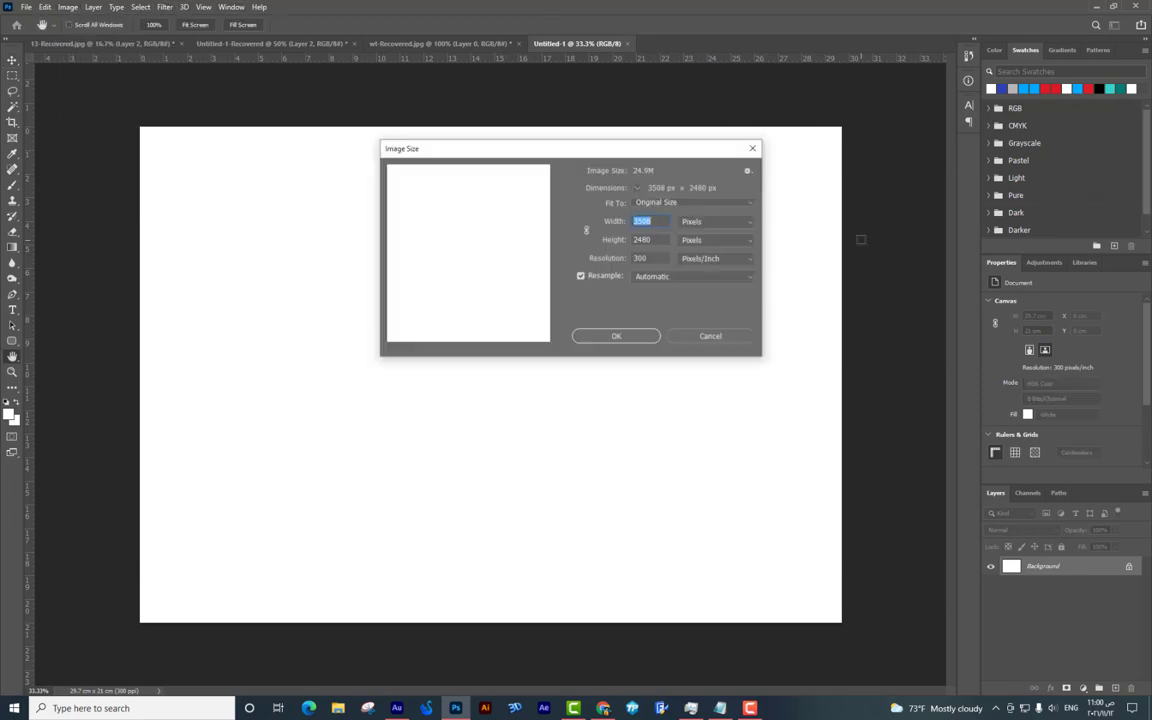
{"action": "left_click", "coordinate": [666, 240]}
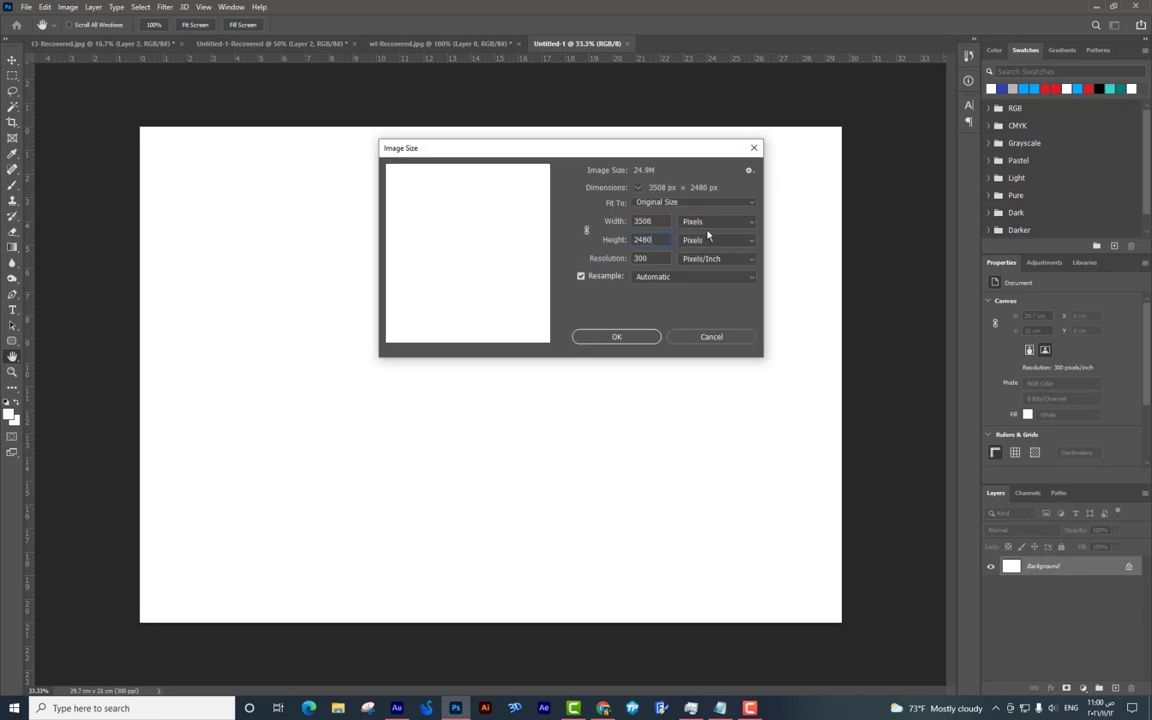
{"action": "left_click", "coordinate": [705, 222]}
{"action": "left_click", "coordinate": [706, 259]}
{"action": "key", "text": "Tab"}
{"action": "left_click", "coordinate": [645, 224]}
{"action": "left_click", "coordinate": [664, 223]}
In Chrome, search Google for an online calculator ('اله حاسبه').
{"action": "left_click", "coordinate": [603, 708]}
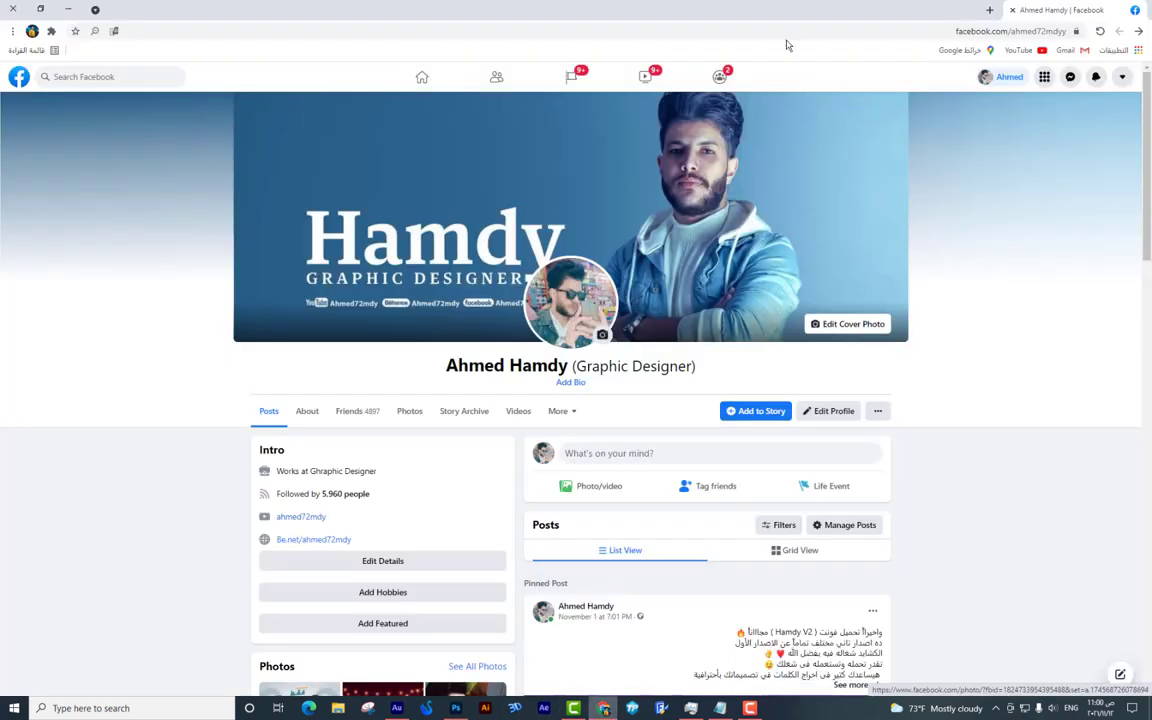
{"action": "left_click", "coordinate": [990, 12]}
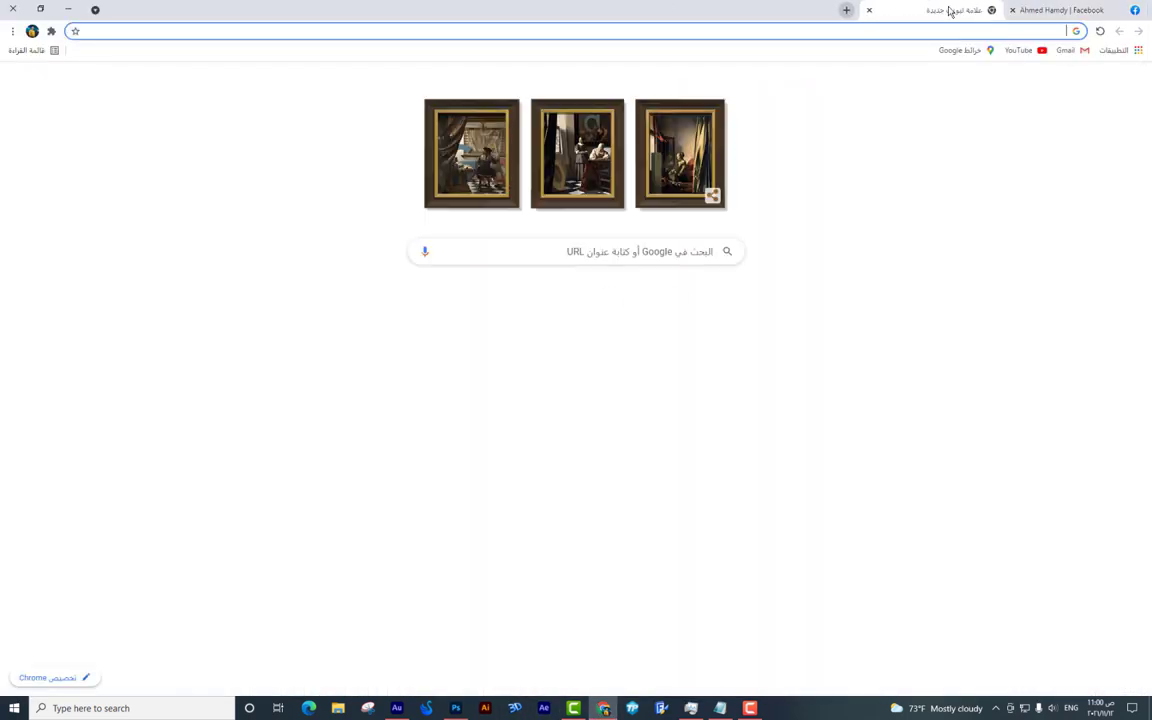
{"action": "type", "text": "google.com"}
{"action": "key", "text": "Return"}
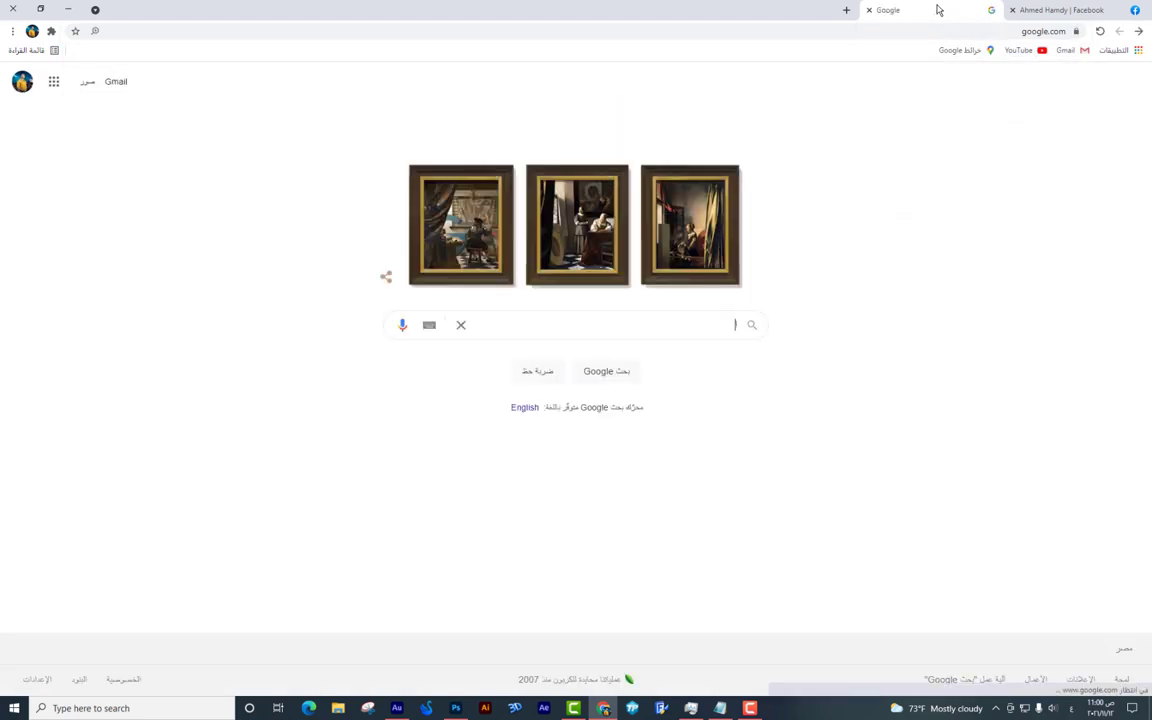
{"action": "type", "text": "اله حاسبه"}
{"action": "key", "text": "Return"}
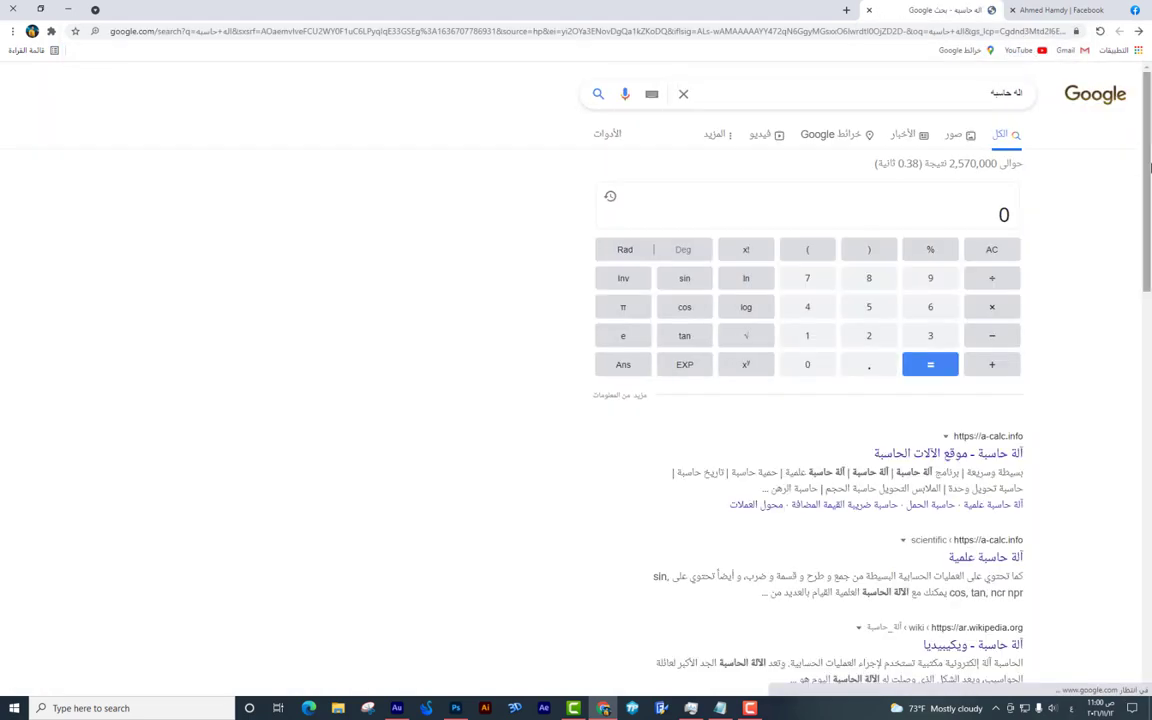
Compute 29.7 ÷ 3 = 9.9 on the calculator, then go back to Photoshop.
{"action": "left_click", "coordinate": [869, 335]}
{"action": "left_click", "coordinate": [930, 278]}
{"action": "left_click", "coordinate": [869, 364]}
{"action": "left_click", "coordinate": [810, 278]}
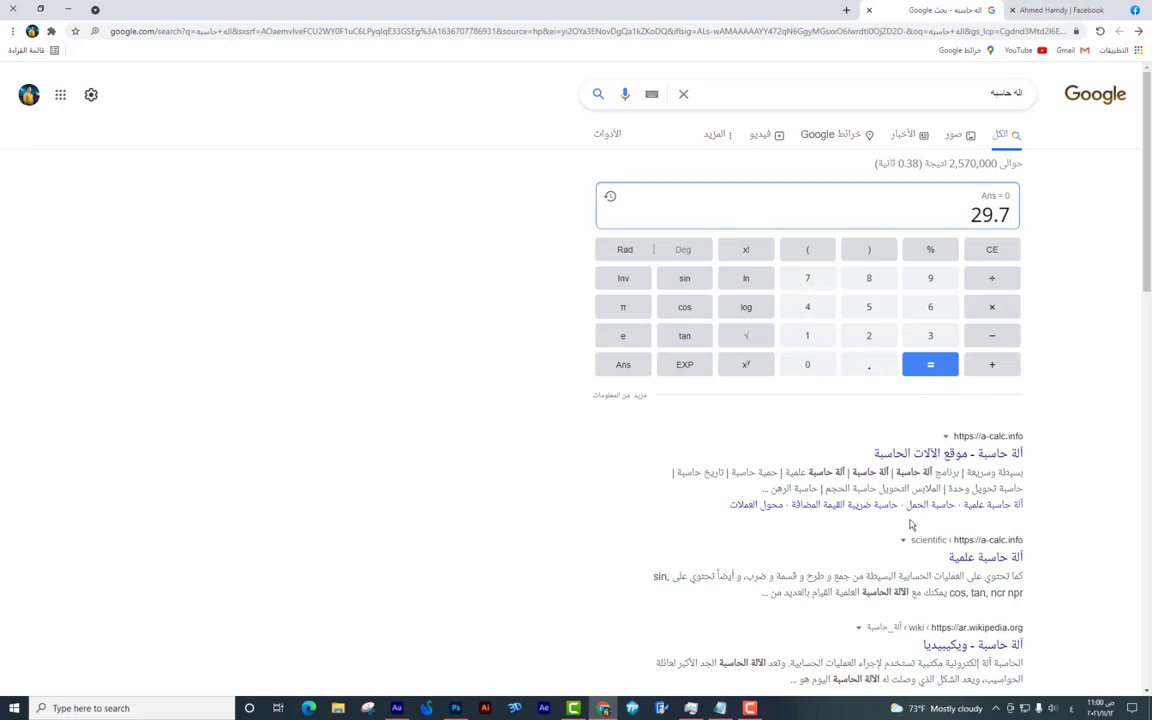
{"action": "left_click", "coordinate": [1002, 279]}
{"action": "left_click", "coordinate": [930, 335]}
{"action": "left_click", "coordinate": [930, 364]}
{"action": "key", "text": "alt+Tab"}
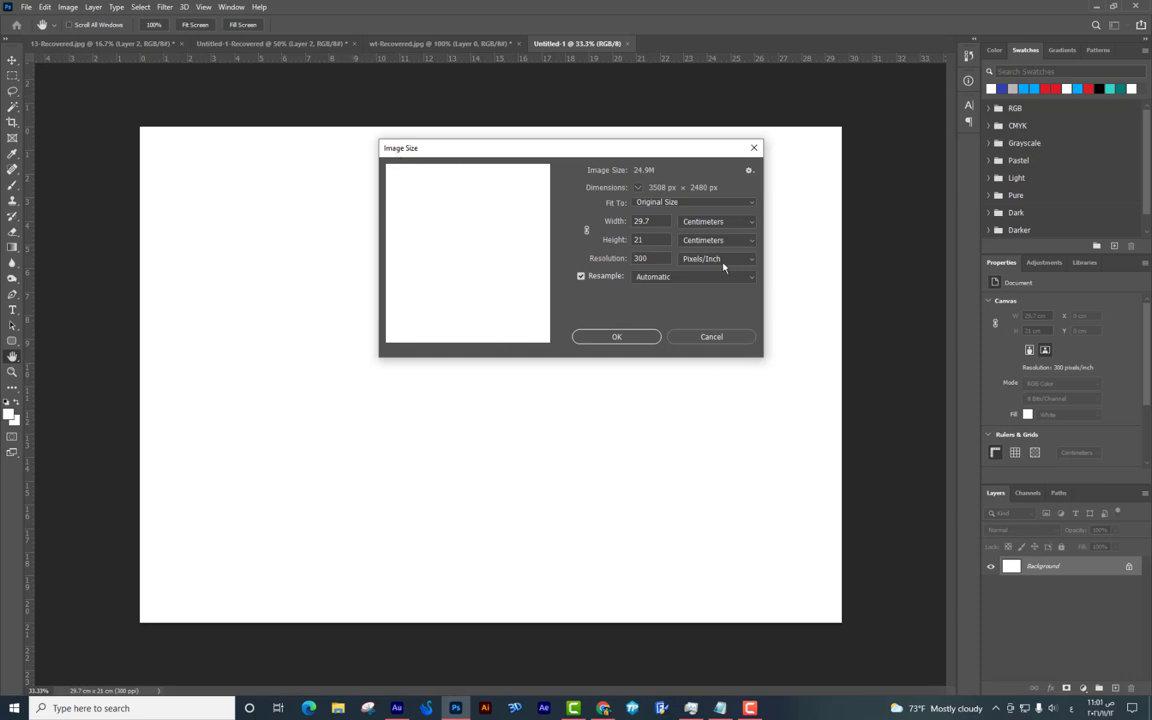
{"action": "key", "text": "alt+Tab"}
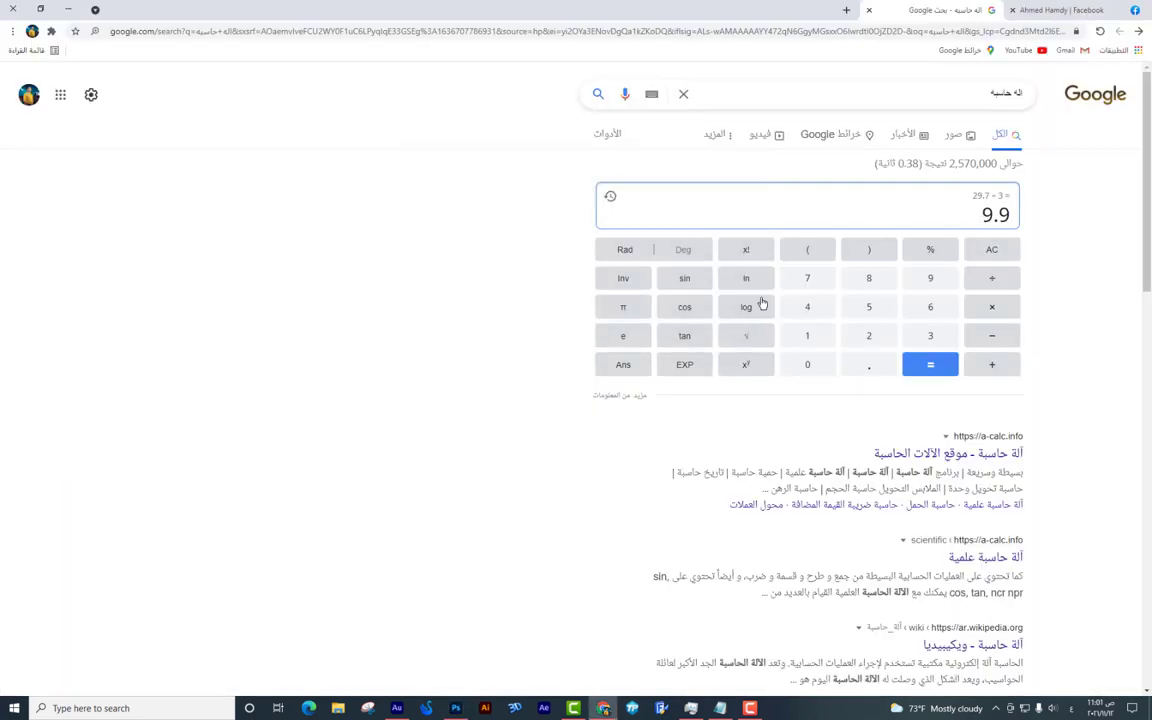
{"action": "key", "text": "alt+Tab"}
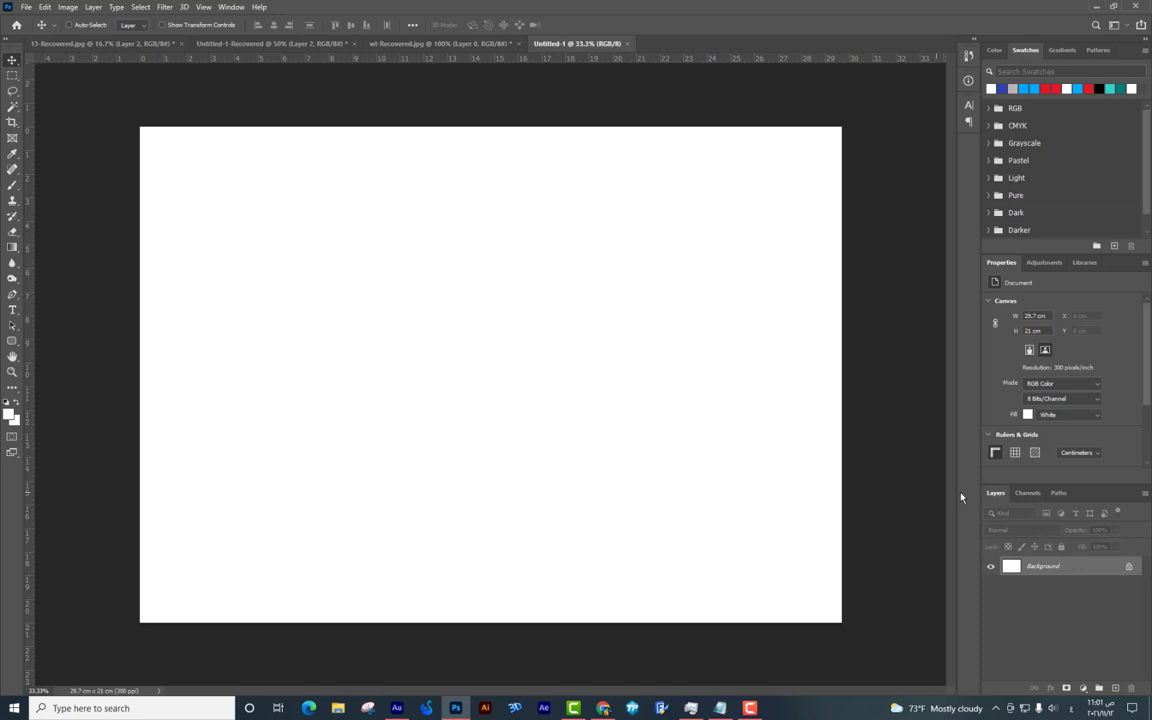
Add a vertical guide at 9.9 cm using View > New Guide.
{"action": "left_click", "coordinate": [206, 9]}
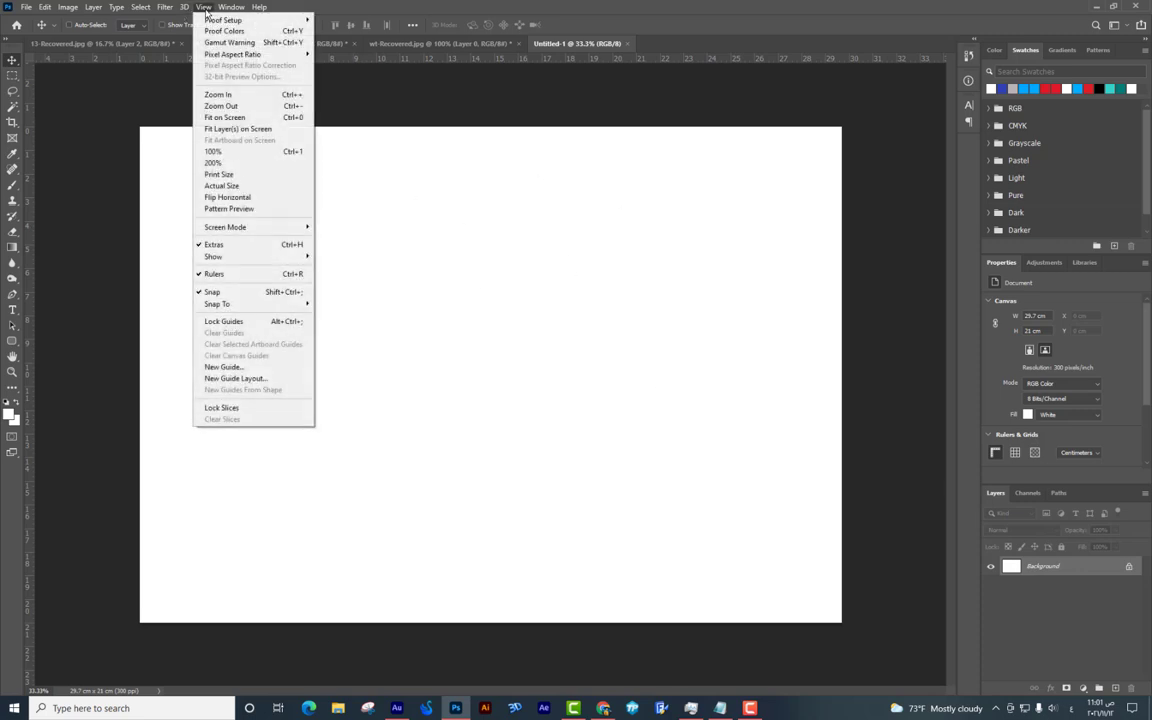
{"action": "left_click", "coordinate": [216, 369]}
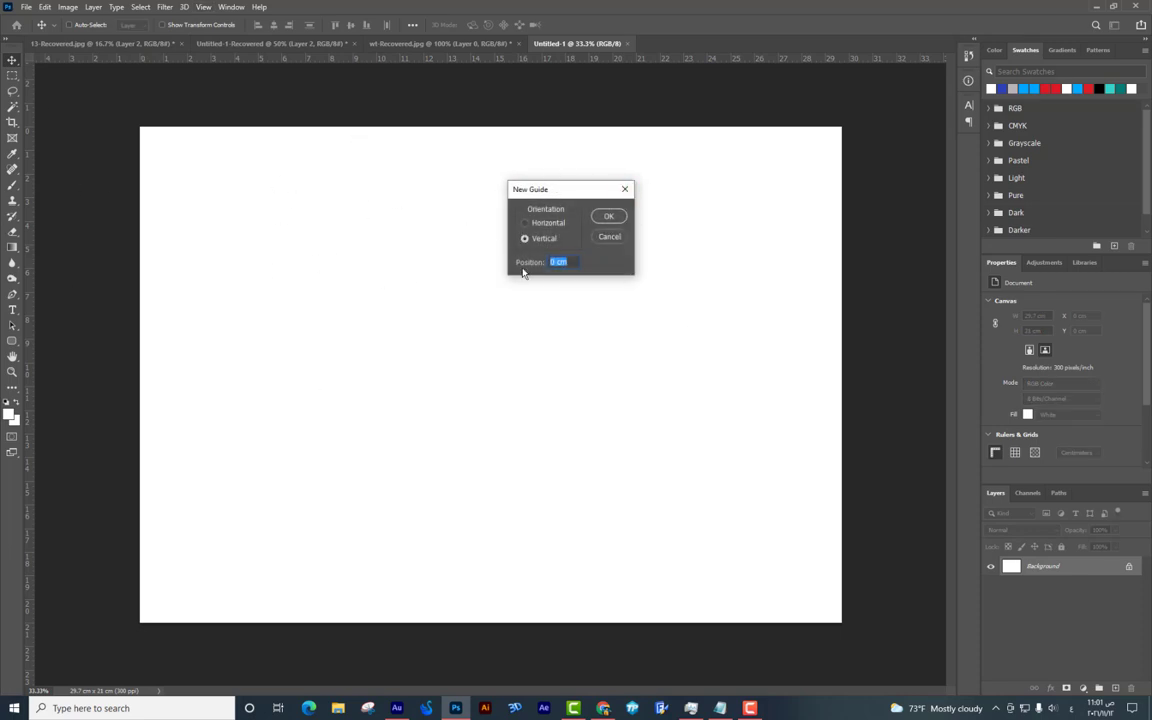
{"action": "left_click_drag", "start_coordinate": [533, 186], "coordinate": [615, 187]}
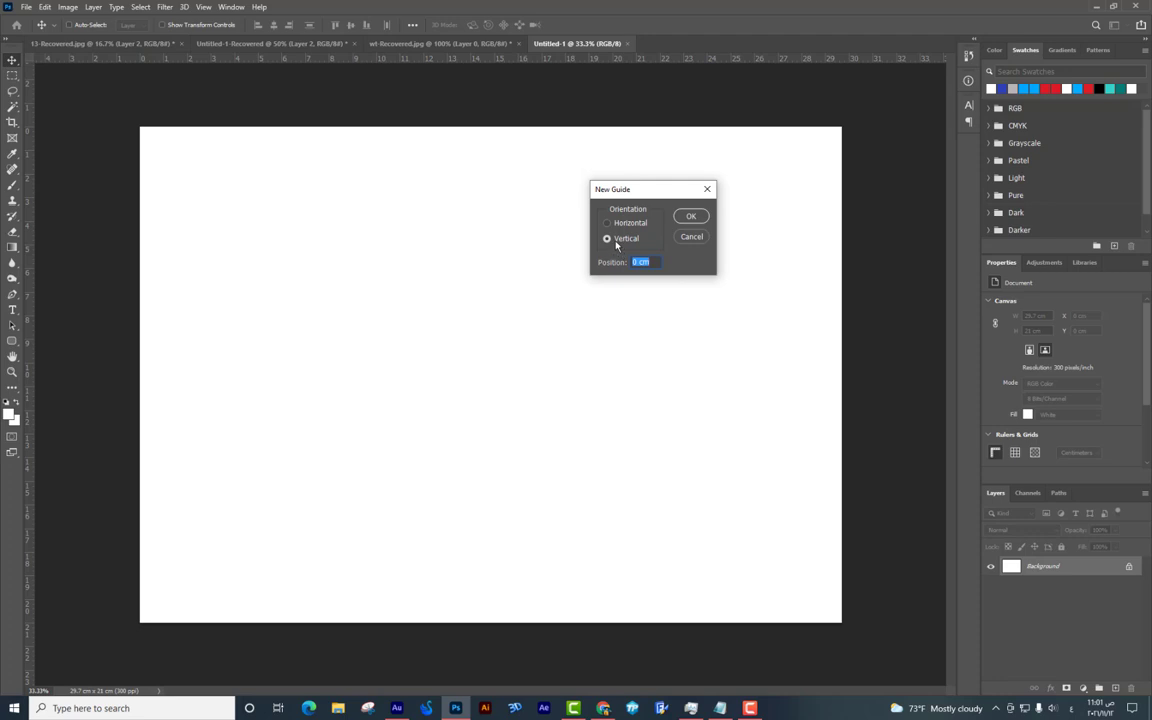
{"action": "left_click", "coordinate": [612, 226]}
{"action": "left_click", "coordinate": [616, 243]}
{"action": "left_click", "coordinate": [618, 263]}
{"action": "key", "text": "Return"}
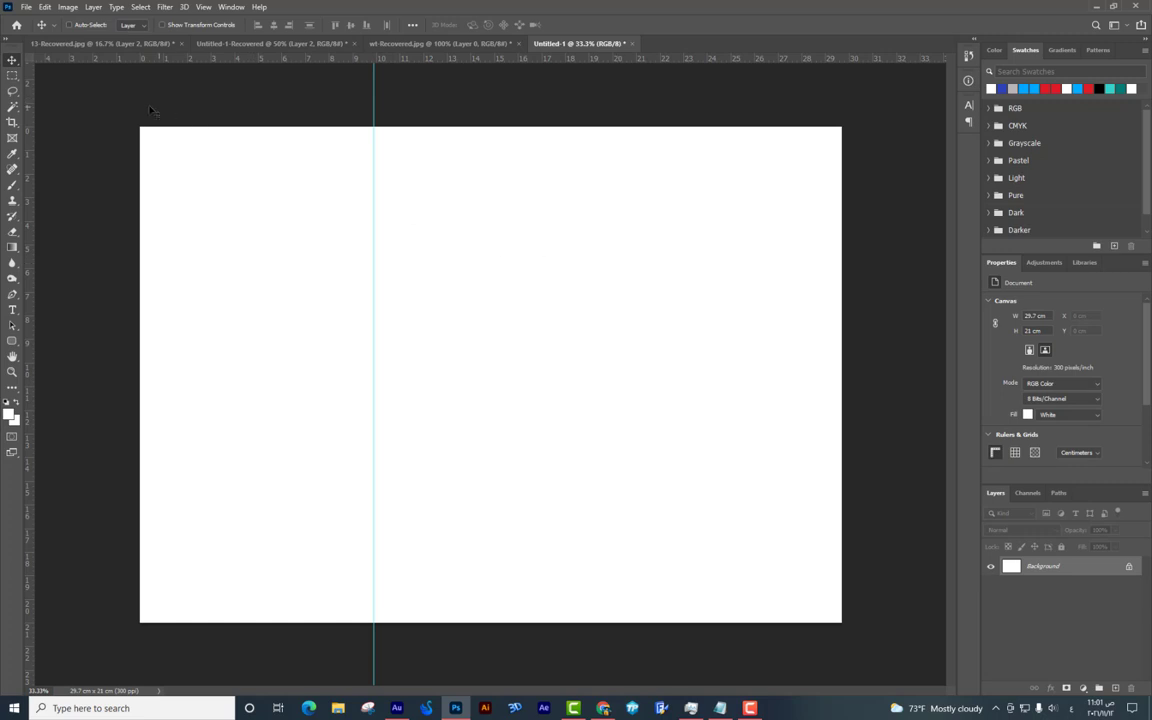
{"action": "left_click", "coordinate": [12, 75]}
Shift a left-third marquee into the middle and drag a guide to its right edge at about 19.8 cm.
{"action": "left_click_drag", "start_coordinate": [140, 126], "coordinate": [332, 370]}
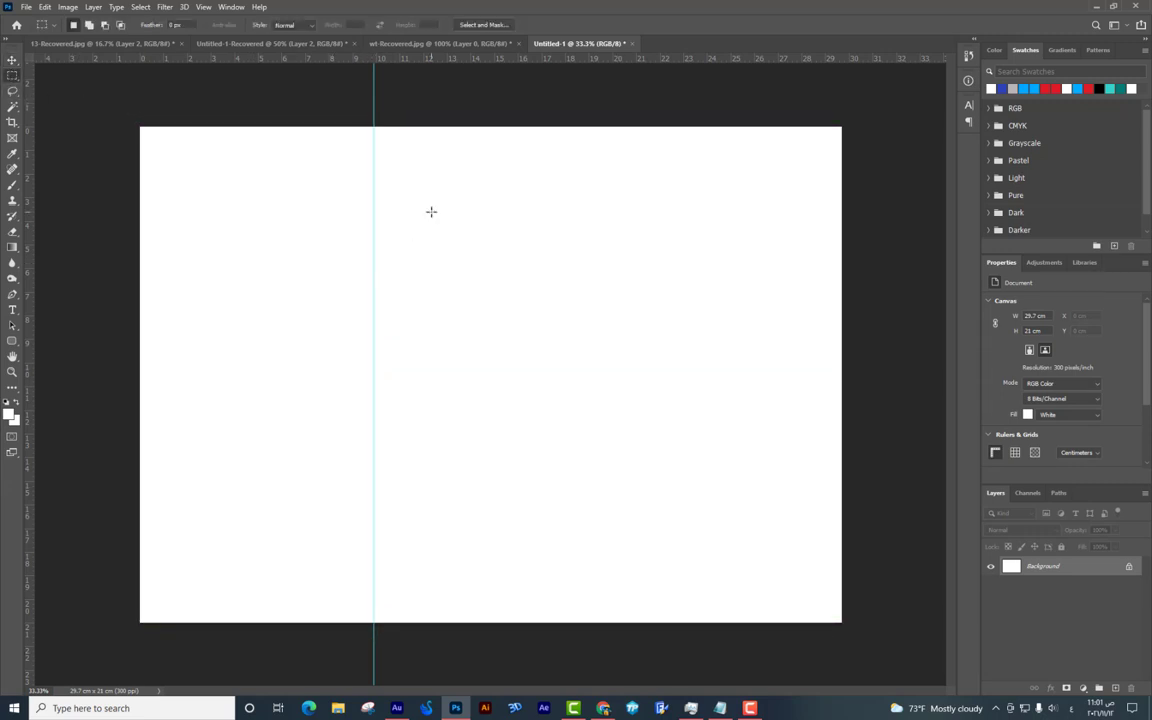
{"action": "left_click_drag", "start_coordinate": [140, 126], "coordinate": [374, 622]}
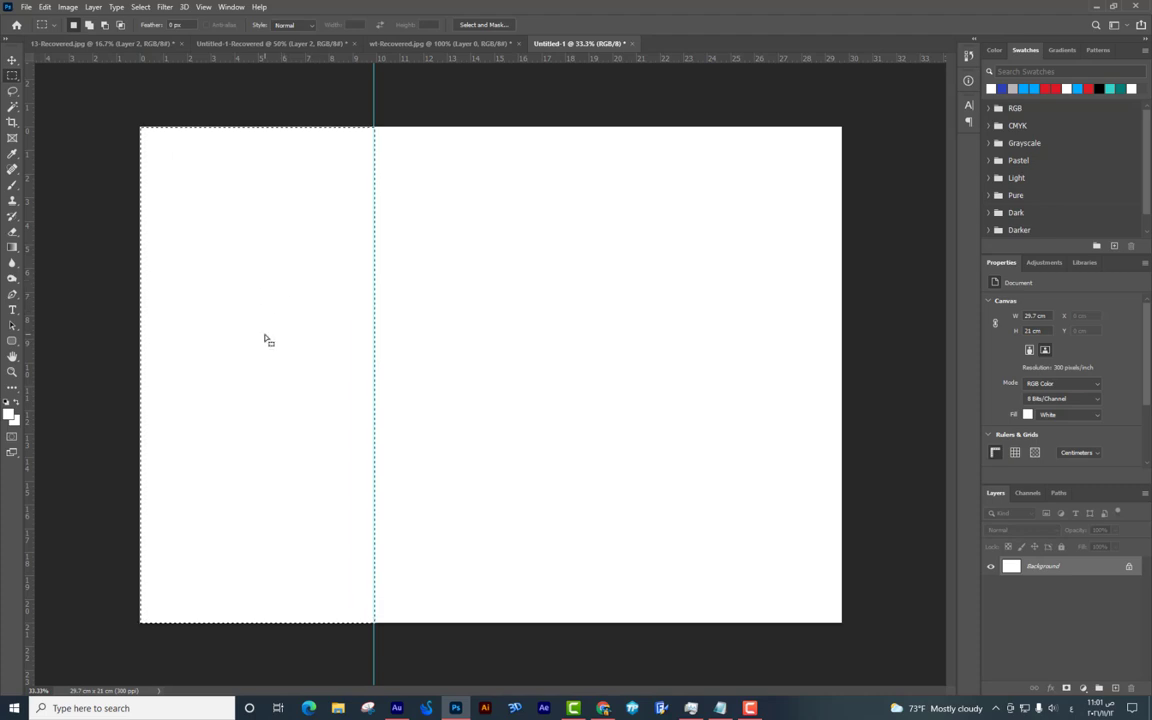
{"action": "left_click_drag", "start_coordinate": [249, 334], "coordinate": [395, 336]}
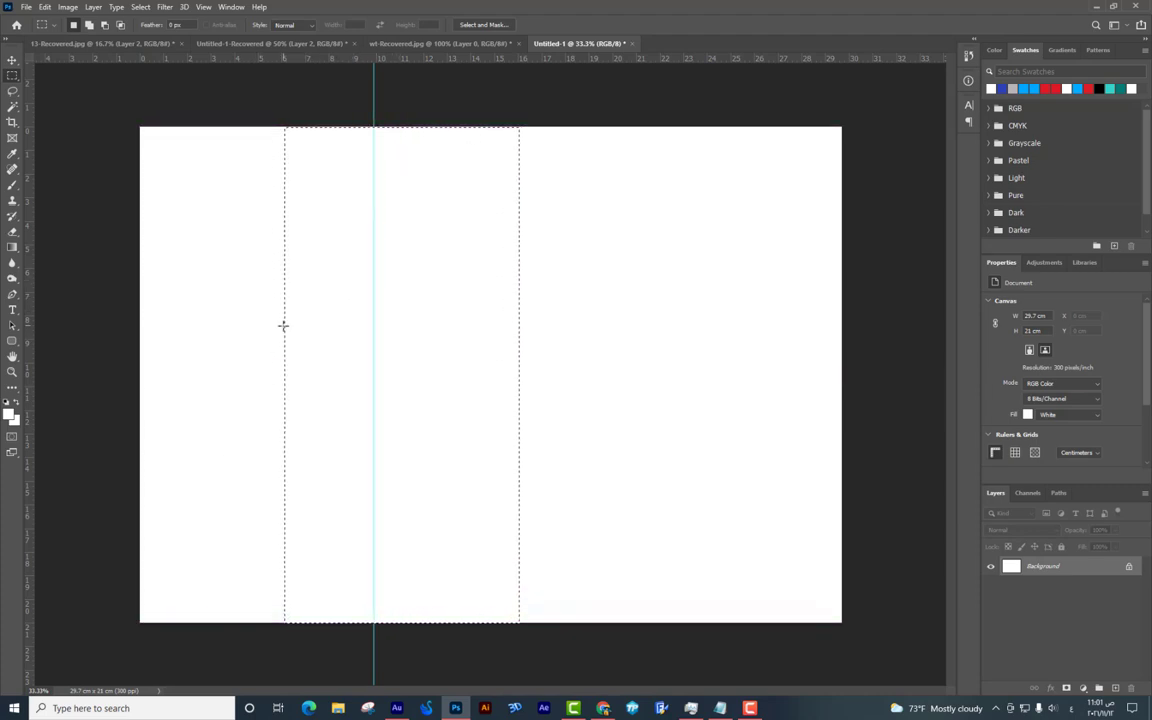
{"action": "left_click_drag", "start_coordinate": [327, 327], "coordinate": [411, 329]}
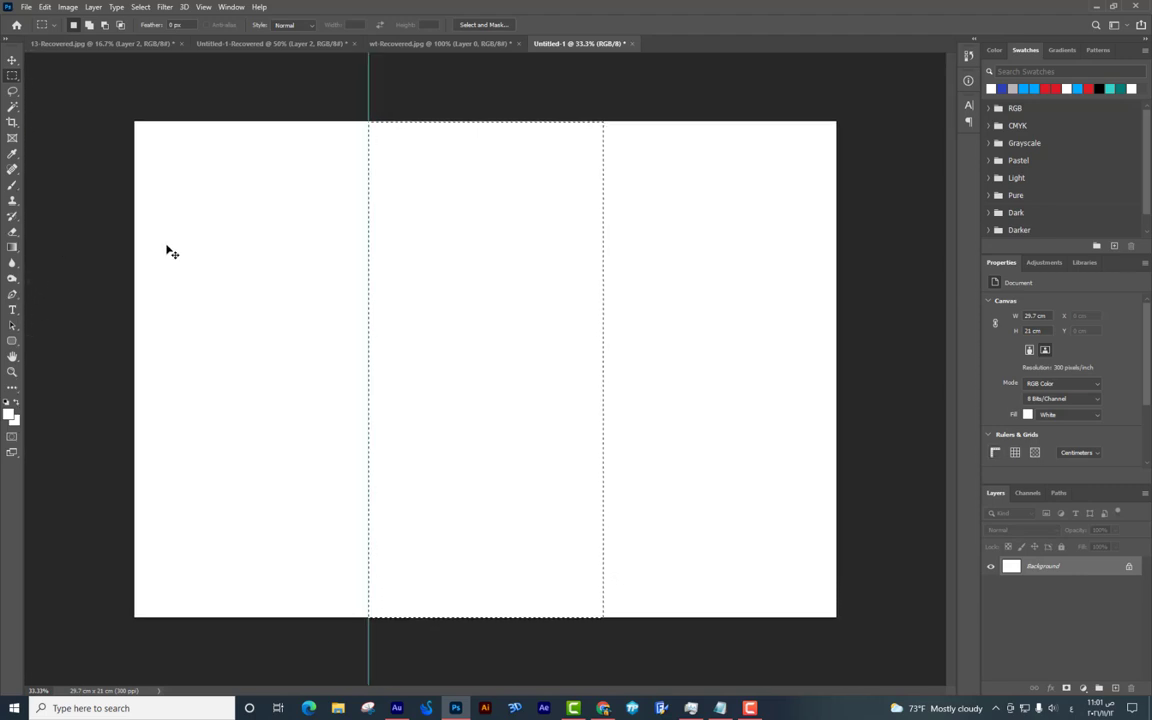
{"action": "key", "text": "ctrl+r"}
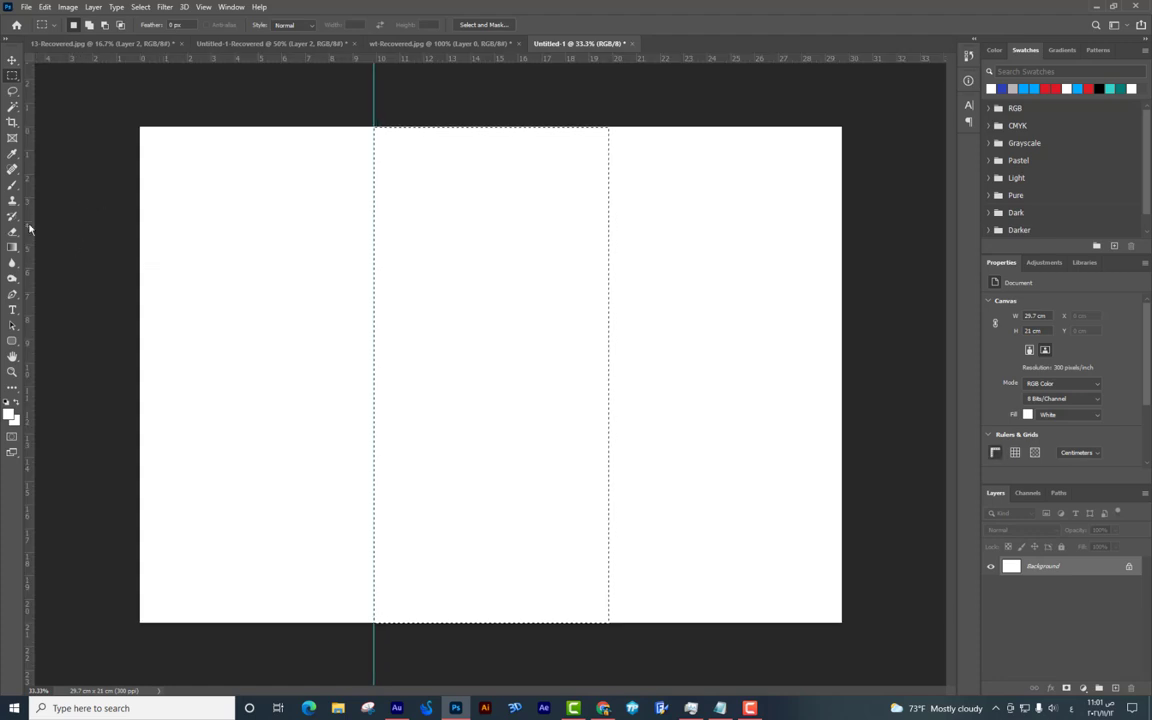
{"action": "left_click_drag", "start_coordinate": [30, 226], "coordinate": [607, 258]}
{"action": "left_click", "coordinate": [584, 286]}
Draw a rectangle covering the right third and fill it dark red.
{"action": "left_click", "coordinate": [12, 341]}
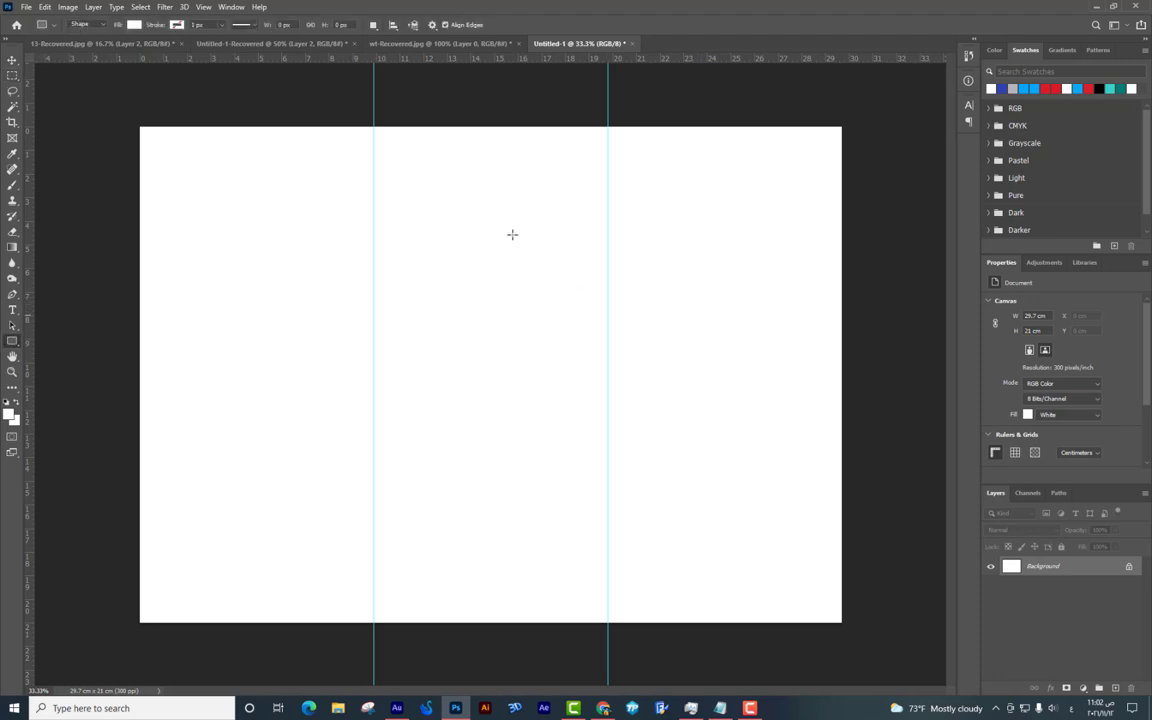
{"action": "left_click_drag", "start_coordinate": [897, 110], "coordinate": [607, 664]}
{"action": "left_click", "coordinate": [1011, 567]}
{"action": "double_click", "coordinate": [1011, 567]}
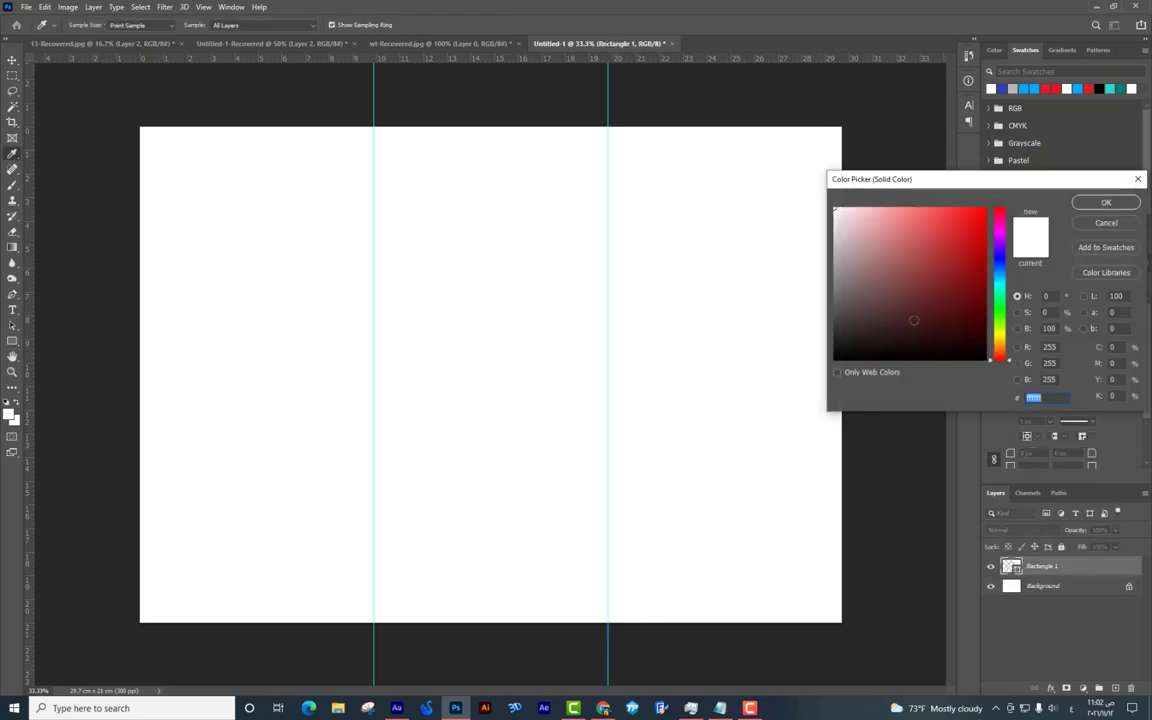
{"action": "left_click", "coordinate": [985, 340]}
{"action": "left_click", "coordinate": [1100, 200]}
Duplicate the red rectangle into the middle panel and resize it to end at the guide.
{"action": "key", "text": "v"}
{"action": "left_click_drag", "start_coordinate": [599, 226], "coordinate": [447, 211]}
{"action": "key", "text": "ctrl+t"}
{"action": "left_click_drag", "start_coordinate": [663, 381], "coordinate": [607, 381]}
{"action": "key", "text": "Return"}
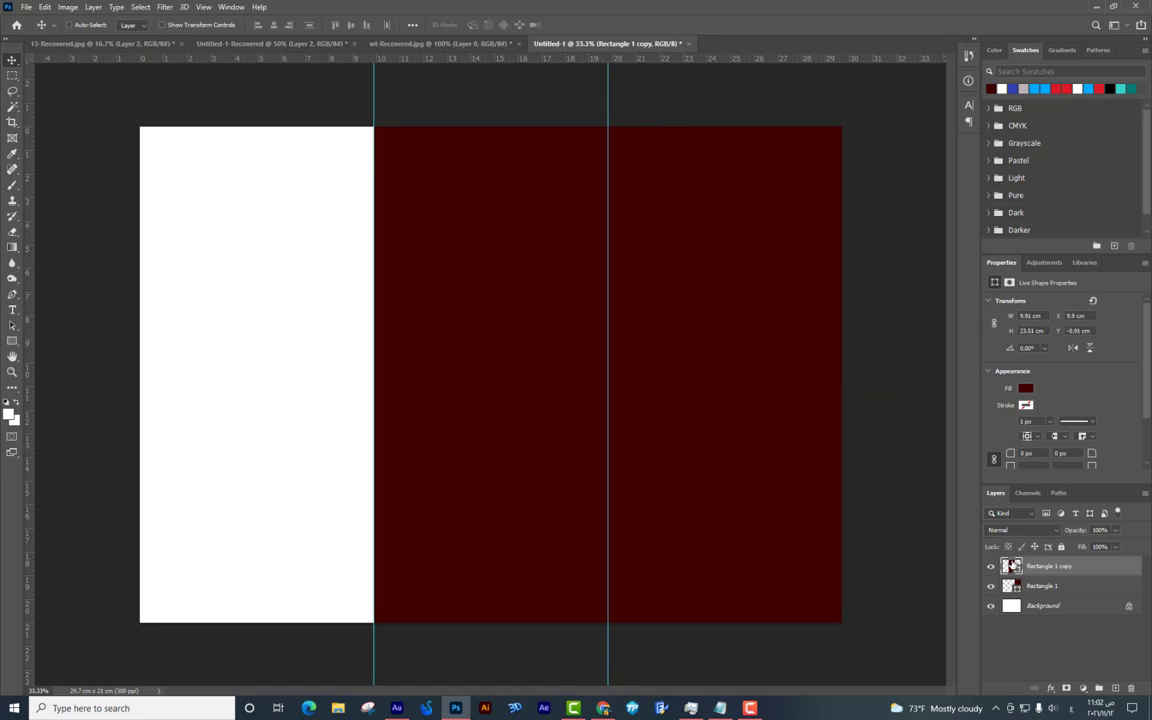
Recolour the middle rectangle blue (#005caa), then select the Background layer.
{"action": "double_click", "coordinate": [1007, 566]}
{"action": "left_click_drag", "start_coordinate": [999, 212], "coordinate": [999, 271]}
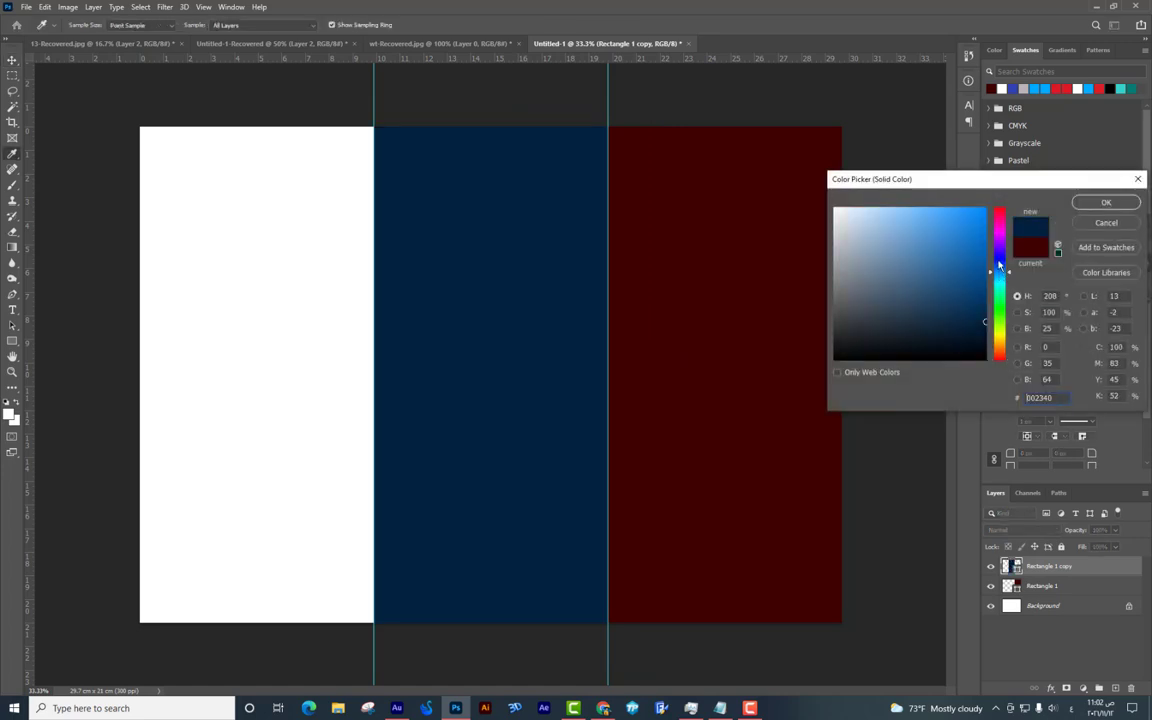
{"action": "left_click", "coordinate": [988, 258]}
{"action": "key", "text": "Return"}
{"action": "right_click", "coordinate": [172, 334]}
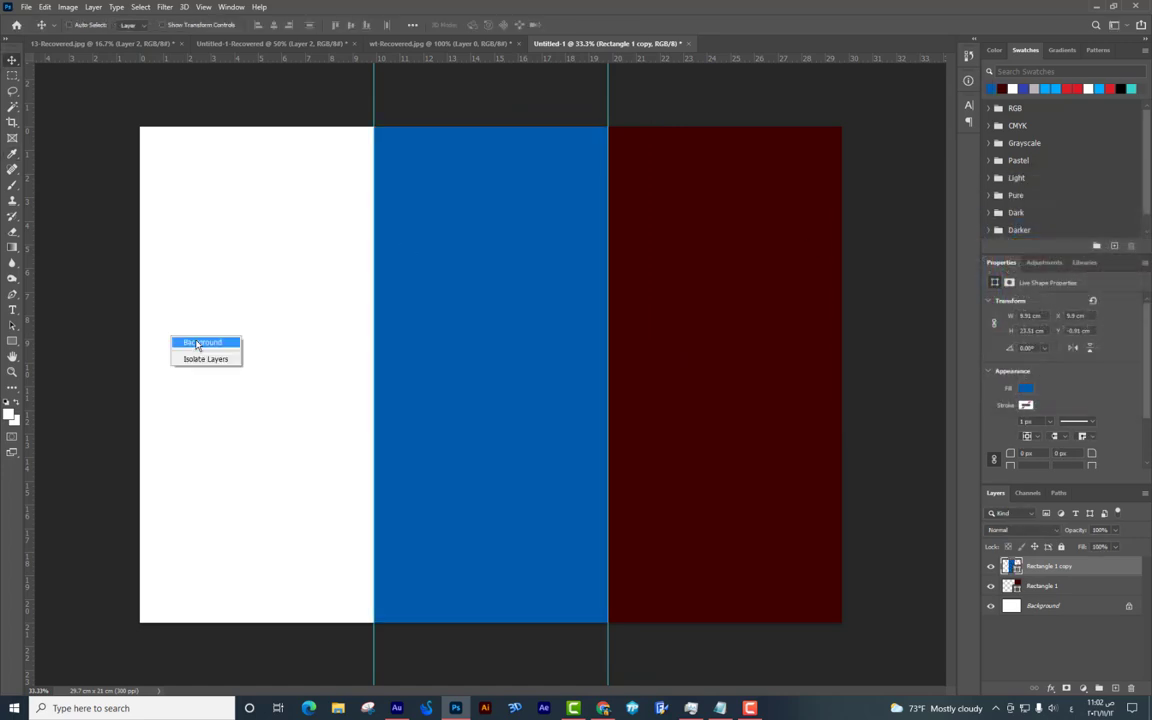
{"action": "left_click", "coordinate": [206, 340]}
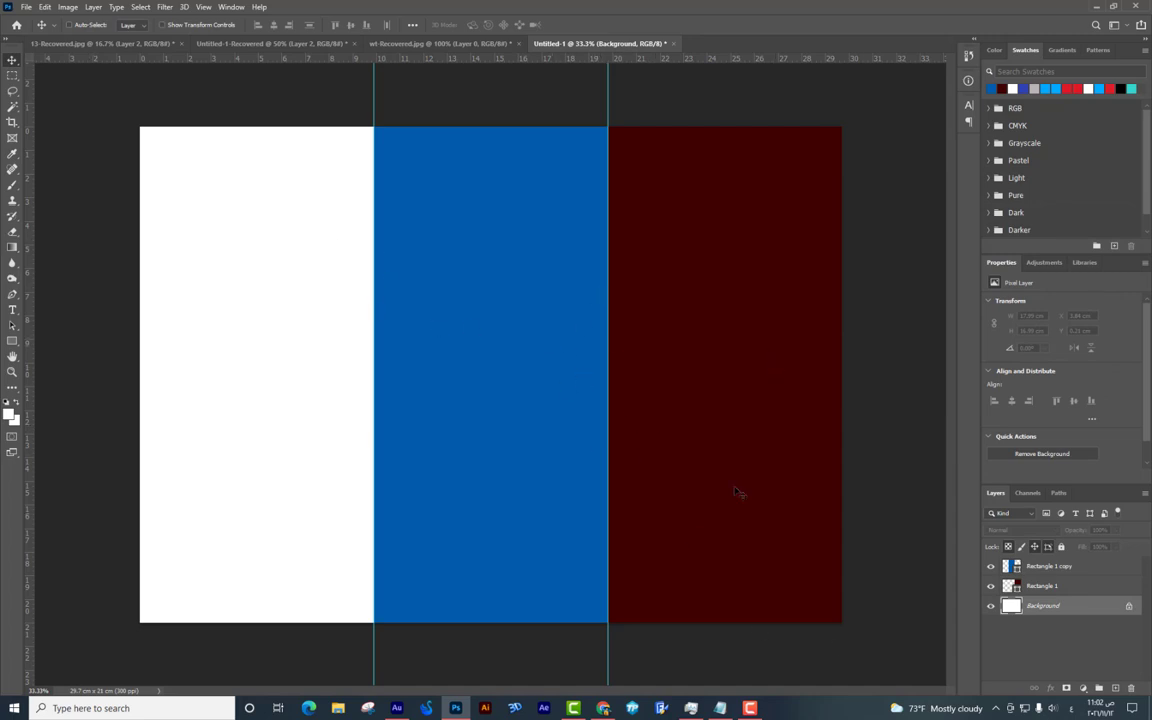
{"action": "left_click", "coordinate": [12, 187]}
{"action": "left_click", "coordinate": [1050, 566]}
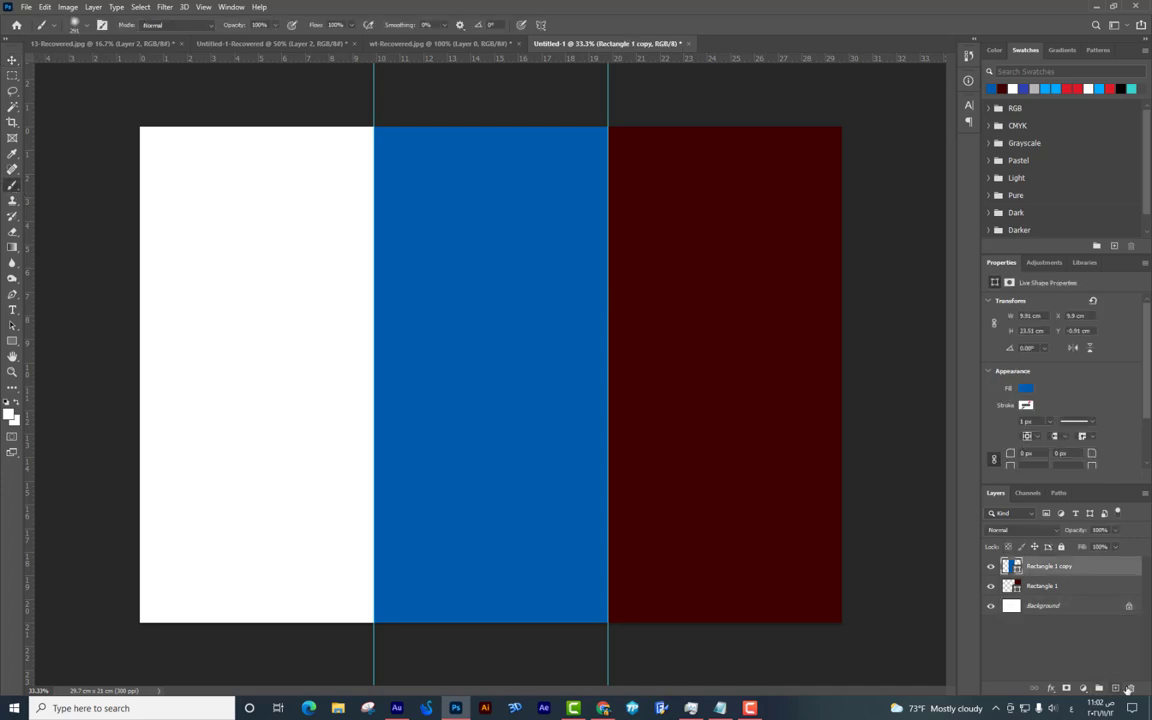
{"action": "left_click", "coordinate": [1124, 688]}
{"action": "left_click", "coordinate": [571, 260]}
{"action": "left_click", "coordinate": [1099, 688]}
{"action": "right_click", "coordinate": [713, 349]}
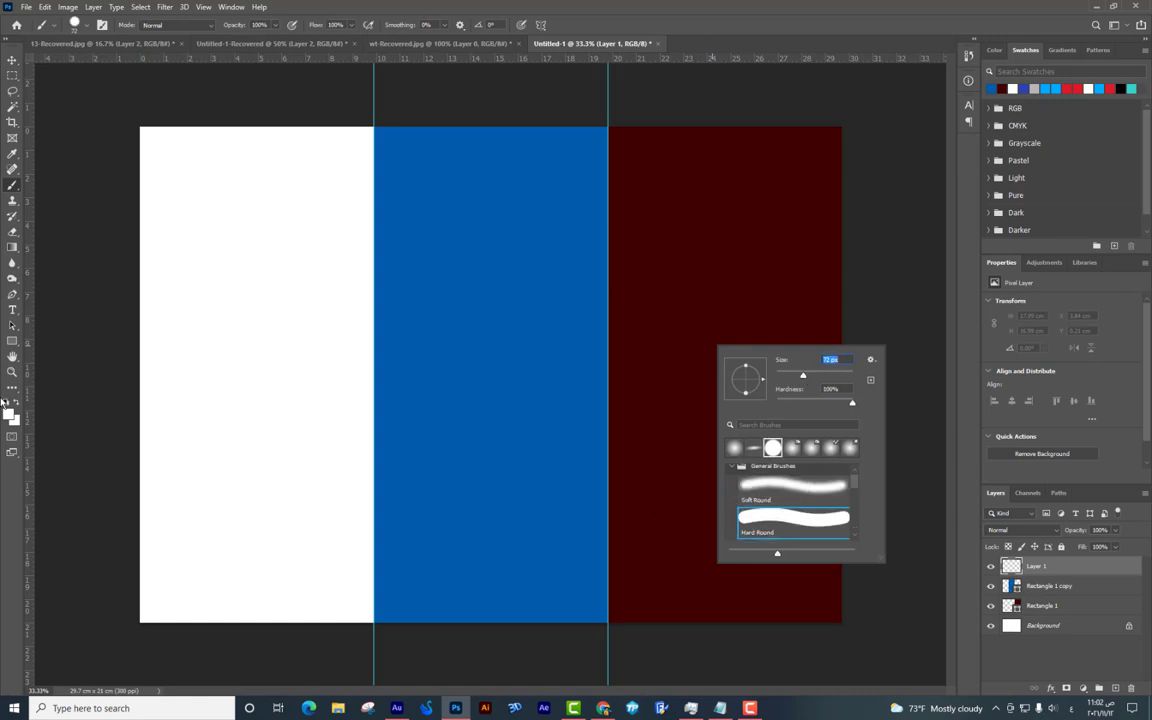
{"action": "left_click", "coordinate": [9, 412]}
{"action": "left_click", "coordinate": [501, 314]}
{"action": "left_click", "coordinate": [1106, 202]}
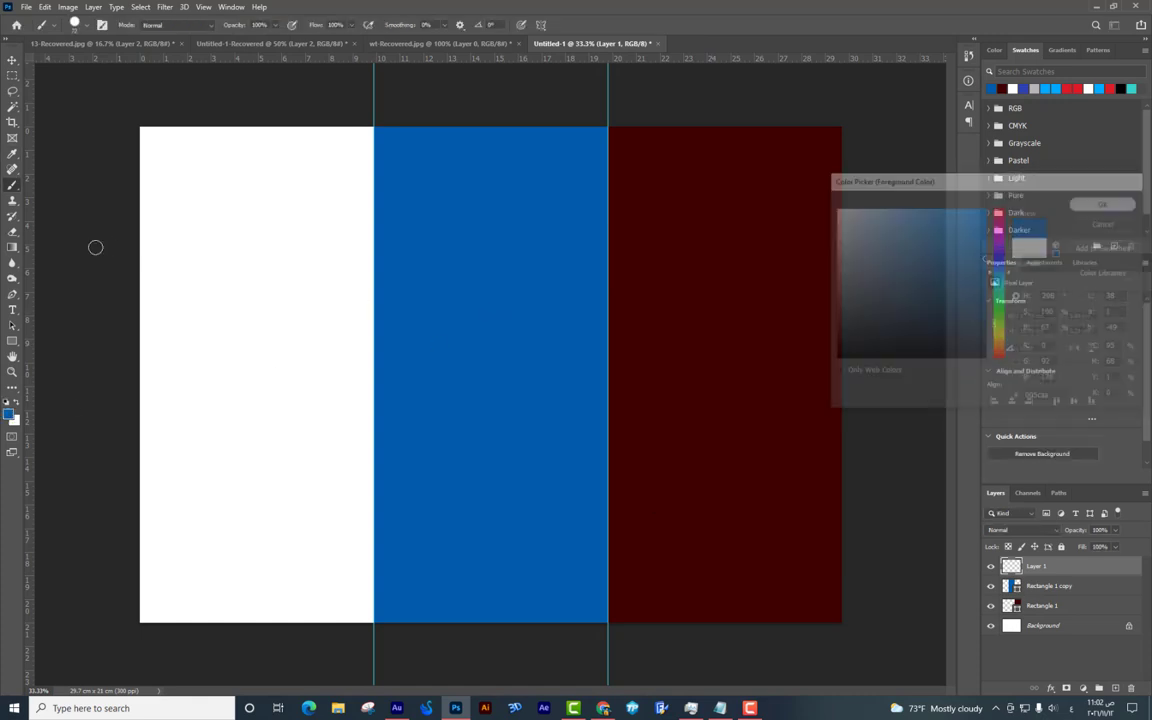
{"action": "mouse_move", "coordinate": [206, 262]}
{"action": "left_mouse_down"}
{"action": "mouse_move", "coordinate": [315, 246]}
{"action": "mouse_move", "coordinate": [283, 309]}
{"action": "mouse_move", "coordinate": [206, 258]}
{"action": "left_mouse_up"}
{"action": "mouse_move", "coordinate": [220, 374]}
{"action": "left_mouse_down"}
{"action": "mouse_move", "coordinate": [301, 424]}
{"action": "mouse_move", "coordinate": [197, 366]}
{"action": "left_mouse_up"}
{"action": "left_click", "coordinate": [196, 508]}
{"action": "left_click_drag", "start_coordinate": [192, 507], "coordinate": [296, 514]}
{"action": "left_click_drag", "start_coordinate": [213, 540], "coordinate": [373, 548]}
{"action": "mouse_move", "coordinate": [451, 155]}
{"action": "left_mouse_down"}
{"action": "mouse_move", "coordinate": [519, 157]}
{"action": "mouse_move", "coordinate": [597, 216]}
{"action": "mouse_move", "coordinate": [522, 314]}
{"action": "mouse_move", "coordinate": [537, 201]}
{"action": "left_mouse_up"}
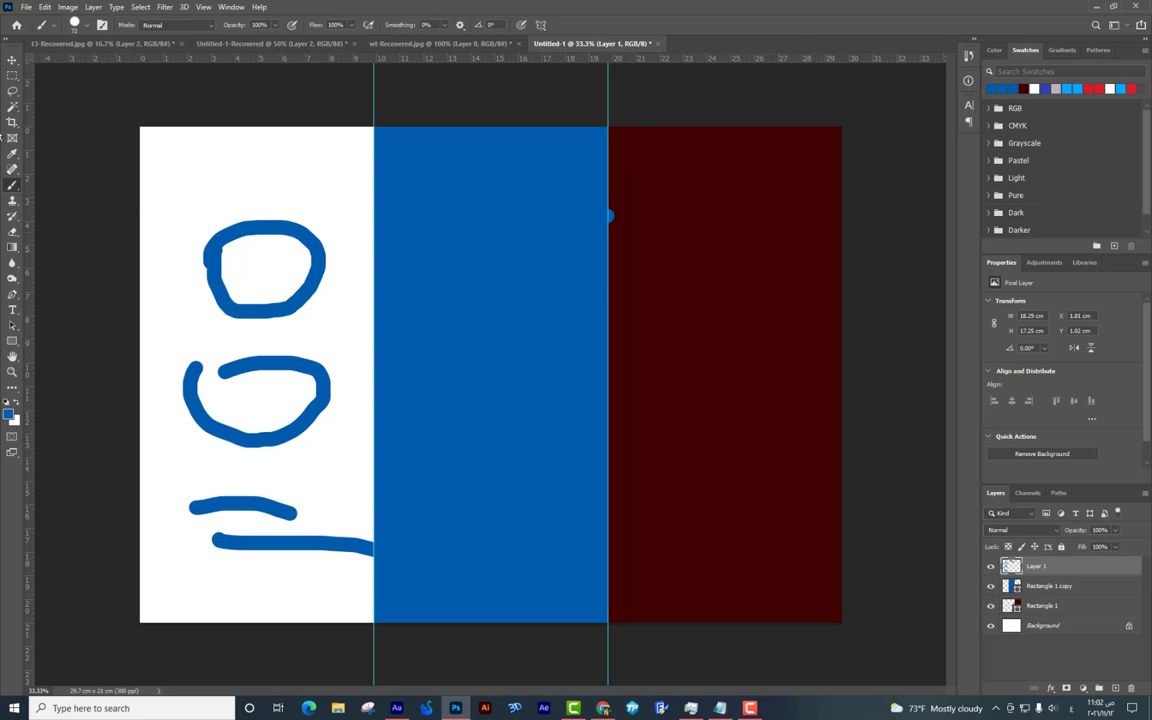
{"action": "left_click", "coordinate": [14, 60]}
{"action": "mouse_move", "coordinate": [322, 272]}
{"action": "left_mouse_down"}
{"action": "mouse_move", "coordinate": [320, 232]}
{"action": "mouse_move", "coordinate": [331, 268]}
{"action": "left_mouse_up"}
{"action": "left_click", "coordinate": [572, 262]}
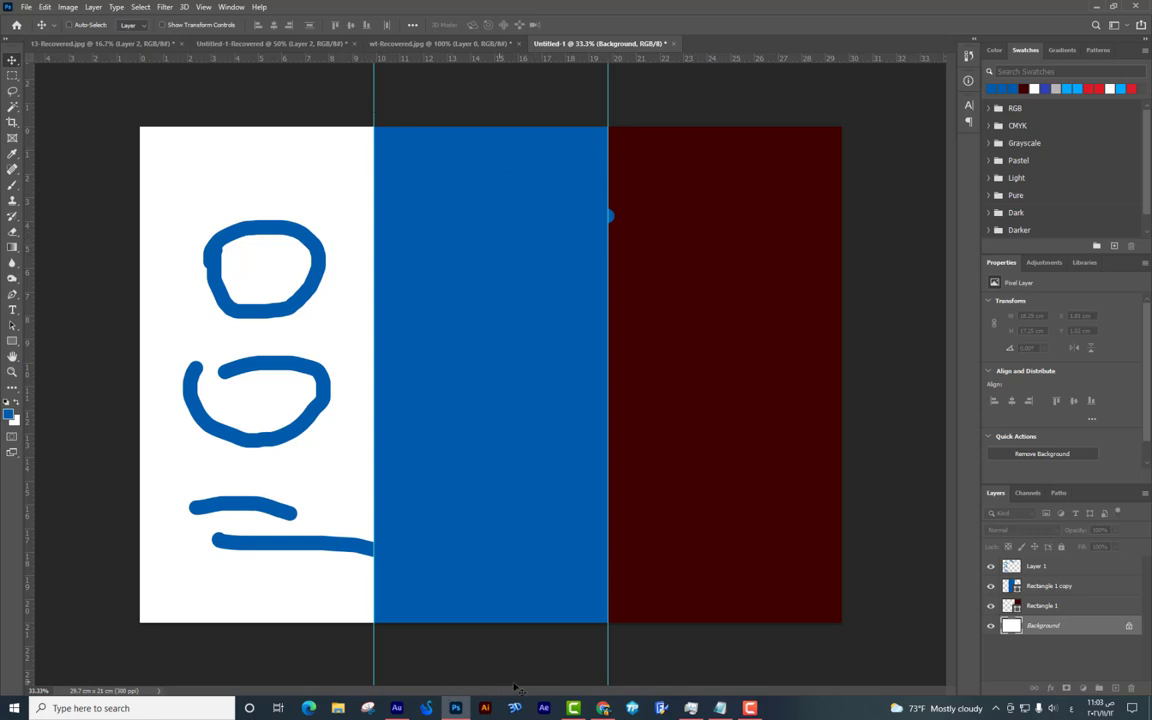
{"action": "left_click", "coordinate": [603, 708]}
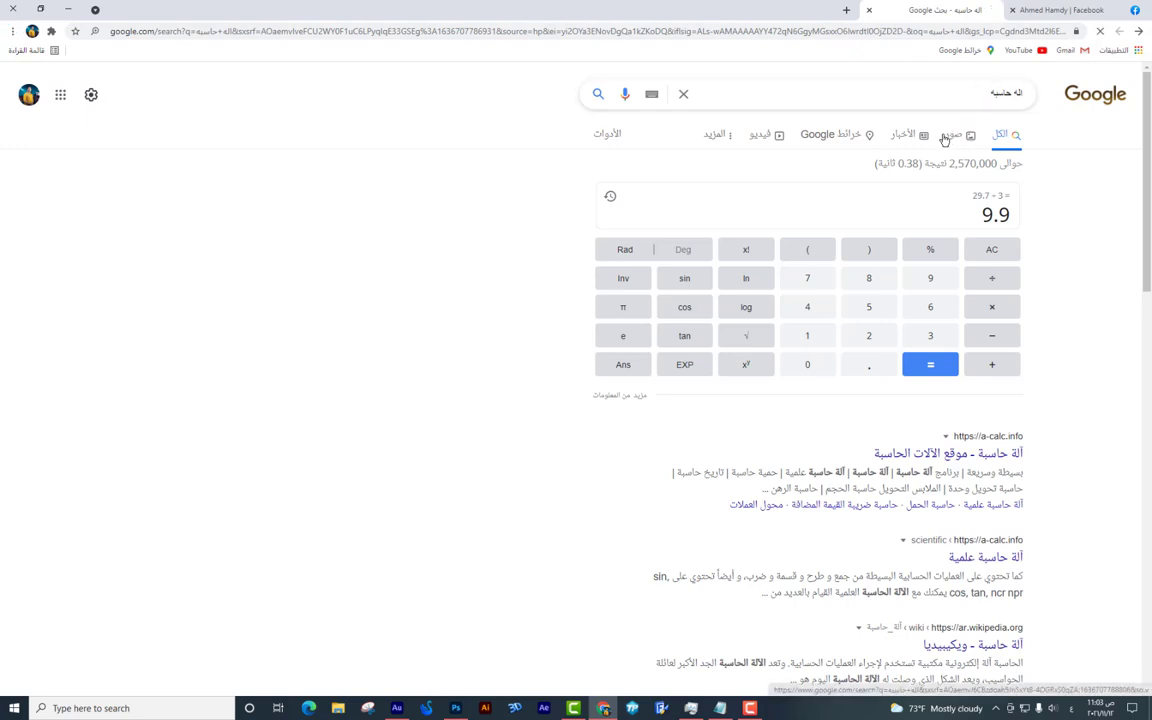
{"action": "left_click", "coordinate": [950, 136]}
{"action": "triple_click", "coordinate": [999, 89]}
{"action": "type", "text": "منيو"}
{"action": "key", "text": "Return"}
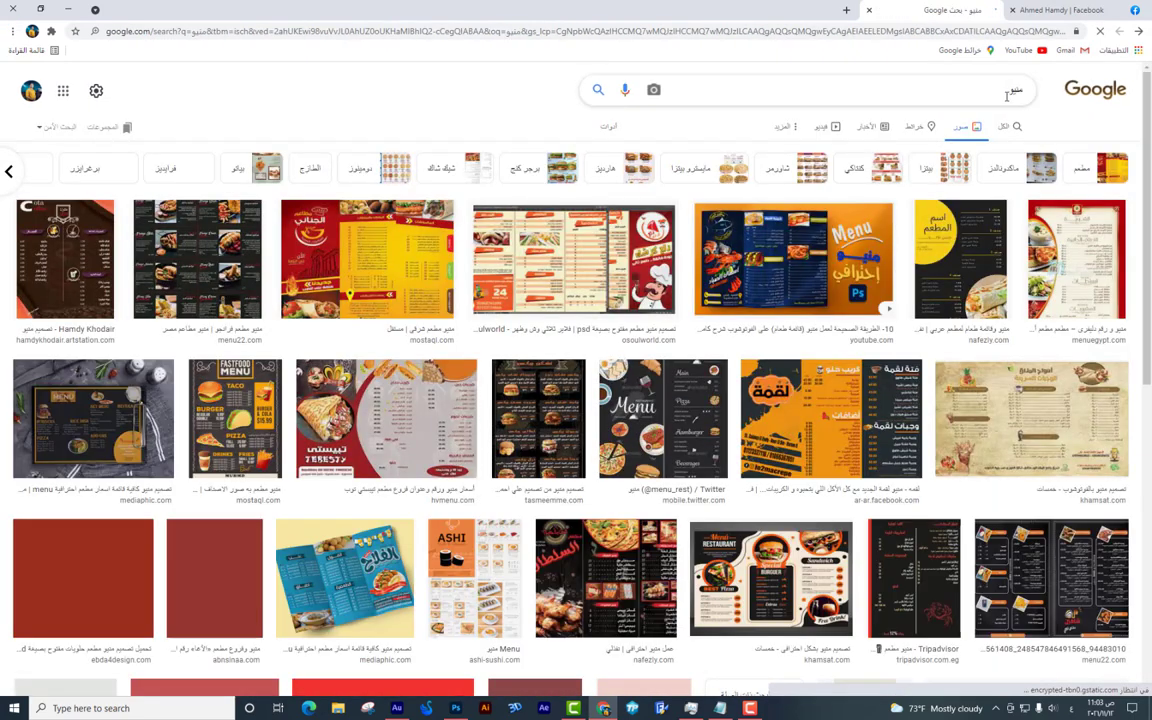
{"action": "left_click", "coordinate": [740, 240]}
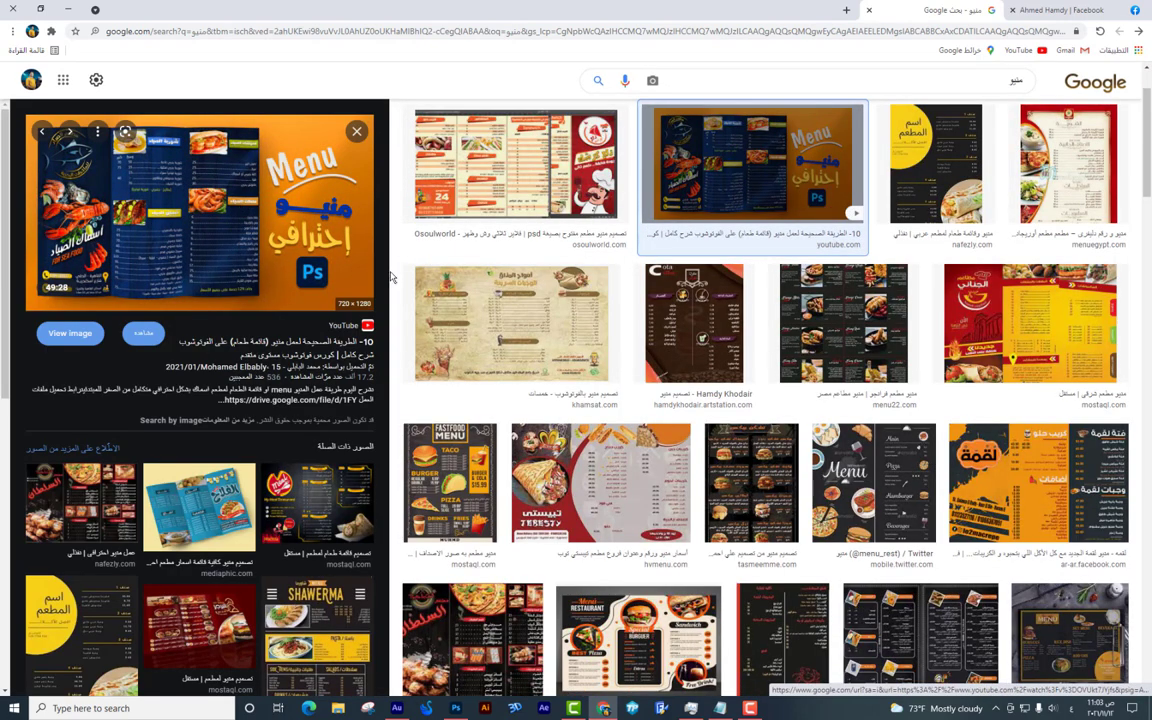
{"action": "left_click", "coordinate": [192, 485]}
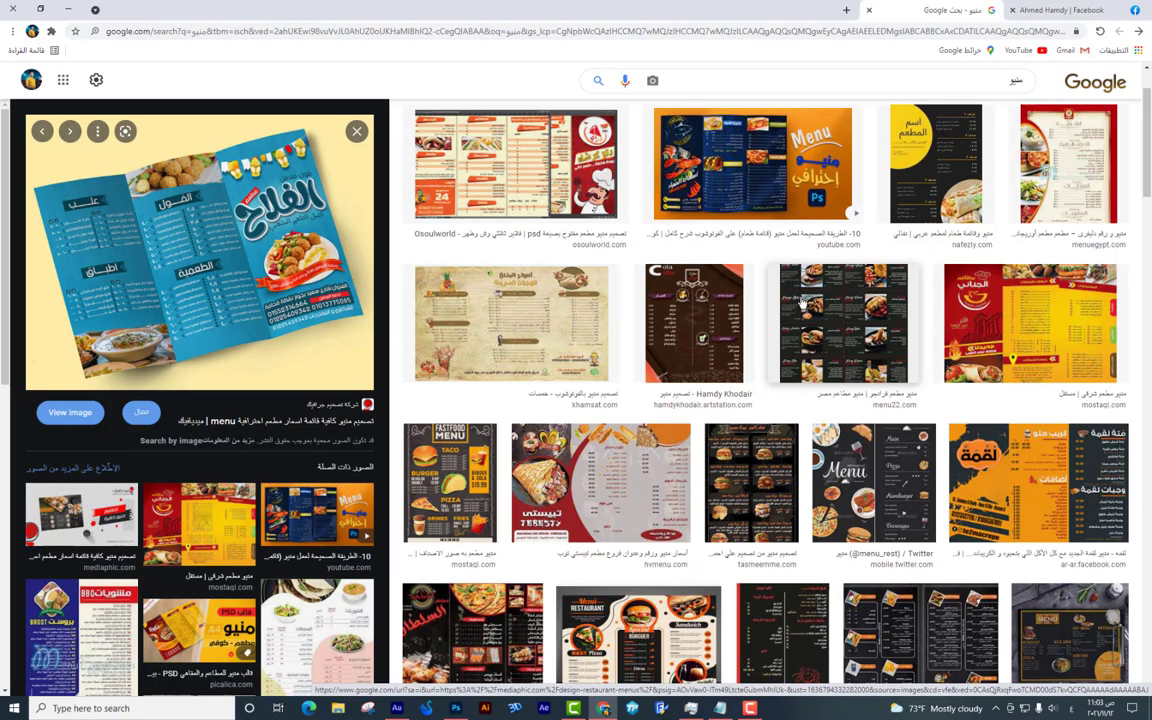
{"action": "key", "text": "alt+Tab"}
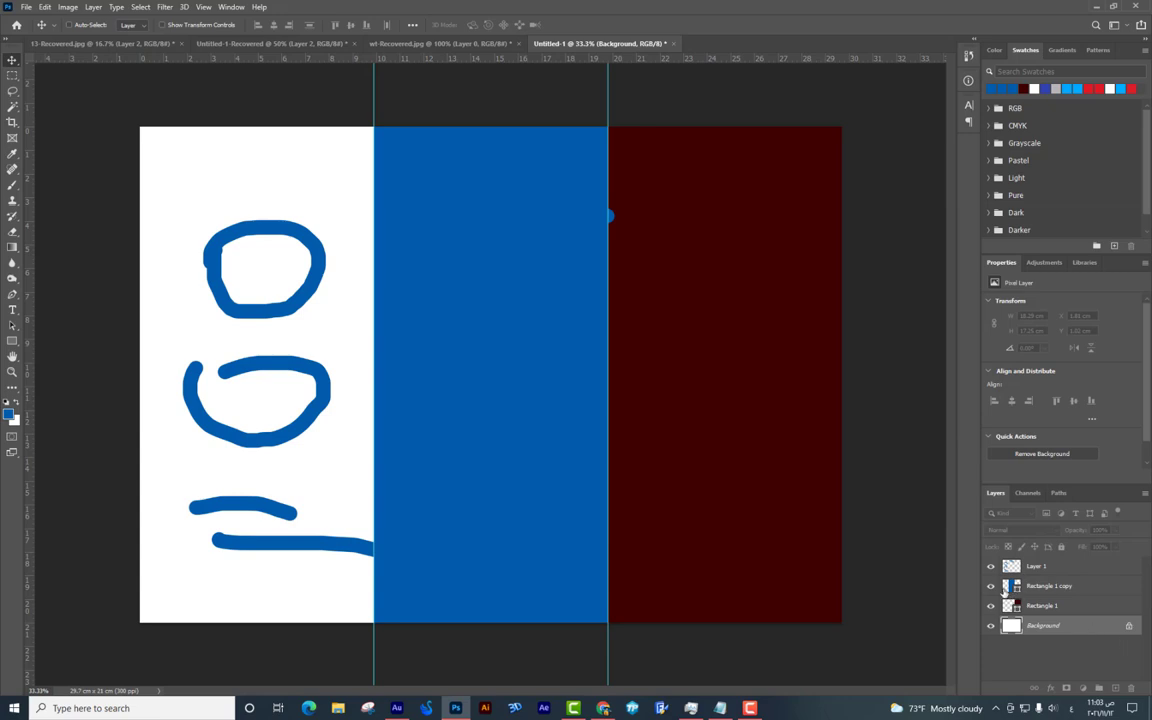
Hide and delete the blue panel, dark red panel and Layer 1 sketch layers, then return to Chrome.
{"action": "left_click", "coordinate": [990, 587]}
{"action": "left_click", "coordinate": [990, 605]}
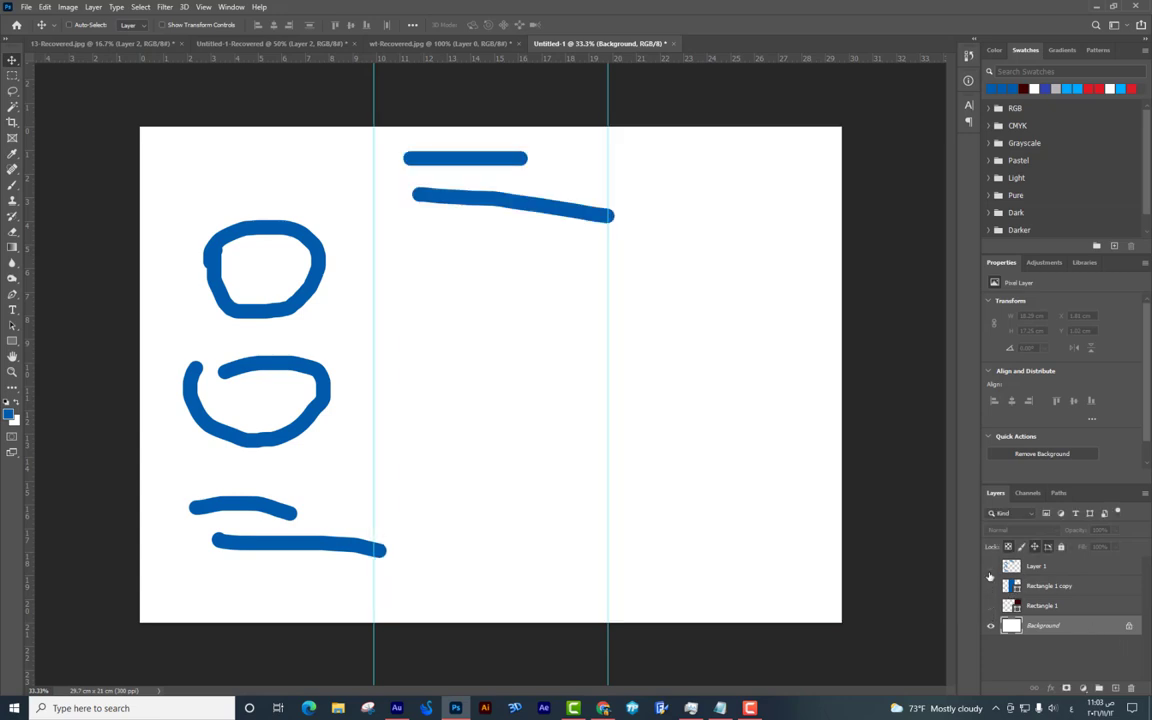
{"action": "left_click", "coordinate": [990, 570]}
{"action": "left_click", "coordinate": [1045, 606]}
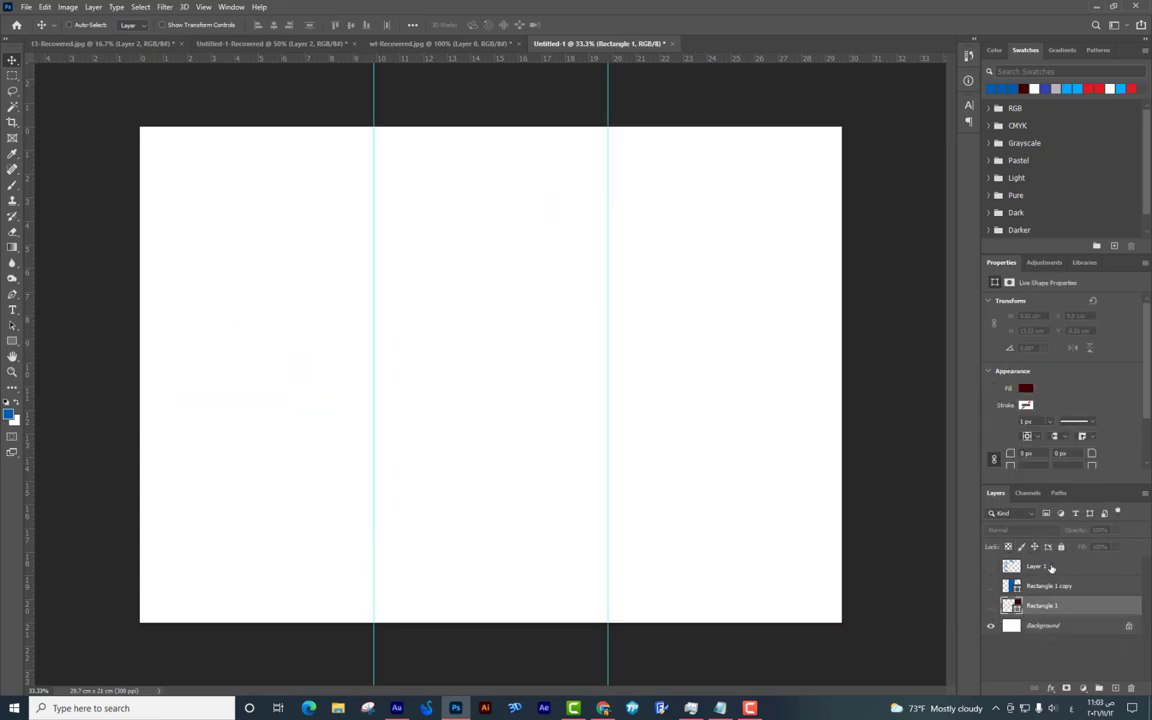
{"action": "left_click", "coordinate": [1040, 566], "text": "shift"}
{"action": "left_click_drag", "start_coordinate": [1088, 588], "coordinate": [1133, 688]}
{"action": "key", "text": "alt+Tab"}
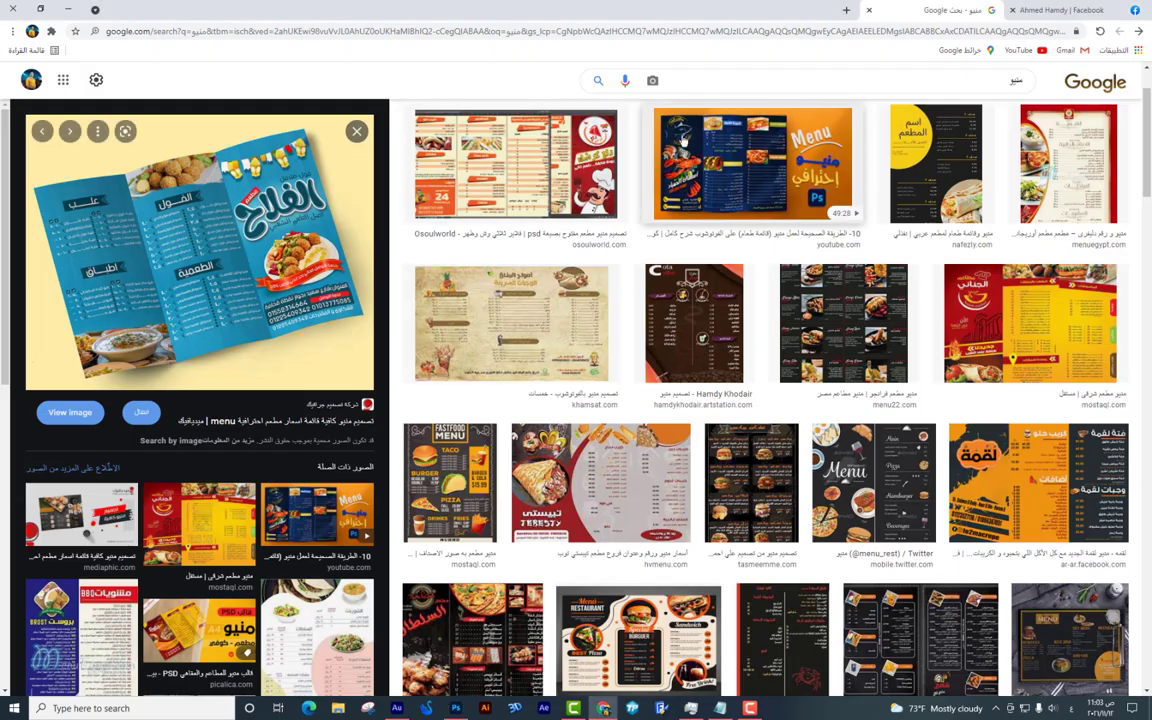
Open Freepik in a new tab and search for 'chicken logo'.
{"action": "left_click", "coordinate": [850, 12]}
{"action": "type", "text": "freepik"}
{"action": "key", "text": "Return"}
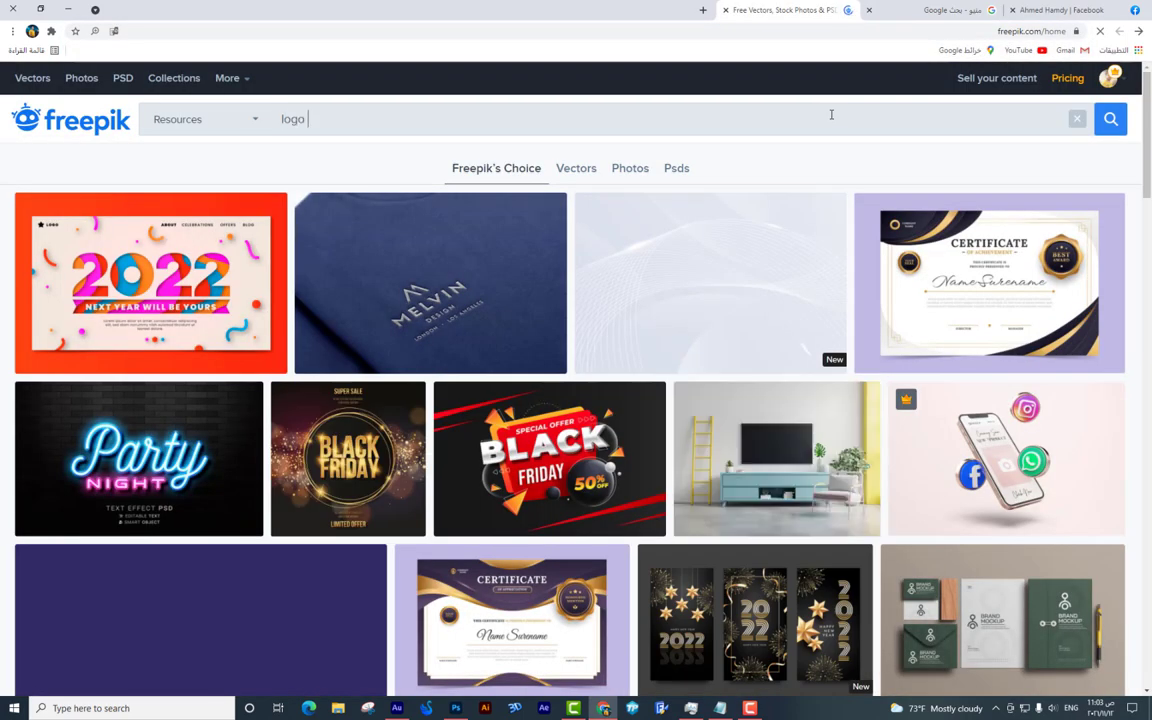
{"action": "type", "text": "chi"}
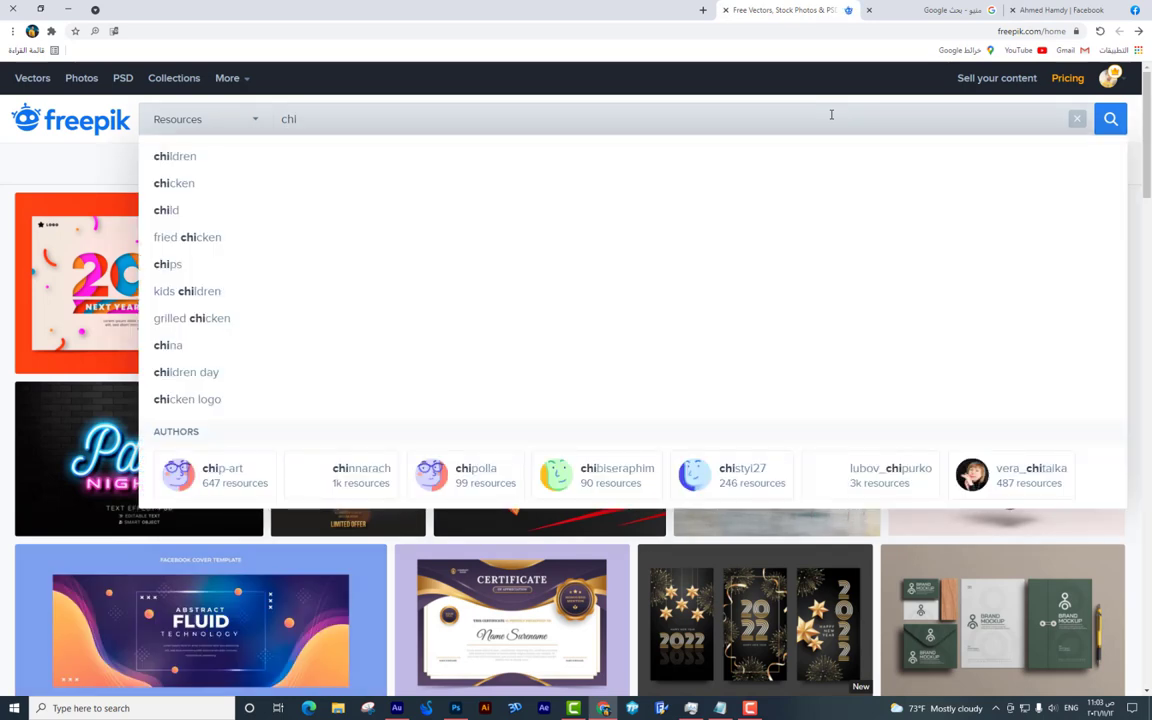
{"action": "key", "text": "Down"}
{"action": "key", "text": "Return"}
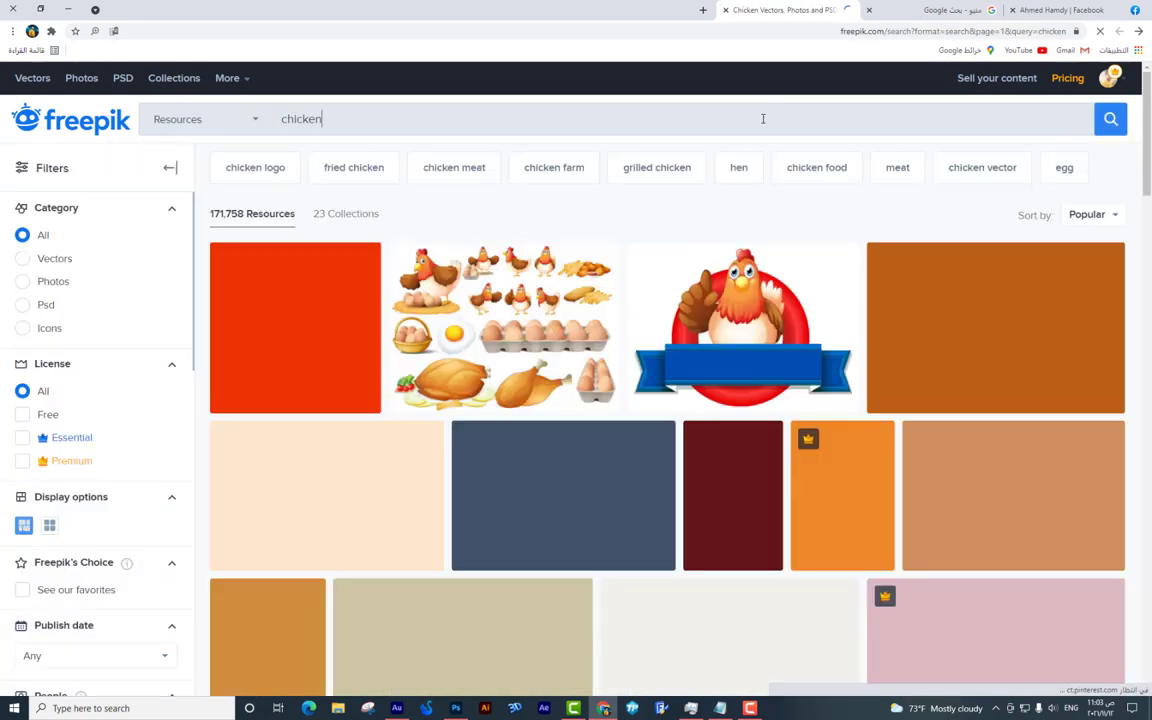
{"action": "type", "text": "logo"}
{"action": "key", "text": "Return"}
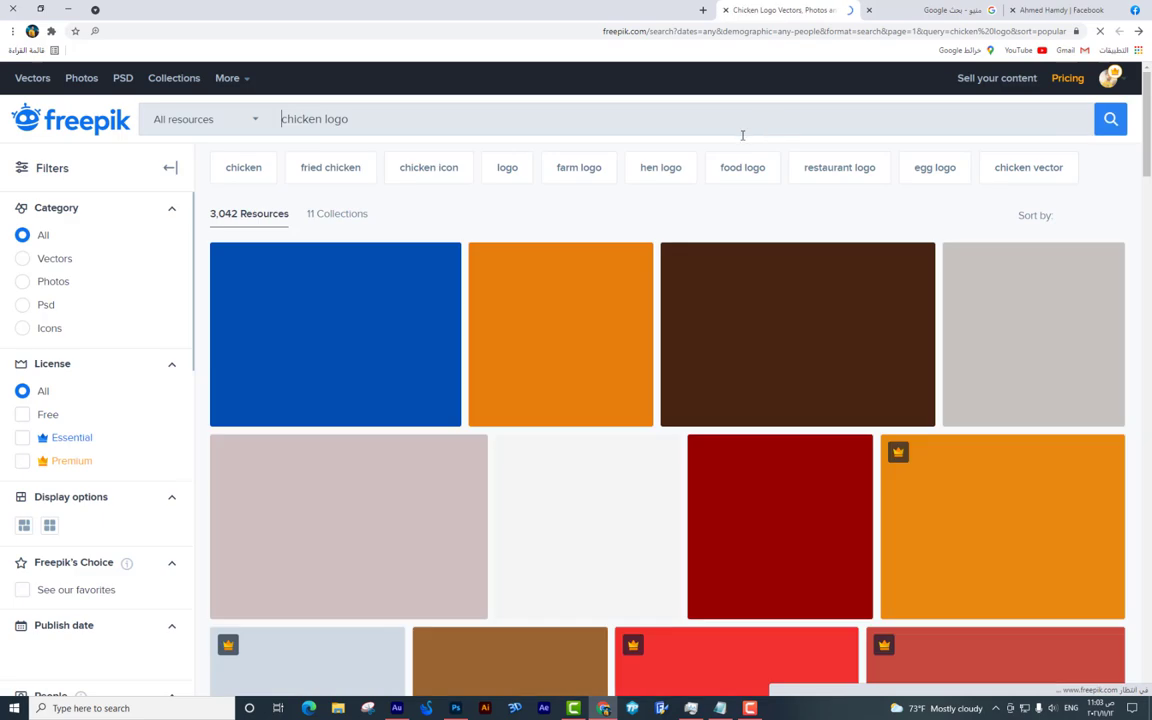
On results page 2, download the retro cartoon rooster logo and open its zip to chicken2.eps.
{"action": "scroll", "coordinate": [765, 224], "scroll_direction": "down", "scroll_amount": 10}
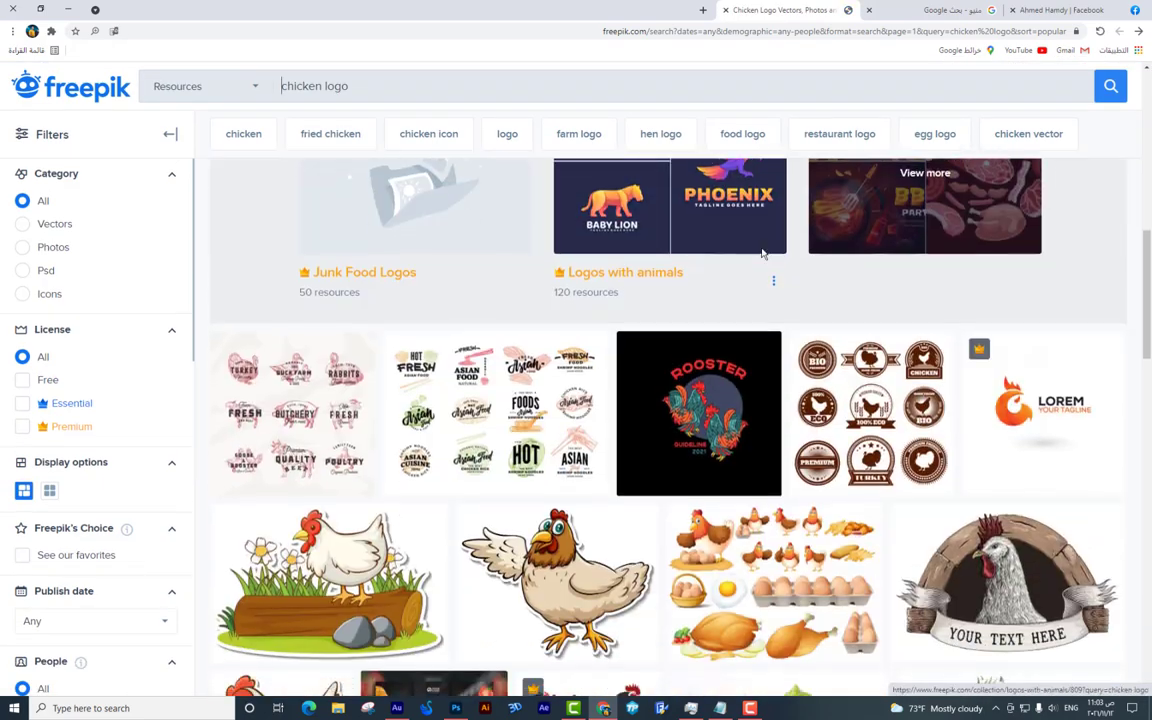
{"action": "scroll", "coordinate": [763, 255], "scroll_direction": "down", "scroll_amount": 10}
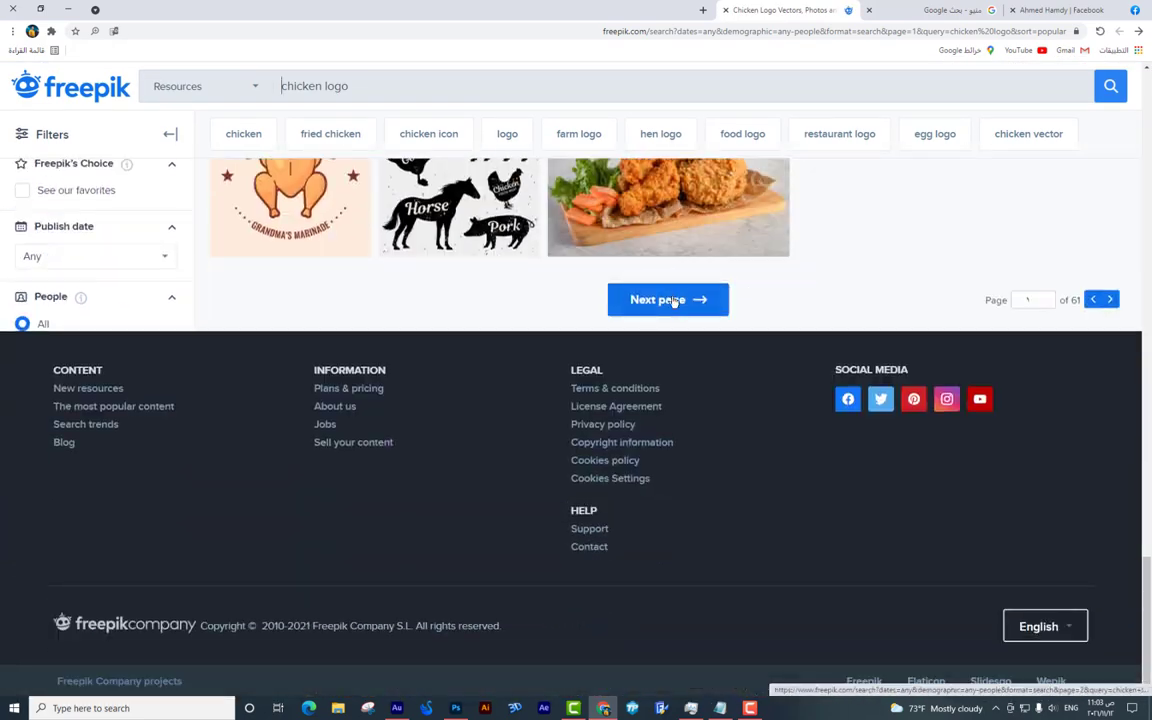
{"action": "left_click", "coordinate": [673, 300]}
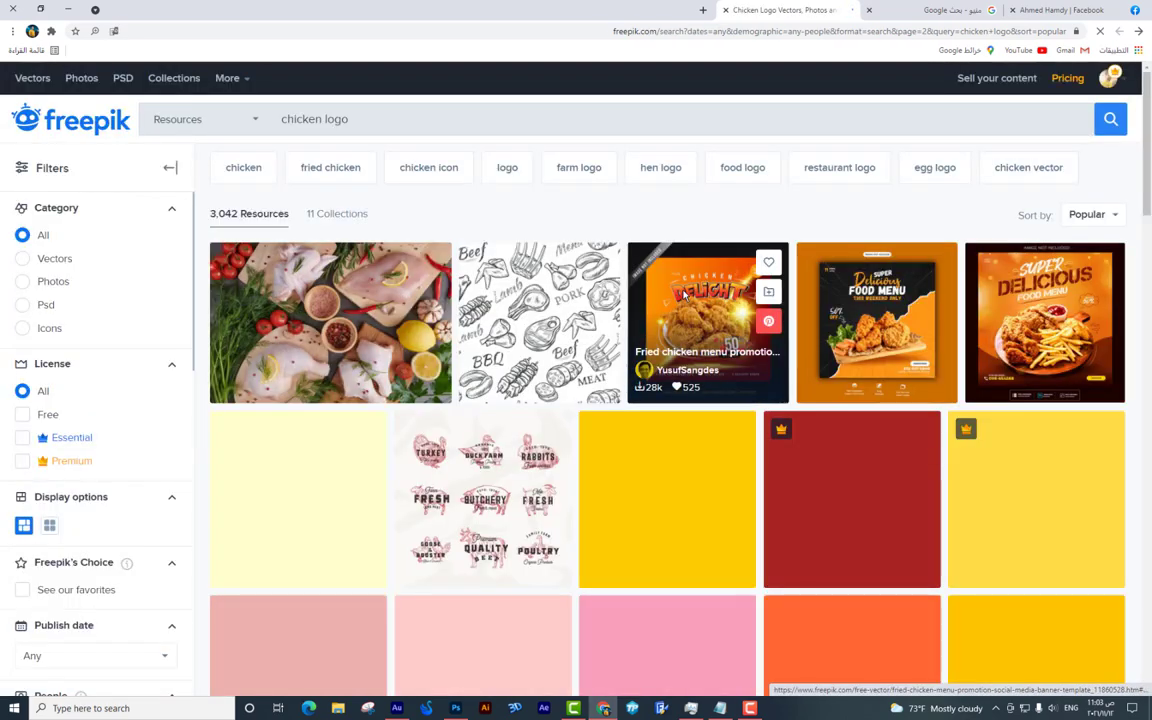
{"action": "scroll", "coordinate": [685, 293], "scroll_direction": "down", "scroll_amount": 6}
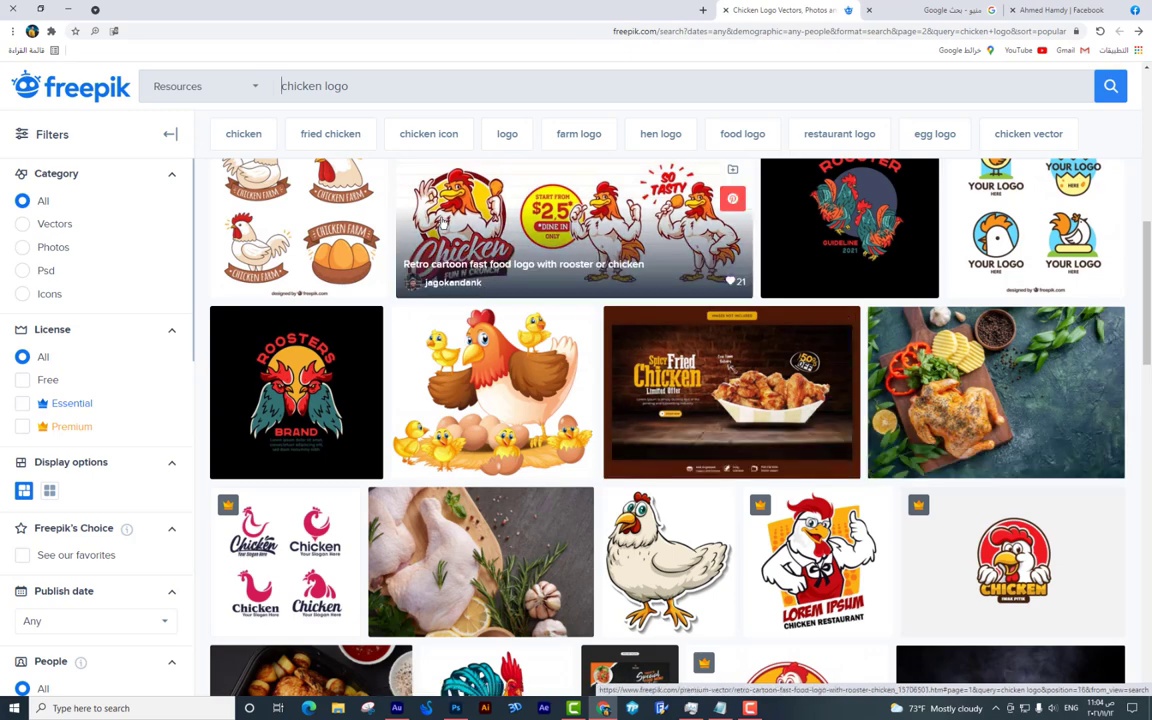
{"action": "left_click", "coordinate": [447, 219]}
{"action": "left_click", "coordinate": [893, 149]}
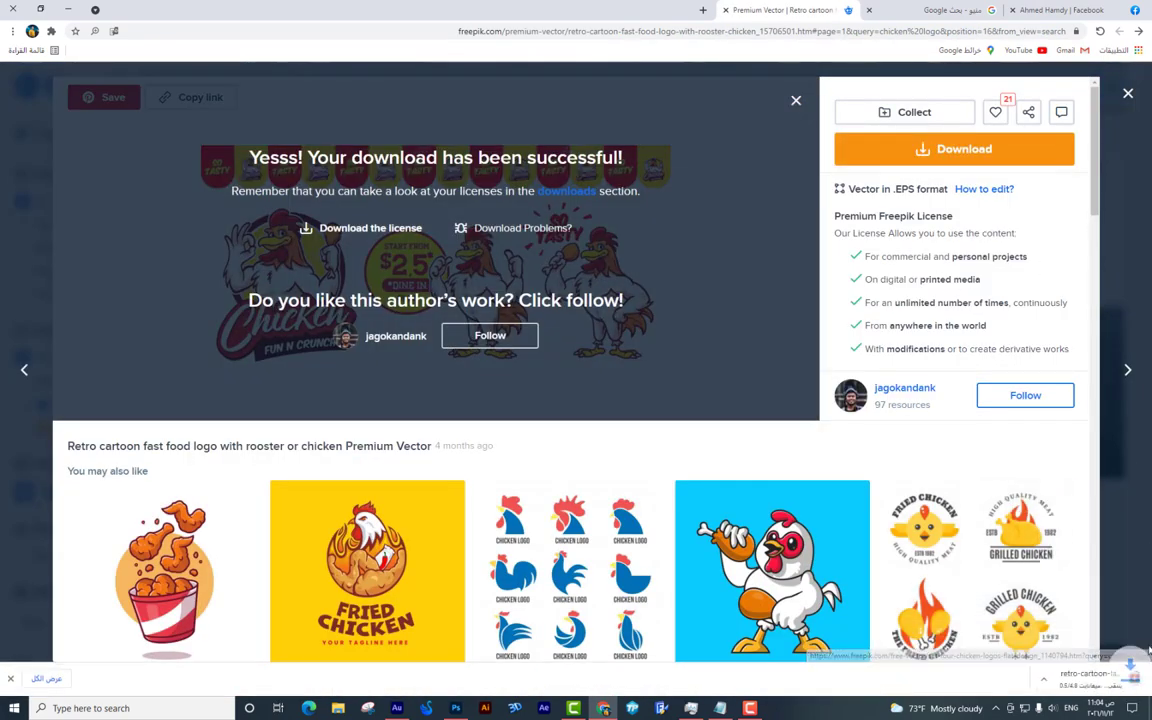
{"action": "left_click", "coordinate": [1101, 675]}
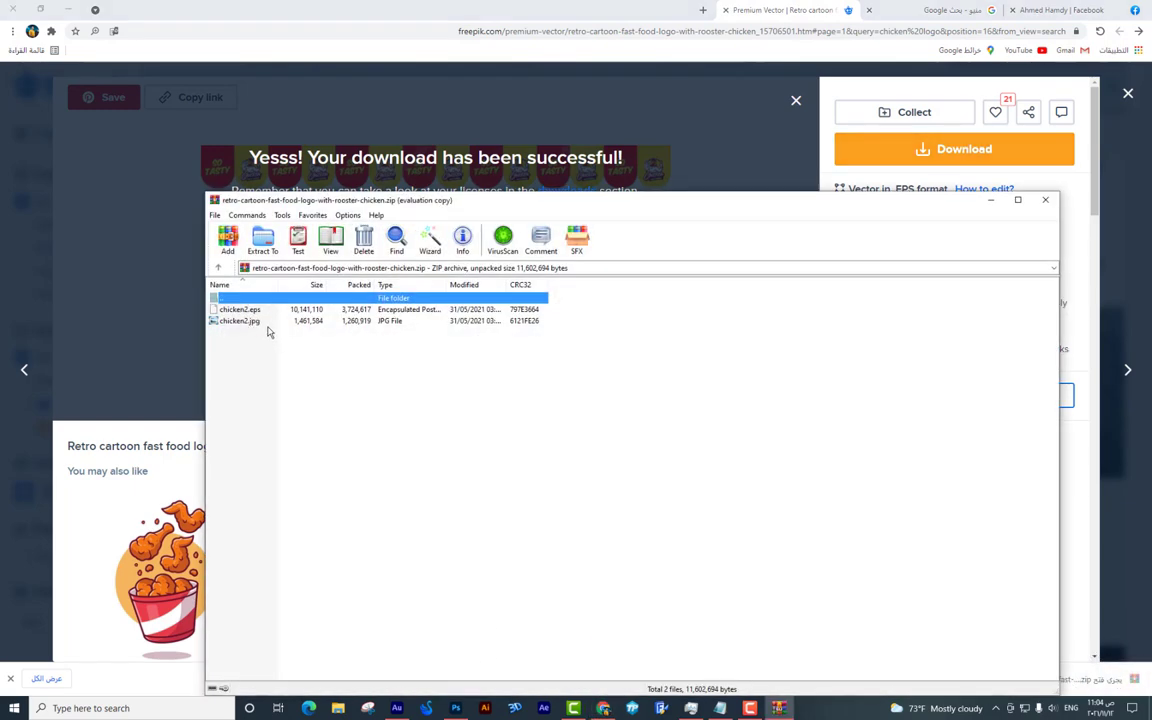
{"action": "left_click", "coordinate": [255, 312]}
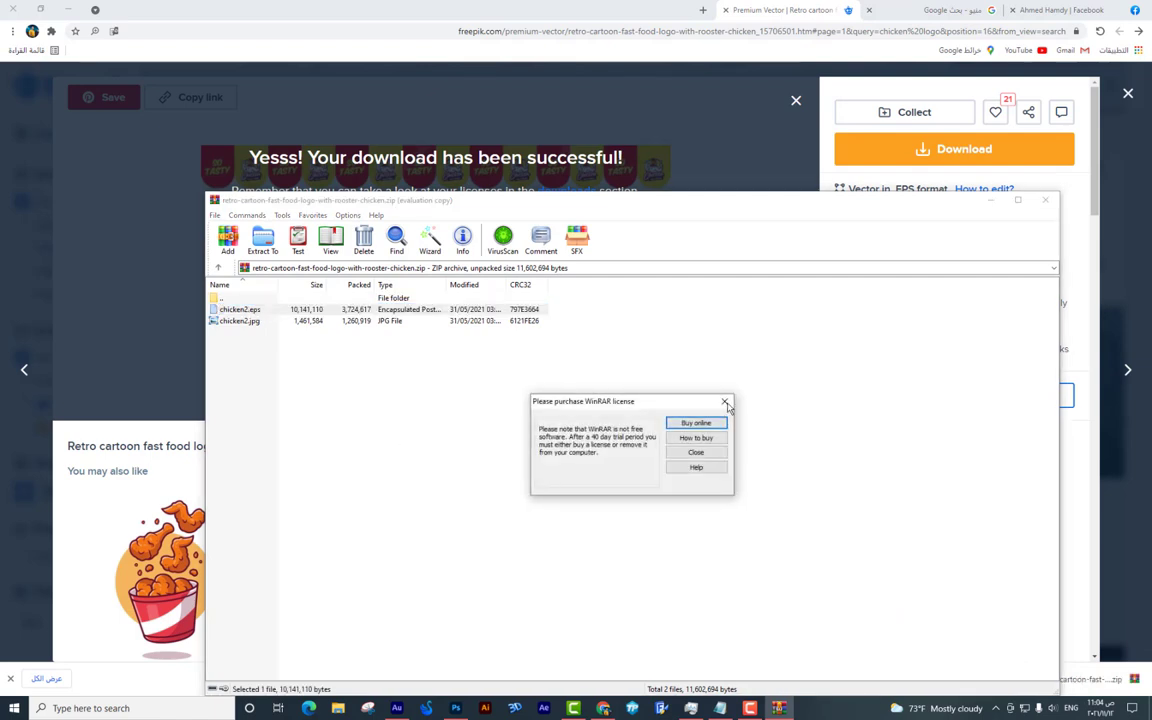
Dismiss the WinRAR licence reminder and open chicken2.eps in Illustrator.
{"action": "left_click", "coordinate": [725, 402]}
{"action": "key", "text": "F2"}
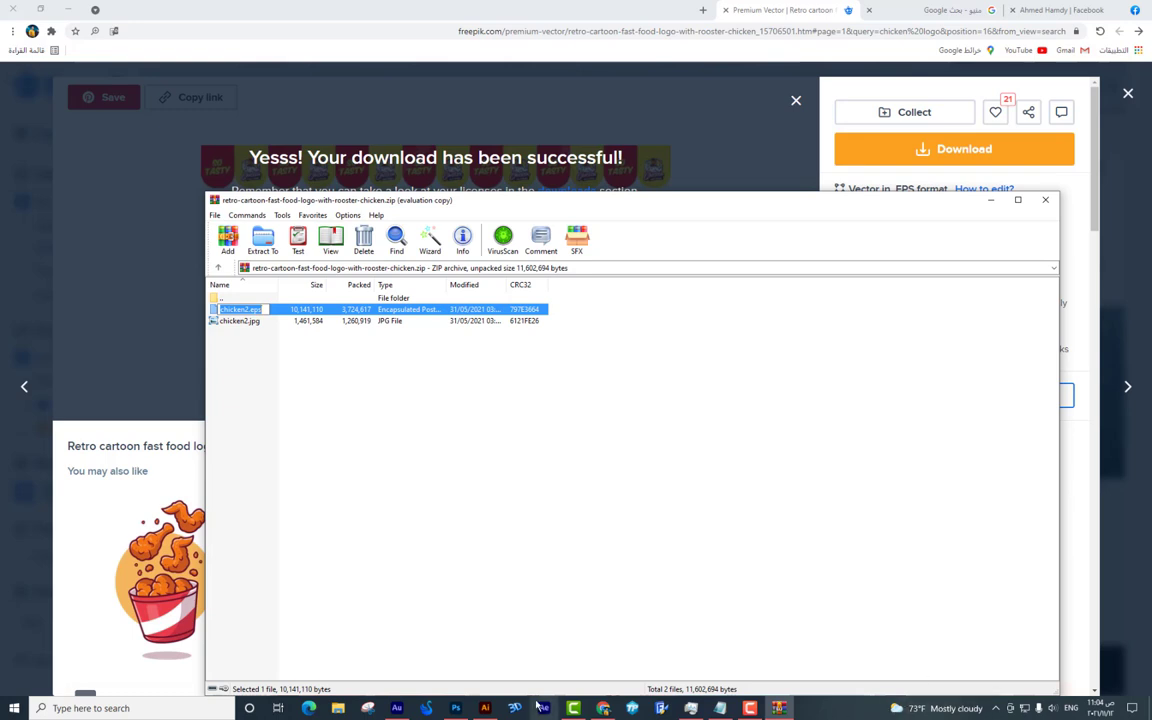
{"action": "left_click", "coordinate": [485, 708]}
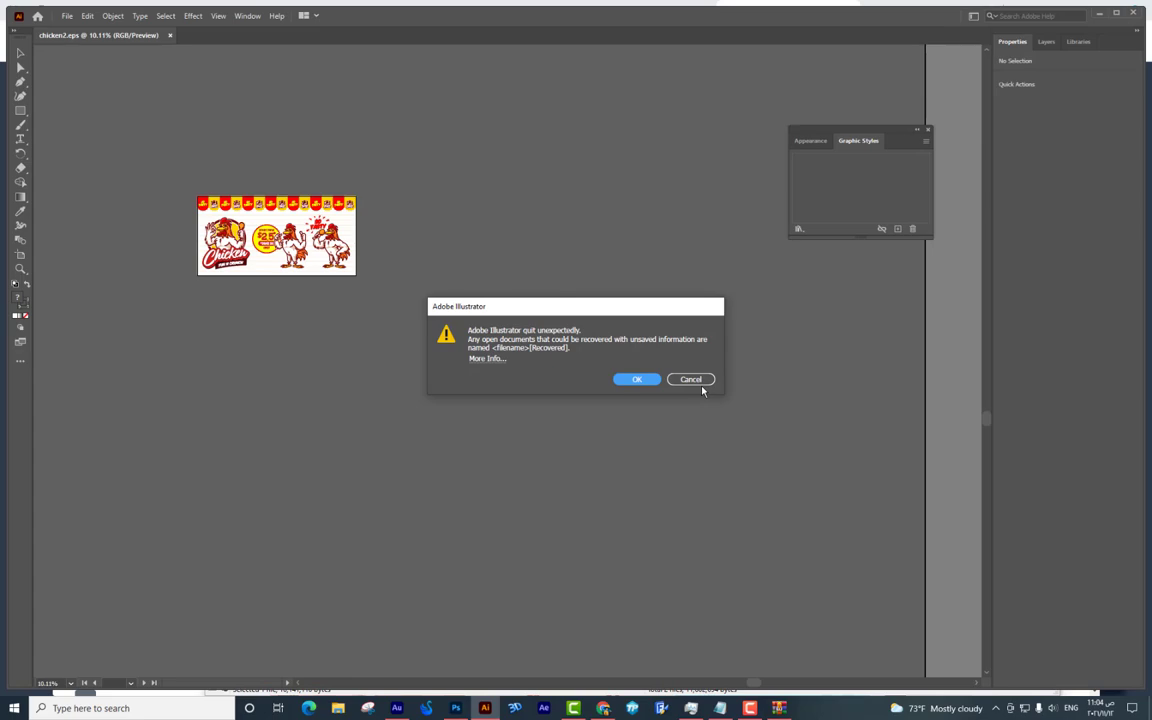
Isolate the Chicken Fun N Crunch logo group in chicken2.eps and drag it into Photoshop's Untitled-1.
{"action": "left_click", "coordinate": [690, 379]}
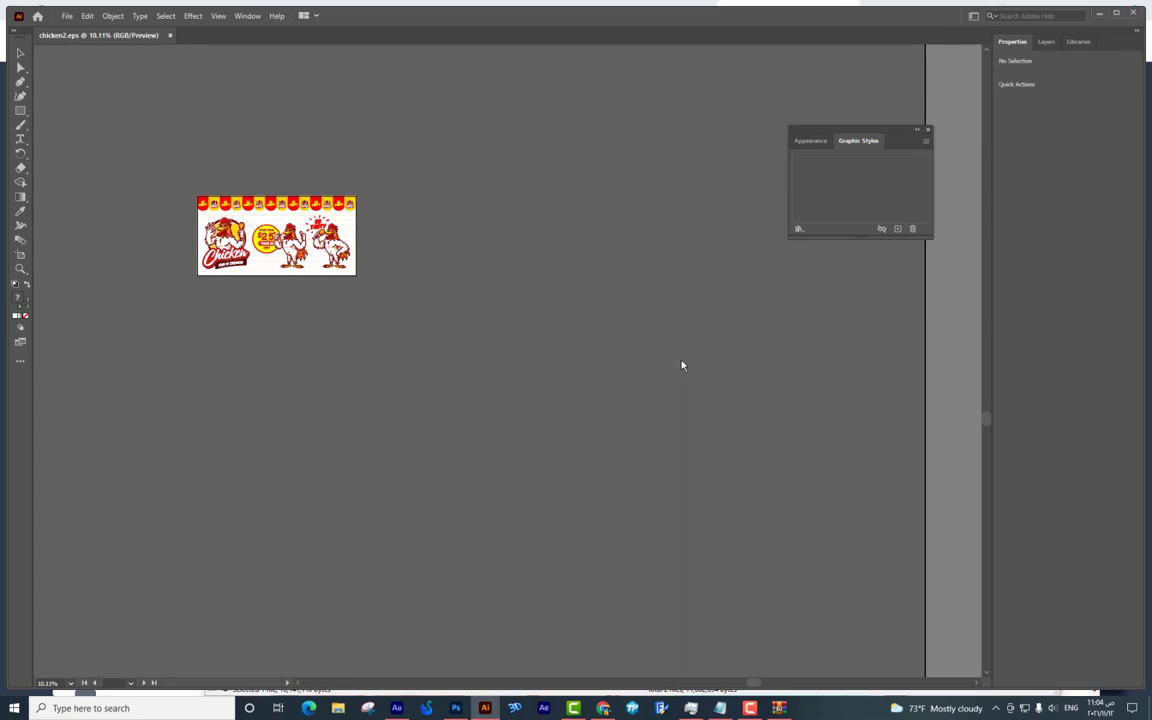
{"action": "key", "text": "ctrl+equal"}
{"action": "key", "text": "ctrl+equal"}
{"action": "key", "text": "ctrl+equal"}
{"action": "key", "text": "ctrl+equal"}
{"action": "key", "text": "ctrl+equal"}
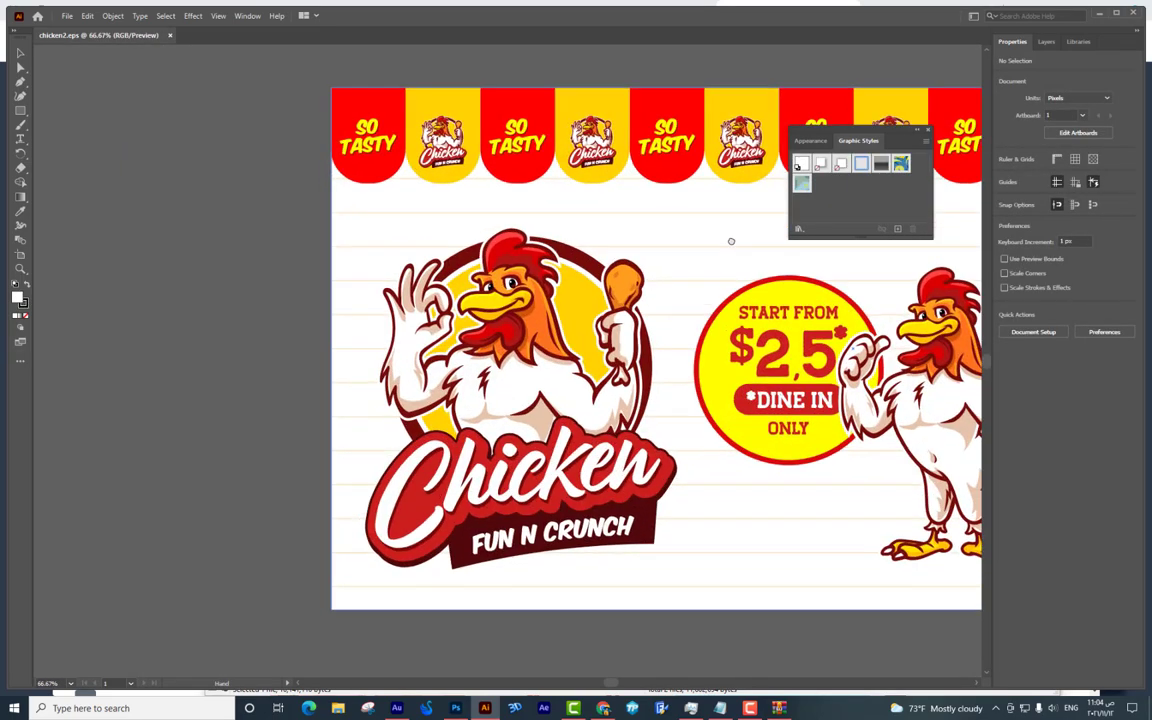
{"action": "left_click_drag", "start_coordinate": [731, 241], "coordinate": [824, 213]}
{"action": "double_click", "coordinate": [563, 325]}
{"action": "left_click_drag", "start_coordinate": [563, 325], "coordinate": [618, 470]}
{"action": "left_click_drag", "start_coordinate": [478, 649], "coordinate": [468, 318]}
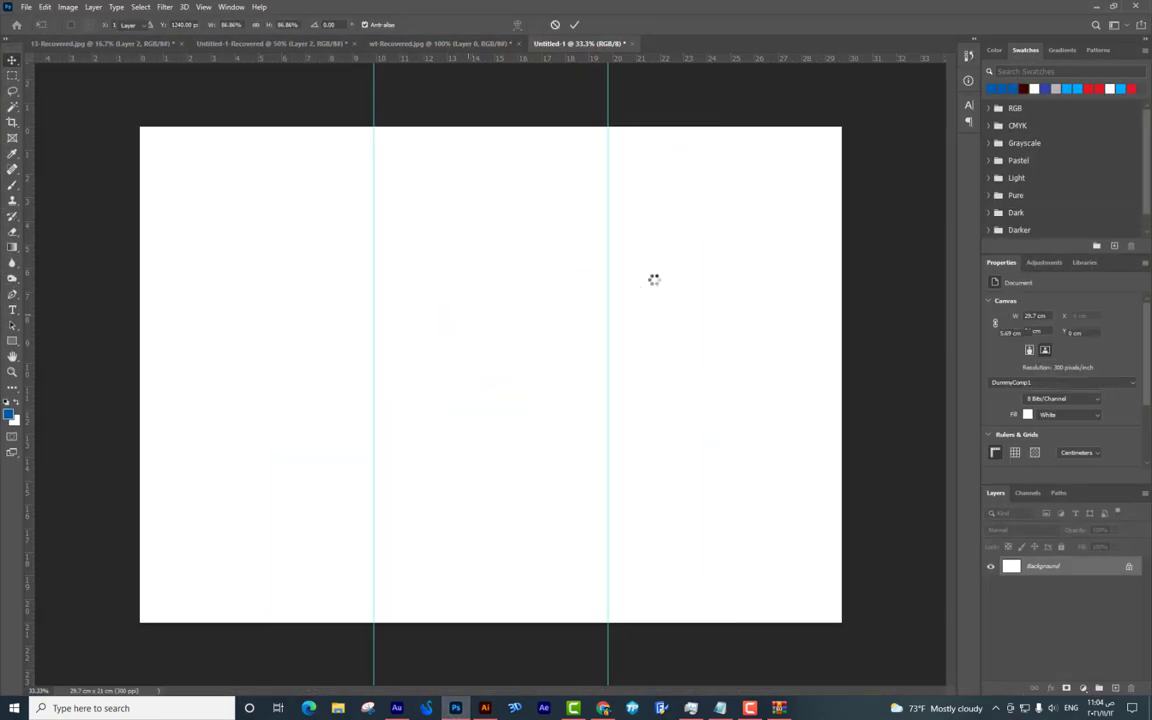
Shrink the placed chicken logo and move it to the left side of the page.
{"action": "left_click_drag", "start_coordinate": [704, 135], "coordinate": [600, 224]}
{"action": "key", "text": "Return"}
{"action": "left_click_drag", "start_coordinate": [593, 326], "coordinate": [360, 216]}
{"action": "key", "text": "ctrl+t"}
{"action": "key", "text": "Return"}
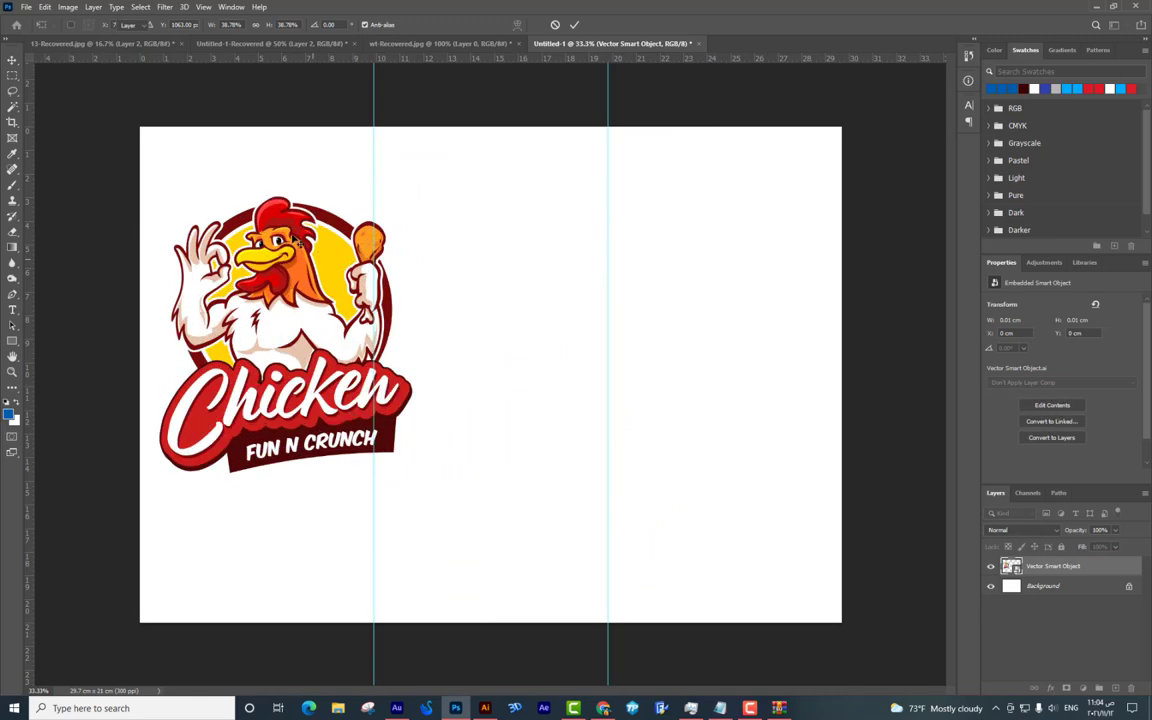
Nudge the chicken logo a little further left on the page.
{"action": "key", "text": "ctrl+plus"}
{"action": "scroll", "coordinate": [560, 207], "scroll_direction": "left", "scroll_amount": 5}
{"action": "left_click_drag", "start_coordinate": [680, 333], "coordinate": [642, 326]}
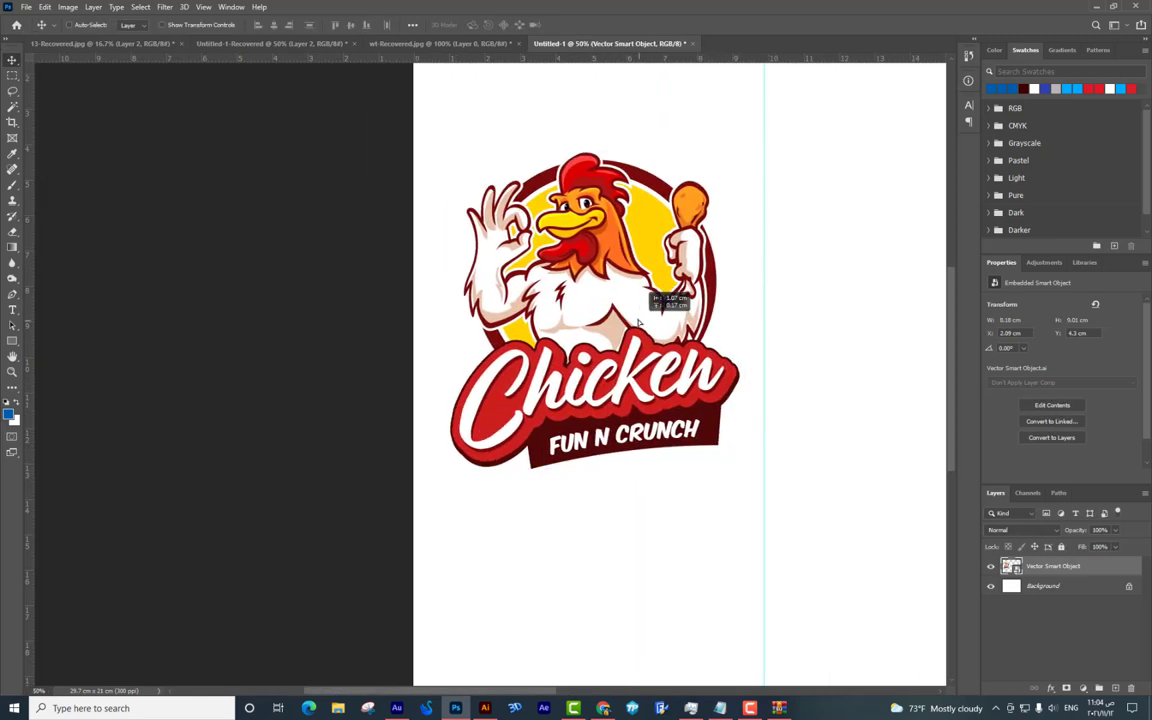
{"action": "key", "text": "ctrl+minus"}
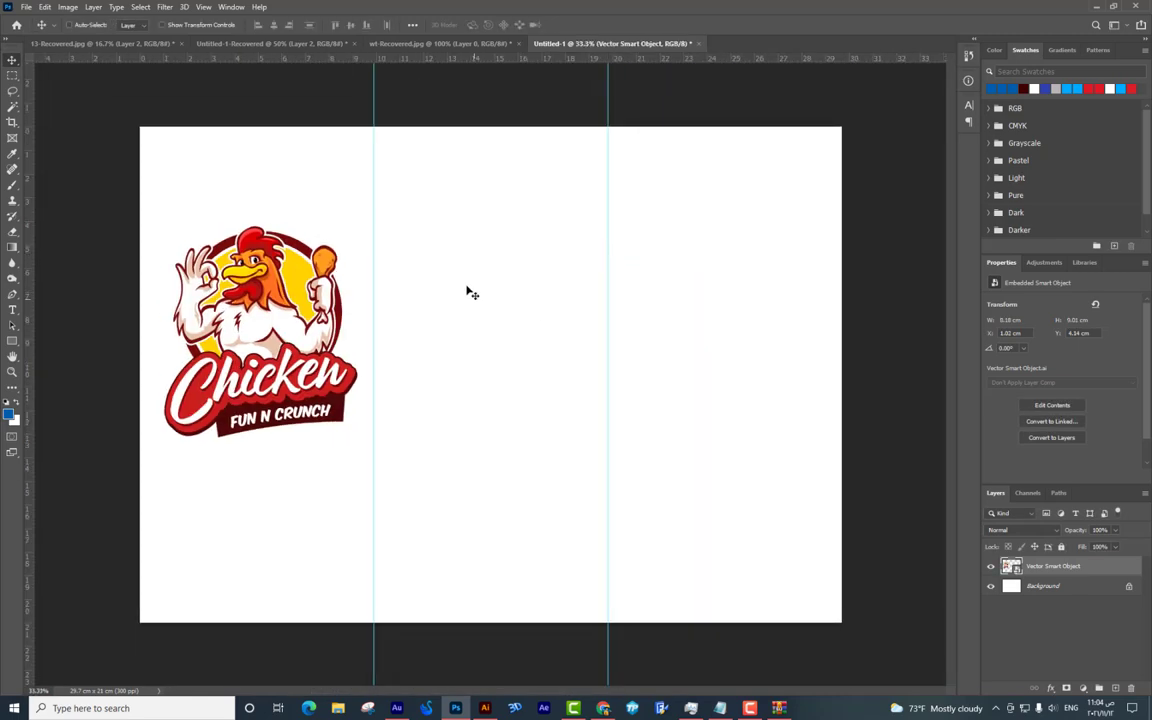
{"action": "key", "text": "ctrl+plus"}
{"action": "left_click_drag", "start_coordinate": [468, 288], "coordinate": [748, 364]}
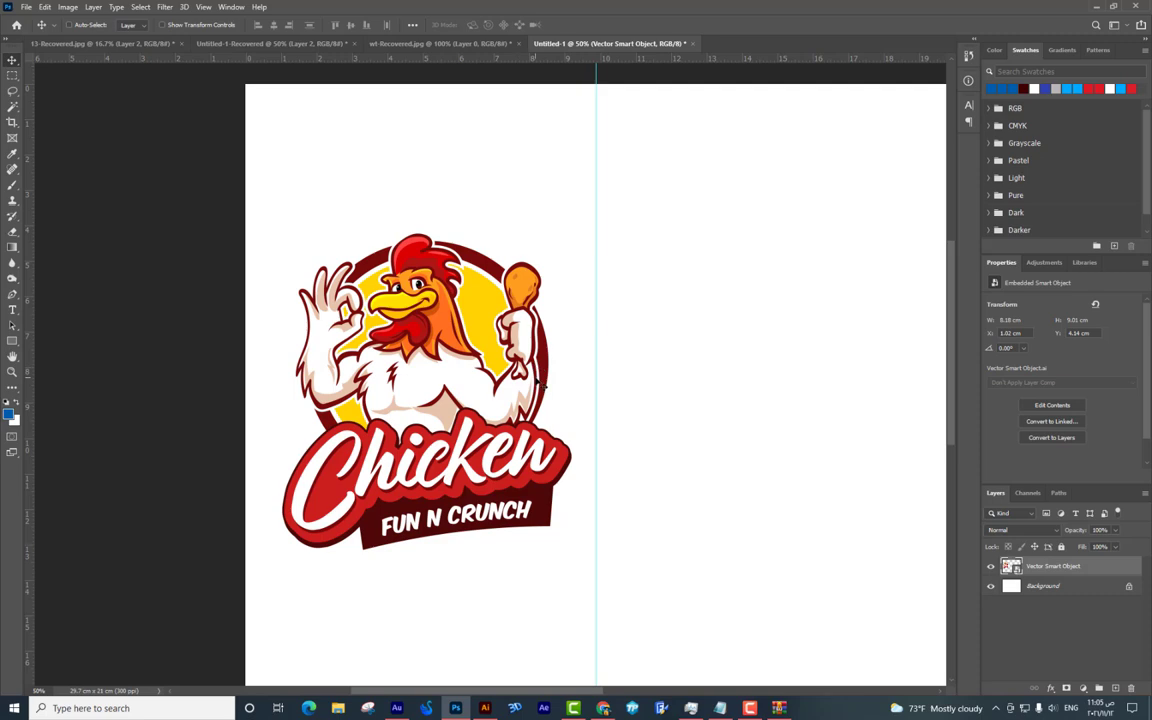
Shrink the logo slightly more to about 7.65 cm wide, then select the Background layer.
{"action": "key", "text": "ctrl+minus"}
{"action": "key", "text": "ctrl+plus"}
{"action": "scroll", "coordinate": [641, 226], "scroll_direction": "left", "scroll_amount": 3}
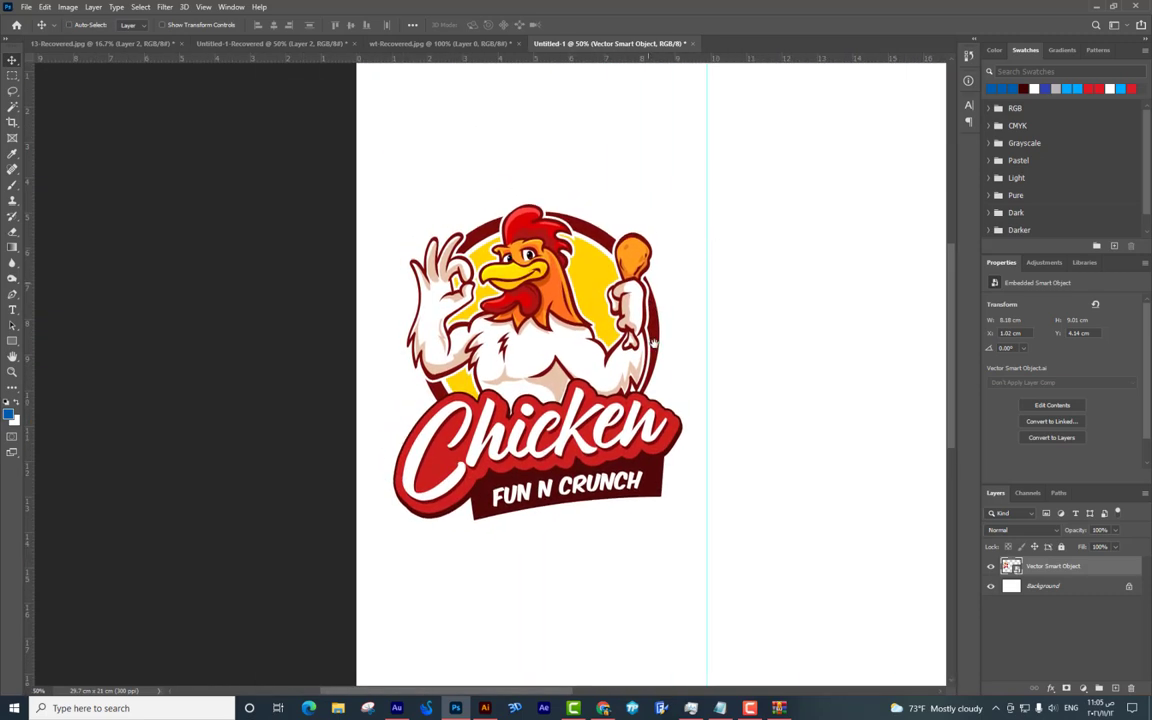
{"action": "scroll", "coordinate": [600, 260], "scroll_direction": "up", "scroll_amount": 2}
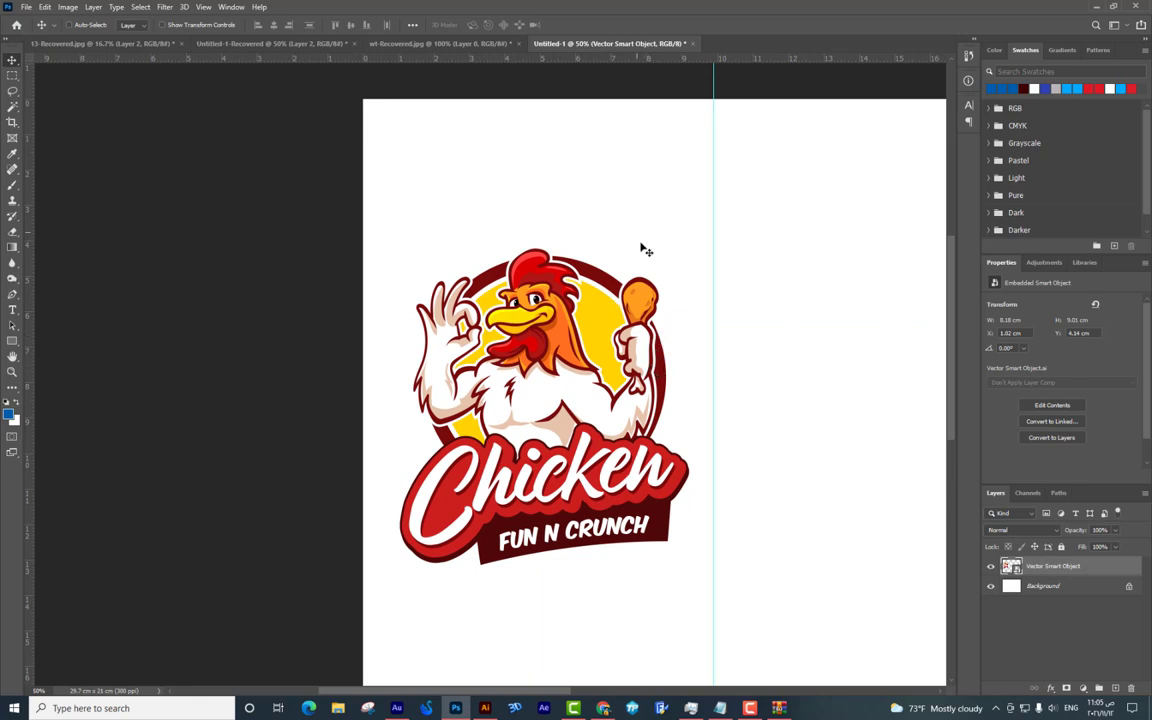
{"action": "scroll", "coordinate": [641, 238], "scroll_direction": "down", "scroll_amount": 2}
{"action": "key", "text": "ctrl+t"}
{"action": "left_click_drag", "start_coordinate": [689, 504], "coordinate": [678, 493]}
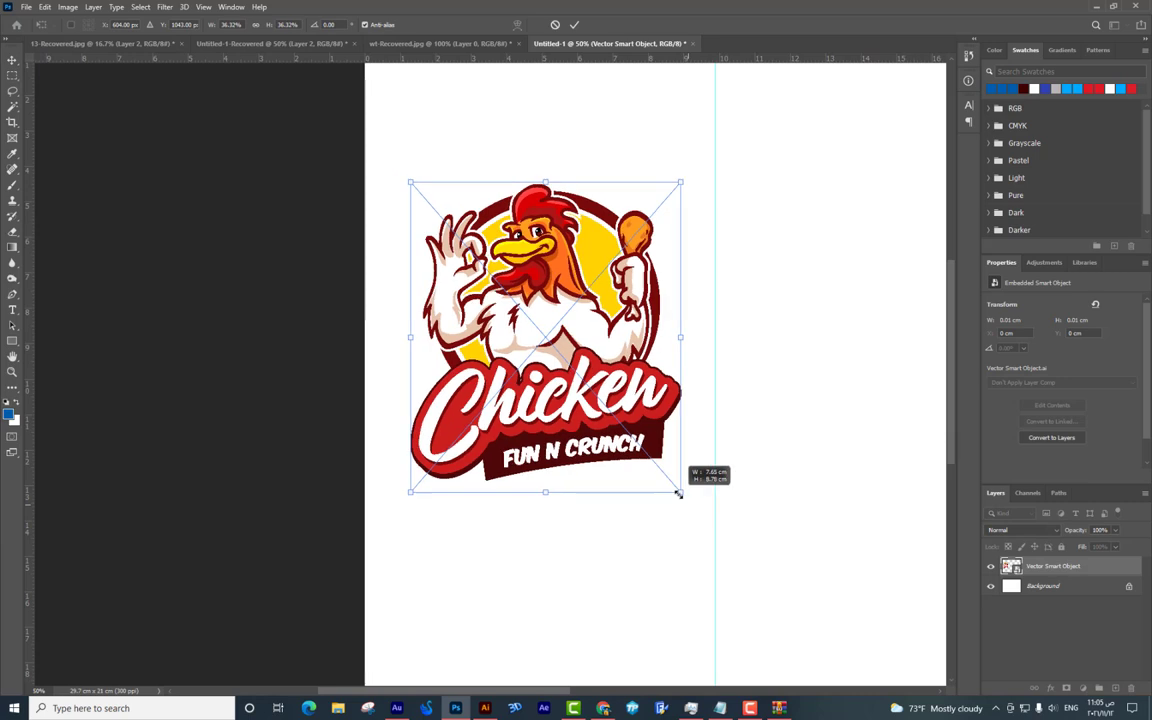
{"action": "key", "text": "Return"}
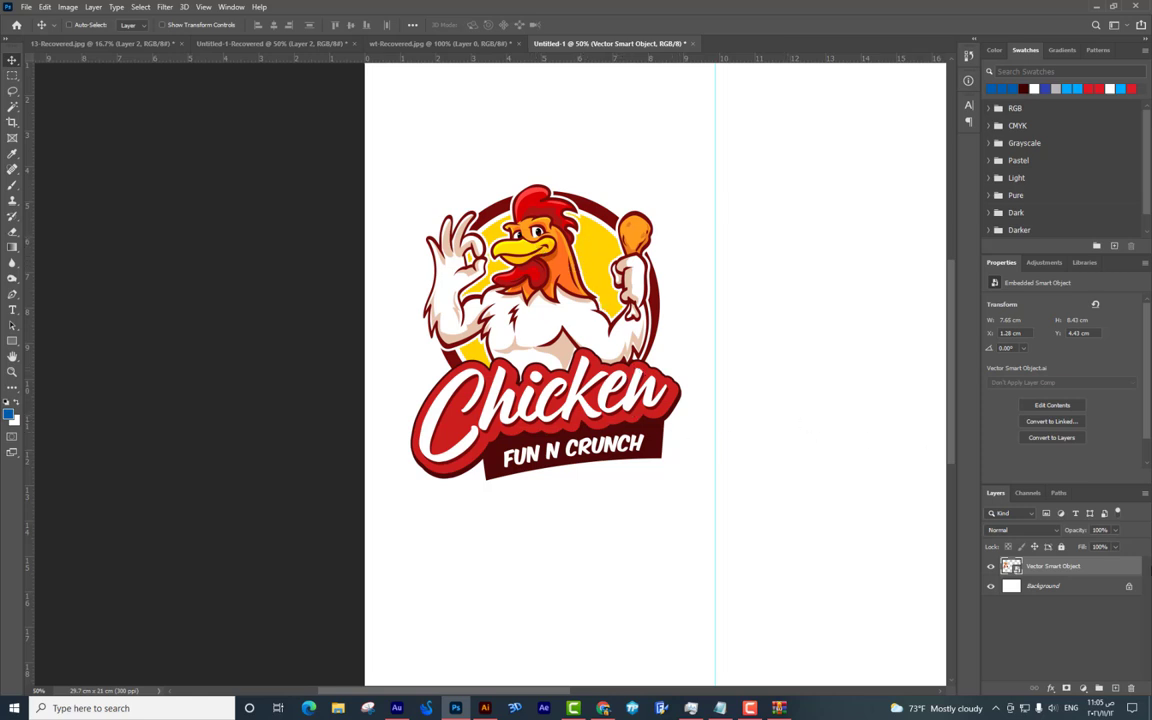
{"action": "left_click_drag", "start_coordinate": [600, 354], "coordinate": [642, 364]}
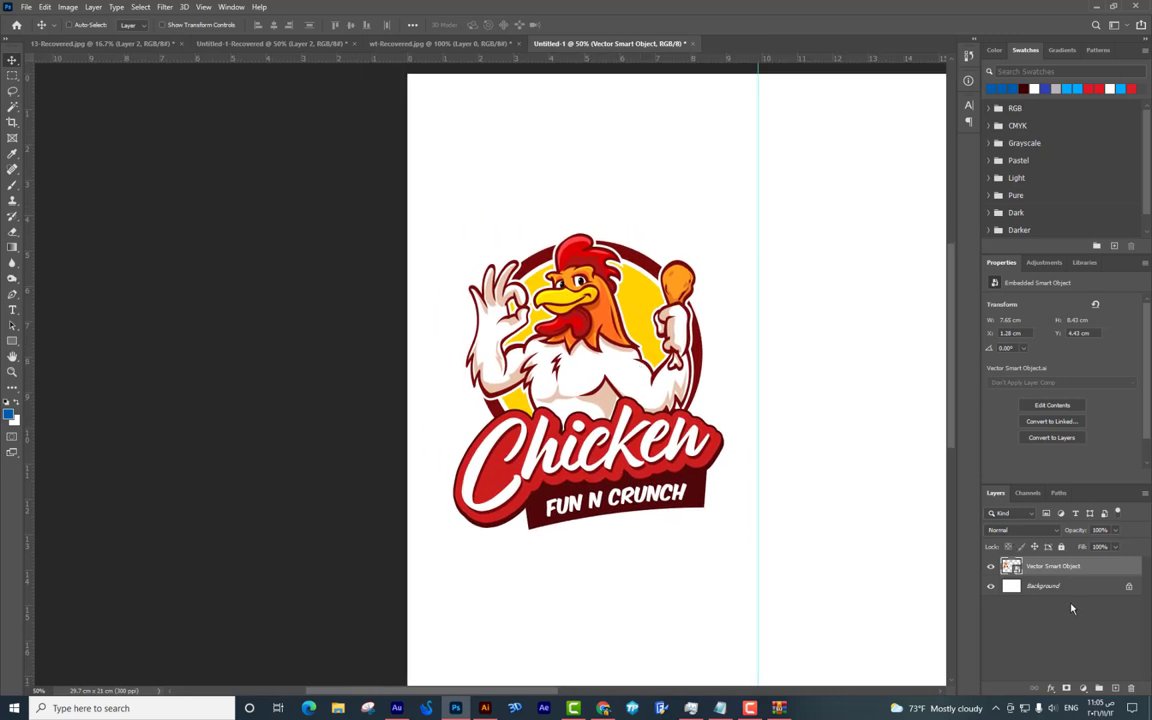
{"action": "key", "text": "alt+bracketleft"}
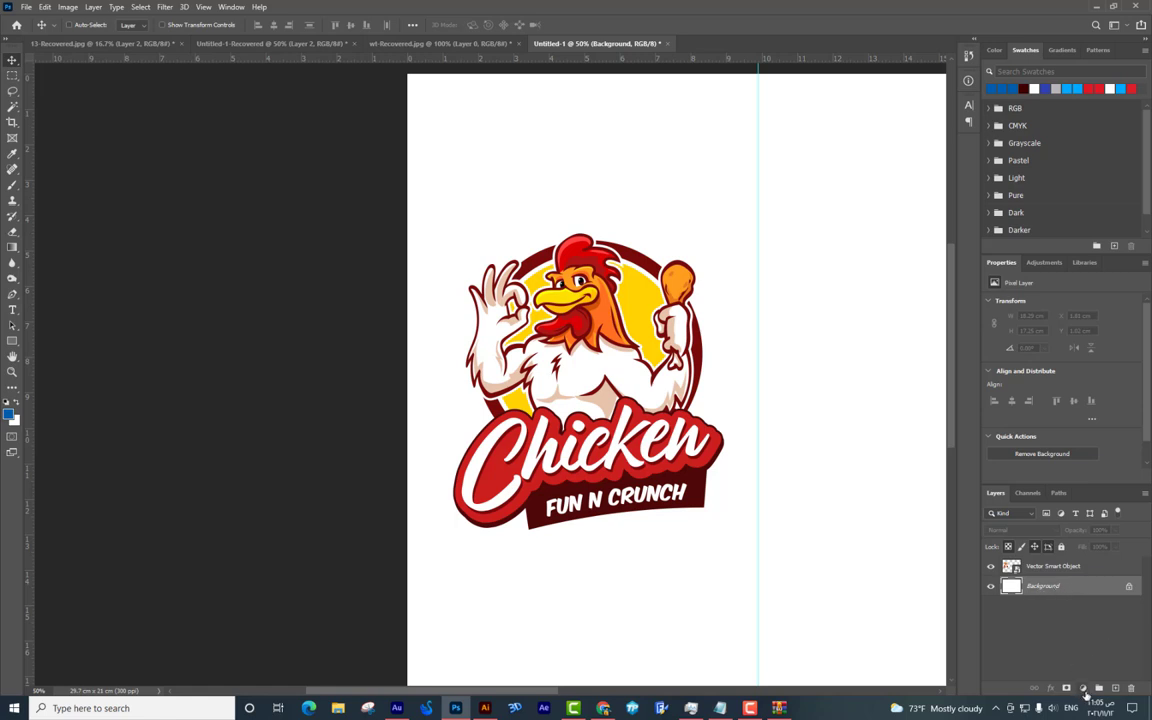
Add a Solid Color fill layer in dark red (3e0202).
{"action": "left_click", "coordinate": [1084, 691]}
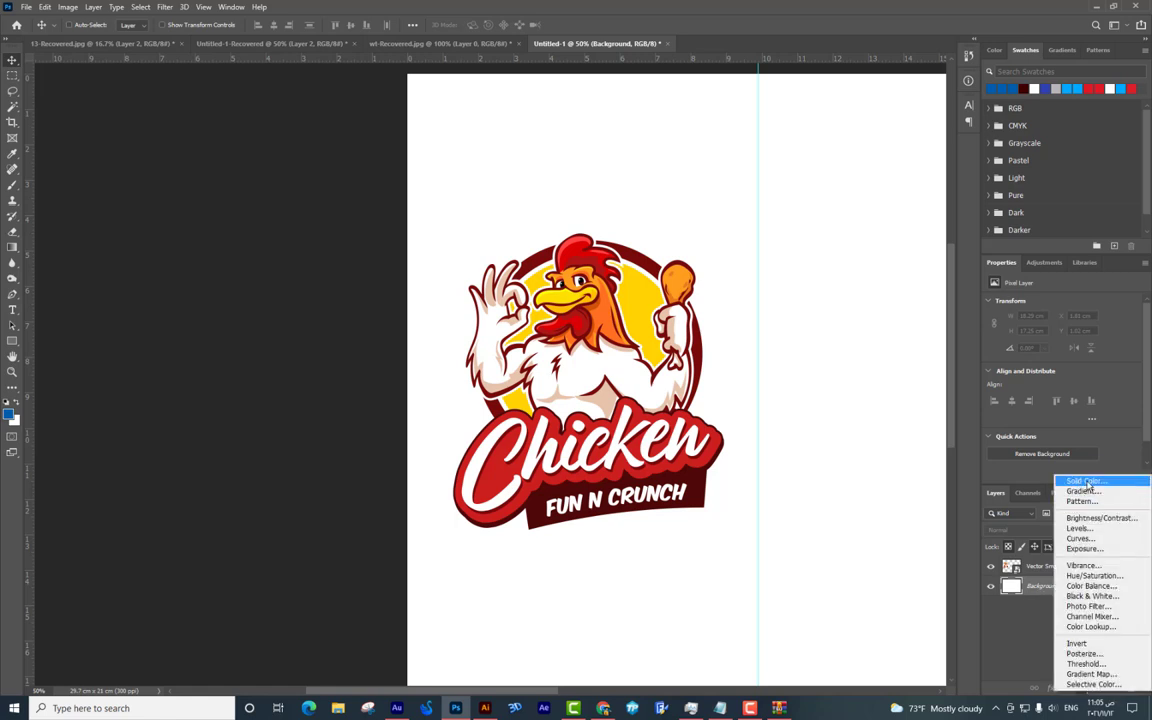
{"action": "left_click", "coordinate": [1087, 483]}
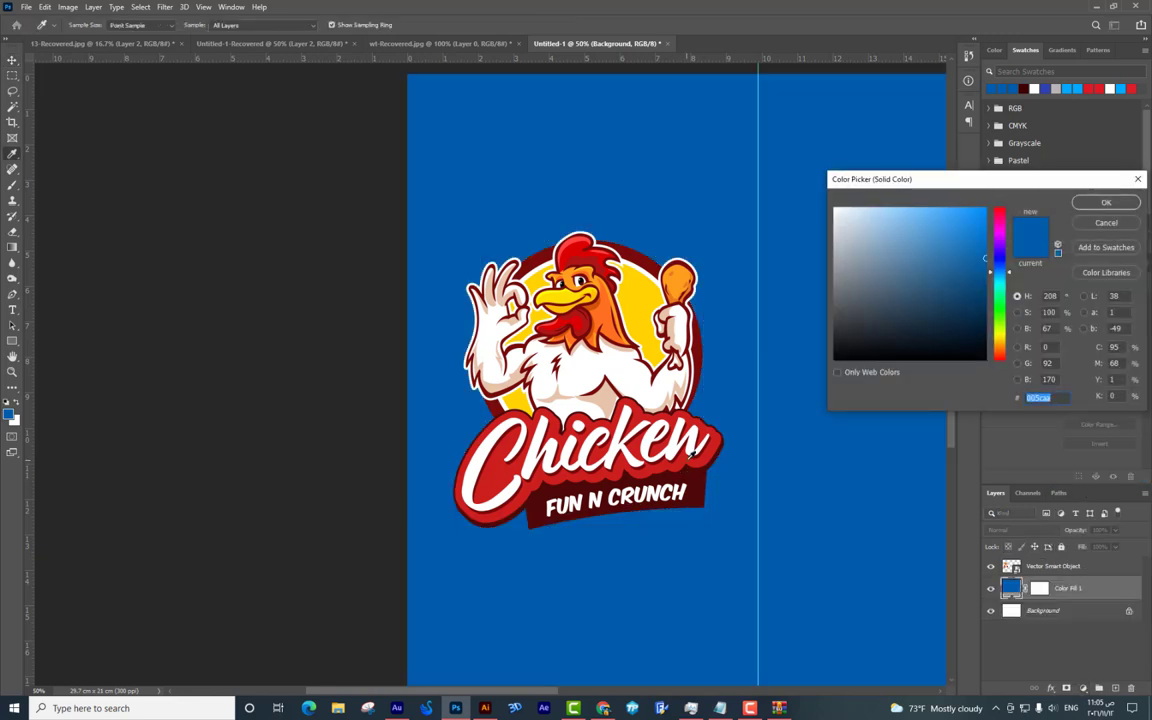
{"action": "left_click", "coordinate": [683, 453]}
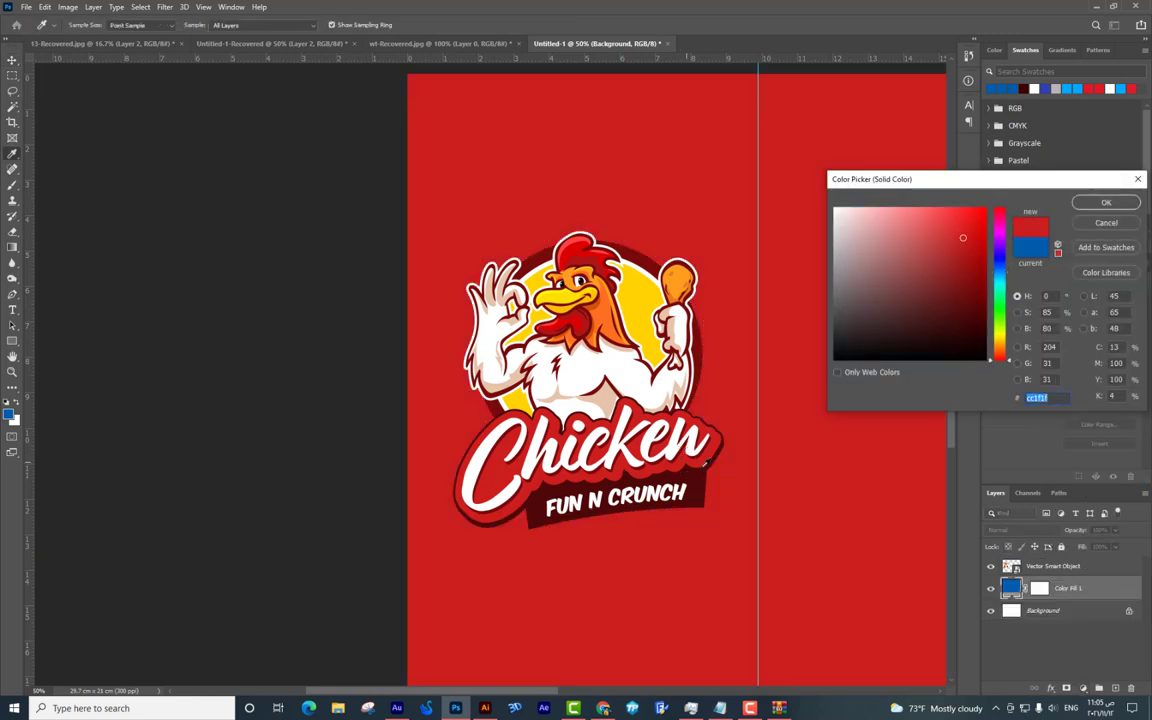
{"action": "left_click", "coordinate": [983, 317]}
{"action": "left_click", "coordinate": [982, 323]}
{"action": "key", "text": "Return"}
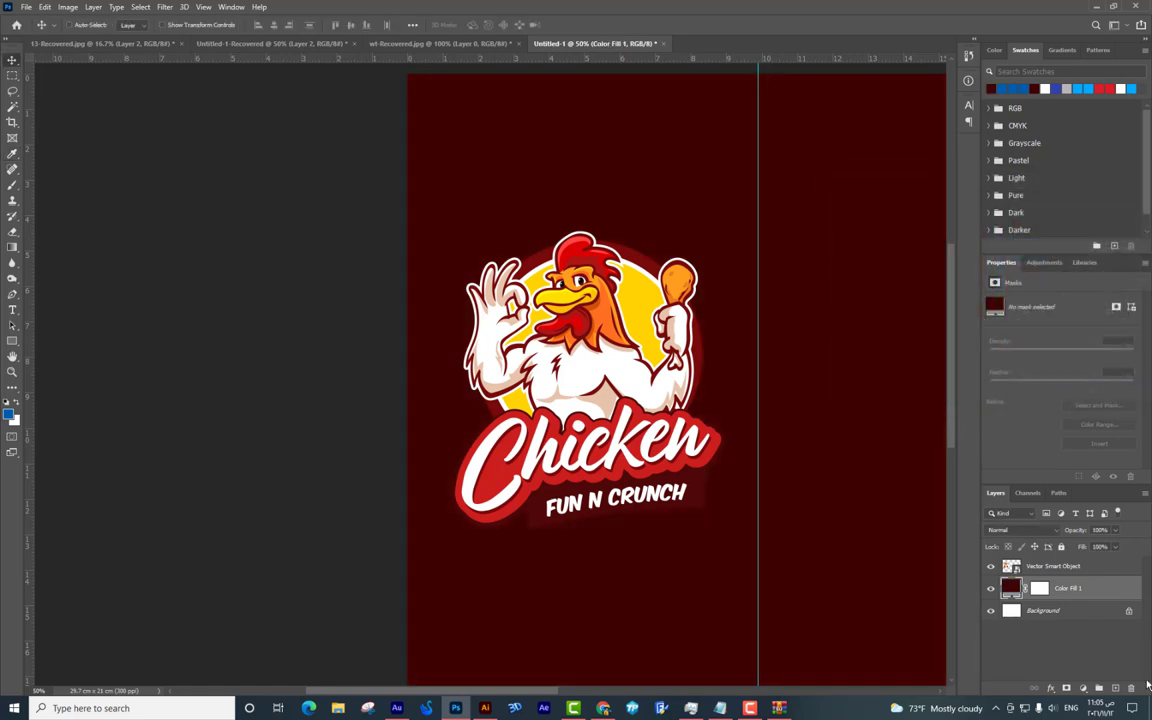
On a new layer, paint a large soft pure-red brush dab.
{"action": "left_click", "coordinate": [1116, 688]}
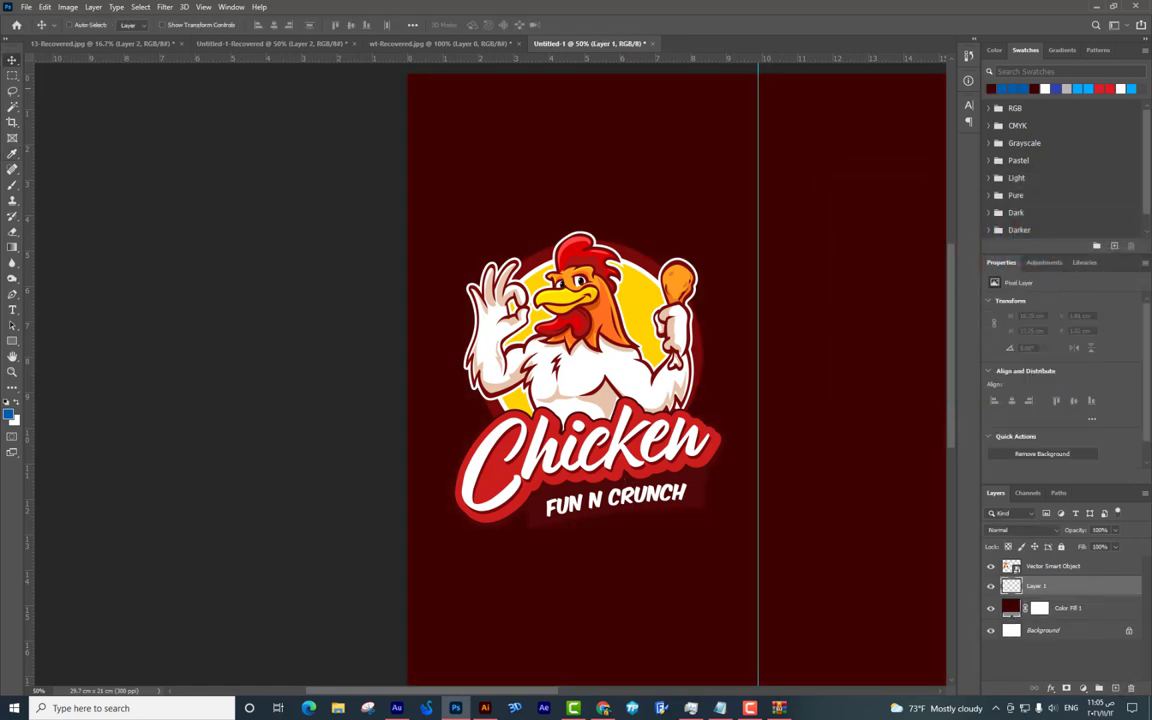
{"action": "left_click", "coordinate": [12, 184]}
{"action": "right_click", "coordinate": [728, 229]}
{"action": "left_click_drag", "start_coordinate": [808, 245], "coordinate": [812, 247]}
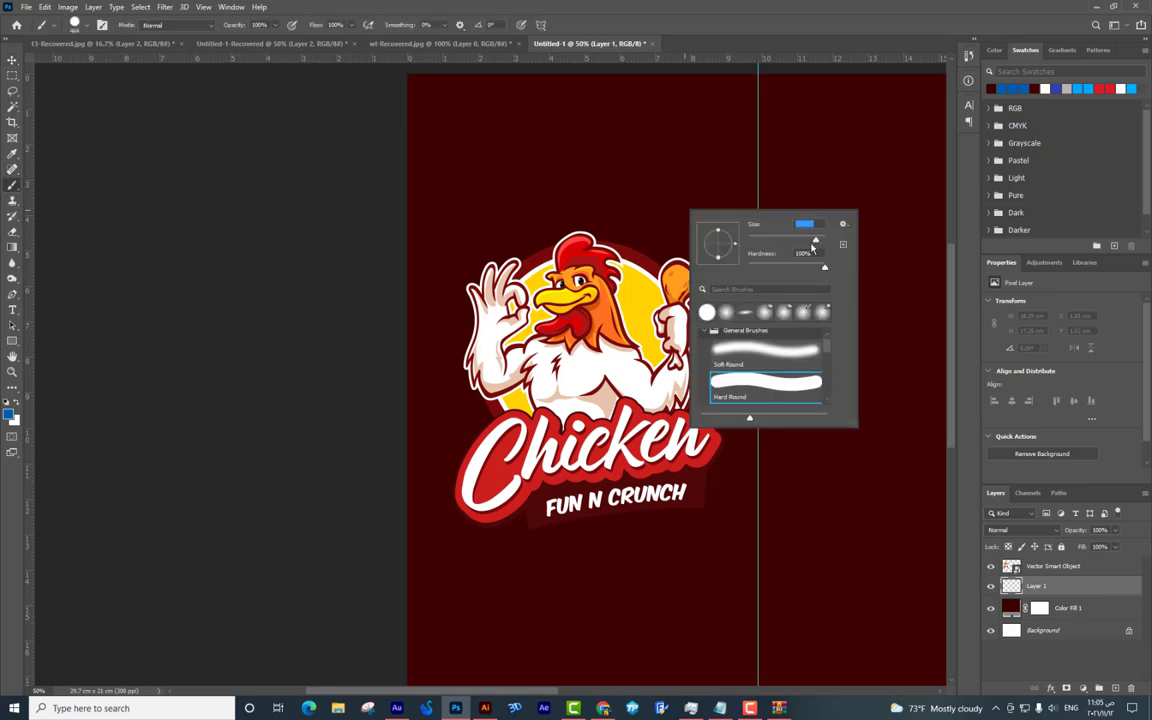
{"action": "left_click", "coordinate": [613, 173], "text": "alt"}
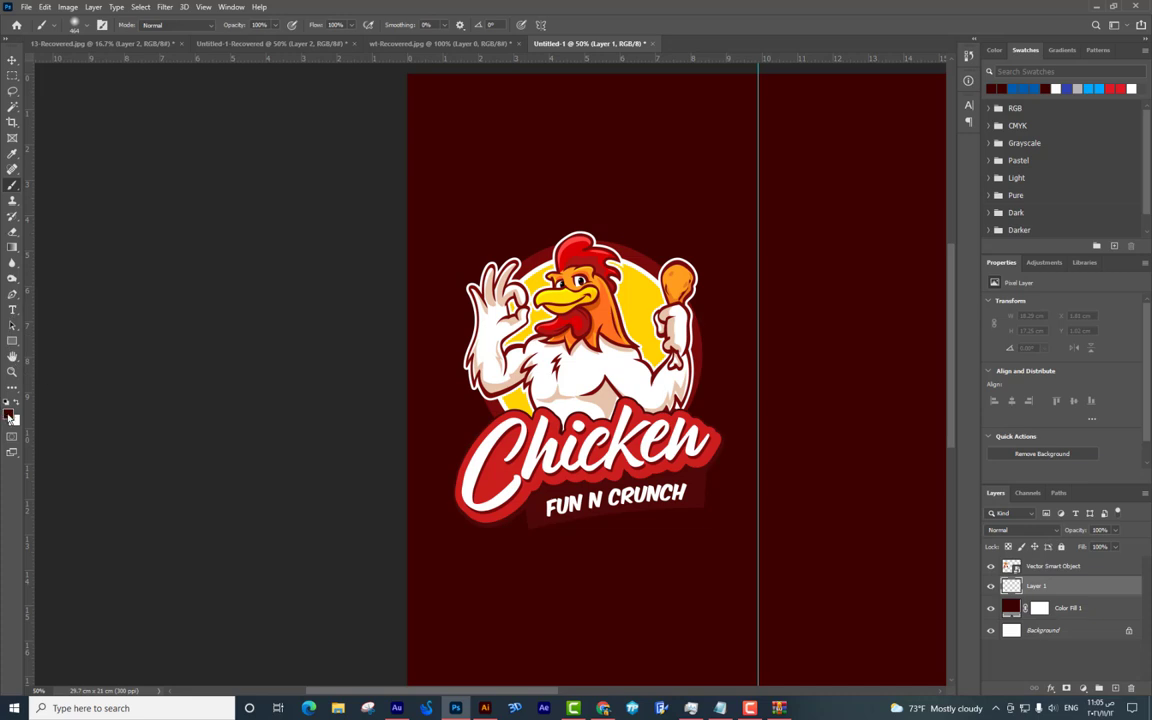
{"action": "left_click", "coordinate": [10, 416]}
{"action": "left_click", "coordinate": [984, 209]}
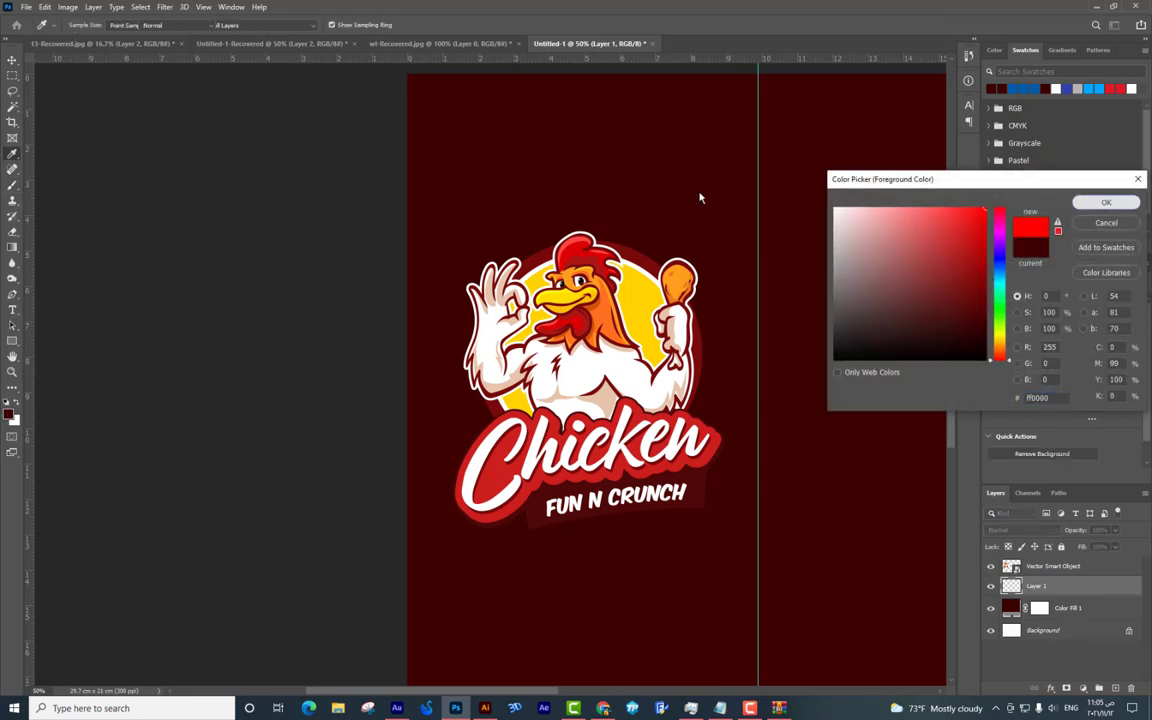
{"action": "key", "text": "Return"}
{"action": "left_click", "coordinate": [598, 188]}
Enlarge the red glow with Free Transform so it fills behind the logo.
{"action": "key", "text": "ctrl+t"}
{"action": "left_click_drag", "start_coordinate": [700, 320], "coordinate": [771, 473]}
{"action": "left_click_drag", "start_coordinate": [823, 77], "coordinate": [612, 198]}
{"action": "key", "text": "Return"}
On a second new layer, paint a soft orange (ec9a00) dab above the chicken.
{"action": "key", "text": "b"}
{"action": "left_click", "coordinate": [1115, 688]}
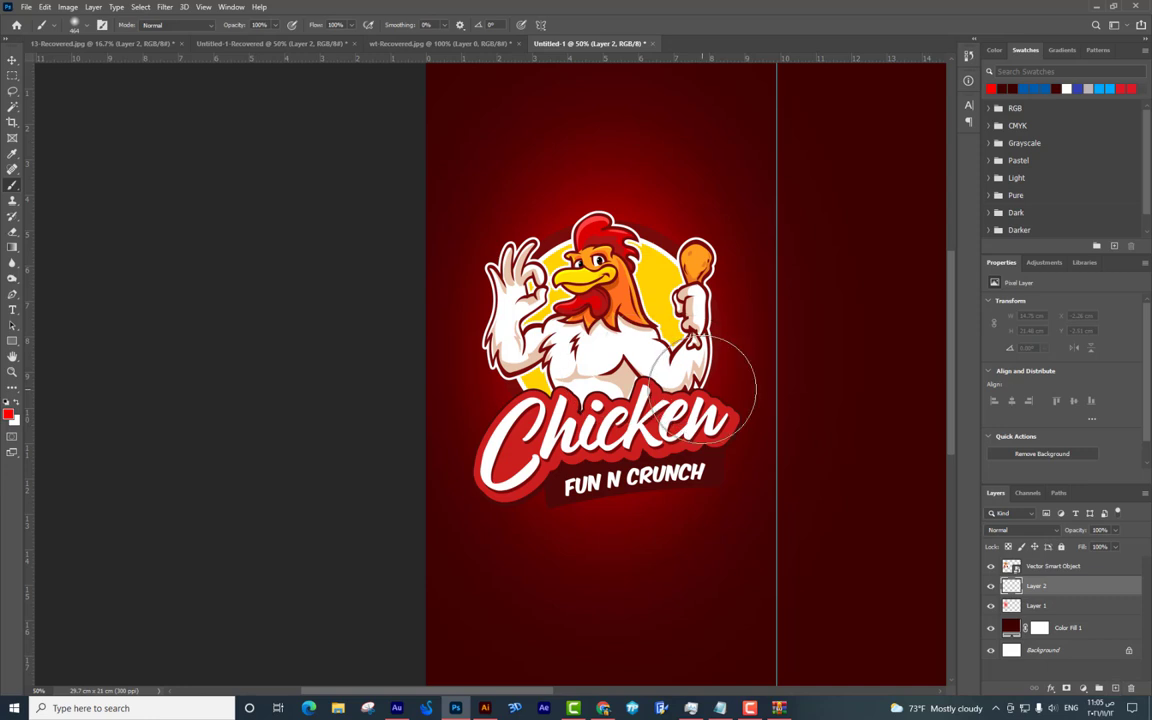
{"action": "left_click", "coordinate": [8, 414]}
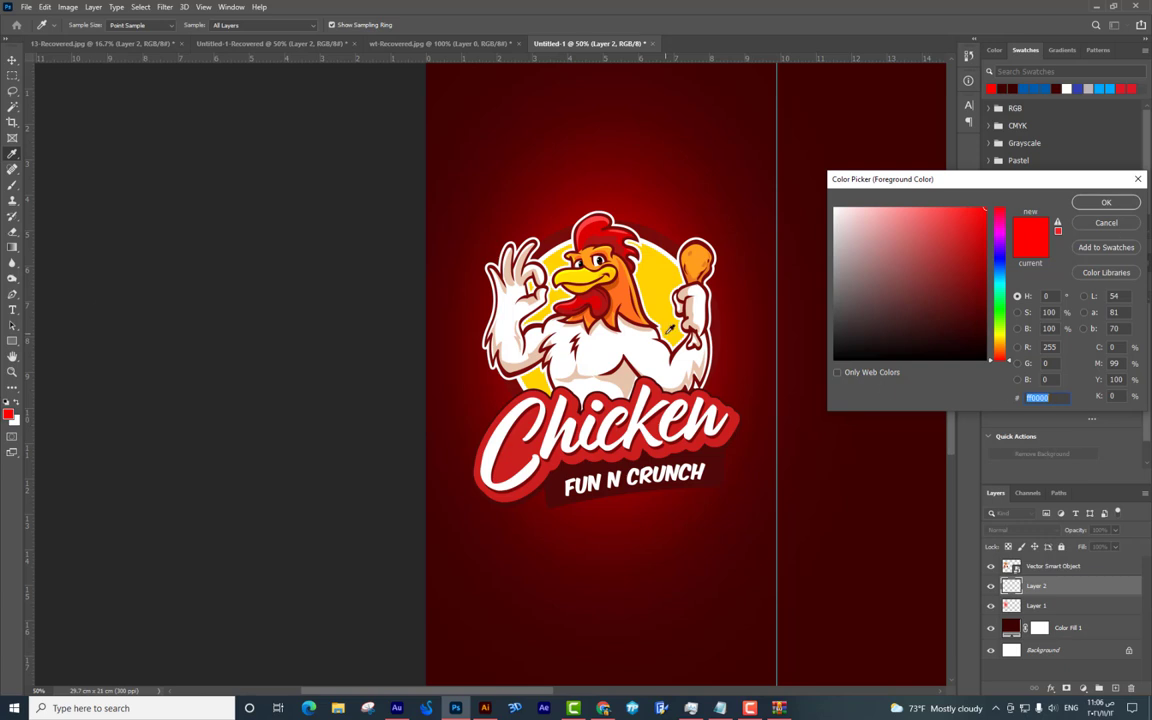
{"action": "left_click", "coordinate": [1118, 228]}
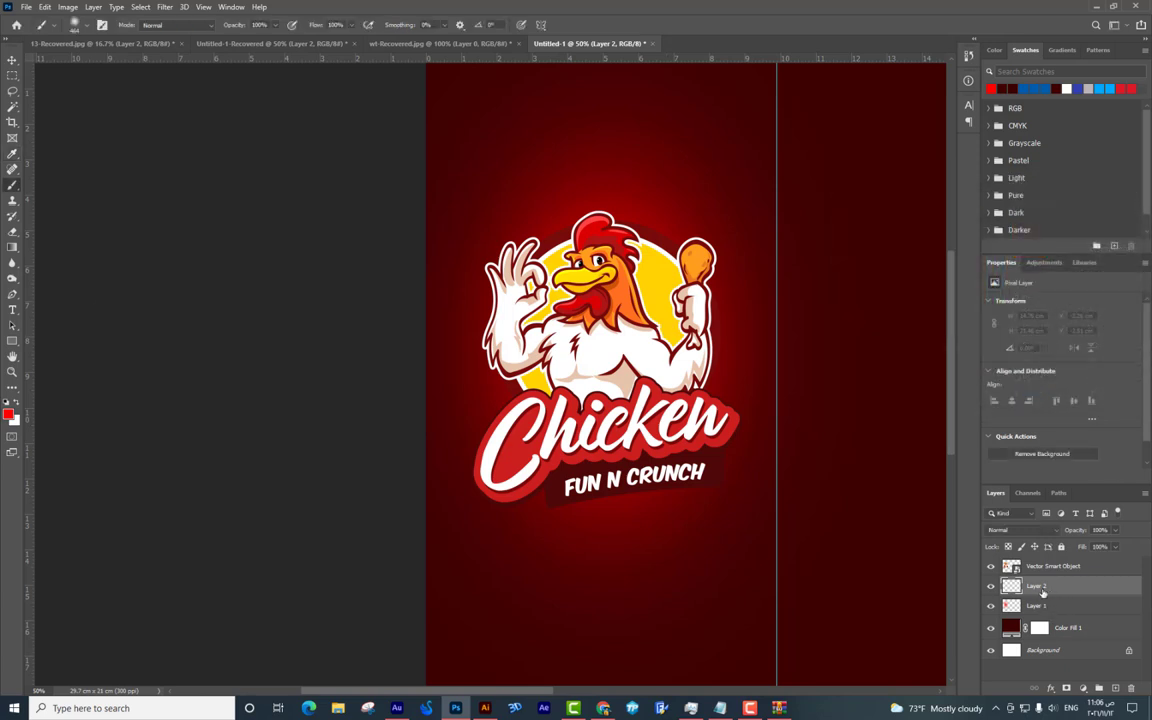
{"action": "left_click", "coordinate": [8, 413]}
{"action": "type", "text": "ec9a00"}
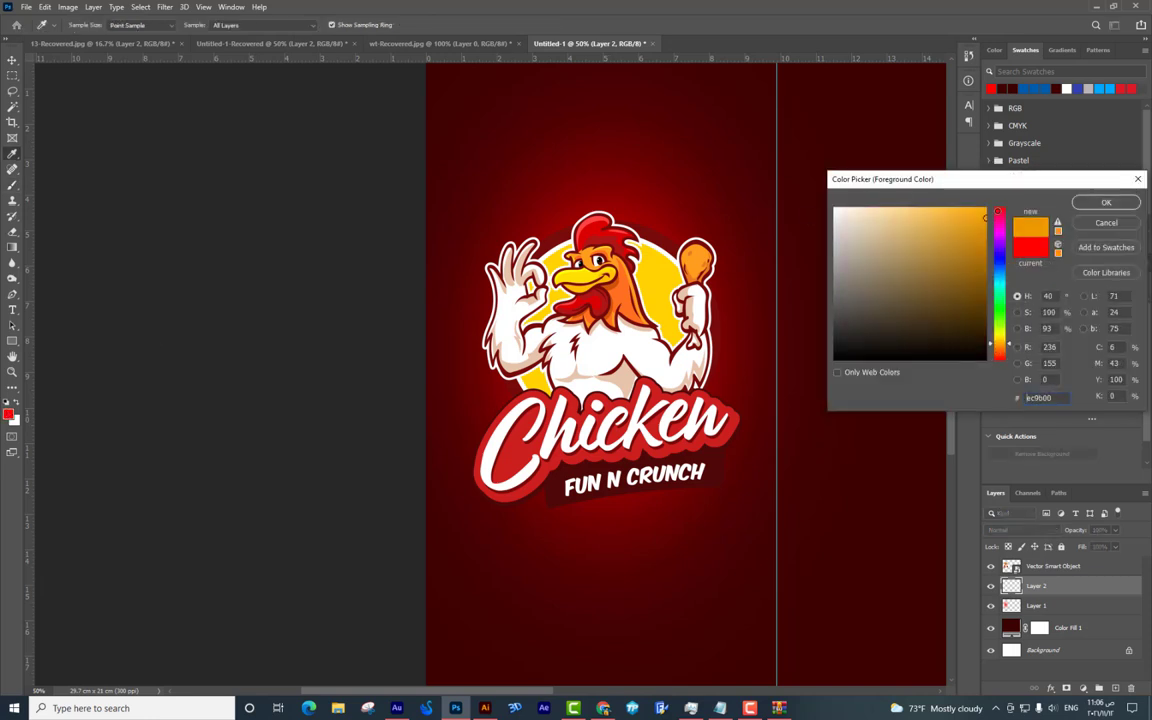
{"action": "key", "text": "Return"}
{"action": "left_click", "coordinate": [640, 185]}
Enlarge the orange glow with Free Transform over the top of the page.
{"action": "key", "text": "ctrl+t"}
{"action": "left_click_drag", "start_coordinate": [746, 309], "coordinate": [734, 412]}
{"action": "left_click_drag", "start_coordinate": [801, 516], "coordinate": [803, 514]}
{"action": "left_click_drag", "start_coordinate": [850, 648], "coordinate": [866, 663]}
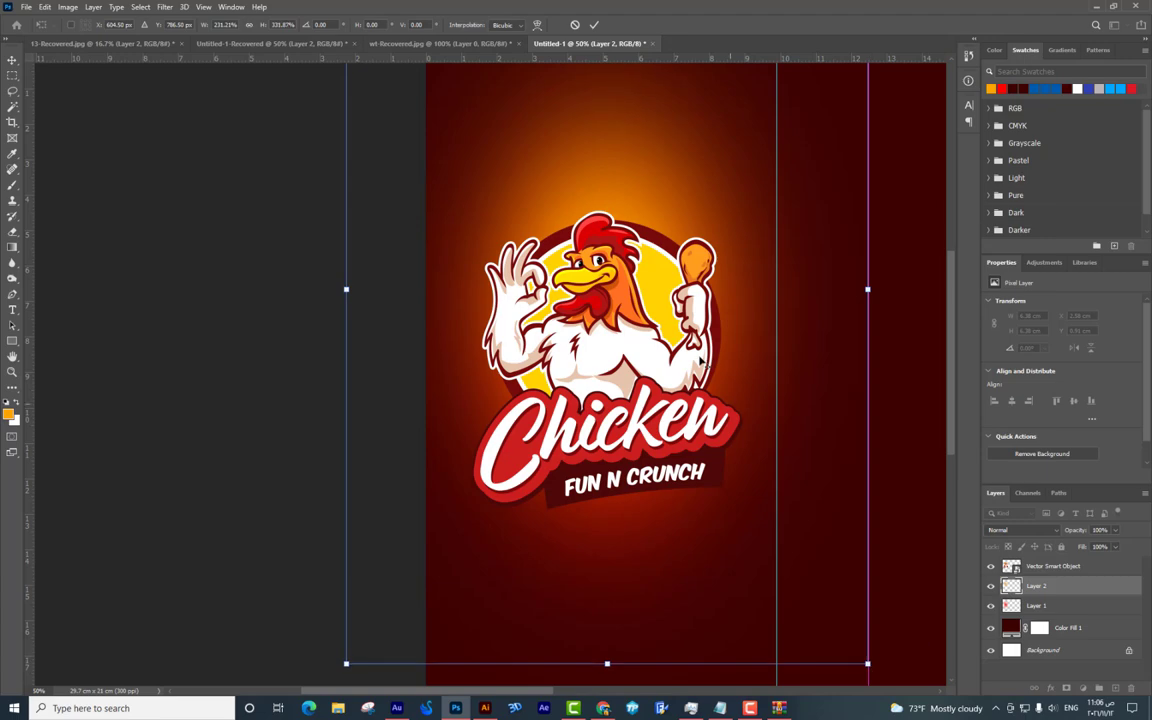
{"action": "key", "text": "Return"}
{"action": "key", "text": "b"}
{"action": "scroll", "coordinate": [625, 239], "scroll_direction": "down", "scroll_amount": 2}
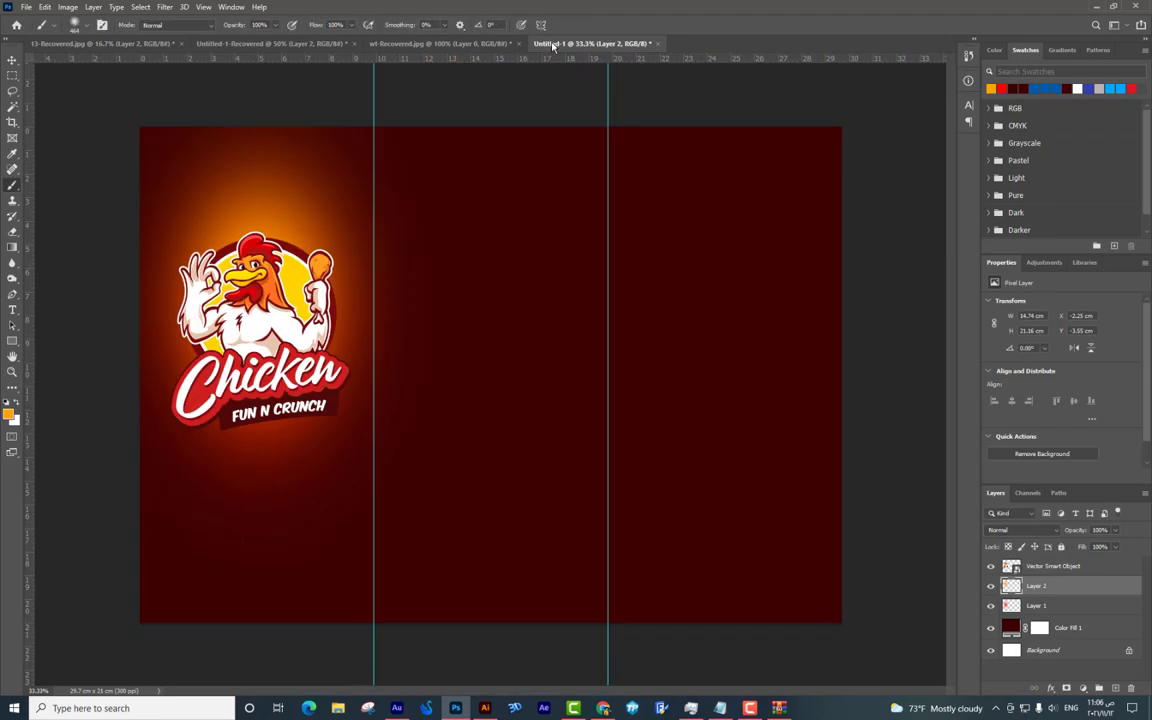
Move the chicken logo up near the top of the page and nudge it into place.
{"action": "scroll", "coordinate": [625, 239], "scroll_direction": "up", "scroll_amount": 2}
{"action": "scroll", "coordinate": [802, 221], "scroll_direction": "left", "scroll_amount": 4}
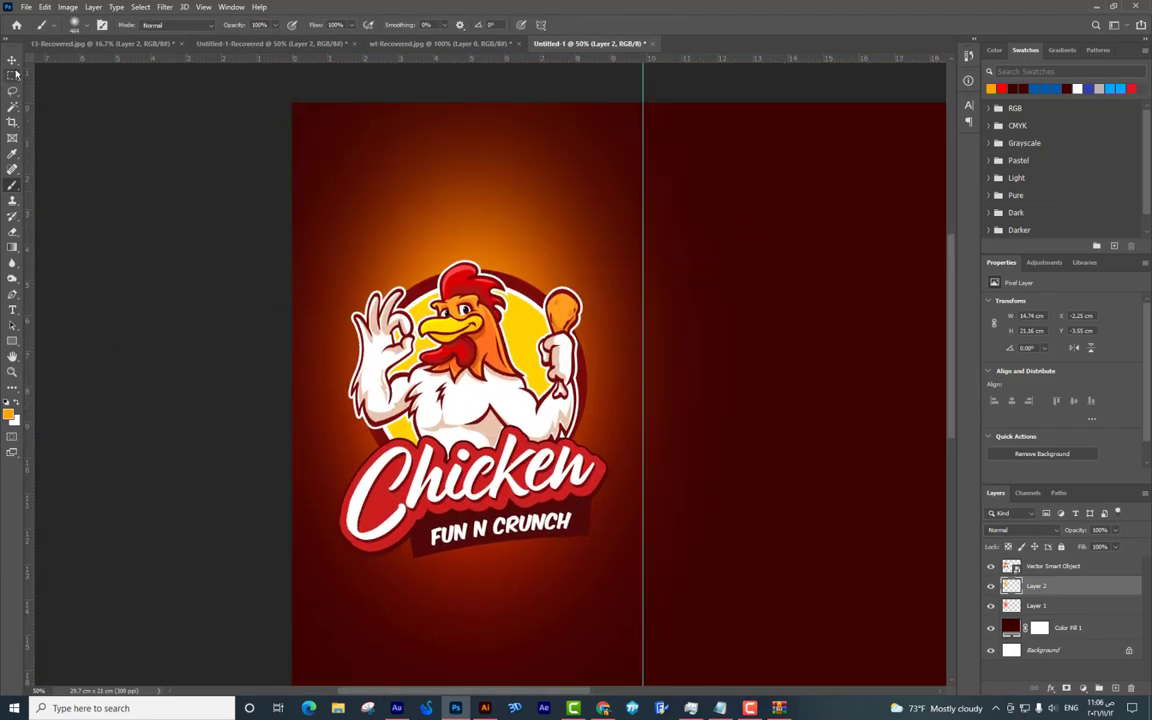
{"action": "left_click", "coordinate": [553, 424]}
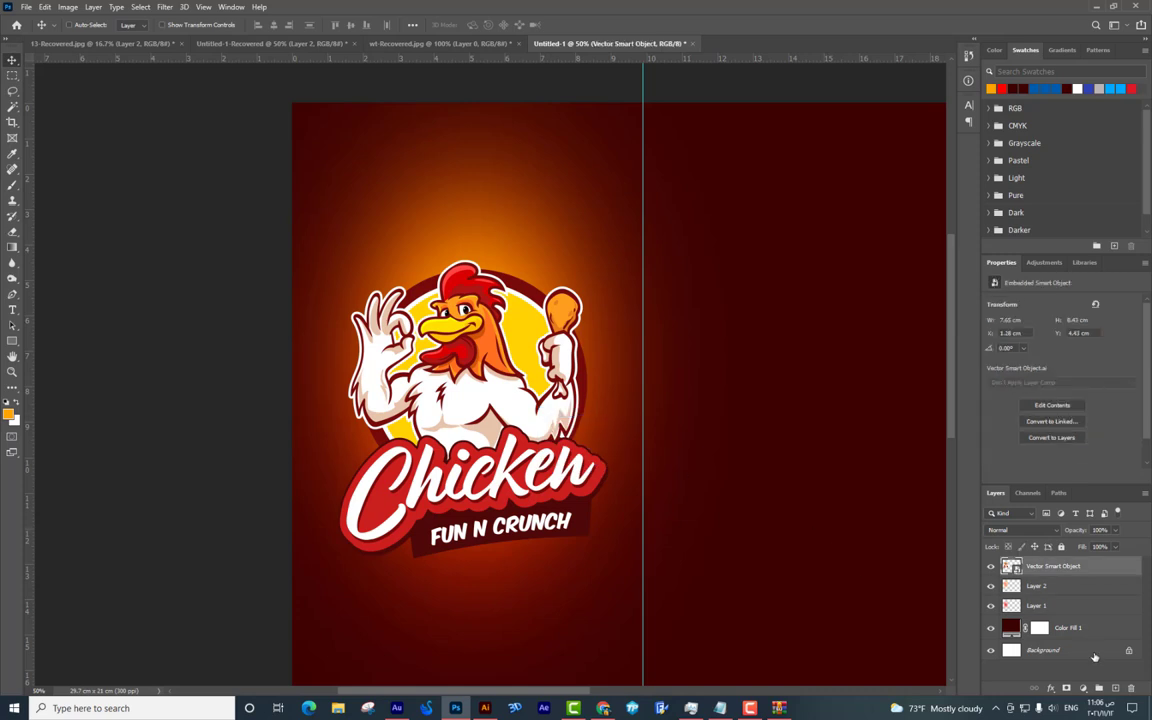
{"action": "left_click_drag", "start_coordinate": [519, 399], "coordinate": [521, 286]}
{"action": "scroll", "coordinate": [483, 537], "scroll_direction": "down", "scroll_amount": 3}
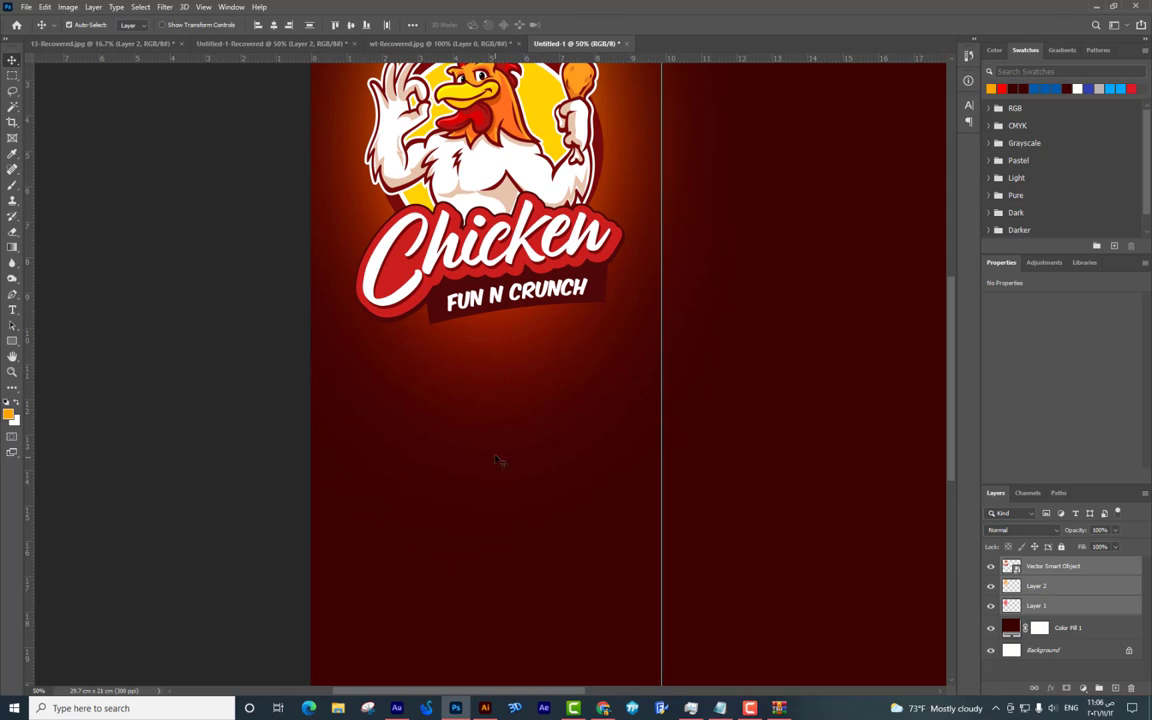
{"action": "scroll", "coordinate": [576, 378], "scroll_direction": "down", "scroll_amount": 1}
{"action": "left_click_drag", "start_coordinate": [292, 313], "coordinate": [300, 283]}
{"action": "key", "text": "ctrl+z"}
{"action": "left_click_drag", "start_coordinate": [366, 305], "coordinate": [338, 305]}
{"action": "key", "text": "Right"}
{"action": "key", "text": "Right"}
{"action": "key", "text": "Right"}
{"action": "key", "text": "Right"}
{"action": "key", "text": "Right"}
{"action": "key", "text": "Right"}
{"action": "key", "text": "Right"}
{"action": "key", "text": "Right"}
{"action": "key", "text": "Right"}
{"action": "key", "text": "Right"}
{"action": "key", "text": "Right"}
{"action": "key", "text": "Right"}
{"action": "key", "text": "Right"}
{"action": "key", "text": "Right"}
{"action": "key", "text": "Right"}
{"action": "key", "text": "Right"}
{"action": "key", "text": "Right"}
Switch to the browser and open a new tab for Shutterstock.
{"action": "key", "text": "ctrl+plus"}
{"action": "scroll", "coordinate": [545, 296], "scroll_direction": "left", "scroll_amount": 5}
{"action": "scroll", "coordinate": [671, 234], "scroll_direction": "down", "scroll_amount": 2}
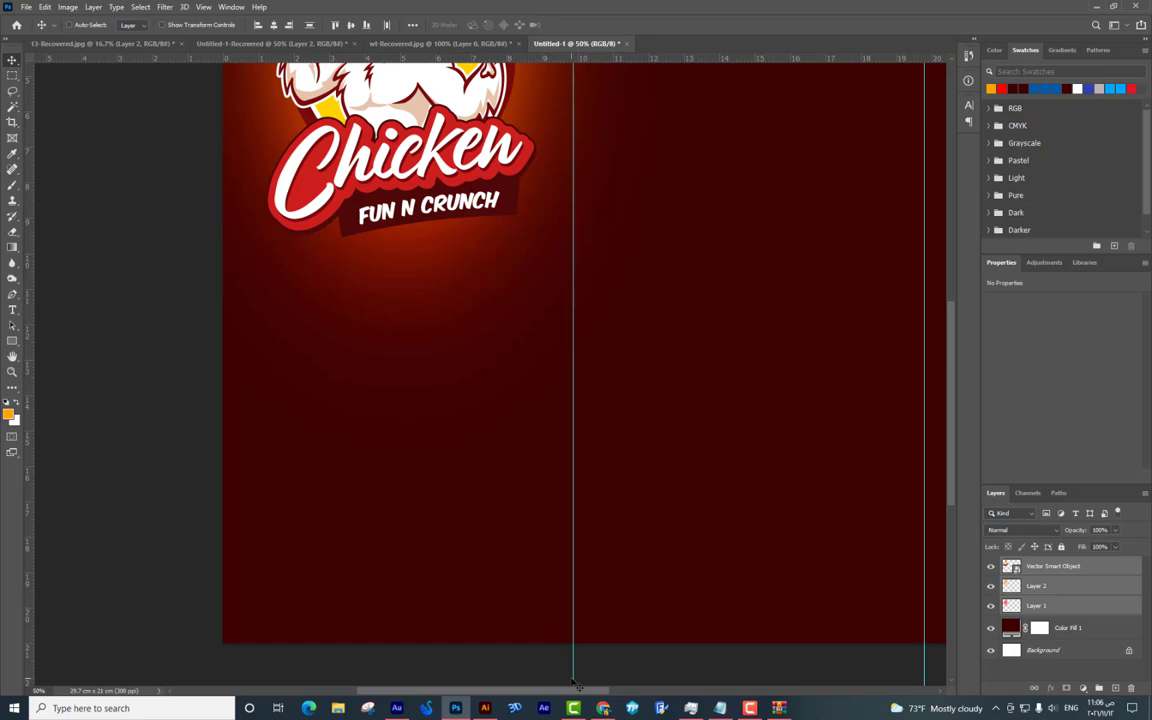
{"action": "left_click", "coordinate": [603, 708]}
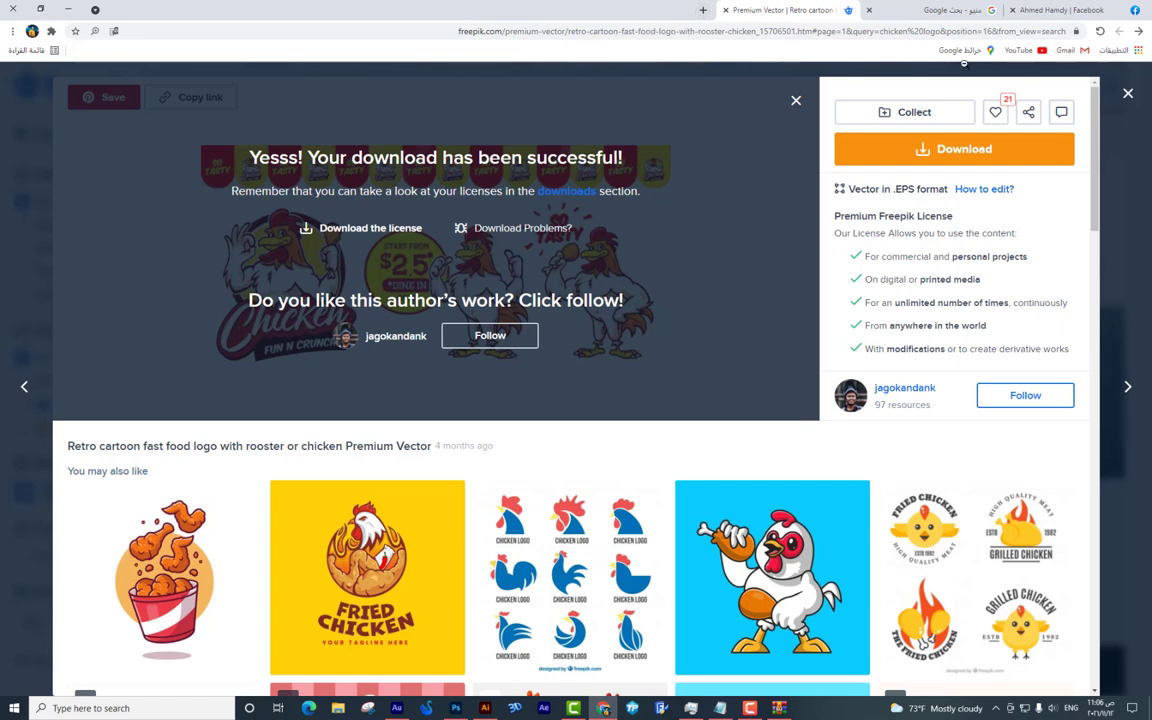
{"action": "left_click", "coordinate": [700, 9]}
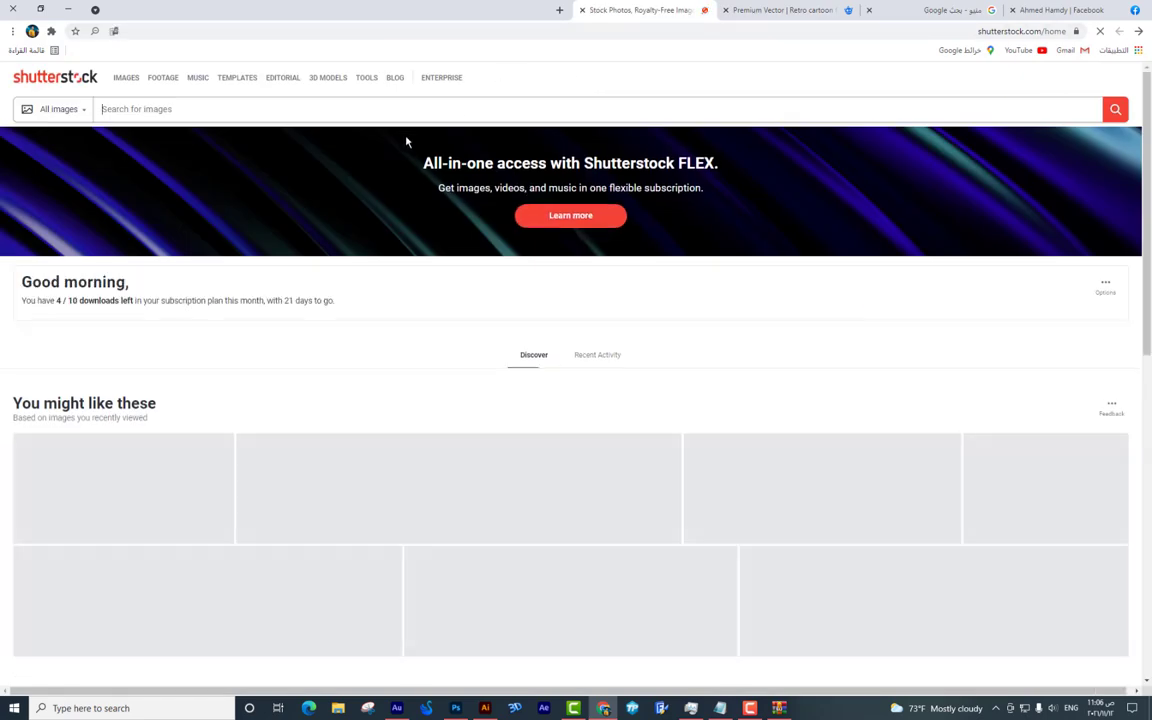
Search Shutterstock images for 'chicken crispy'.
{"action": "type", "text": "chi"}
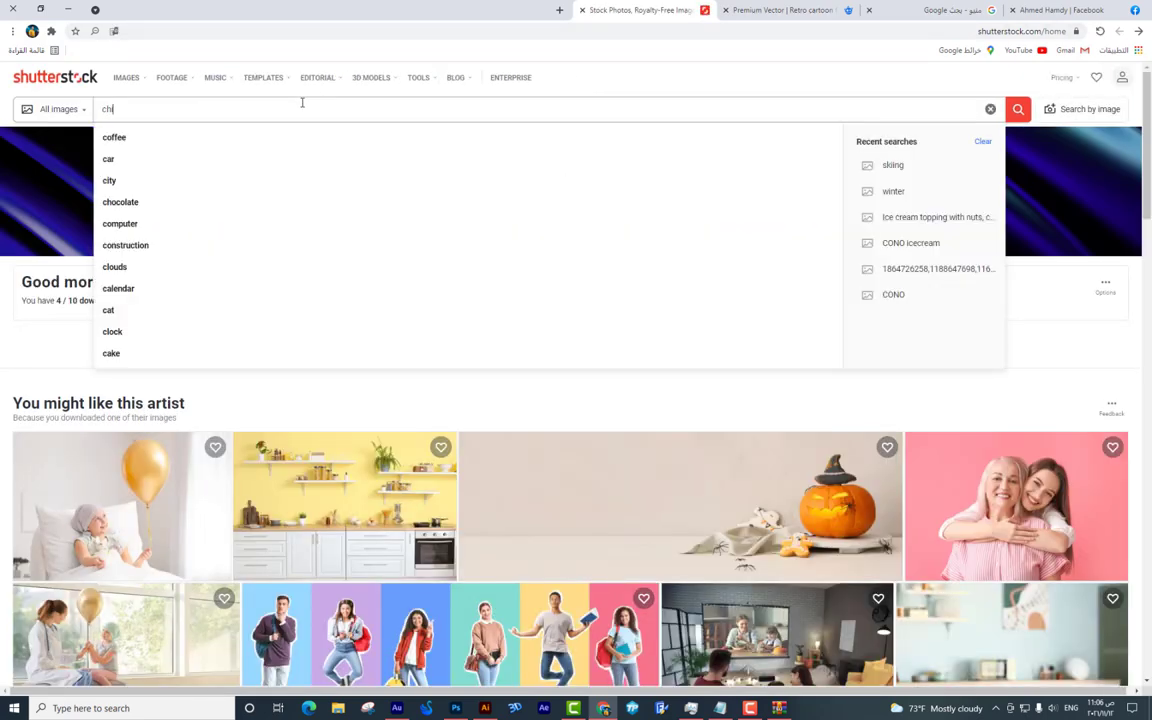
{"action": "key", "text": "Down"}
{"action": "key", "text": "Down"}
{"action": "key", "text": "Down"}
{"action": "type", "text": "c"}
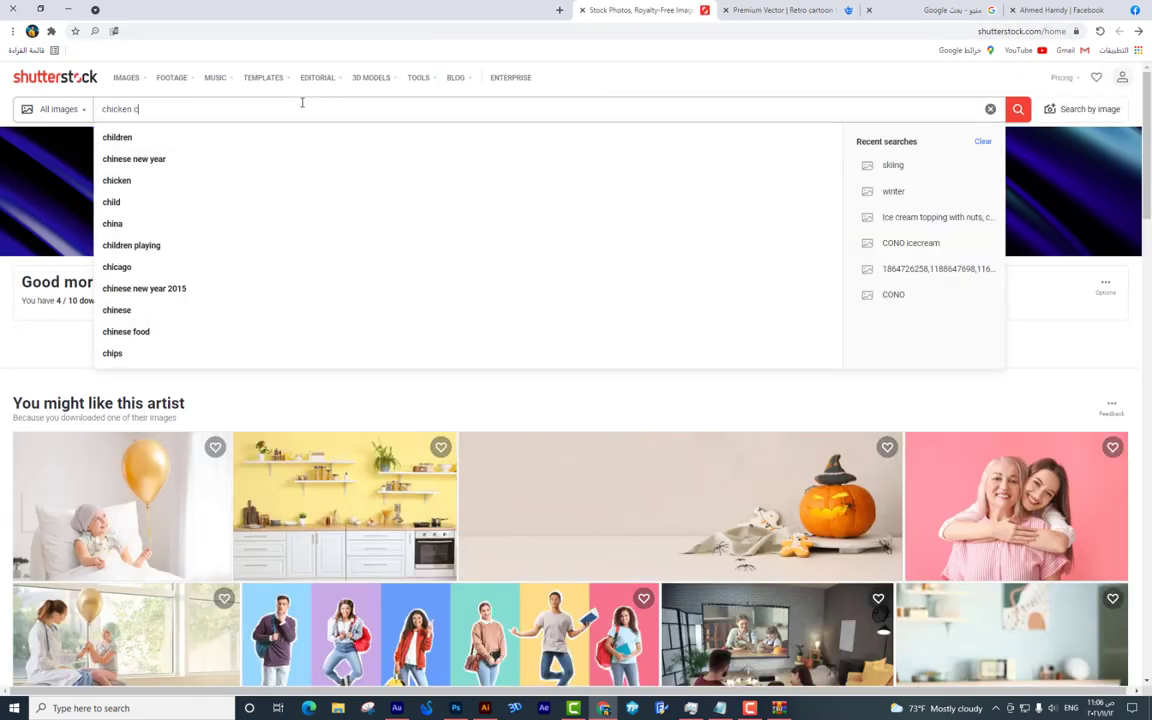
{"action": "type", "text": "rispy"}
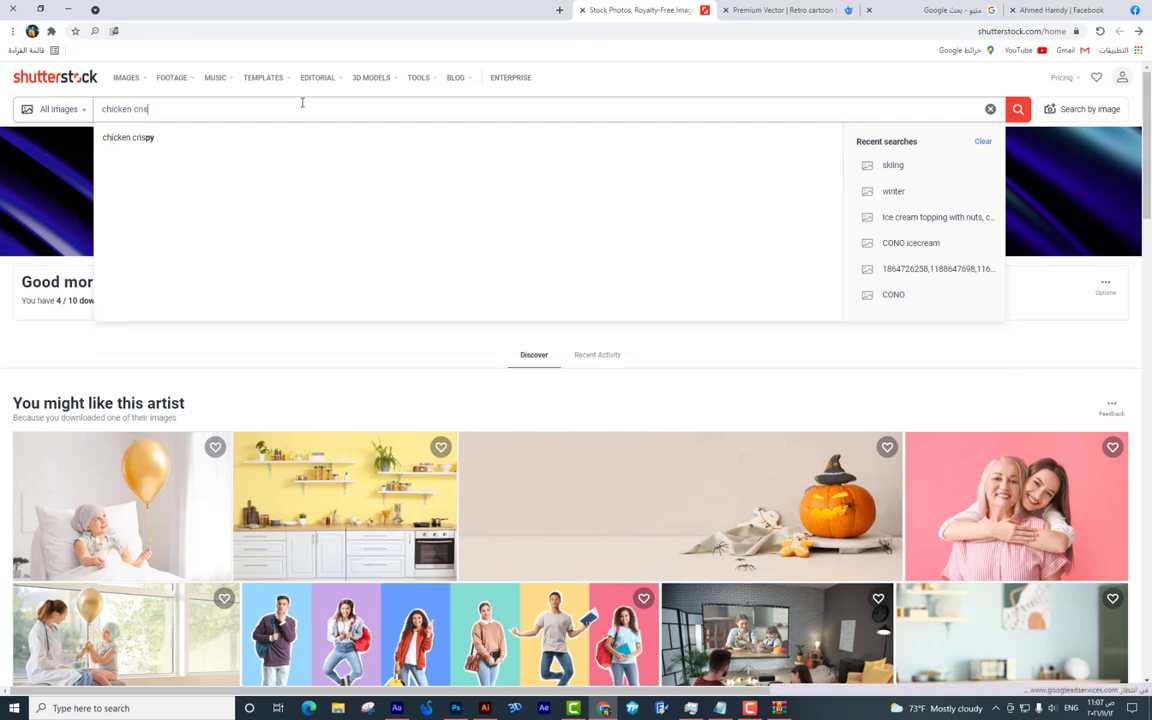
{"action": "key", "text": "Return"}
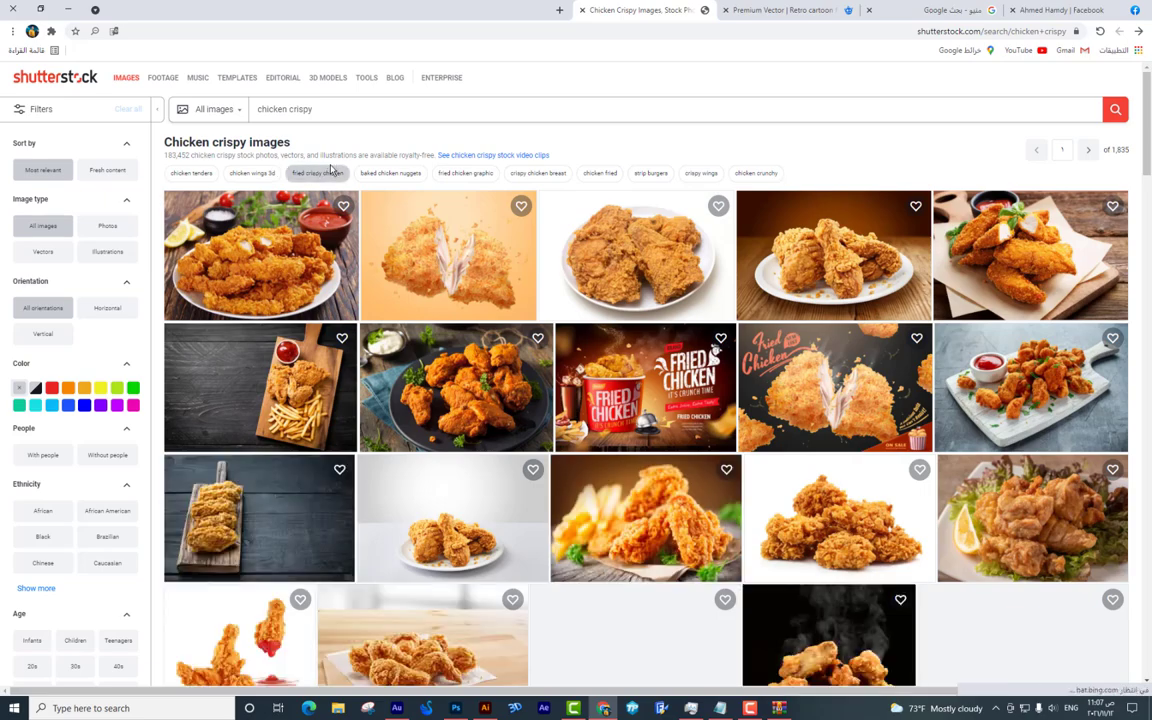
Scroll through the first page of chicken crispy image results.
{"action": "scroll", "coordinate": [641, 306], "scroll_direction": "down", "scroll_amount": 3}
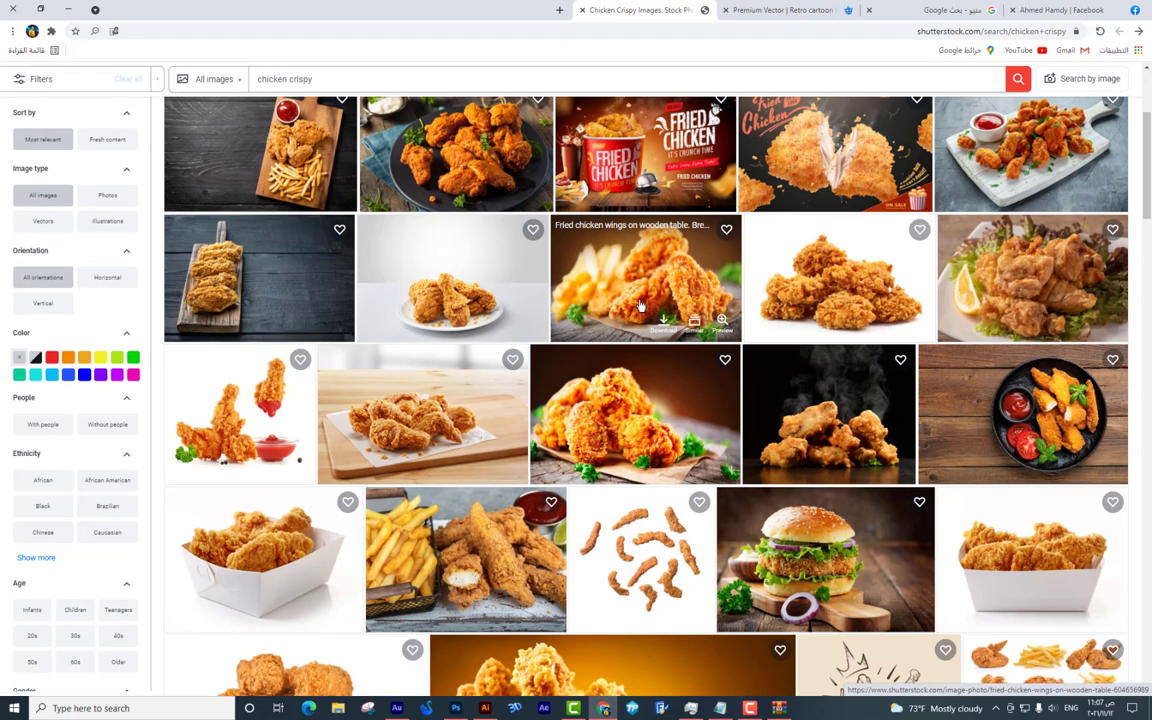
{"action": "scroll", "coordinate": [641, 306], "scroll_direction": "down", "scroll_amount": 5}
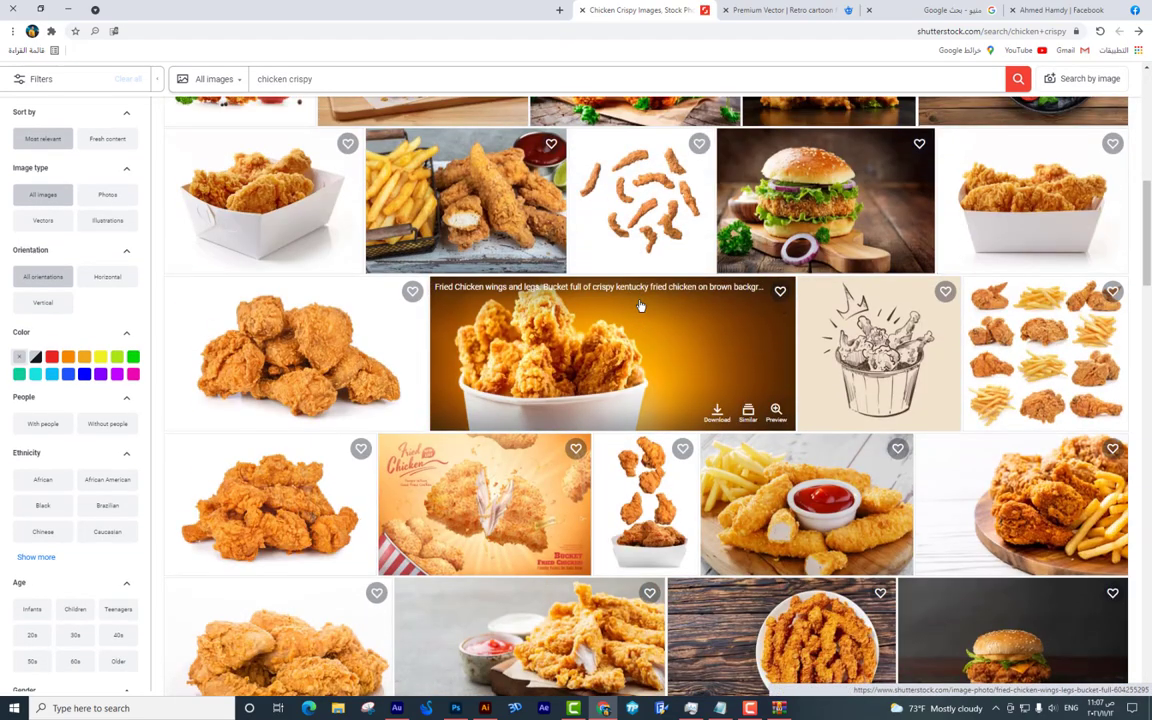
{"action": "scroll", "coordinate": [641, 306], "scroll_direction": "down", "scroll_amount": 1}
{"action": "scroll", "coordinate": [641, 306], "scroll_direction": "up", "scroll_amount": 2}
{"action": "scroll", "coordinate": [641, 306], "scroll_direction": "down", "scroll_amount": 3}
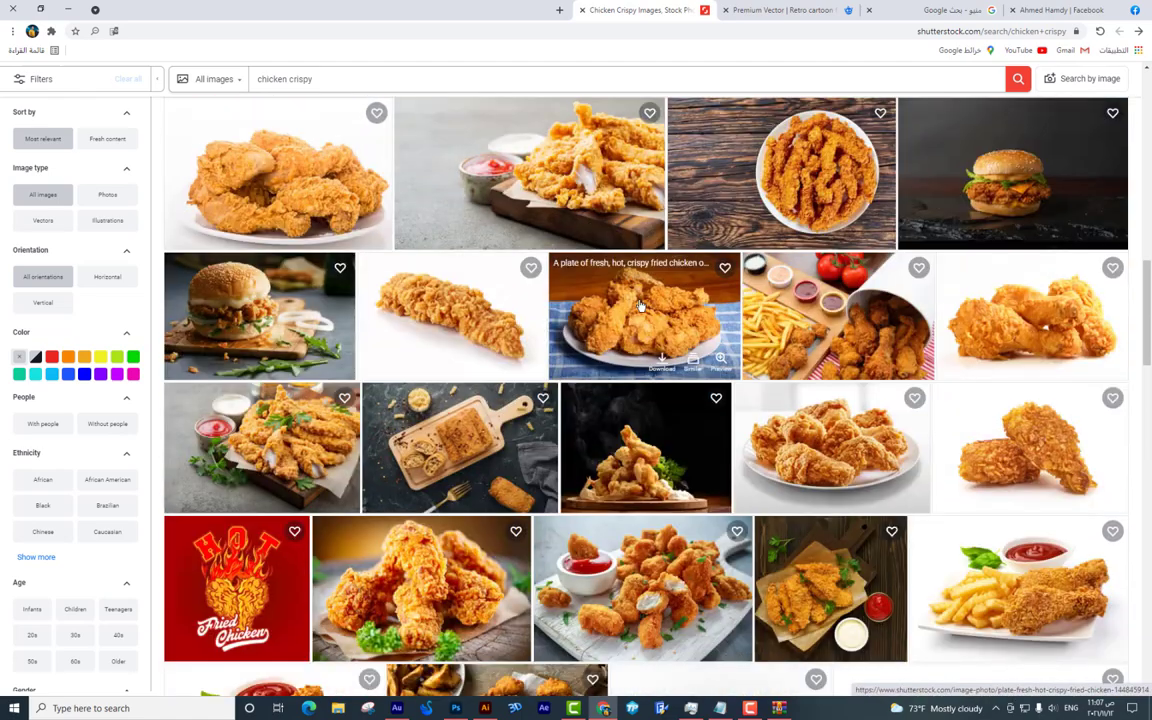
{"action": "scroll", "coordinate": [641, 305], "scroll_direction": "down", "scroll_amount": 5}
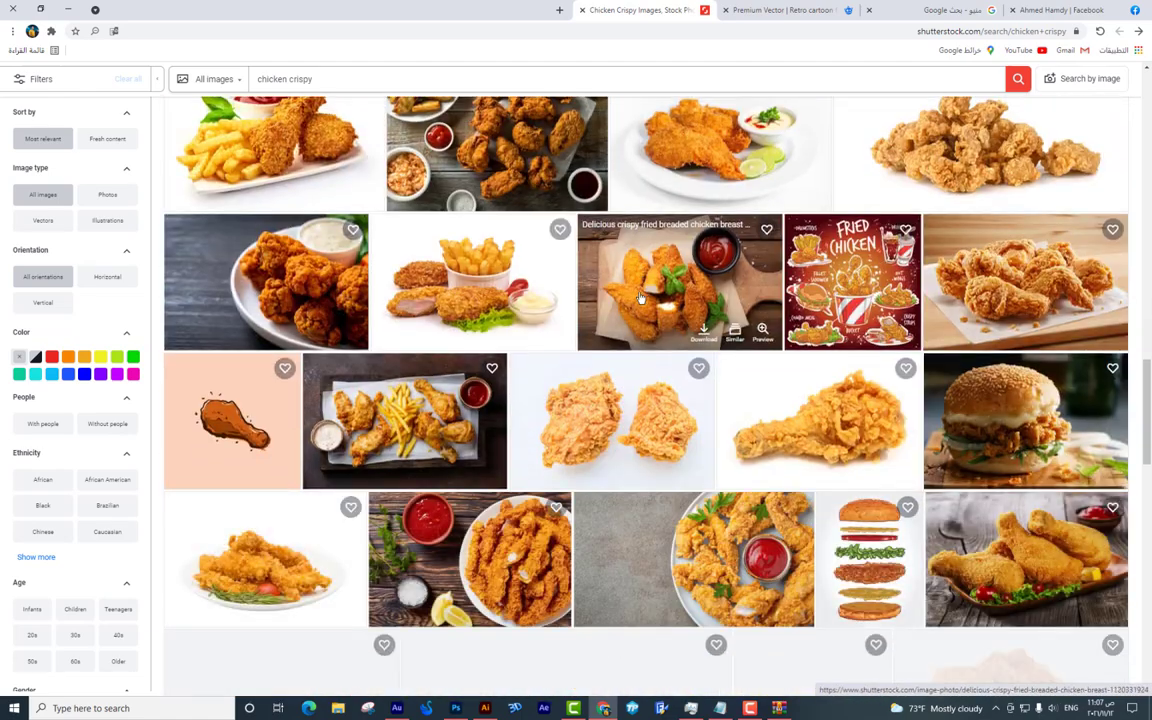
{"action": "scroll", "coordinate": [650, 297], "scroll_direction": "down", "scroll_amount": 2}
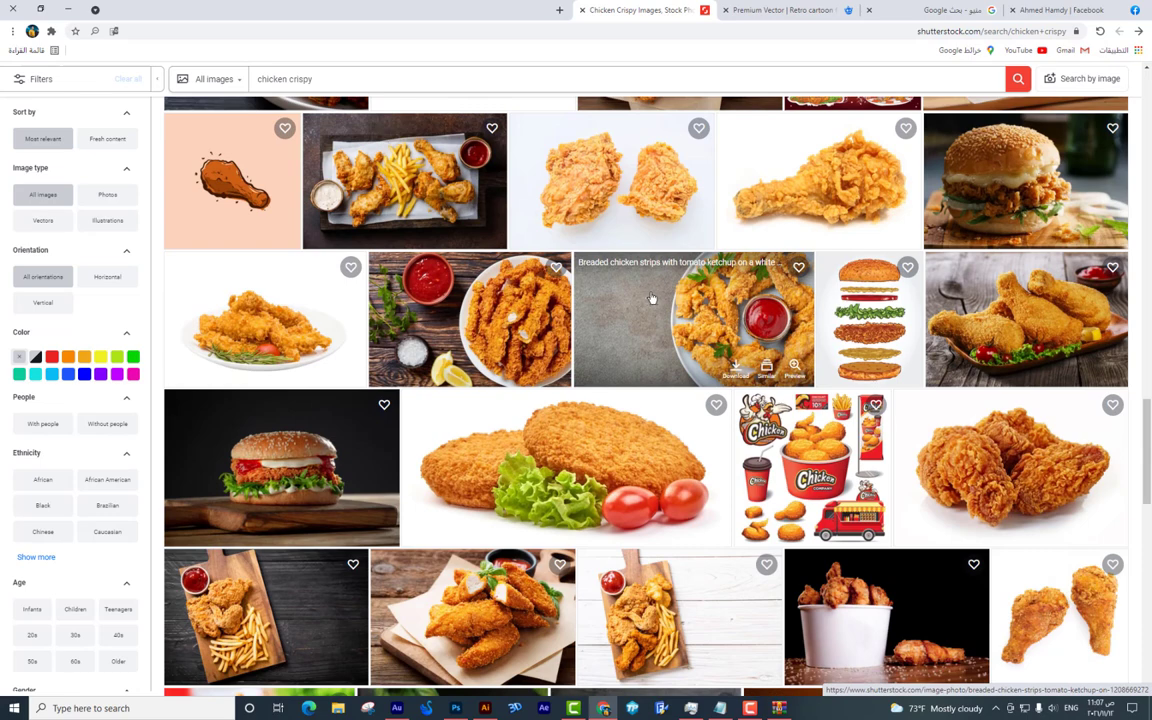
{"action": "scroll", "coordinate": [651, 297], "scroll_direction": "down", "scroll_amount": 2}
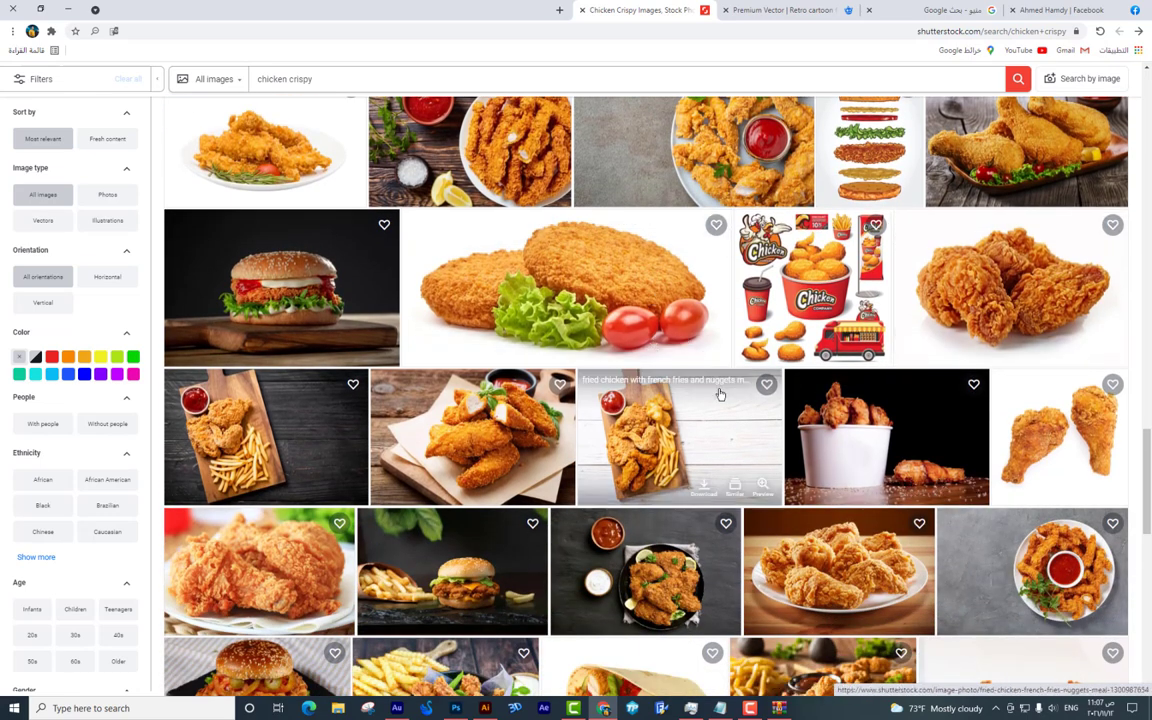
{"action": "scroll", "coordinate": [1149, 515], "scroll_direction": "down", "scroll_amount": 2}
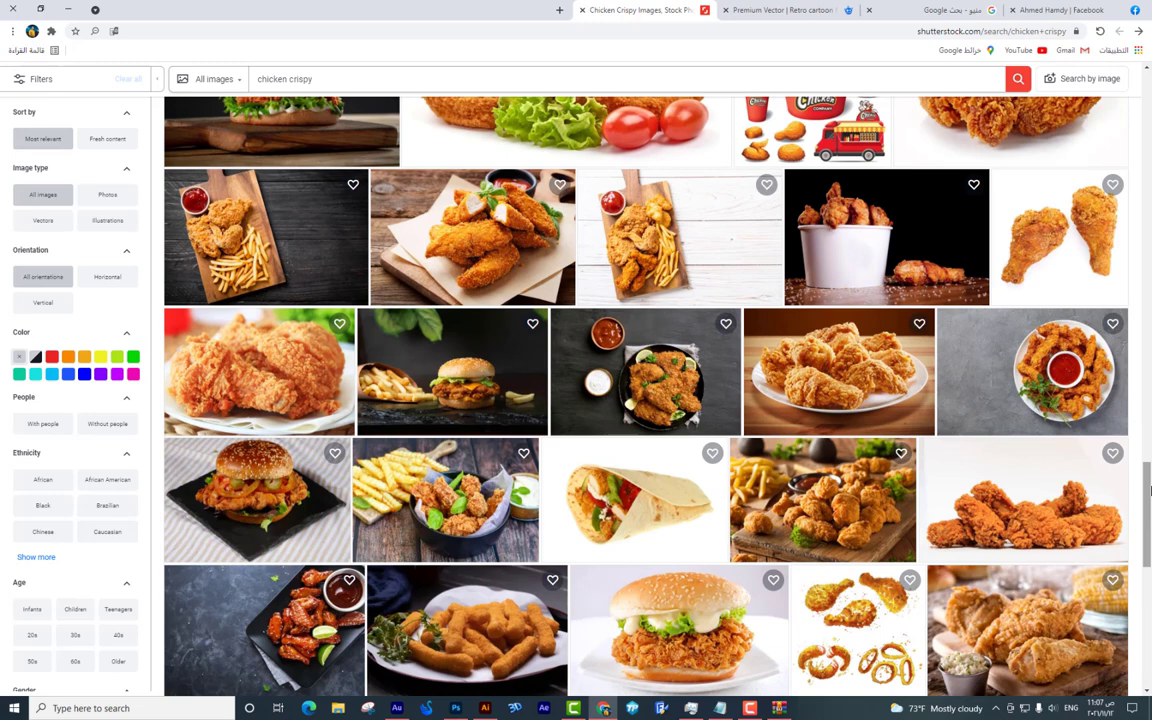
{"action": "left_click_drag", "start_coordinate": [1149, 490], "coordinate": [1149, 482]}
{"action": "scroll", "coordinate": [1149, 500], "scroll_direction": "down", "scroll_amount": 4}
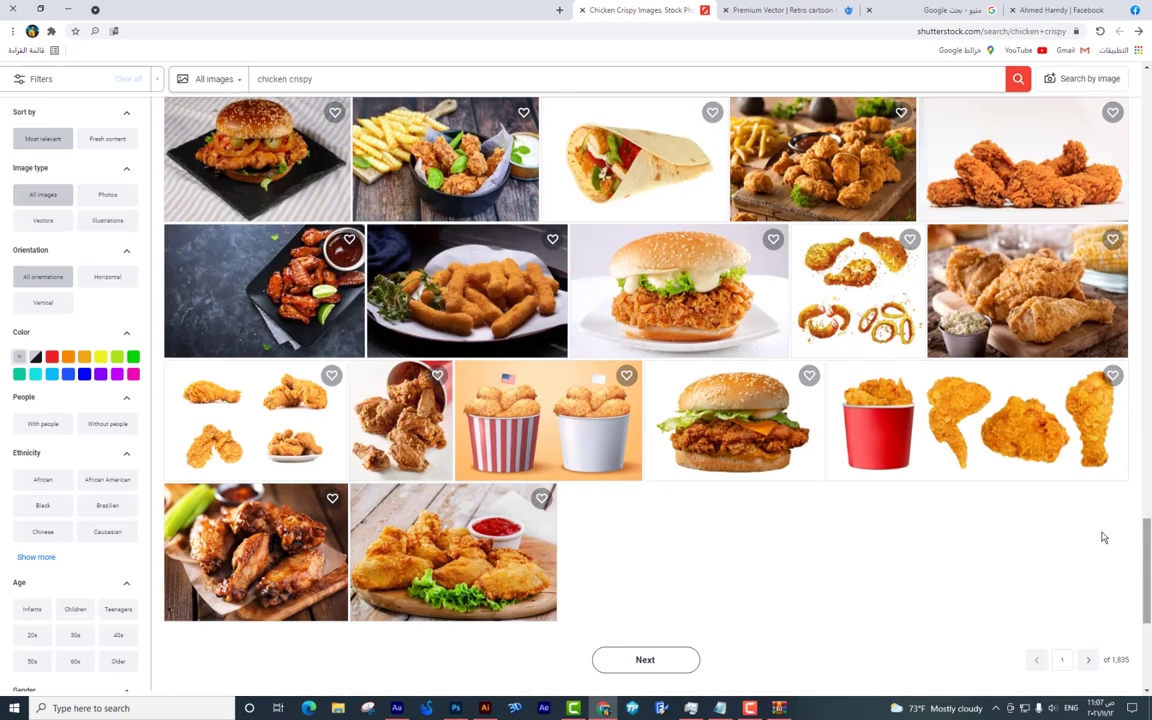
{"action": "scroll", "coordinate": [1149, 472], "scroll_direction": "up", "scroll_amount": 2}
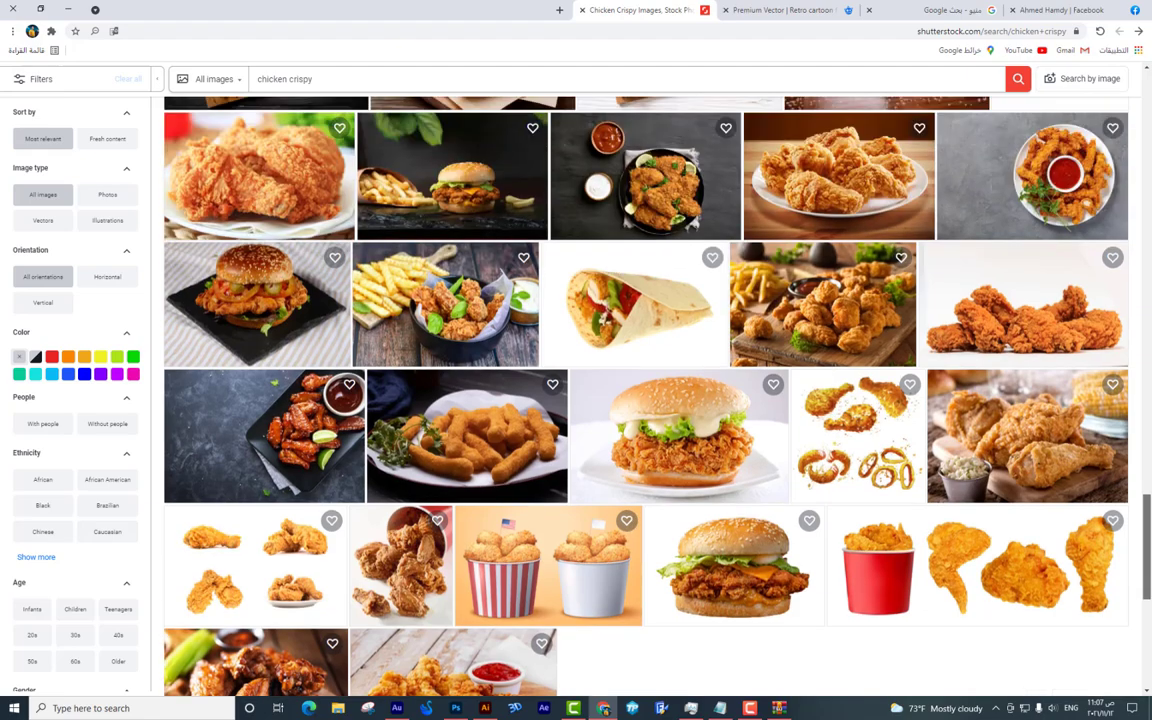
{"action": "scroll", "coordinate": [1149, 472], "scroll_direction": "up", "scroll_amount": 10}
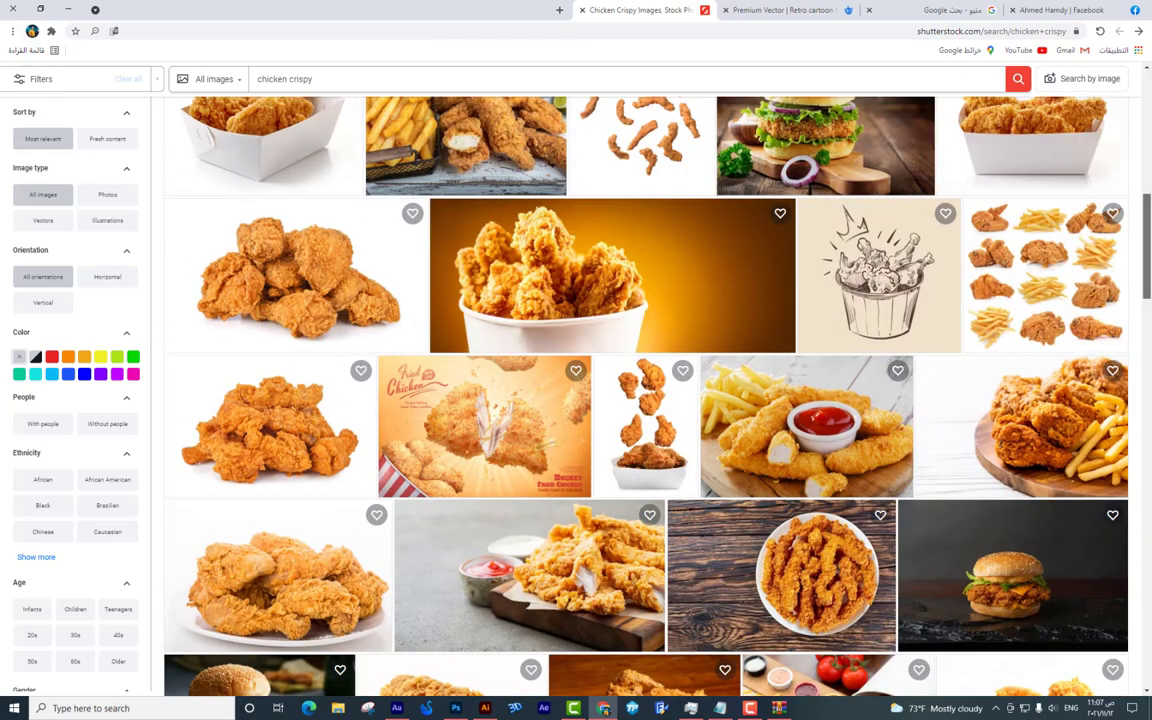
{"action": "scroll", "coordinate": [1150, 199], "scroll_direction": "up", "scroll_amount": 2}
{"action": "scroll", "coordinate": [1150, 190], "scroll_direction": "up", "scroll_amount": 5}
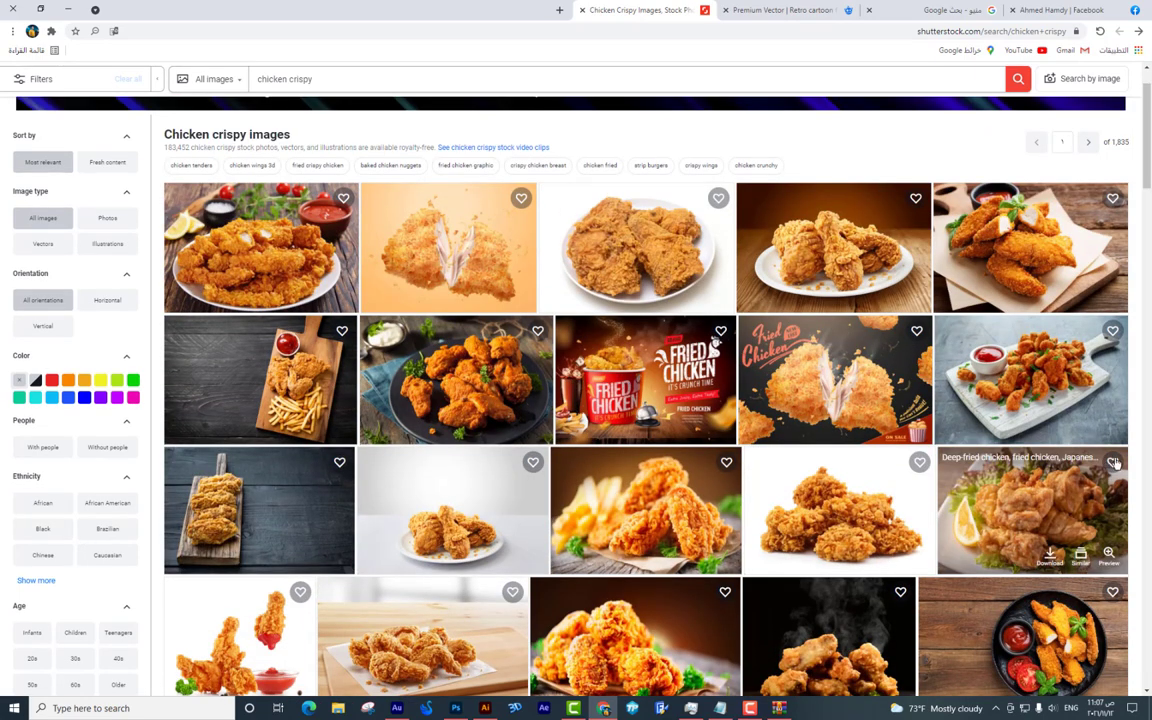
{"action": "scroll", "coordinate": [980, 262], "scroll_direction": "down", "scroll_amount": 2}
{"action": "scroll", "coordinate": [670, 587], "scroll_direction": "down", "scroll_amount": 20}
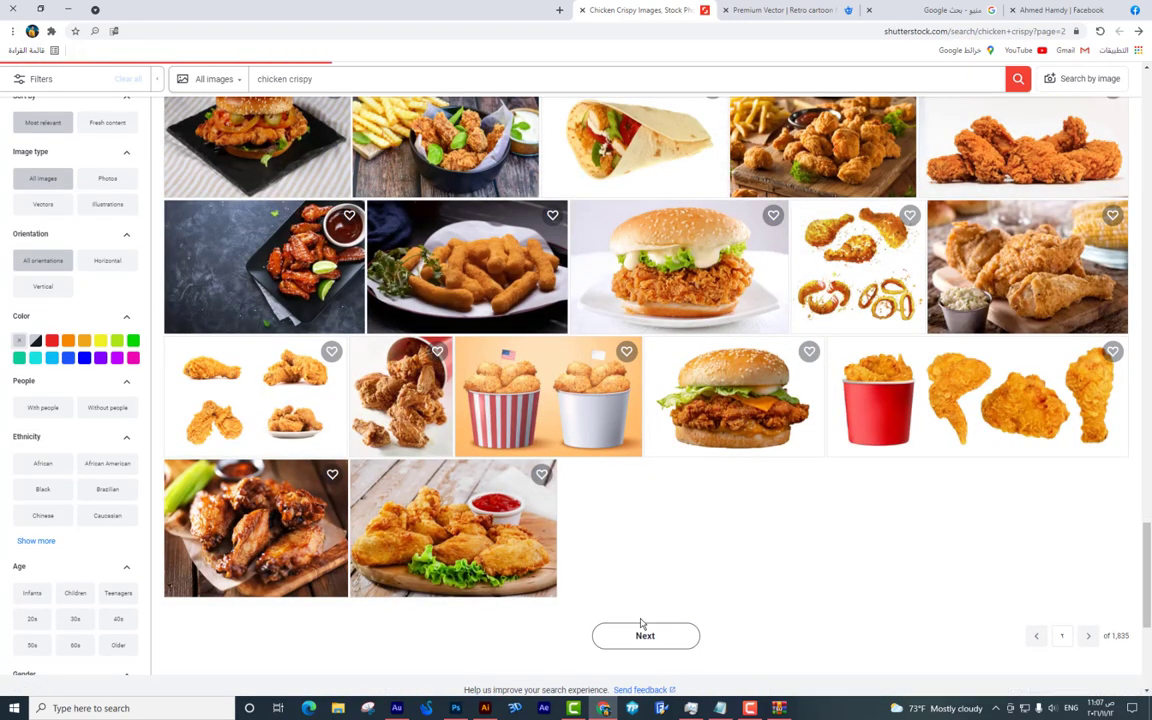
Go to page 2 of the results and scroll through it.
{"action": "left_click", "coordinate": [643, 628]}
{"action": "scroll", "coordinate": [687, 483], "scroll_direction": "down", "scroll_amount": 2}
{"action": "scroll", "coordinate": [690, 480], "scroll_direction": "down", "scroll_amount": 3}
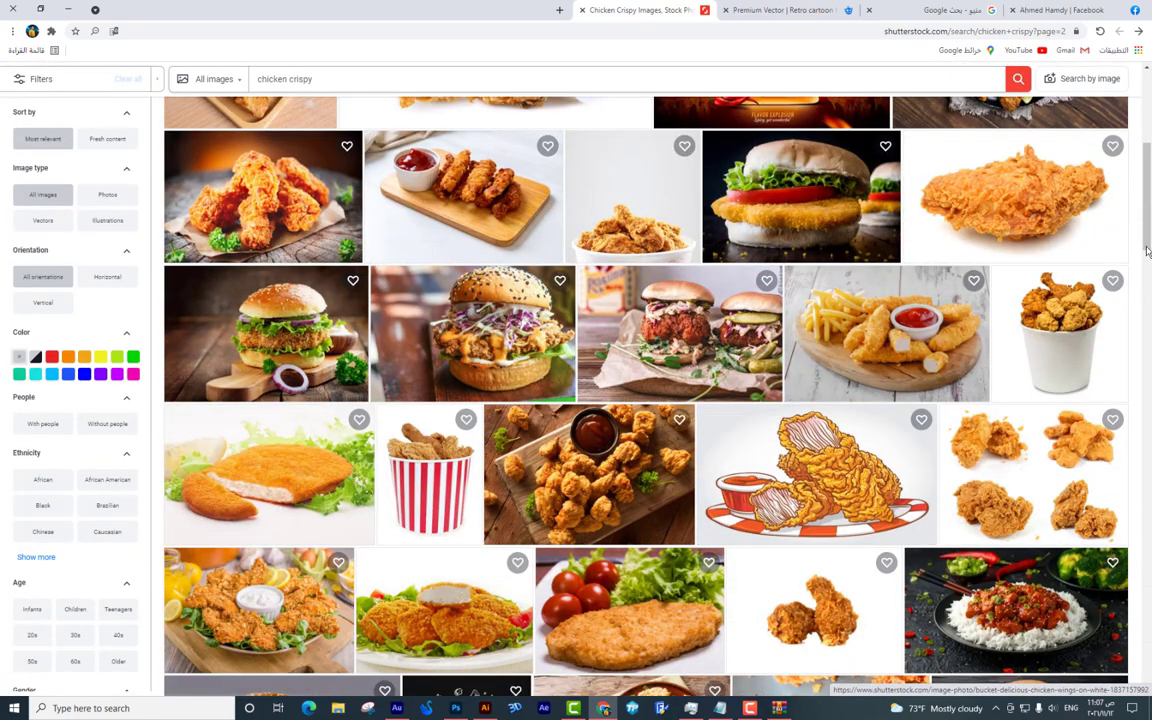
{"action": "left_click_drag", "start_coordinate": [1150, 196], "coordinate": [1150, 470]}
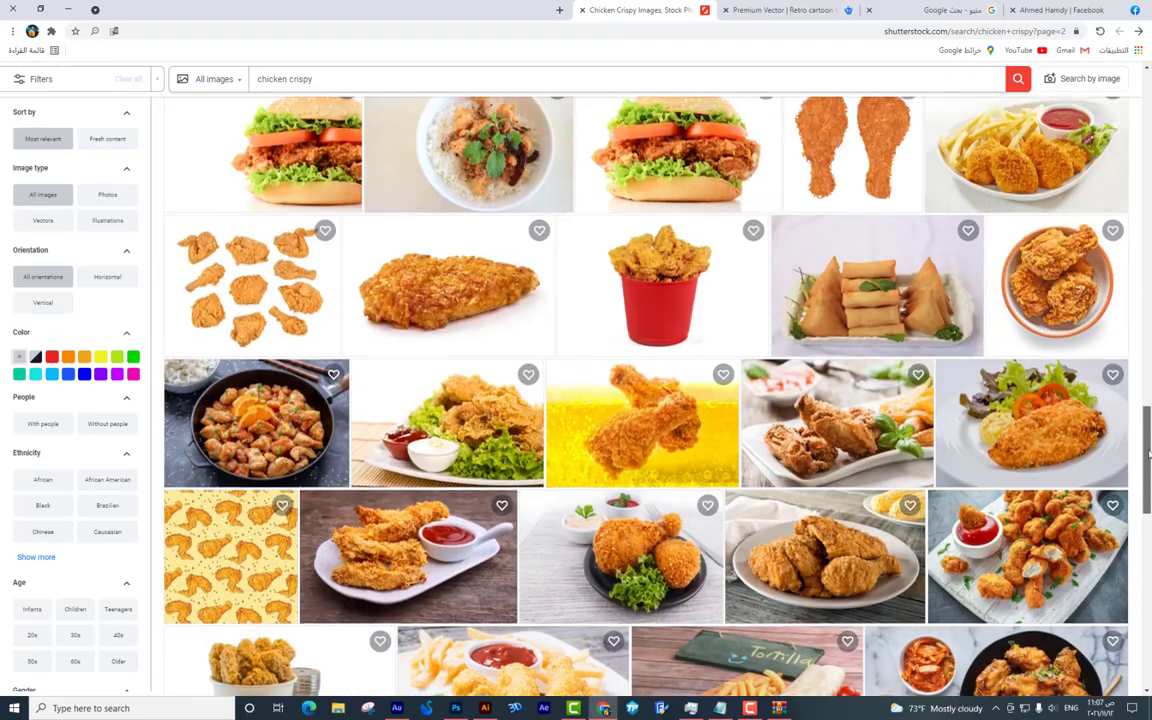
{"action": "scroll", "coordinate": [951, 341], "scroll_direction": "down", "scroll_amount": 3}
{"action": "scroll", "coordinate": [951, 341], "scroll_direction": "down", "scroll_amount": 5}
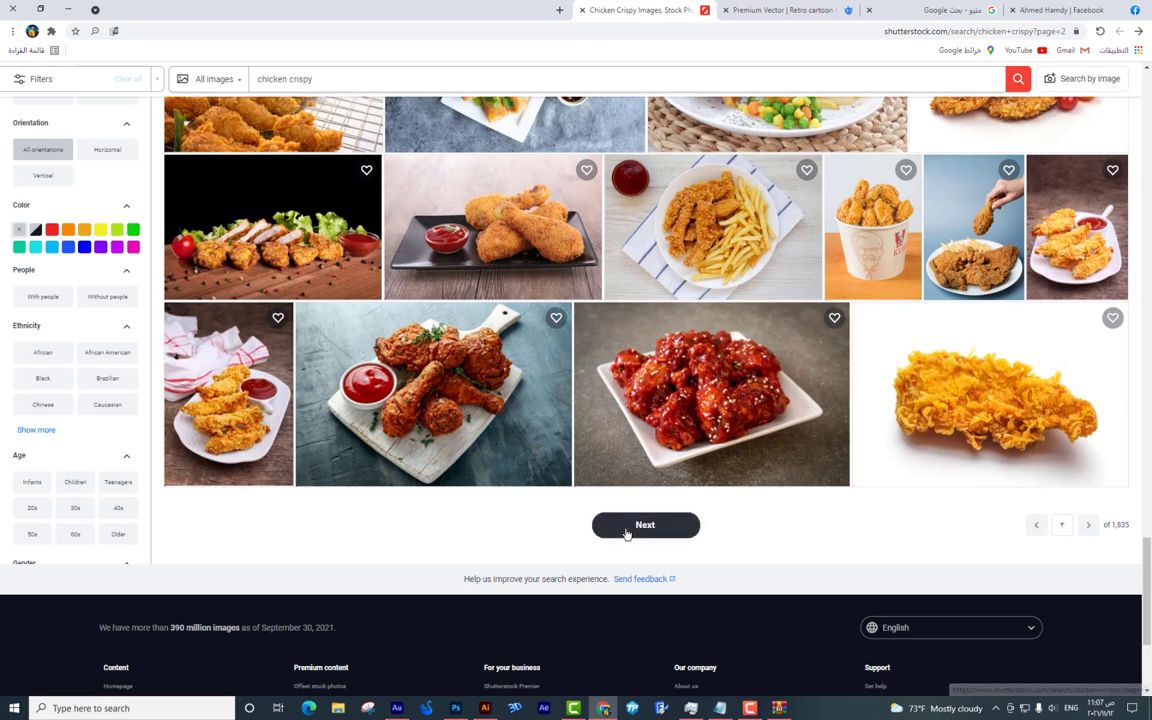
Browse pages 3 and 4 of the chicken crispy results.
{"action": "left_click", "coordinate": [645, 525]}
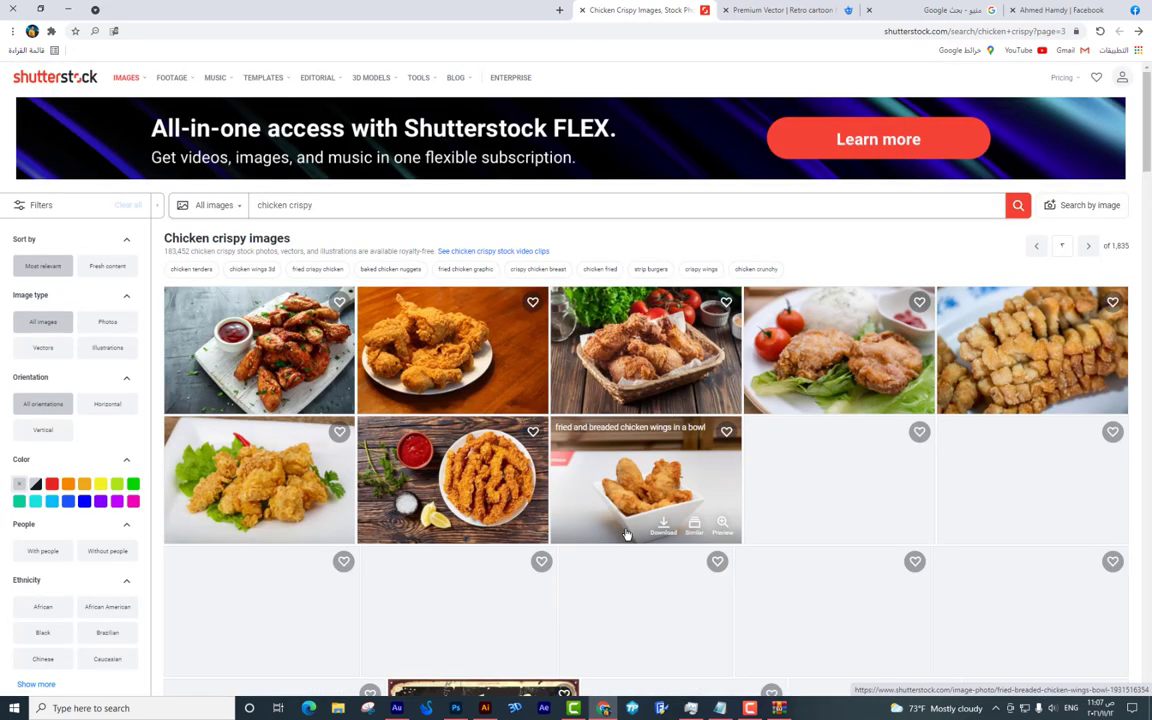
{"action": "scroll", "coordinate": [626, 535], "scroll_direction": "down", "scroll_amount": 5}
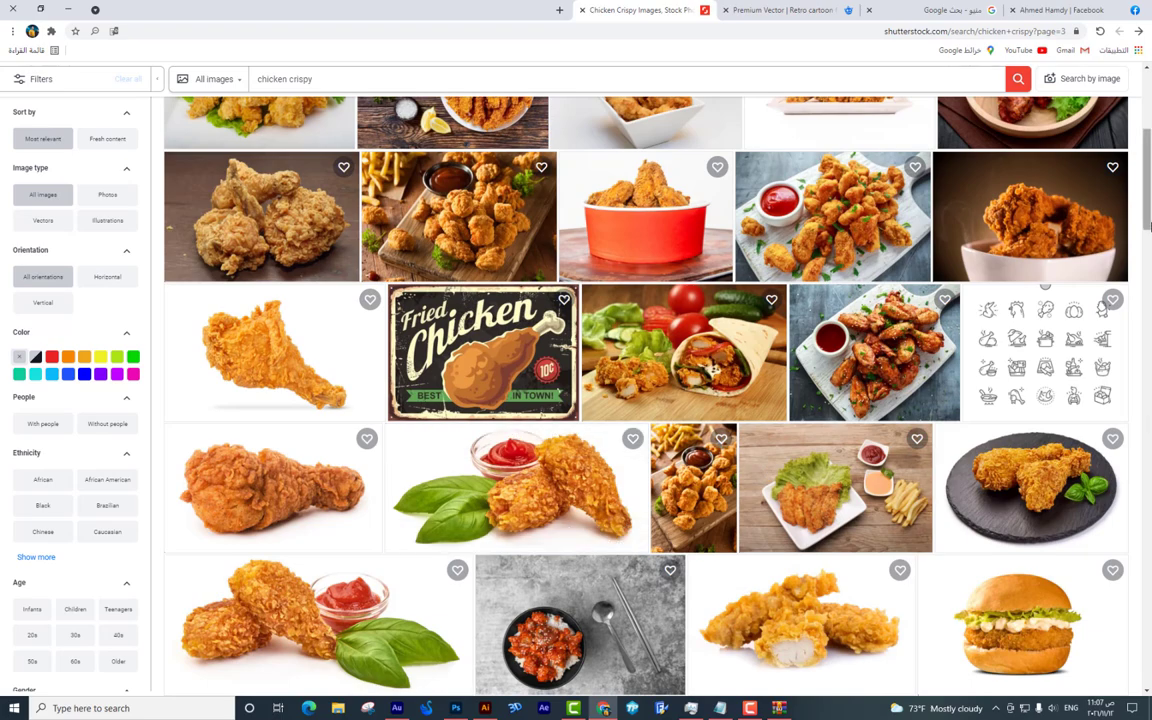
{"action": "left_click_drag", "start_coordinate": [1148, 200], "coordinate": [1148, 690]}
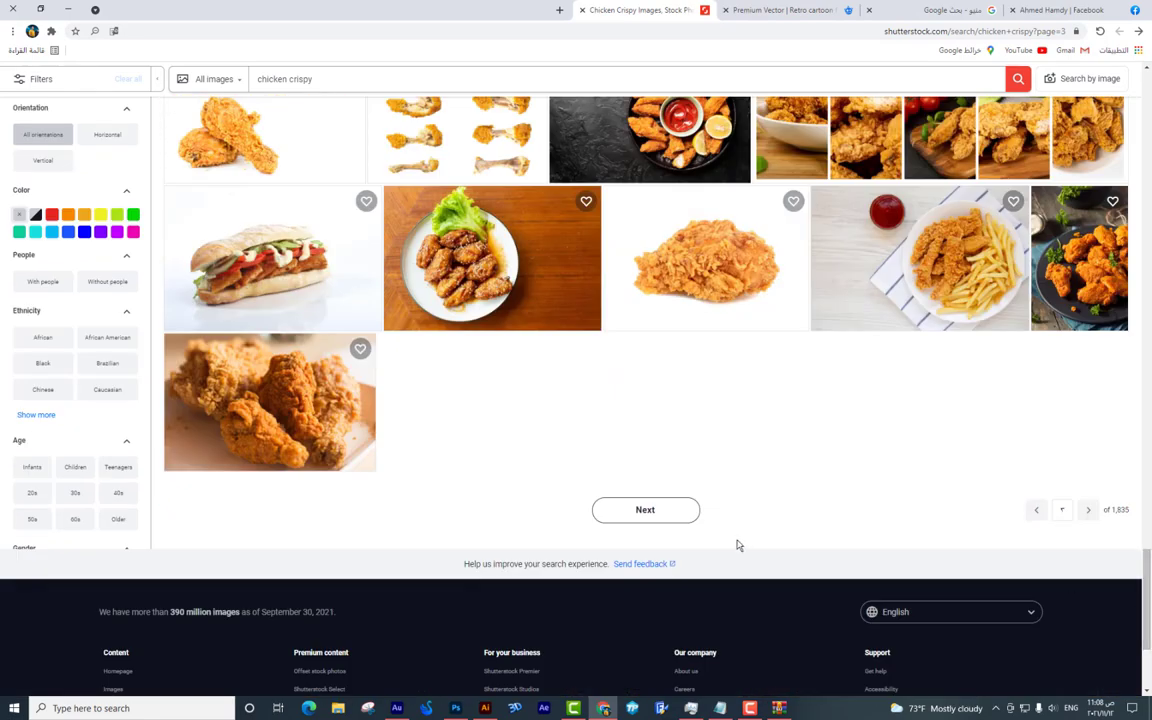
{"action": "left_click", "coordinate": [645, 510]}
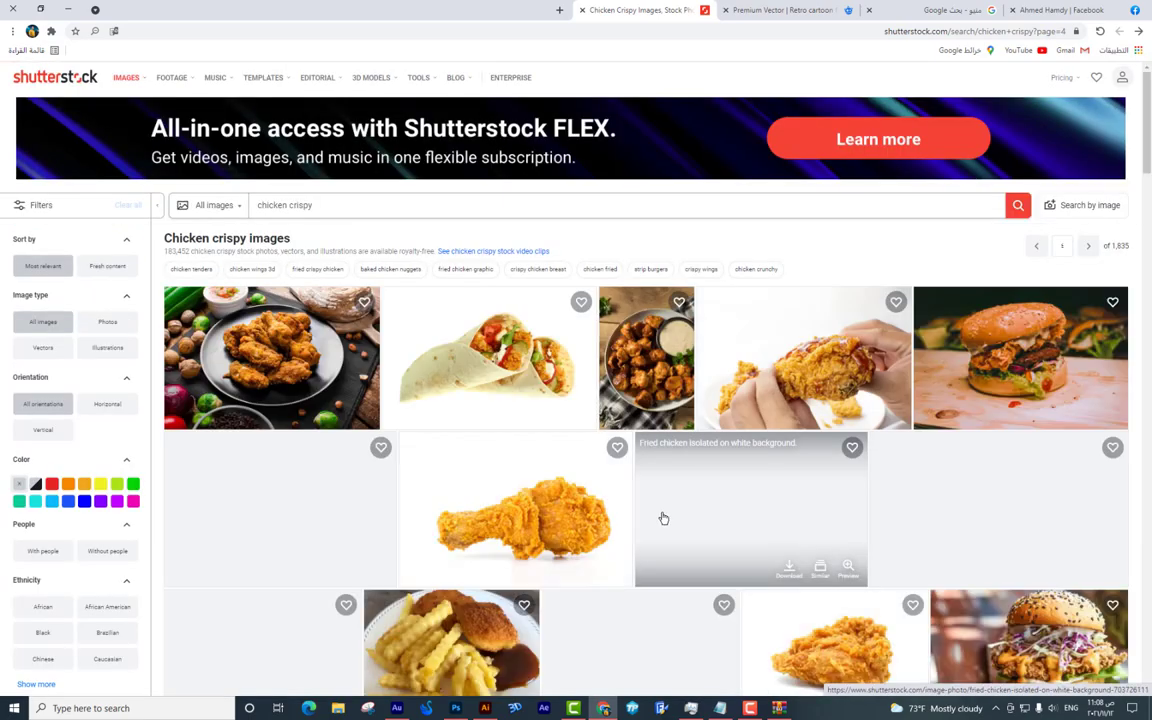
{"action": "scroll", "coordinate": [665, 515], "scroll_direction": "down", "scroll_amount": 4}
{"action": "scroll", "coordinate": [668, 515], "scroll_direction": "down", "scroll_amount": 3}
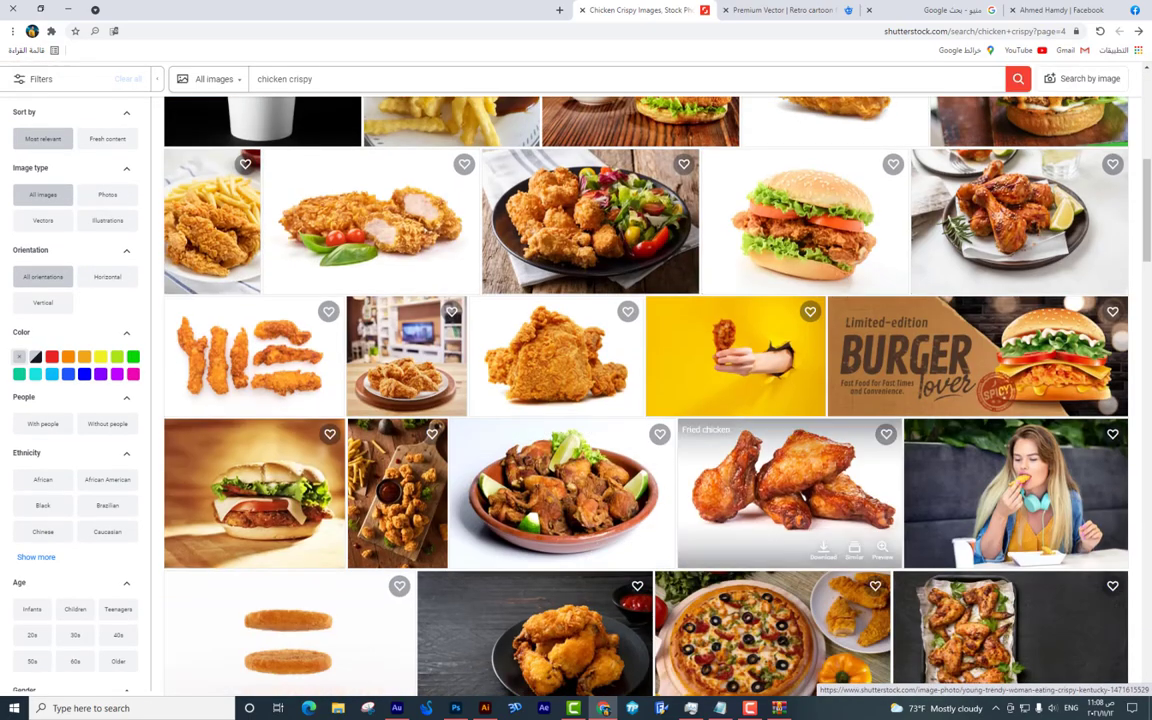
{"action": "left_click_drag", "start_coordinate": [1150, 233], "coordinate": [983, 92]}
Rerun the search from page one, then switch to the Freepik tab and dismiss the download message.
{"action": "left_click", "coordinate": [1016, 208]}
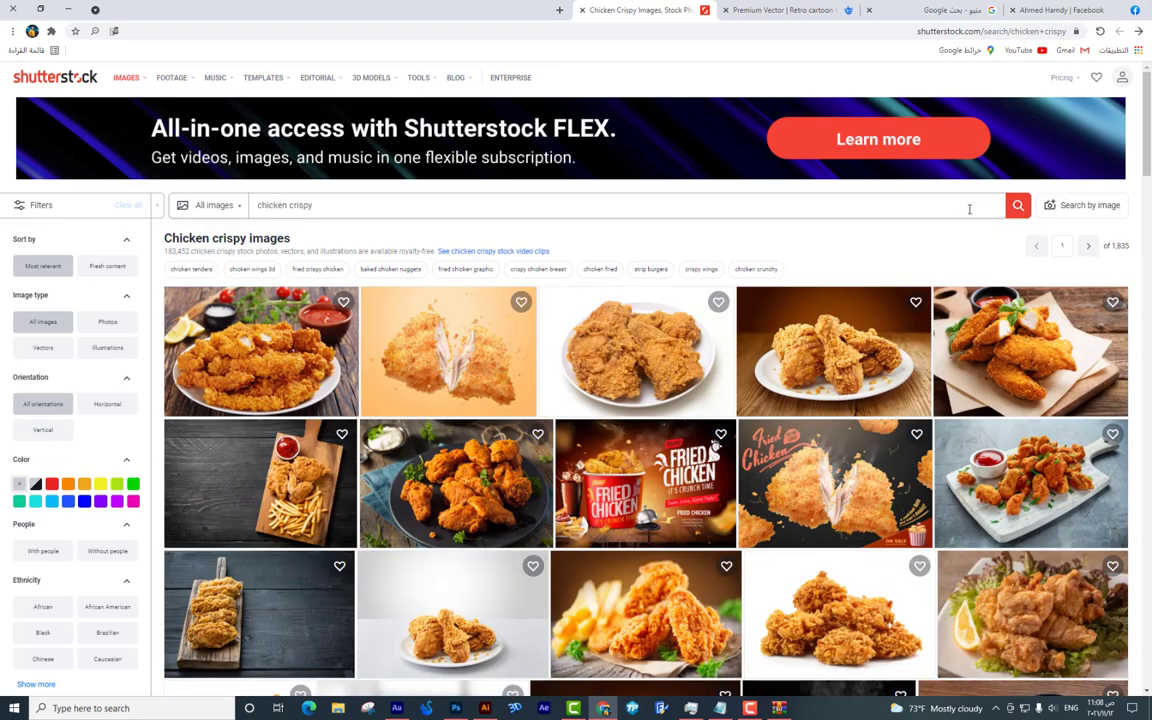
{"action": "scroll", "coordinate": [953, 224], "scroll_direction": "down", "scroll_amount": 2}
{"action": "scroll", "coordinate": [953, 224], "scroll_direction": "down", "scroll_amount": 5}
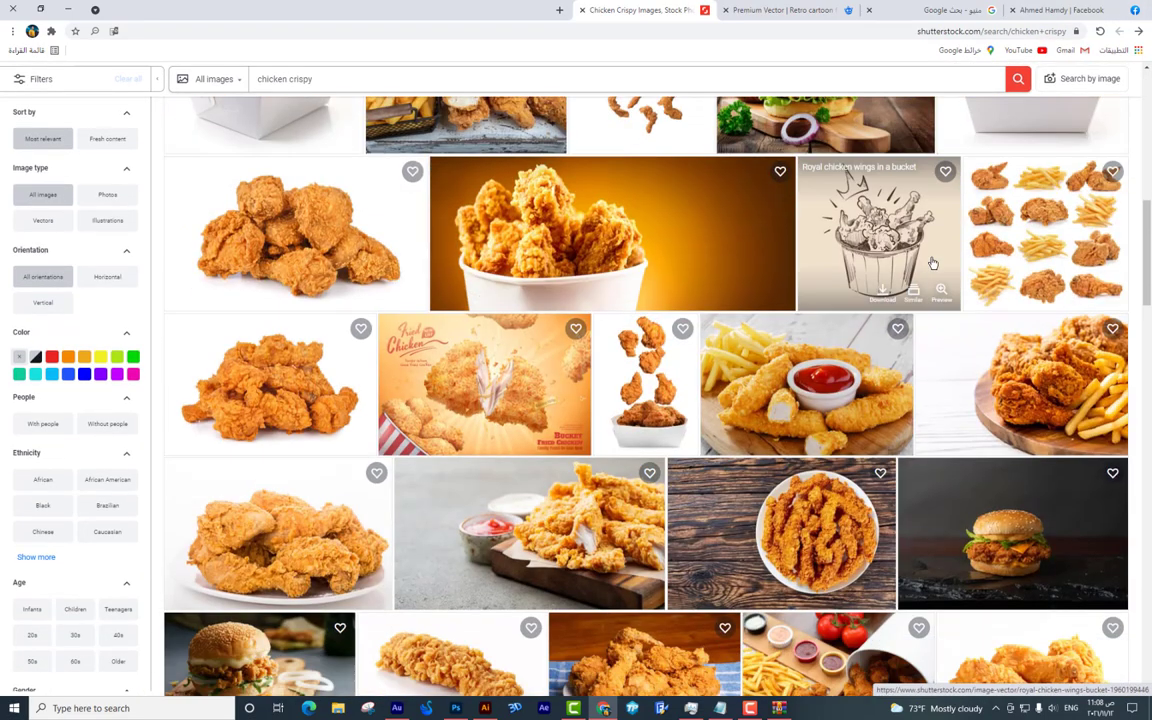
{"action": "scroll", "coordinate": [931, 262], "scroll_direction": "down", "scroll_amount": 1}
{"action": "scroll", "coordinate": [931, 262], "scroll_direction": "up", "scroll_amount": 1}
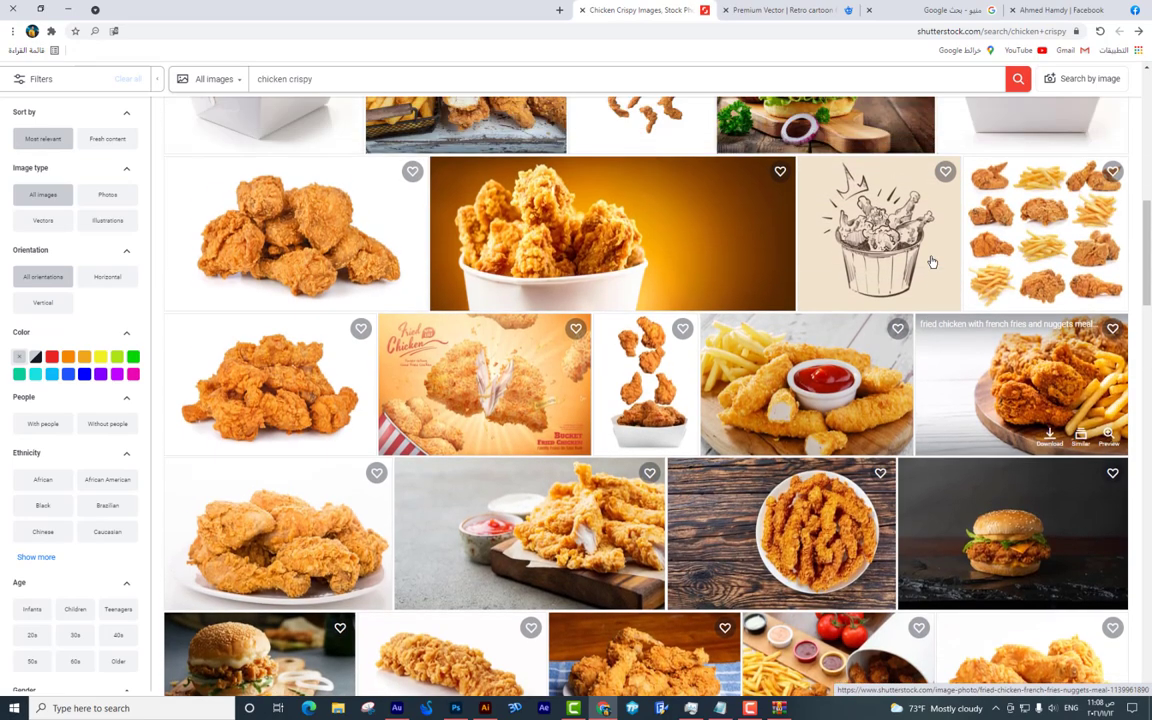
{"action": "scroll", "coordinate": [931, 262], "scroll_direction": "down", "scroll_amount": 3}
{"action": "scroll", "coordinate": [931, 262], "scroll_direction": "down", "scroll_amount": 5}
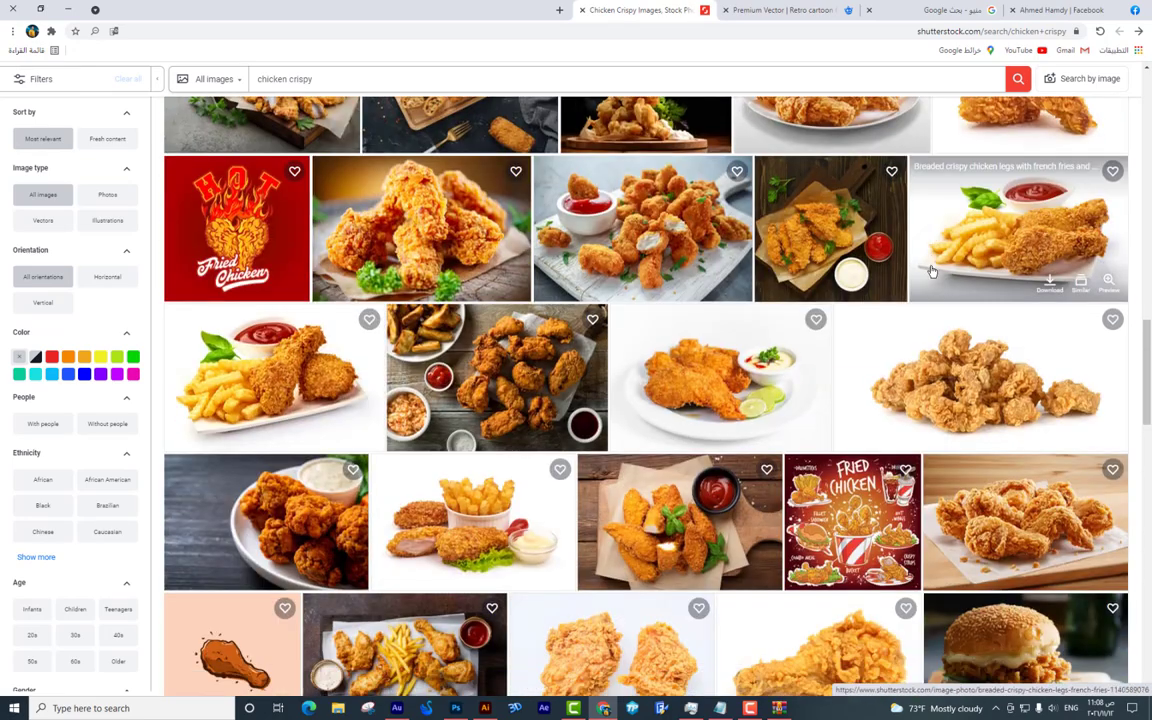
{"action": "left_click", "coordinate": [785, 10]}
{"action": "left_click", "coordinate": [1146, 96]}
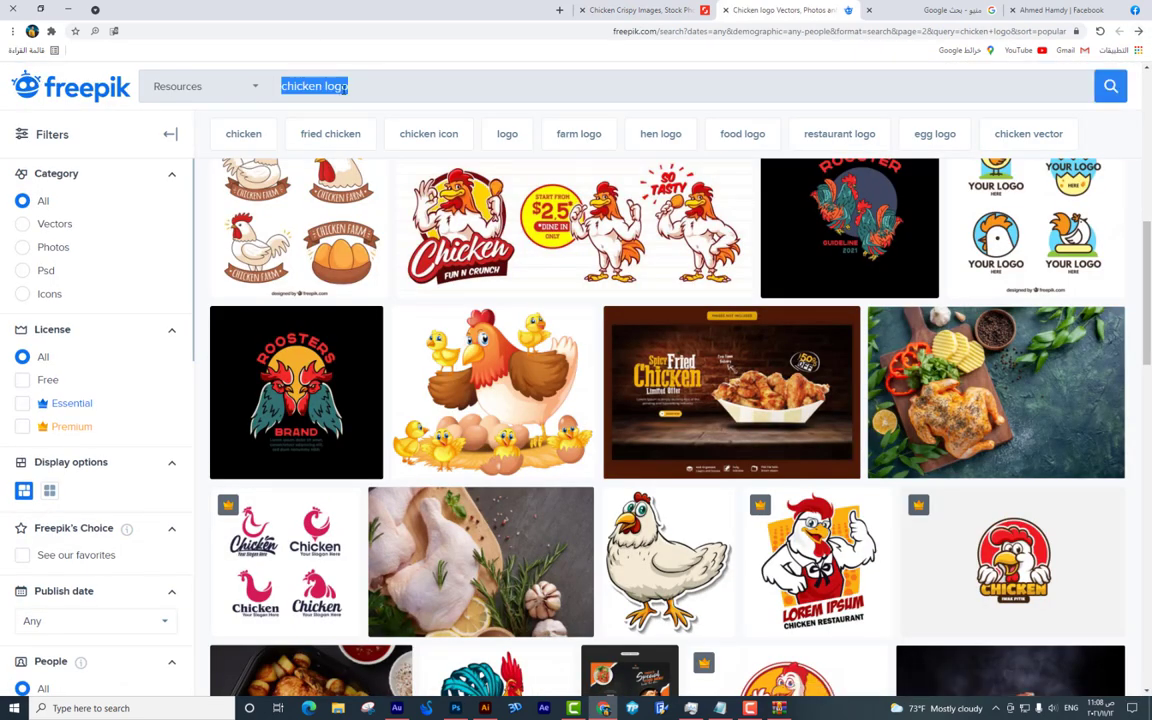
Search Freepik for 'chicken crispy' and scroll through the first results.
{"action": "key", "text": "Return"}
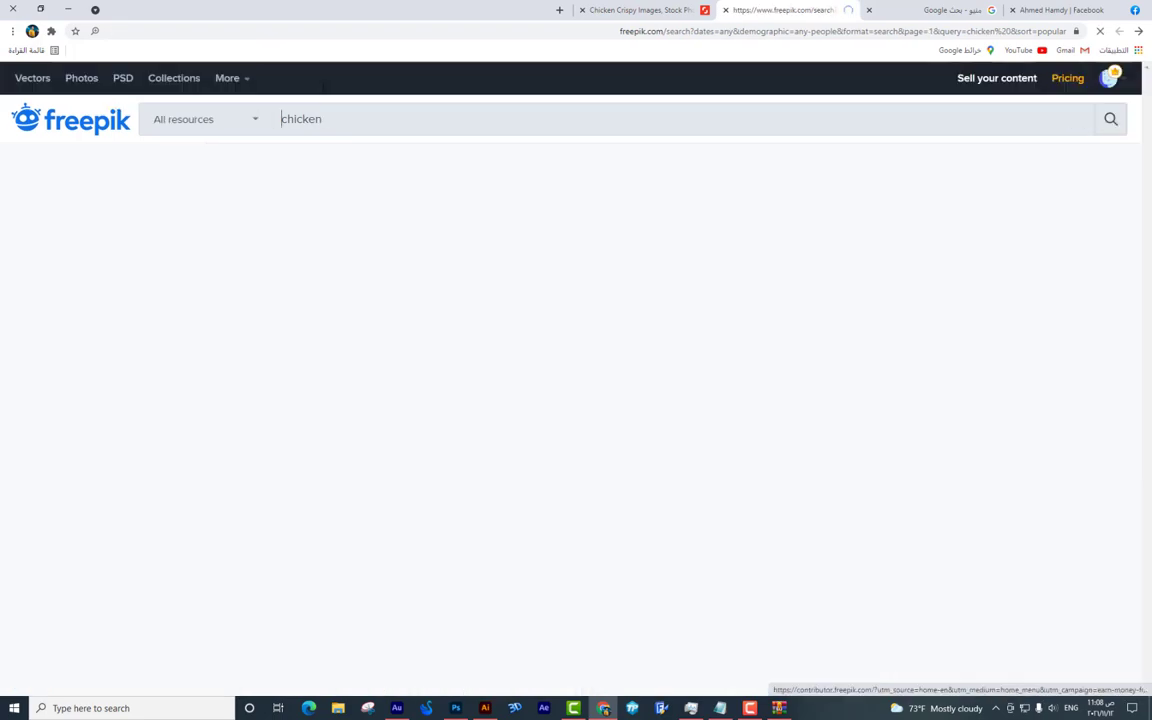
{"action": "scroll", "coordinate": [559, 252], "scroll_direction": "down", "scroll_amount": 5}
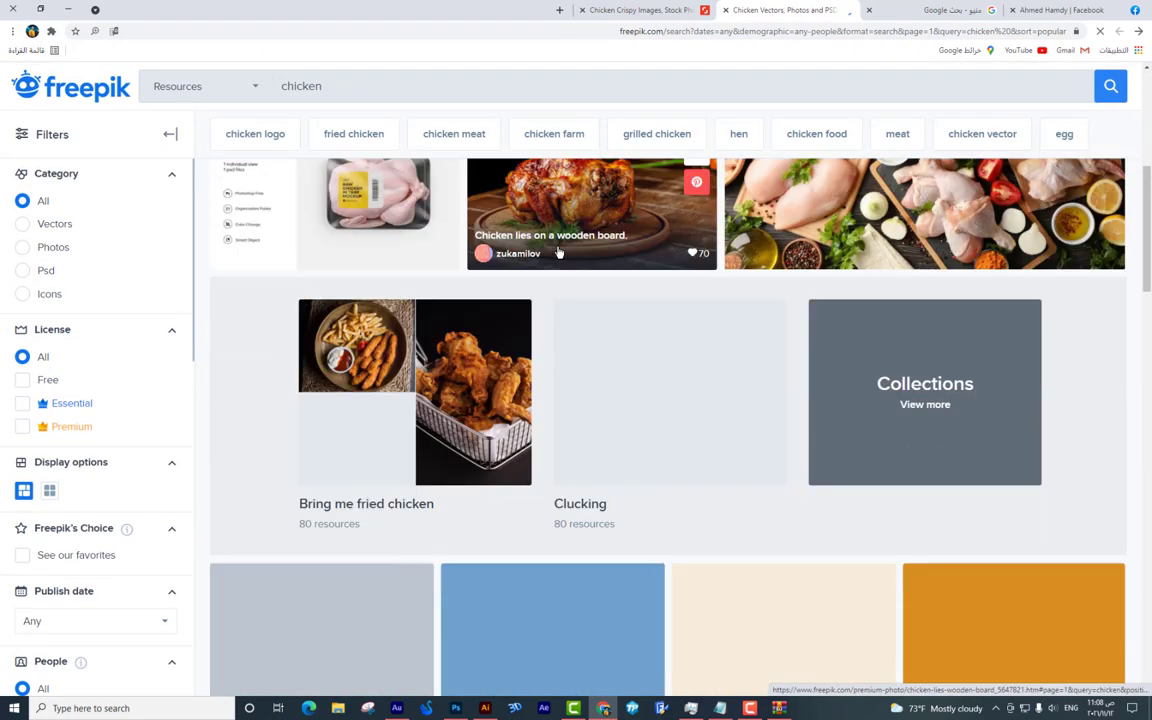
{"action": "scroll", "coordinate": [340, 95], "scroll_direction": "down", "scroll_amount": 3}
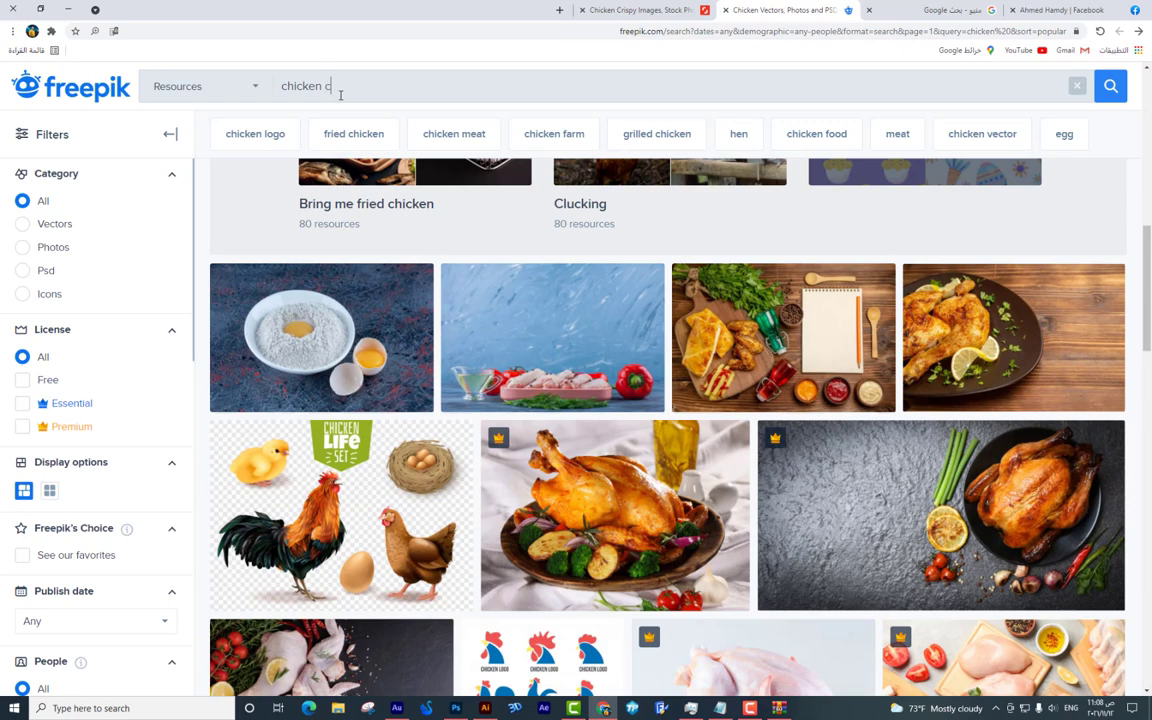
{"action": "type", "text": "rispy"}
{"action": "key", "text": "Return"}
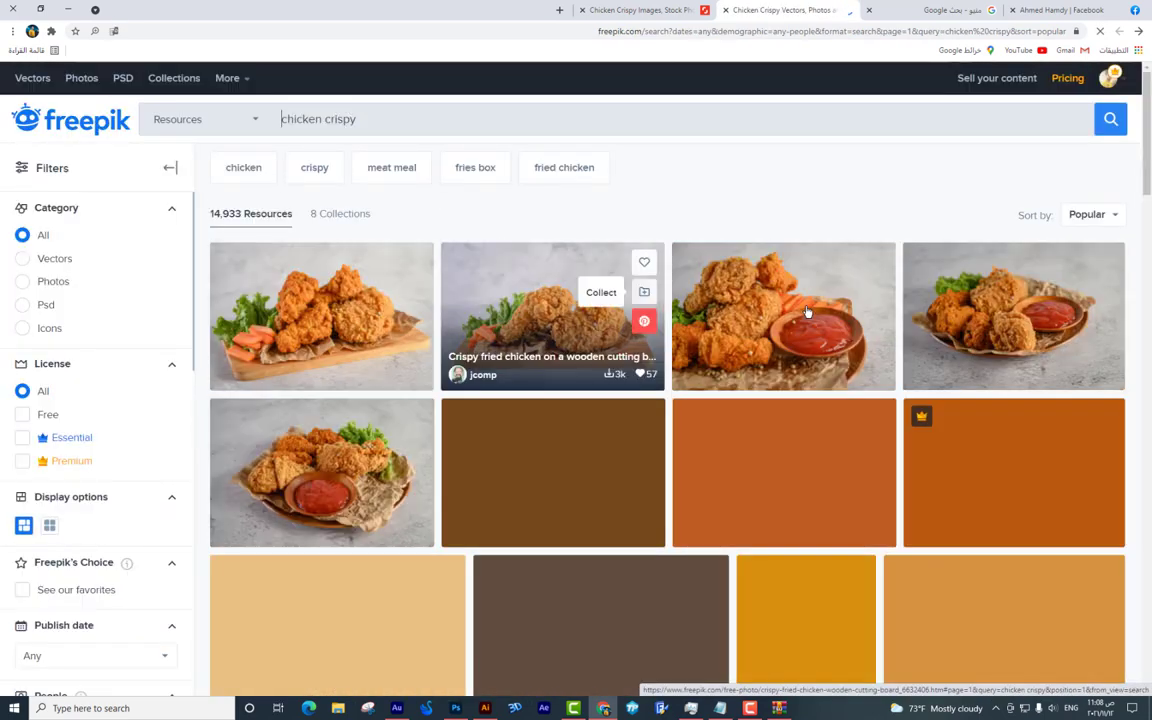
{"action": "scroll", "coordinate": [716, 308], "scroll_direction": "down", "scroll_amount": 4}
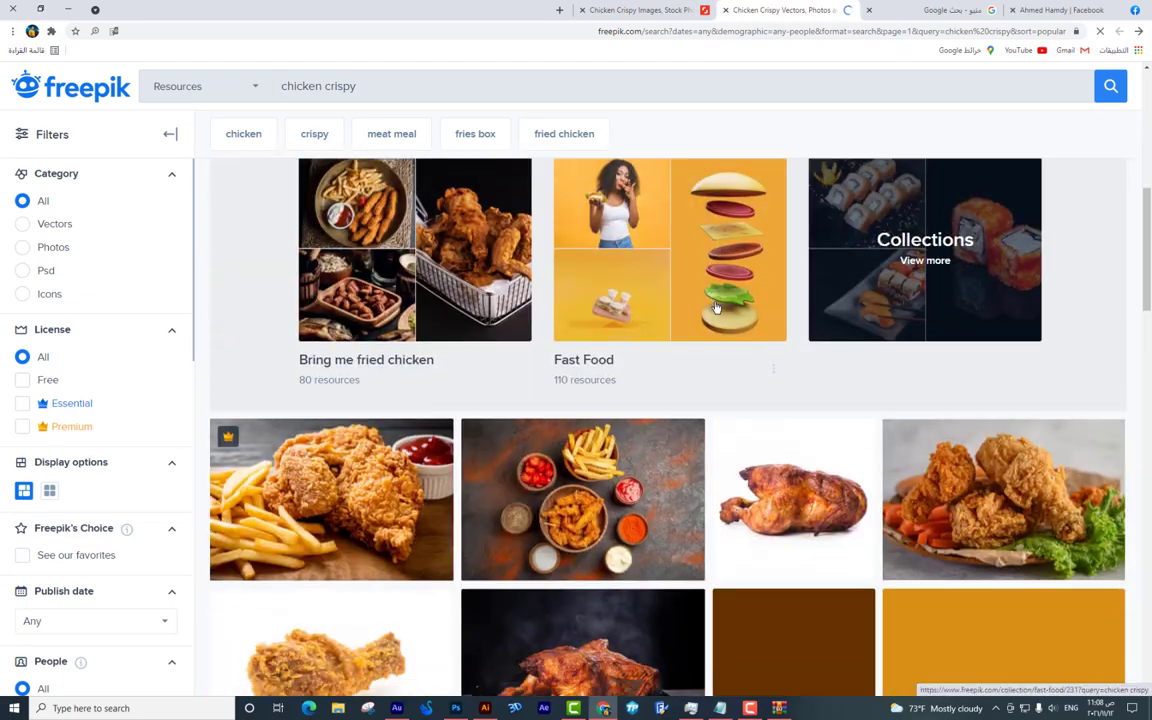
{"action": "scroll", "coordinate": [716, 308], "scroll_direction": "down", "scroll_amount": 10}
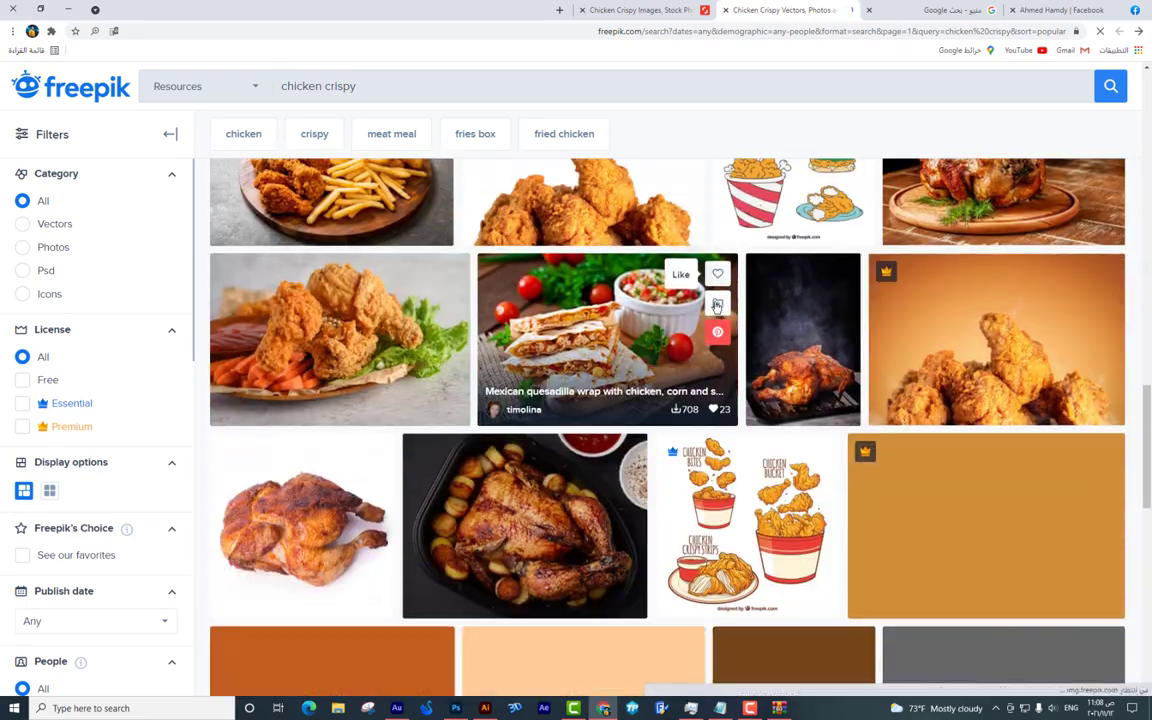
{"action": "scroll", "coordinate": [716, 308], "scroll_direction": "down", "scroll_amount": 12}
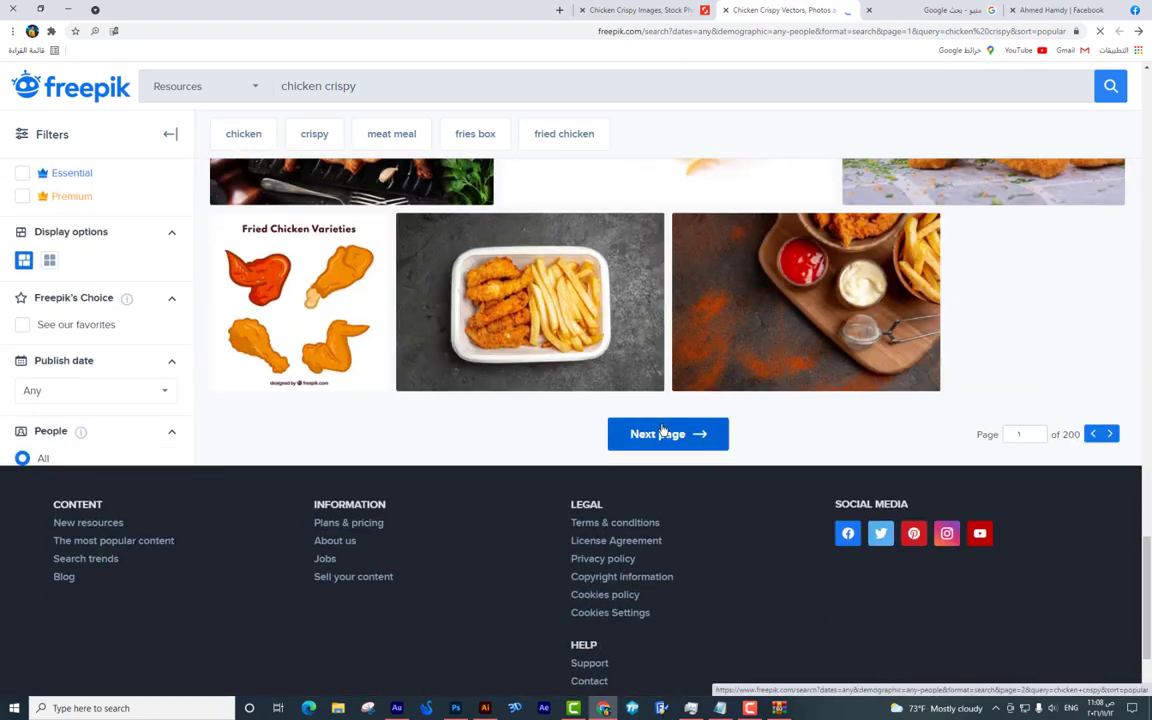
Browse pages 2 and 3 of the Freepik results.
{"action": "left_click", "coordinate": [662, 432]}
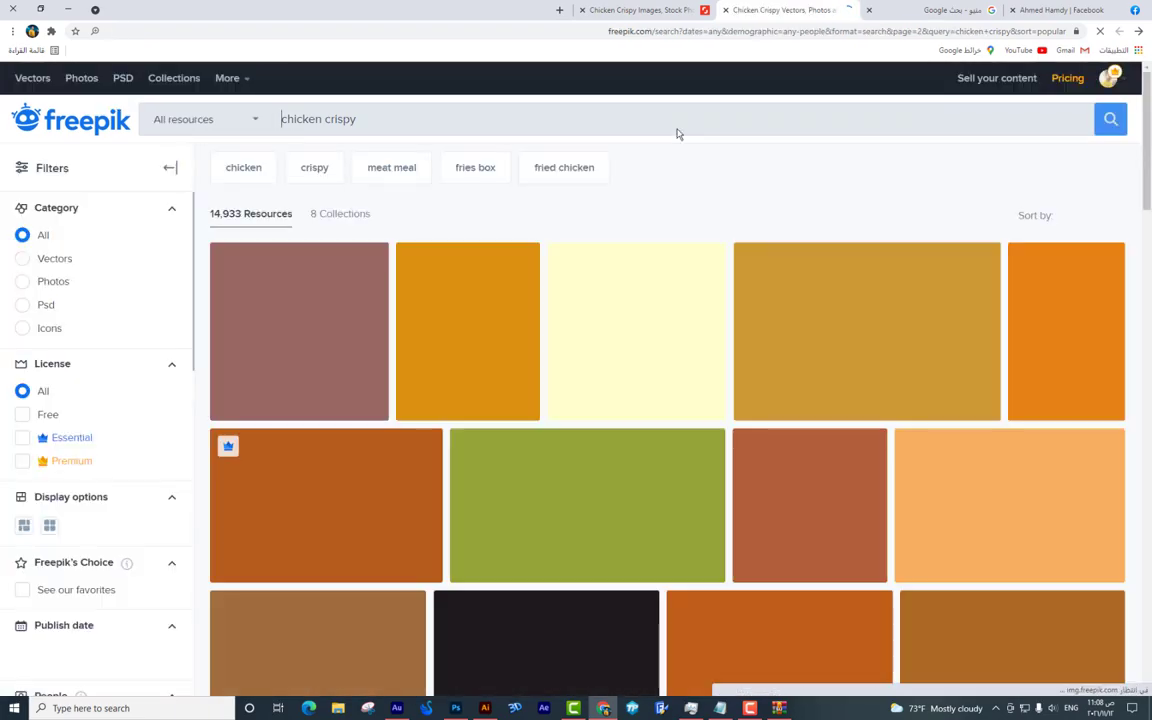
{"action": "scroll", "coordinate": [684, 166], "scroll_direction": "down", "scroll_amount": 2}
{"action": "scroll", "coordinate": [684, 166], "scroll_direction": "down", "scroll_amount": 8}
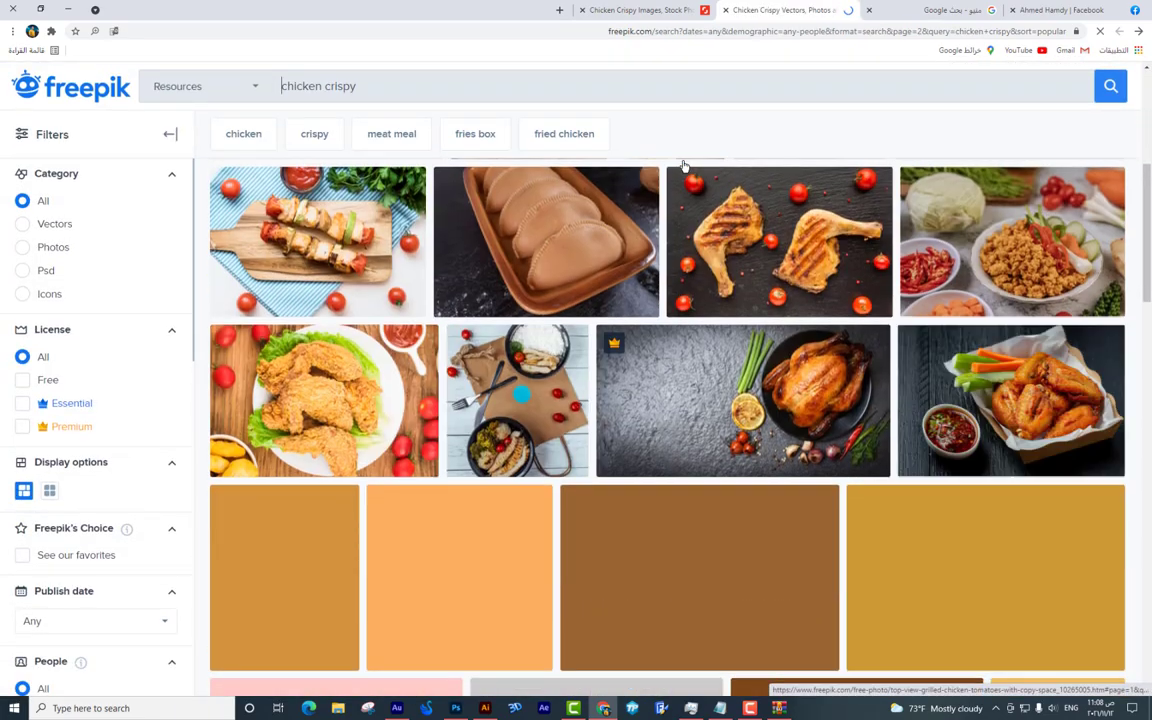
{"action": "scroll", "coordinate": [684, 166], "scroll_direction": "down", "scroll_amount": 5}
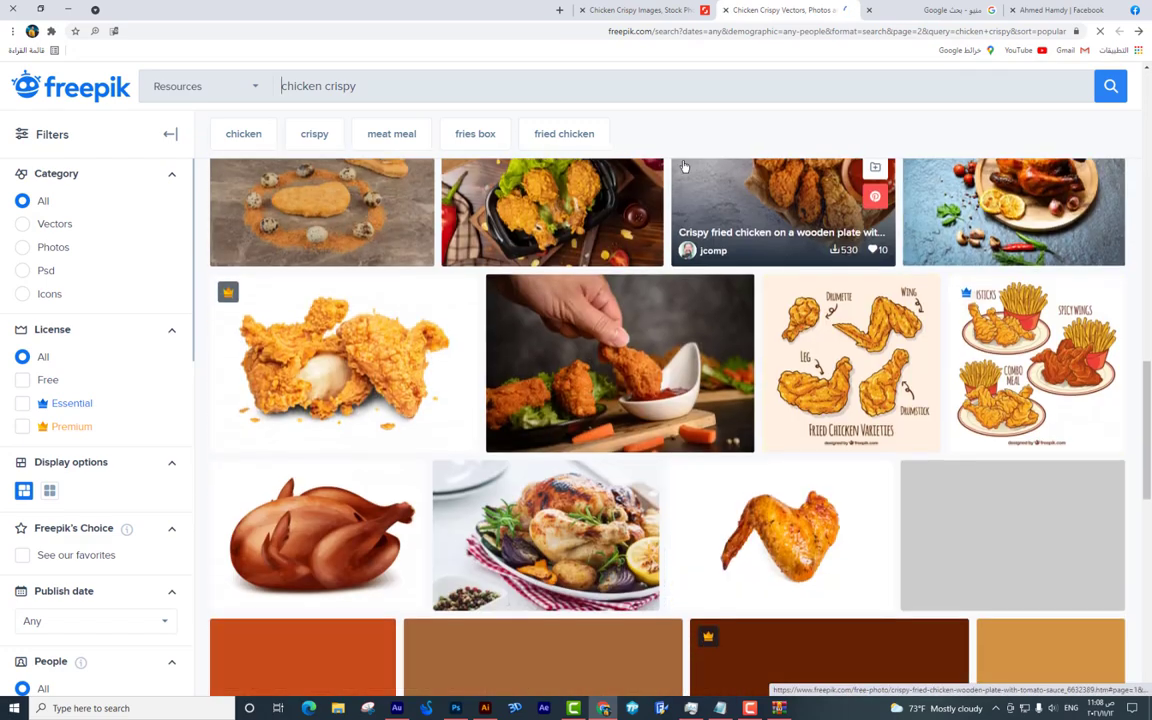
{"action": "scroll", "coordinate": [684, 166], "scroll_direction": "up", "scroll_amount": 2}
{"action": "scroll", "coordinate": [684, 166], "scroll_direction": "down", "scroll_amount": 10}
{"action": "left_click", "coordinate": [735, 505]}
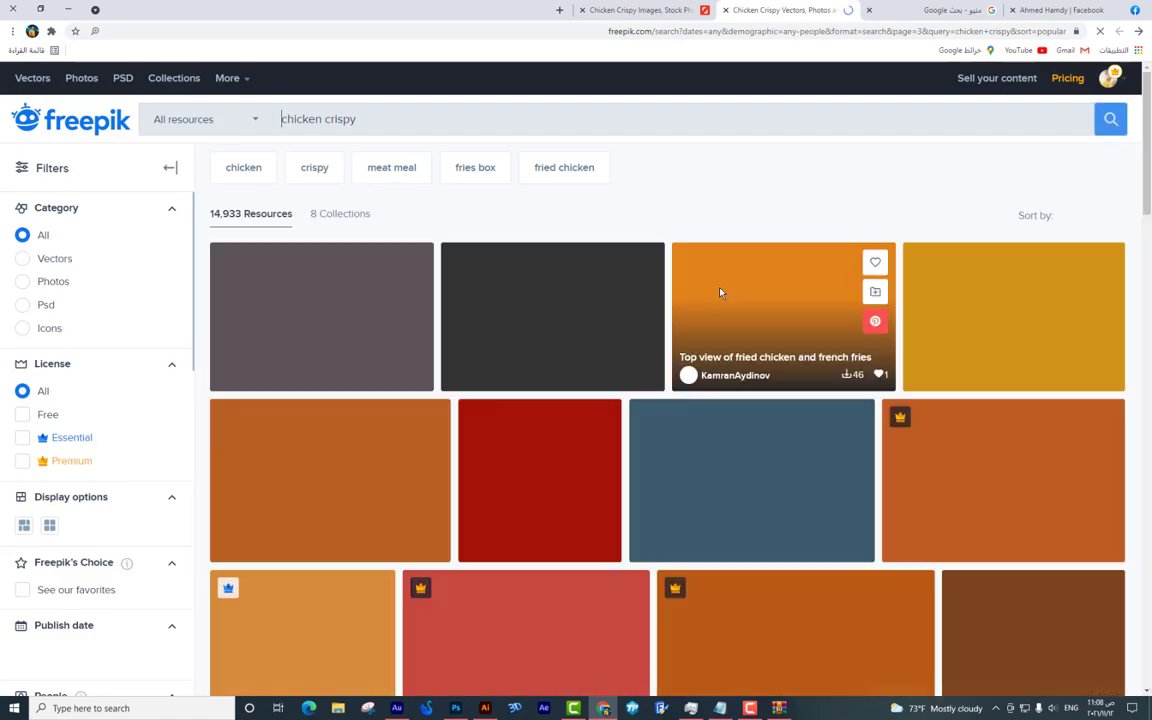
{"action": "scroll", "coordinate": [720, 293], "scroll_direction": "down", "scroll_amount": 7}
{"action": "scroll", "coordinate": [720, 293], "scroll_direction": "down", "scroll_amount": 10}
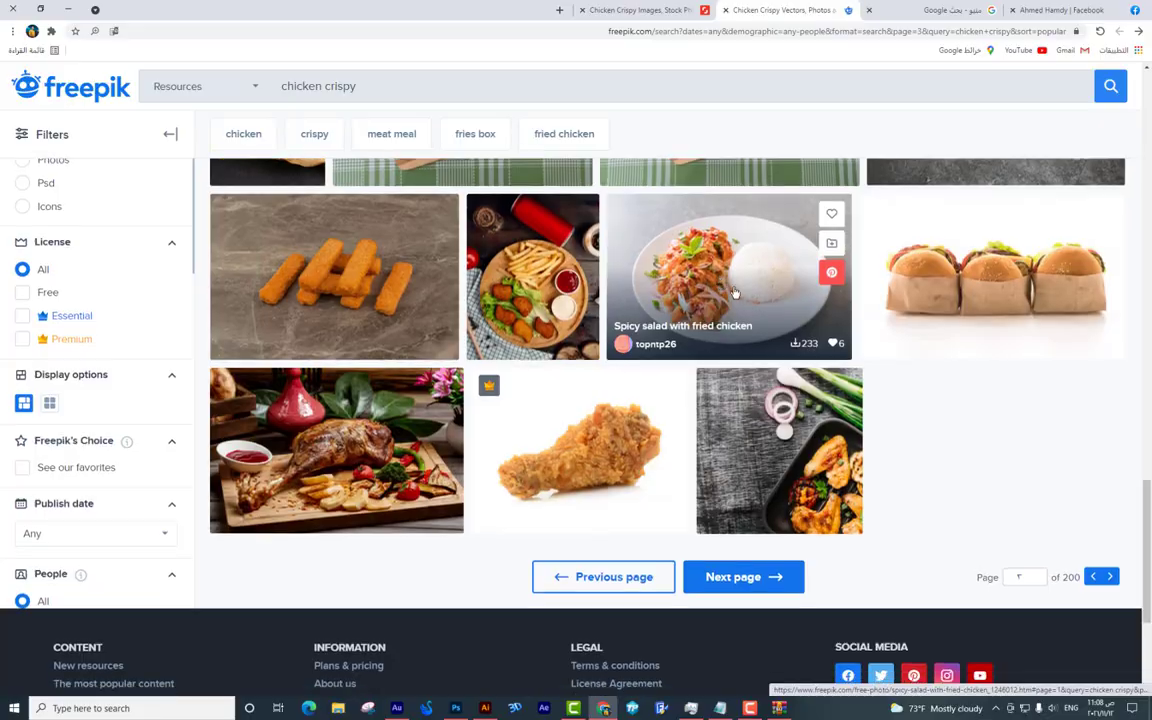
Open a fried chicken bucket photo in a new tab and browse its artist's chicken images.
{"action": "left_click", "coordinate": [684, 13]}
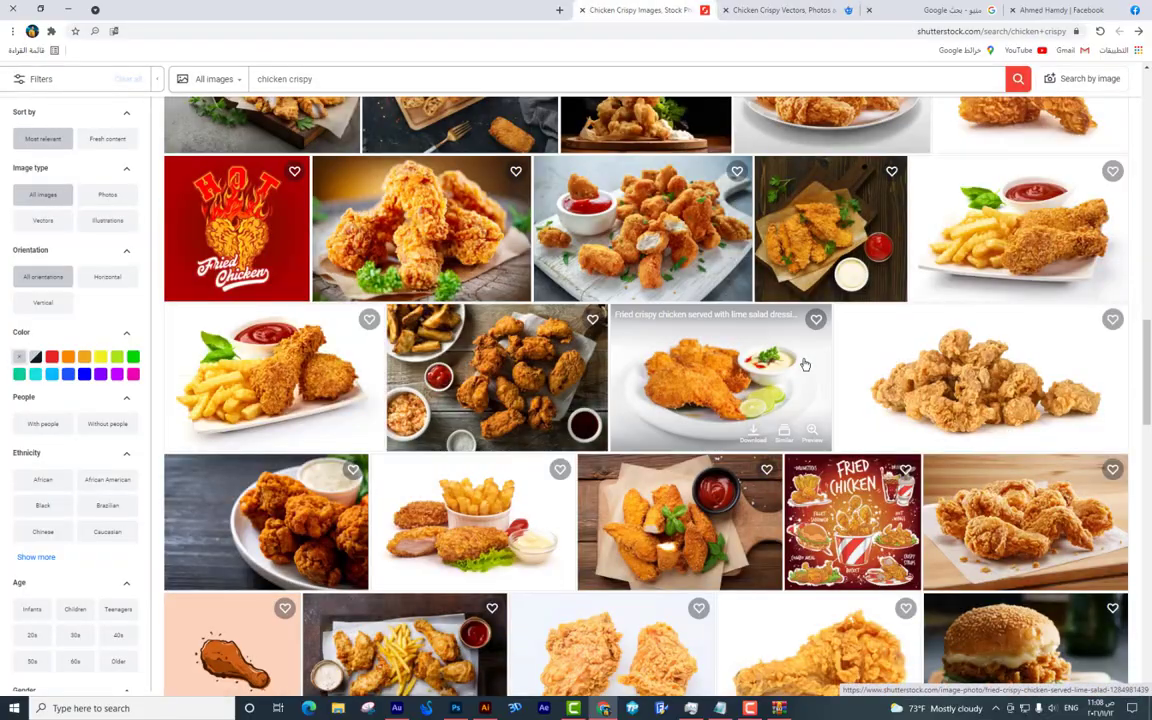
{"action": "scroll", "coordinate": [802, 363], "scroll_direction": "down", "scroll_amount": 10}
{"action": "scroll", "coordinate": [805, 365], "scroll_direction": "down", "scroll_amount": 10}
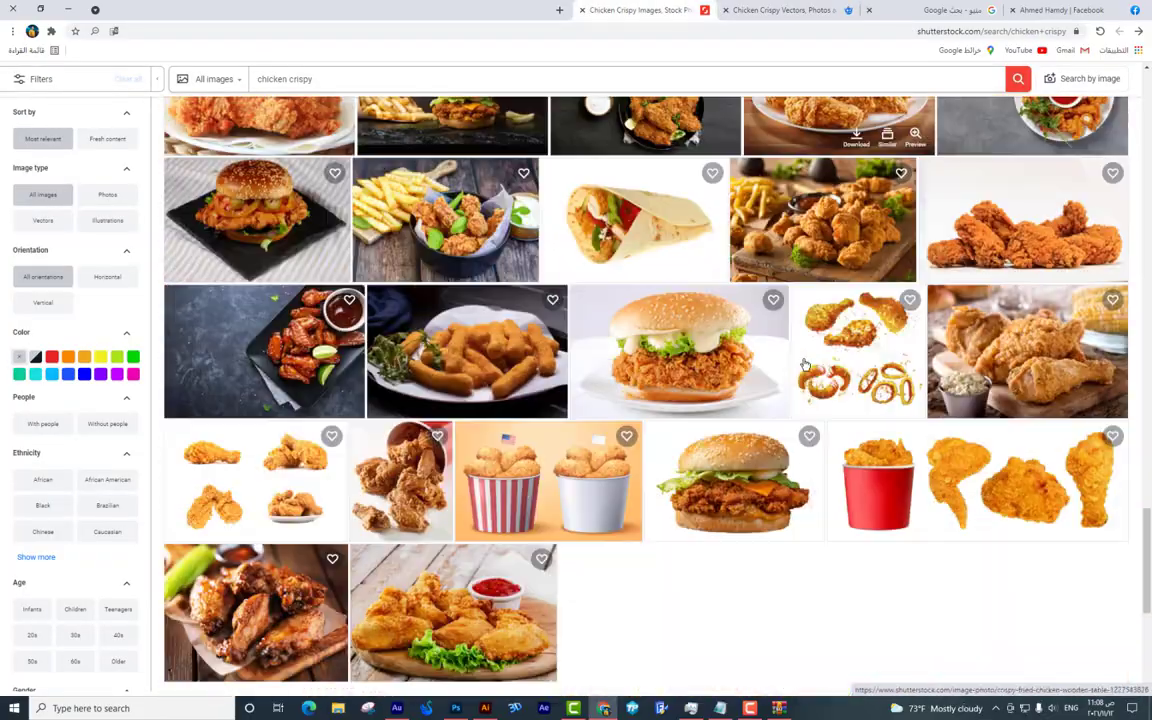
{"action": "scroll", "coordinate": [805, 367], "scroll_direction": "up", "scroll_amount": 3}
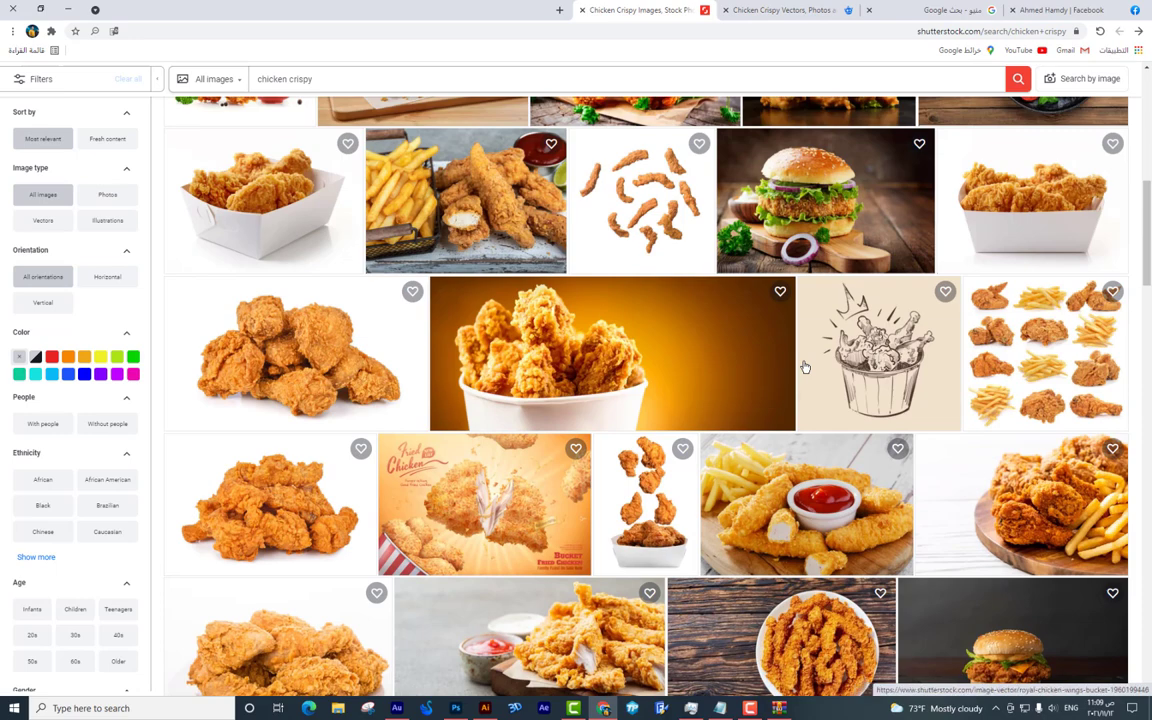
{"action": "scroll", "coordinate": [805, 367], "scroll_direction": "up", "scroll_amount": 2}
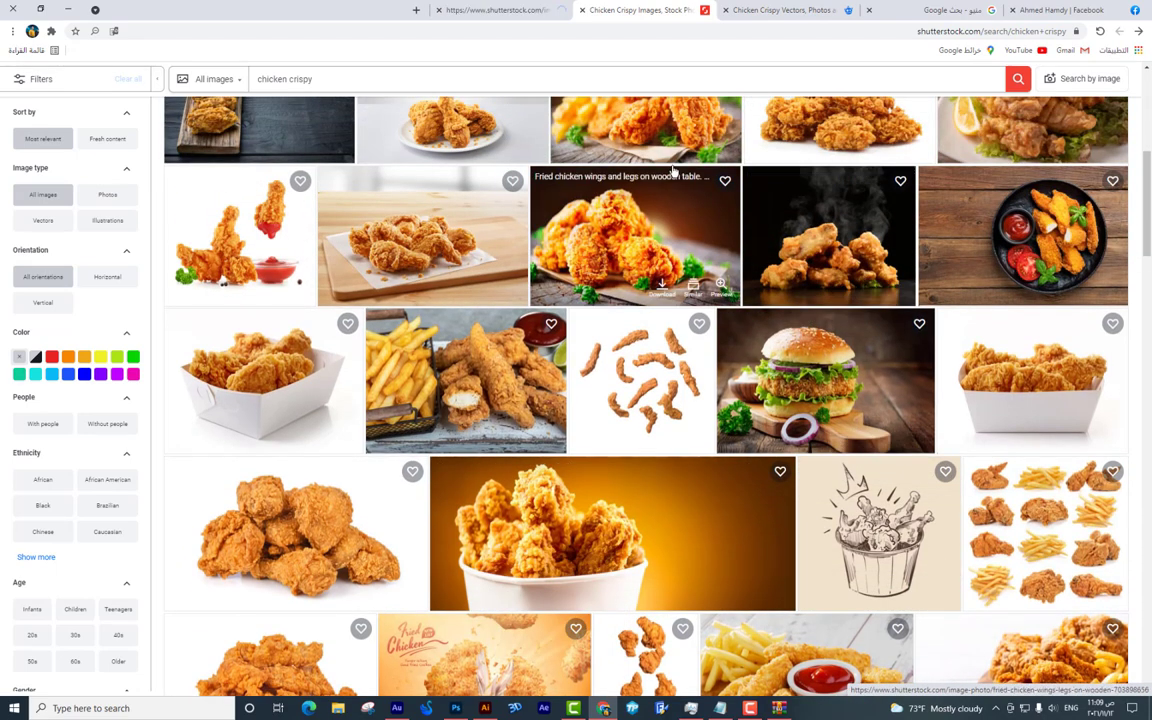
{"action": "left_click", "coordinate": [510, 9]}
{"action": "scroll", "coordinate": [531, 230], "scroll_direction": "down", "scroll_amount": 7}
{"action": "scroll", "coordinate": [531, 235], "scroll_direction": "down", "scroll_amount": 1}
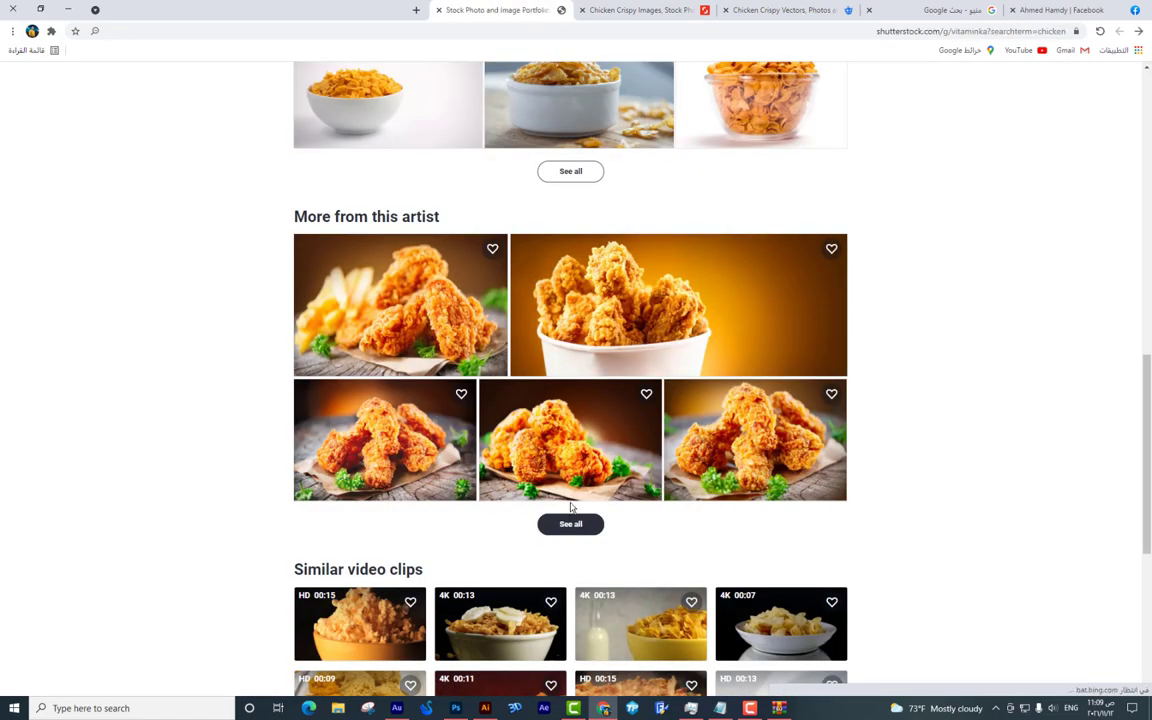
{"action": "left_click", "coordinate": [570, 521]}
{"action": "scroll", "coordinate": [591, 509], "scroll_direction": "down", "scroll_amount": 5}
{"action": "scroll", "coordinate": [612, 505], "scroll_direction": "up", "scroll_amount": 4}
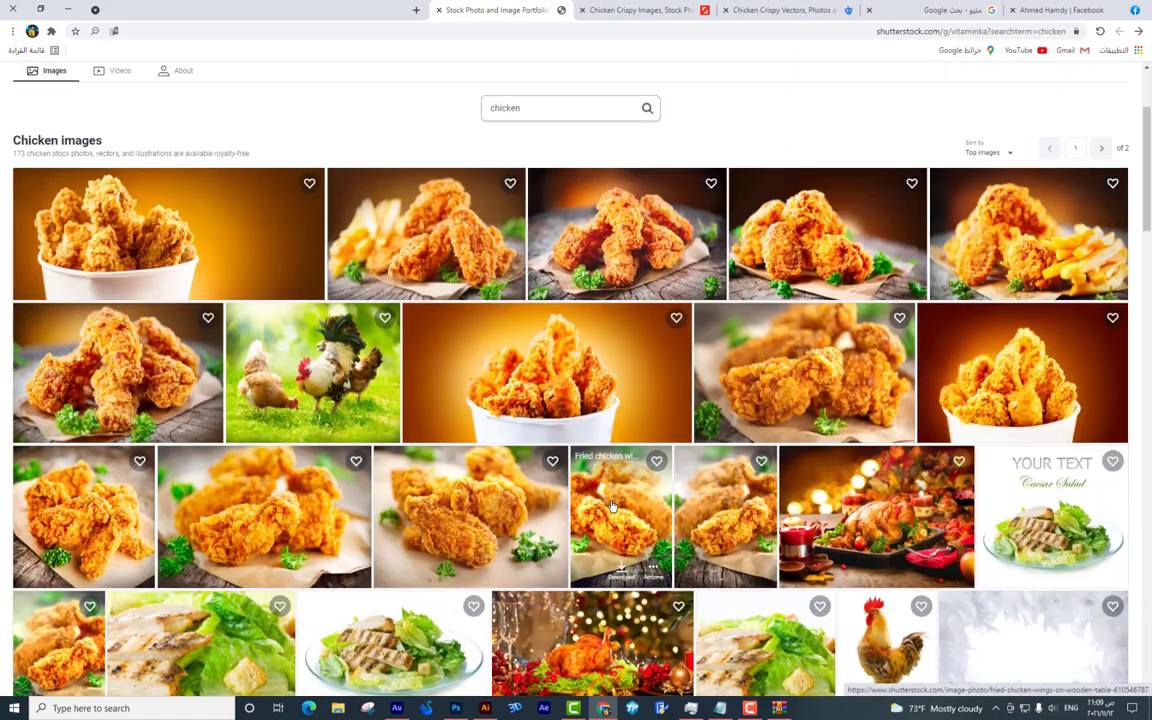
{"action": "scroll", "coordinate": [612, 505], "scroll_direction": "down", "scroll_amount": 14}
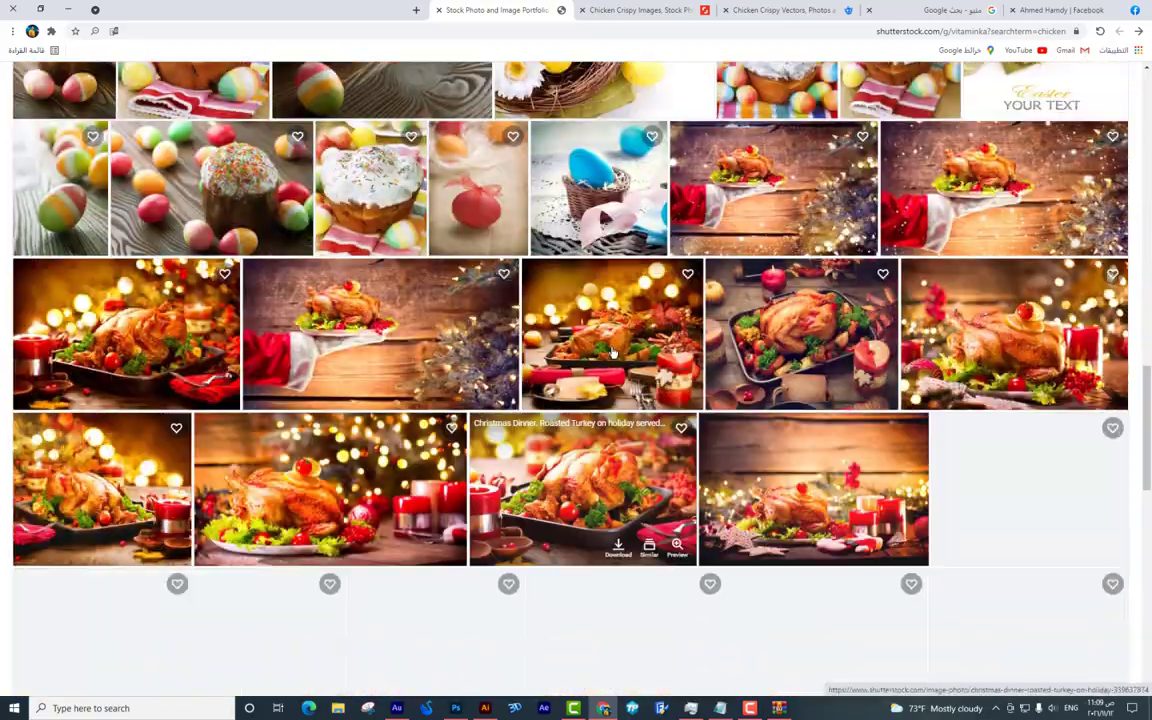
Return to the 'chicken crispy' results and advance to the next page.
{"action": "key", "text": "ctrl+shift+Tab"}
{"action": "scroll", "coordinate": [933, 229], "scroll_direction": "down", "scroll_amount": 9}
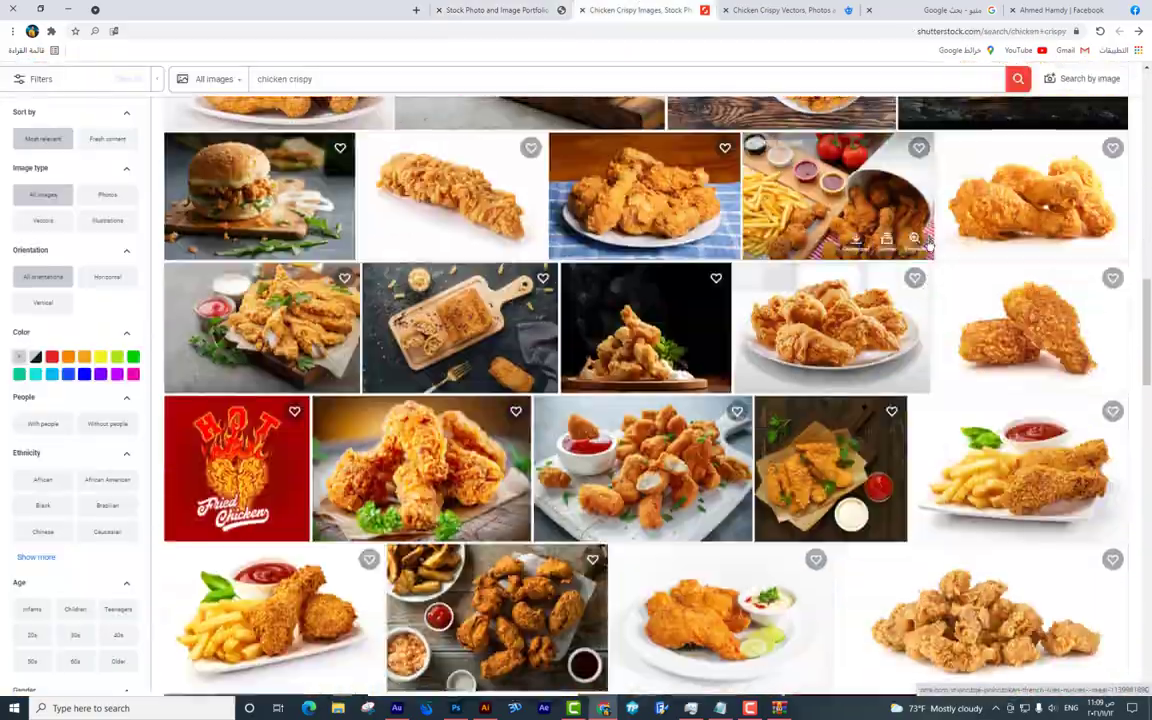
{"action": "scroll", "coordinate": [765, 441], "scroll_direction": "down", "scroll_amount": 10}
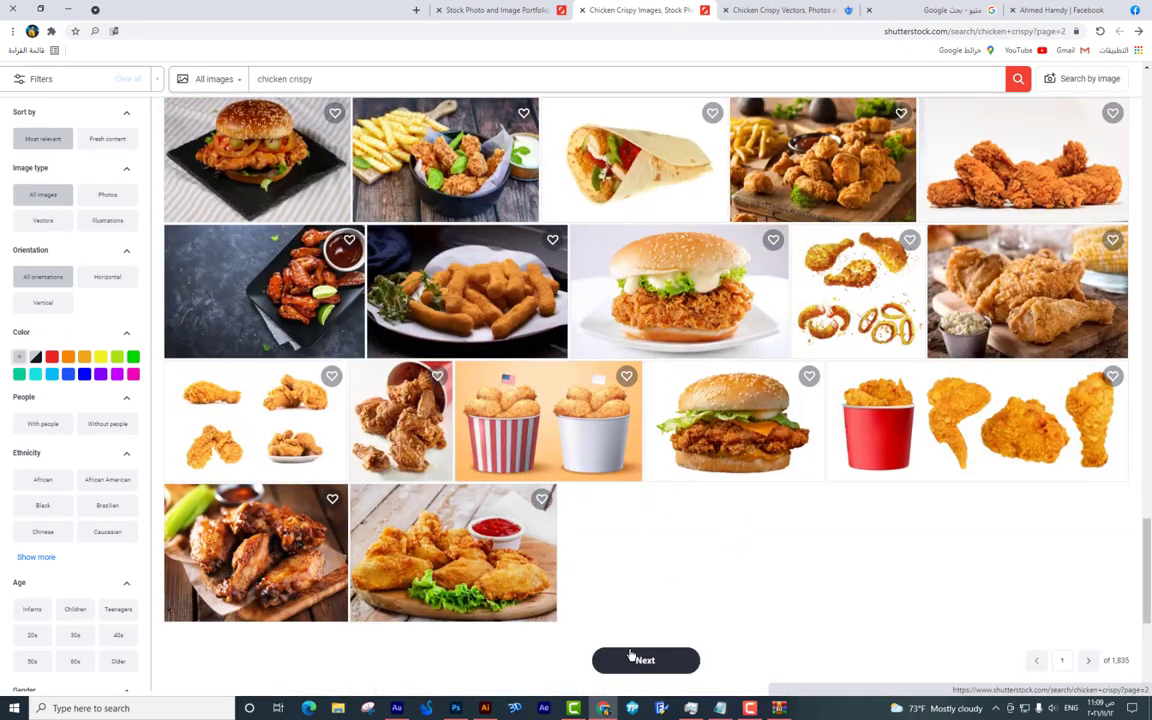
{"action": "left_click", "coordinate": [631, 656]}
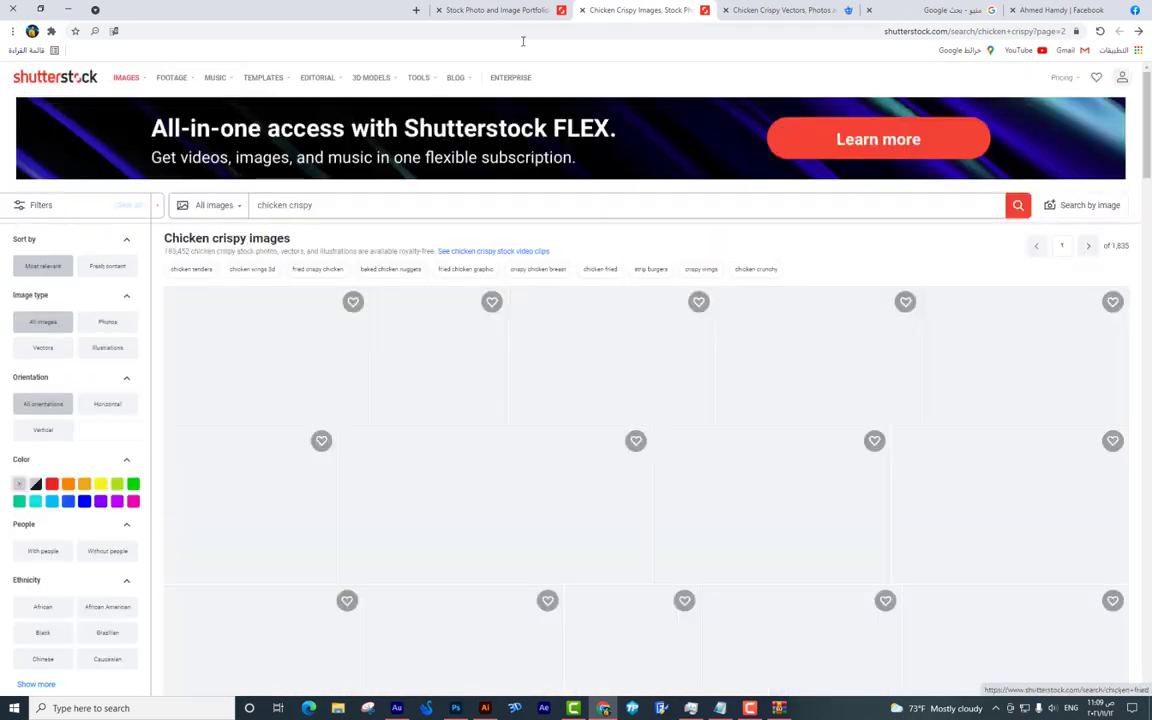
{"action": "scroll", "coordinate": [568, 160], "scroll_direction": "down", "scroll_amount": 5}
{"action": "scroll", "coordinate": [568, 160], "scroll_direction": "down", "scroll_amount": 10}
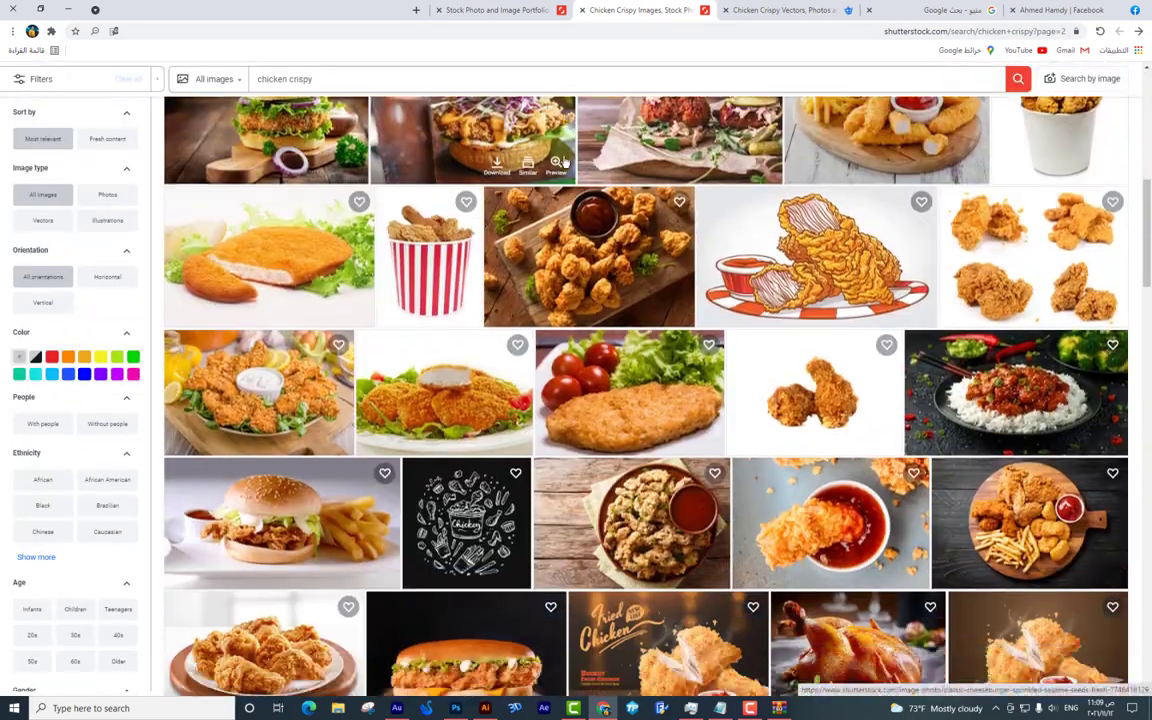
{"action": "scroll", "coordinate": [1149, 365], "scroll_direction": "down", "scroll_amount": 3}
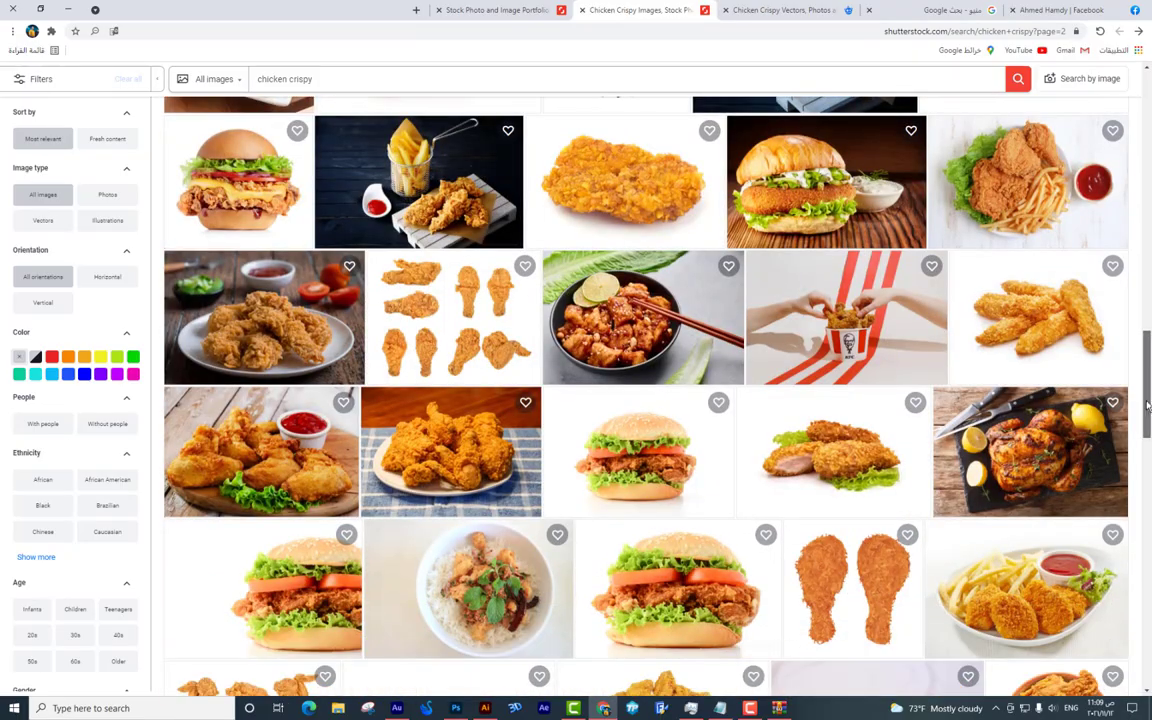
{"action": "scroll", "coordinate": [769, 383], "scroll_direction": "down", "scroll_amount": 3}
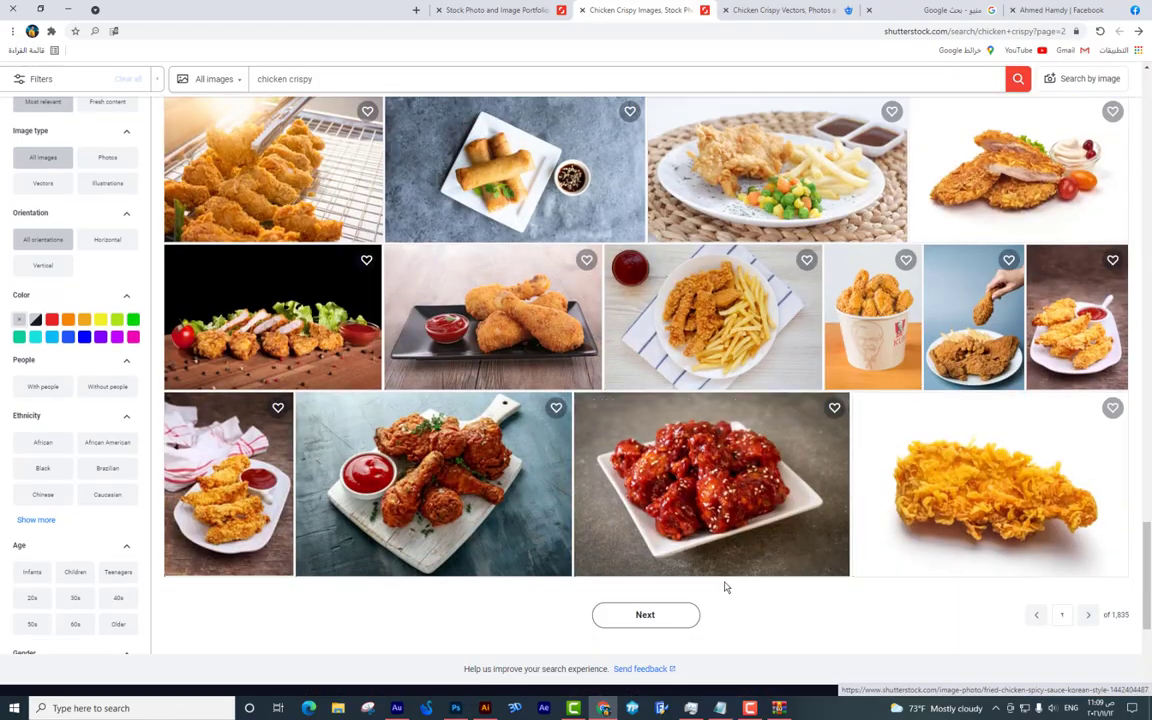
Reach page 4 and open the 'Fried Chicken Wings Legs Bucket' photo in a new tab.
{"action": "left_click", "coordinate": [660, 612]}
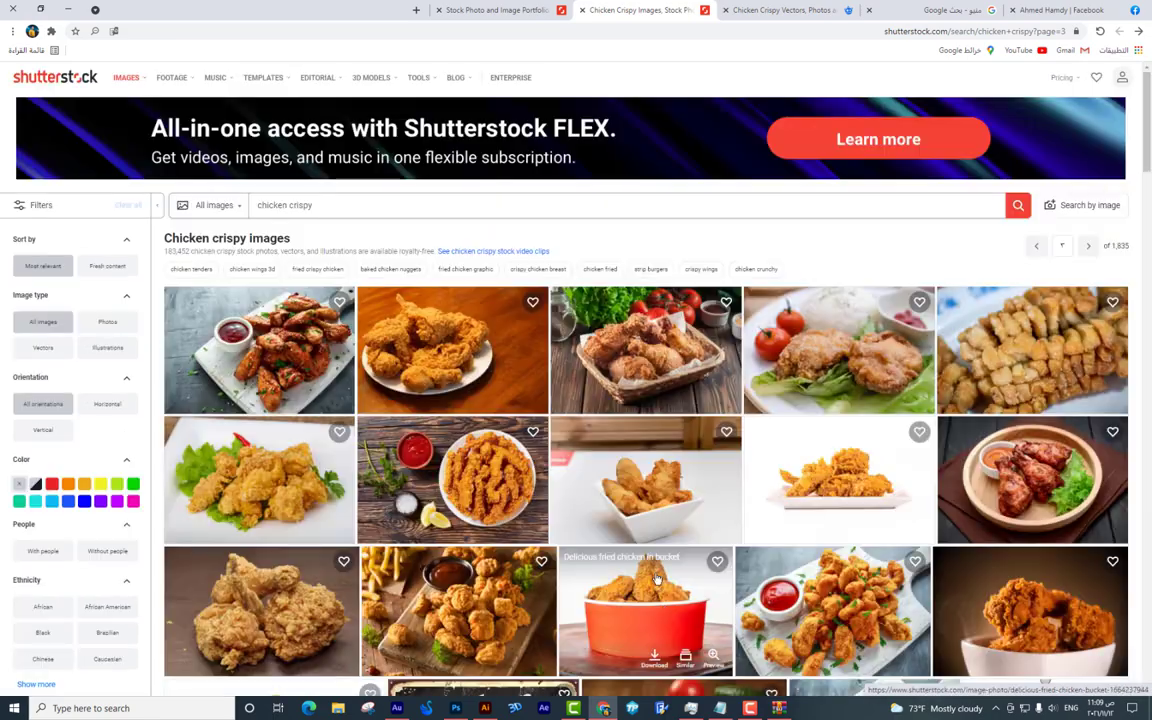
{"action": "scroll", "coordinate": [661, 593], "scroll_direction": "down", "scroll_amount": 6}
{"action": "scroll", "coordinate": [646, 537], "scroll_direction": "down", "scroll_amount": 10}
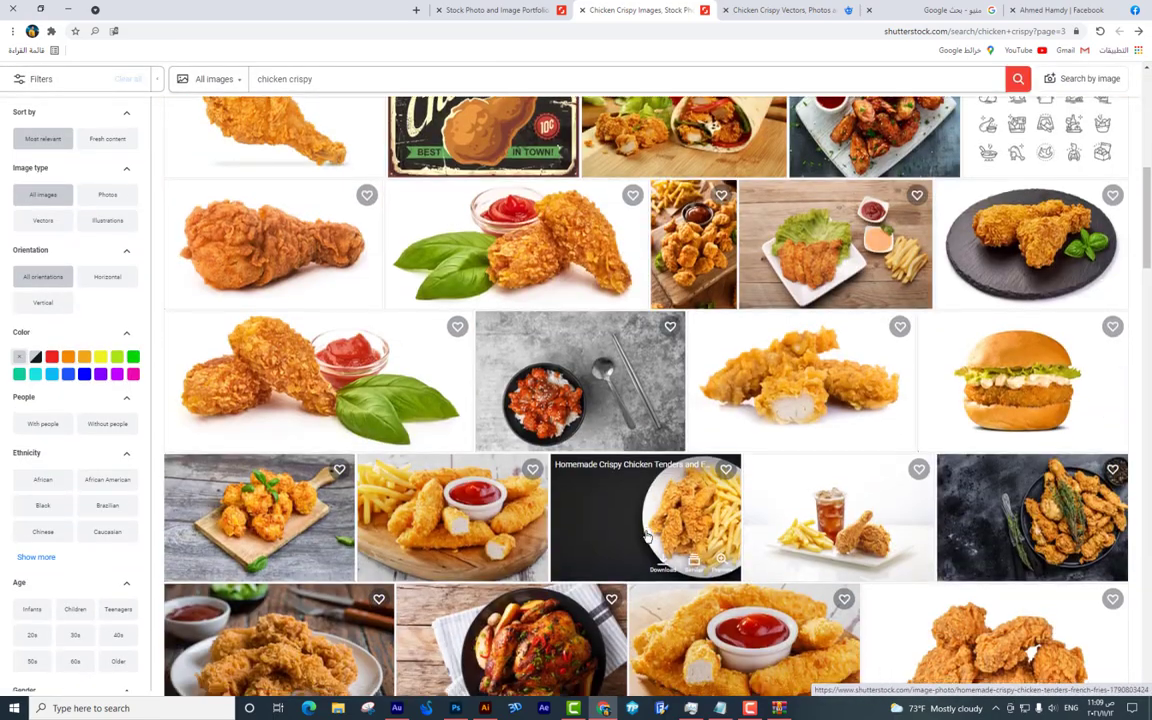
{"action": "scroll", "coordinate": [660, 500], "scroll_direction": "down", "scroll_amount": 2}
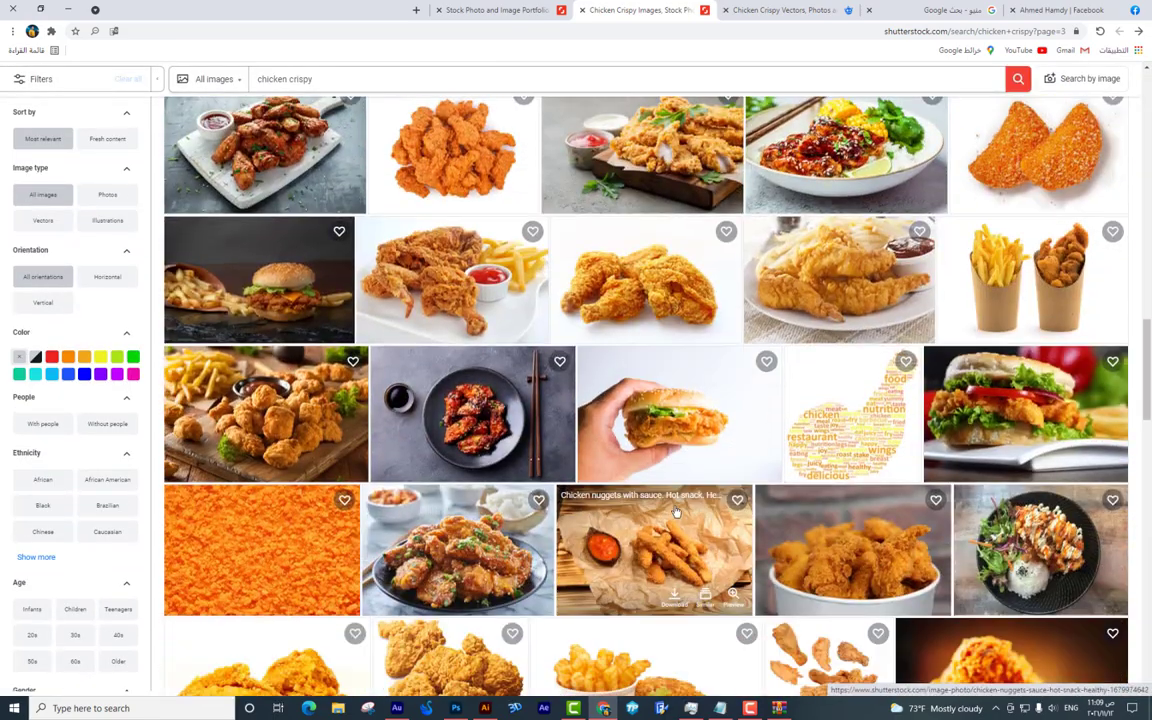
{"action": "scroll", "coordinate": [689, 465], "scroll_direction": "down", "scroll_amount": 4}
{"action": "scroll", "coordinate": [733, 481], "scroll_direction": "down", "scroll_amount": 10}
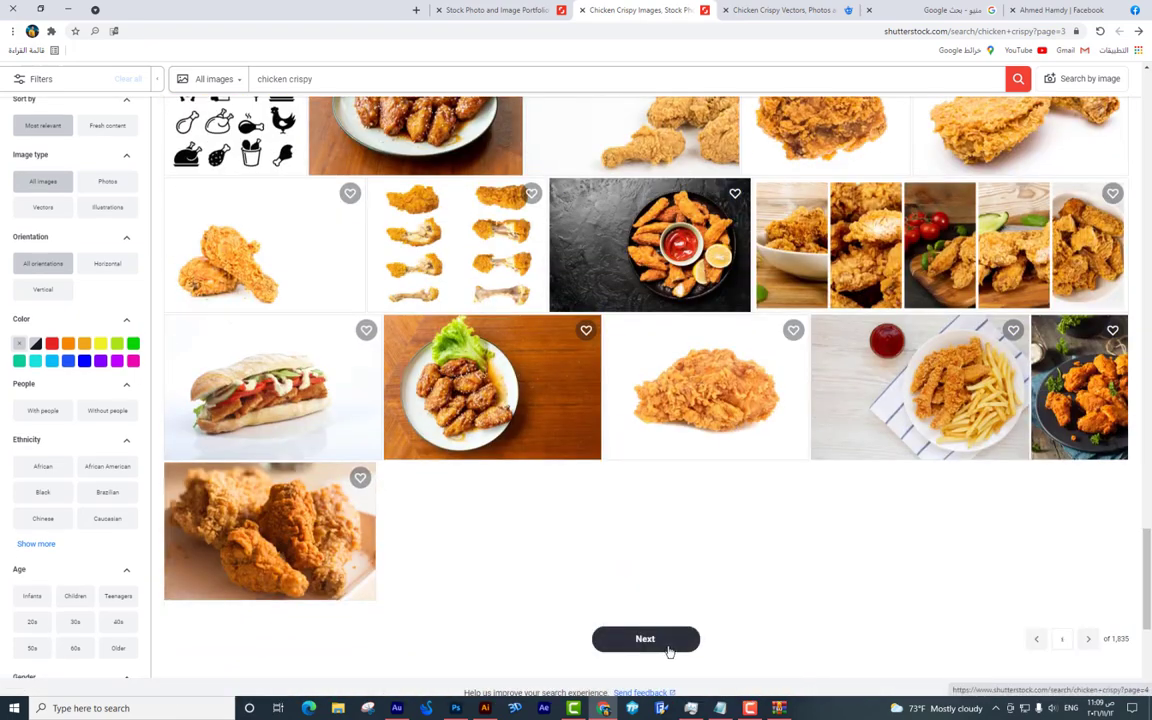
{"action": "scroll", "coordinate": [755, 440], "scroll_direction": "down", "scroll_amount": 10}
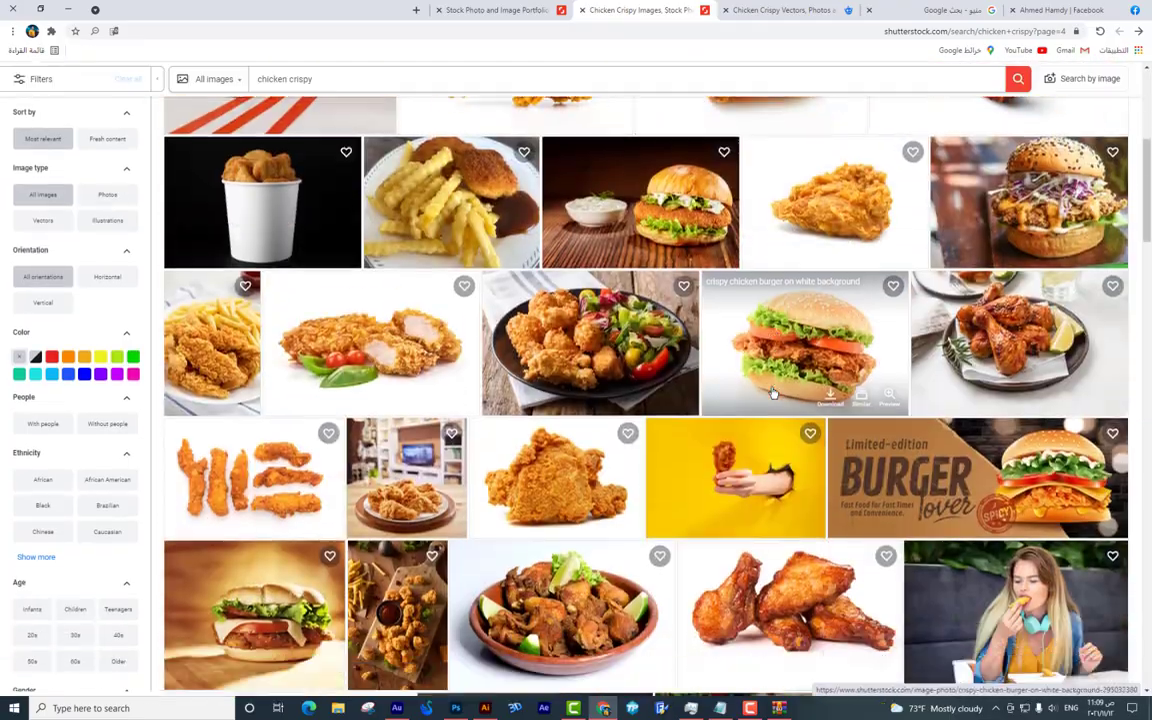
{"action": "scroll", "coordinate": [773, 393], "scroll_direction": "down", "scroll_amount": 3}
{"action": "scroll", "coordinate": [771, 393], "scroll_direction": "down", "scroll_amount": 10}
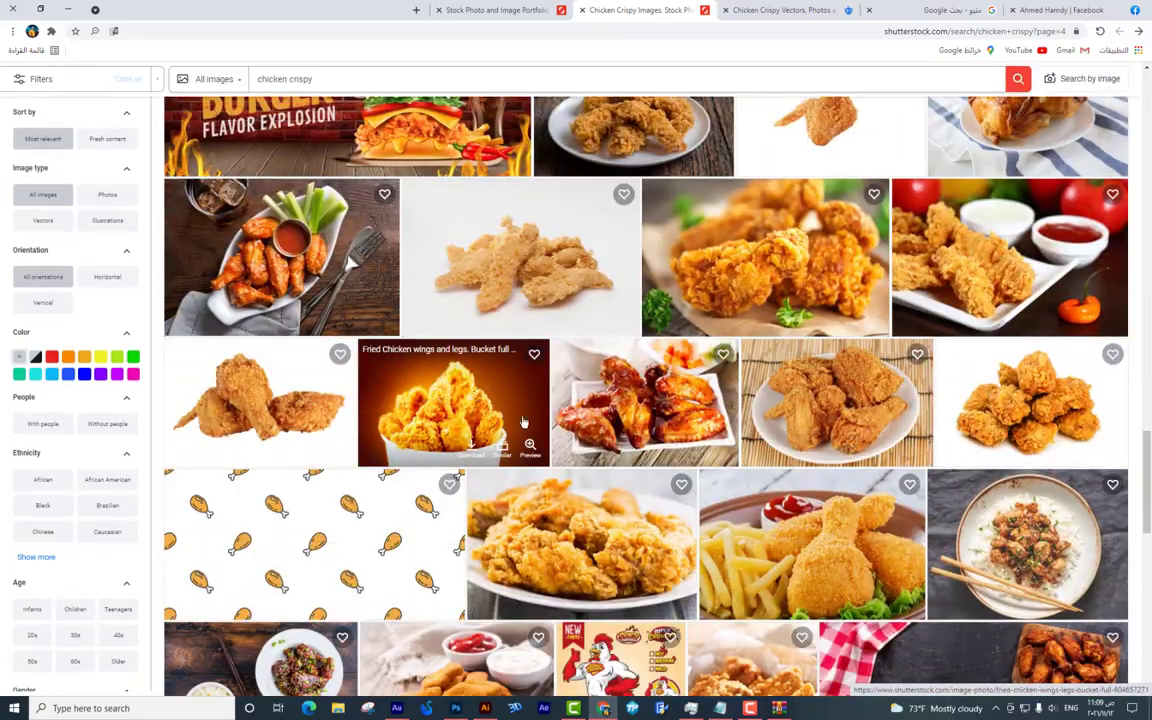
{"action": "left_click", "coordinate": [433, 413]}
{"action": "scroll", "coordinate": [635, 432], "scroll_direction": "down", "scroll_amount": 8}
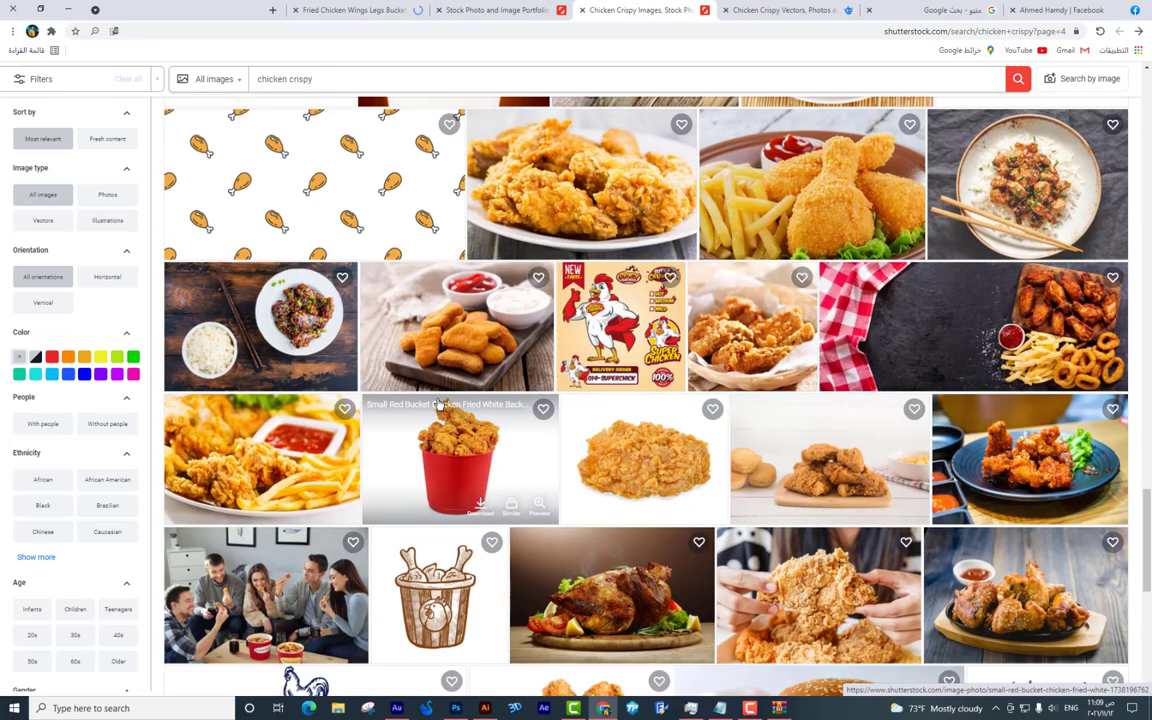
{"action": "scroll", "coordinate": [635, 432], "scroll_direction": "up", "scroll_amount": 2}
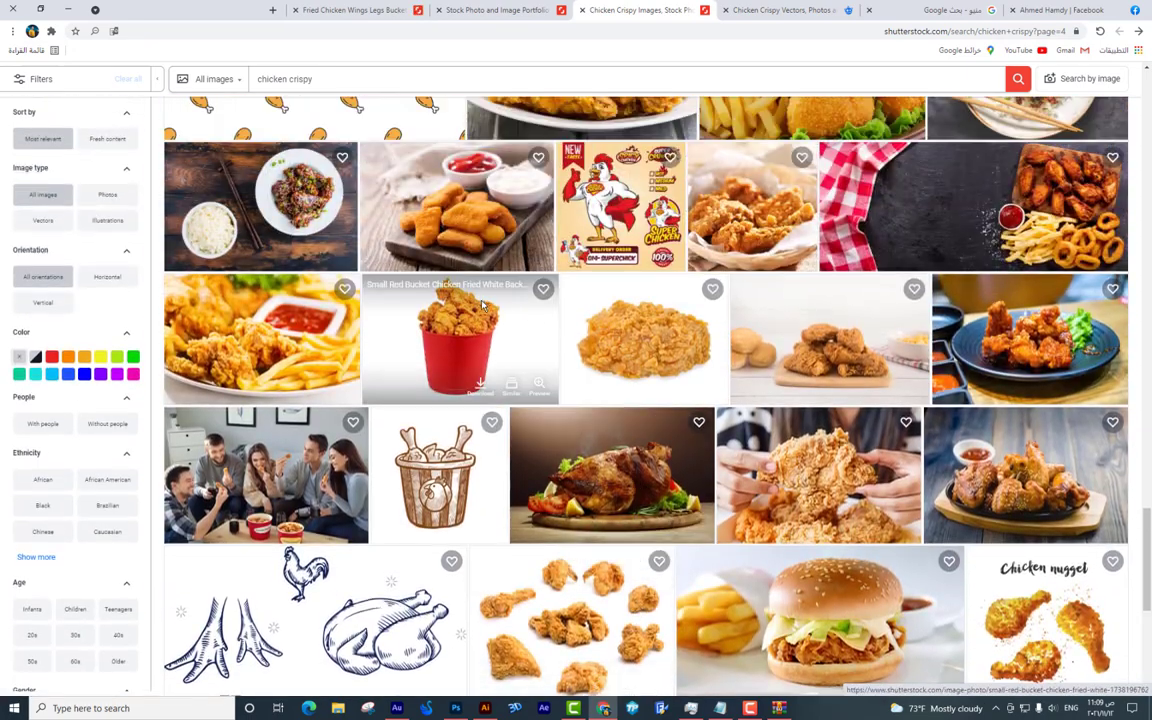
View the small red bucket photo and browse more images from its artist.
{"action": "left_click", "coordinate": [291, 5]}
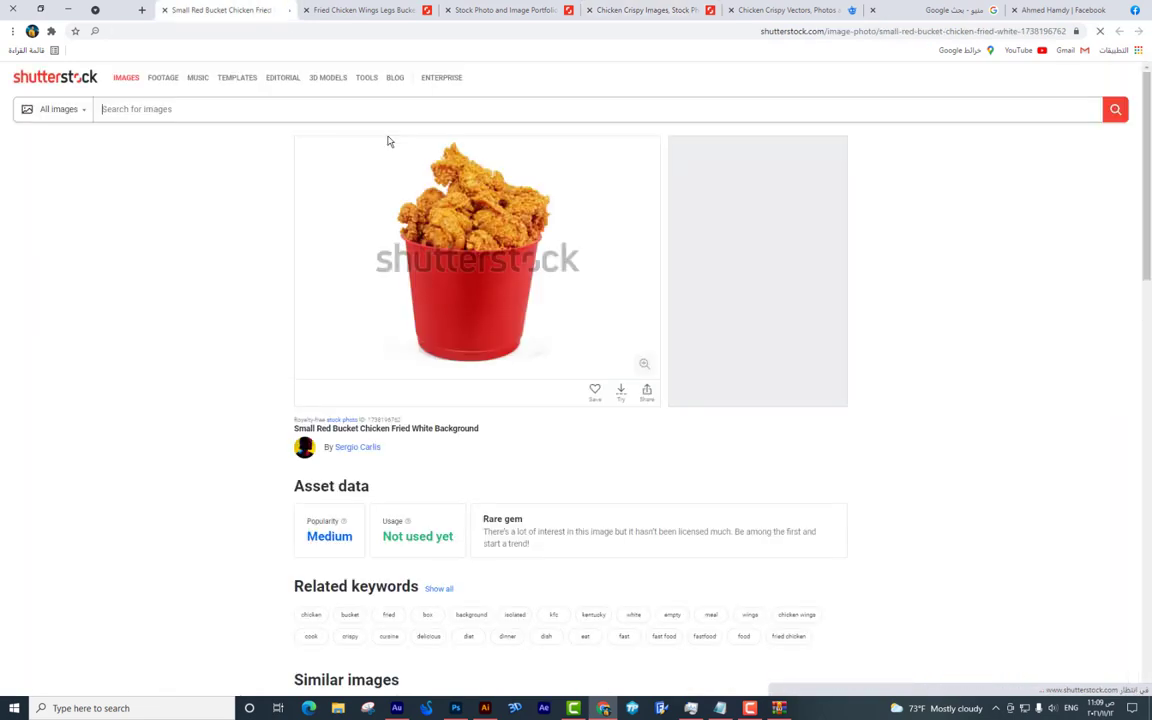
{"action": "scroll", "coordinate": [555, 262], "scroll_direction": "down", "scroll_amount": 5}
{"action": "scroll", "coordinate": [557, 261], "scroll_direction": "down", "scroll_amount": 4}
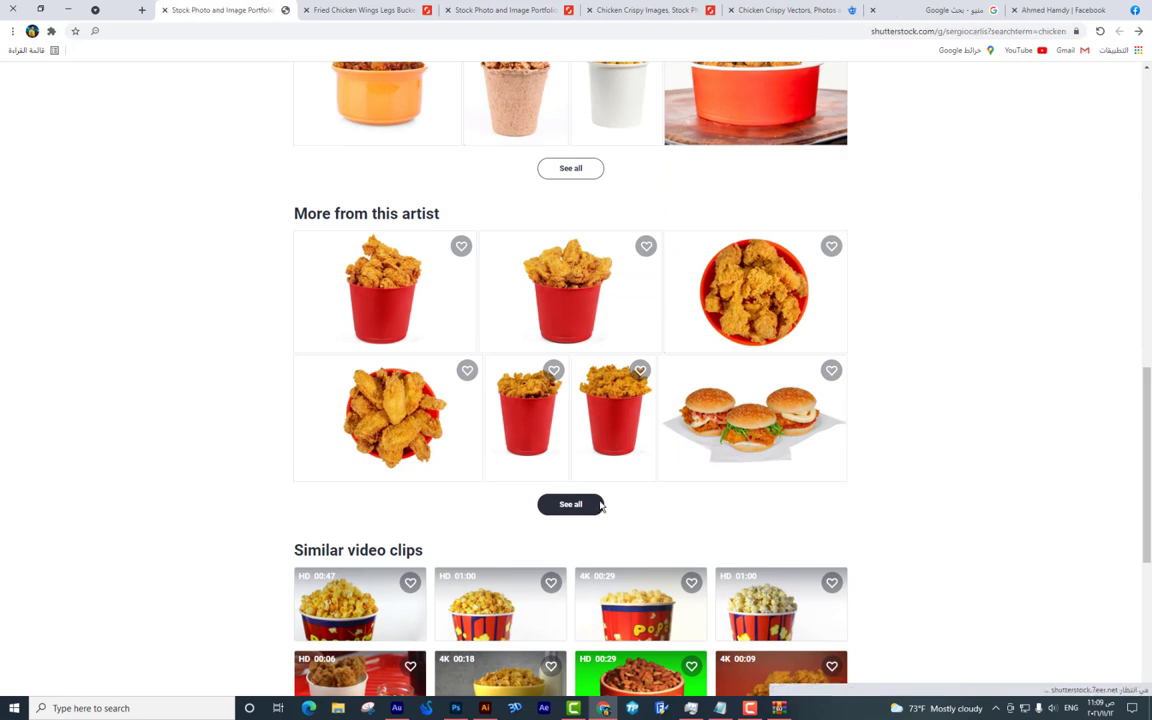
{"action": "left_click", "coordinate": [601, 506]}
{"action": "scroll", "coordinate": [360, 420], "scroll_direction": "down", "scroll_amount": 3}
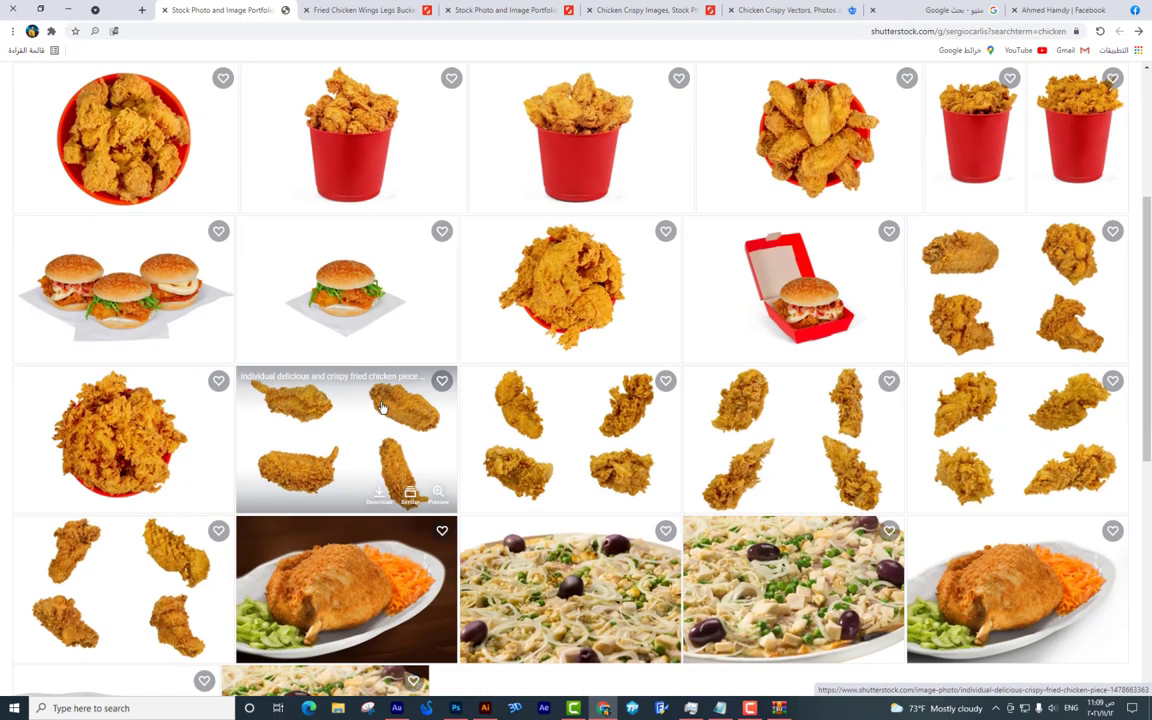
{"action": "left_click", "coordinate": [390, 121]}
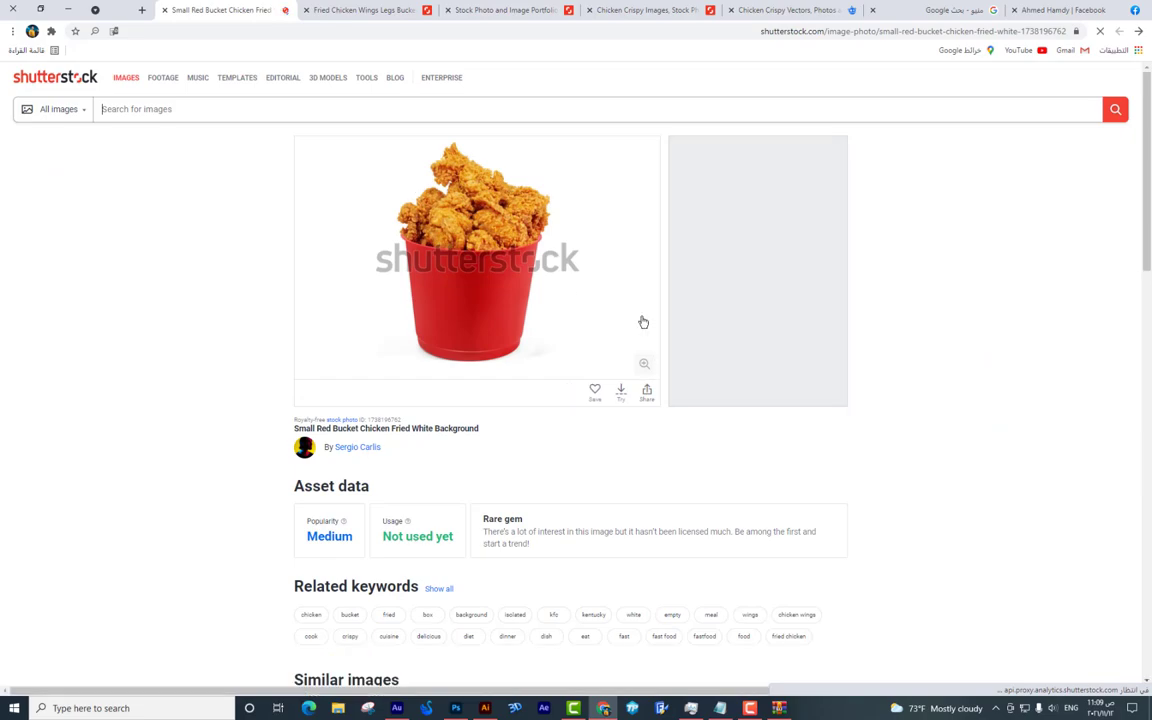
{"action": "scroll", "coordinate": [655, 339], "scroll_direction": "down", "scroll_amount": 1}
Show all images similar to the fried chicken wings bucket photo.
{"action": "left_click", "coordinate": [470, 9]}
{"action": "left_click", "coordinate": [380, 10]}
{"action": "scroll", "coordinate": [473, 210], "scroll_direction": "down", "scroll_amount": 3}
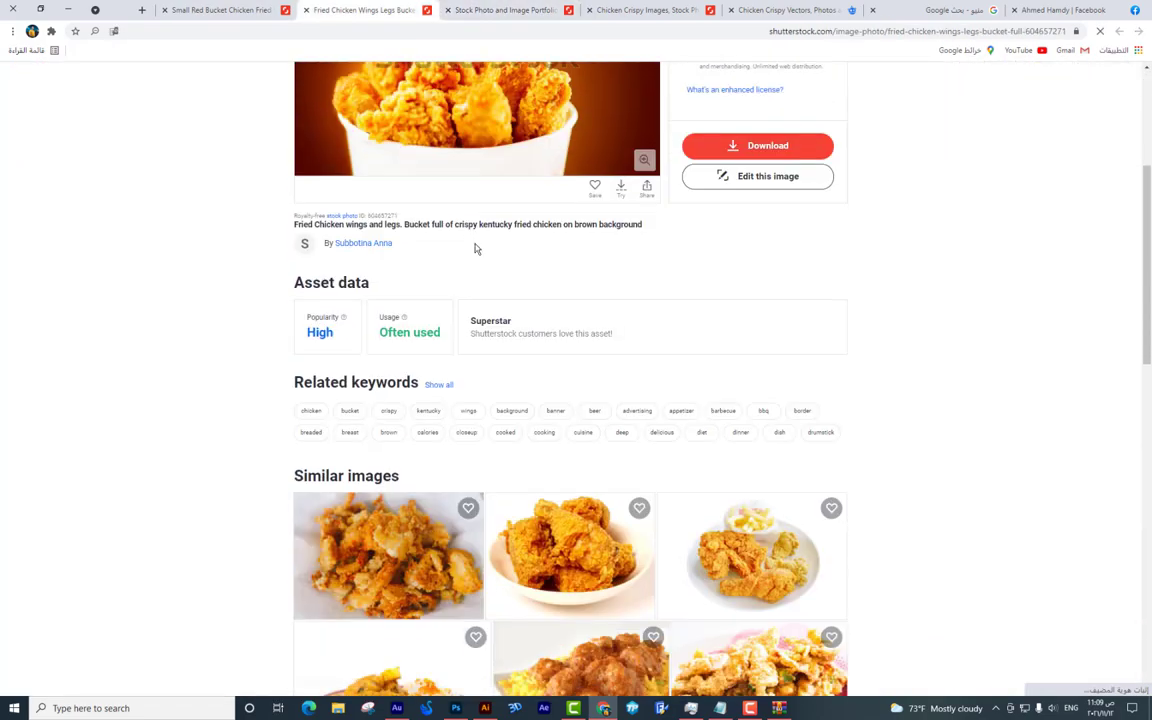
{"action": "scroll", "coordinate": [473, 230], "scroll_direction": "down", "scroll_amount": 7}
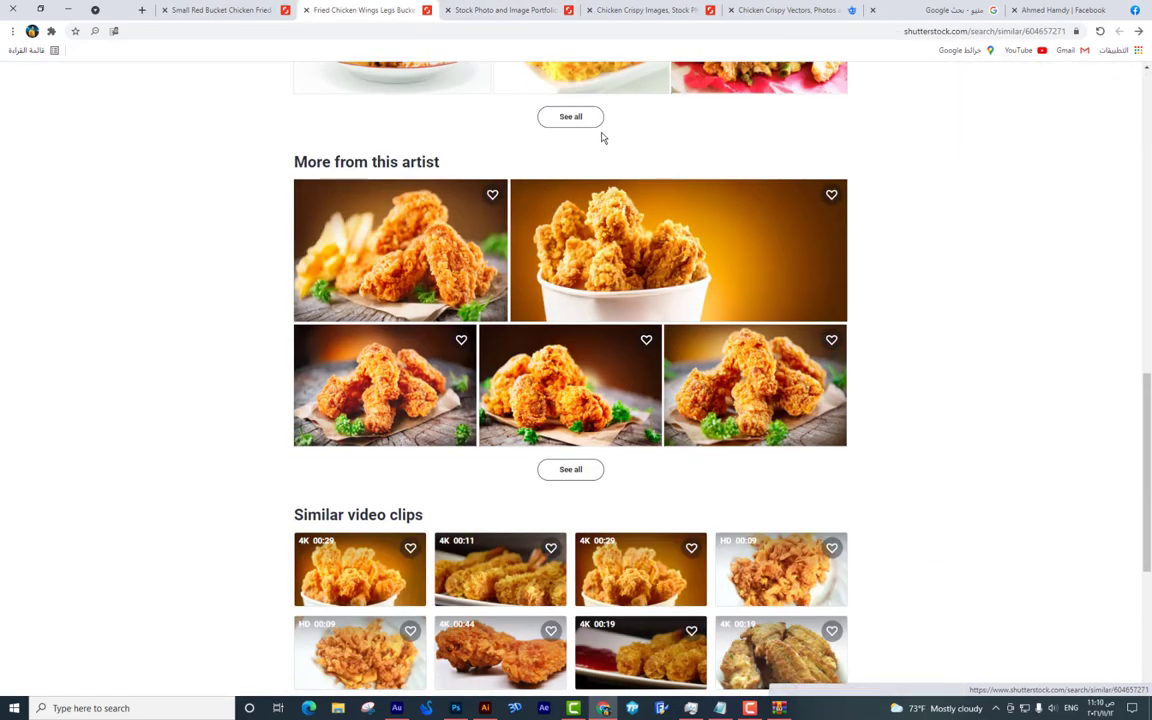
{"action": "left_click", "coordinate": [570, 117]}
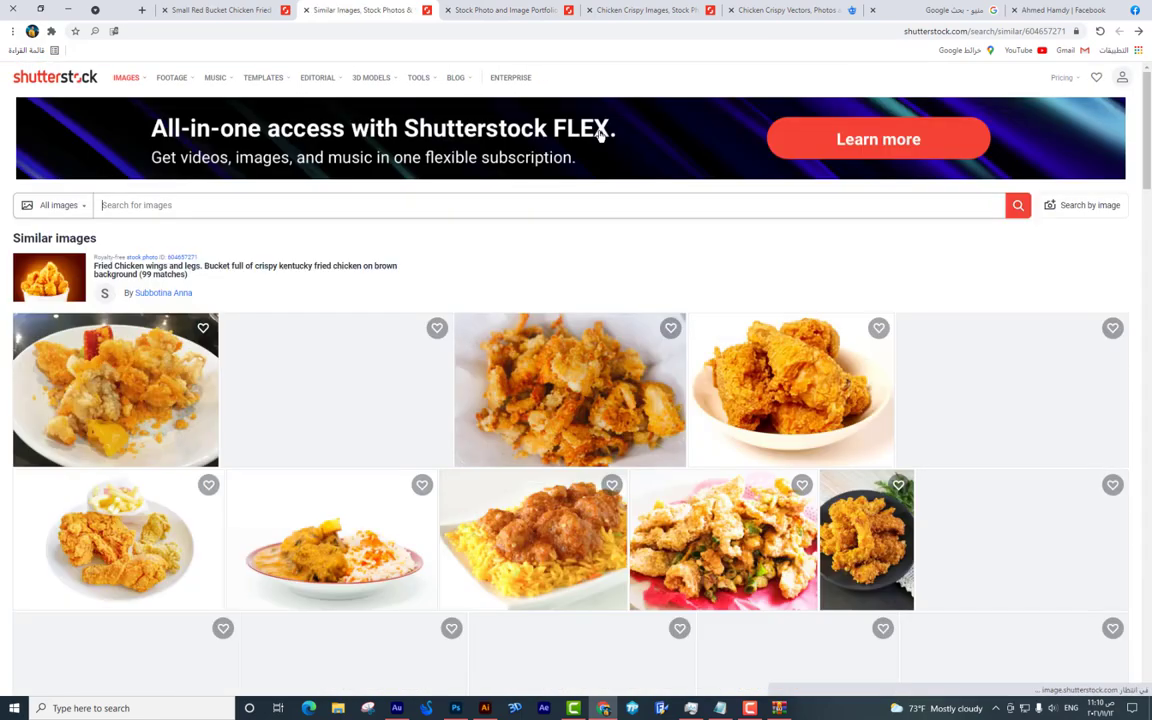
{"action": "scroll", "coordinate": [537, 127], "scroll_direction": "down", "scroll_amount": 3}
{"action": "scroll", "coordinate": [598, 146], "scroll_direction": "down", "scroll_amount": 2}
{"action": "scroll", "coordinate": [598, 146], "scroll_direction": "down", "scroll_amount": 4}
{"action": "scroll", "coordinate": [598, 146], "scroll_direction": "down", "scroll_amount": 4}
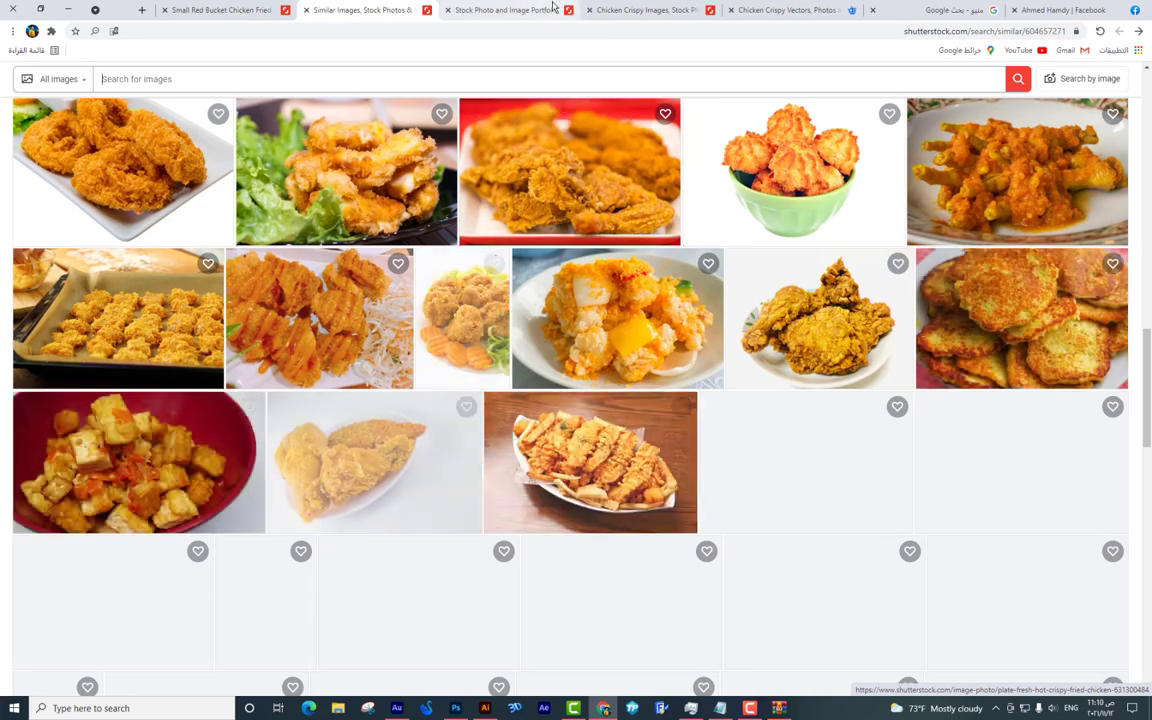
Go back to the 'chicken crispy' search results to continue paging.
{"action": "left_click", "coordinate": [550, 10]}
{"action": "left_click", "coordinate": [660, 9]}
{"action": "scroll", "coordinate": [633, 308], "scroll_direction": "down", "scroll_amount": 5}
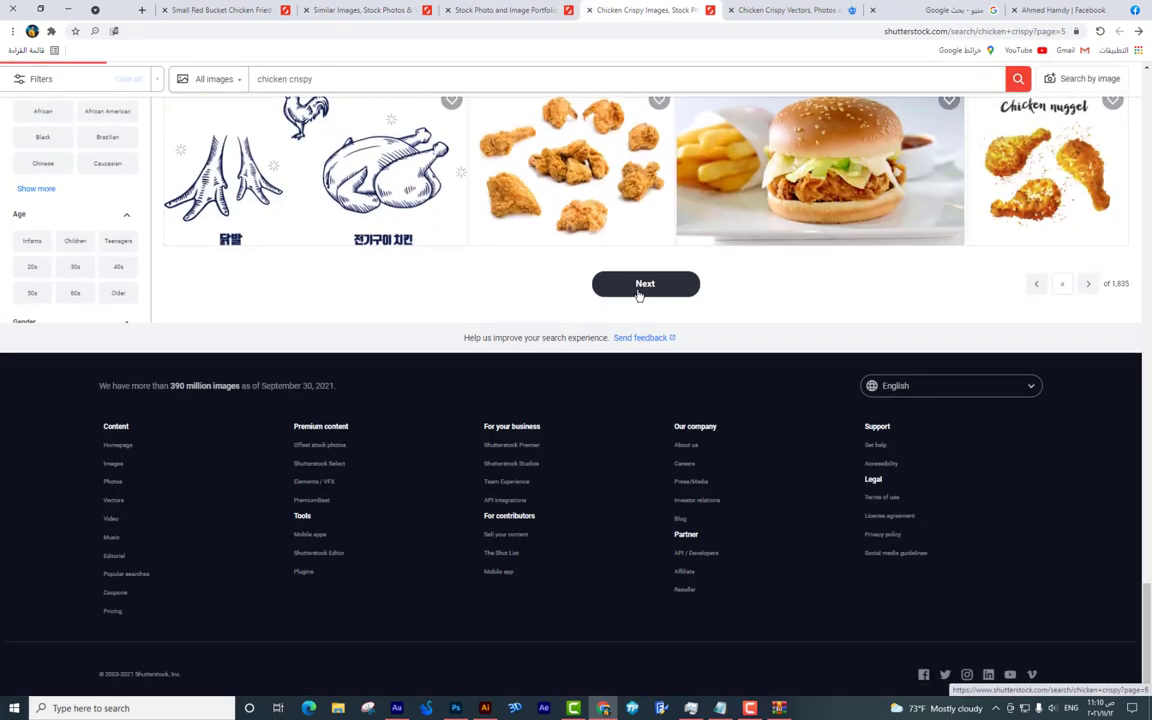
Scroll the 'chicken crispy' results through page 6, then move to the Freepik results.
{"action": "scroll", "coordinate": [638, 294], "scroll_direction": "down", "scroll_amount": 5}
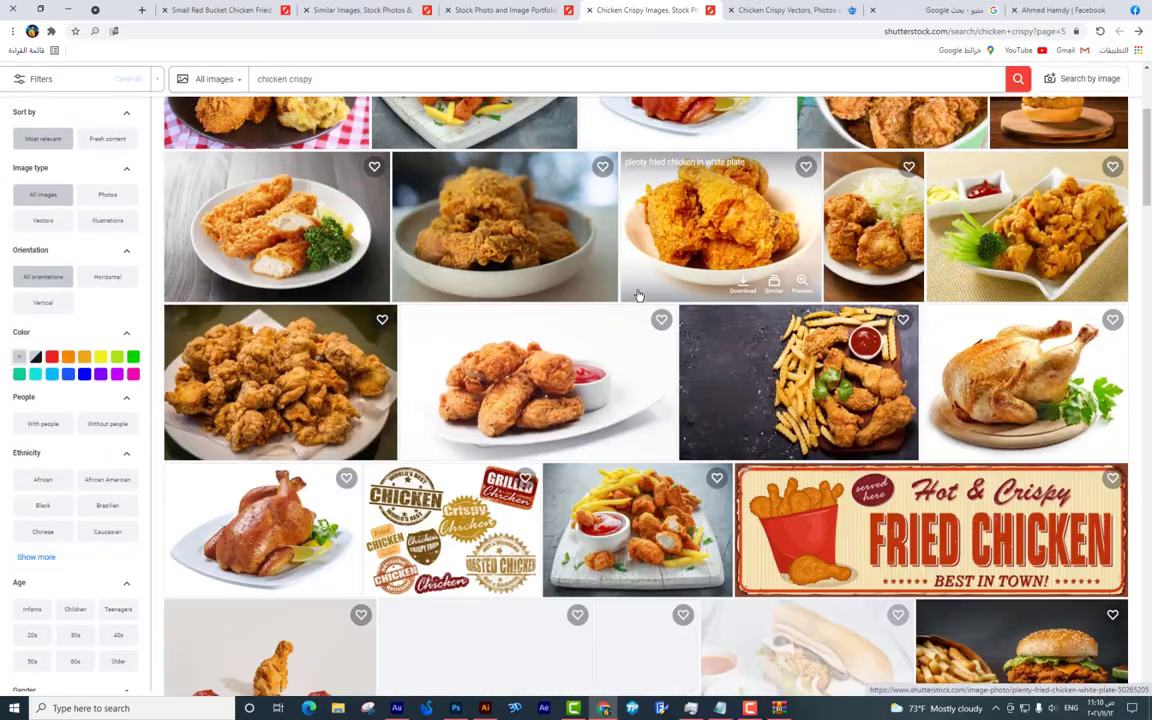
{"action": "scroll", "coordinate": [638, 294], "scroll_direction": "down", "scroll_amount": 5}
{"action": "scroll", "coordinate": [638, 294], "scroll_direction": "down", "scroll_amount": 6}
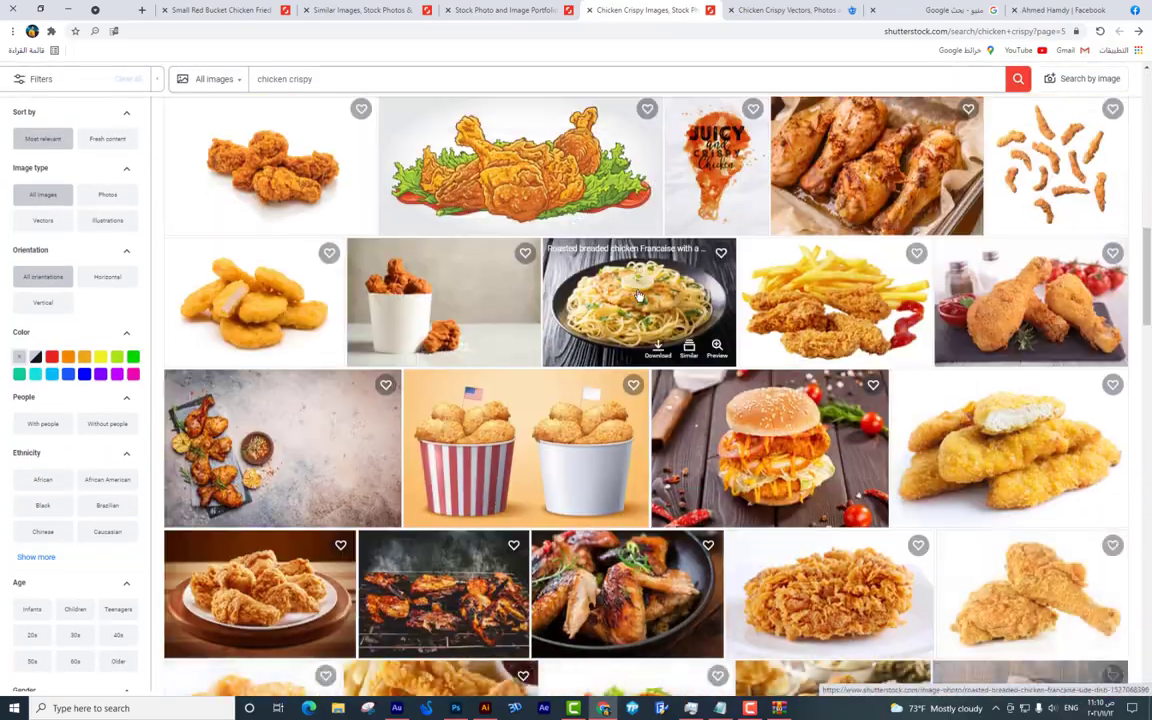
{"action": "scroll", "coordinate": [638, 294], "scroll_direction": "down", "scroll_amount": 12}
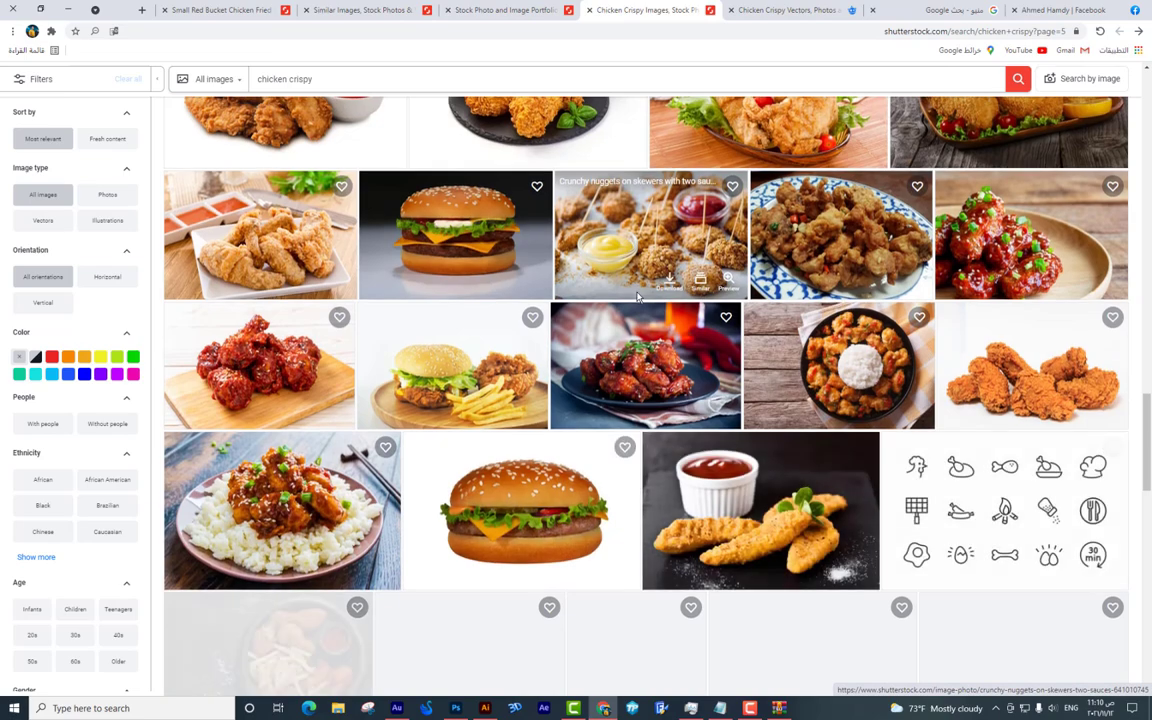
{"action": "scroll", "coordinate": [638, 294], "scroll_direction": "down", "scroll_amount": 12}
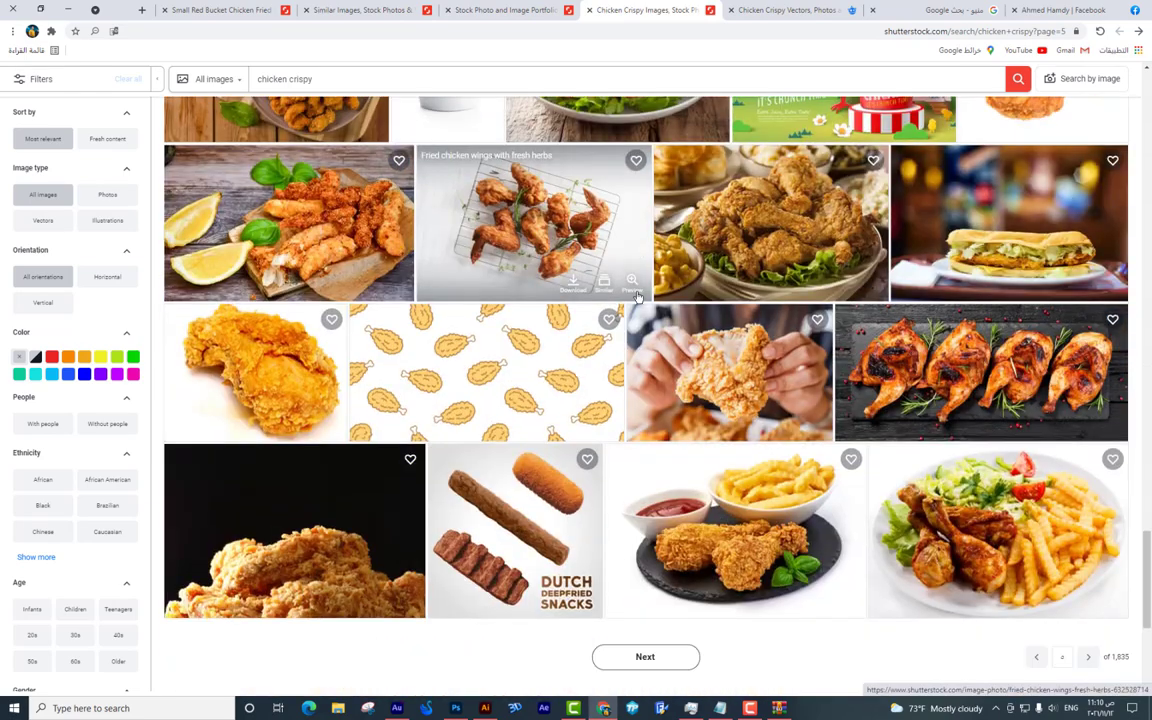
{"action": "scroll", "coordinate": [638, 294], "scroll_direction": "down", "scroll_amount": 3}
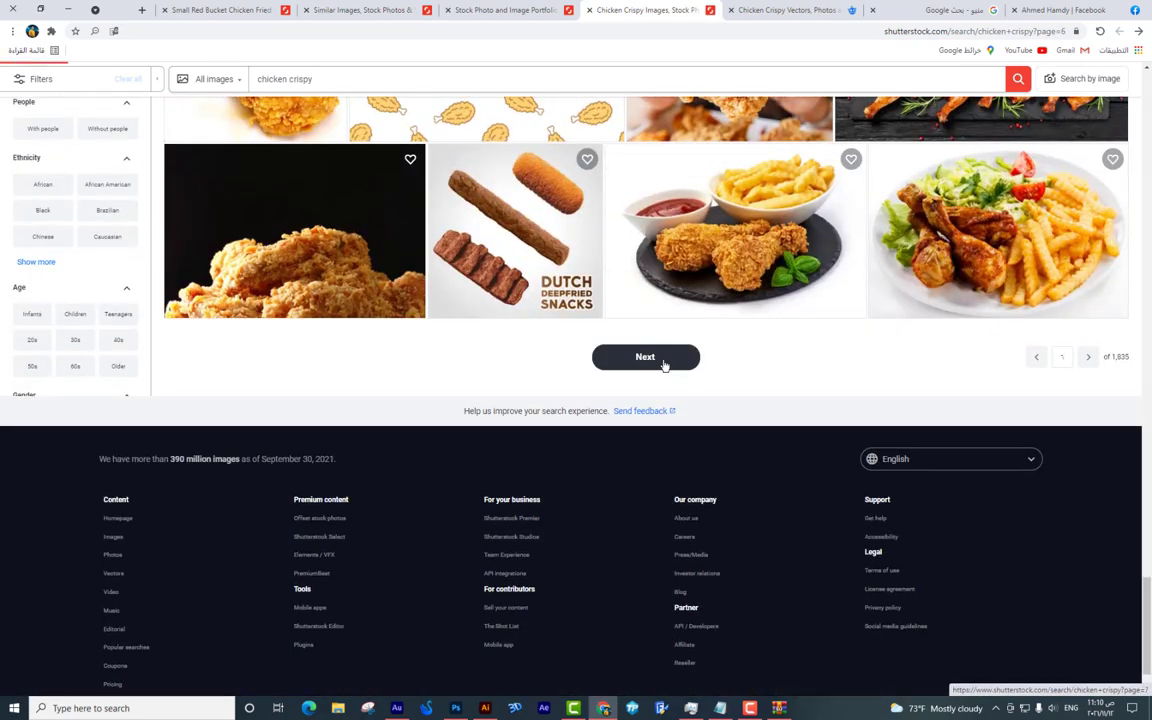
{"action": "scroll", "coordinate": [605, 193], "scroll_direction": "down", "scroll_amount": 5}
{"action": "scroll", "coordinate": [608, 193], "scroll_direction": "down", "scroll_amount": 9}
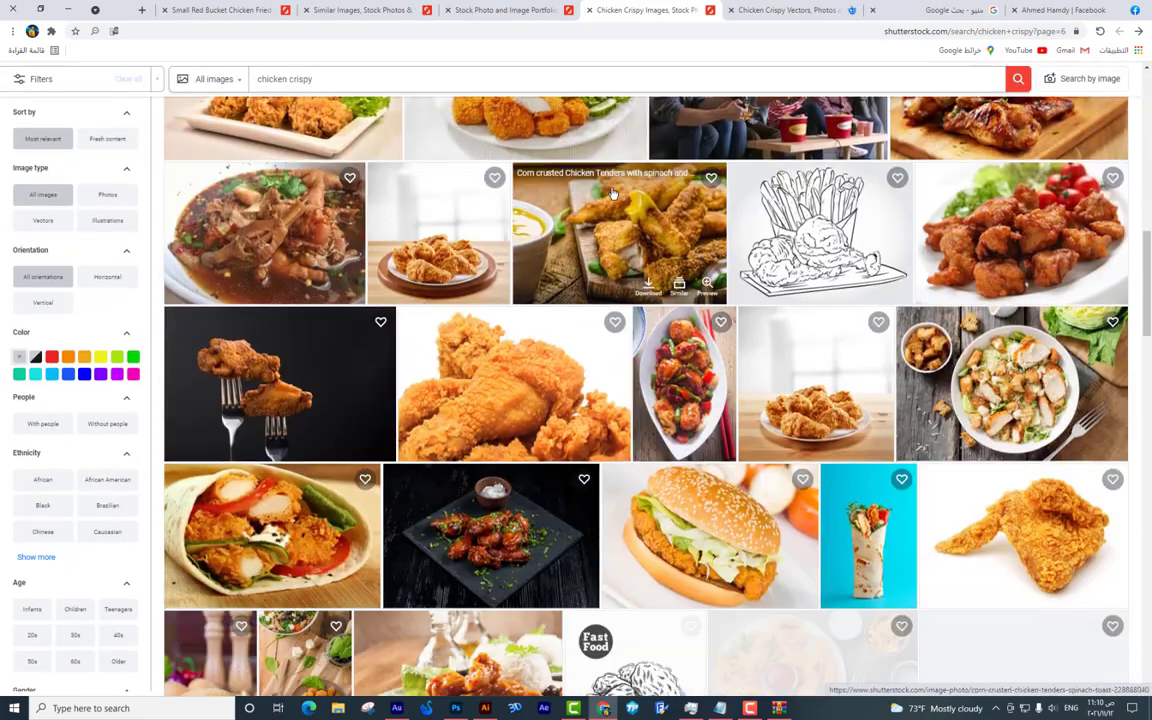
{"action": "scroll", "coordinate": [612, 193], "scroll_direction": "down", "scroll_amount": 10}
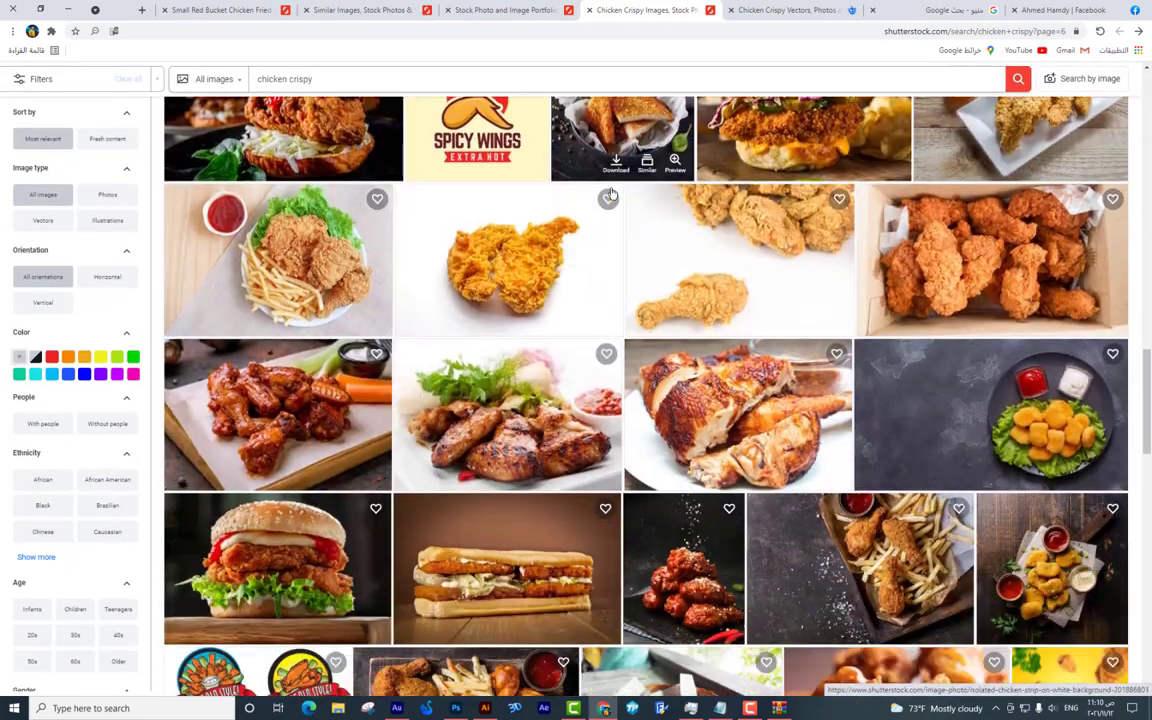
{"action": "scroll", "coordinate": [612, 193], "scroll_direction": "down", "scroll_amount": 10}
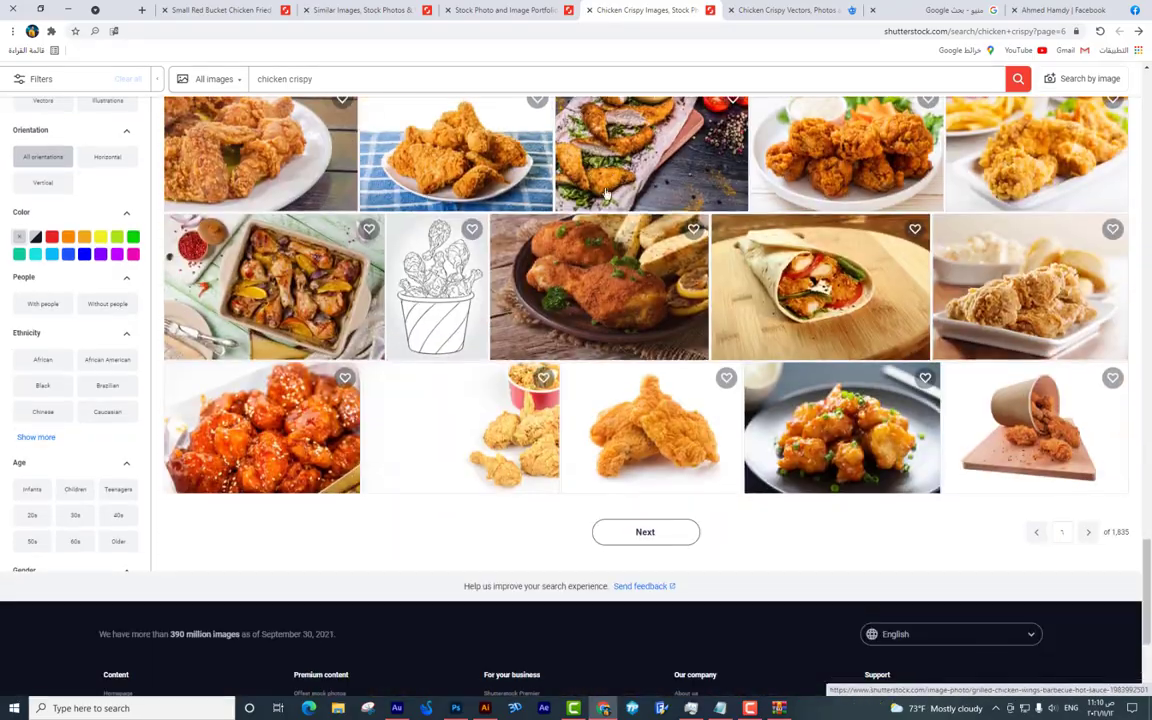
{"action": "left_click", "coordinate": [407, 7]}
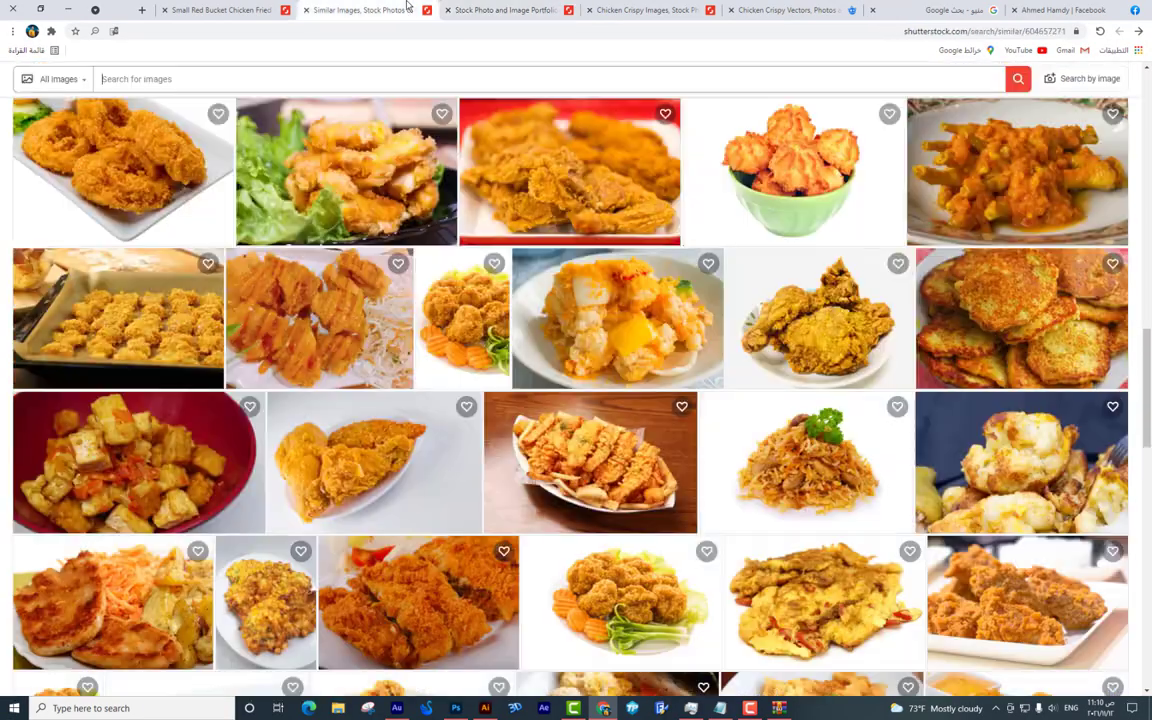
{"action": "left_click", "coordinate": [275, 7]}
Browse Freepik's 'chicken crispy' results, restarting the search from page 1.
{"action": "left_click", "coordinate": [790, 10]}
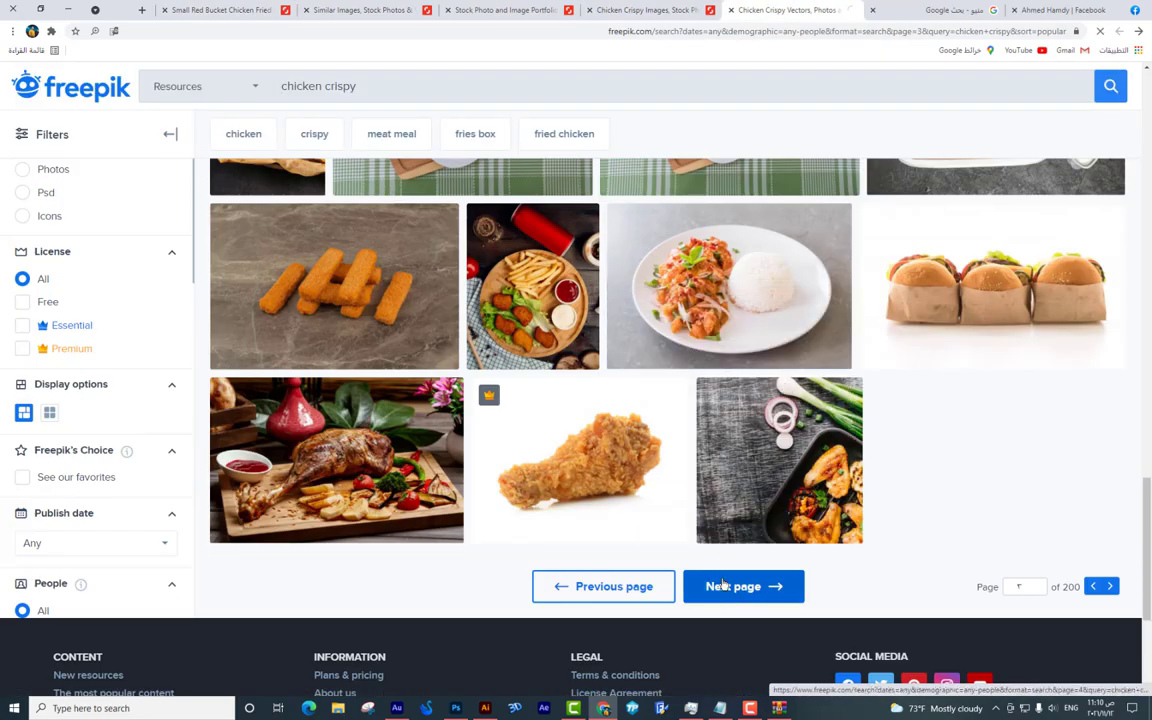
{"action": "left_click", "coordinate": [723, 586]}
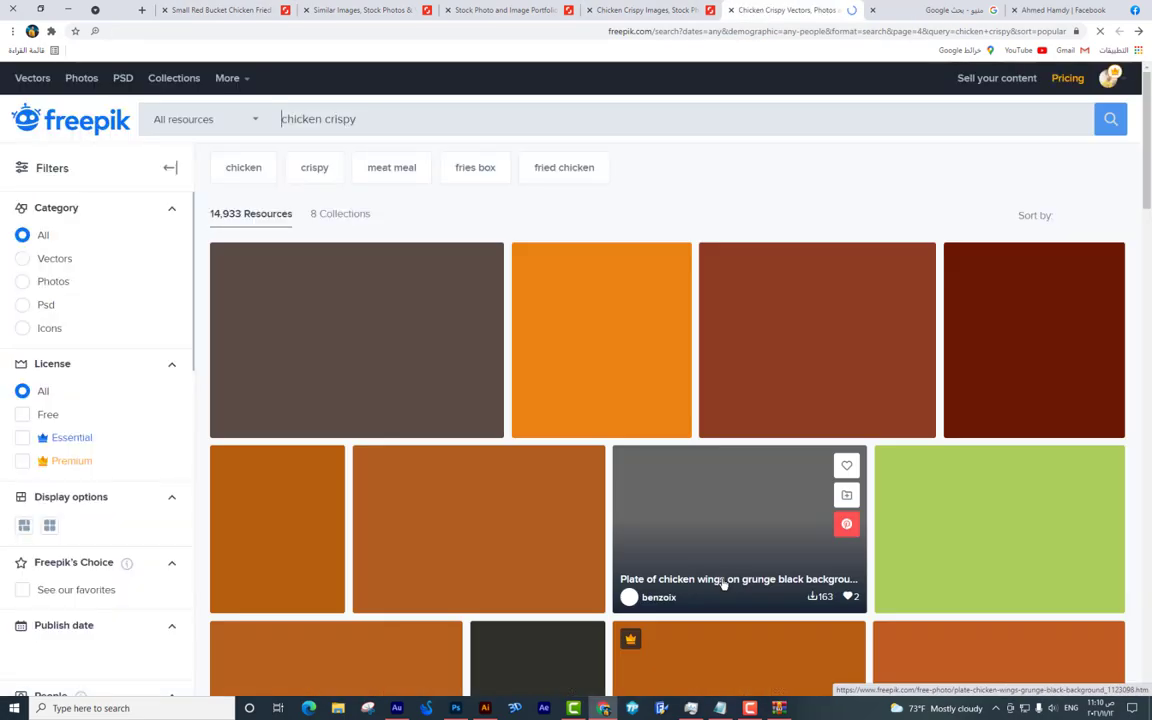
{"action": "scroll", "coordinate": [723, 586], "scroll_direction": "down", "scroll_amount": 5}
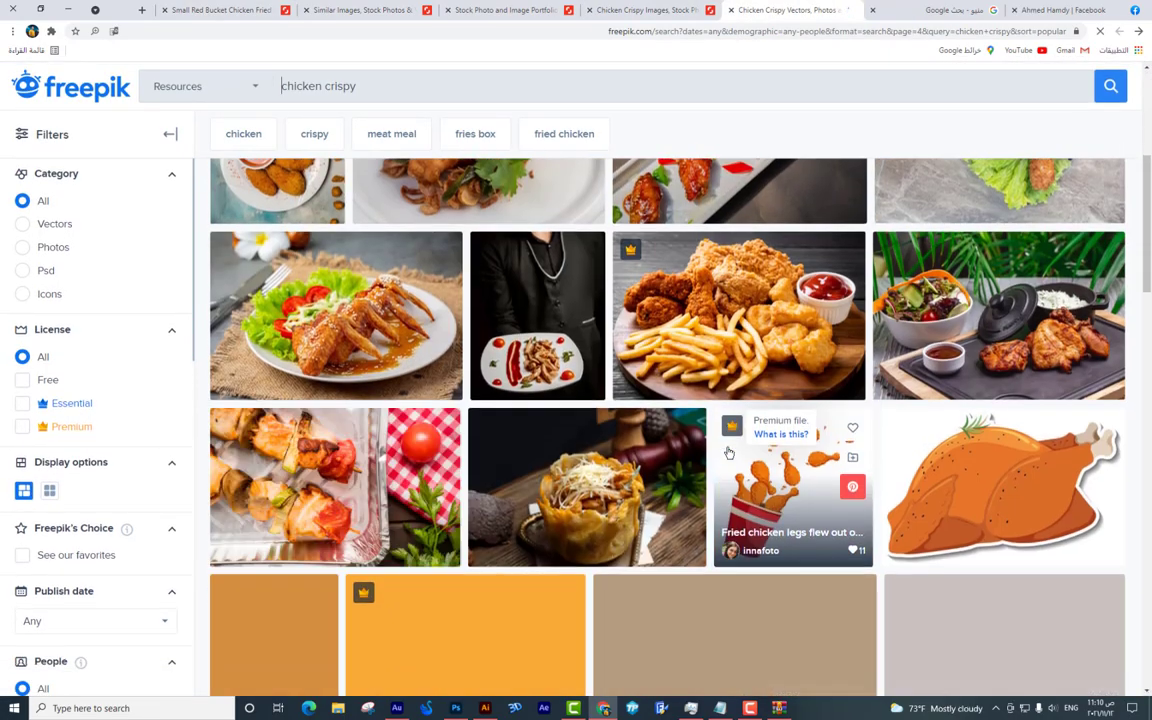
{"action": "scroll", "coordinate": [728, 453], "scroll_direction": "down", "scroll_amount": 10}
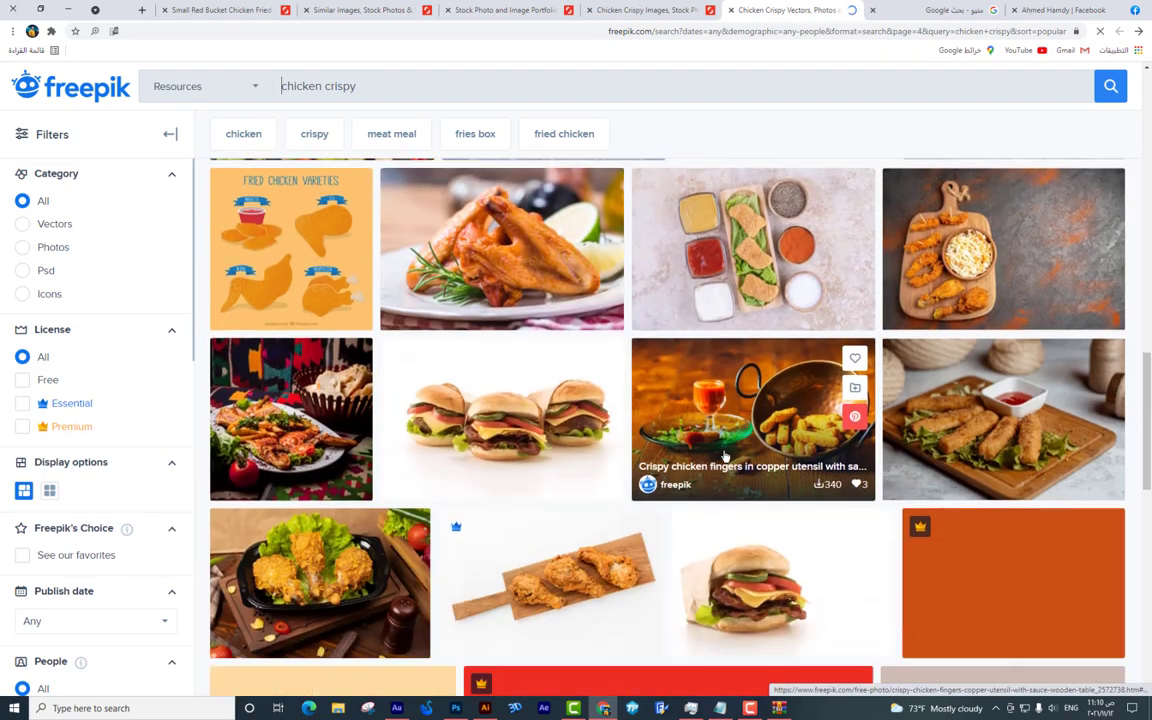
{"action": "scroll", "coordinate": [725, 455], "scroll_direction": "down", "scroll_amount": 6}
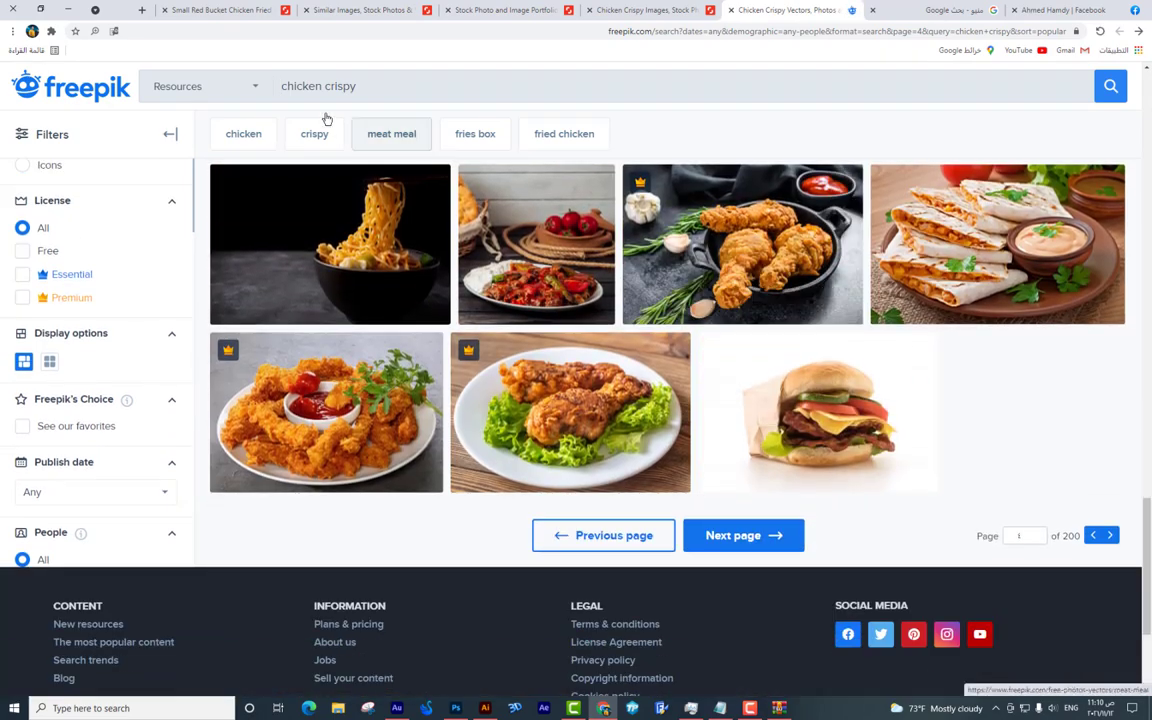
{"action": "left_click", "coordinate": [1110, 88]}
{"action": "scroll", "coordinate": [555, 266], "scroll_direction": "down", "scroll_amount": 8}
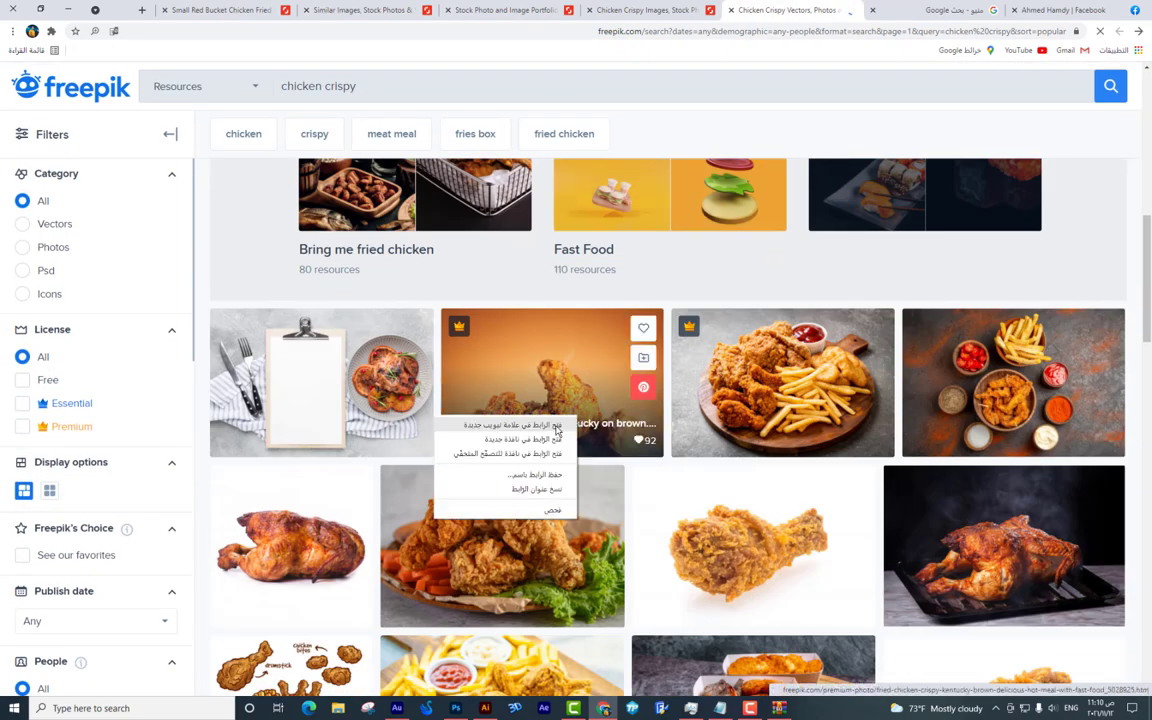
Download the 'Fried chicken or crispy kentucky isolated' premium photo as a JPG.
{"action": "left_click", "coordinate": [557, 425]}
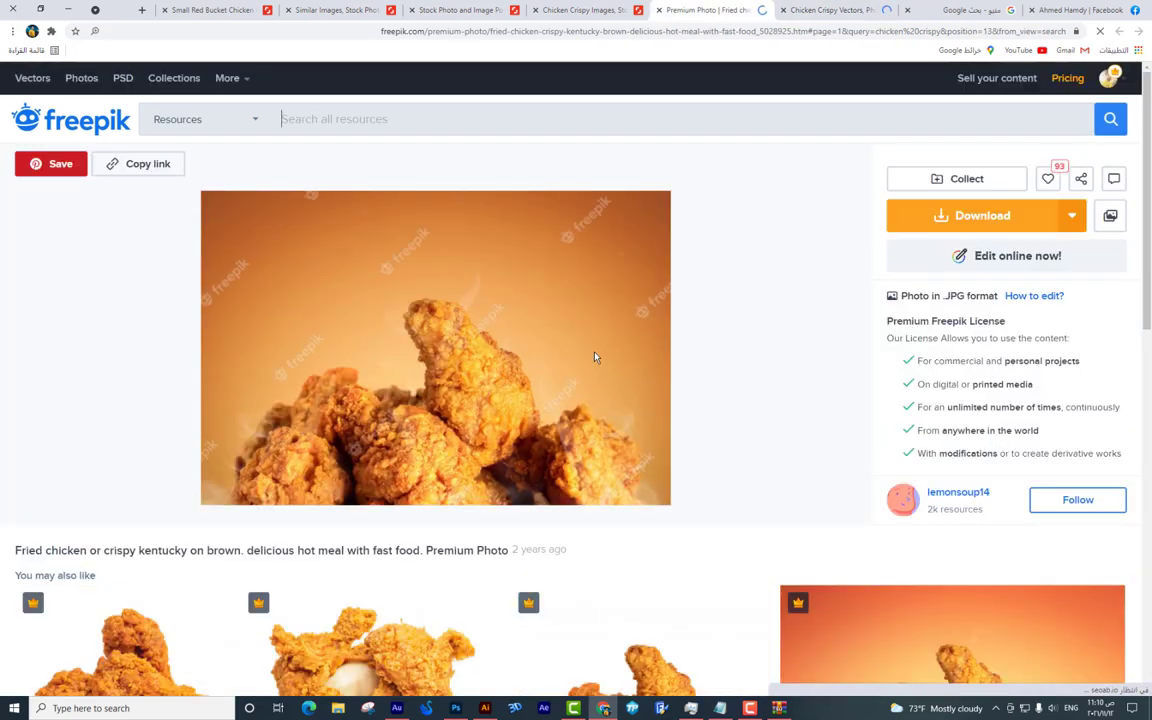
{"action": "scroll", "coordinate": [605, 348], "scroll_direction": "down", "scroll_amount": 5}
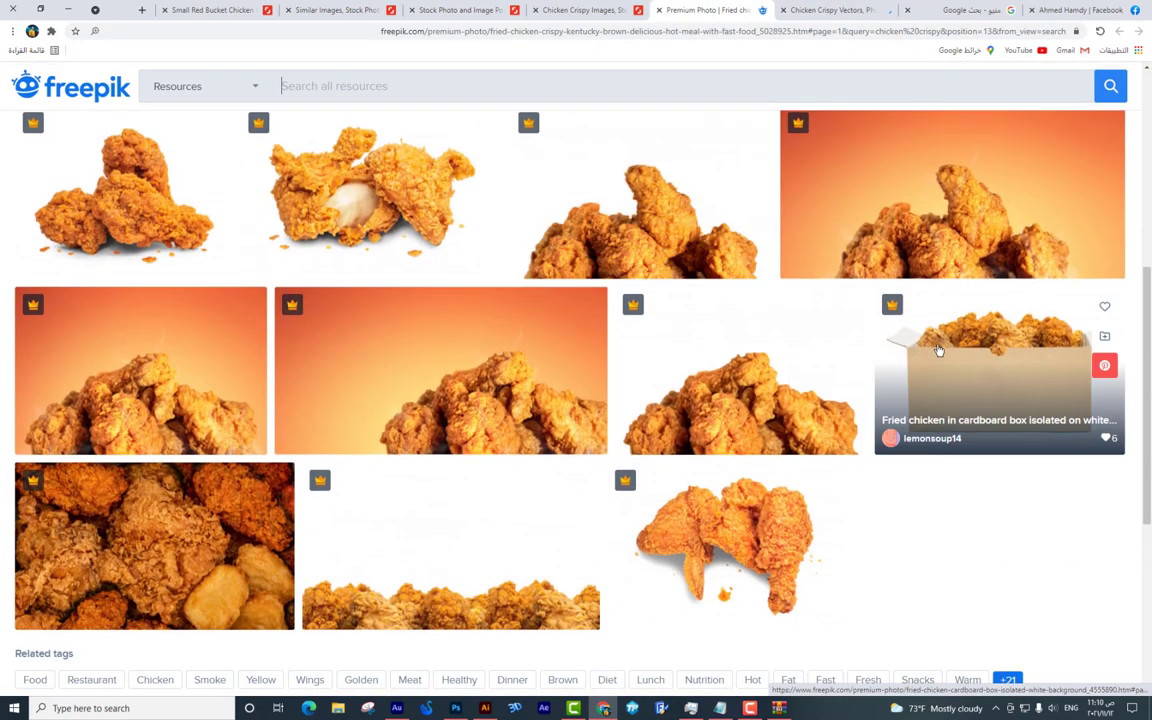
{"action": "scroll", "coordinate": [733, 291], "scroll_direction": "up", "scroll_amount": 5}
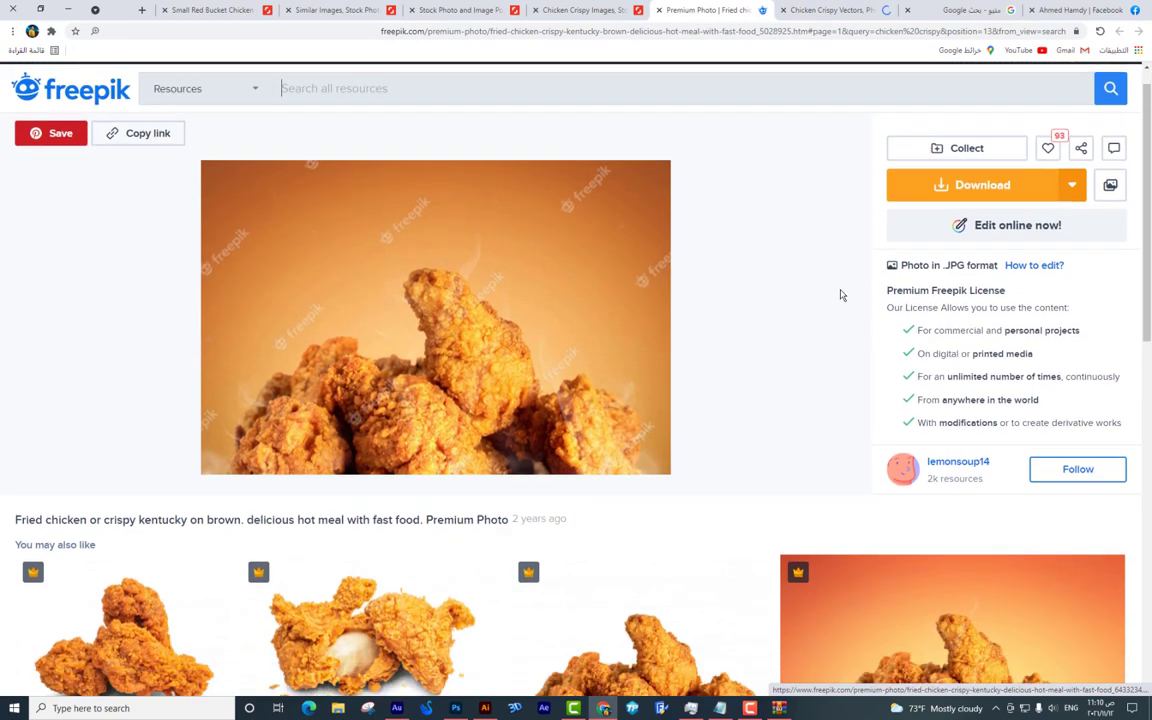
{"action": "scroll", "coordinate": [841, 295], "scroll_direction": "down", "scroll_amount": 3}
{"action": "left_click", "coordinate": [663, 393]}
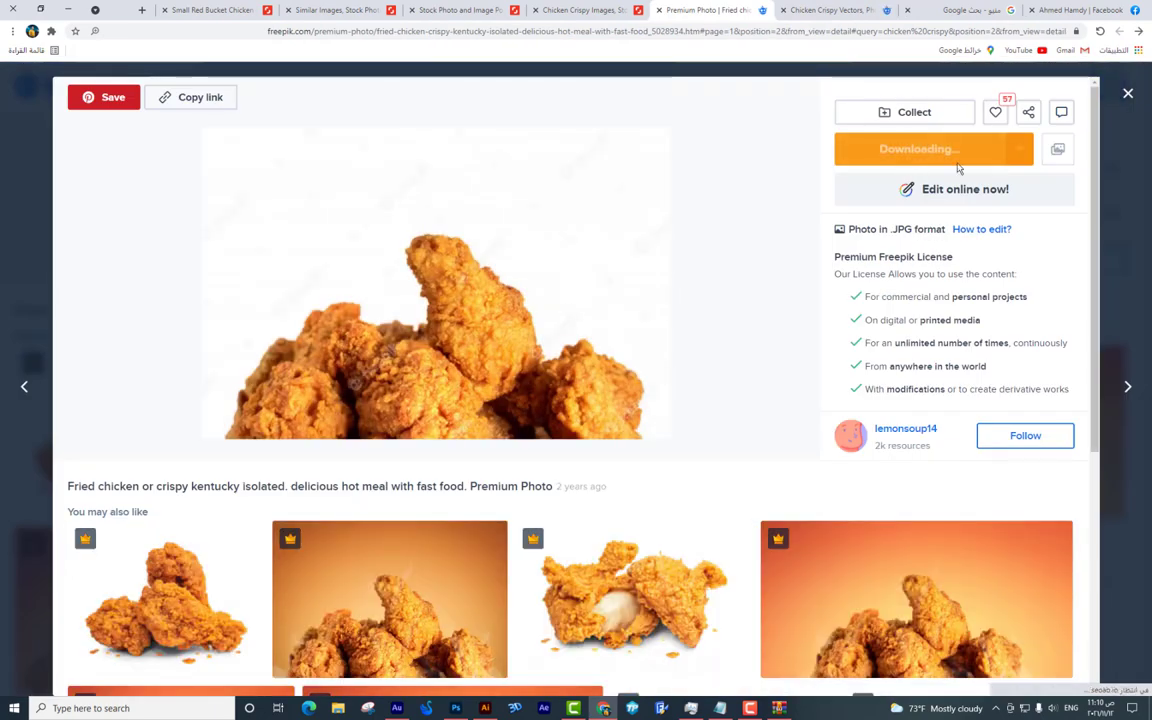
{"action": "scroll", "coordinate": [930, 270], "scroll_direction": "down", "scroll_amount": 3}
{"action": "scroll", "coordinate": [965, 200], "scroll_direction": "up", "scroll_amount": 3}
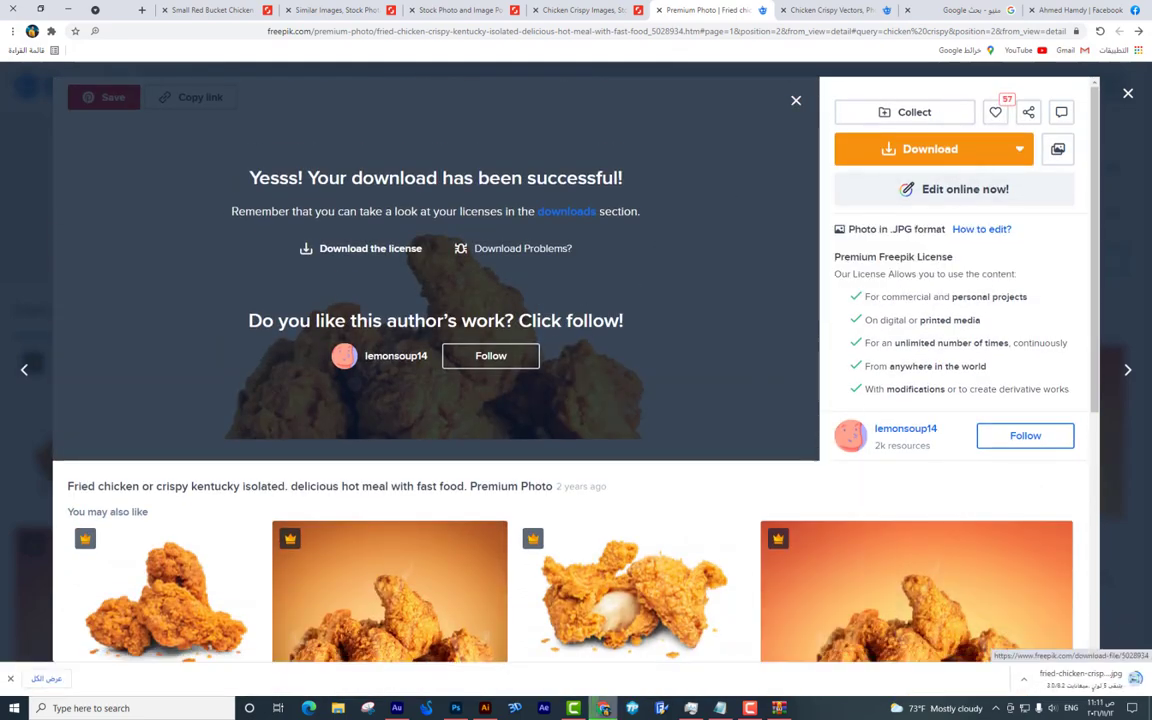
{"action": "left_click", "coordinate": [1097, 98]}
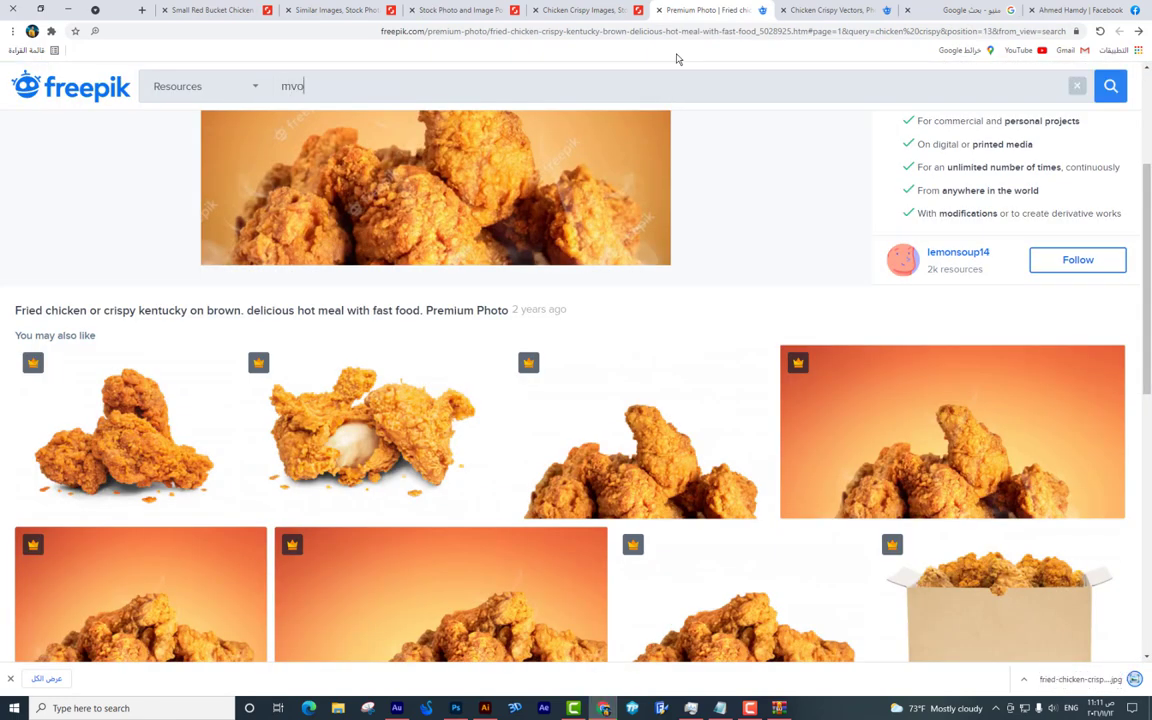
Search Freepik for 'mockup box' and go to page 2 of the results.
{"action": "type", "text": "moc"}
{"action": "type", "text": "ko"}
{"action": "type", "text": "p box"}
{"action": "key", "text": "Return"}
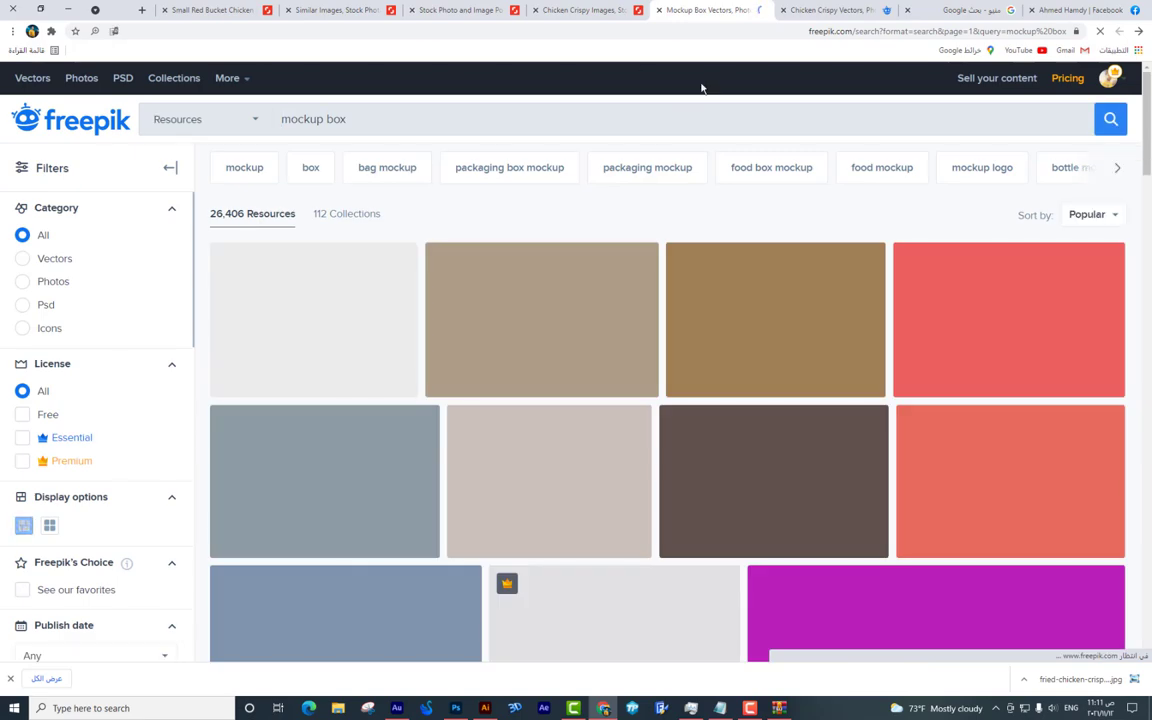
{"action": "scroll", "coordinate": [698, 152], "scroll_direction": "down", "scroll_amount": 10}
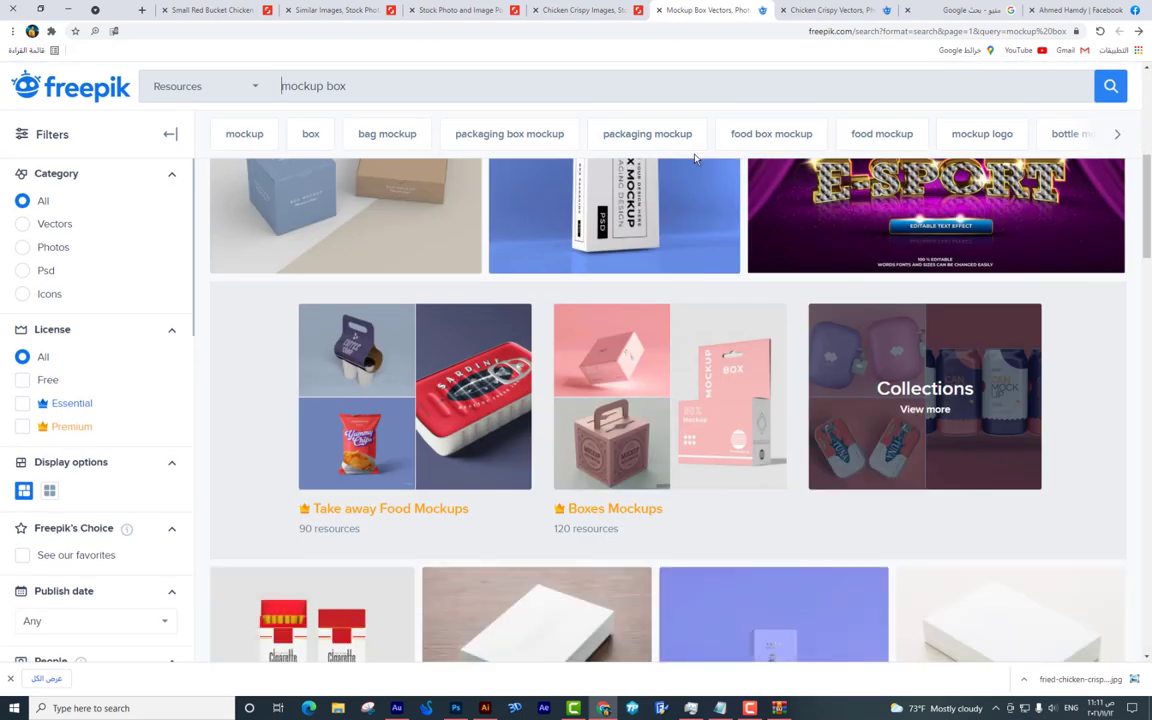
{"action": "scroll", "coordinate": [693, 158], "scroll_direction": "down", "scroll_amount": 10}
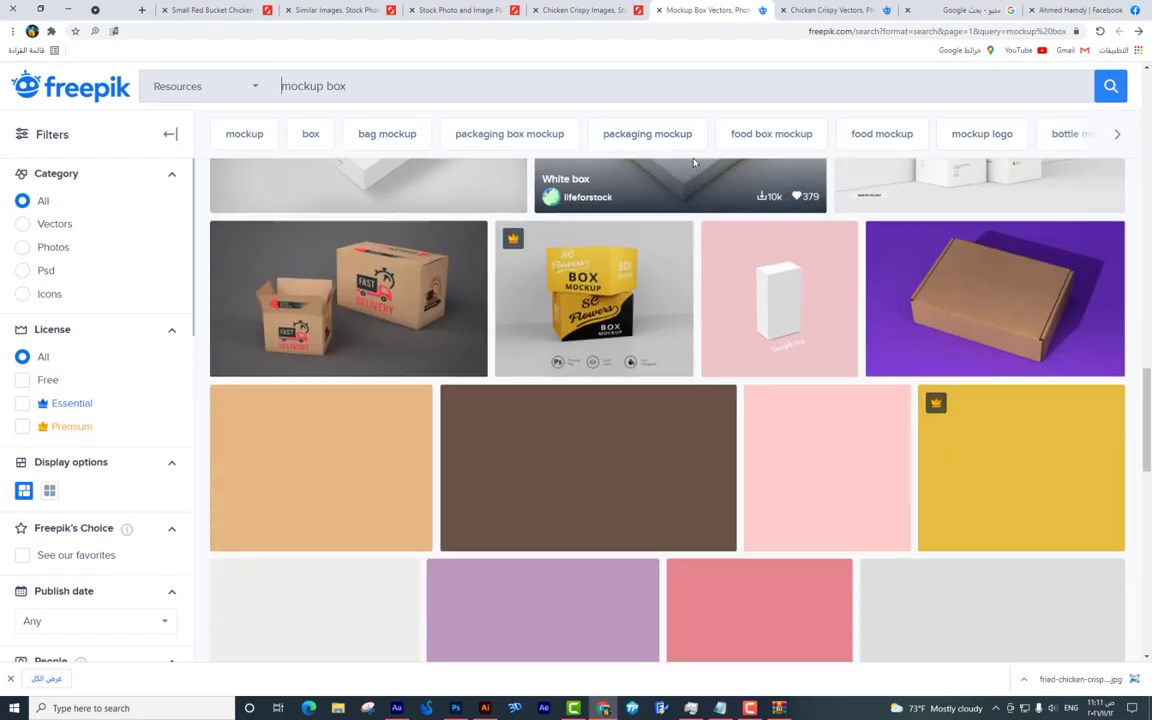
{"action": "scroll", "coordinate": [720, 380], "scroll_direction": "down", "scroll_amount": 5}
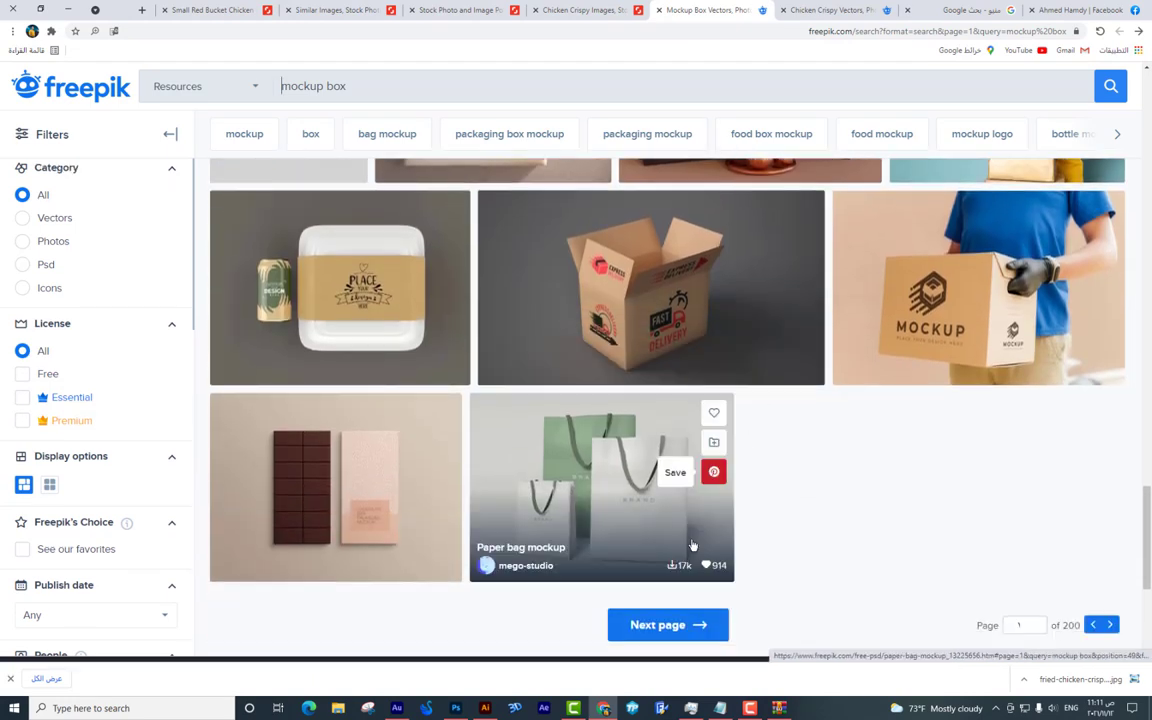
{"action": "left_click", "coordinate": [666, 626]}
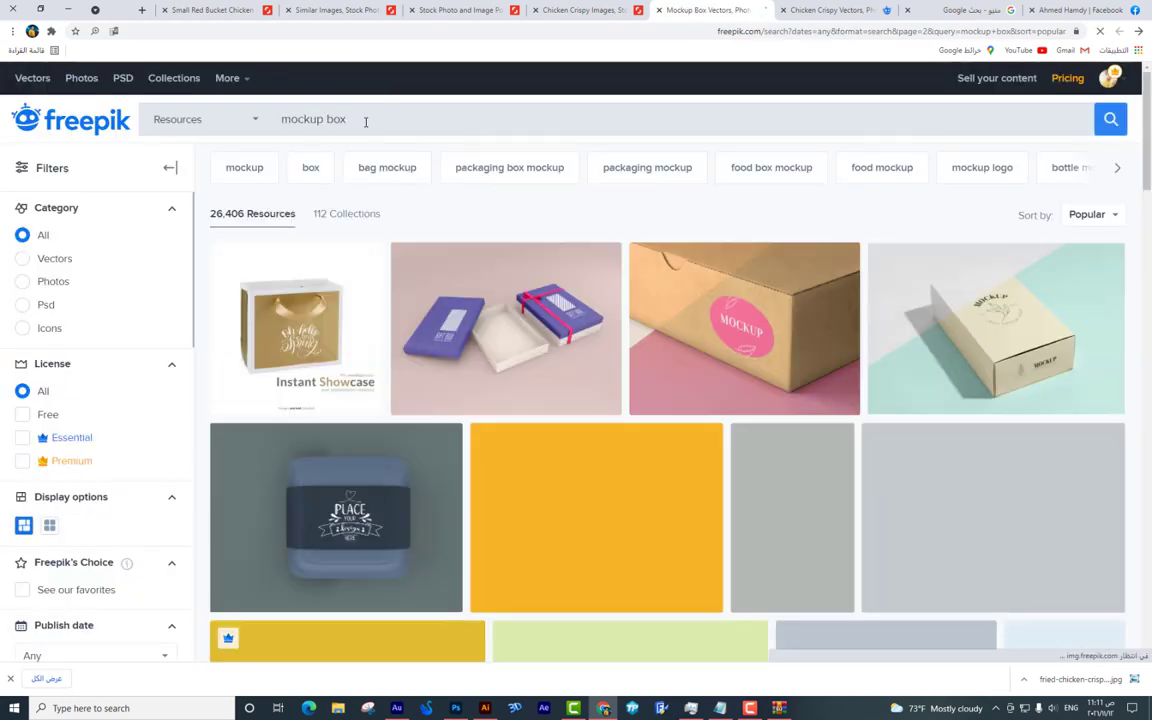
{"action": "scroll", "coordinate": [386, 131], "scroll_direction": "down", "scroll_amount": 15}
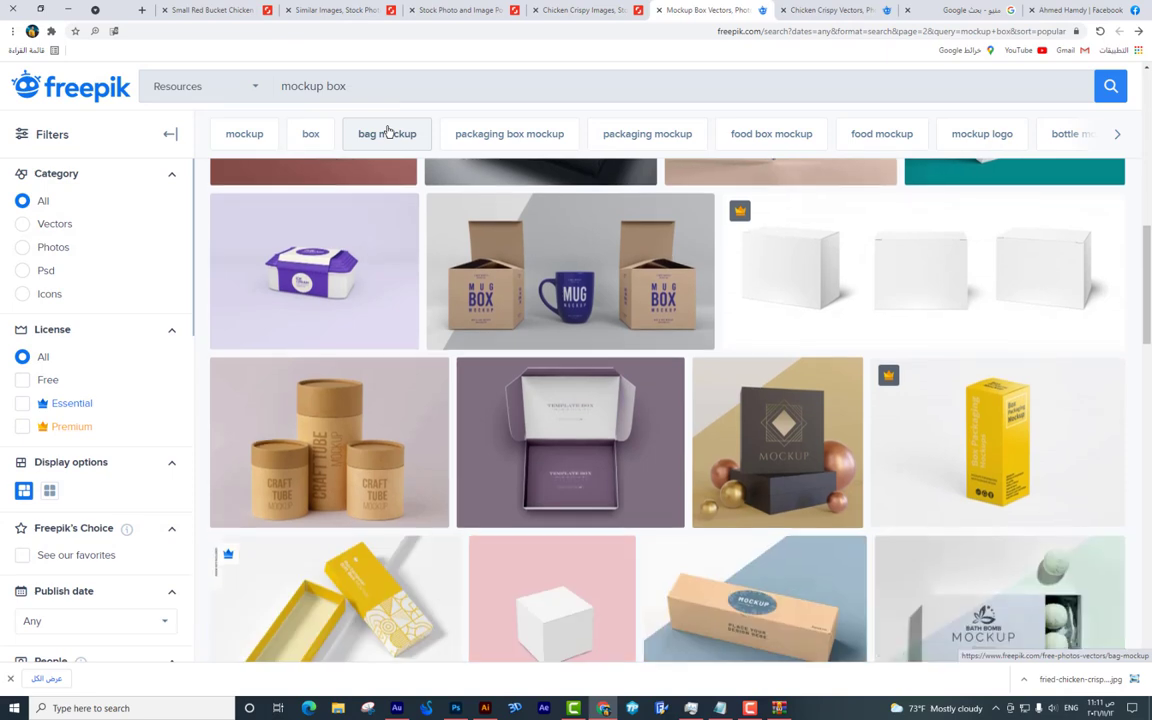
{"action": "scroll", "coordinate": [388, 131], "scroll_direction": "down", "scroll_amount": 10}
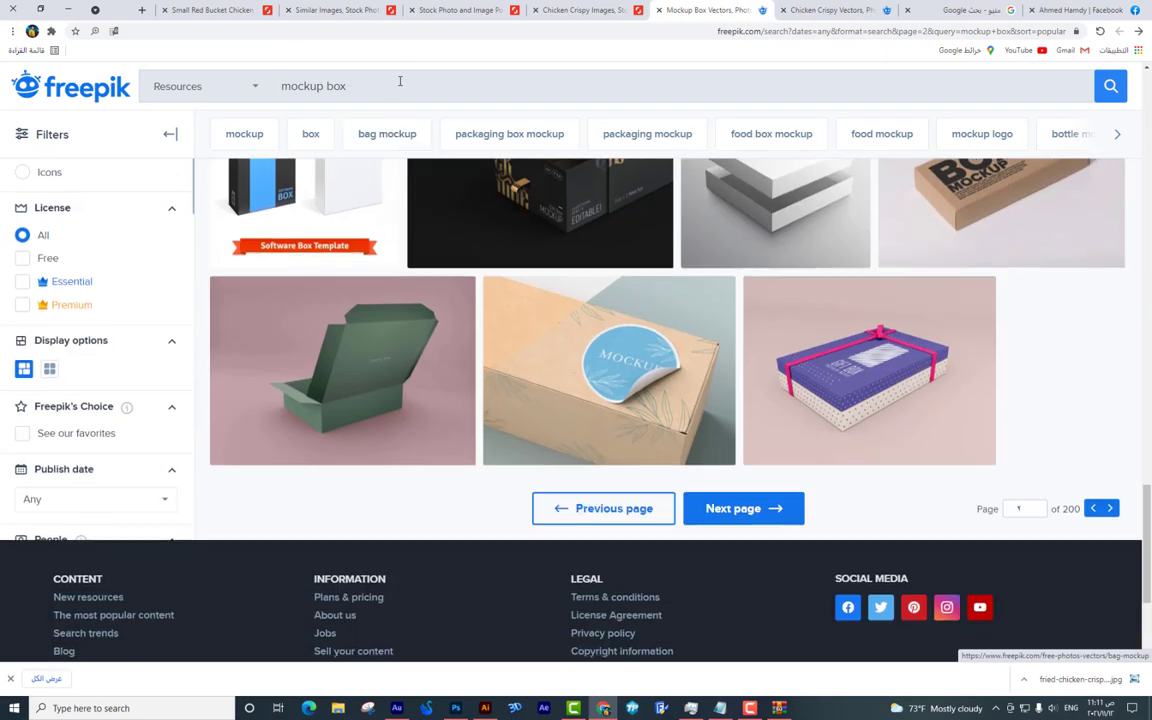
Search Freepik for 'mockup plastic' and go to results page 2.
{"action": "left_click", "coordinate": [322, 75]}
{"action": "type", "text": "mockup plastic"}
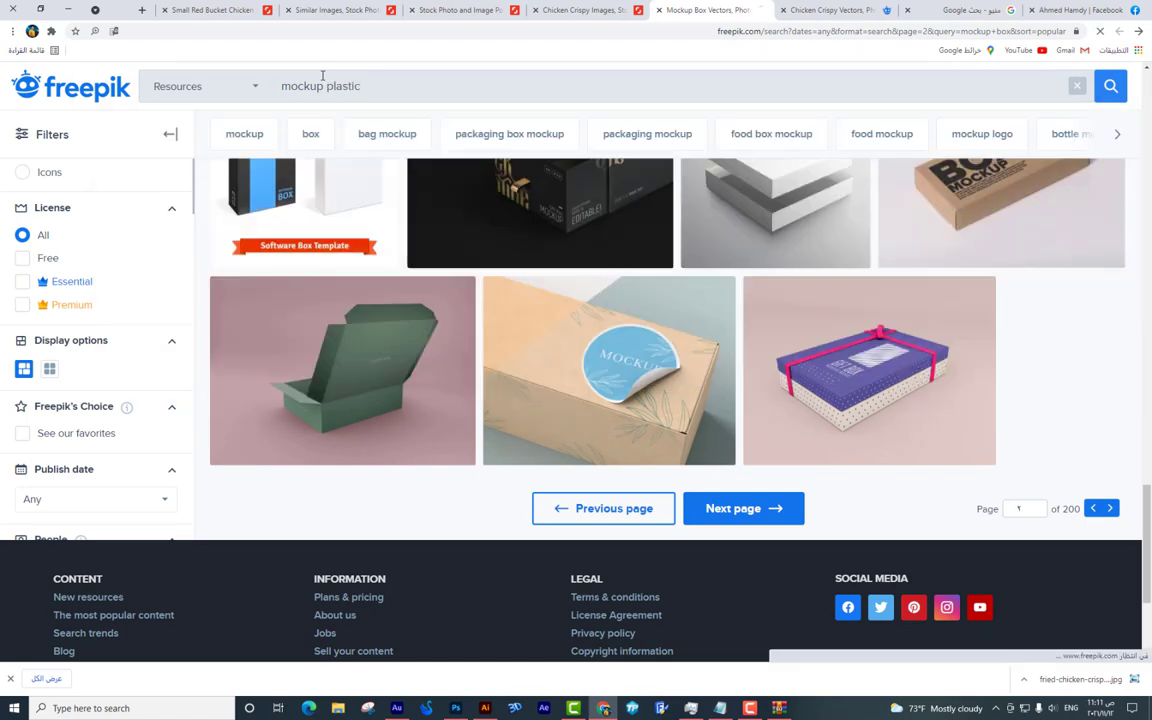
{"action": "key", "text": "Return"}
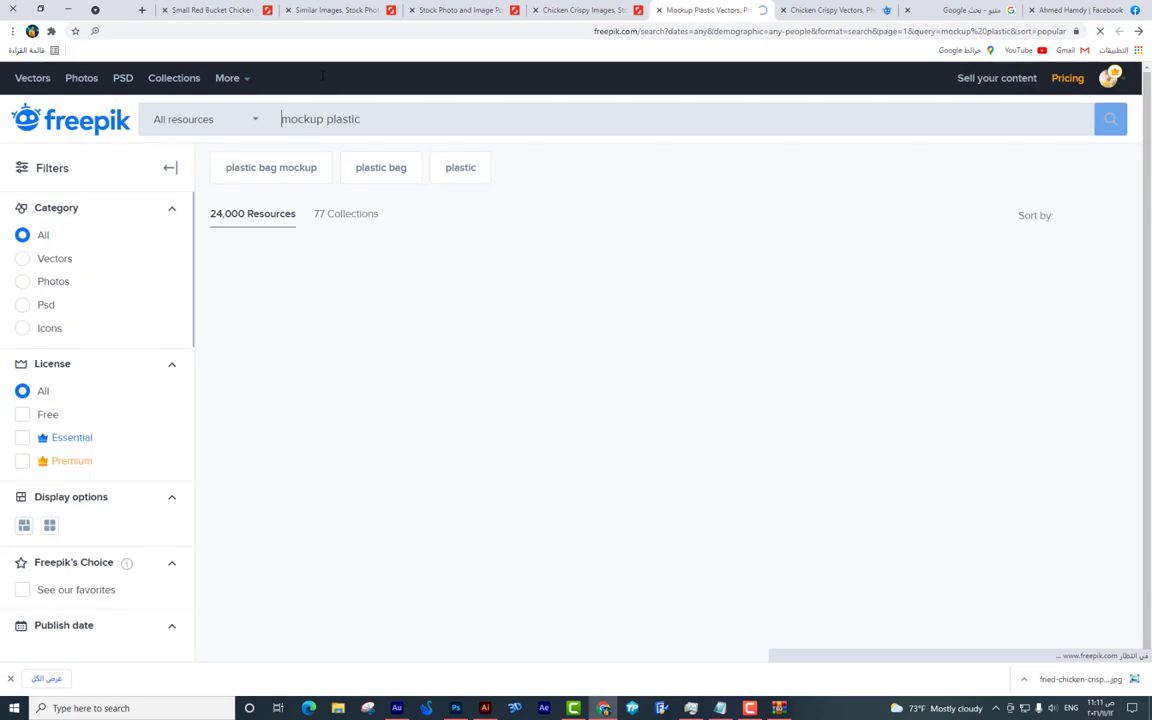
{"action": "scroll", "coordinate": [459, 204], "scroll_direction": "down", "scroll_amount": 10}
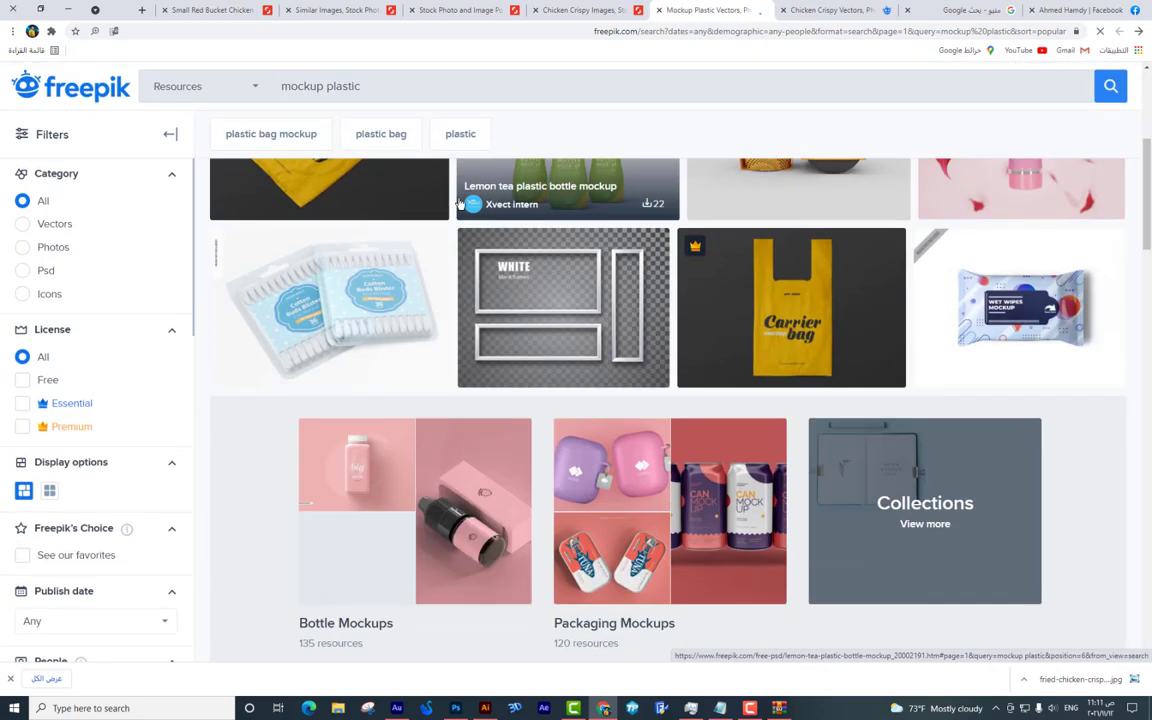
{"action": "scroll", "coordinate": [459, 204], "scroll_direction": "down", "scroll_amount": 10}
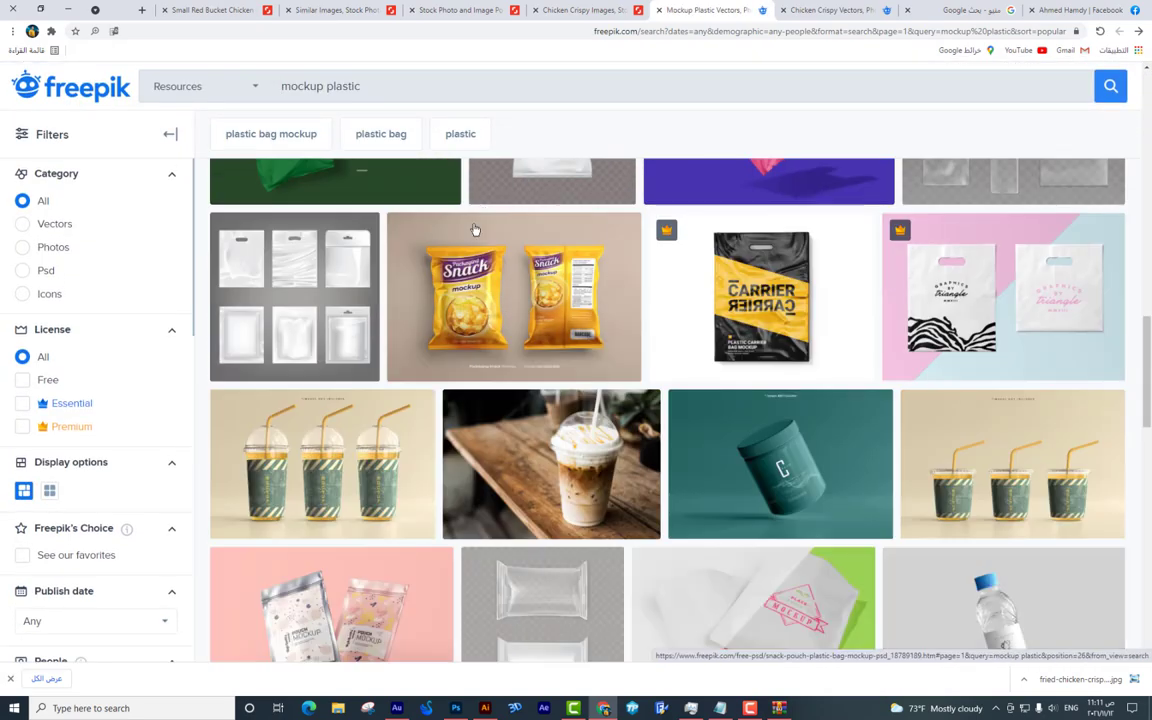
{"action": "scroll", "coordinate": [479, 245], "scroll_direction": "down", "scroll_amount": 5}
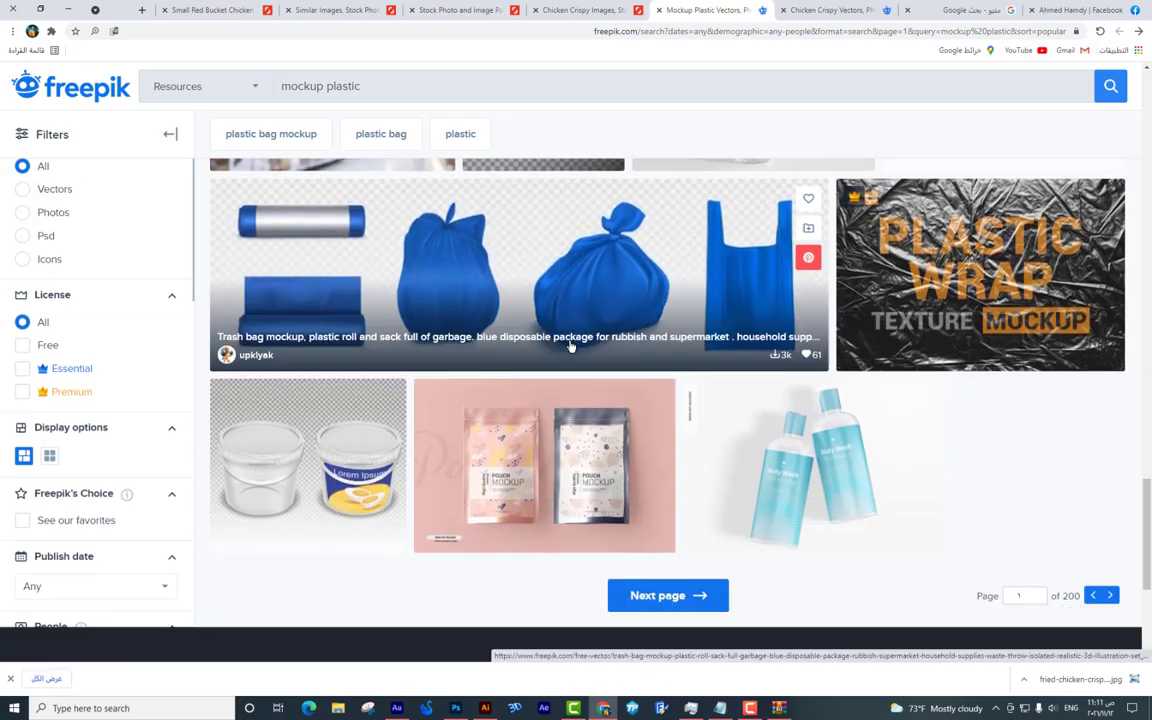
{"action": "left_click", "coordinate": [668, 396]}
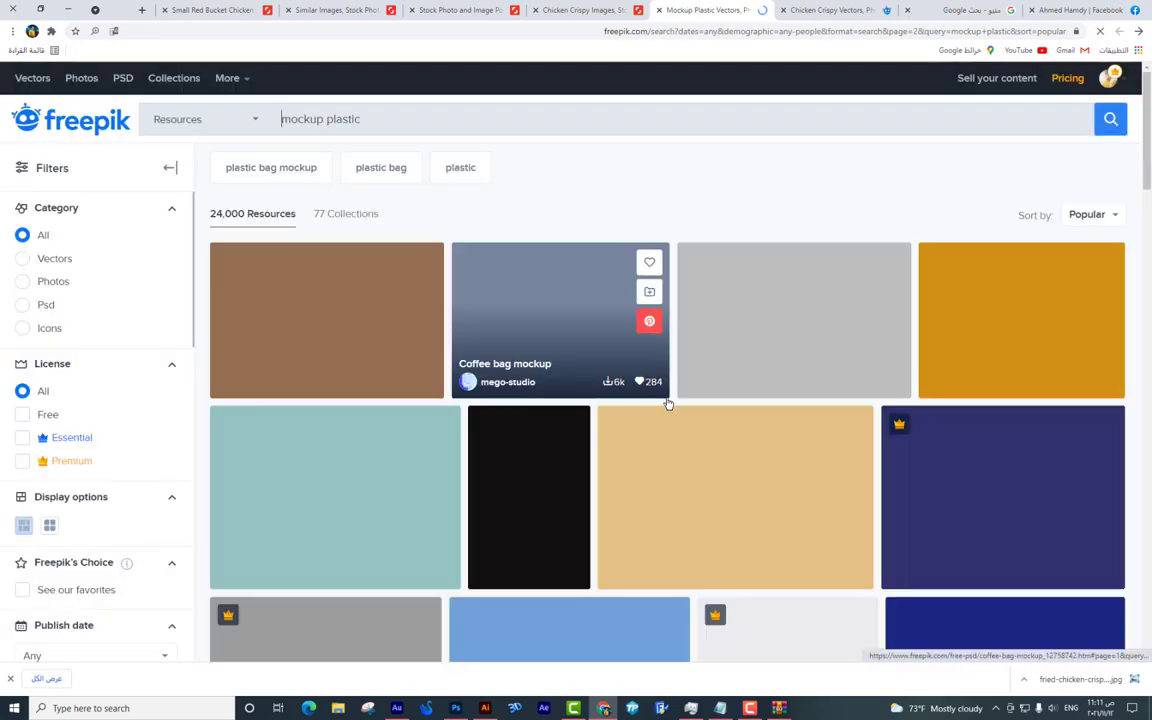
Page onward through the plastic mockup results to page 4.
{"action": "scroll", "coordinate": [630, 327], "scroll_direction": "down", "scroll_amount": 3}
{"action": "scroll", "coordinate": [630, 327], "scroll_direction": "down", "scroll_amount": 8}
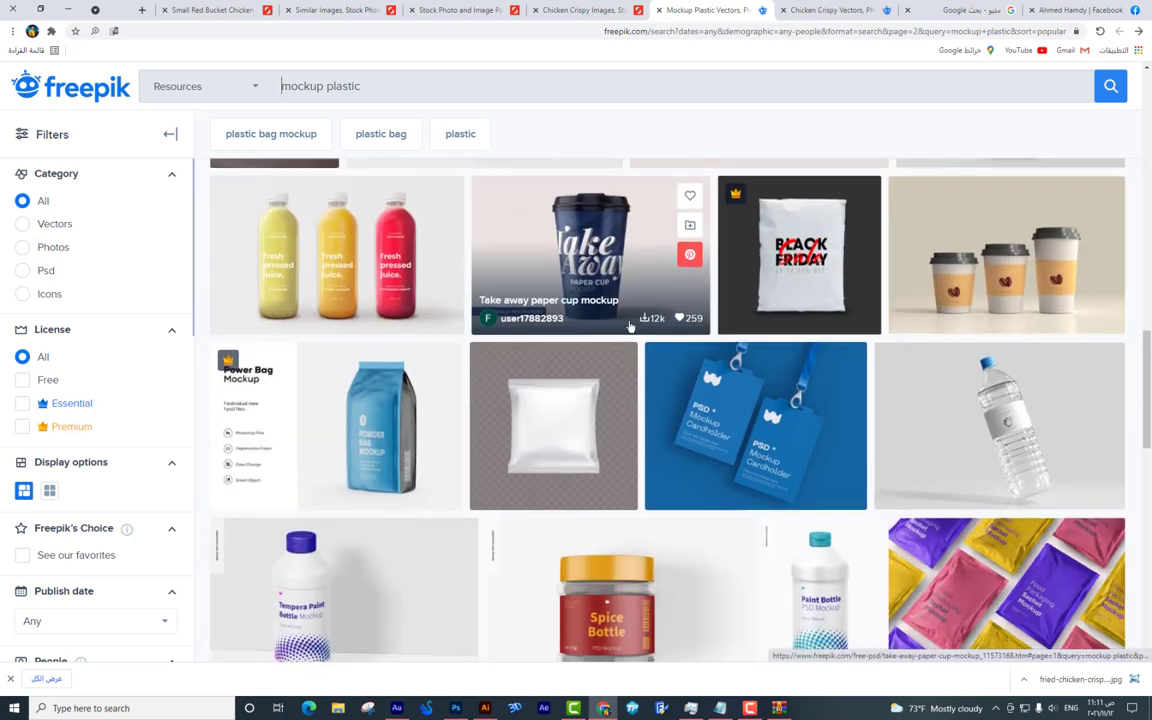
{"action": "scroll", "coordinate": [630, 327], "scroll_direction": "down", "scroll_amount": 7}
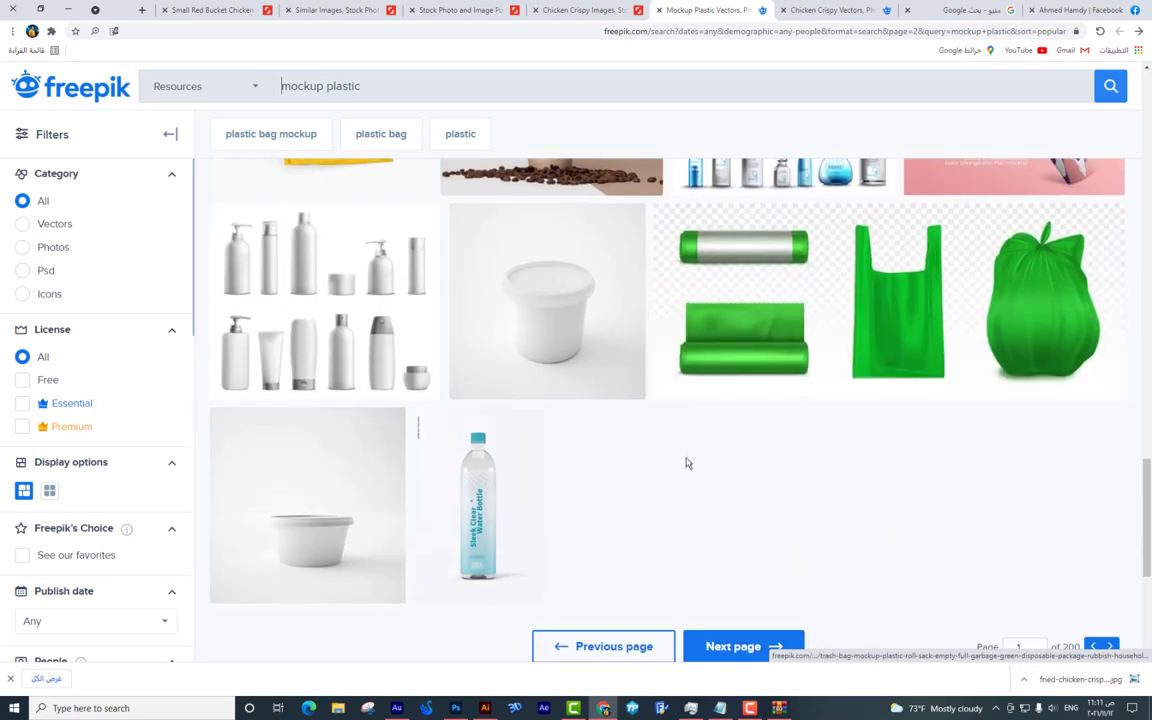
{"action": "scroll", "coordinate": [686, 449], "scroll_direction": "down", "scroll_amount": 2}
{"action": "left_click", "coordinate": [786, 477]}
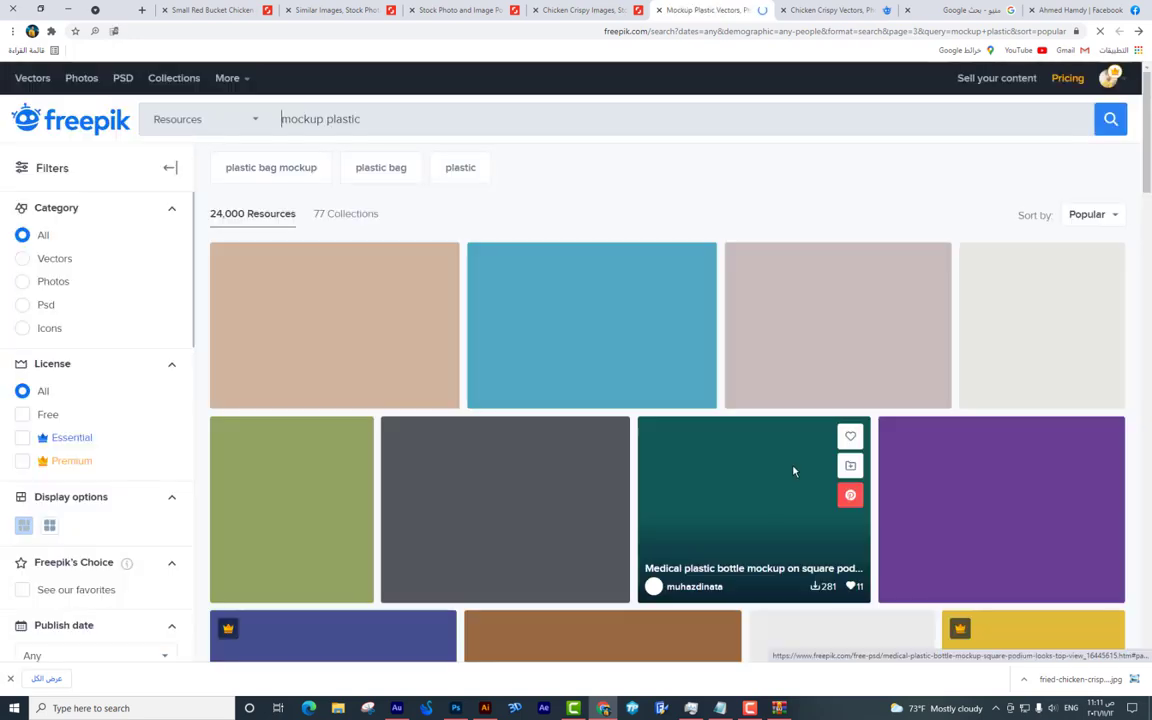
{"action": "scroll", "coordinate": [907, 340], "scroll_direction": "down", "scroll_amount": 3}
{"action": "scroll", "coordinate": [907, 340], "scroll_direction": "down", "scroll_amount": 12}
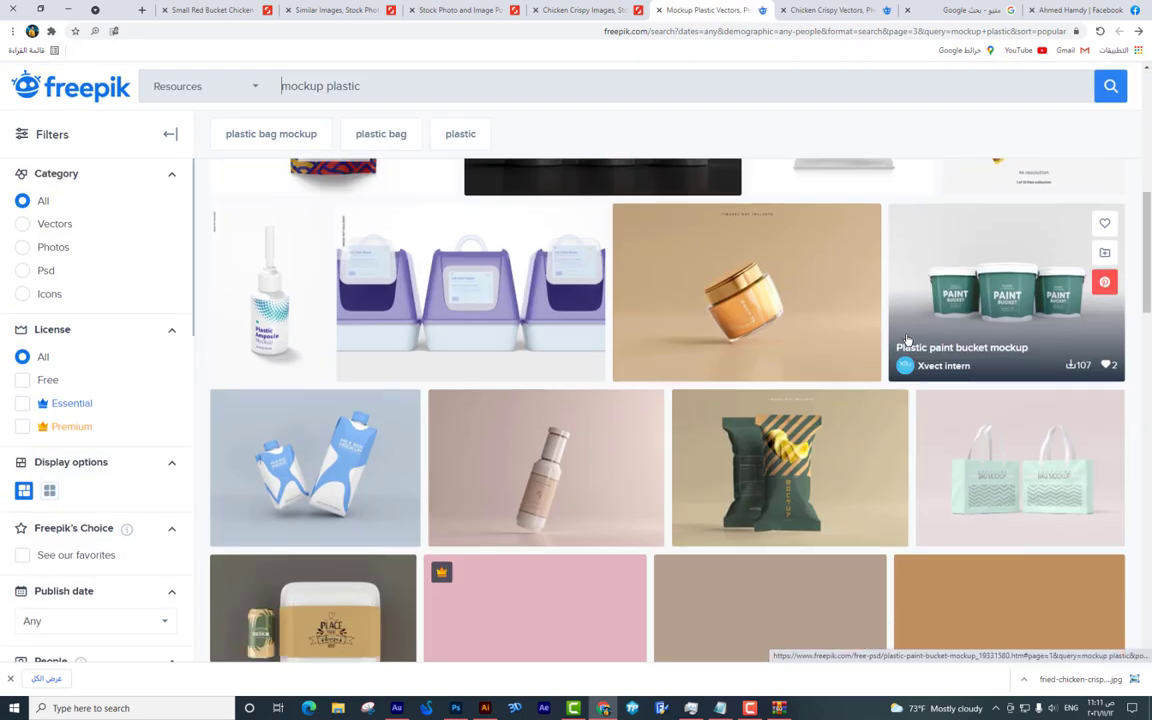
{"action": "scroll", "coordinate": [907, 340], "scroll_direction": "down", "scroll_amount": 8}
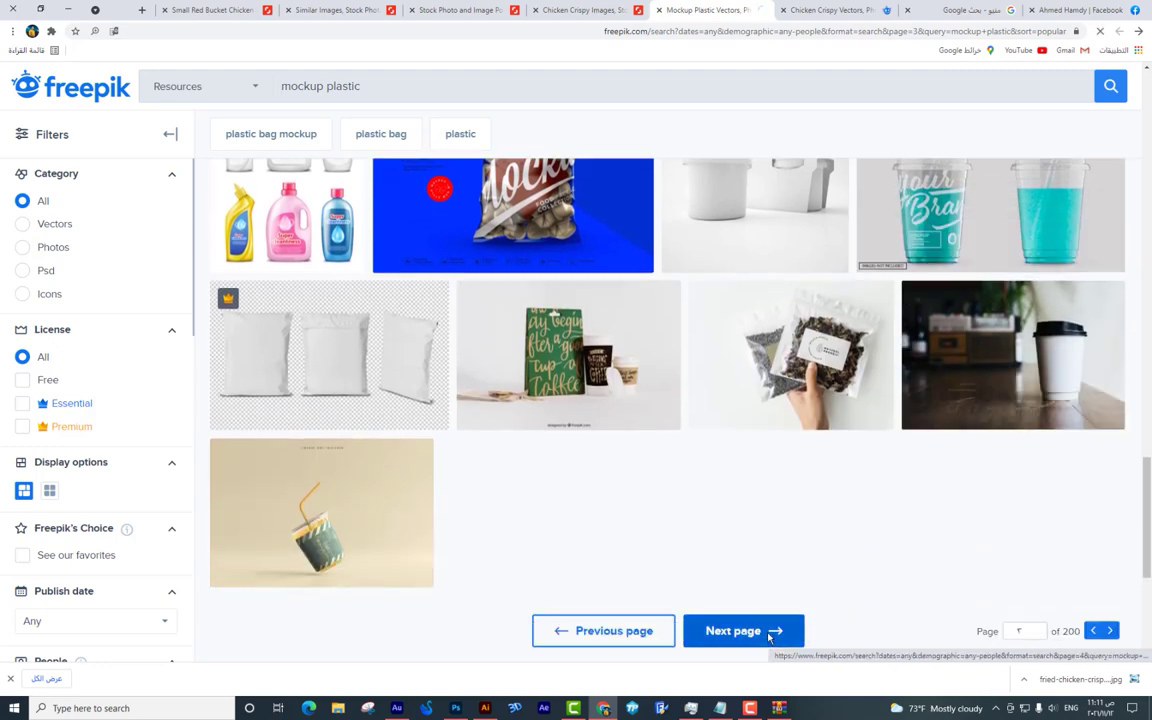
{"action": "left_click", "coordinate": [769, 636]}
{"action": "scroll", "coordinate": [458, 162], "scroll_direction": "down", "scroll_amount": 3}
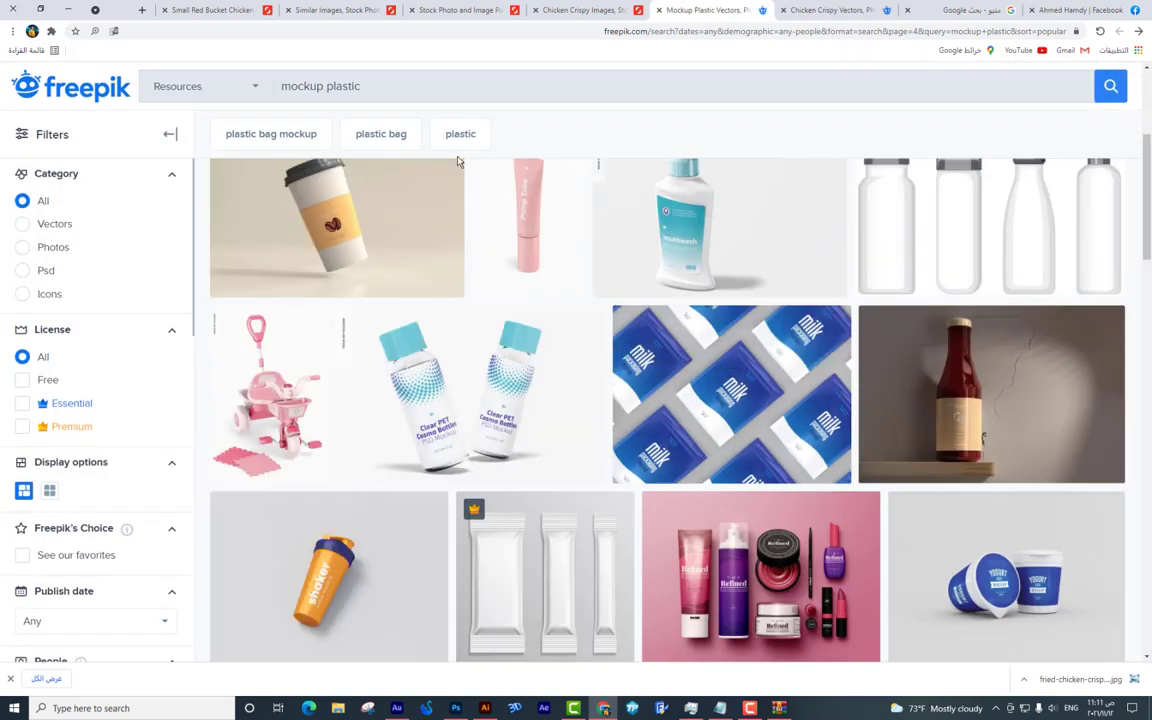
{"action": "scroll", "coordinate": [458, 162], "scroll_direction": "down", "scroll_amount": 8}
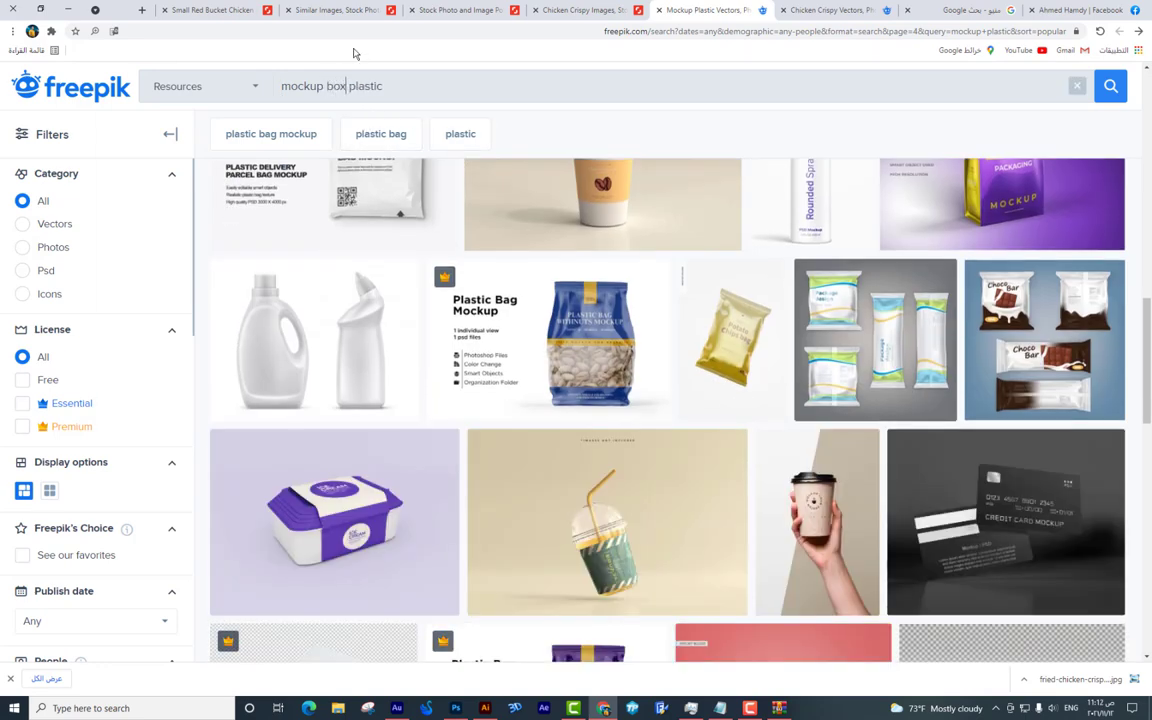
Download the blank popcorn bucket mockup and open its zip containing 2821.eps and 2821.jpg.
{"action": "scroll", "coordinate": [355, 200], "scroll_direction": "down", "scroll_amount": 10}
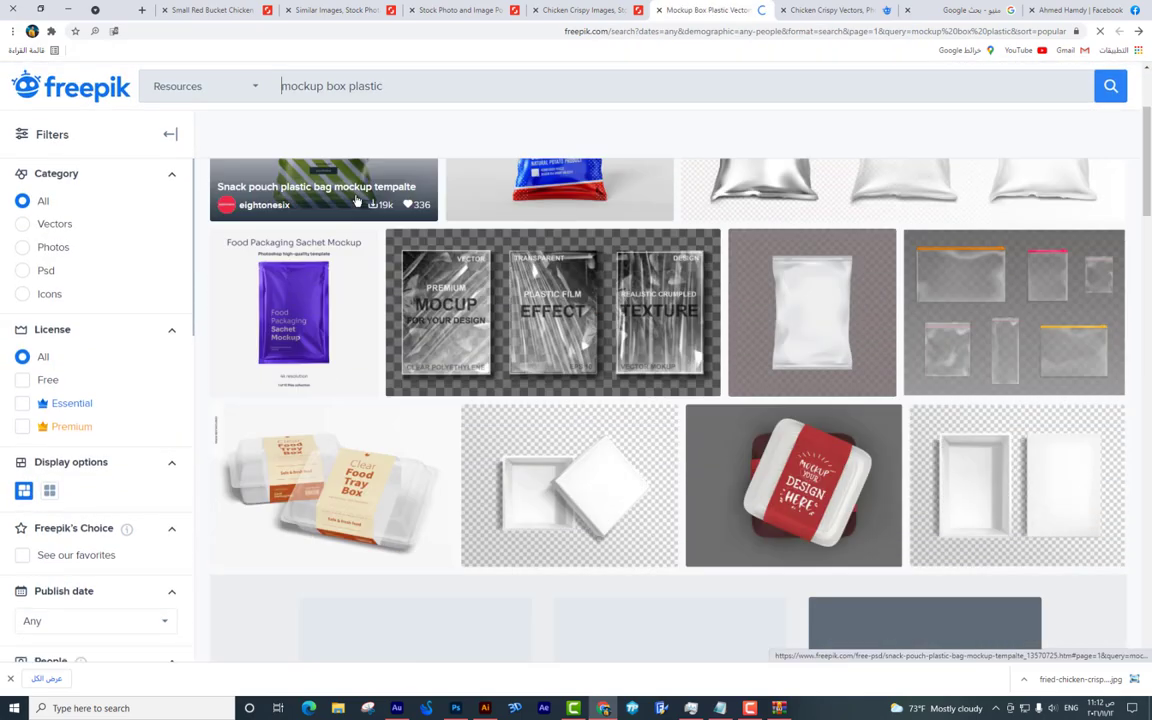
{"action": "scroll", "coordinate": [355, 200], "scroll_direction": "down", "scroll_amount": 15}
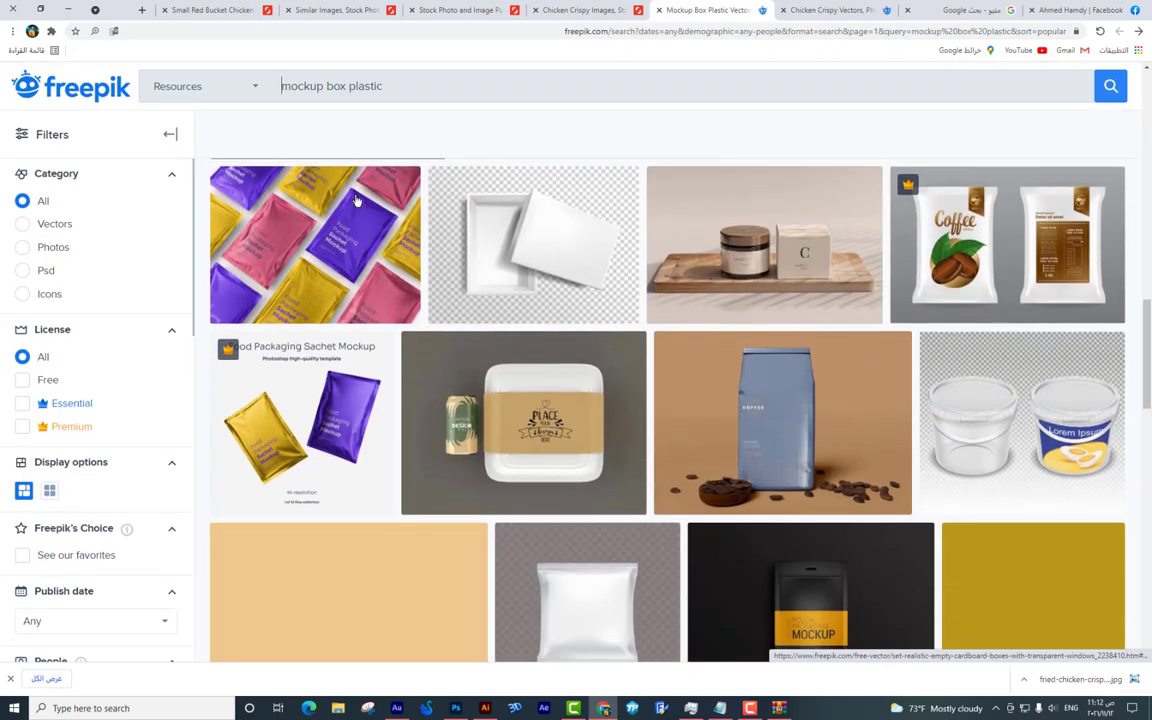
{"action": "scroll", "coordinate": [747, 341], "scroll_direction": "down", "scroll_amount": 3}
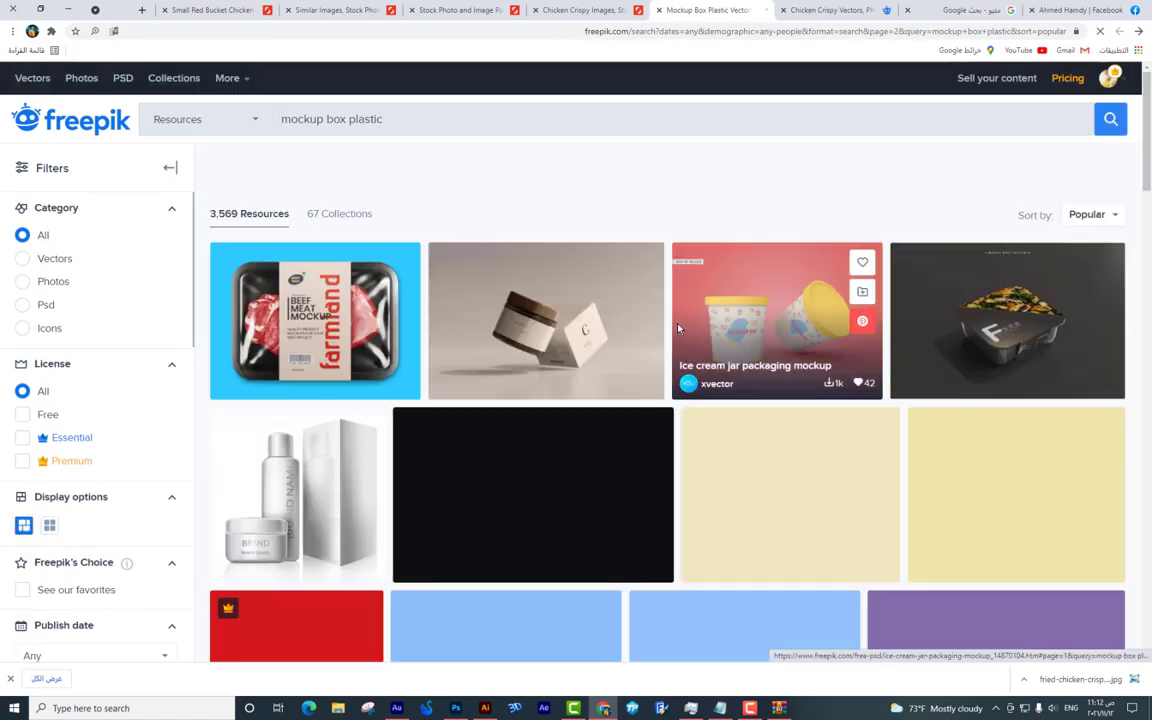
{"action": "scroll", "coordinate": [1059, 429], "scroll_direction": "down", "scroll_amount": 10}
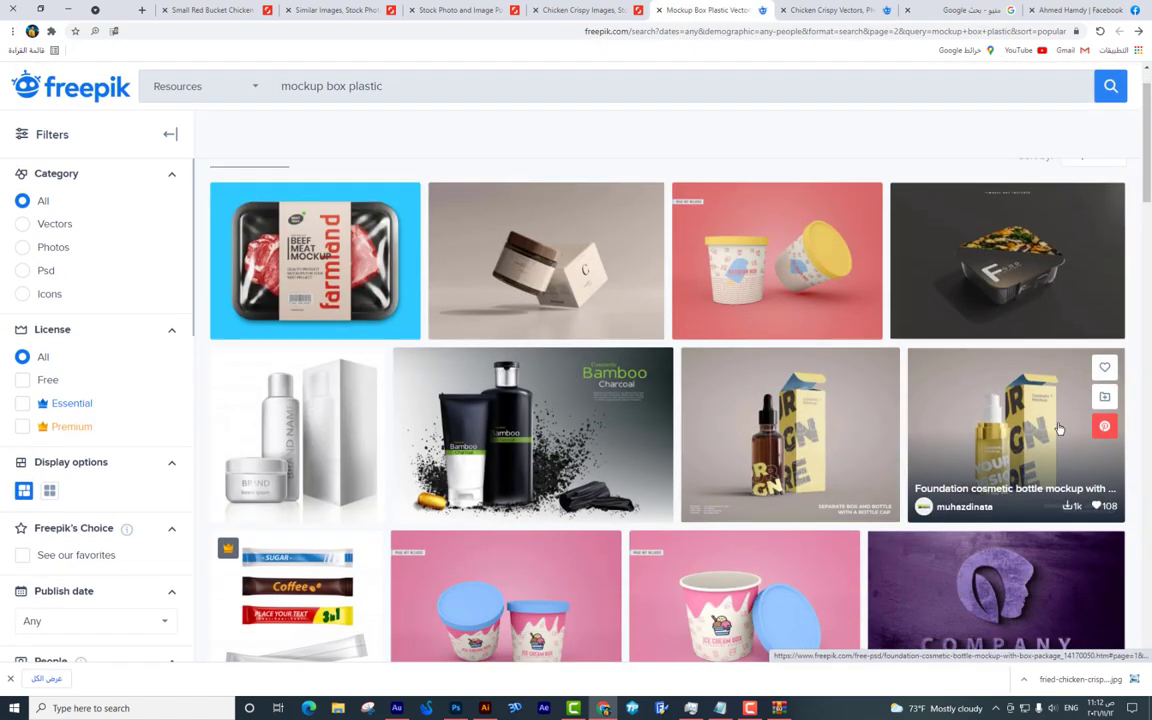
{"action": "scroll", "coordinate": [1059, 429], "scroll_direction": "down", "scroll_amount": 10}
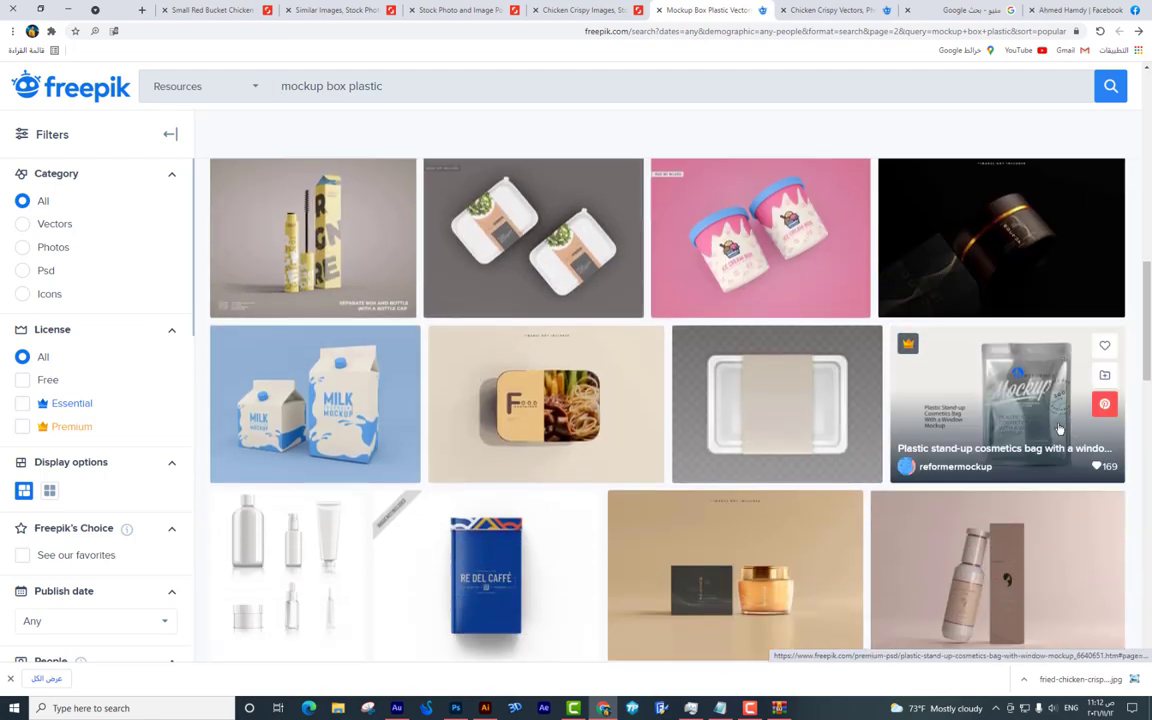
{"action": "scroll", "coordinate": [1059, 429], "scroll_direction": "down", "scroll_amount": 4}
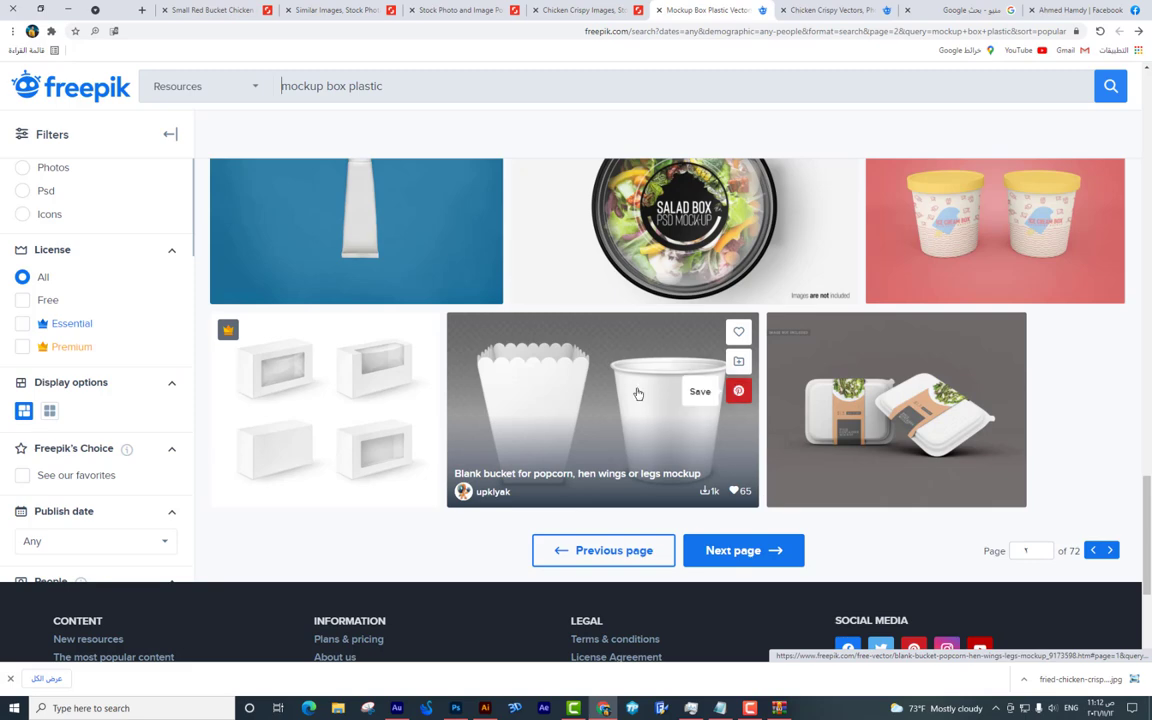
{"action": "left_click", "coordinate": [565, 357]}
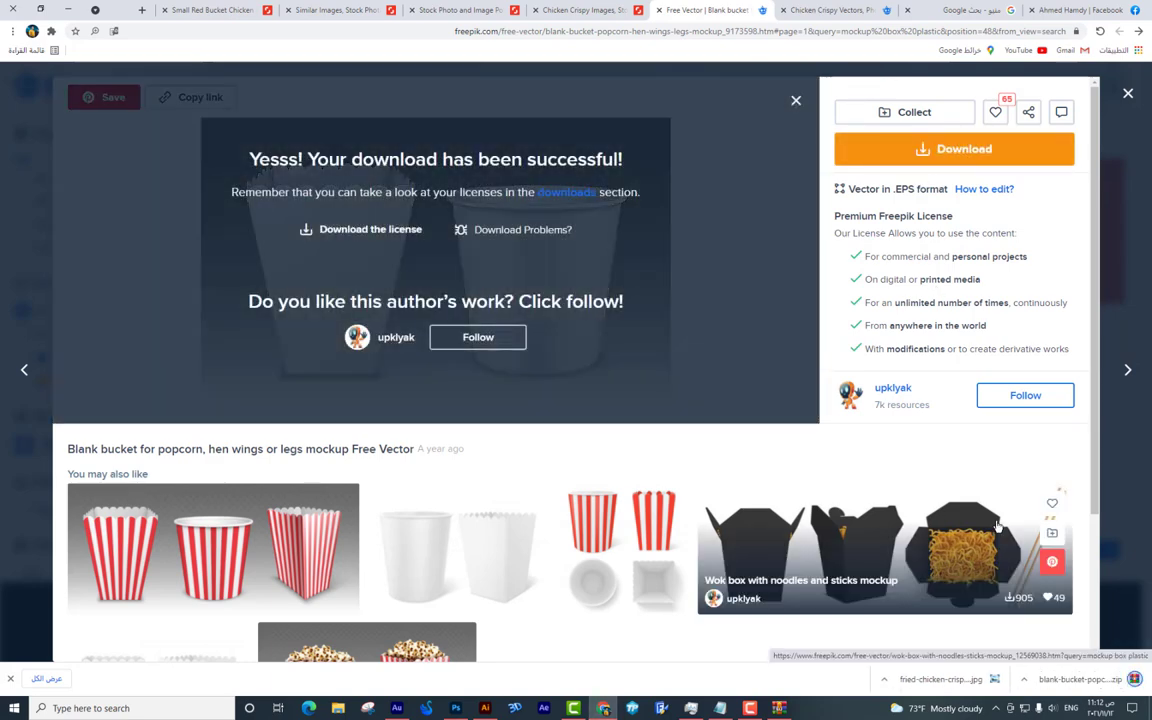
{"action": "left_click", "coordinate": [1075, 679]}
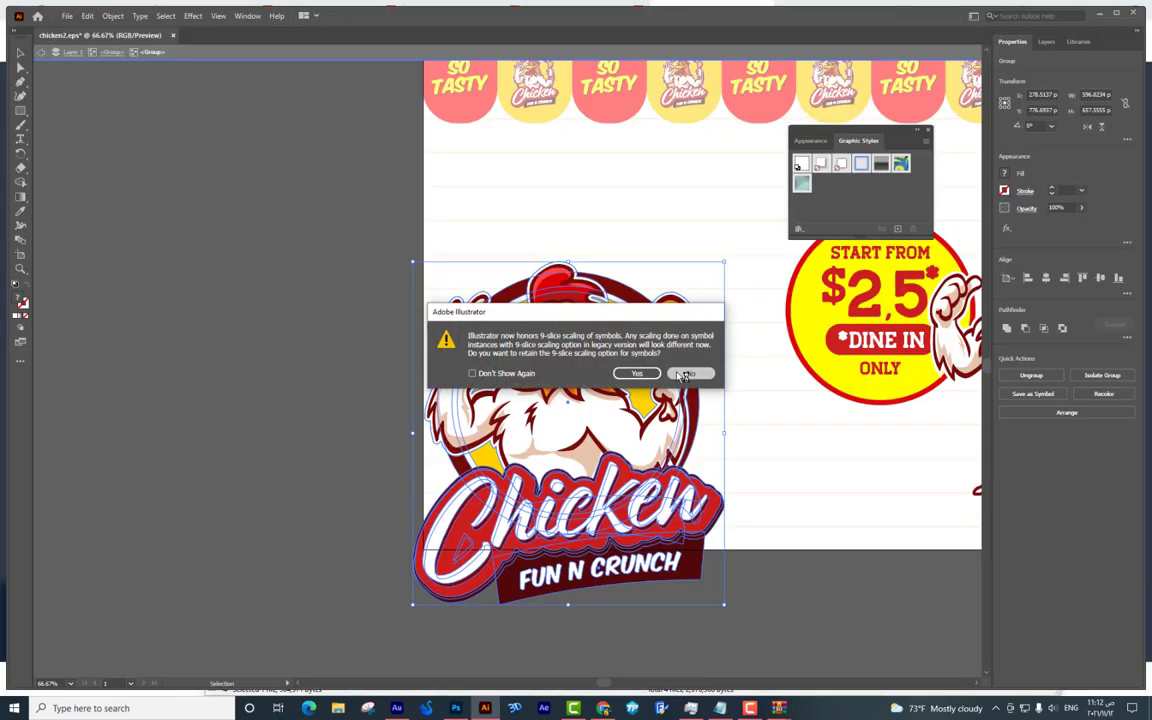
Open 2821.eps without 9-slice and place the white bucket below the chicken logo in Photoshop.
{"action": "left_click", "coordinate": [686, 374]}
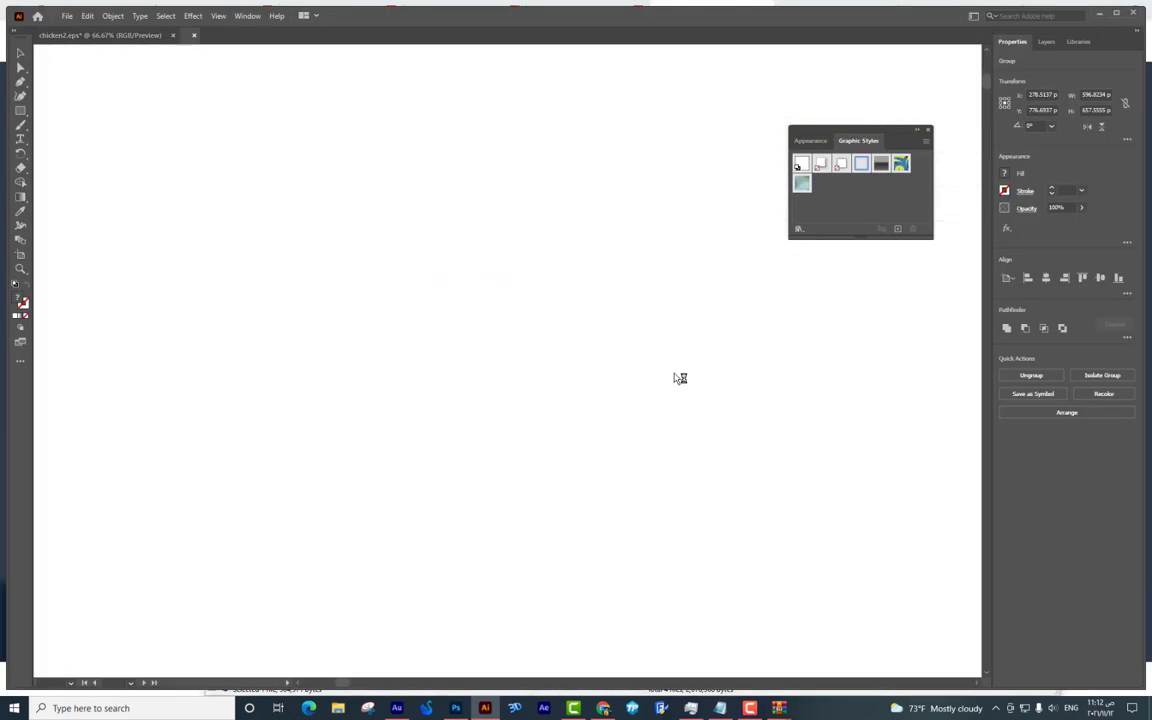
{"action": "left_click", "coordinate": [698, 362]}
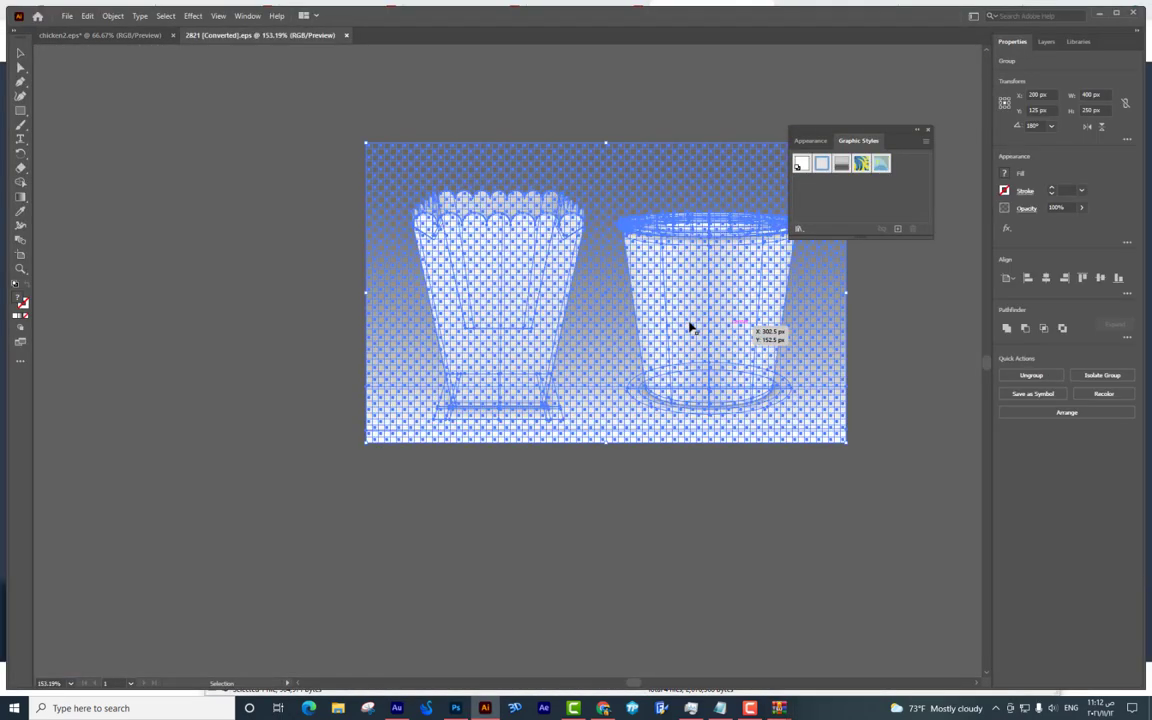
{"action": "left_click_drag", "start_coordinate": [663, 314], "coordinate": [411, 651]}
{"action": "key", "text": "ctrl+shift+a"}
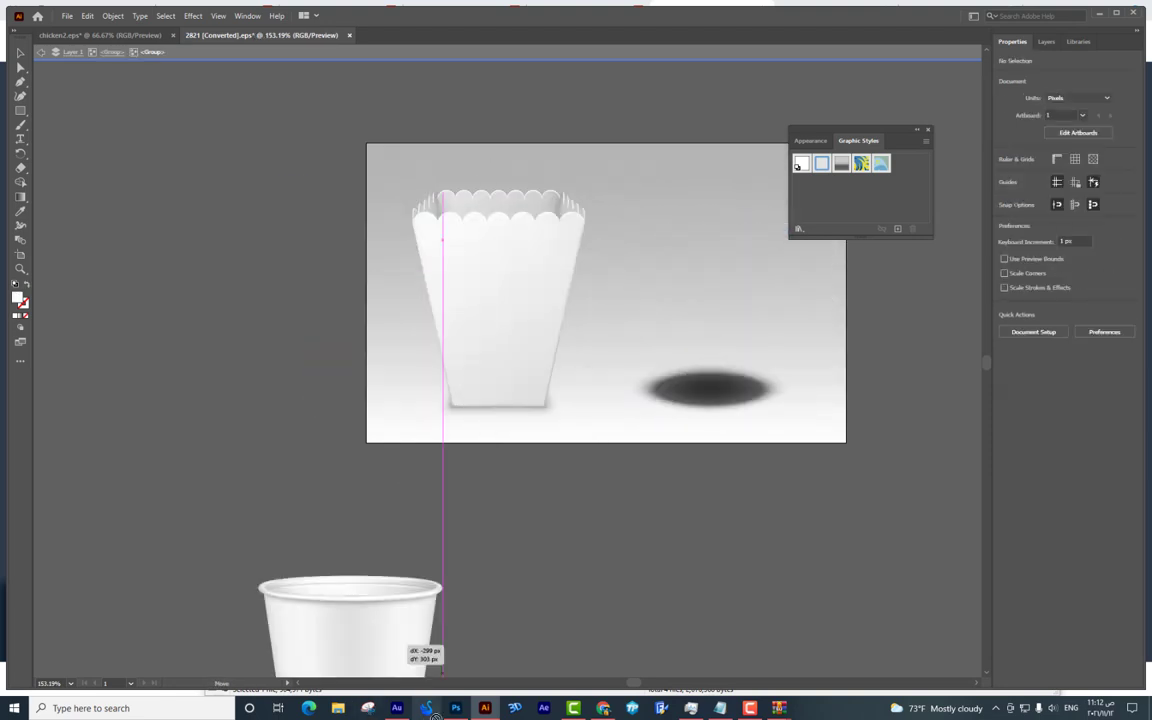
{"action": "left_click_drag", "start_coordinate": [449, 713], "coordinate": [524, 366]}
{"action": "left_click_drag", "start_coordinate": [493, 326], "coordinate": [410, 395]}
{"action": "left_click_drag", "start_coordinate": [592, 315], "coordinate": [660, 380]}
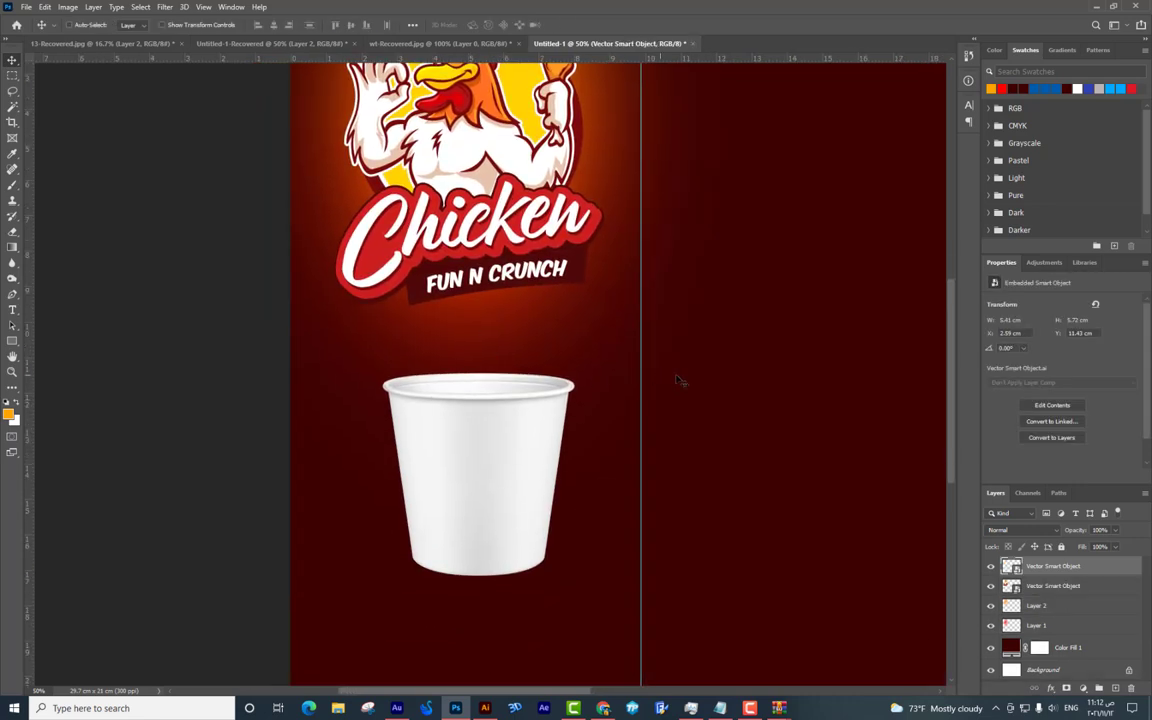
{"action": "left_click", "coordinate": [600, 709]}
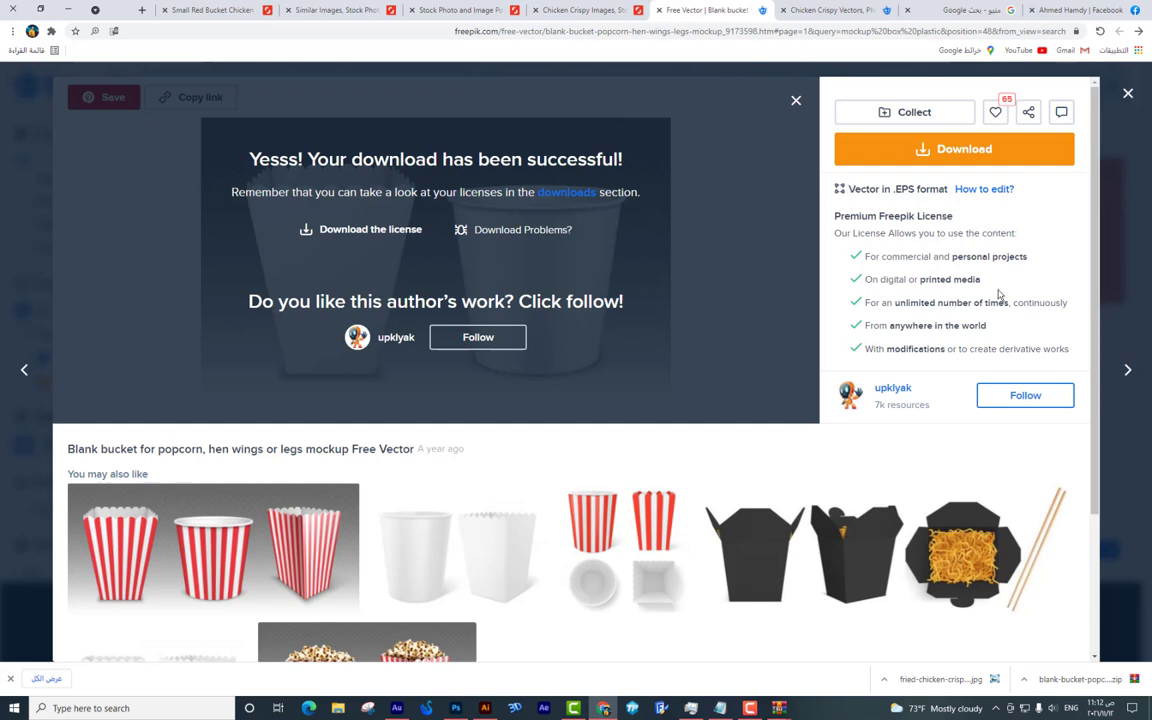
Open the downloaded fried-chicken-crispy-kentucky JPG in Photoshop and zoom out to fit.
{"action": "left_click", "coordinate": [869, 645]}
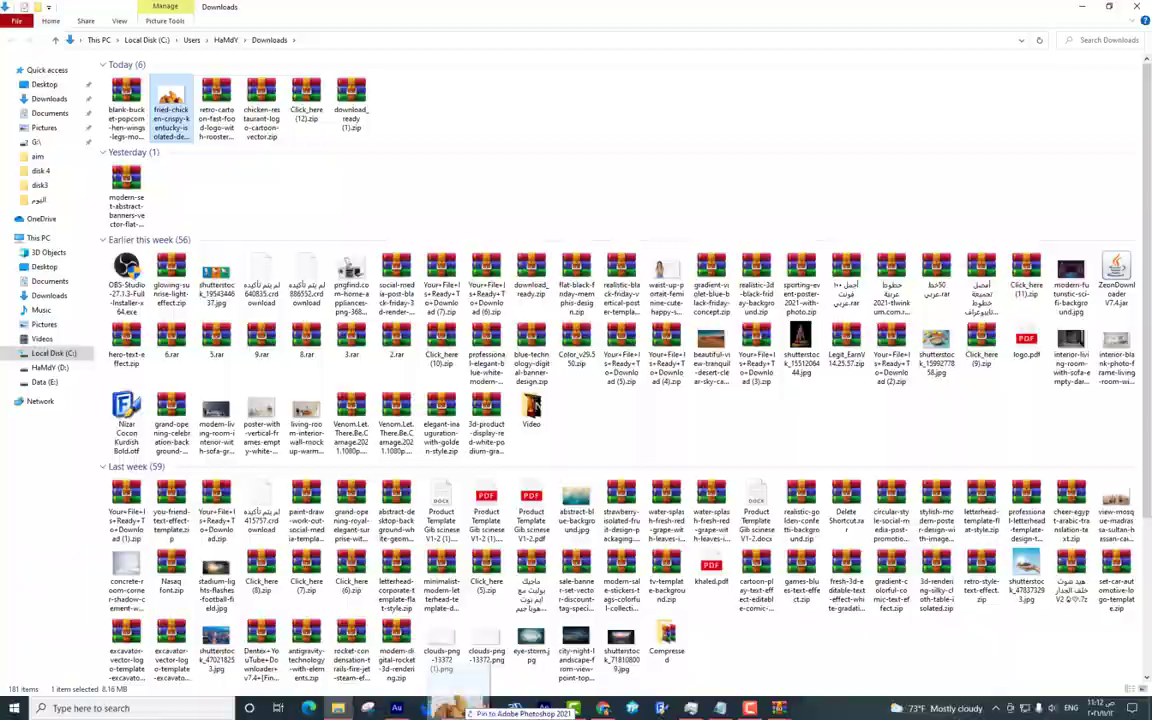
{"action": "left_click_drag", "start_coordinate": [455, 706], "coordinate": [743, 5]}
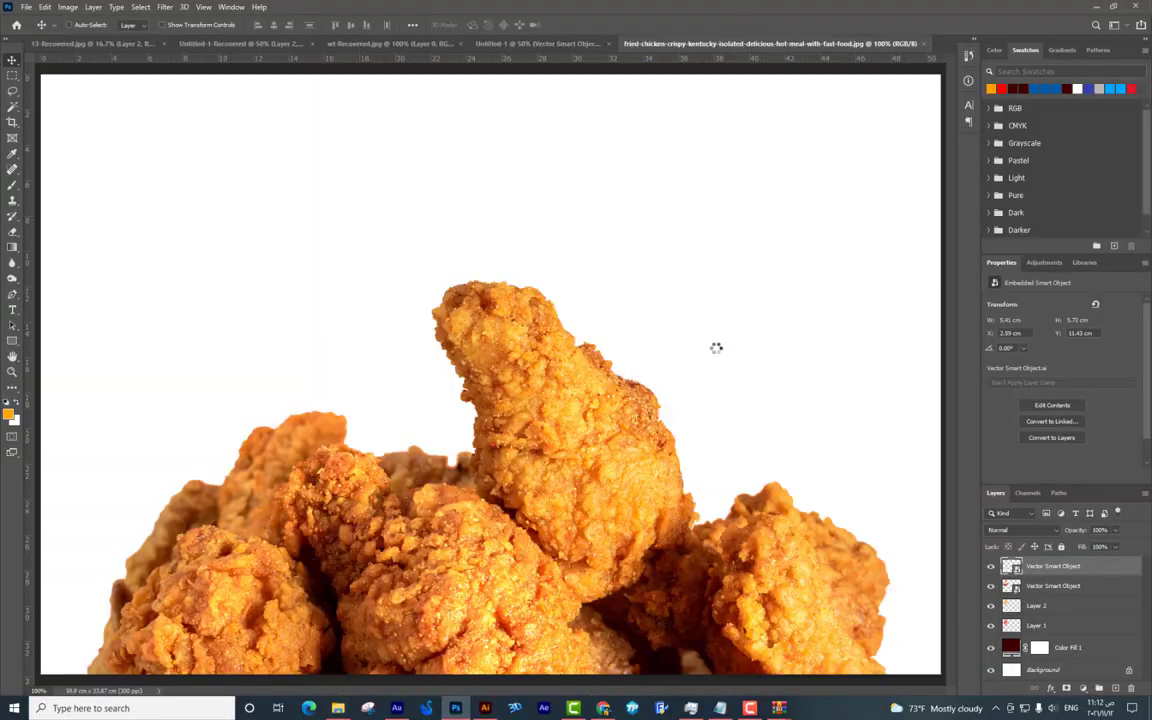
{"action": "key", "text": "ctrl+minus"}
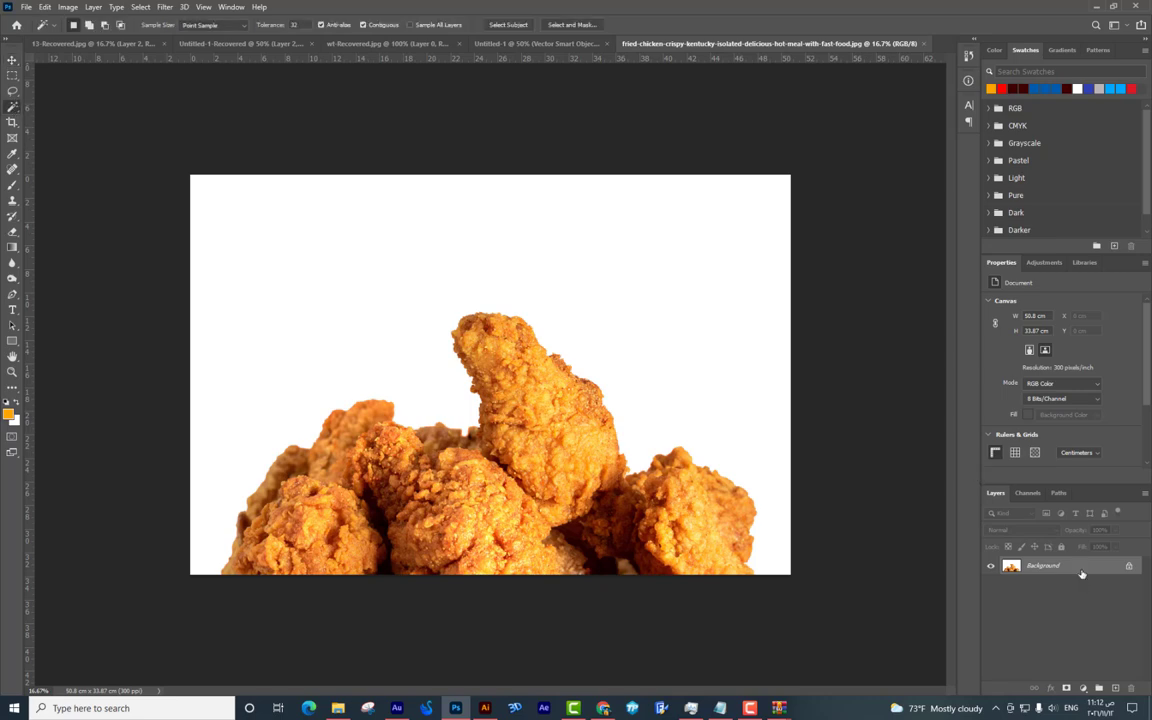
Unlock the chicken photo's background, delete the white backdrop and make it a Smart Object.
{"action": "key", "text": "Return"}
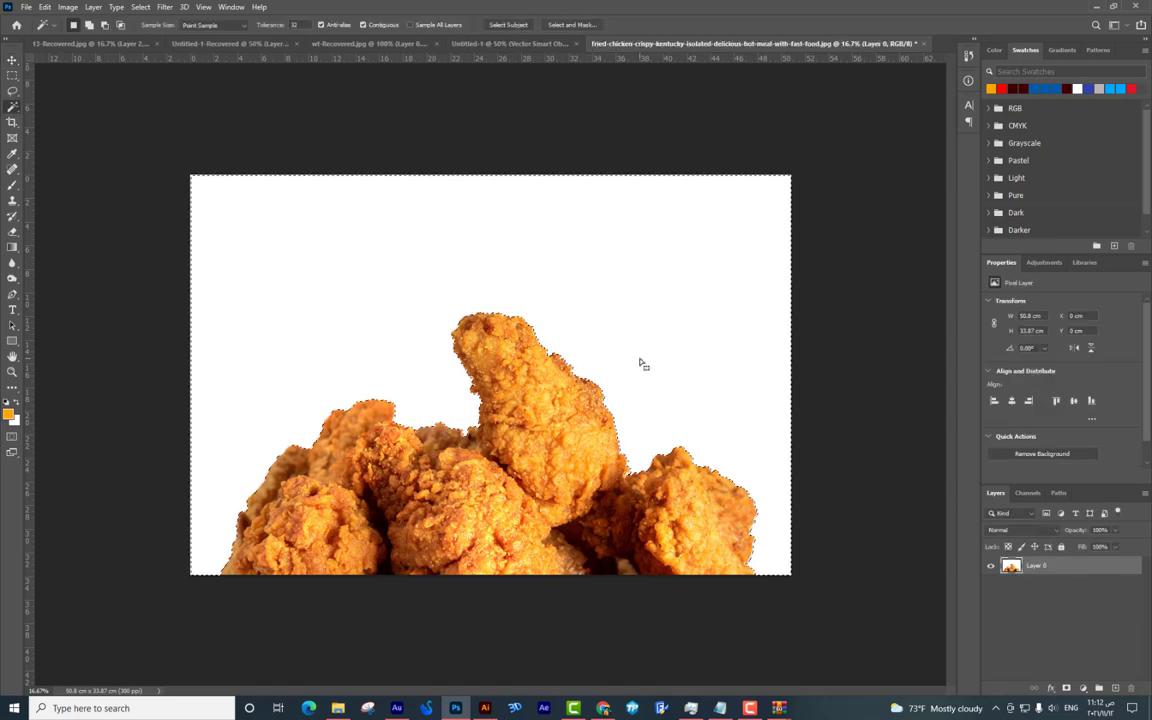
{"action": "key", "text": "Delete"}
{"action": "left_click", "coordinate": [1042, 220]}
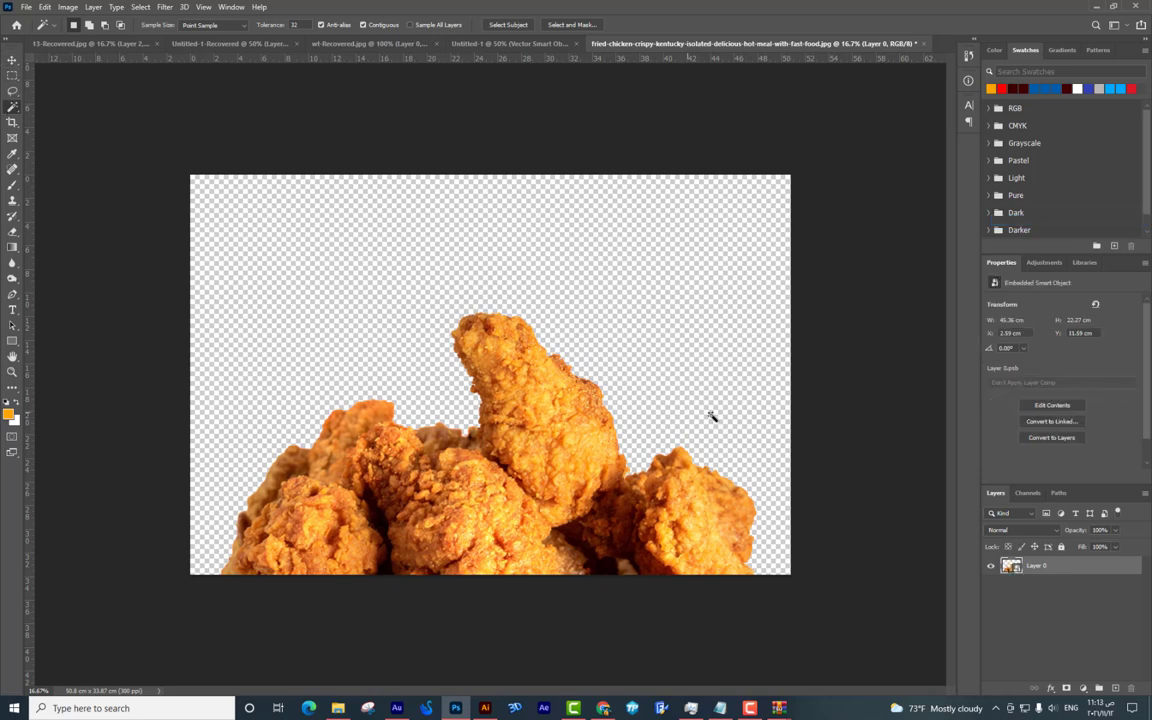
{"action": "right_click", "coordinate": [1050, 566]}
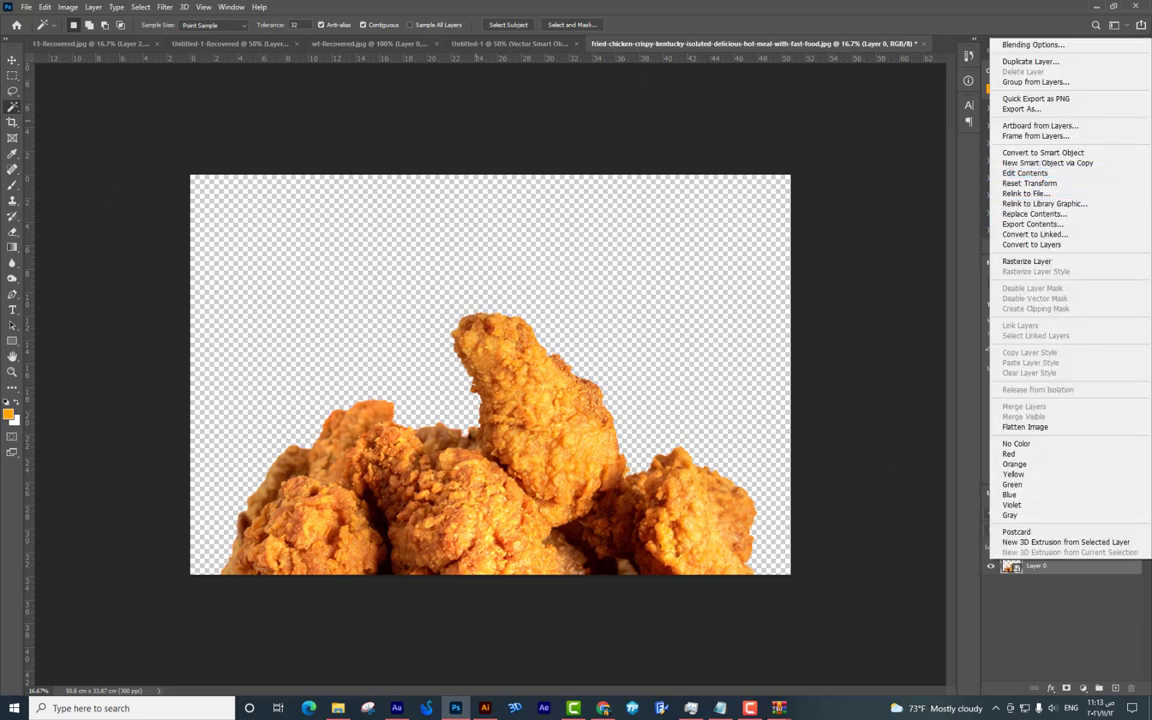
{"action": "key", "text": "Escape"}
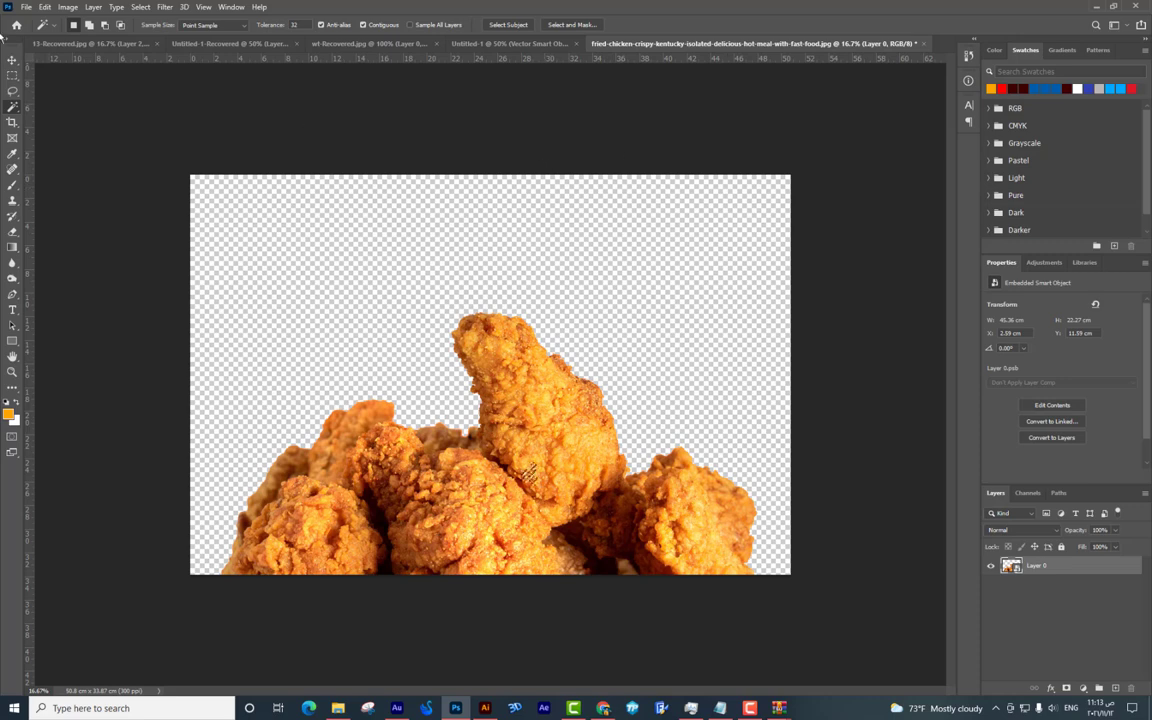
Move the chicken into the menu design, scale it down and position it over the bucket.
{"action": "key", "text": "v"}
{"action": "left_click_drag", "start_coordinate": [555, 412], "coordinate": [203, 378]}
{"action": "key", "text": "ctrl+minus"}
{"action": "key", "text": "ctrl+t"}
{"action": "left_click_drag", "start_coordinate": [802, 165], "coordinate": [380, 373]}
{"action": "key", "text": "Return"}
{"action": "key", "text": "ctrl+plus"}
{"action": "left_click_drag", "start_coordinate": [462, 345], "coordinate": [686, 293]}
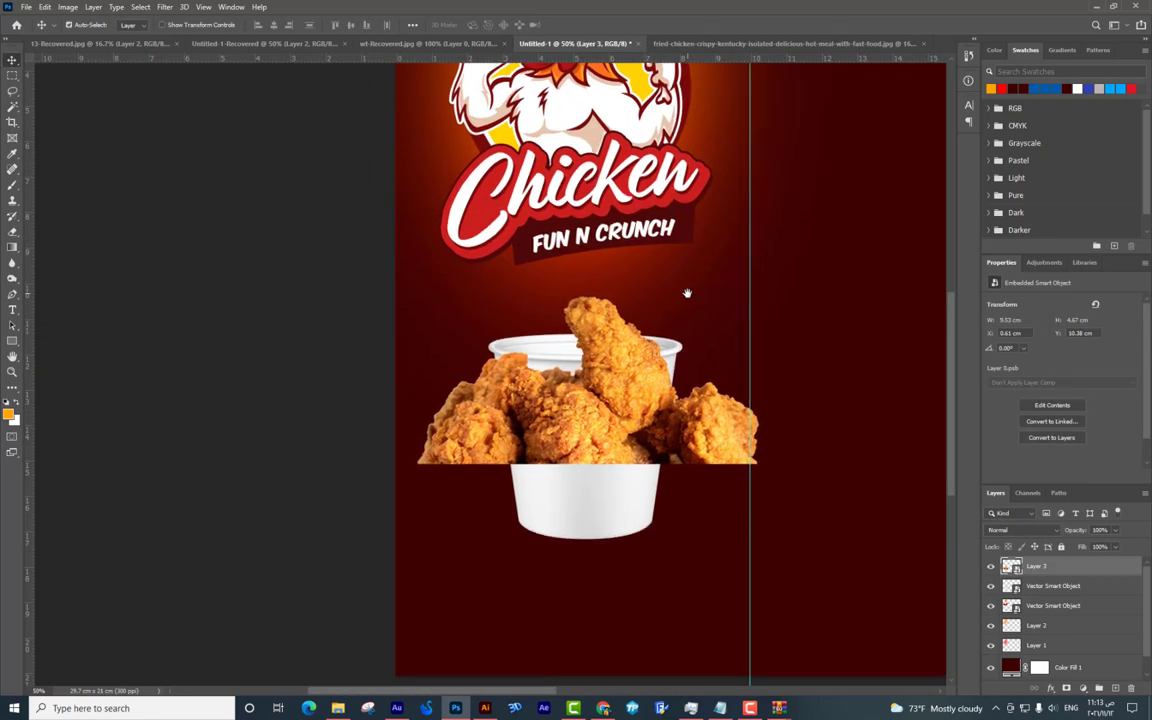
{"action": "key", "text": "ctrl+plus"}
{"action": "key", "text": "ctrl+t"}
Resize the fried chicken and nudge it right to sit on the bucket rim, then commit.
{"action": "left_click_drag", "start_coordinate": [874, 463], "coordinate": [738, 346]}
{"action": "key", "text": "ctrl+plus"}
{"action": "left_click_drag", "start_coordinate": [676, 370], "coordinate": [605, 448]}
{"action": "left_click_drag", "start_coordinate": [640, 300], "coordinate": [658, 302]}
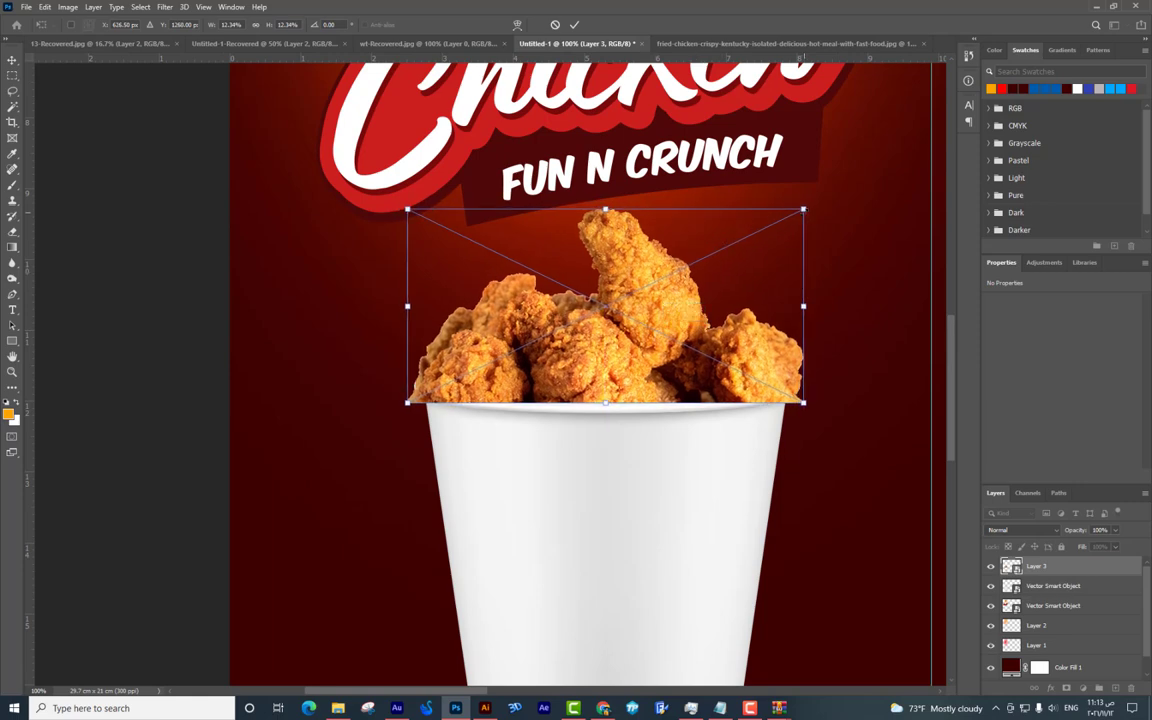
{"action": "key", "text": "Return"}
Lower the chicken layer's opacity to 38% to check its overlap with the rim.
{"action": "key", "text": "ctrl+plus"}
{"action": "left_click_drag", "start_coordinate": [918, 296], "coordinate": [748, 242]}
{"action": "key", "text": "ctrl+minus"}
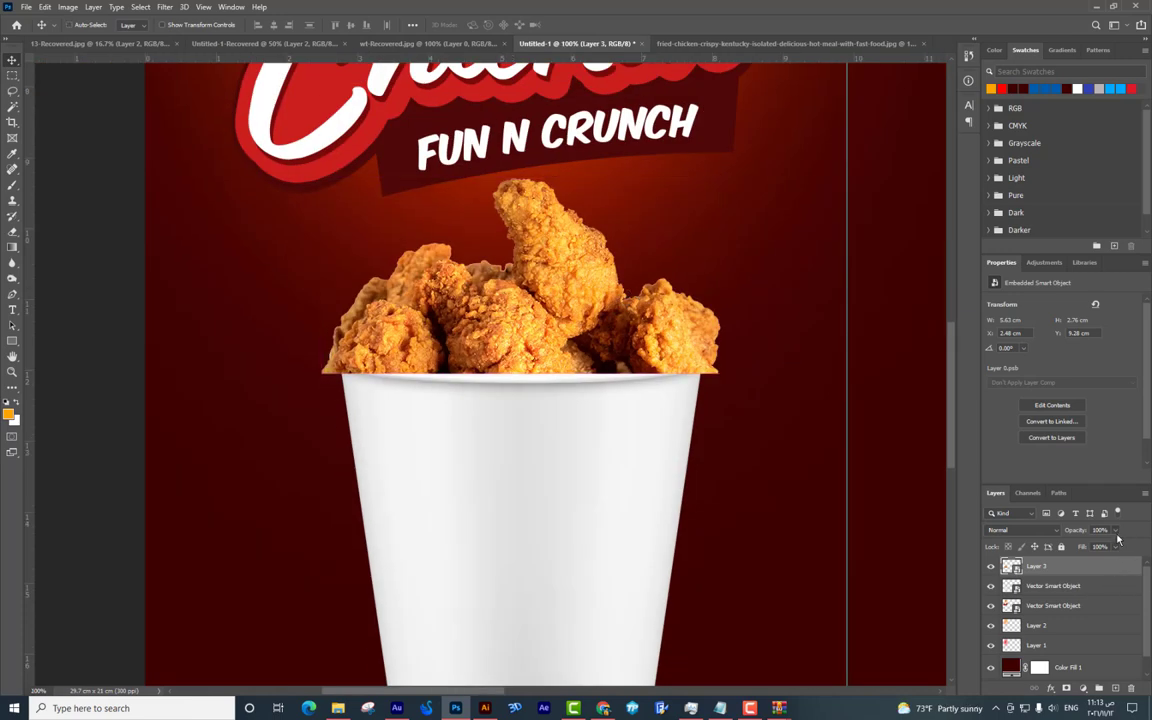
{"action": "key", "text": "3"}
{"action": "key", "text": "8"}
{"action": "key", "text": "ctrl+plus"}
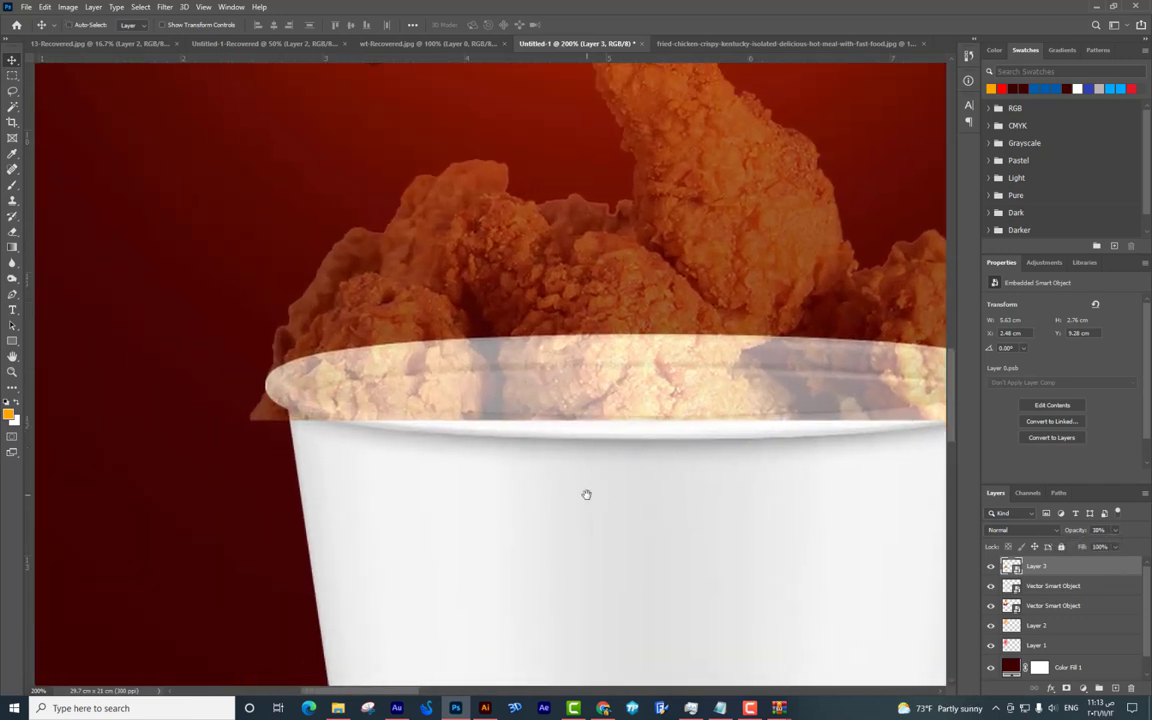
Adjust the chicken's width in Free Transform to match the bucket and commit it.
{"action": "key", "text": "ctrl+plus"}
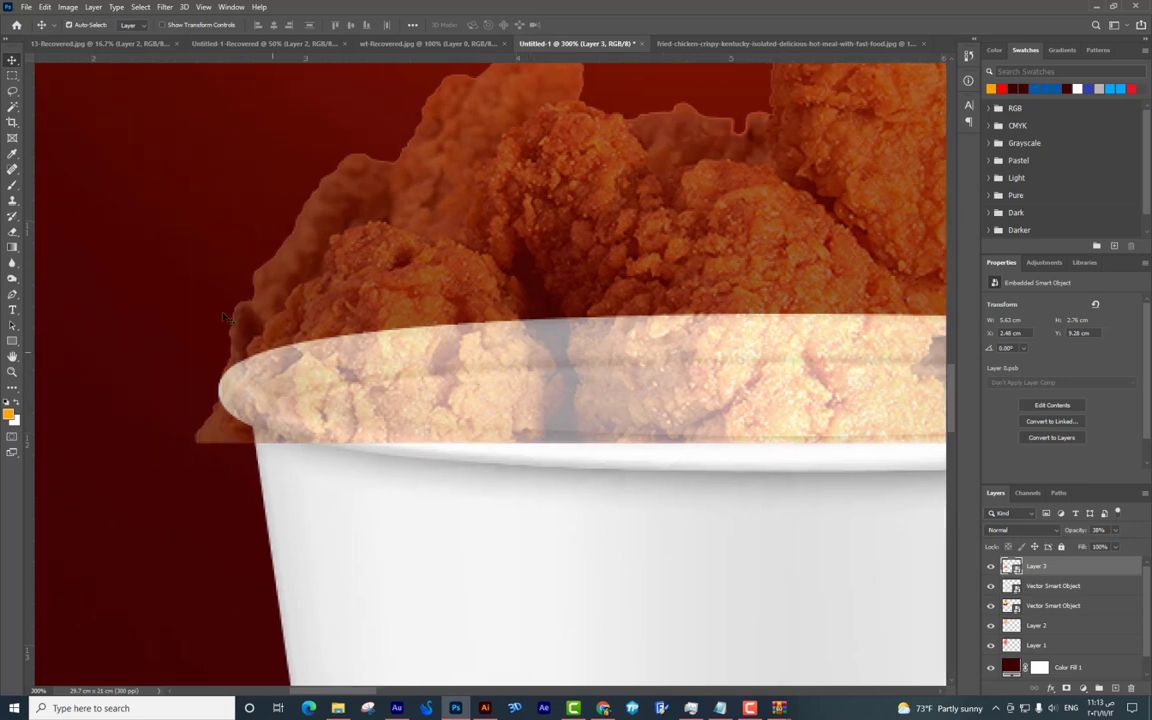
{"action": "key", "text": "ctrl+t"}
{"action": "left_click_drag", "start_coordinate": [196, 150], "coordinate": [224, 149]}
{"action": "left_click_drag", "start_coordinate": [415, 287], "coordinate": [251, 290]}
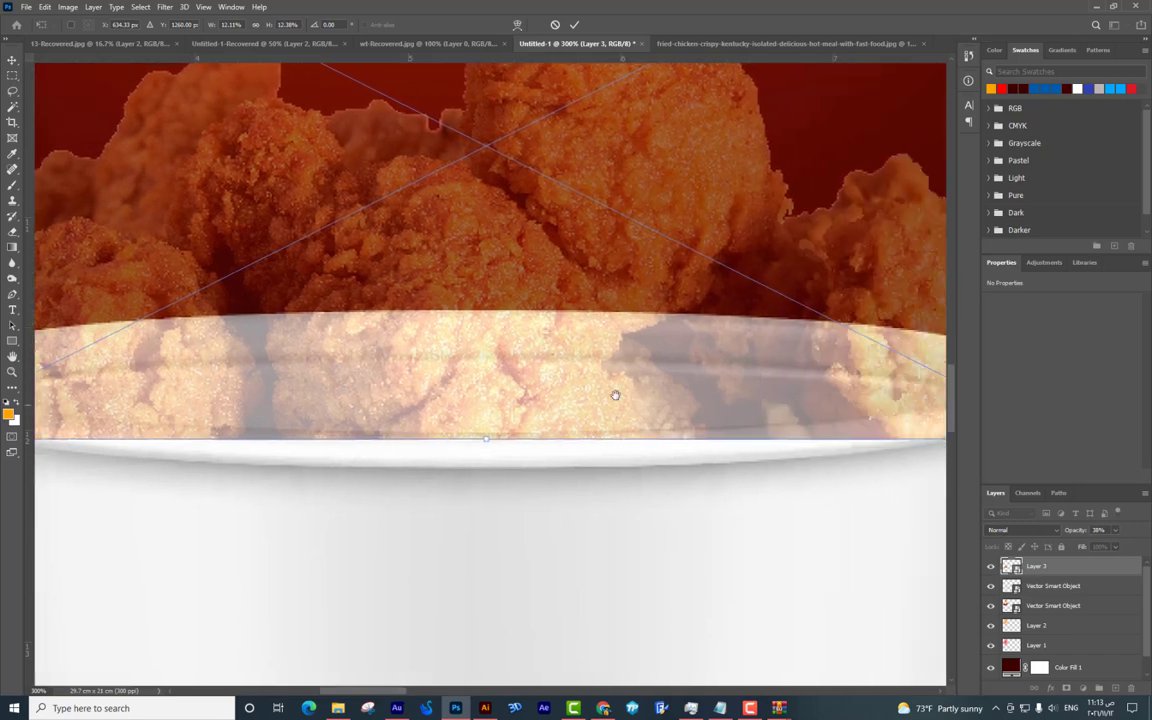
{"action": "left_click_drag", "start_coordinate": [612, 393], "coordinate": [514, 394]}
{"action": "left_click_drag", "start_coordinate": [795, 146], "coordinate": [751, 146]}
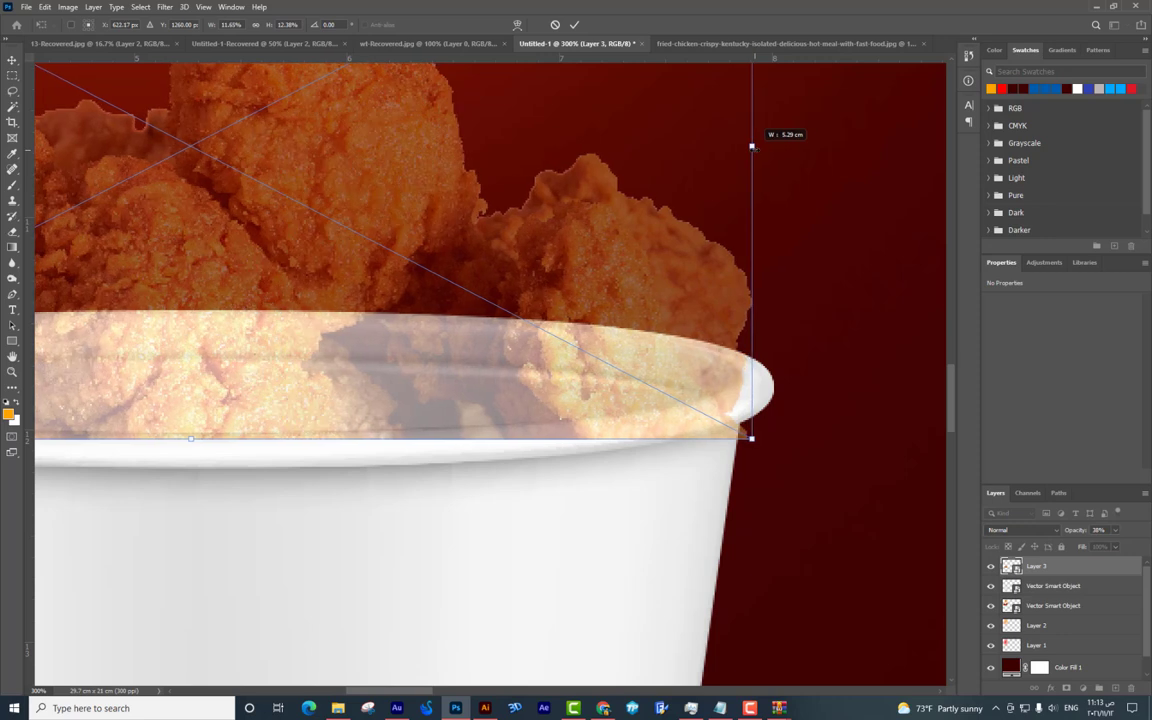
{"action": "left_click_drag", "start_coordinate": [600, 247], "coordinate": [649, 247]}
{"action": "key", "text": "Return"}
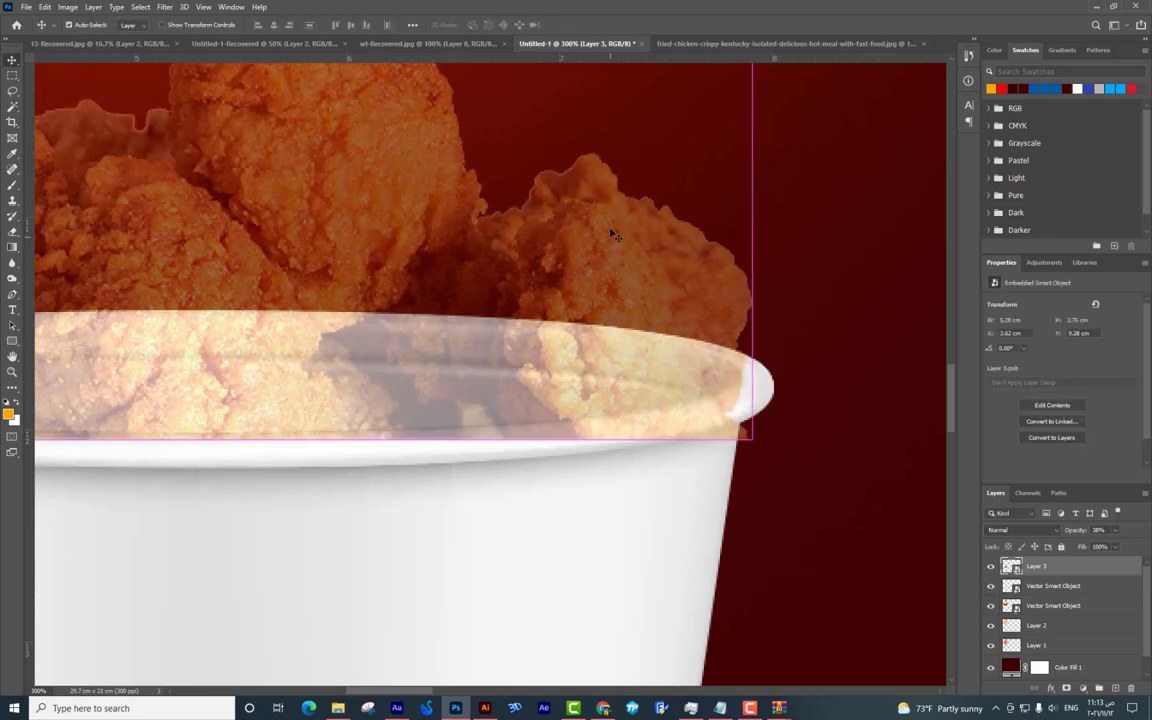
Trace a Pen path along the front of the bucket rim, left to right.
{"action": "left_click_drag", "start_coordinate": [586, 270], "coordinate": [753, 232]}
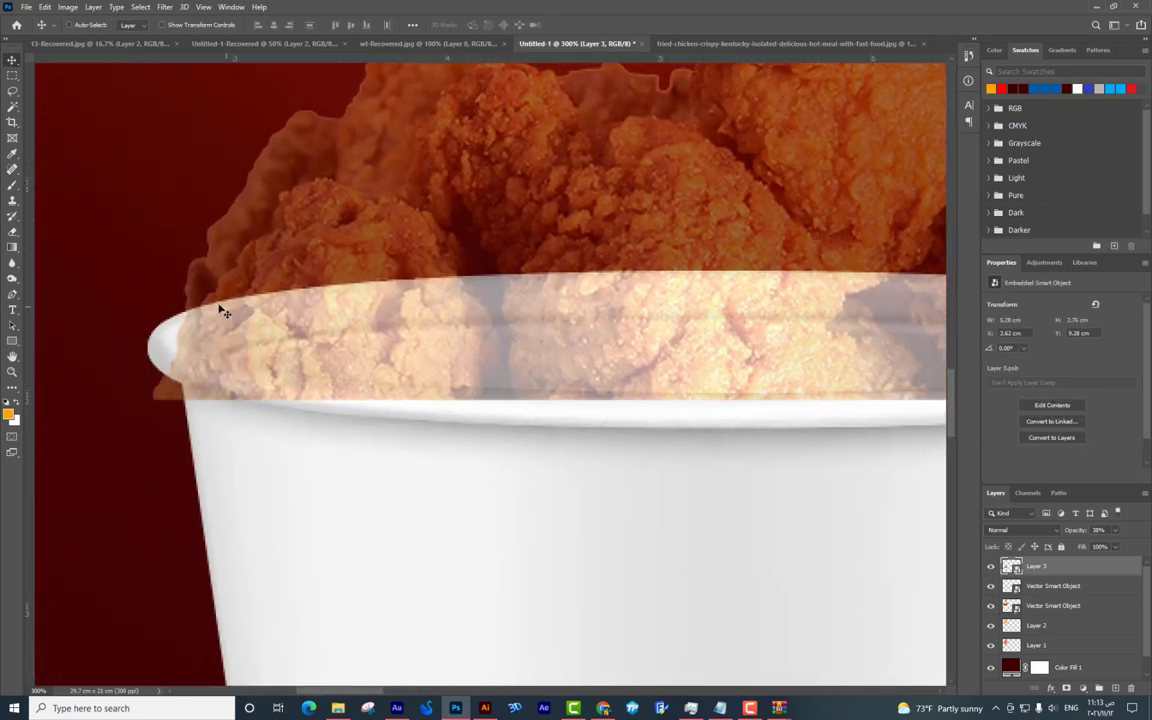
{"action": "key", "text": "p"}
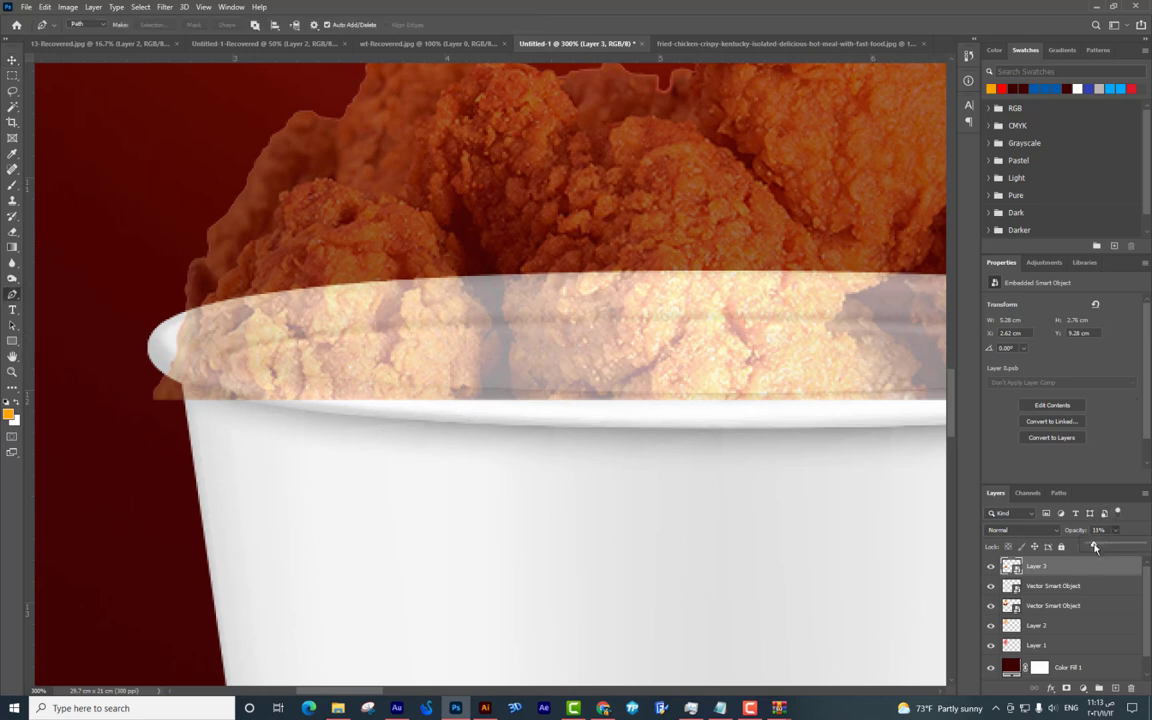
{"action": "left_click", "coordinate": [178, 344]}
{"action": "key", "text": "ctrl+minus"}
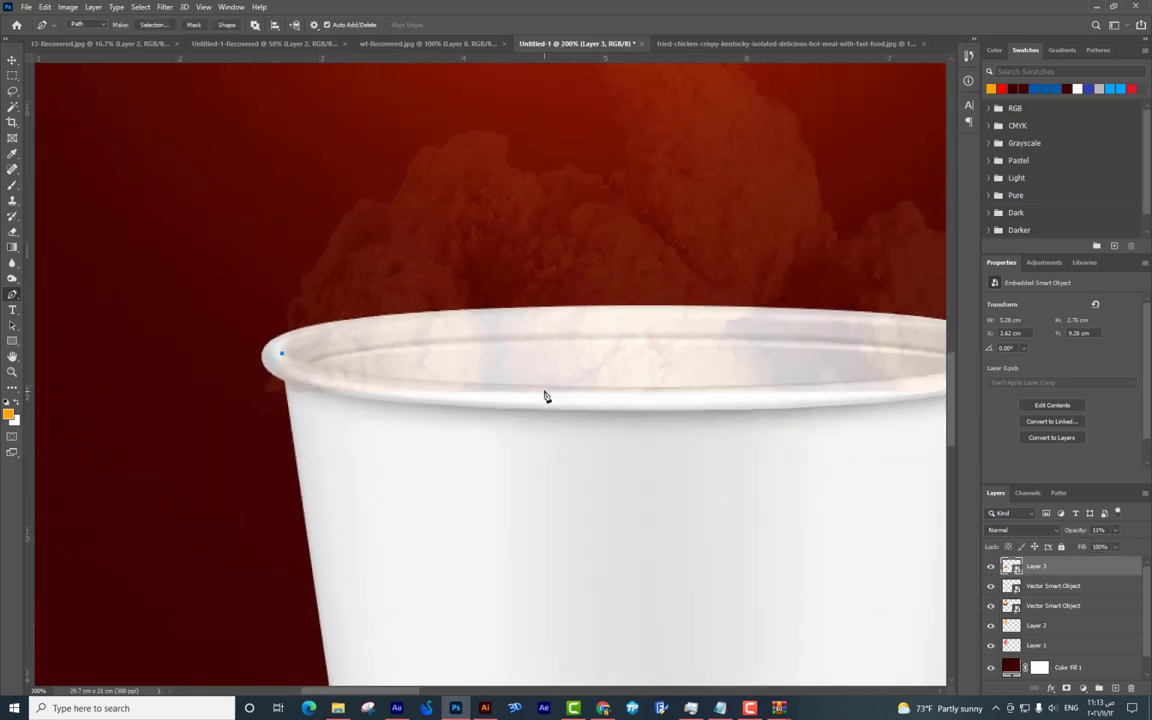
{"action": "left_click_drag", "start_coordinate": [546, 386], "coordinate": [806, 393]}
{"action": "left_click_drag", "start_coordinate": [659, 408], "coordinate": [381, 438]}
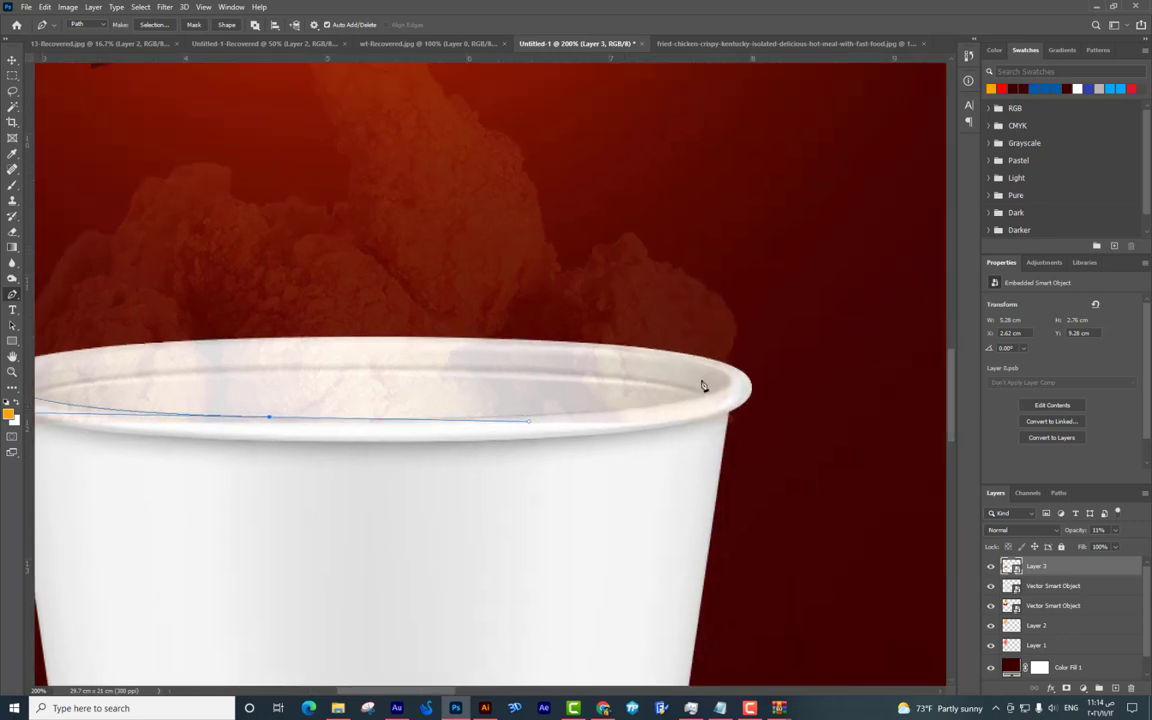
{"action": "left_click_drag", "start_coordinate": [736, 382], "coordinate": [769, 357]}
Continue the path back along the bucket body, close it, and convert it to a selection.
{"action": "left_click", "coordinate": [771, 501]}
{"action": "scroll", "coordinate": [788, 532], "scroll_direction": "left", "scroll_amount": 10}
{"action": "left_click", "coordinate": [808, 526]}
{"action": "left_click", "coordinate": [670, 514]}
{"action": "left_click_drag", "start_coordinate": [530, 479], "coordinate": [503, 464]}
{"action": "left_click_drag", "start_coordinate": [481, 435], "coordinate": [468, 391]}
{"action": "left_click", "coordinate": [466, 355]}
{"action": "left_click", "coordinate": [563, 375]}
{"action": "key", "text": "ctrl+Return"}
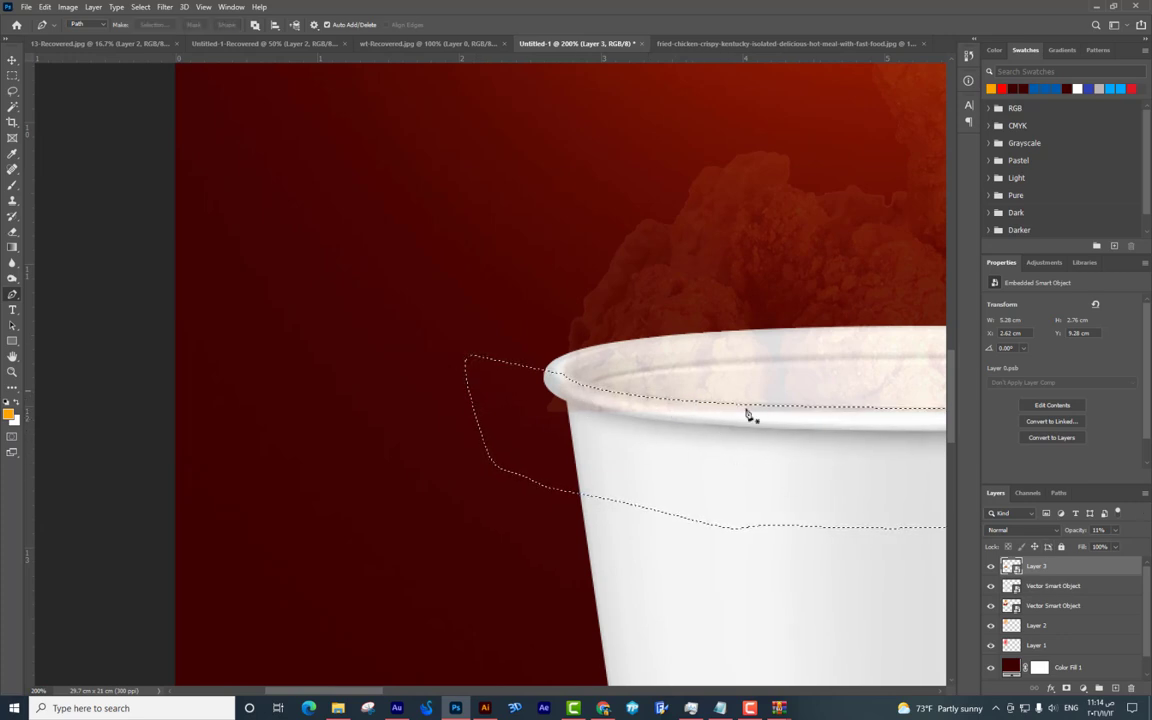
Rasterize the chicken layer, remove the part covering the bucket's front, and restore 100% opacity.
{"action": "right_click", "coordinate": [1036, 566]}
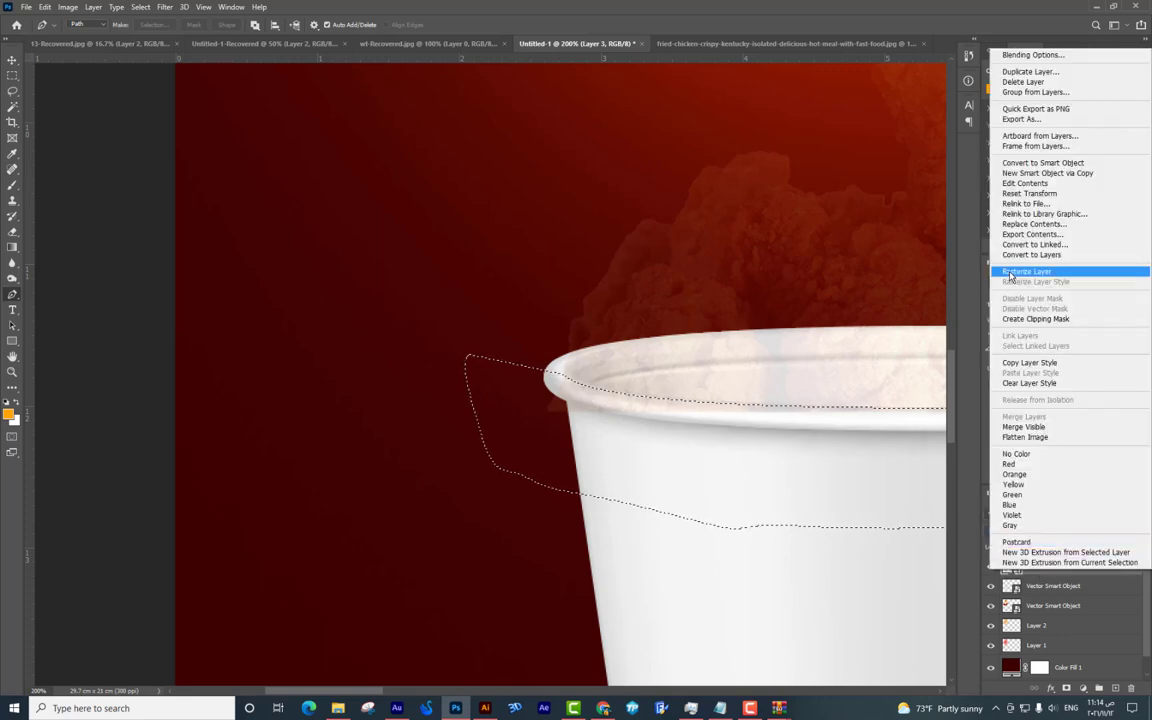
{"action": "left_click", "coordinate": [1012, 272]}
{"action": "key", "text": "ctrl+d"}
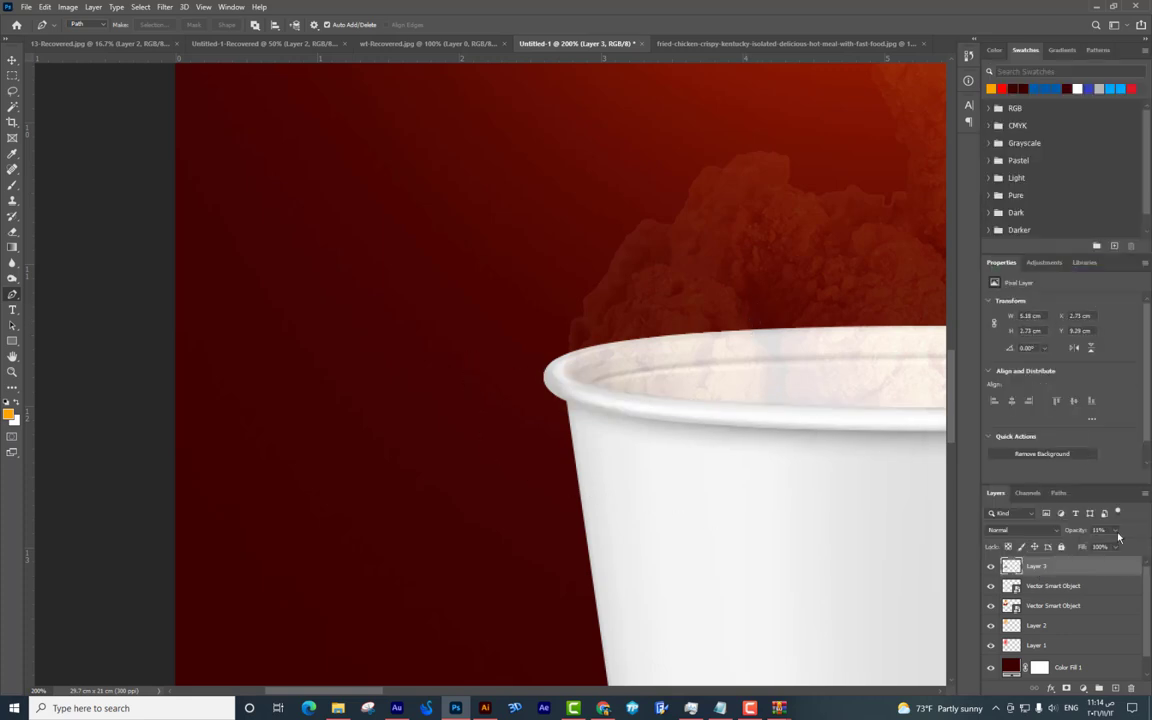
{"action": "key", "text": "0"}
{"action": "key", "text": "ctrl+minus"}
{"action": "key", "text": "ctrl+minus"}
{"action": "key", "text": "ctrl+minus"}
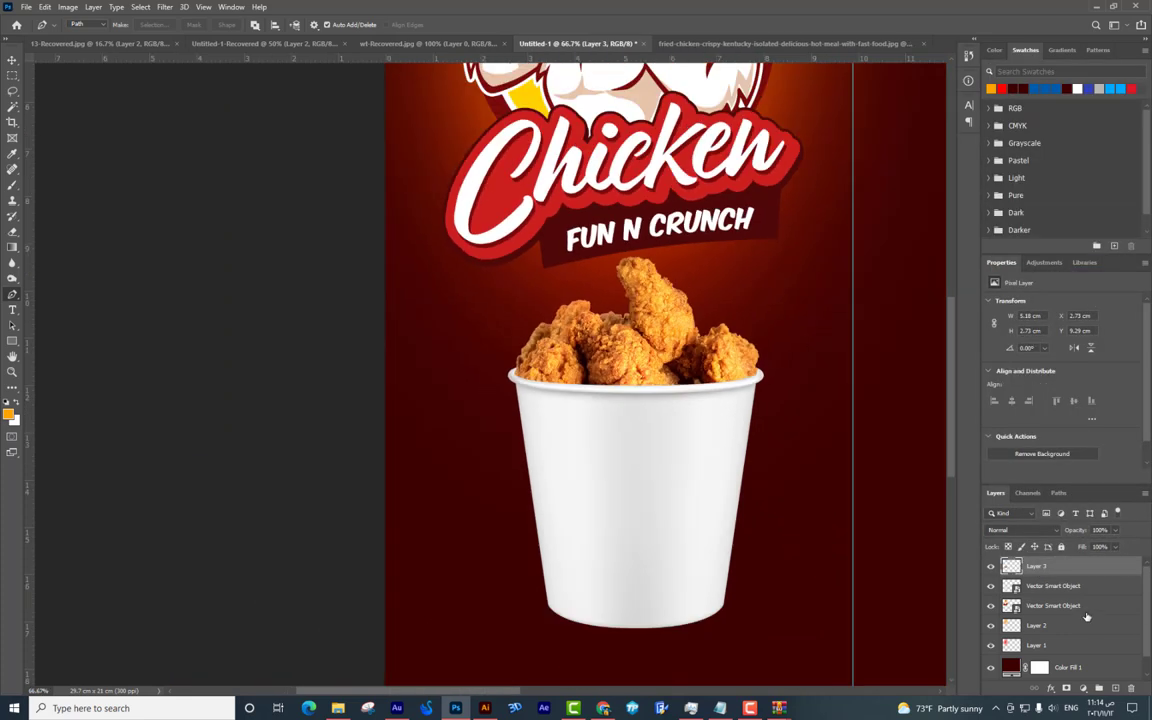
{"action": "left_click_drag", "start_coordinate": [653, 478], "coordinate": [594, 427]}
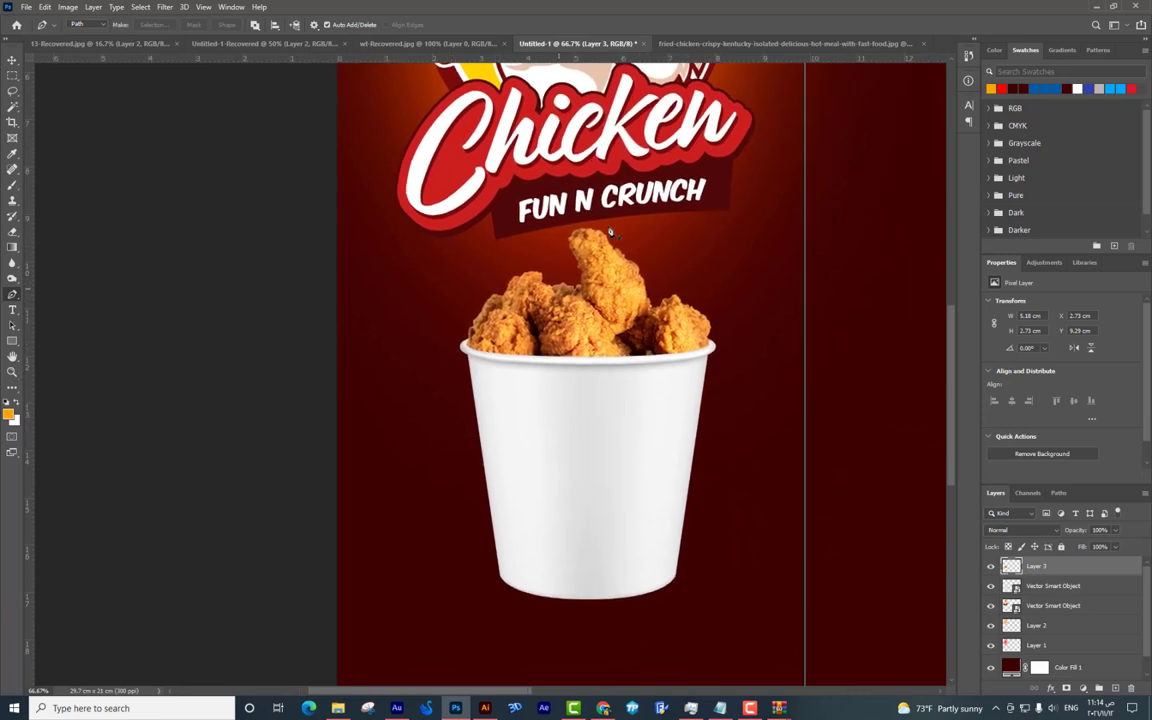
{"action": "left_click_drag", "start_coordinate": [595, 253], "coordinate": [545, 220]}
{"action": "left_click_drag", "start_coordinate": [610, 253], "coordinate": [592, 353]}
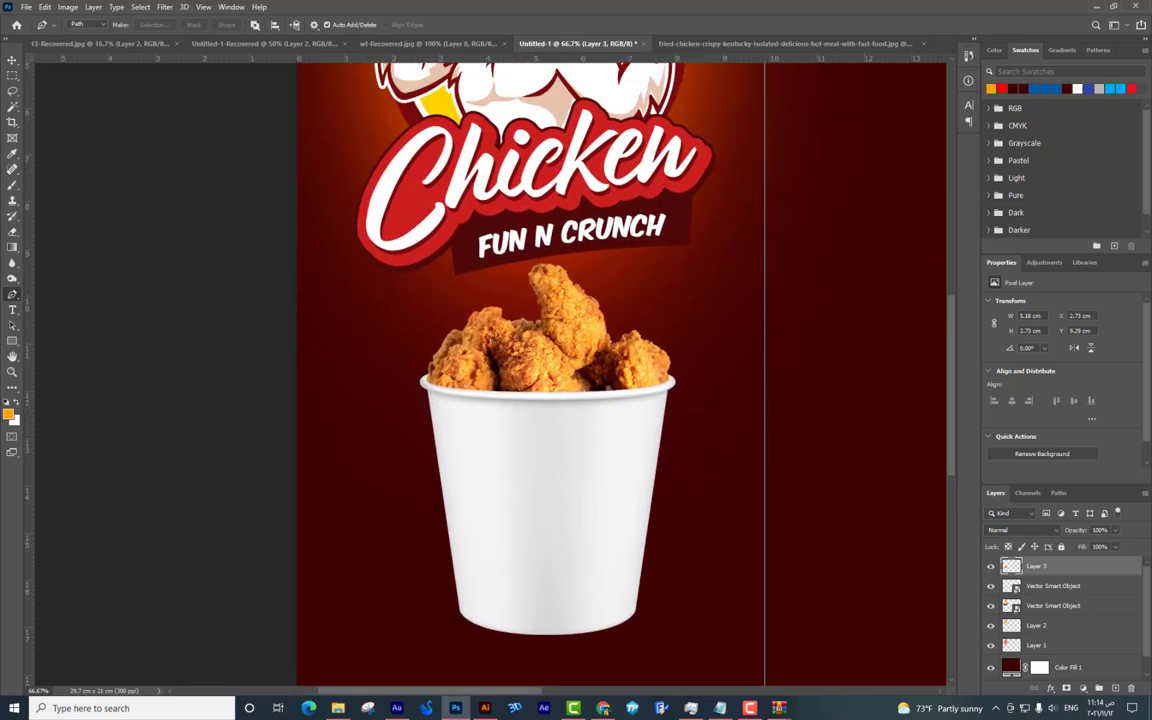
{"action": "left_click", "coordinate": [12, 58]}
{"action": "right_click", "coordinate": [640, 470]}
{"action": "left_click", "coordinate": [660, 472]}
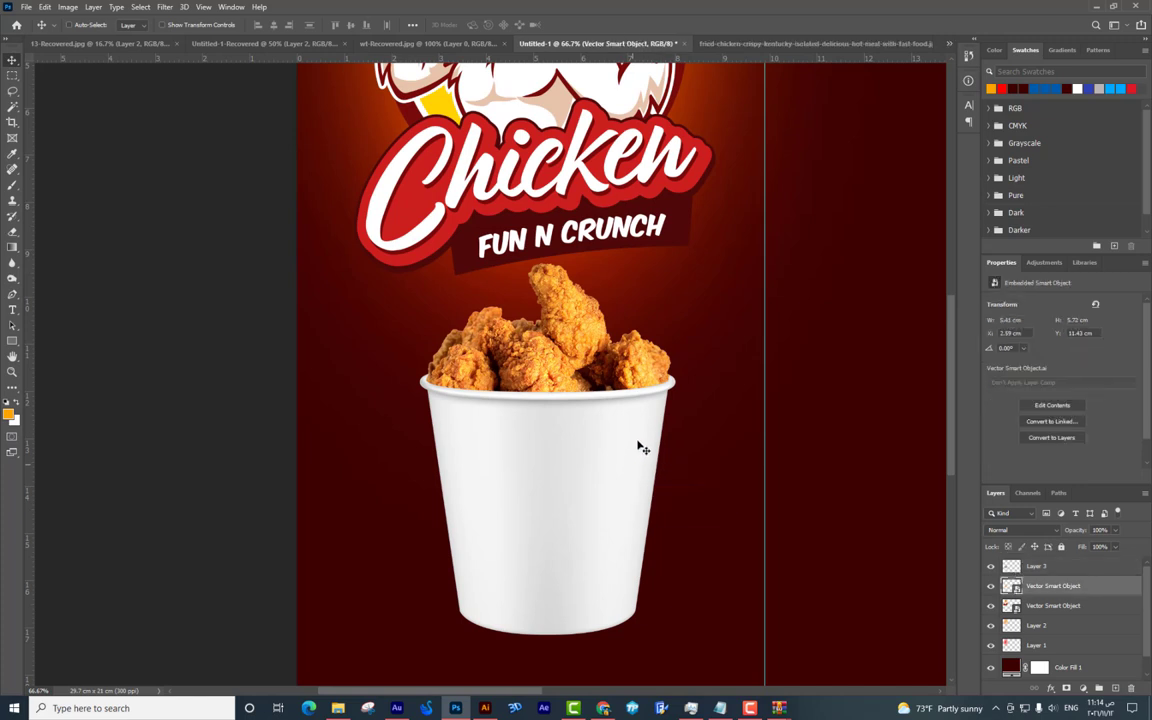
{"action": "left_click_drag", "start_coordinate": [625, 442], "coordinate": [708, 479]}
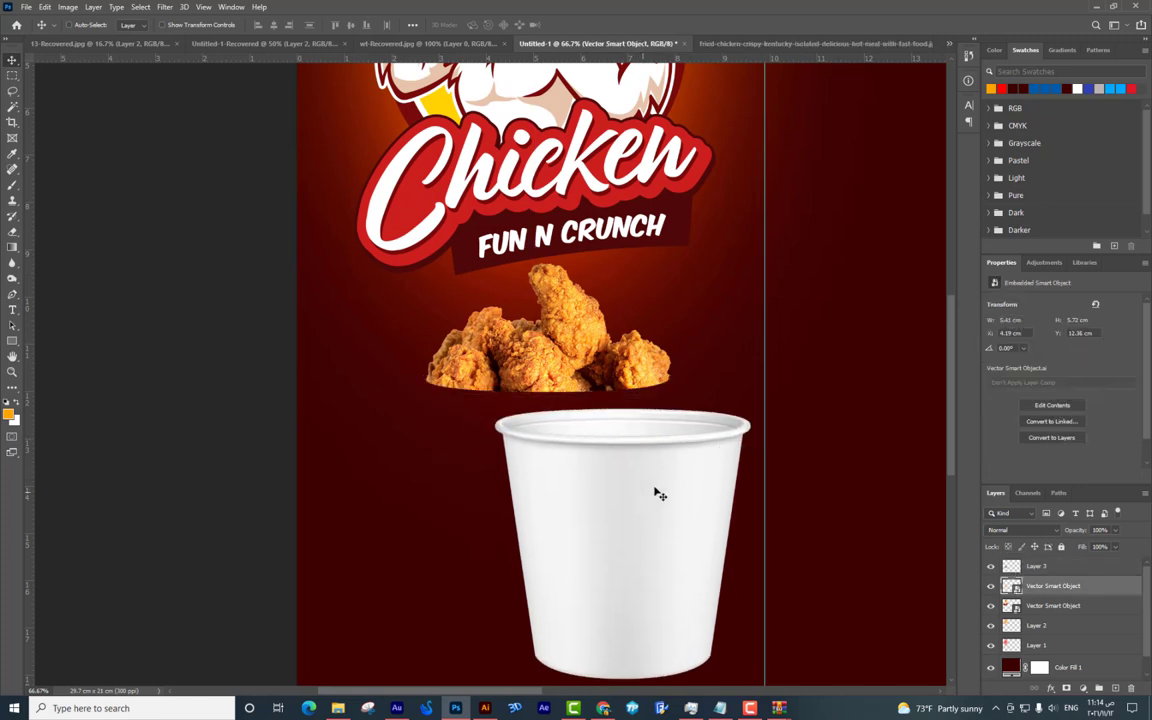
{"action": "left_click_drag", "start_coordinate": [596, 436], "coordinate": [521, 397]}
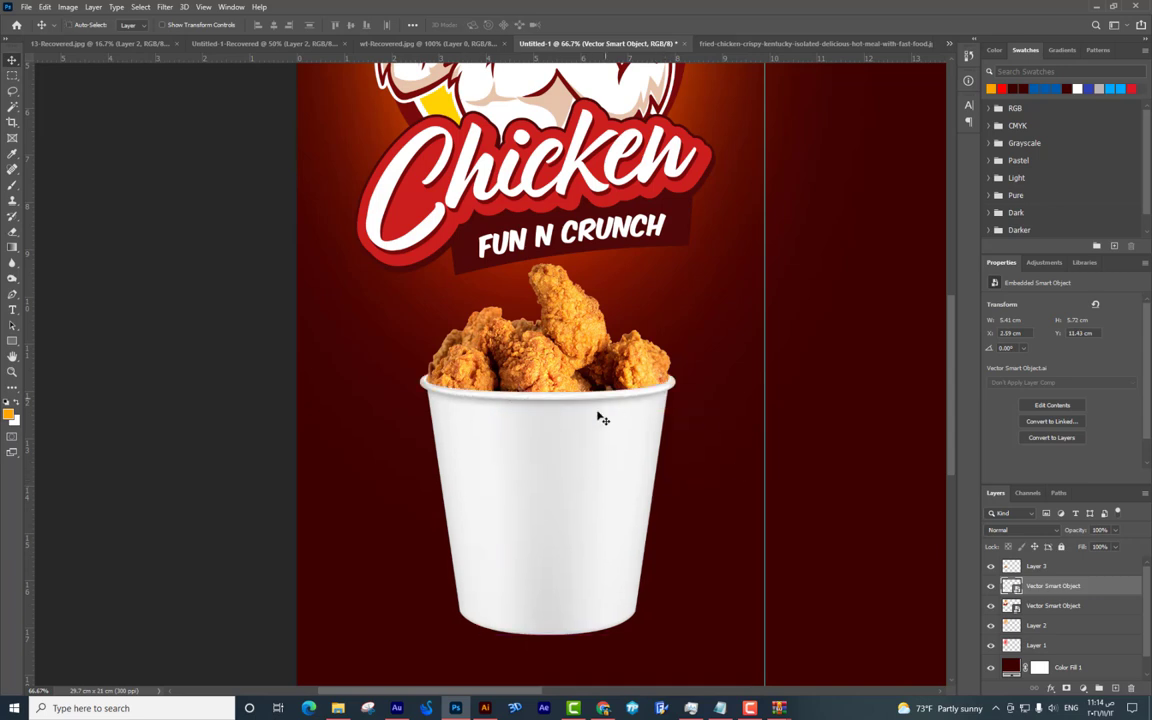
{"action": "left_click_drag", "start_coordinate": [525, 442], "coordinate": [557, 441]}
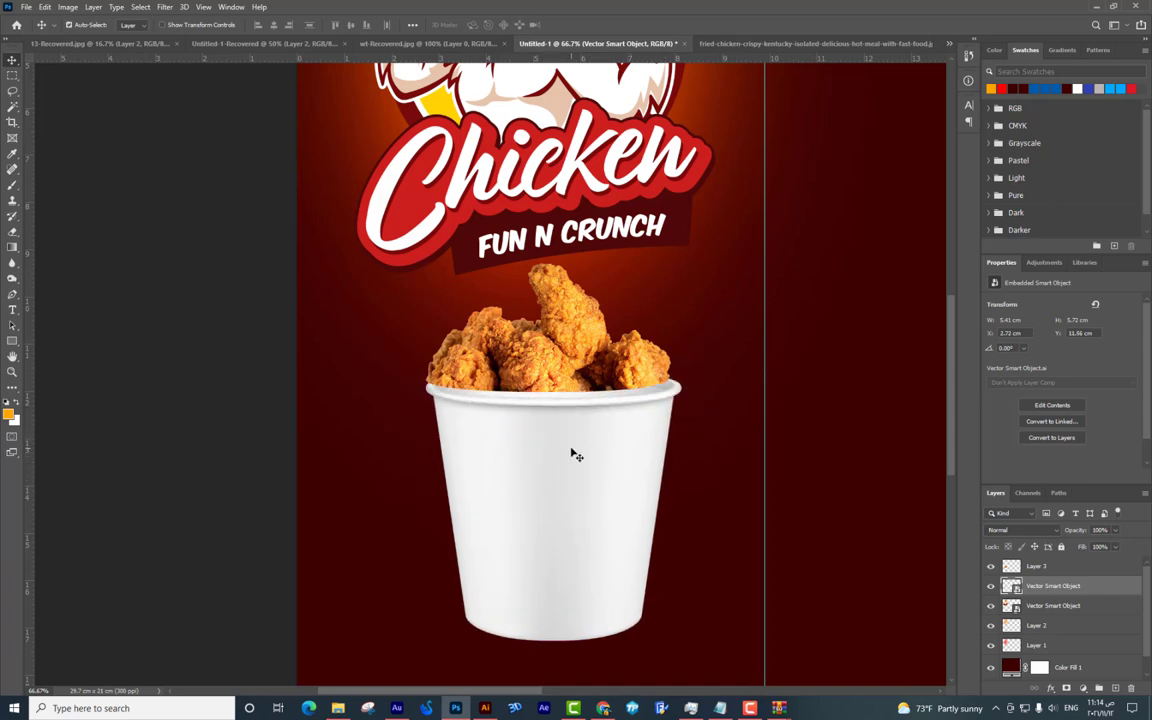
{"action": "key", "text": "shift+Left"}
{"action": "key", "text": "shift+Up"}
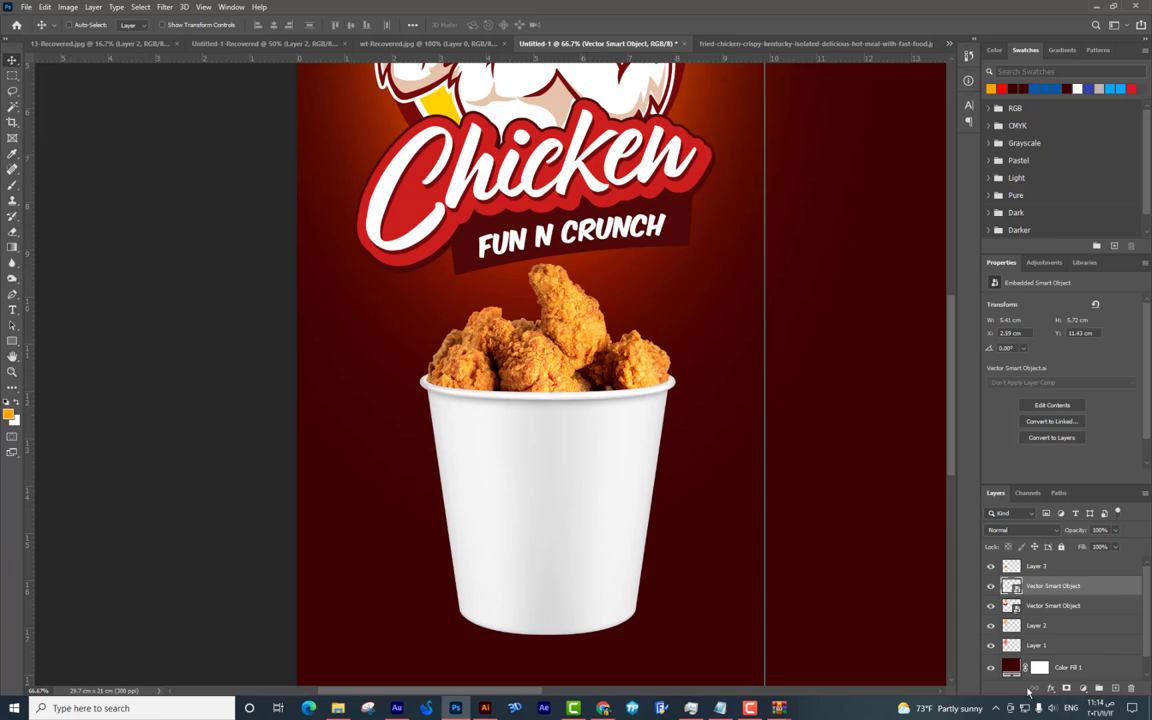
{"action": "key", "text": "ctrl+u"}
{"action": "left_click_drag", "start_coordinate": [542, 232], "coordinate": [647, 243]}
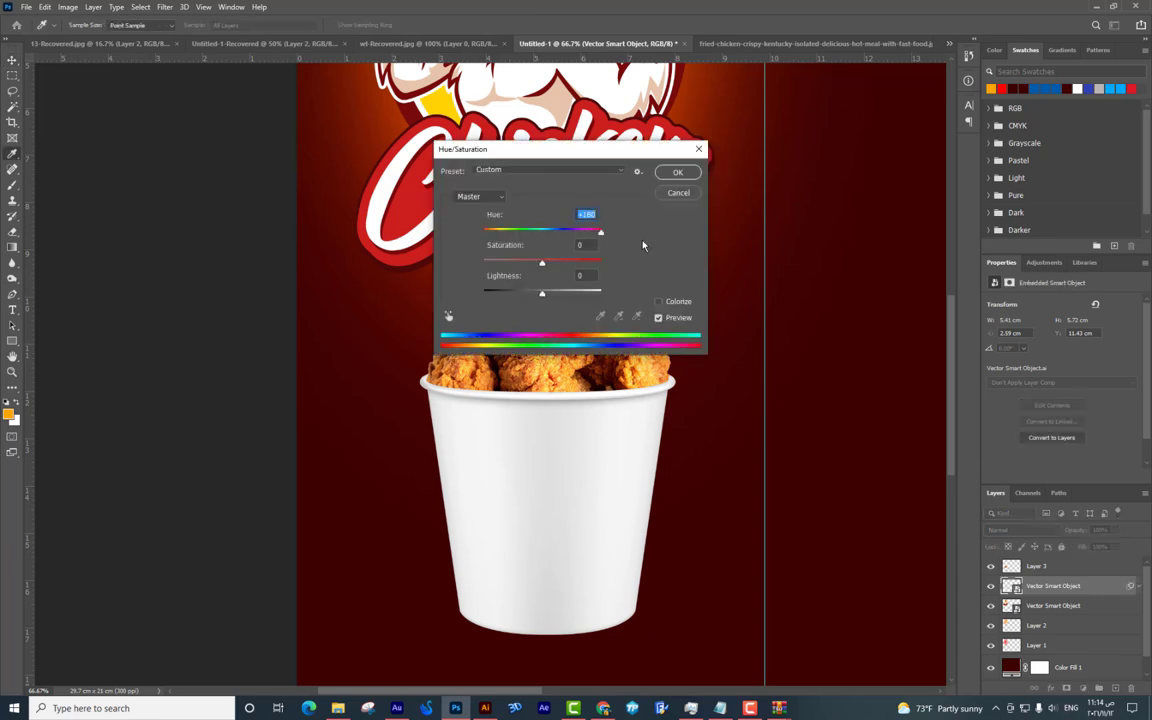
{"action": "left_click", "coordinate": [698, 148]}
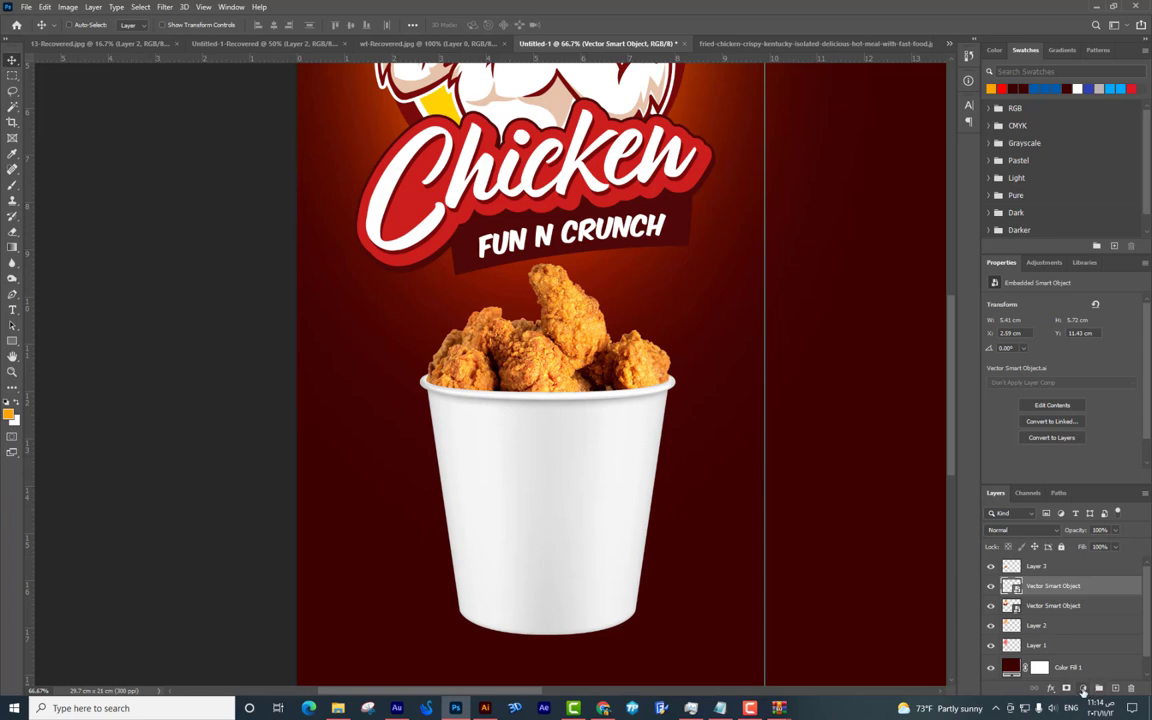
Add a Hue/Saturation adjustment layer clipped to the bucket layer.
{"action": "left_click", "coordinate": [1083, 689]}
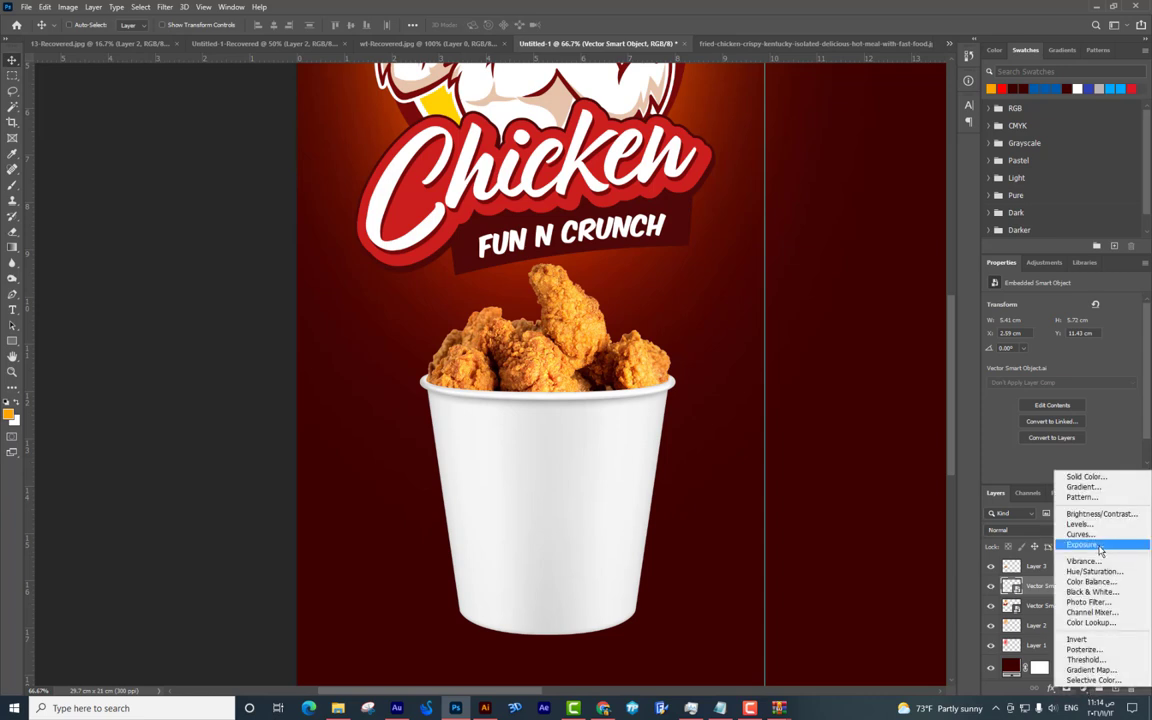
{"action": "left_click", "coordinate": [1093, 571]}
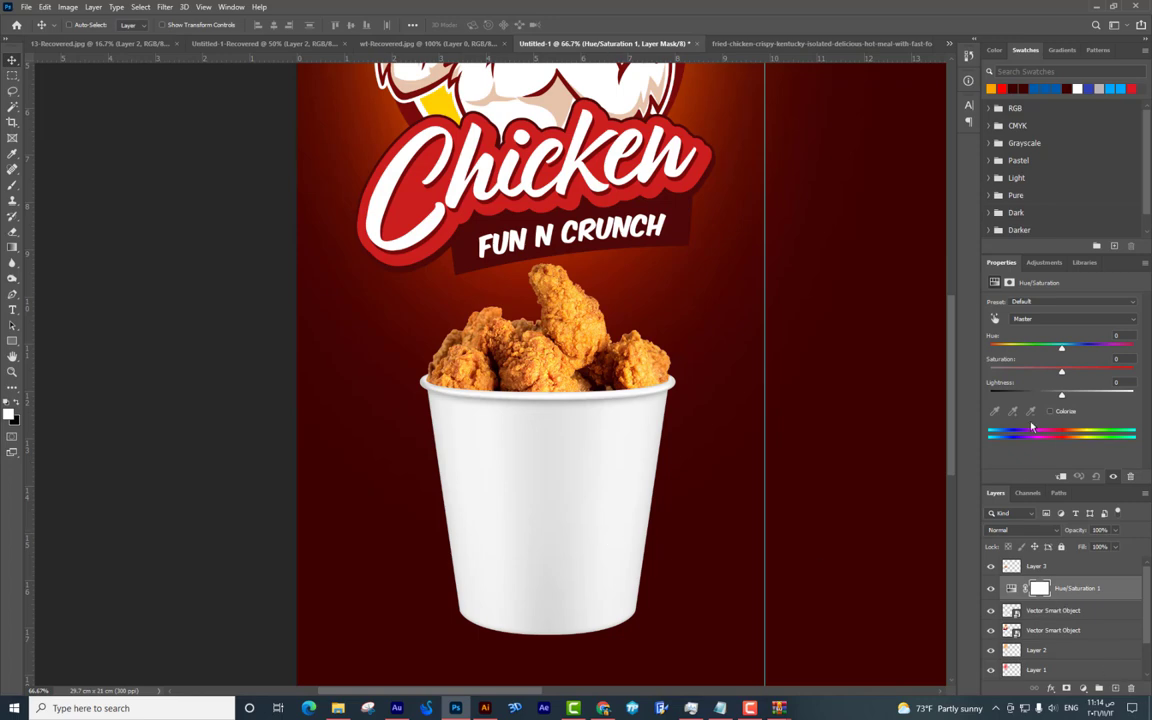
{"action": "left_click_drag", "start_coordinate": [1062, 347], "coordinate": [1014, 347]}
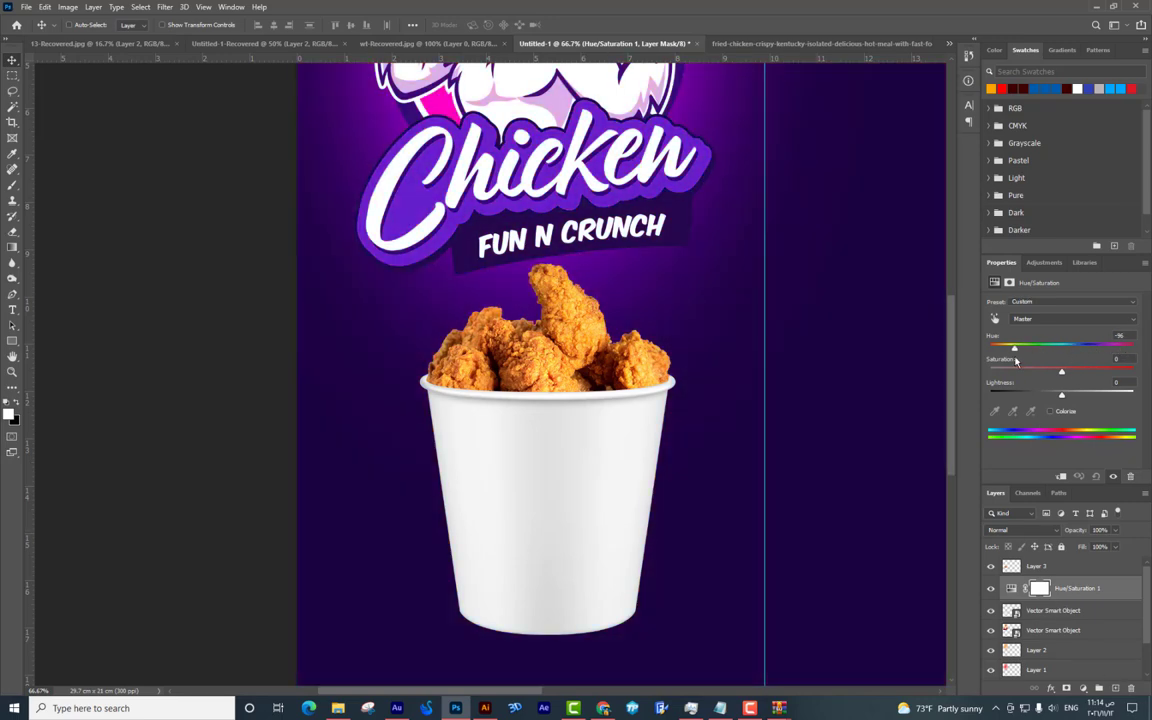
{"action": "key", "text": "ctrl+z"}
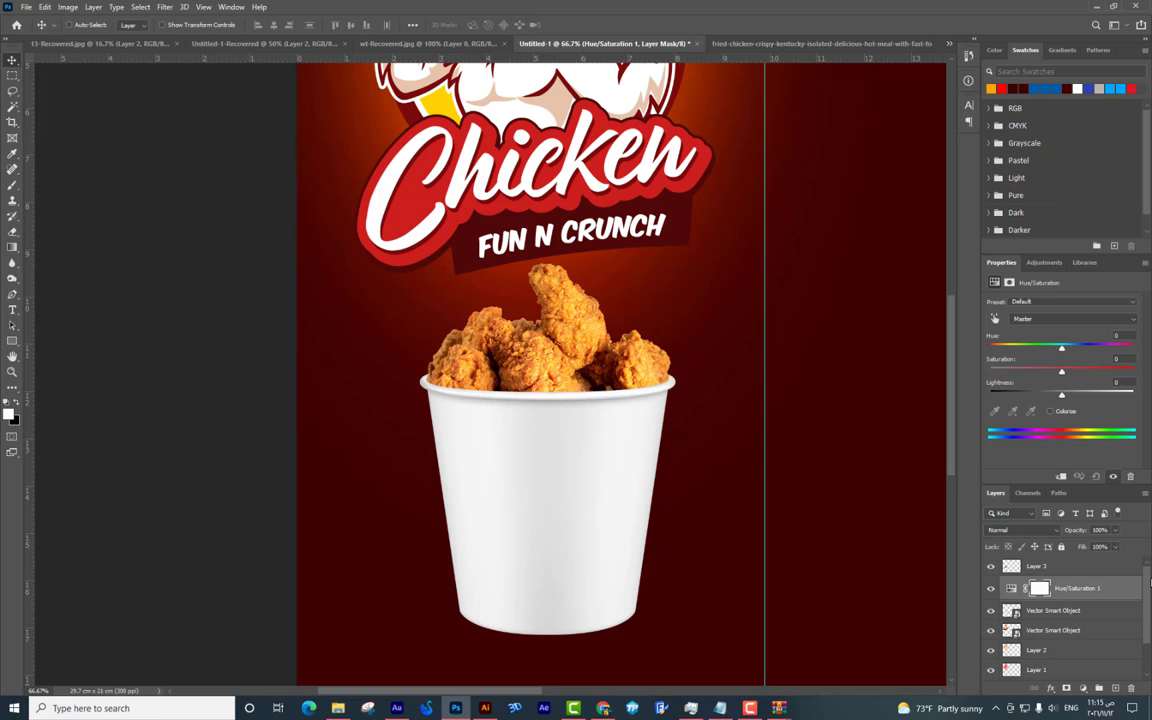
{"action": "left_click", "coordinate": [1070, 599], "text": "alt"}
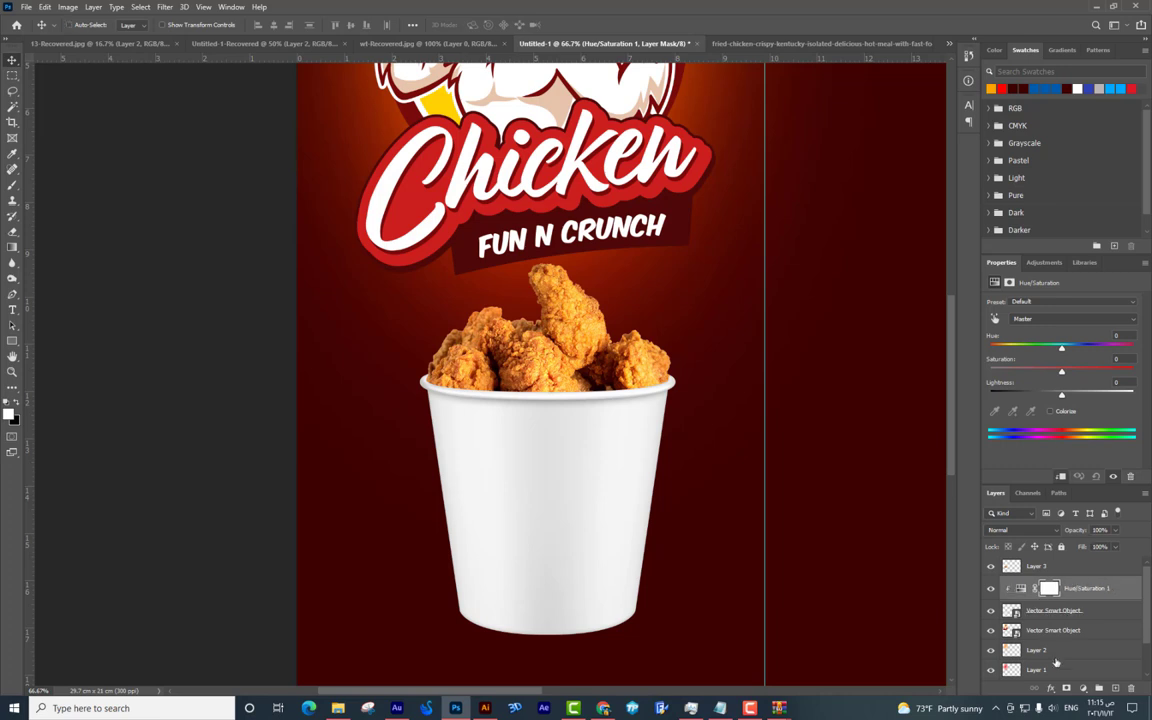
{"action": "left_click", "coordinate": [1062, 479]}
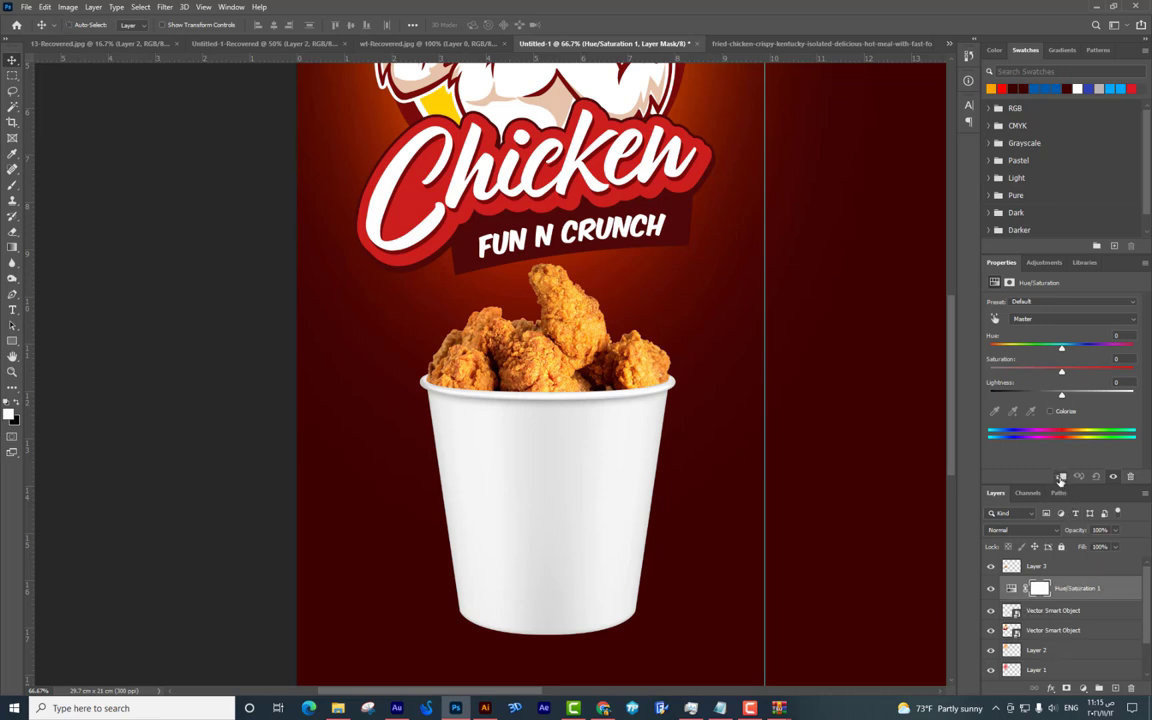
{"action": "left_click", "coordinate": [1062, 479]}
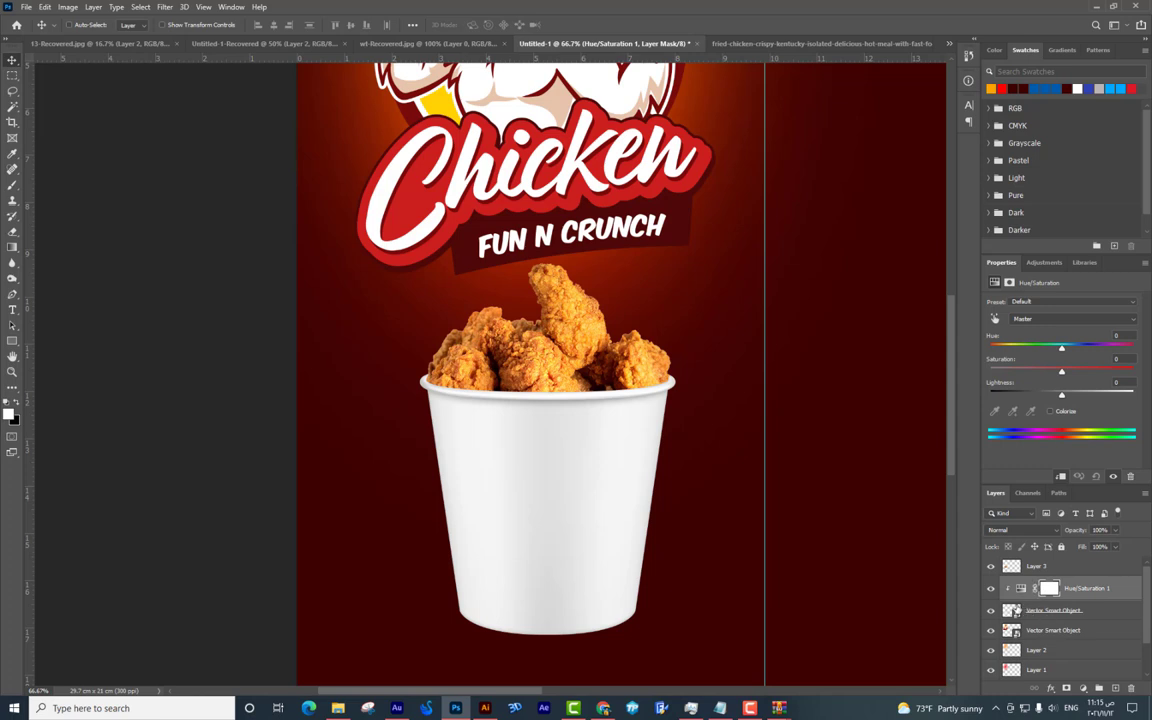
Colorize the bucket with Hue 360, Saturation 75 and Lightness -62 for a deep red.
{"action": "mouse_move", "coordinate": [1058, 349]}
{"action": "left_mouse_down"}
{"action": "mouse_move", "coordinate": [1092, 347]}
{"action": "mouse_move", "coordinate": [1073, 348]}
{"action": "left_mouse_up"}
{"action": "left_click", "coordinate": [1051, 411]}
{"action": "left_click_drag", "start_coordinate": [1063, 396], "coordinate": [1080, 372]}
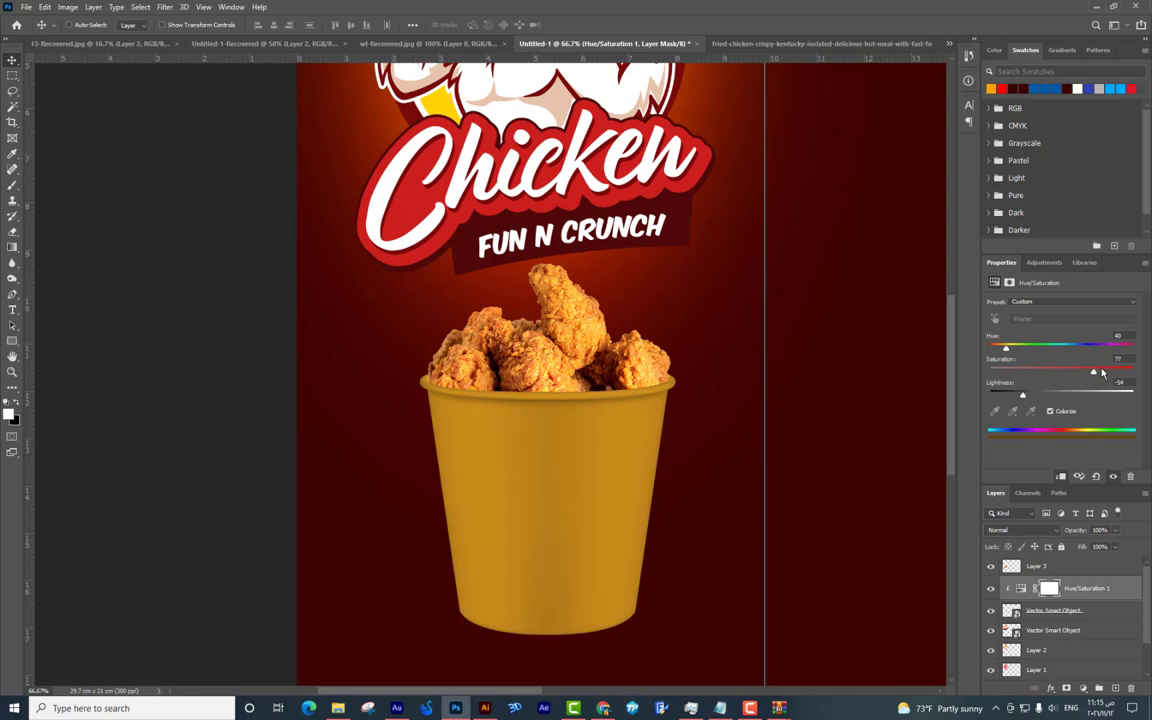
{"action": "left_click_drag", "start_coordinate": [1007, 350], "coordinate": [1123, 346]}
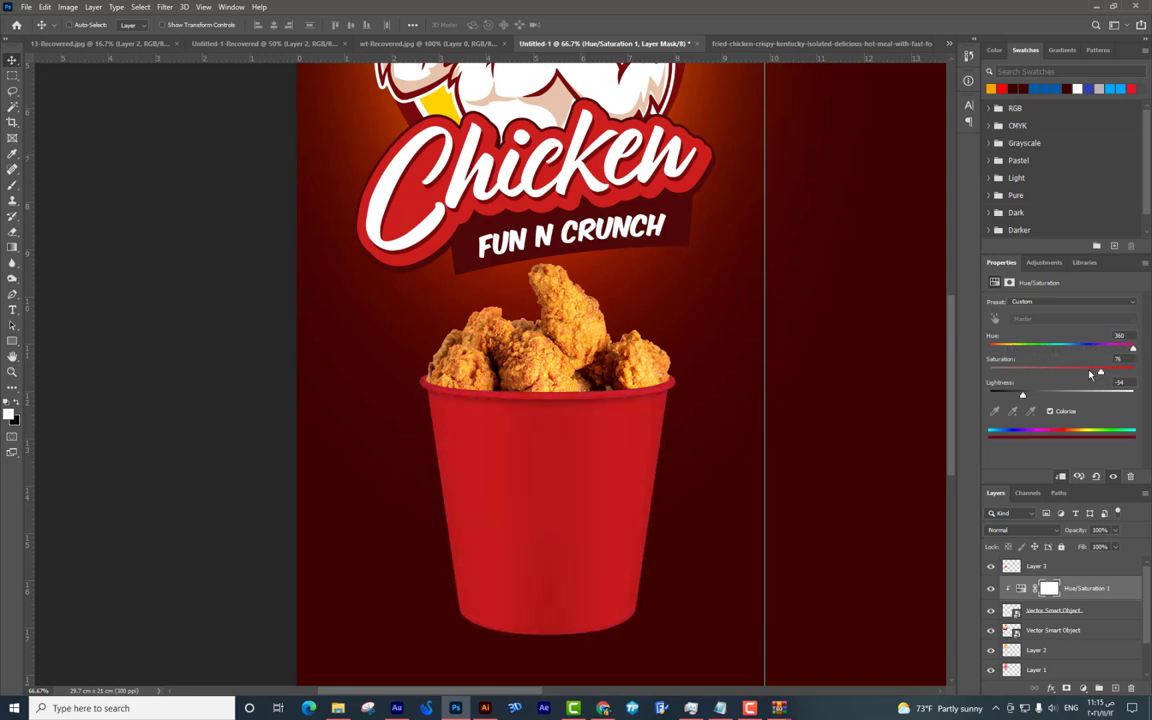
{"action": "left_click_drag", "start_coordinate": [1021, 396], "coordinate": [1019, 398]}
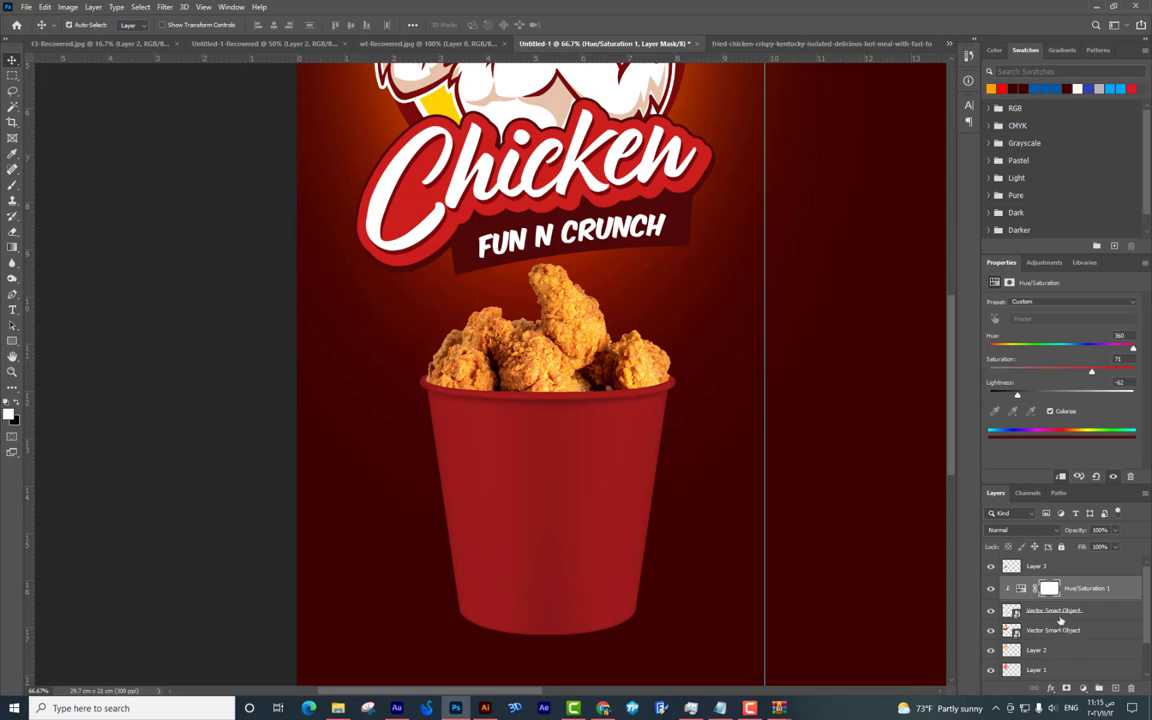
Merge the Hue/Saturation adjustment into the bucket layer and add a new layer above it.
{"action": "left_click", "coordinate": [1061, 610]}
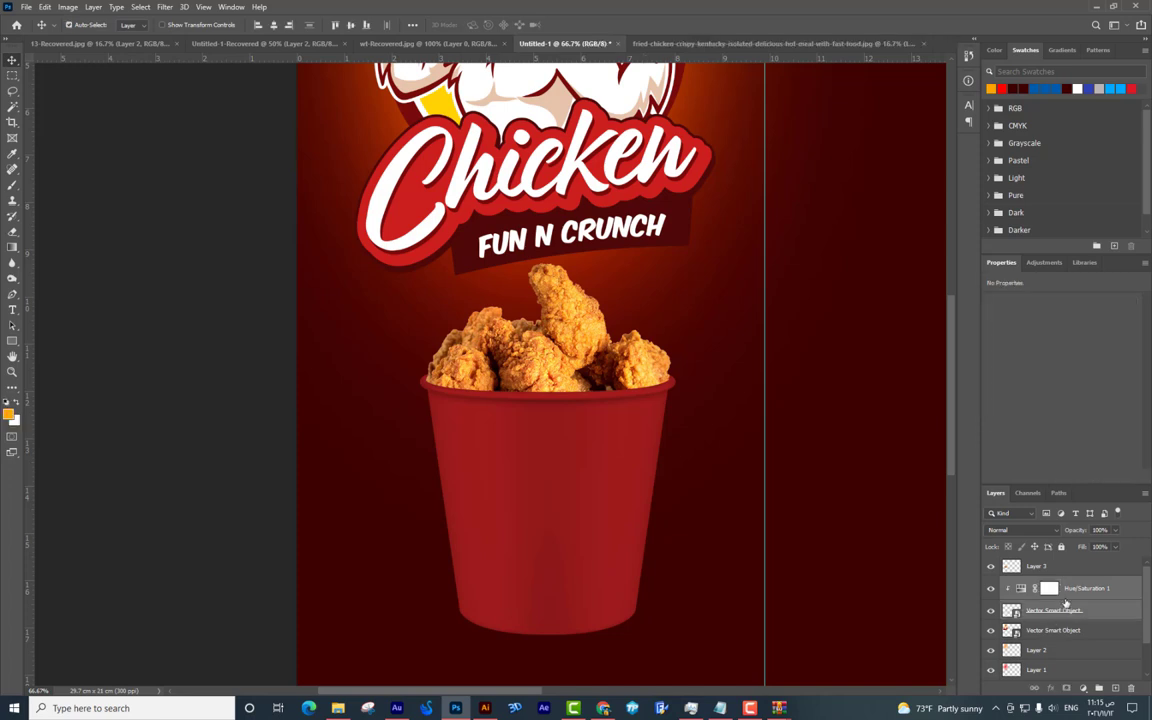
{"action": "left_click", "coordinate": [1056, 590], "text": "shift"}
{"action": "key", "text": "ctrl+e"}
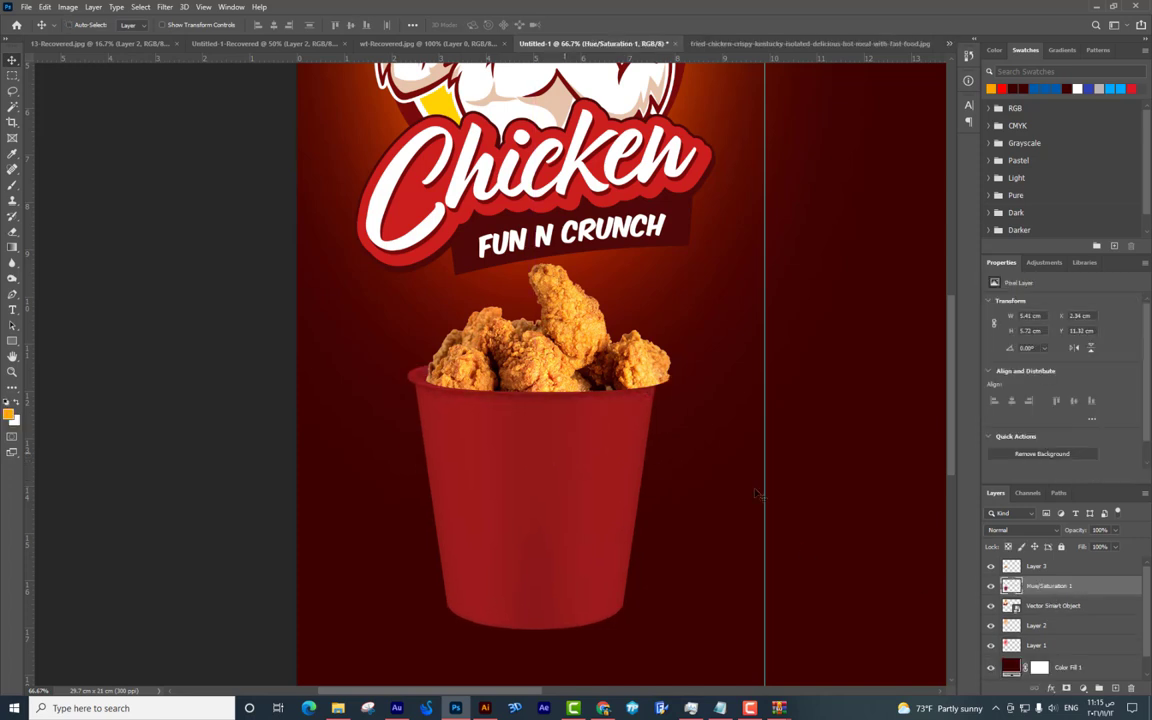
{"action": "left_click", "coordinate": [1114, 689]}
{"action": "left_click_drag", "start_coordinate": [1062, 588], "coordinate": [1078, 601]}
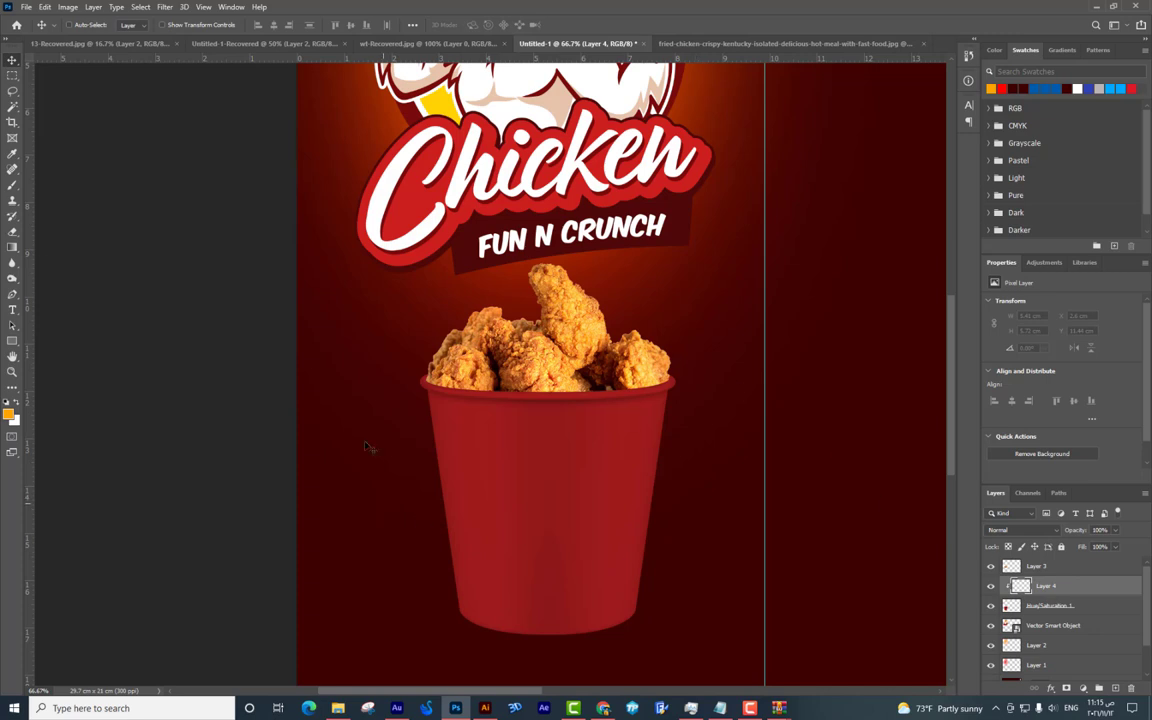
Sample the bucket's red with the brush and paint it over the bucket's right side.
{"action": "left_click", "coordinate": [12, 186]}
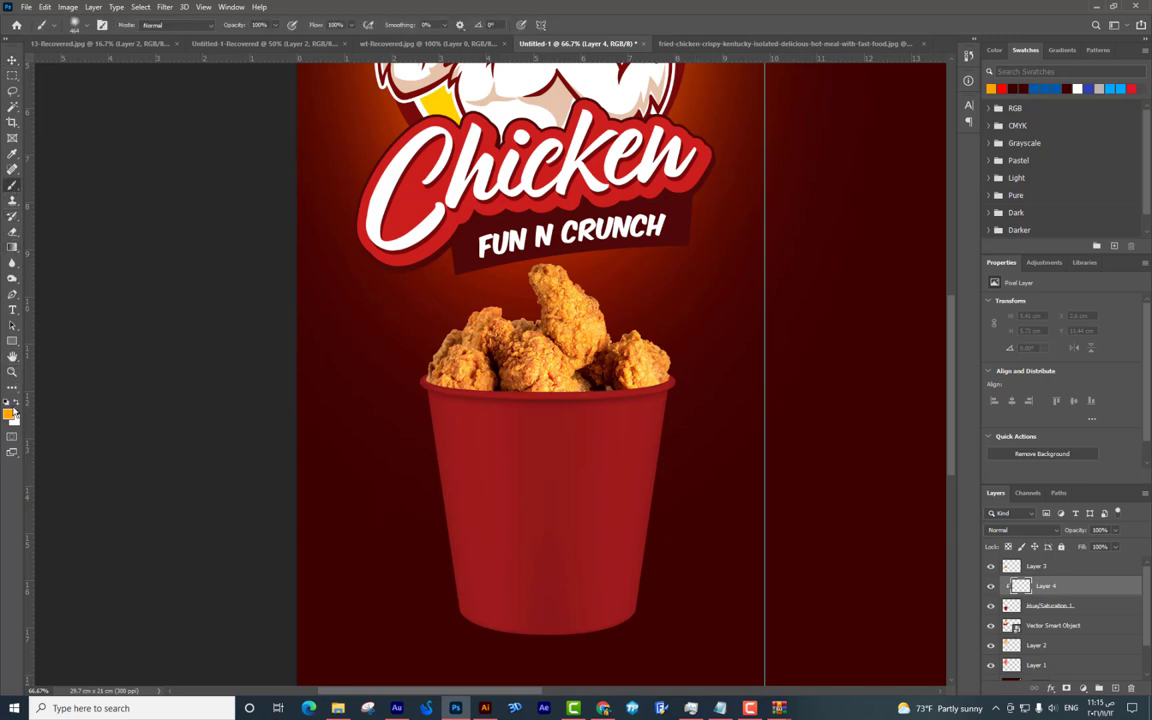
{"action": "left_click", "coordinate": [563, 455], "text": "alt"}
{"action": "left_click", "coordinate": [8, 413]}
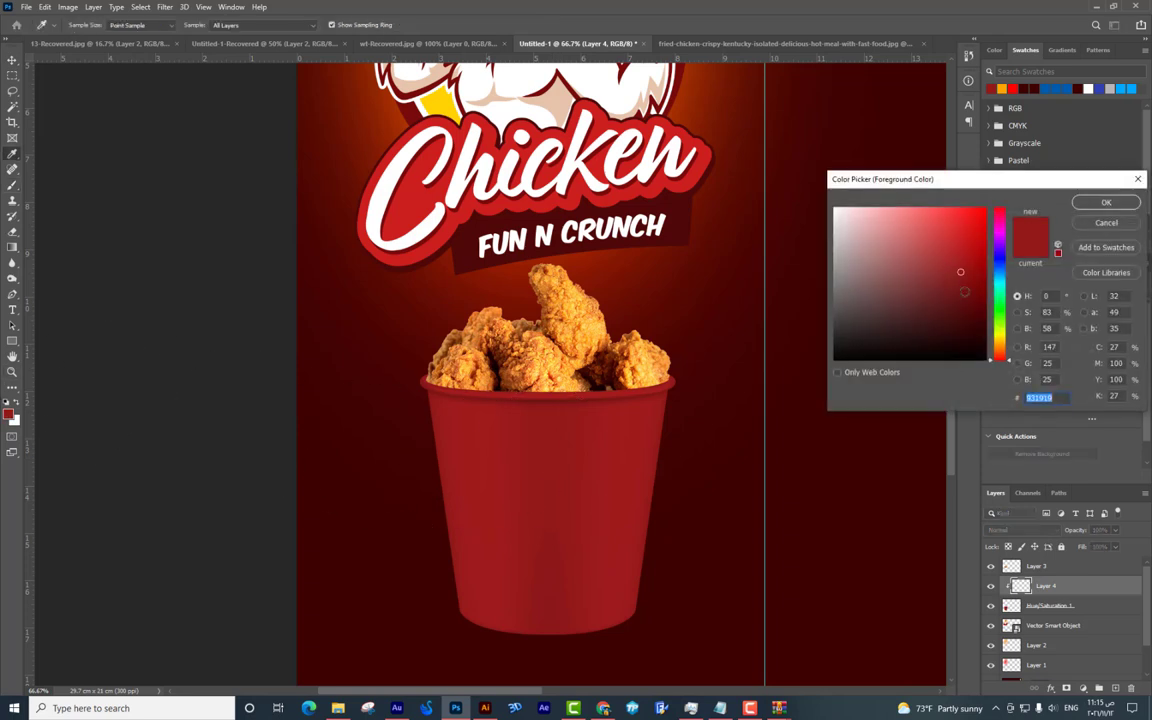
{"action": "key", "text": "Return"}
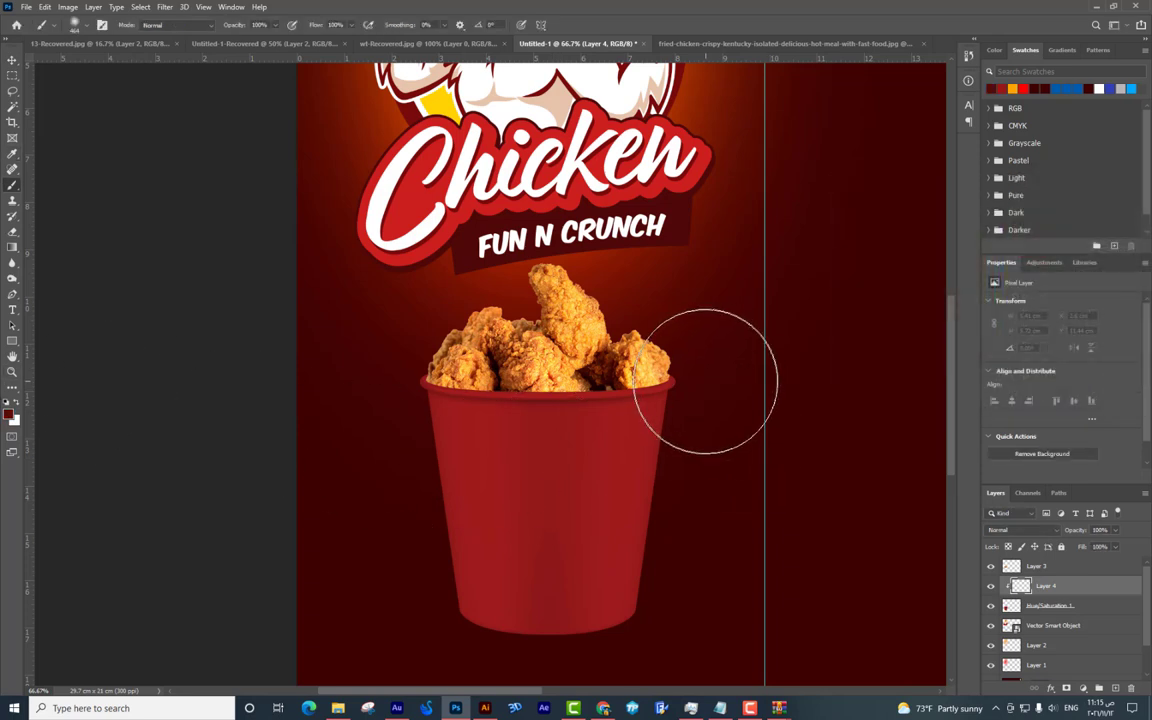
{"action": "mouse_move", "coordinate": [692, 634]}
{"action": "left_mouse_down"}
{"action": "mouse_move", "coordinate": [707, 424]}
{"action": "mouse_move", "coordinate": [630, 694]}
{"action": "mouse_move", "coordinate": [733, 411]}
{"action": "mouse_move", "coordinate": [582, 557]}
{"action": "mouse_move", "coordinate": [399, 360]}
{"action": "mouse_move", "coordinate": [360, 591]}
{"action": "mouse_move", "coordinate": [411, 669]}
{"action": "mouse_move", "coordinate": [409, 574]}
{"action": "mouse_move", "coordinate": [380, 527]}
{"action": "mouse_move", "coordinate": [355, 329]}
{"action": "left_mouse_up"}
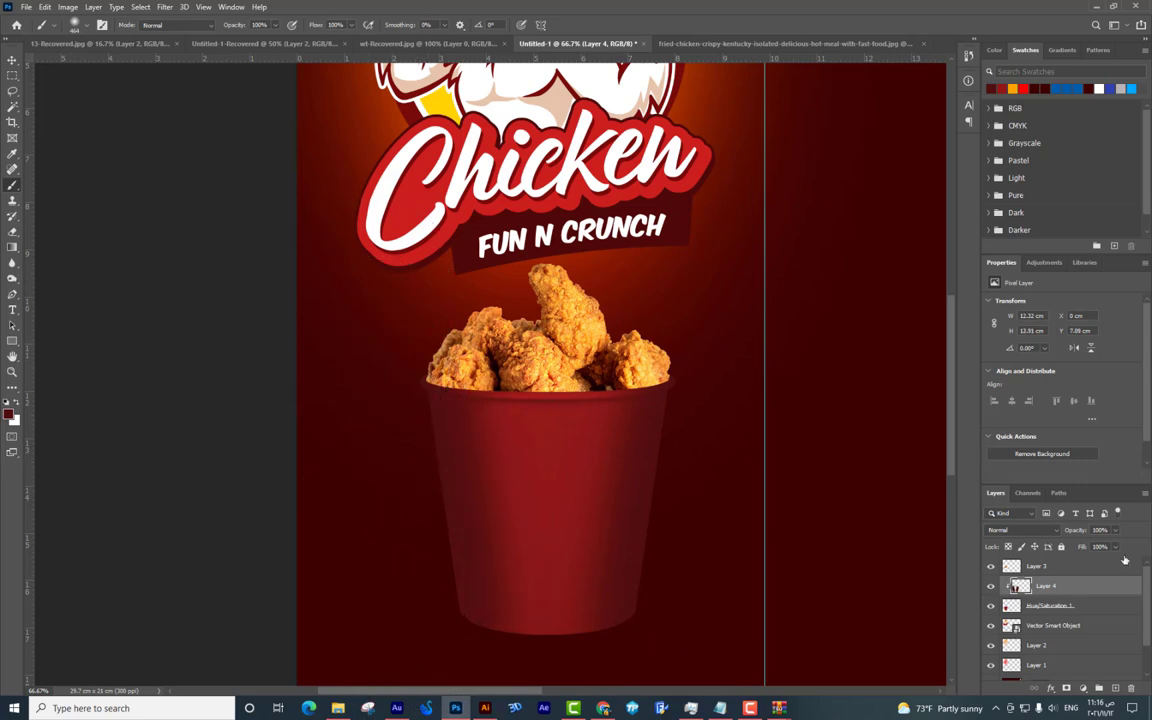
Set the shading layer to Multiply blend mode at about 59% opacity.
{"action": "left_click", "coordinate": [1030, 531]}
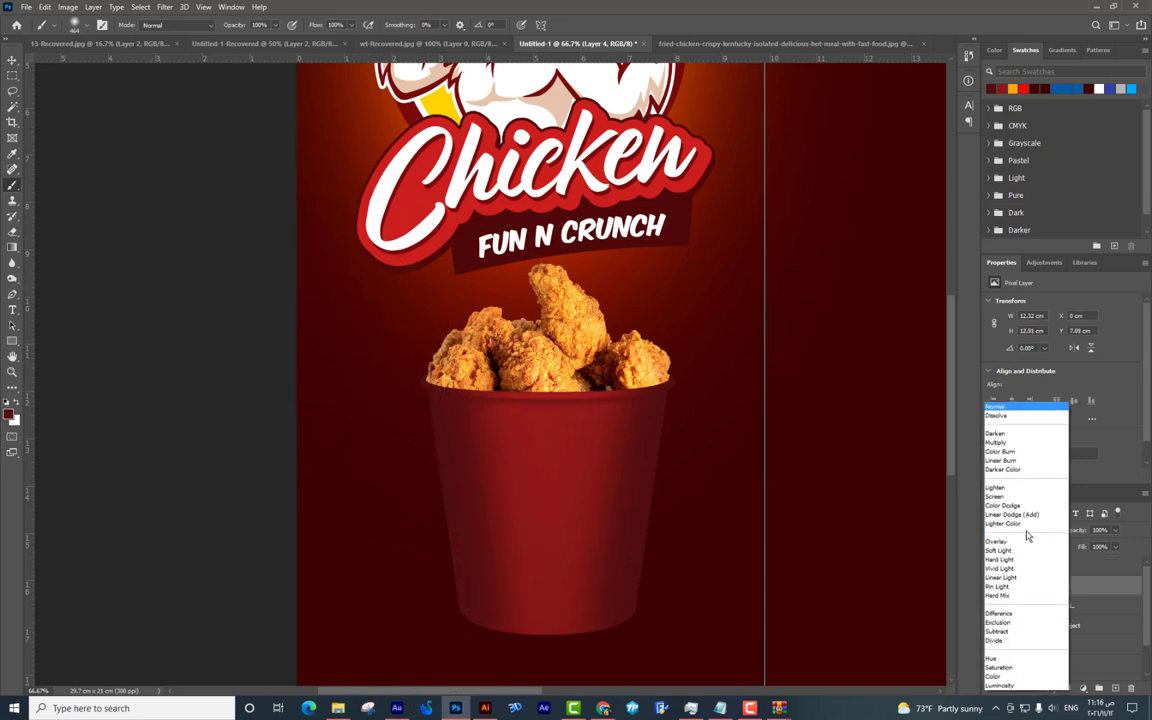
{"action": "left_click", "coordinate": [1000, 442]}
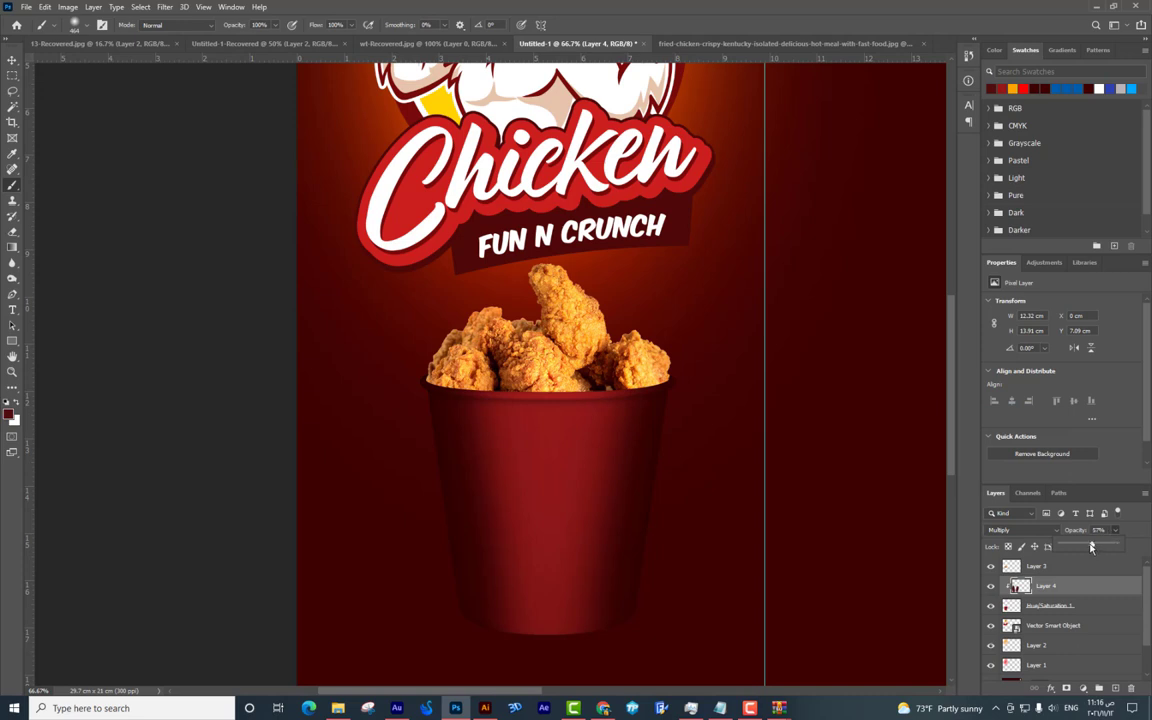
{"action": "left_click_drag", "start_coordinate": [1097, 547], "coordinate": [1083, 547]}
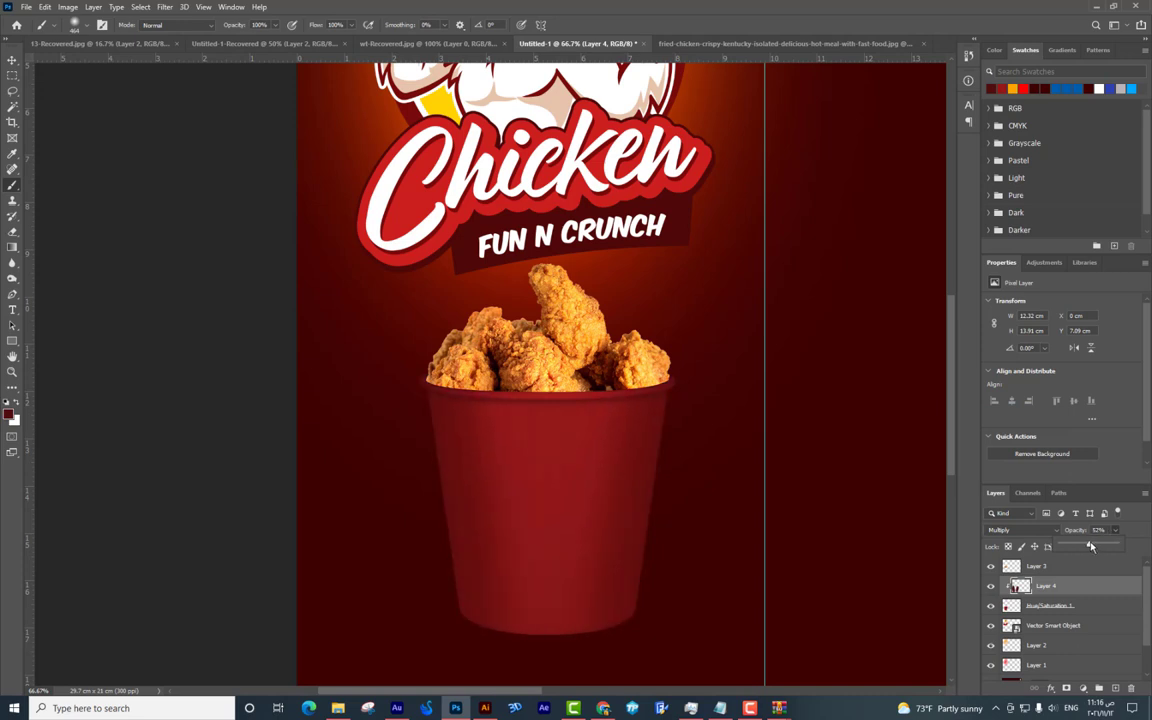
{"action": "left_click_drag", "start_coordinate": [694, 445], "coordinate": [663, 329]}
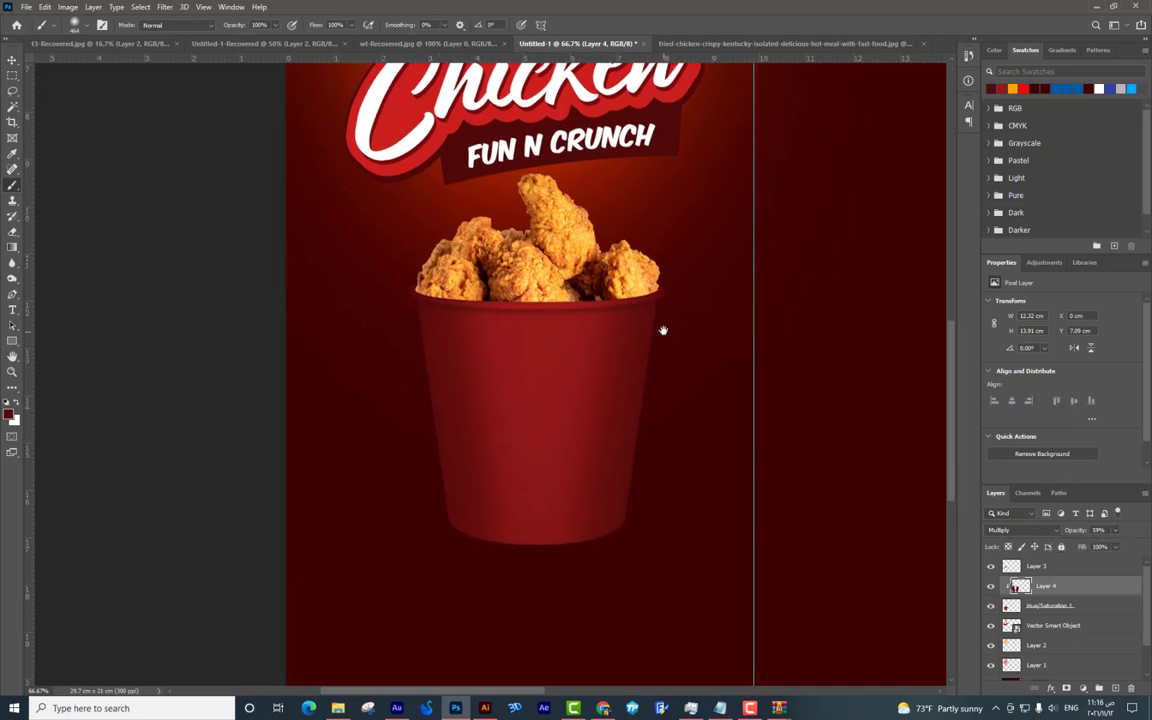
{"action": "mouse_move", "coordinate": [728, 309]}
{"action": "left_mouse_down"}
{"action": "mouse_move", "coordinate": [656, 412]}
{"action": "mouse_move", "coordinate": [686, 395]}
{"action": "left_mouse_up"}
{"action": "key", "text": "ctrl+minus"}
Duplicate the chicken logo layer and move the copy above the shading layer.
{"action": "left_click", "coordinate": [12, 59]}
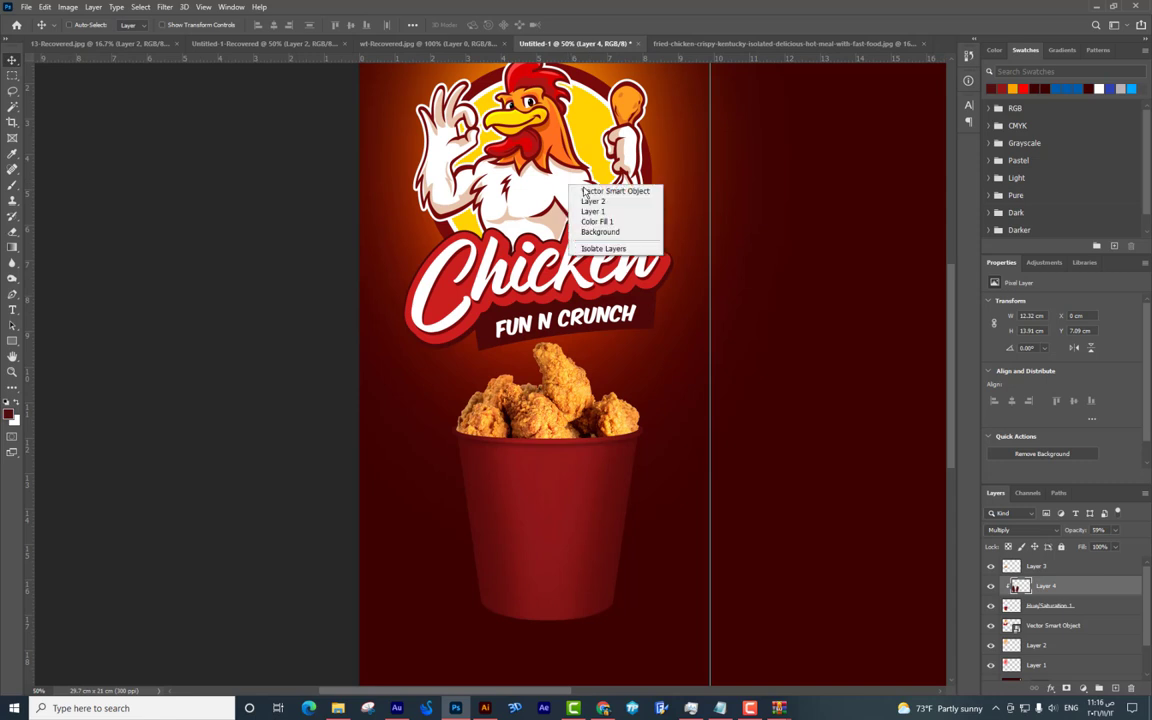
{"action": "left_click", "coordinate": [617, 189]}
{"action": "left_click_drag", "start_coordinate": [572, 192], "coordinate": [596, 325]}
{"action": "left_click_drag", "start_coordinate": [1091, 625], "coordinate": [1070, 595]}
Scale the logo copy down and place it on the bucket.
{"action": "key", "text": "ctrl+t"}
{"action": "left_click_drag", "start_coordinate": [698, 503], "coordinate": [652, 376]}
{"action": "left_click_drag", "start_coordinate": [610, 330], "coordinate": [588, 505]}
{"action": "left_click_drag", "start_coordinate": [520, 470], "coordinate": [584, 472]}
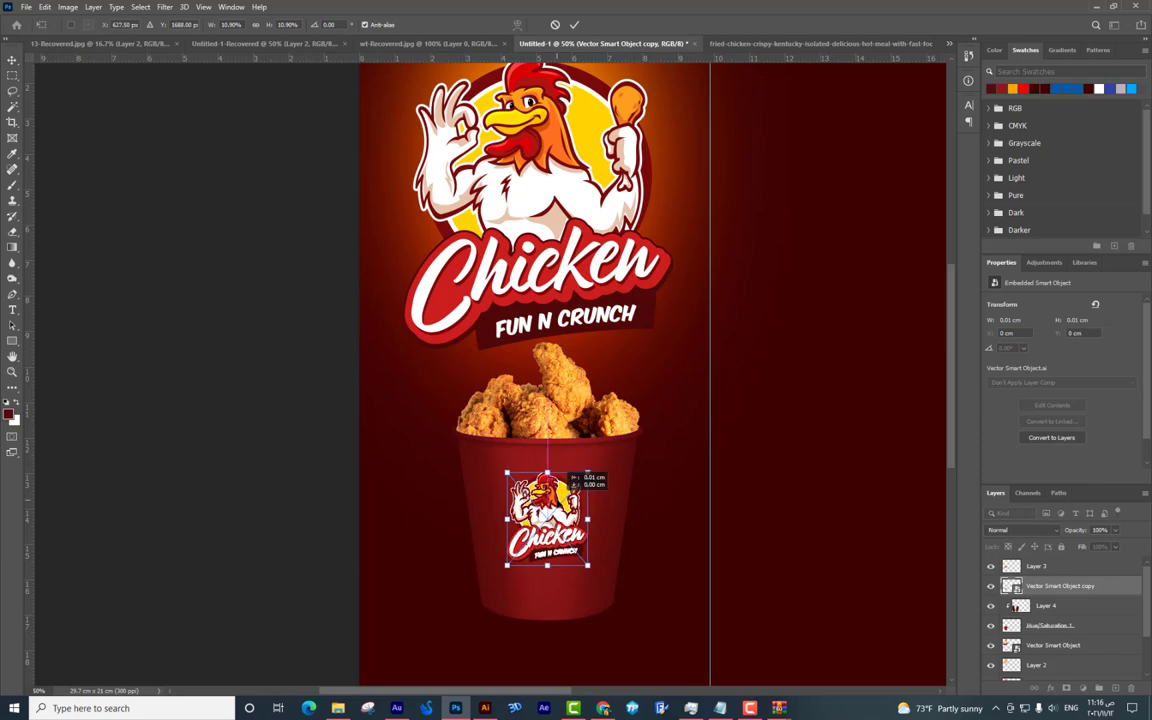
{"action": "key", "text": "Return"}
Fine-tune the small logo's position on the bucket.
{"action": "scroll", "coordinate": [548, 512], "scroll_direction": "up", "scroll_amount": 3}
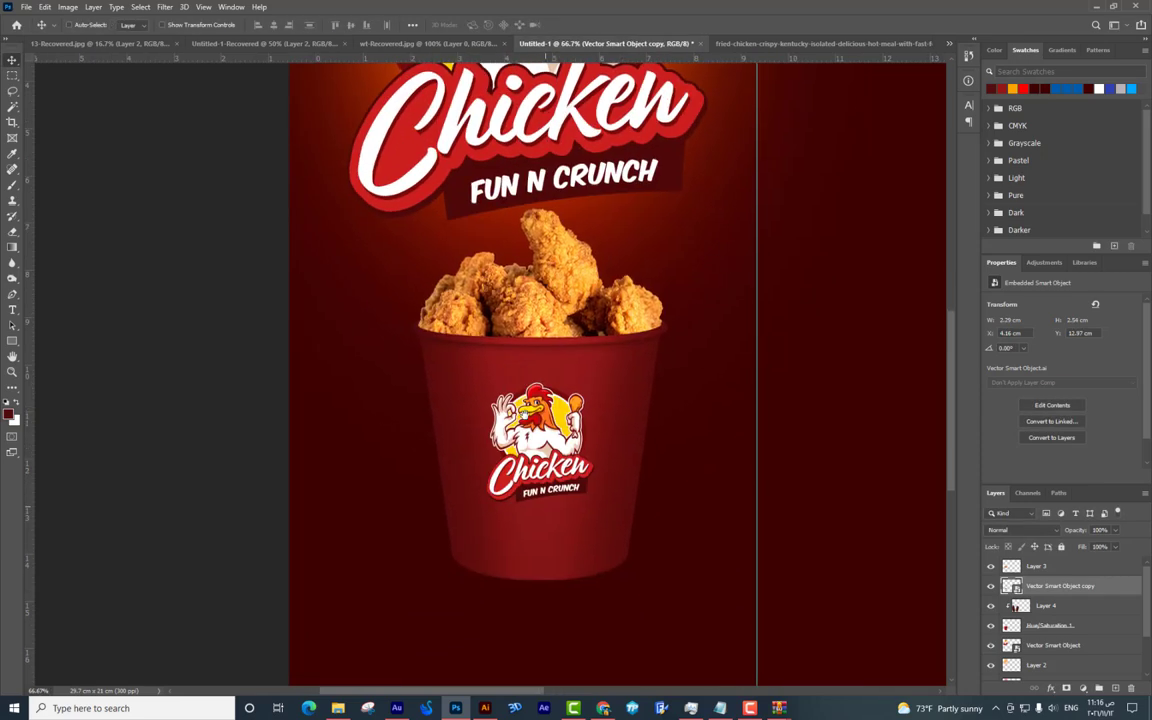
{"action": "left_click_drag", "start_coordinate": [549, 360], "coordinate": [546, 354]}
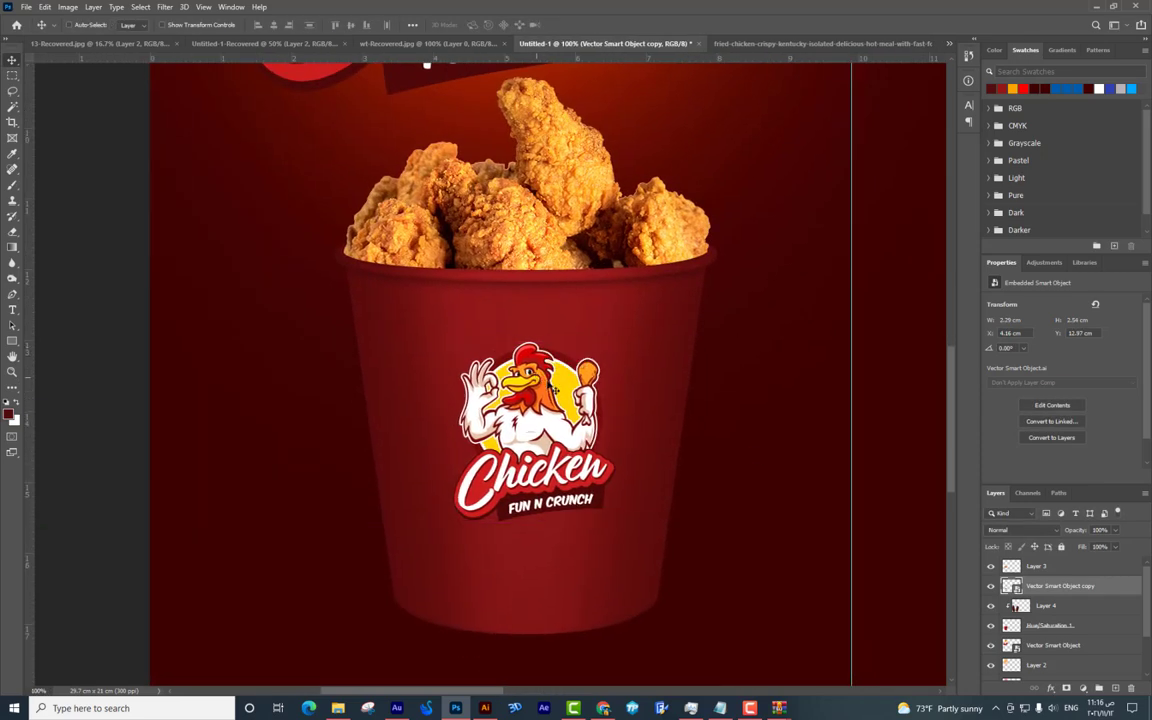
{"action": "left_click_drag", "start_coordinate": [750, 457], "coordinate": [747, 463]}
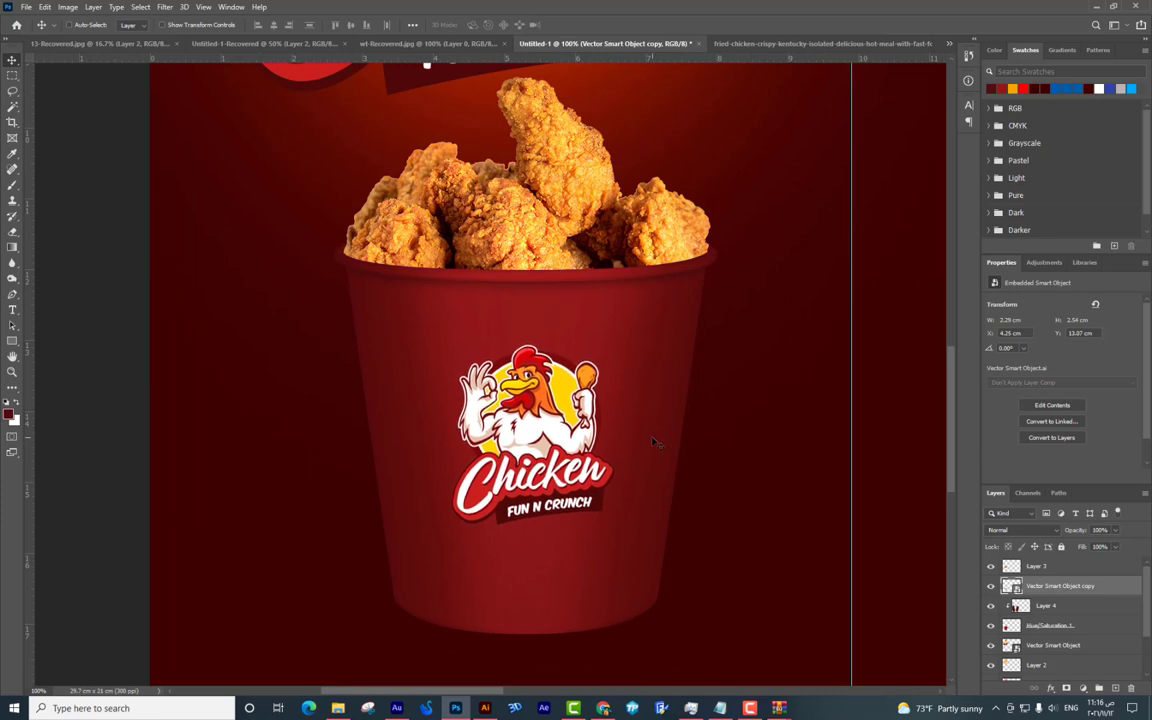
{"action": "scroll", "coordinate": [640, 405], "scroll_direction": "down", "scroll_amount": 3}
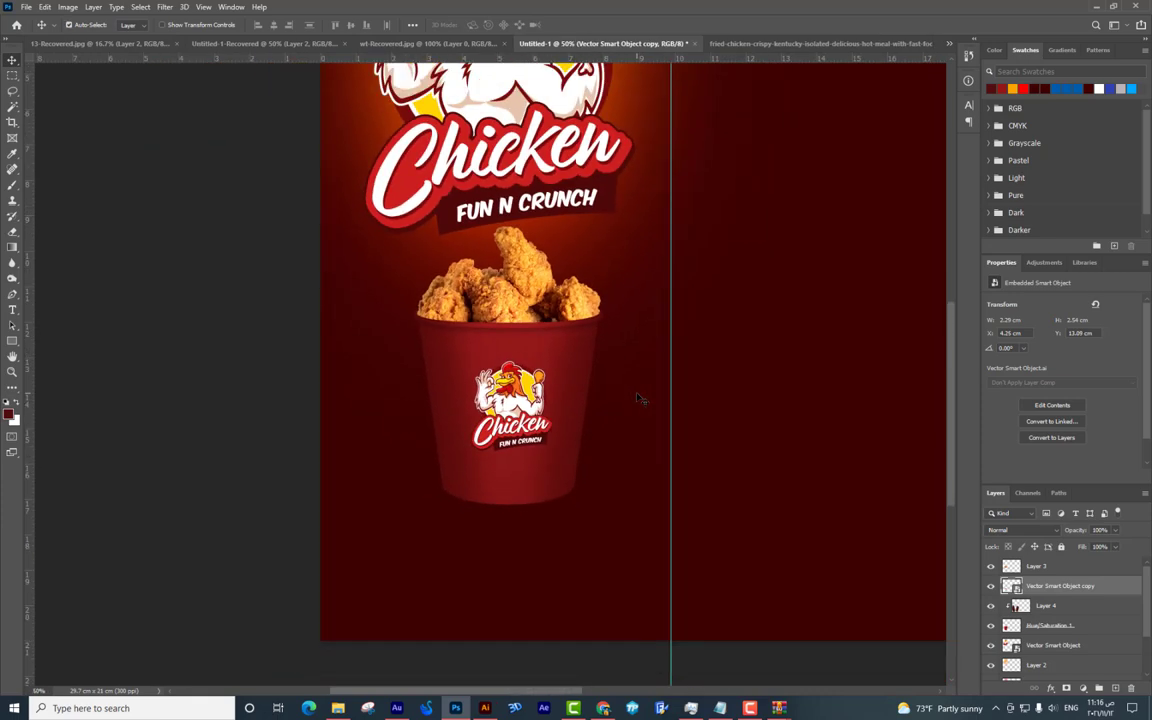
{"action": "left_click_drag", "start_coordinate": [607, 410], "coordinate": [575, 435]}
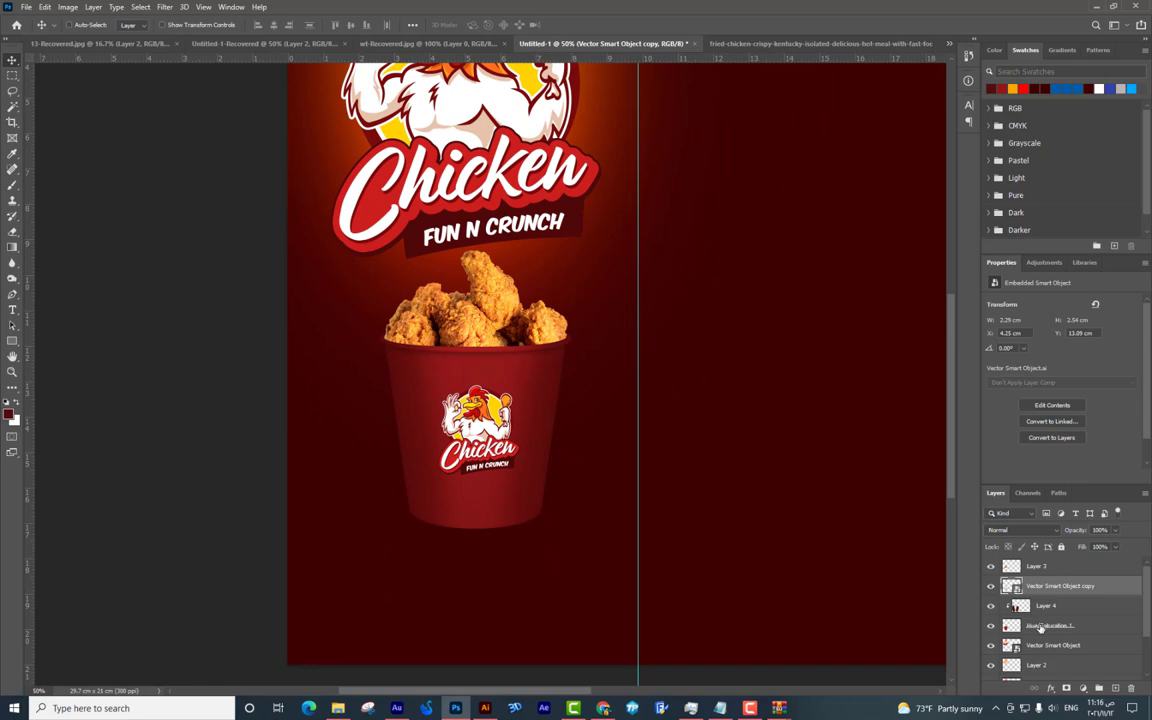
Select the bucket, chicken and logo layers together and shift them down and left.
{"action": "left_click", "coordinate": [1080, 623], "text": "shift"}
{"action": "left_click_drag", "start_coordinate": [512, 308], "coordinate": [1045, 570]}
{"action": "left_click", "coordinate": [1045, 566]}
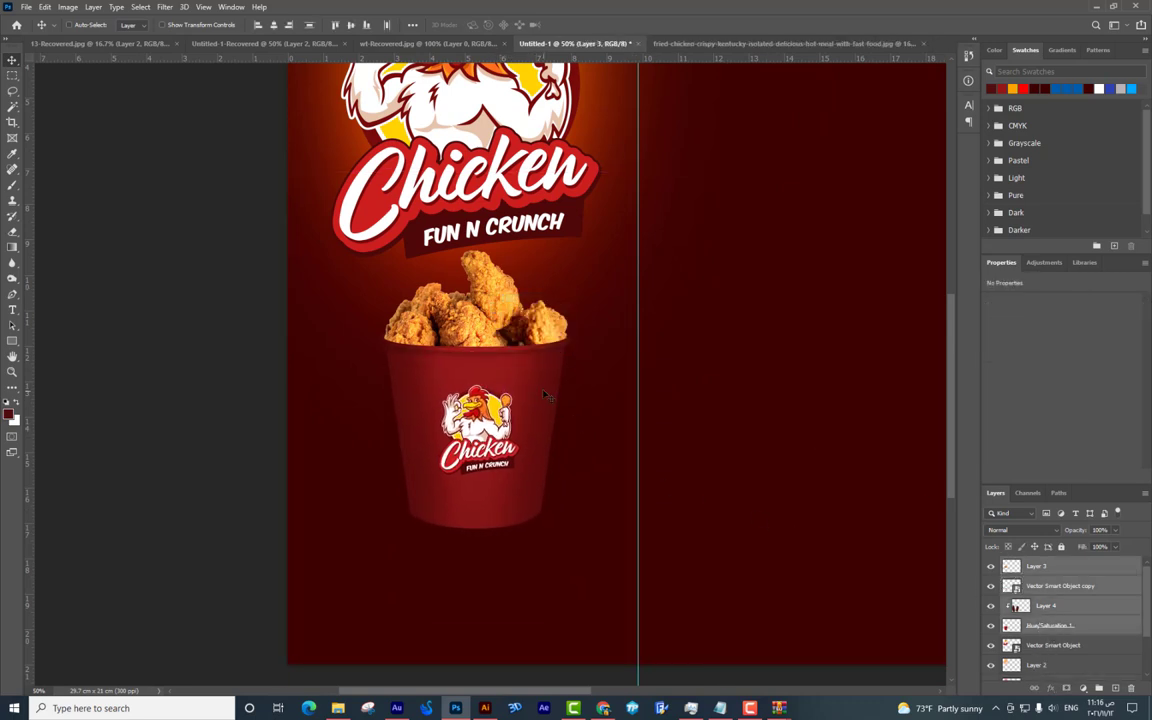
{"action": "key", "text": "ctrl+z"}
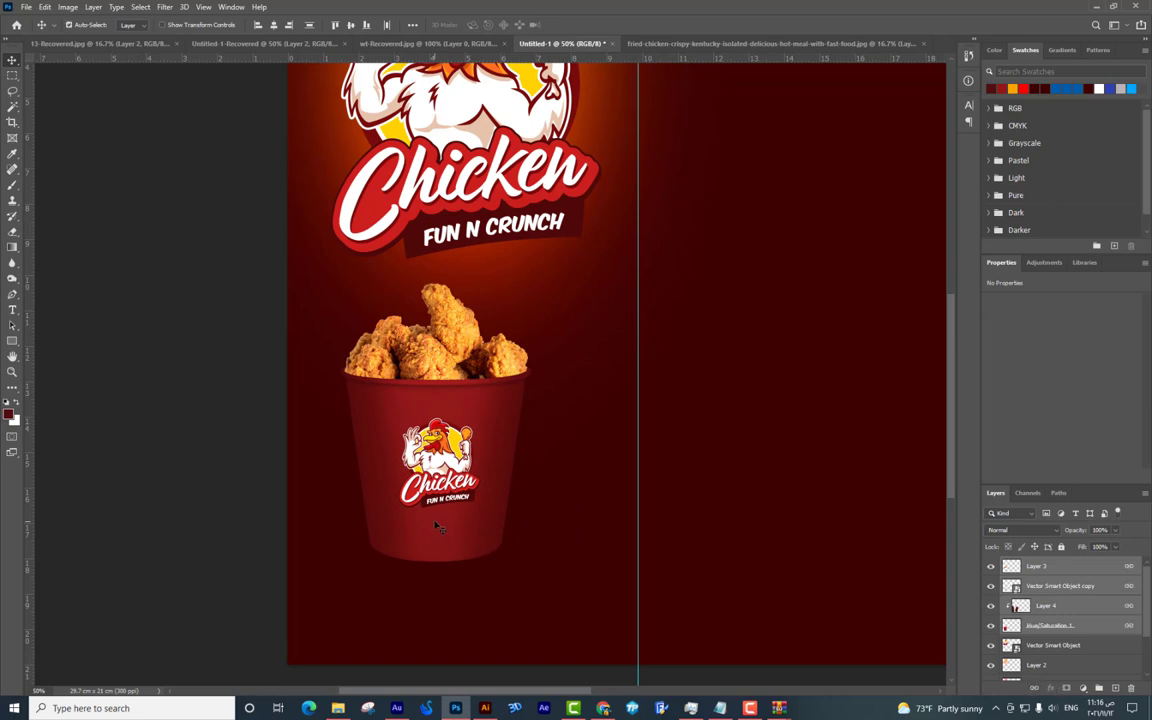
{"action": "key", "text": "ctrl+t"}
Convert the shading layer and the fried chicken layer into smart objects.
{"action": "key", "text": "Return"}
{"action": "left_click", "coordinate": [1045, 605]}
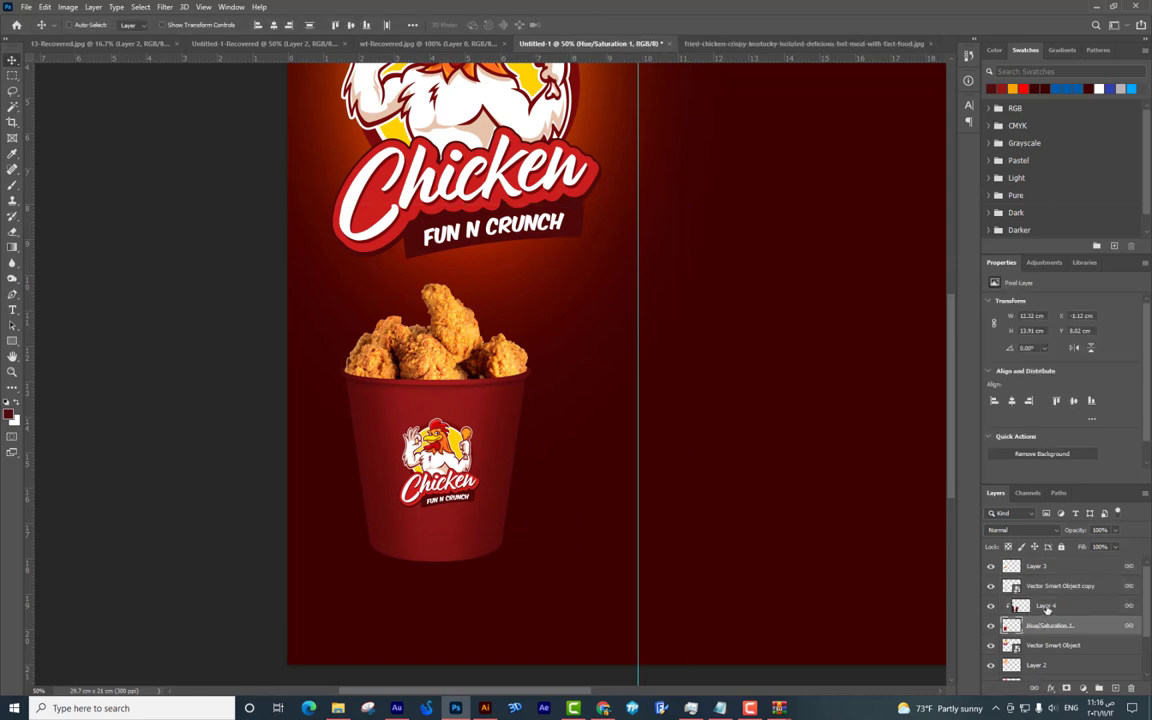
{"action": "right_click", "coordinate": [1045, 605]}
{"action": "left_click", "coordinate": [1042, 261]}
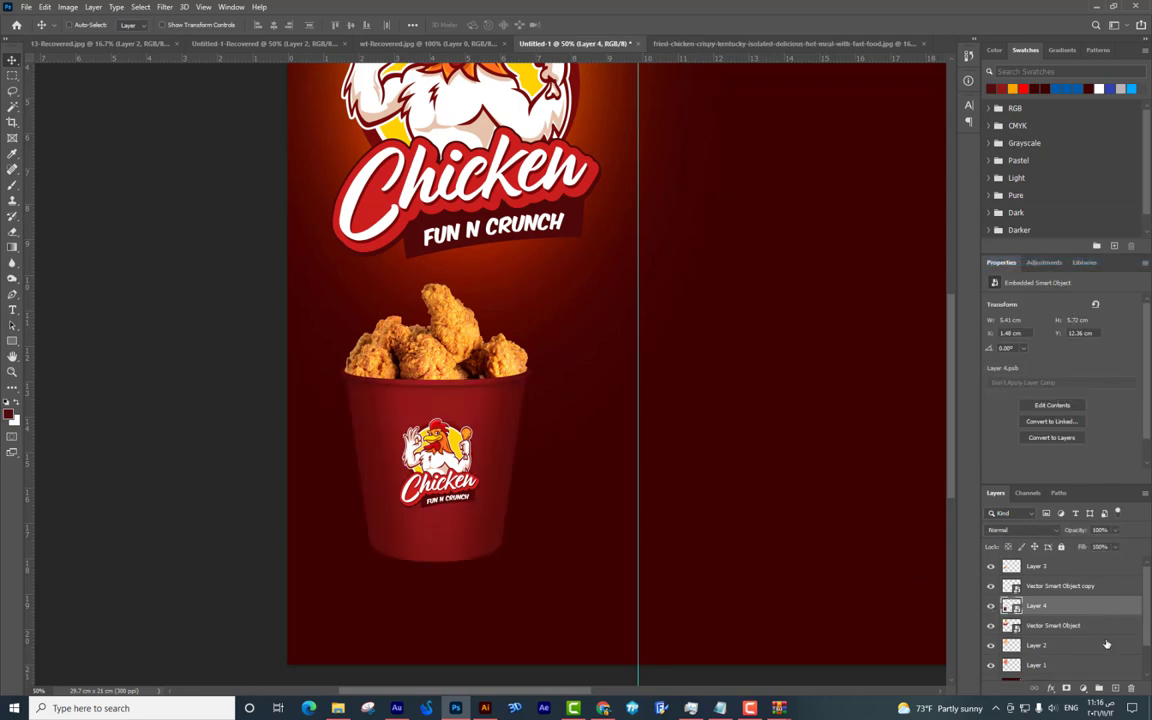
{"action": "right_click", "coordinate": [1088, 590]}
{"action": "left_click", "coordinate": [979, 474]}
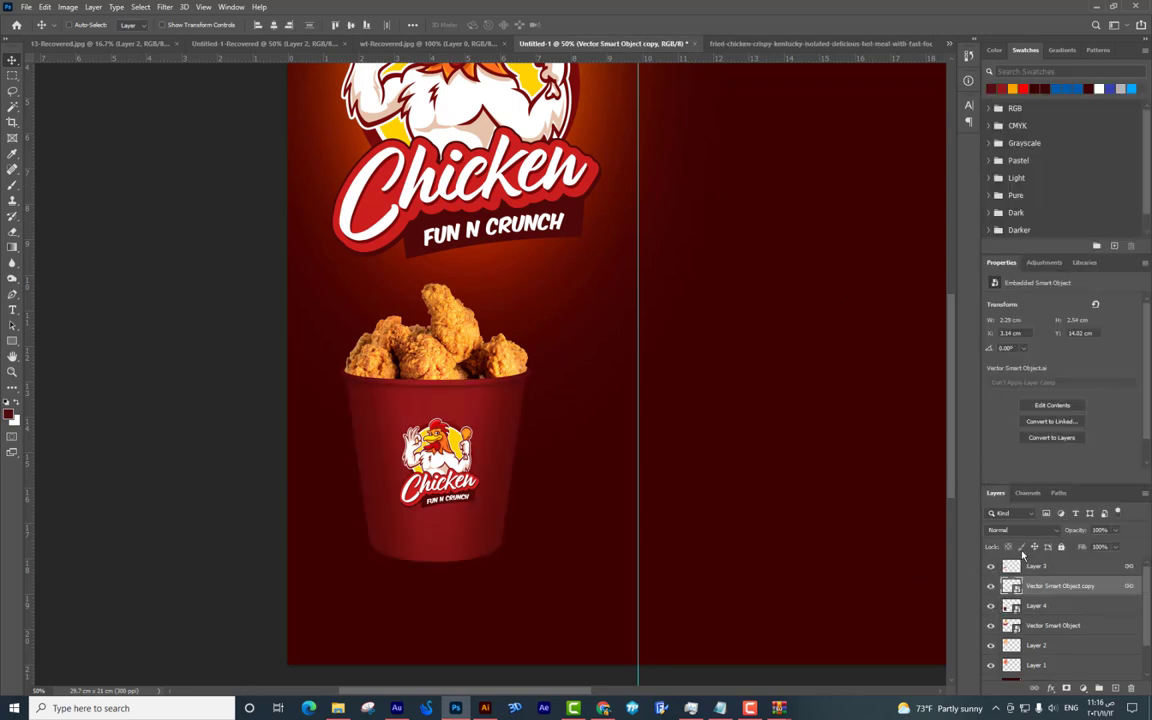
{"action": "right_click", "coordinate": [1036, 566]}
{"action": "left_click", "coordinate": [960, 201]}
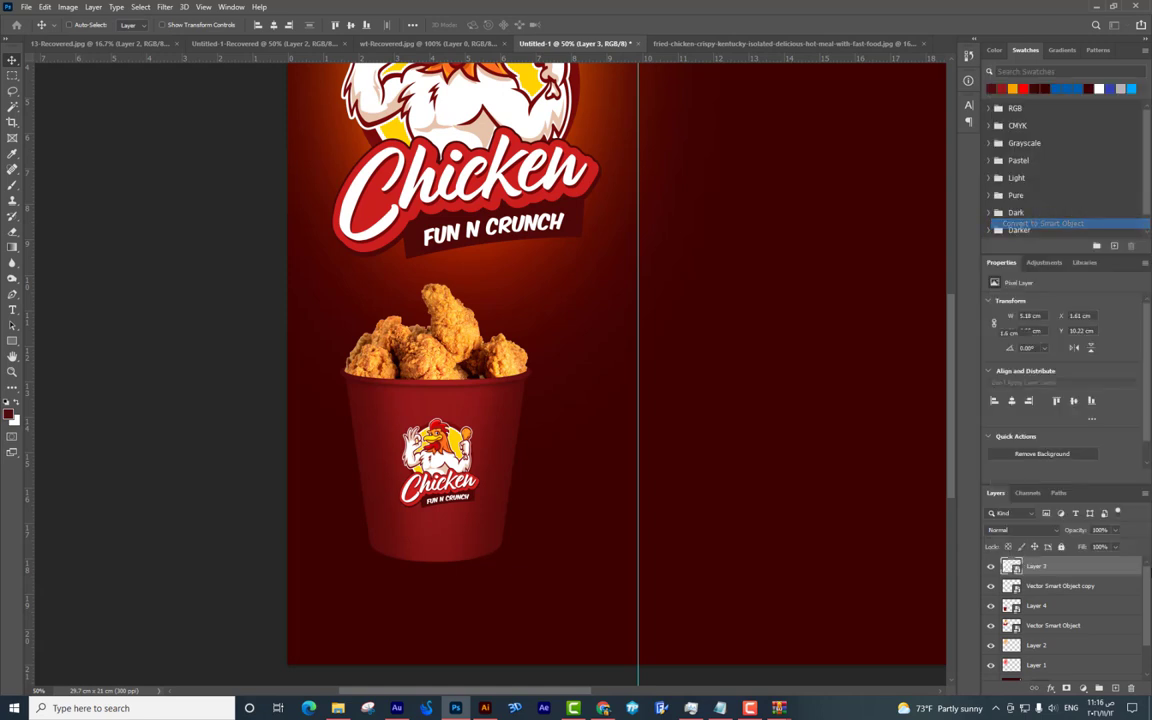
Select all the bucket layers and scale the bucket of chicken down slightly.
{"action": "left_click", "coordinate": [1078, 607], "text": "shift"}
{"action": "key", "text": "ctrl+t"}
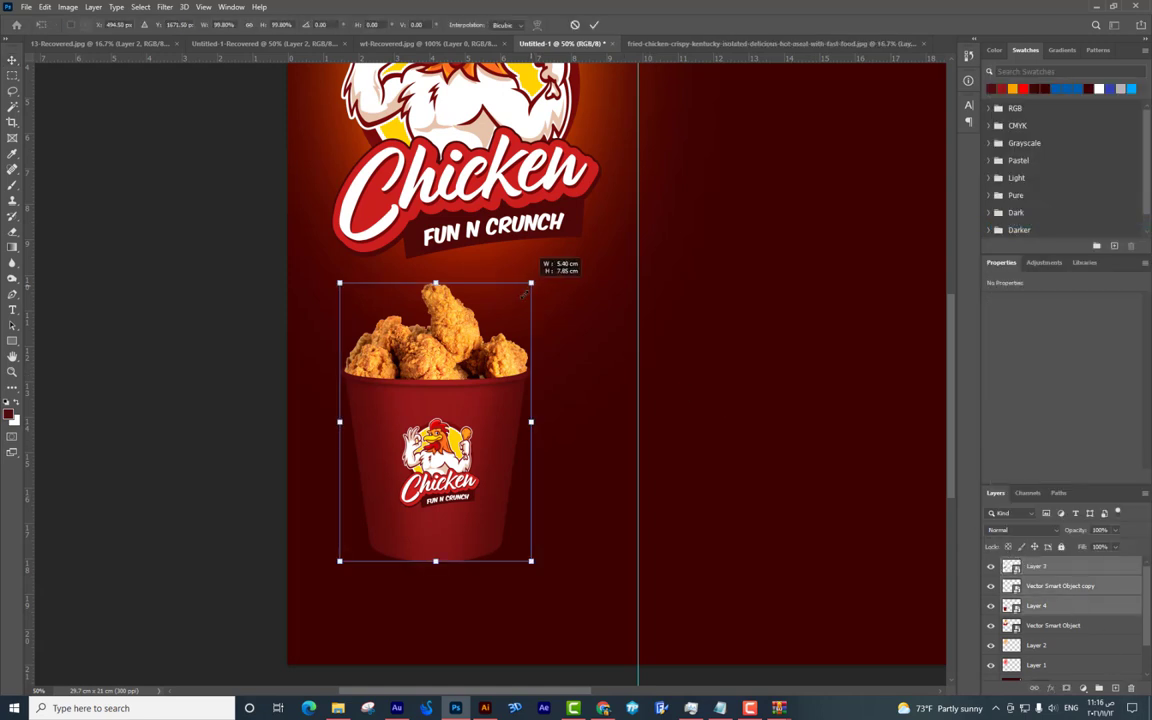
{"action": "left_click_drag", "start_coordinate": [527, 289], "coordinate": [514, 296]}
{"action": "key", "text": "Return"}
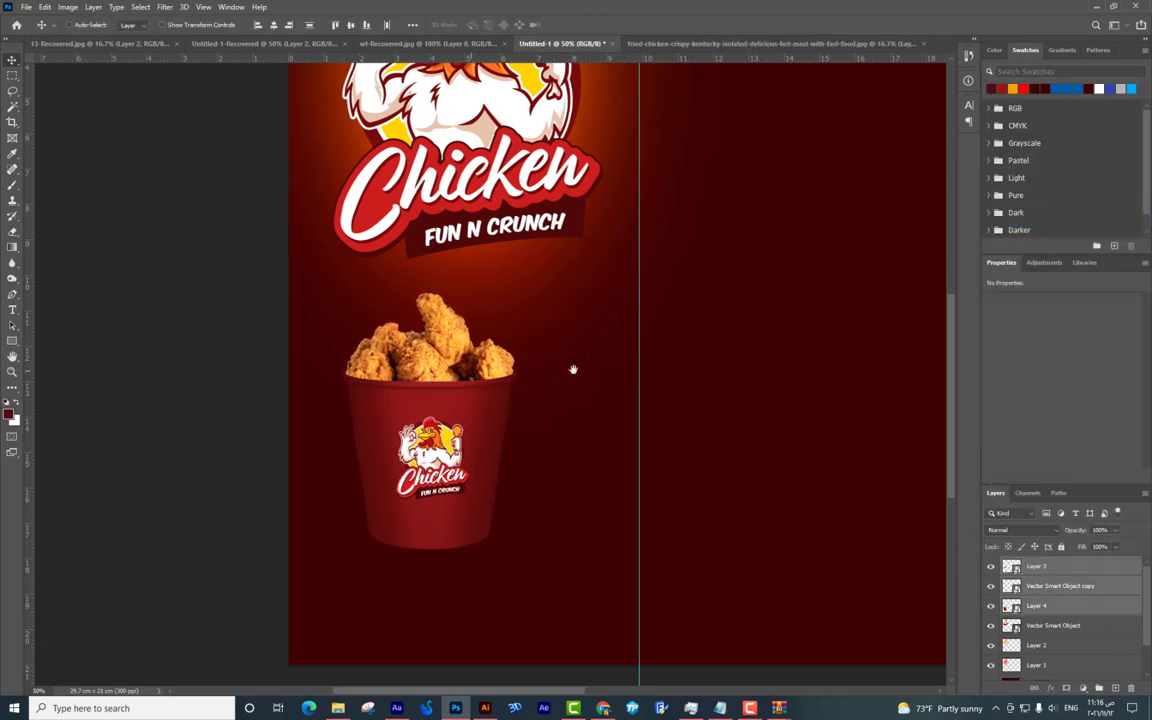
{"action": "scroll", "coordinate": [562, 369], "scroll_direction": "up", "scroll_amount": 2}
{"action": "left_click", "coordinate": [605, 300]}
{"action": "scroll", "coordinate": [605, 300], "scroll_direction": "up", "scroll_amount": 1}
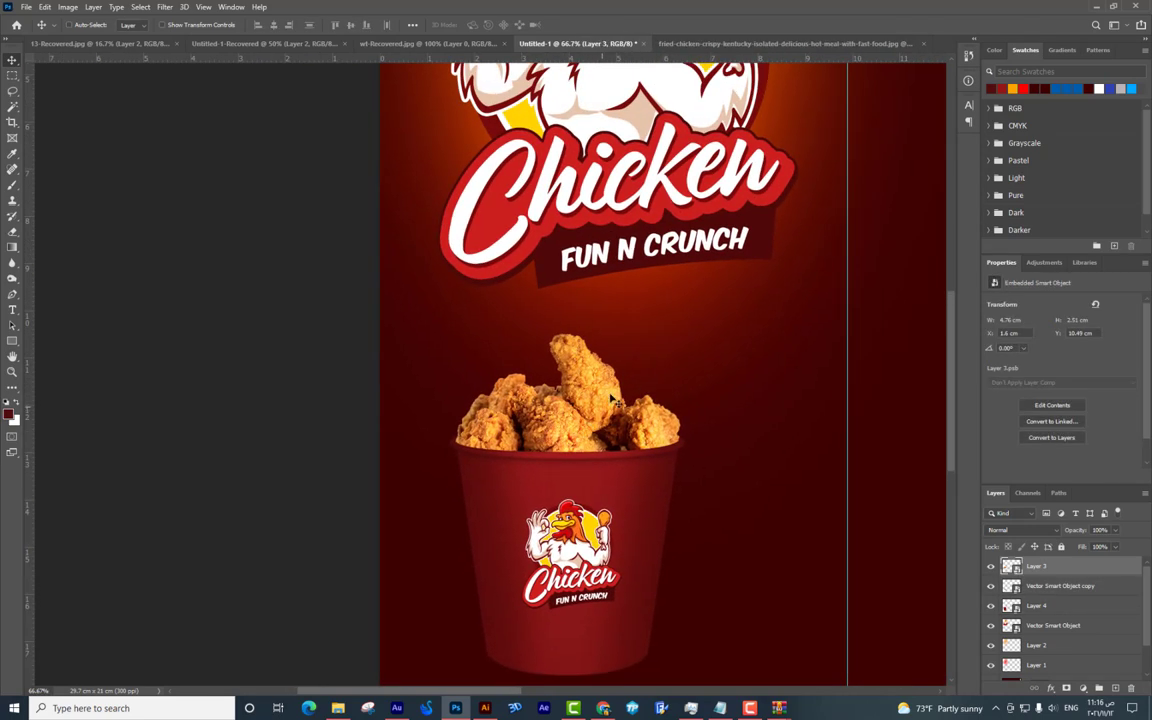
{"action": "left_click", "coordinate": [1085, 685]}
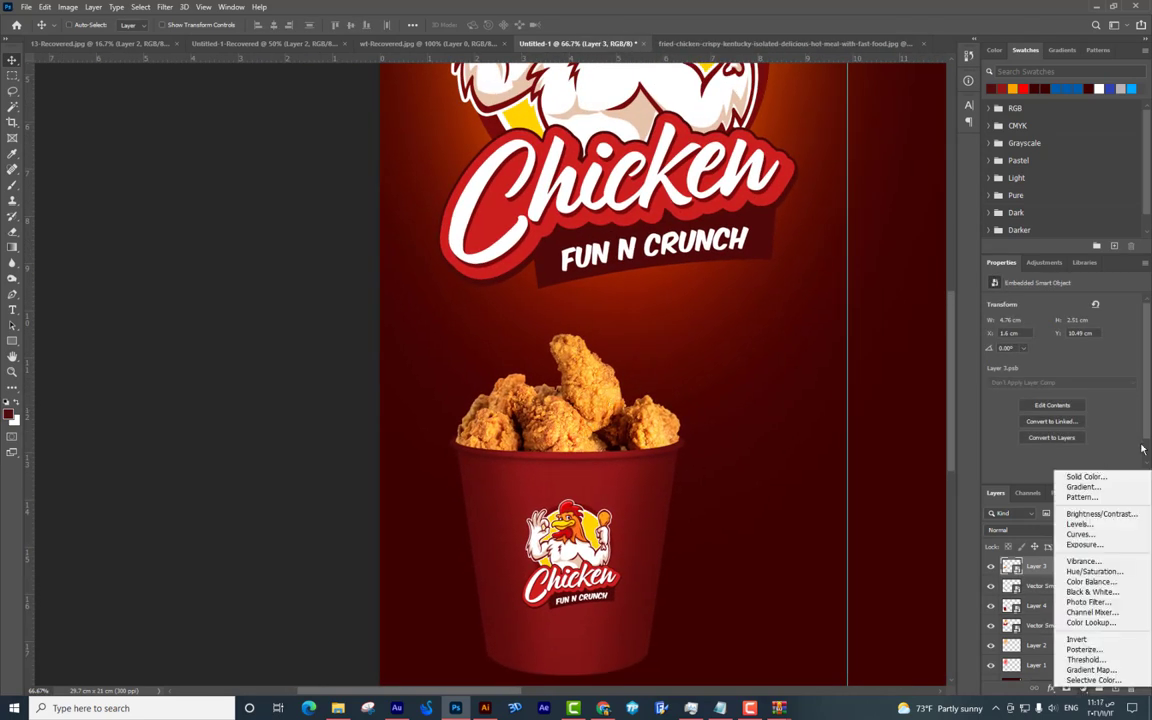
Add a clipped Brightness/Contrast adjustment to the bucket: Brightness 14, Contrast -32.
{"action": "left_click", "coordinate": [1117, 513]}
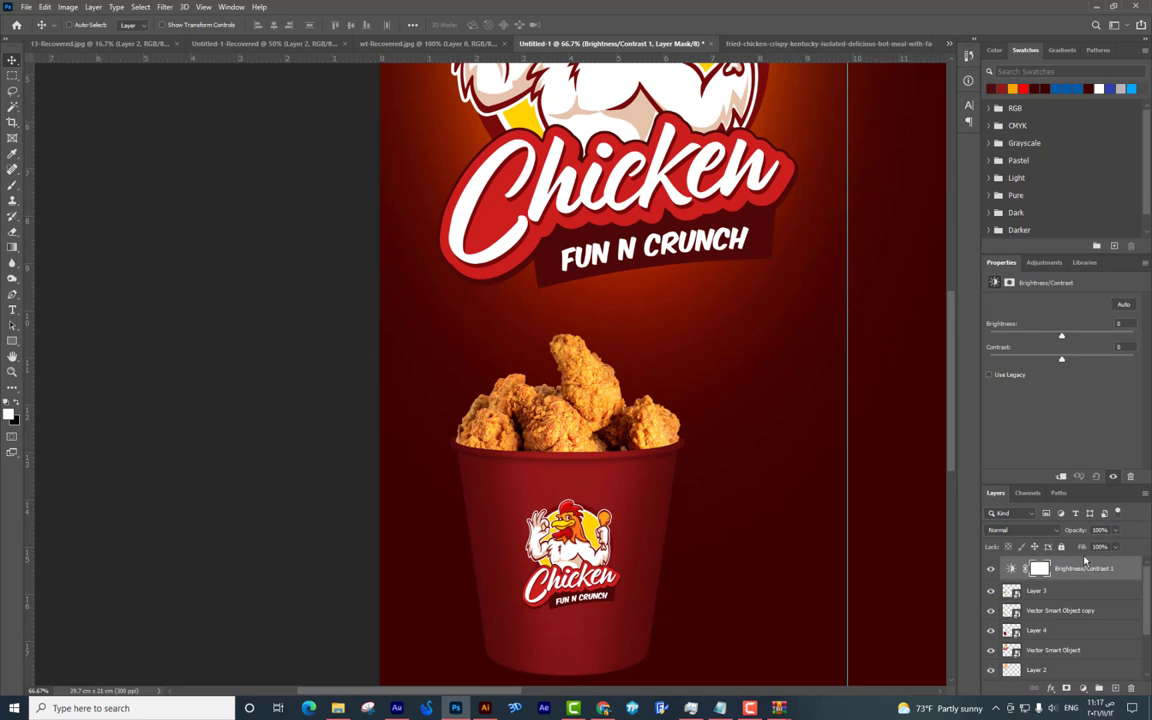
{"action": "key", "text": "ctrl+z"}
{"action": "left_click", "coordinate": [1085, 688]}
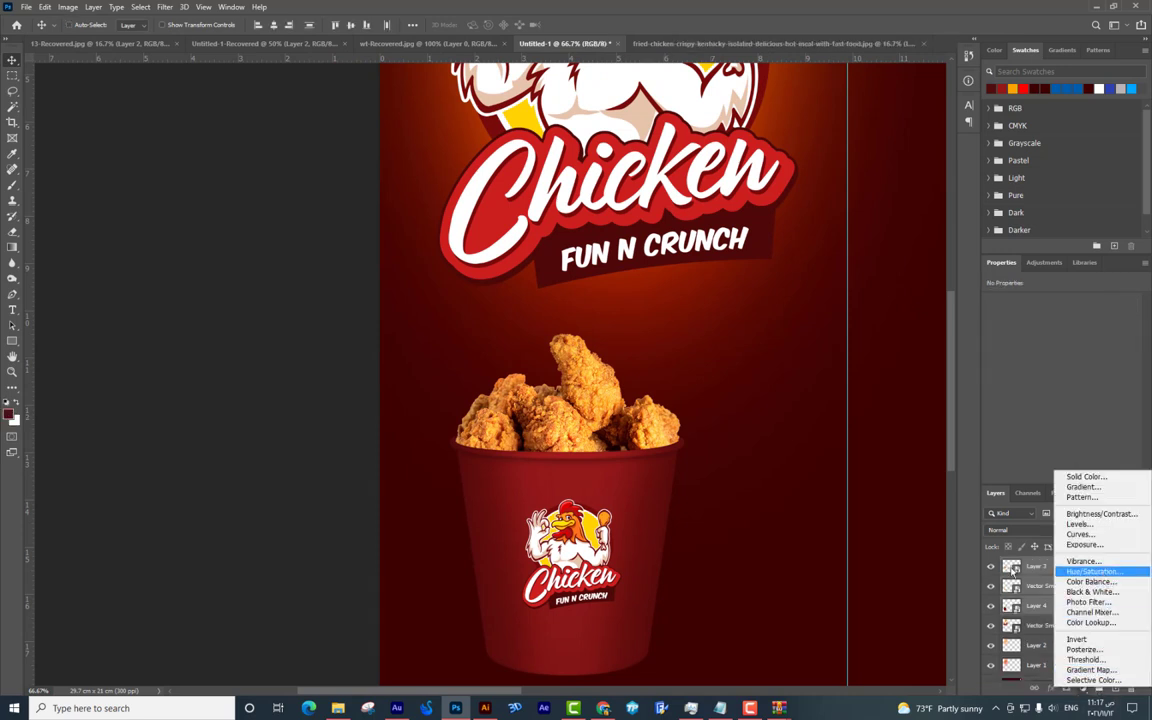
{"action": "left_click", "coordinate": [604, 404]}
{"action": "left_click_drag", "start_coordinate": [604, 404], "coordinate": [612, 342]}
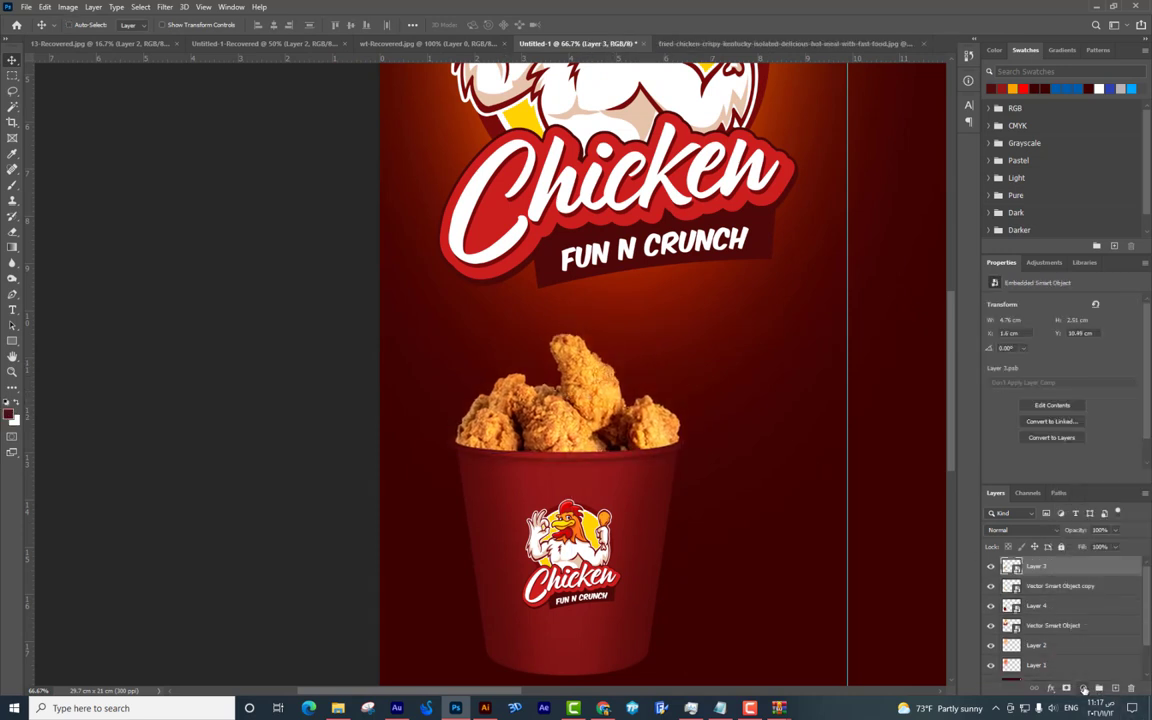
{"action": "left_click", "coordinate": [1085, 688]}
{"action": "left_click", "coordinate": [1095, 512]}
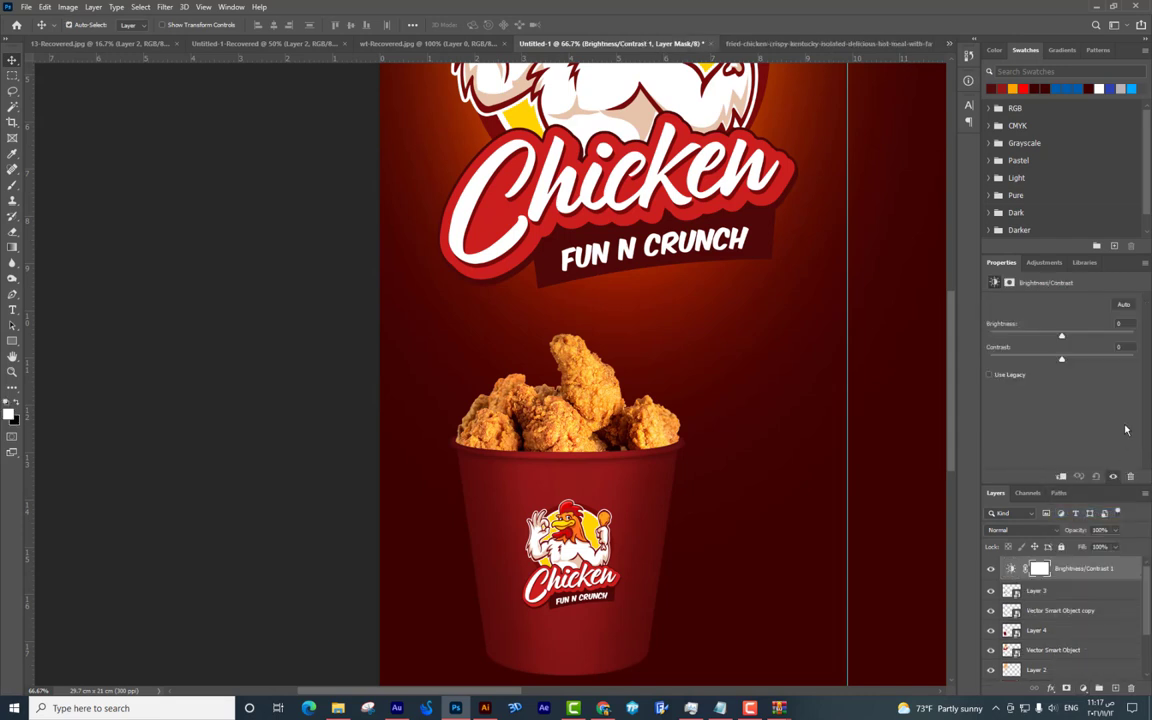
{"action": "key", "text": "ctrl+alt+g"}
{"action": "left_click_drag", "start_coordinate": [1061, 337], "coordinate": [1068, 339]}
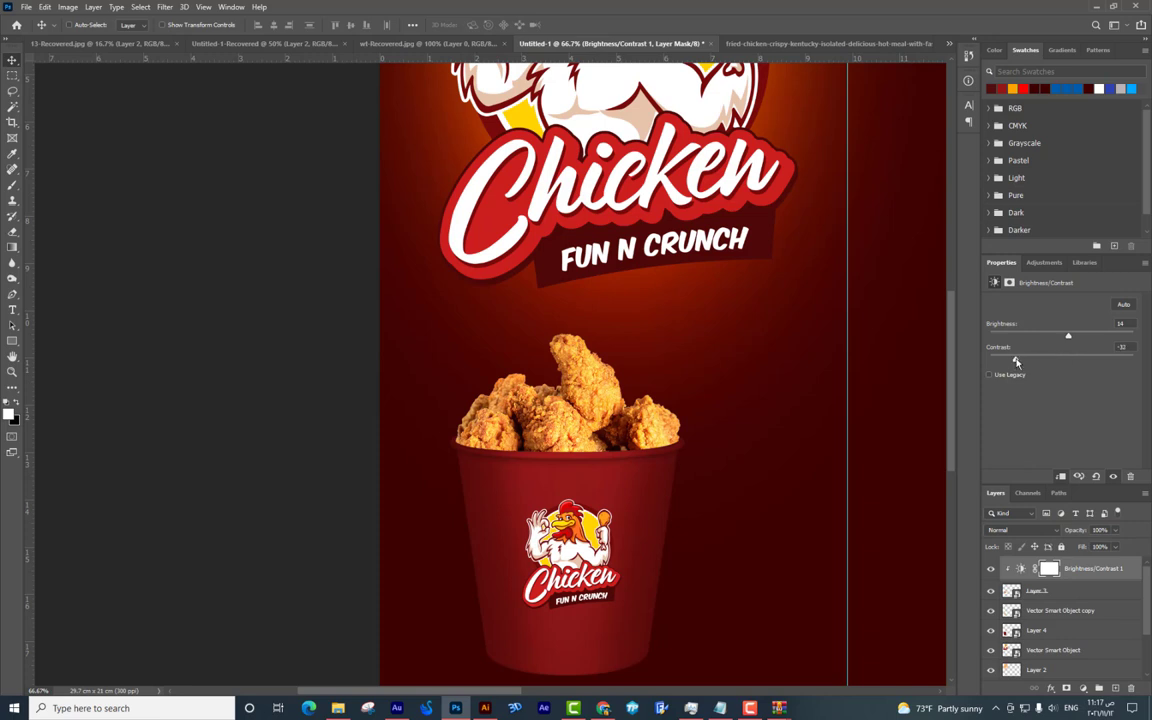
{"action": "left_click", "coordinate": [991, 569]}
{"action": "left_click", "coordinate": [991, 569]}
Combine the bucket and its adjustment into one smart object.
{"action": "scroll", "coordinate": [1045, 566], "scroll_direction": "down", "scroll_amount": 2}
{"action": "right_click", "coordinate": [1058, 597]}
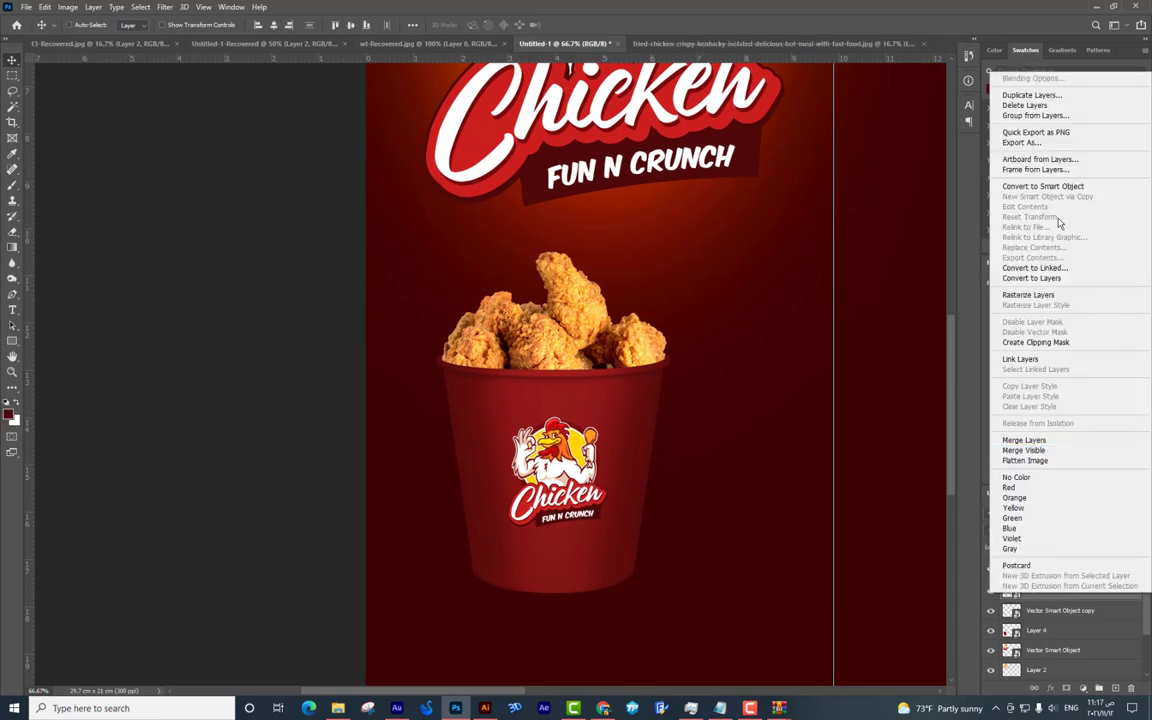
{"action": "left_click", "coordinate": [975, 176]}
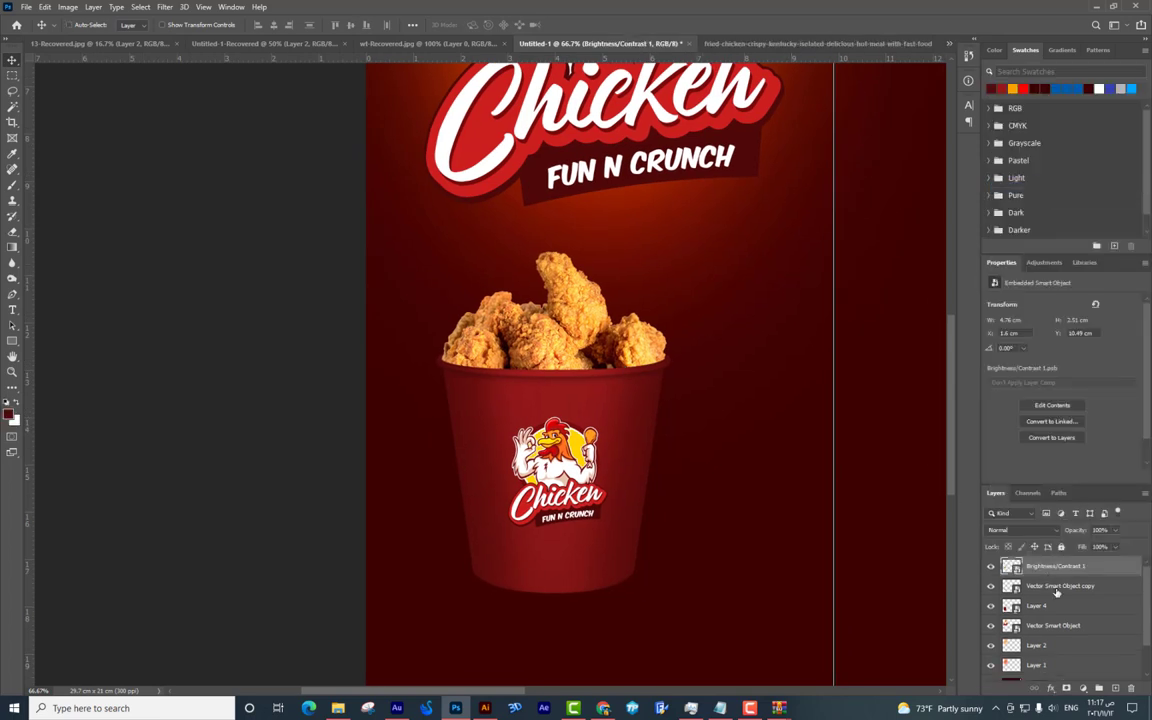
Move the bucket slightly up-left and shrink it around its centre.
{"action": "left_click_drag", "start_coordinate": [441, 390], "coordinate": [659, 364]}
{"action": "key", "text": "ctrl+t"}
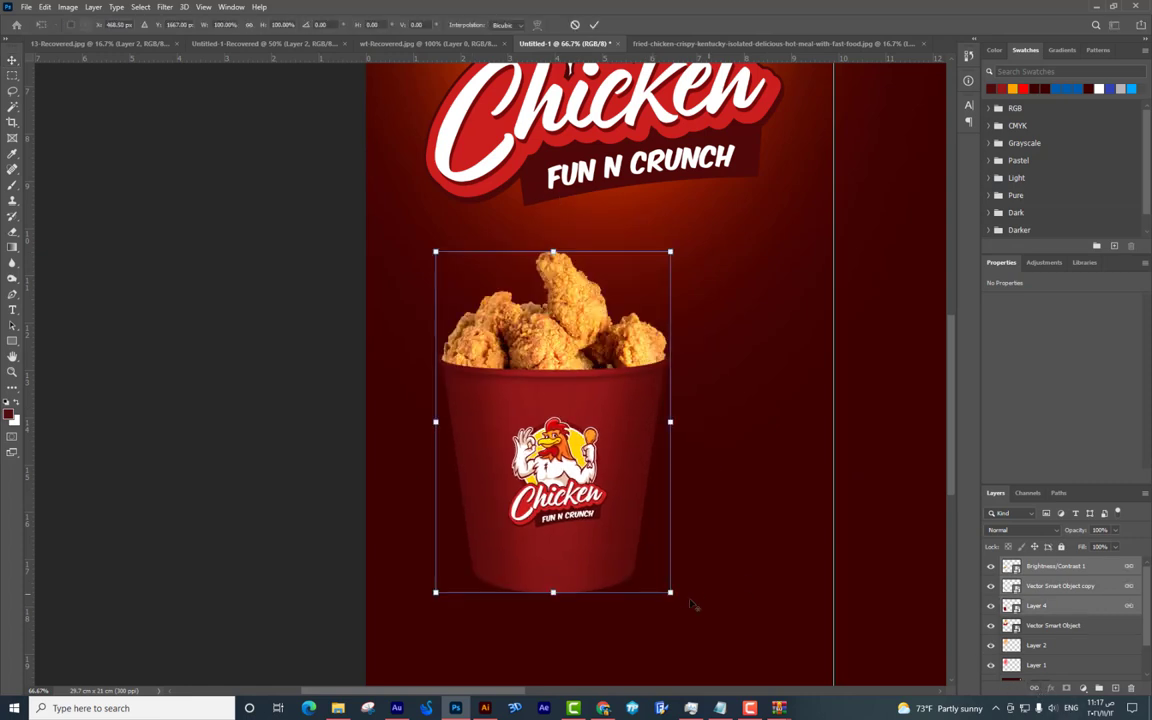
{"action": "left_click_drag", "start_coordinate": [670, 592], "coordinate": [650, 560]}
{"action": "left_click_drag", "start_coordinate": [583, 445], "coordinate": [632, 440]}
{"action": "key", "text": "Return"}
Enlarge the bucket slightly to about 105% and nudge it to the right.
{"action": "key", "text": "ctrl+minus"}
{"action": "key", "text": "ctrl+t"}
{"action": "left_click_drag", "start_coordinate": [581, 316], "coordinate": [581, 309]}
{"action": "left_click_drag", "start_coordinate": [626, 346], "coordinate": [635, 342]}
{"action": "key", "text": "Return"}
{"action": "key", "text": "ctrl+plus"}
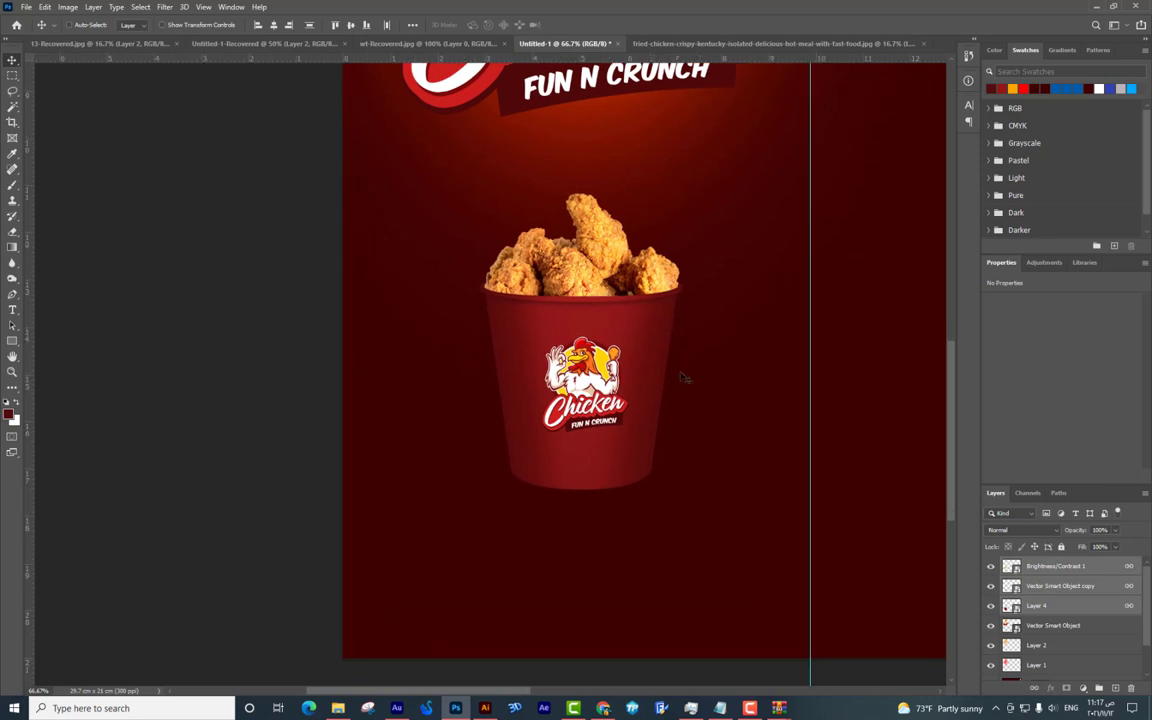
{"action": "right_click", "coordinate": [694, 389]}
{"action": "key", "text": "Escape"}
{"action": "key", "text": "ctrl+plus"}
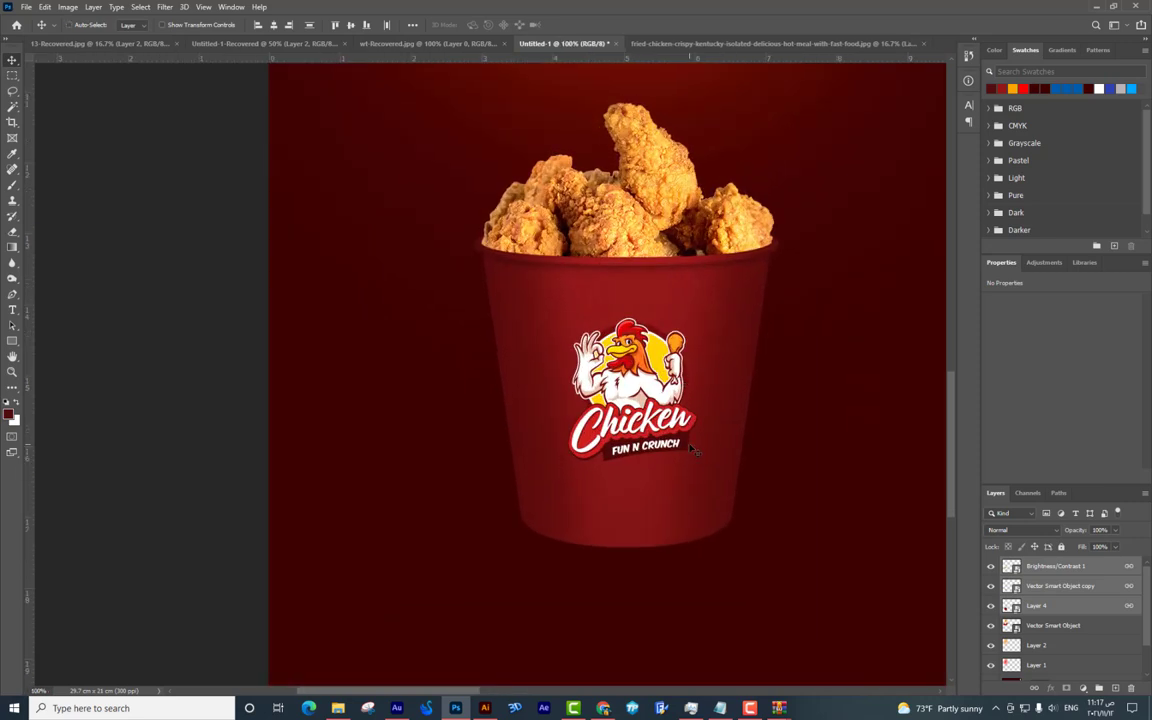
Above Color Fill 1, draw a flat black ellipse under the bucket's base.
{"action": "right_click", "coordinate": [752, 598]}
{"action": "left_click", "coordinate": [790, 601]}
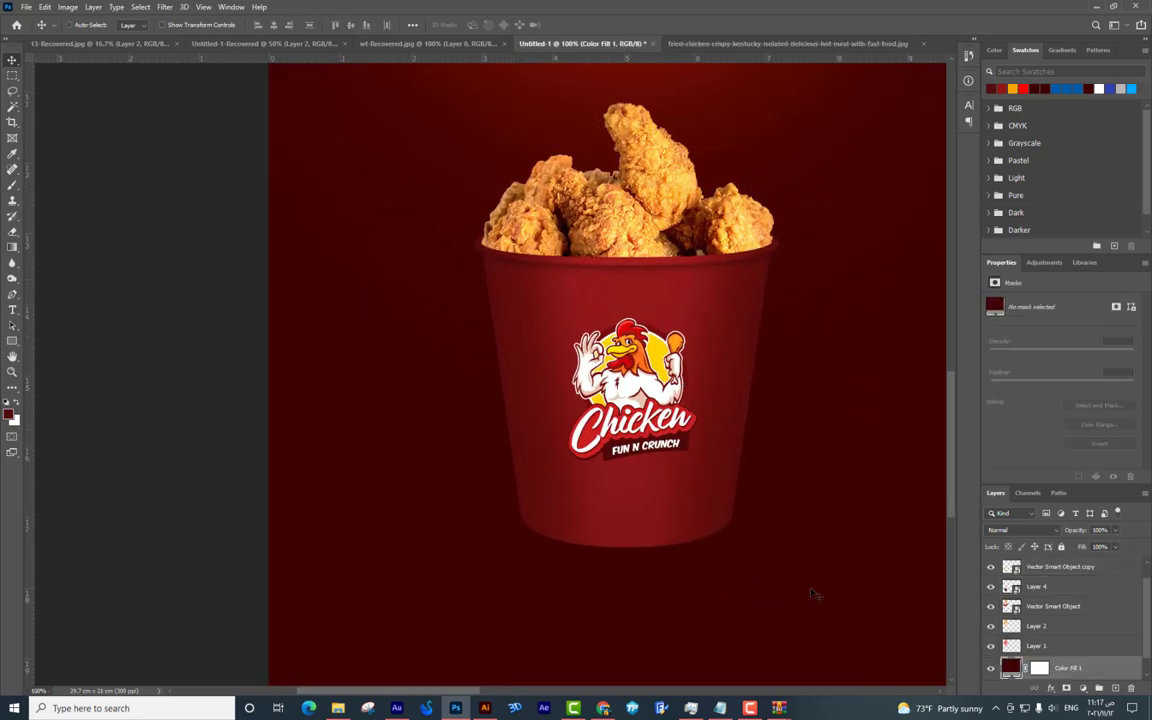
{"action": "left_click", "coordinate": [14, 340]}
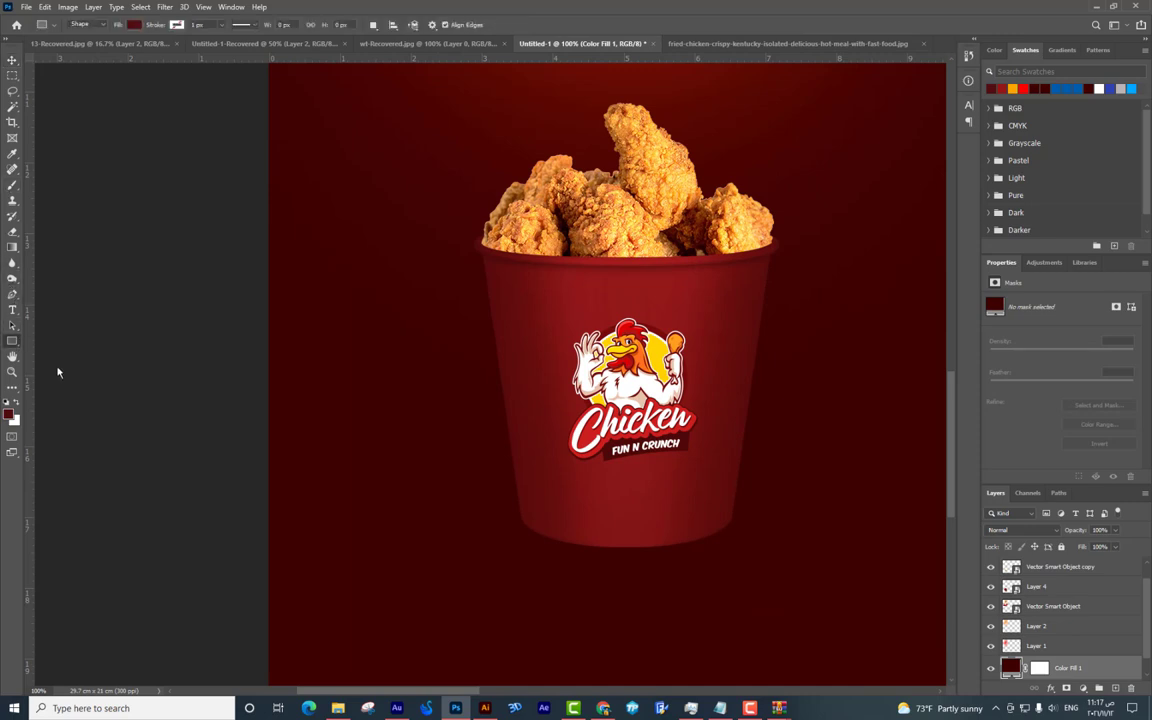
{"action": "right_click", "coordinate": [14, 342]}
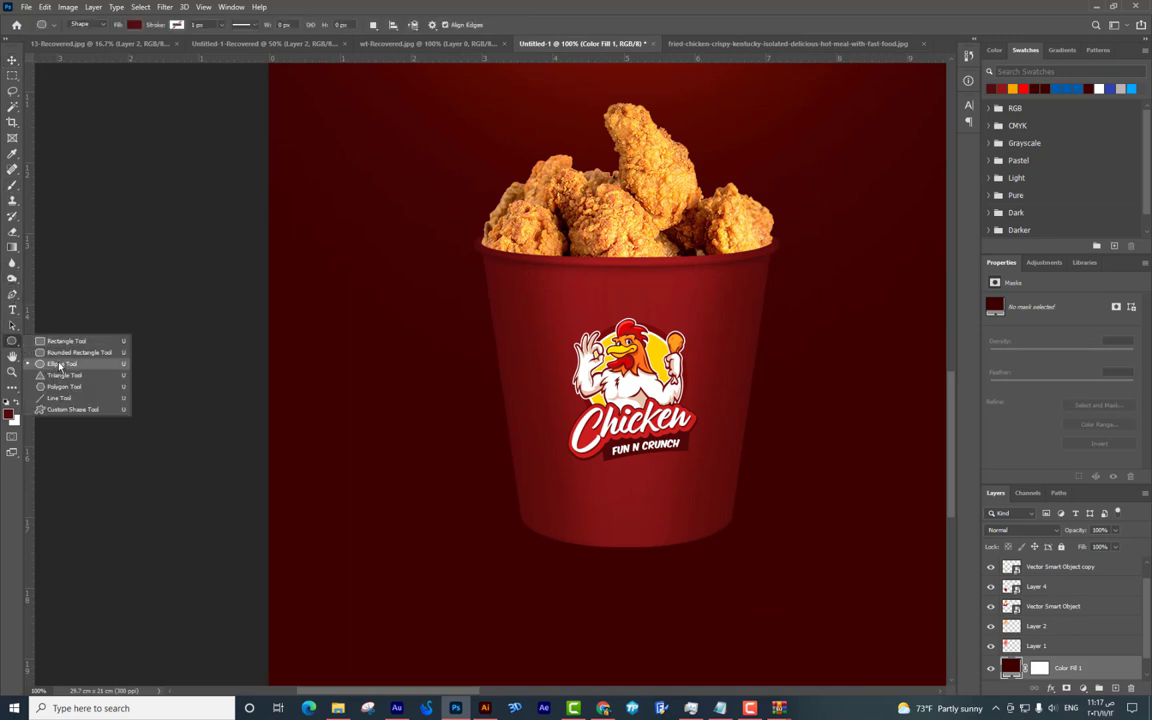
{"action": "left_click", "coordinate": [60, 364]}
{"action": "left_click_drag", "start_coordinate": [513, 512], "coordinate": [743, 550]}
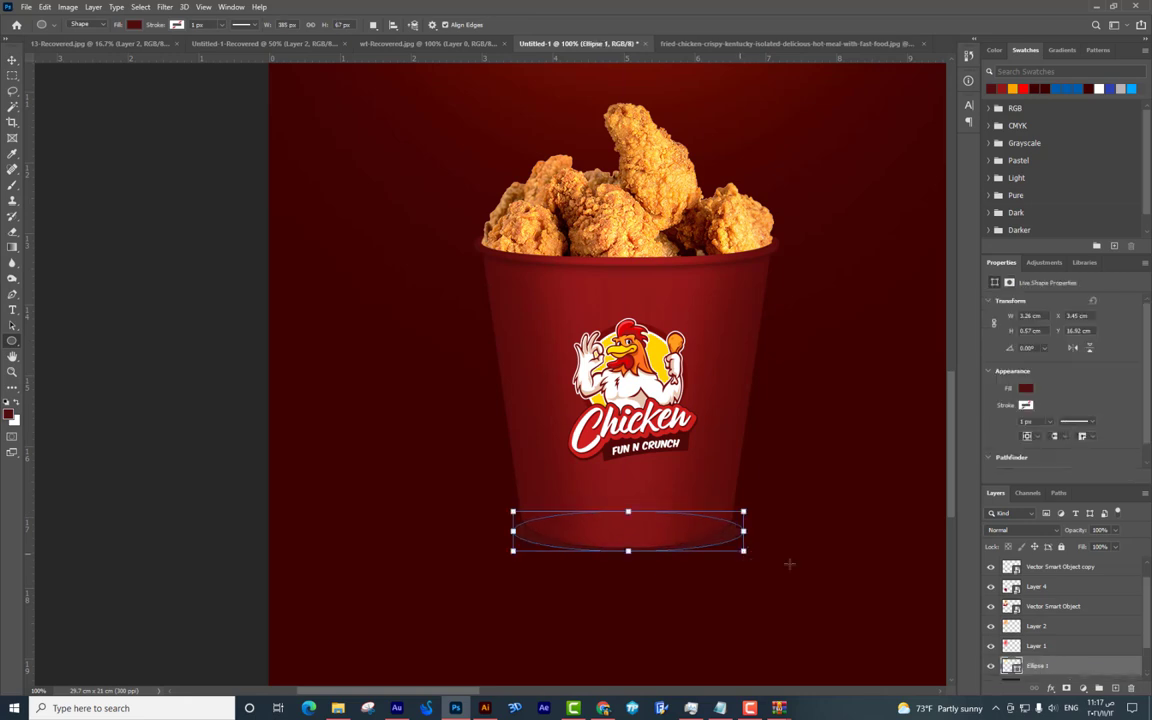
{"action": "double_click", "coordinate": [1012, 665]}
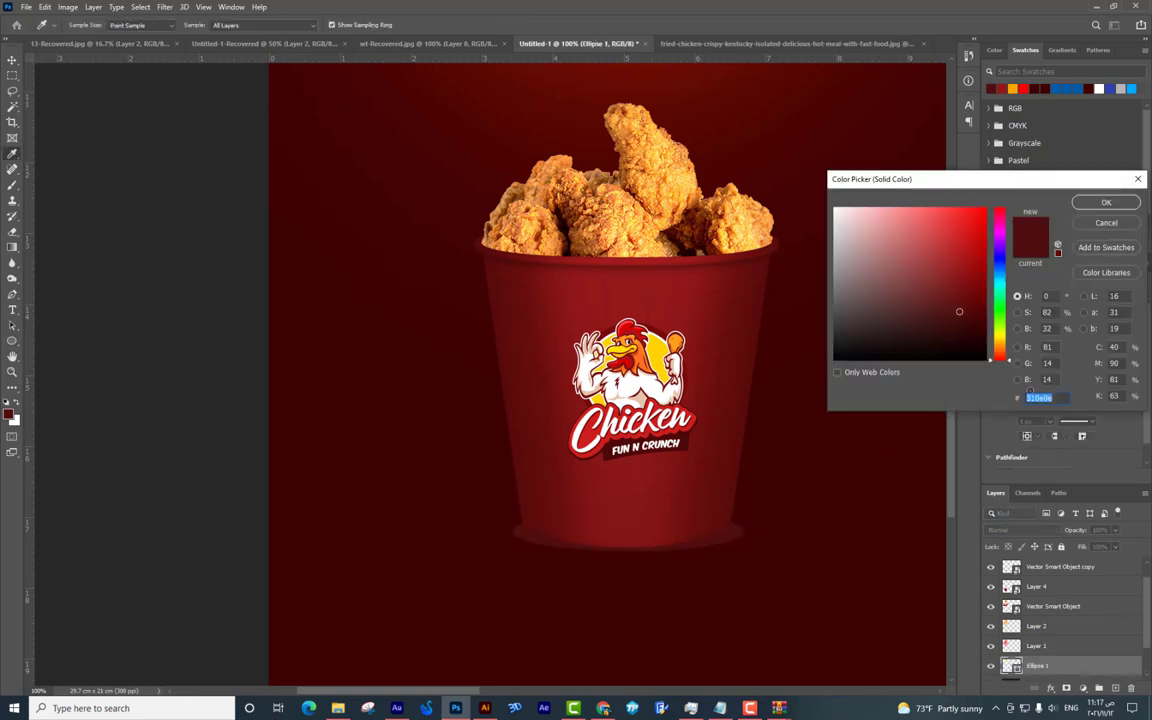
{"action": "left_click_drag", "start_coordinate": [870, 355], "coordinate": [879, 399]}
{"action": "key", "text": "Return"}
Apply Filter > Blur > Motion Blur to the ellipse as a smart object.
{"action": "left_click", "coordinate": [164, 7]}
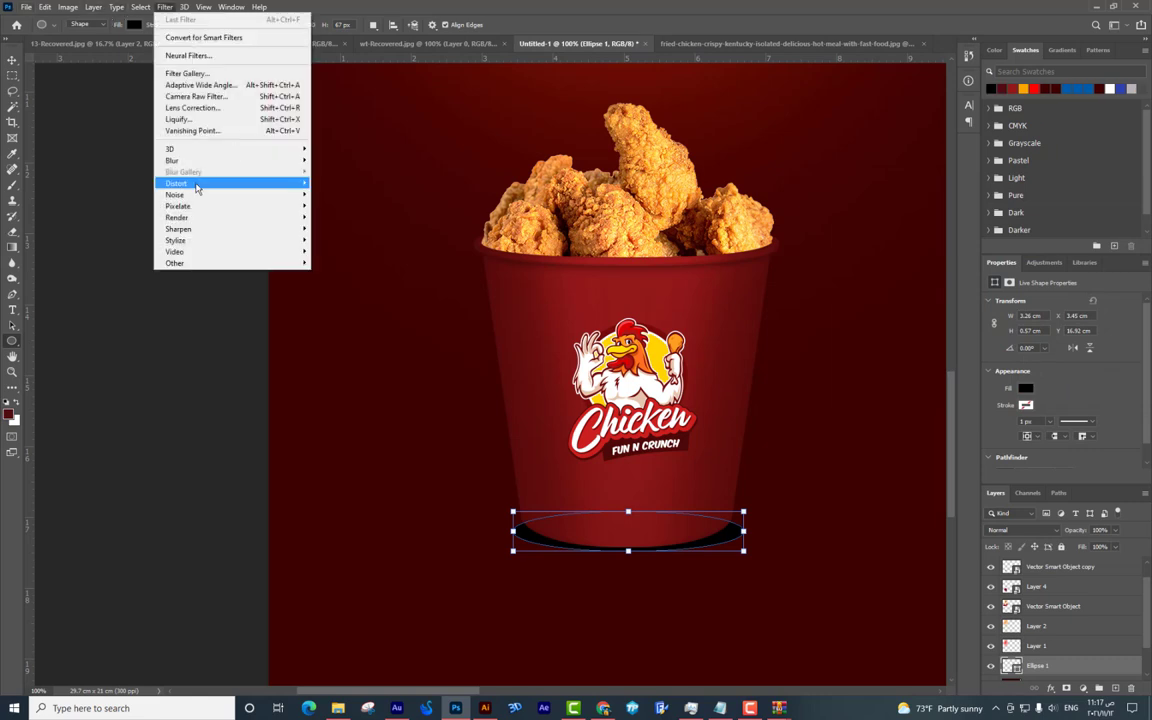
{"action": "mouse_move", "coordinate": [219, 157]}
{"action": "left_click", "coordinate": [342, 228]}
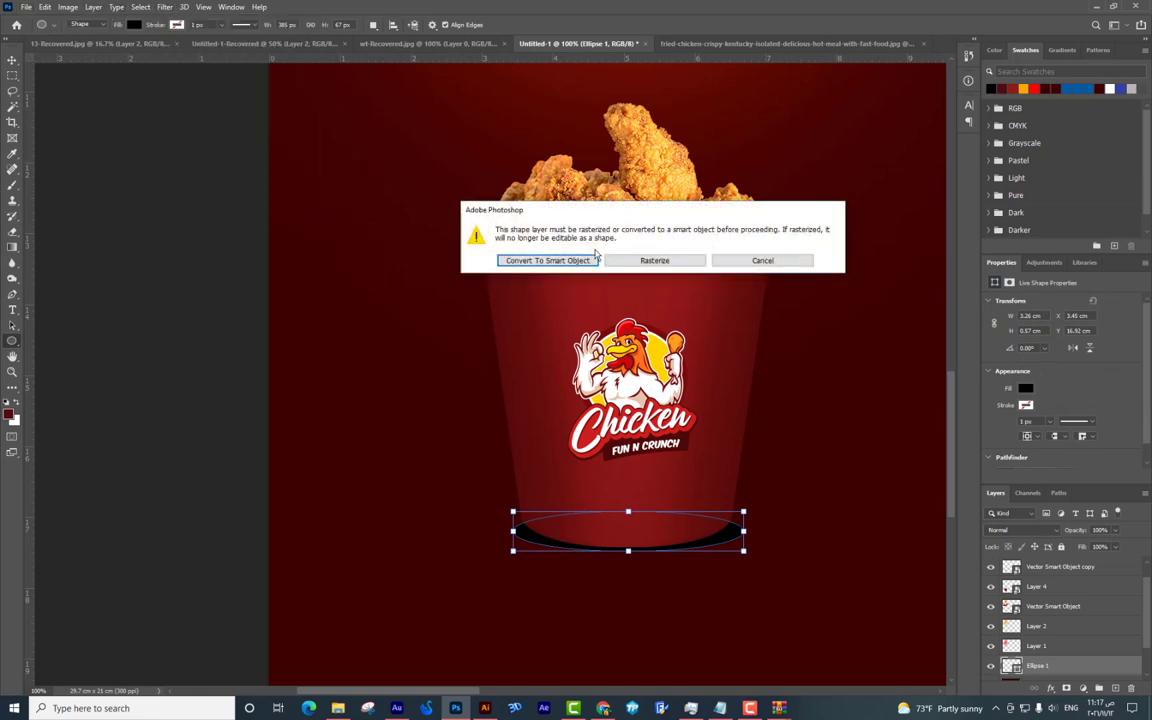
{"action": "left_click", "coordinate": [561, 262]}
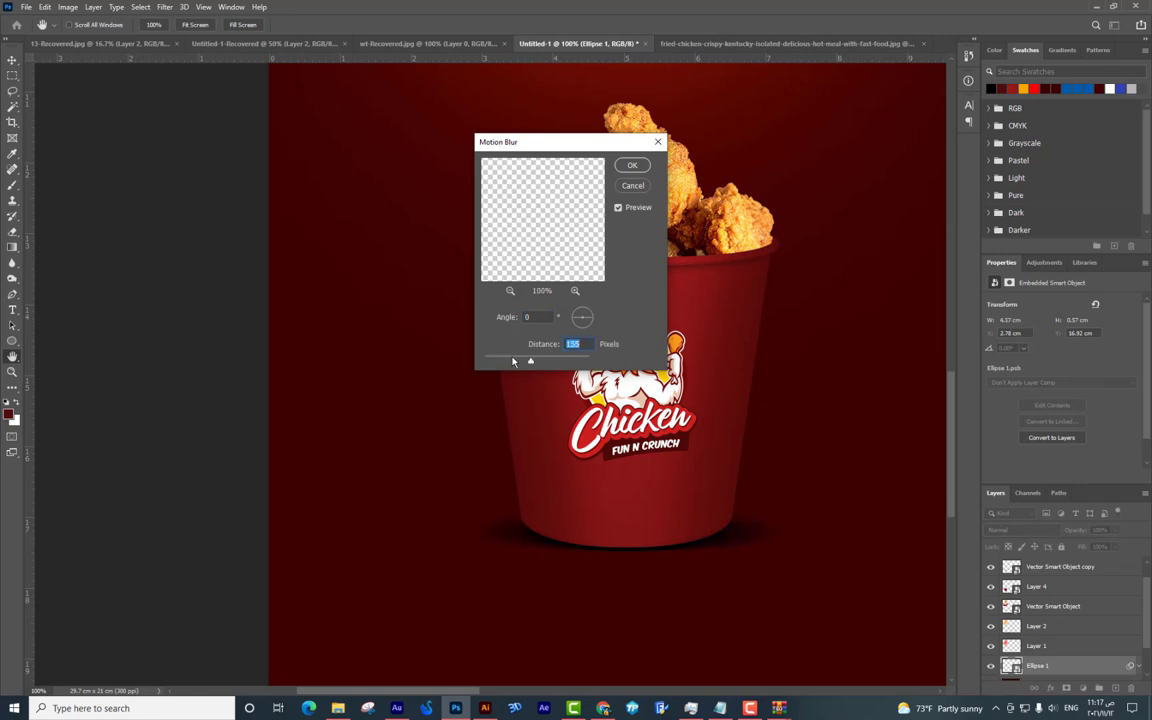
{"action": "key", "text": "Return"}
Nudge the shadow into place under the bucket and lower its opacity to 45%.
{"action": "left_click", "coordinate": [12, 59]}
{"action": "left_click_drag", "start_coordinate": [715, 494], "coordinate": [717, 499]}
{"action": "left_click_drag", "start_coordinate": [1096, 541], "coordinate": [1087, 545]}
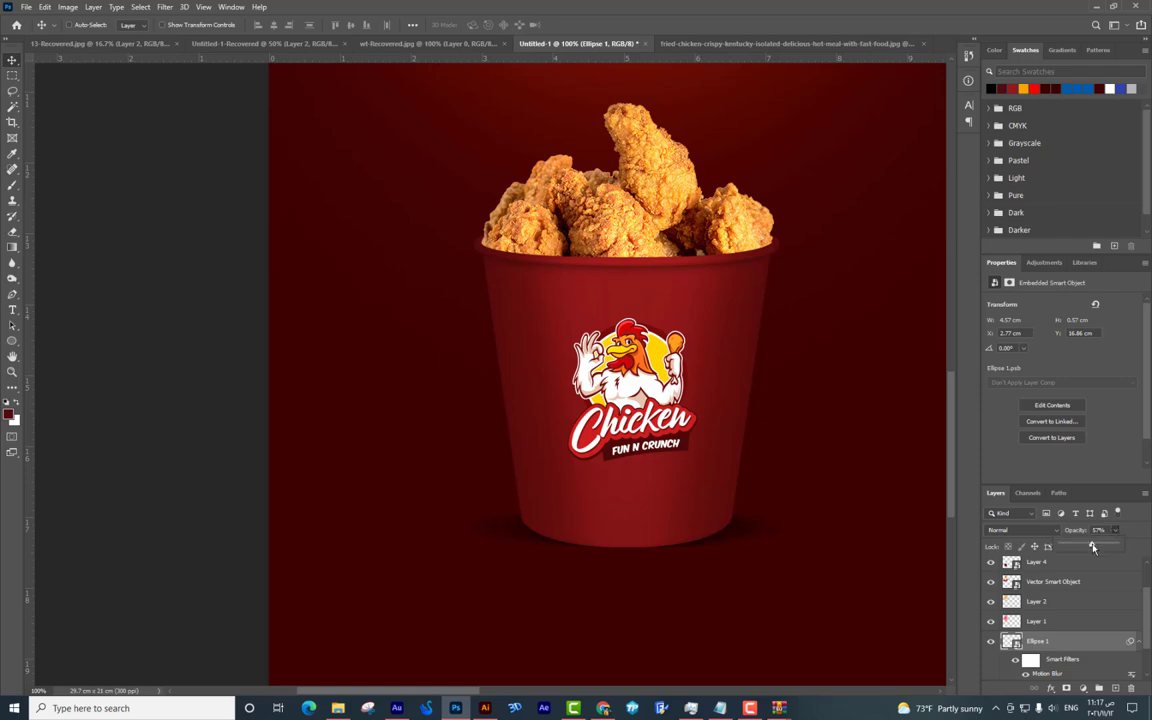
Select the two orange glow layers, Layer 1 and Layer 2, and duplicate them.
{"action": "key", "text": "ctrl+minus"}
{"action": "key", "text": "ctrl+minus"}
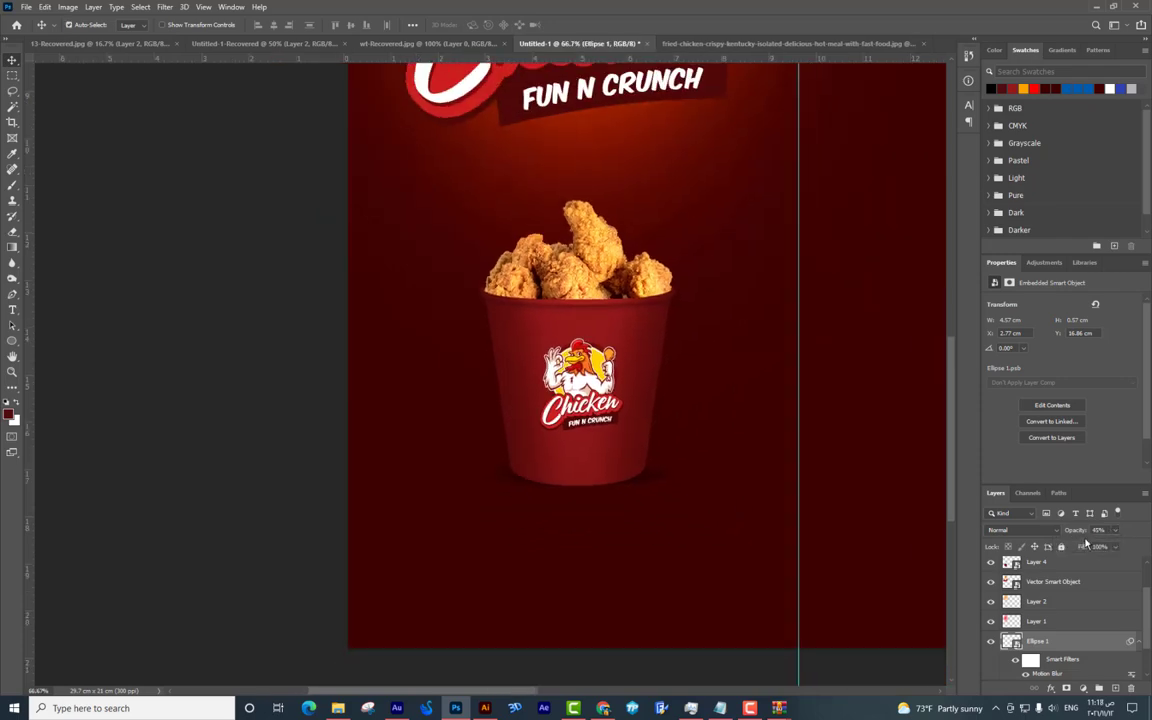
{"action": "scroll", "coordinate": [700, 450], "scroll_direction": "up", "scroll_amount": 2}
{"action": "scroll", "coordinate": [697, 504], "scroll_direction": "right", "scroll_amount": 5}
{"action": "left_click_drag", "start_coordinate": [697, 504], "coordinate": [747, 482]}
{"action": "scroll", "coordinate": [589, 417], "scroll_direction": "left", "scroll_amount": 4}
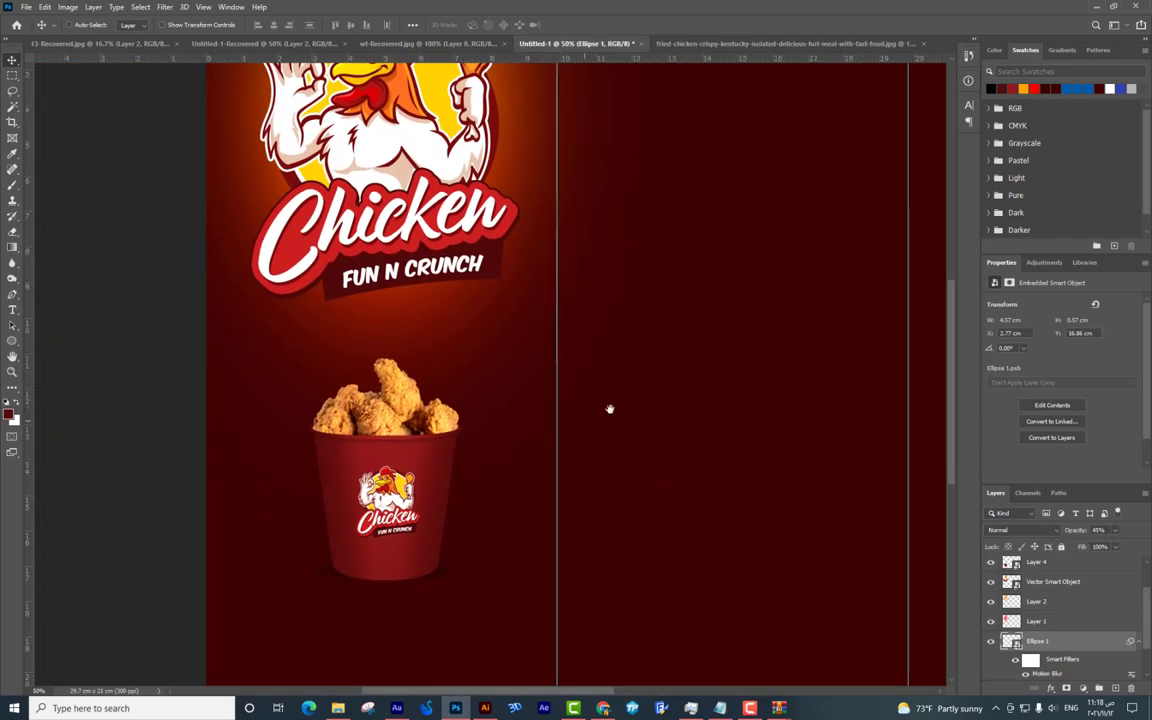
{"action": "scroll", "coordinate": [643, 381], "scroll_direction": "down", "scroll_amount": 1}
{"action": "key", "text": "ctrl+plus"}
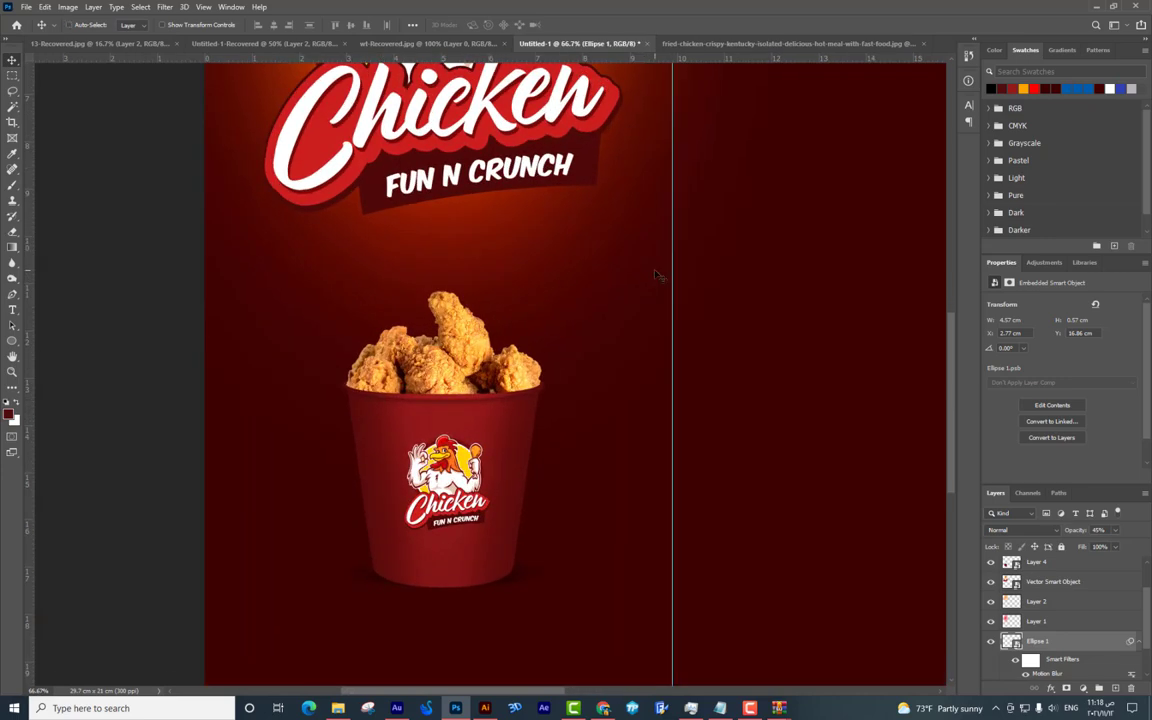
{"action": "key", "text": "ctrl+minus"}
{"action": "scroll", "coordinate": [545, 309], "scroll_direction": "up", "scroll_amount": 4}
{"action": "scroll", "coordinate": [524, 138], "scroll_direction": "down", "scroll_amount": 1}
{"action": "left_click", "coordinate": [620, 270], "text": "ctrl"}
{"action": "left_click_drag", "start_coordinate": [620, 270], "coordinate": [588, 371], "text": "alt"}
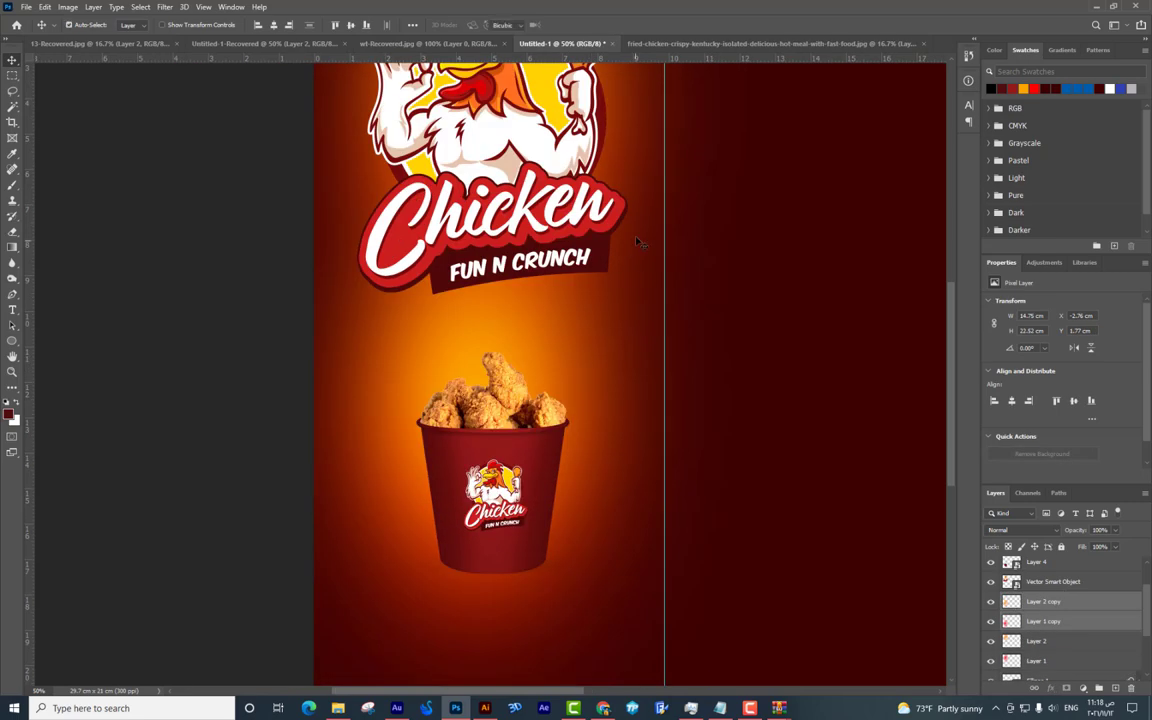
Shrink the glow copies, move them onto the bucket and widen them to 14.70 cm.
{"action": "key", "text": "ctrl+t"}
{"action": "key", "text": "ctrl+minus"}
{"action": "left_click_drag", "start_coordinate": [422, 168], "coordinate": [373, 275], "text": "alt"}
{"action": "mouse_move", "coordinate": [282, 357]}
{"action": "left_mouse_down"}
{"action": "mouse_move", "coordinate": [290, 381]}
{"action": "mouse_move", "coordinate": [296, 372]}
{"action": "left_mouse_up"}
{"action": "left_click_drag", "start_coordinate": [361, 449], "coordinate": [432, 446], "text": "alt"}
{"action": "key", "text": "Return"}
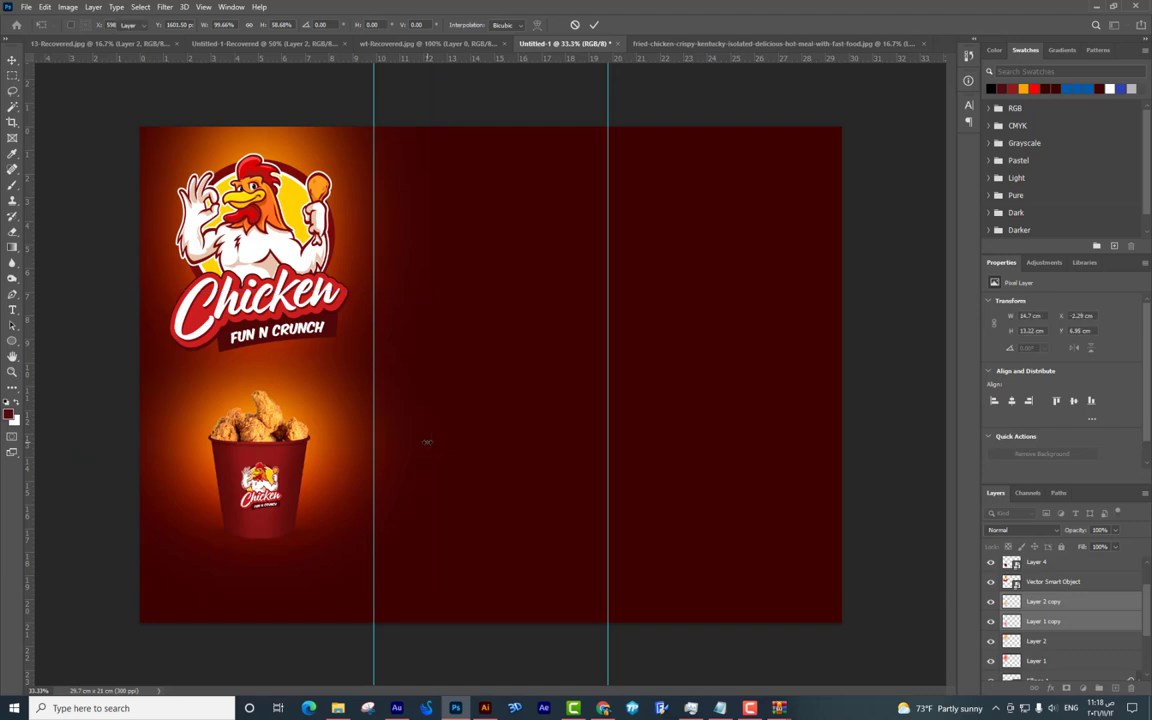
{"action": "key", "text": "ctrl+plus"}
{"action": "key", "text": "ctrl+plus"}
{"action": "left_click_drag", "start_coordinate": [463, 391], "coordinate": [540, 368]}
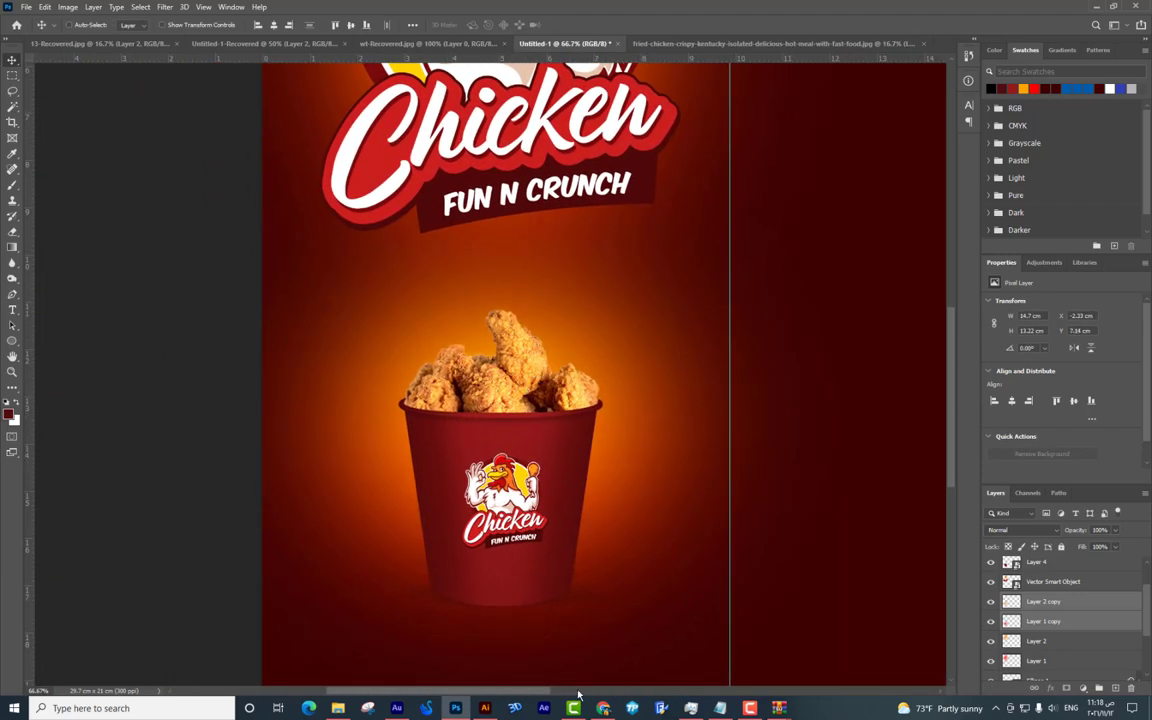
In Chrome, search Google Images for 'smoke' and copy a wispy white smoke image.
{"action": "left_click", "coordinate": [605, 708]}
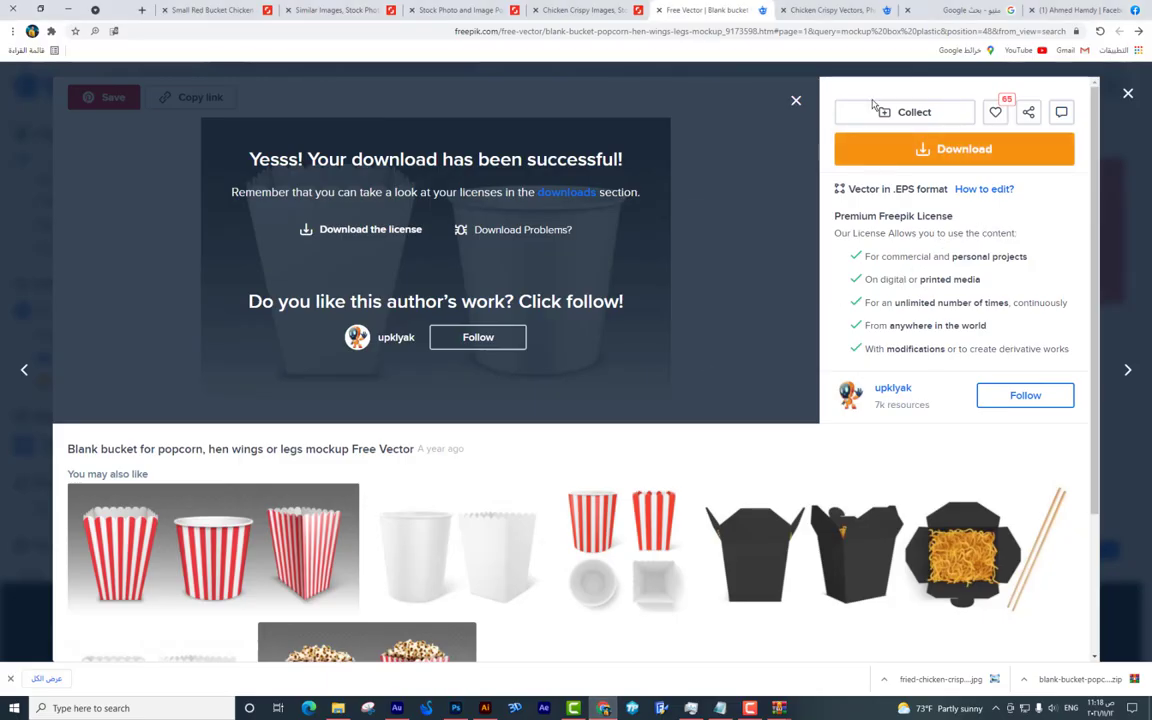
{"action": "left_click", "coordinate": [955, 10]}
{"action": "left_click", "coordinate": [990, 90]}
{"action": "type", "text": "smoke"}
{"action": "key", "text": "Return"}
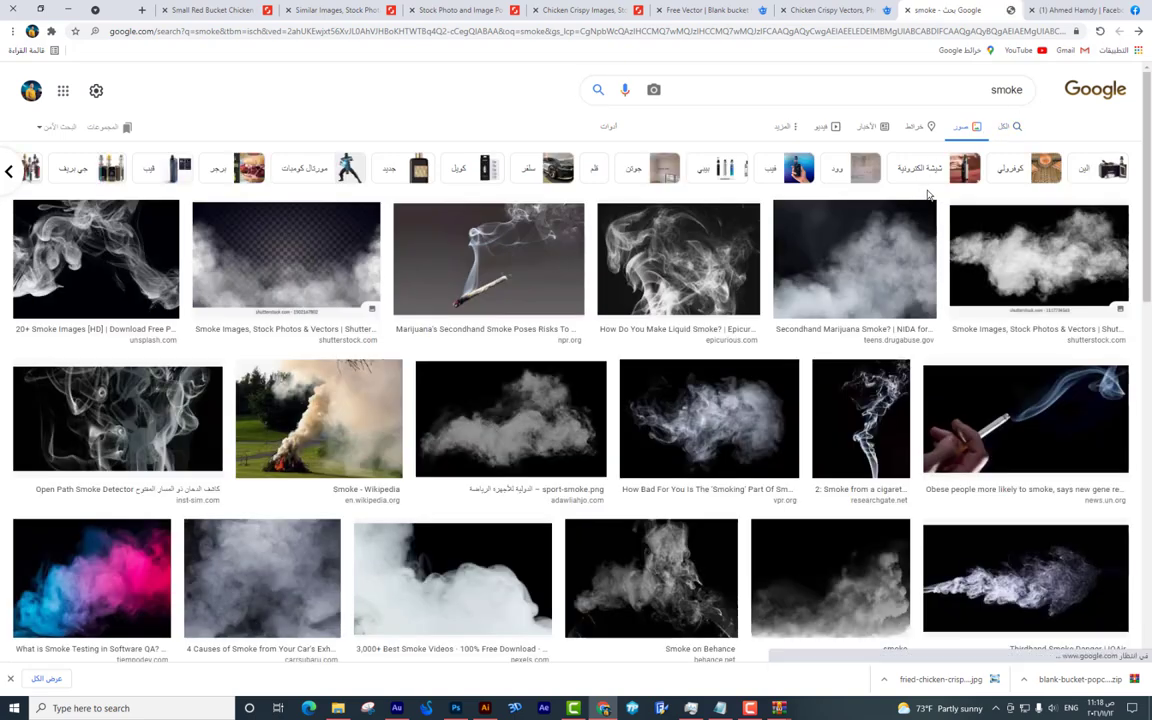
{"action": "left_click", "coordinate": [645, 255]}
{"action": "right_click", "coordinate": [331, 210]}
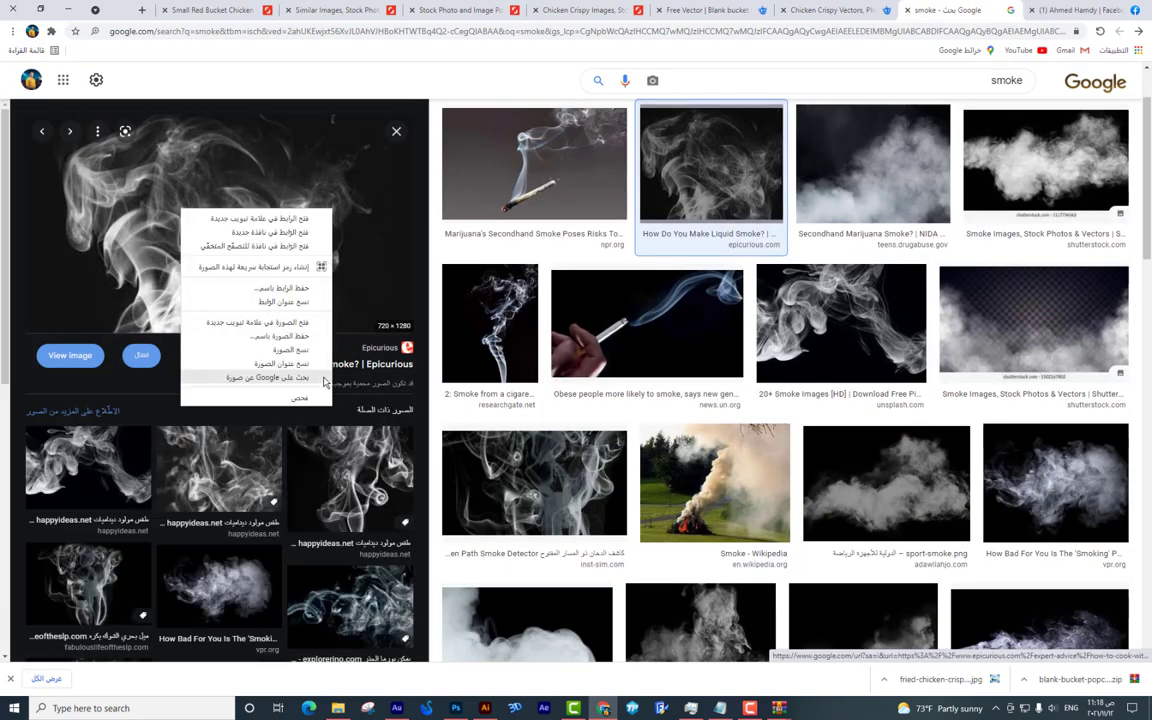
{"action": "key", "text": "alt+Tab"}
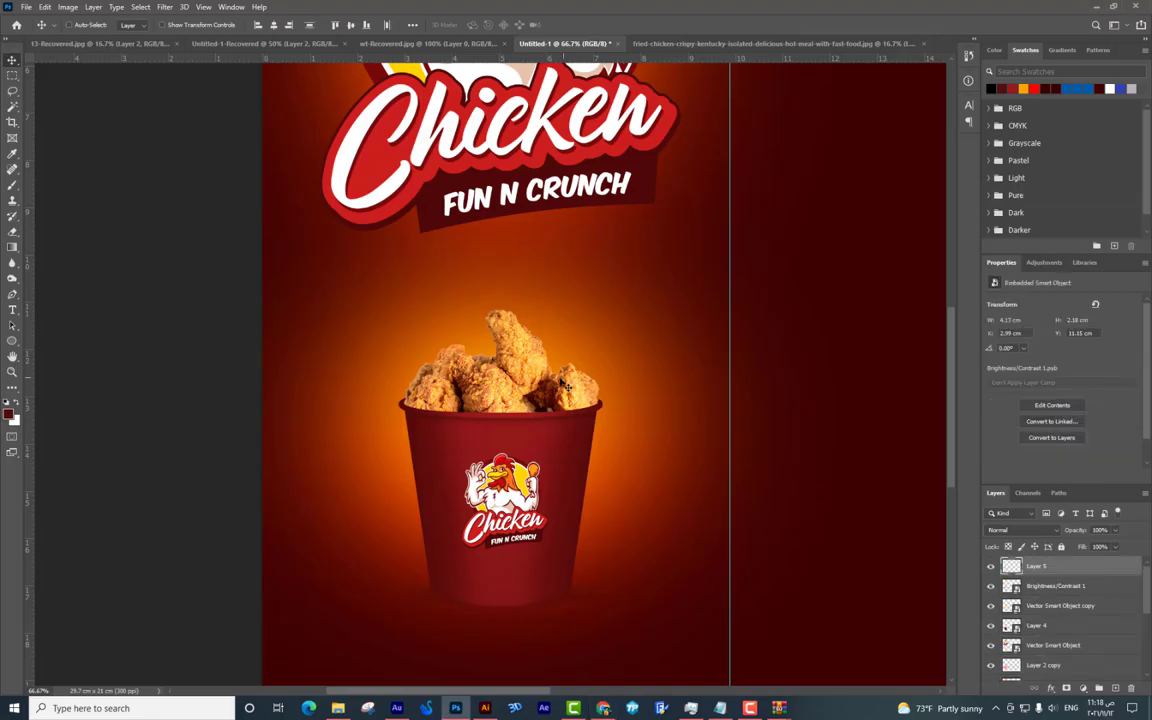
Paste the smoke image, shrink it to 4.17 cm high and place it over the bucket.
{"action": "key", "text": "ctrl+v"}
{"action": "key", "text": "ctrl+t"}
{"action": "left_click_drag", "start_coordinate": [652, 500], "coordinate": [630, 340]}
{"action": "left_click_drag", "start_coordinate": [560, 300], "coordinate": [580, 354]}
{"action": "key", "text": "Return"}
Blend the smoke with Screen mode and add a Levels adjustment with midtones at 0.39.
{"action": "left_click", "coordinate": [1022, 530]}
{"action": "left_click", "coordinate": [995, 496]}
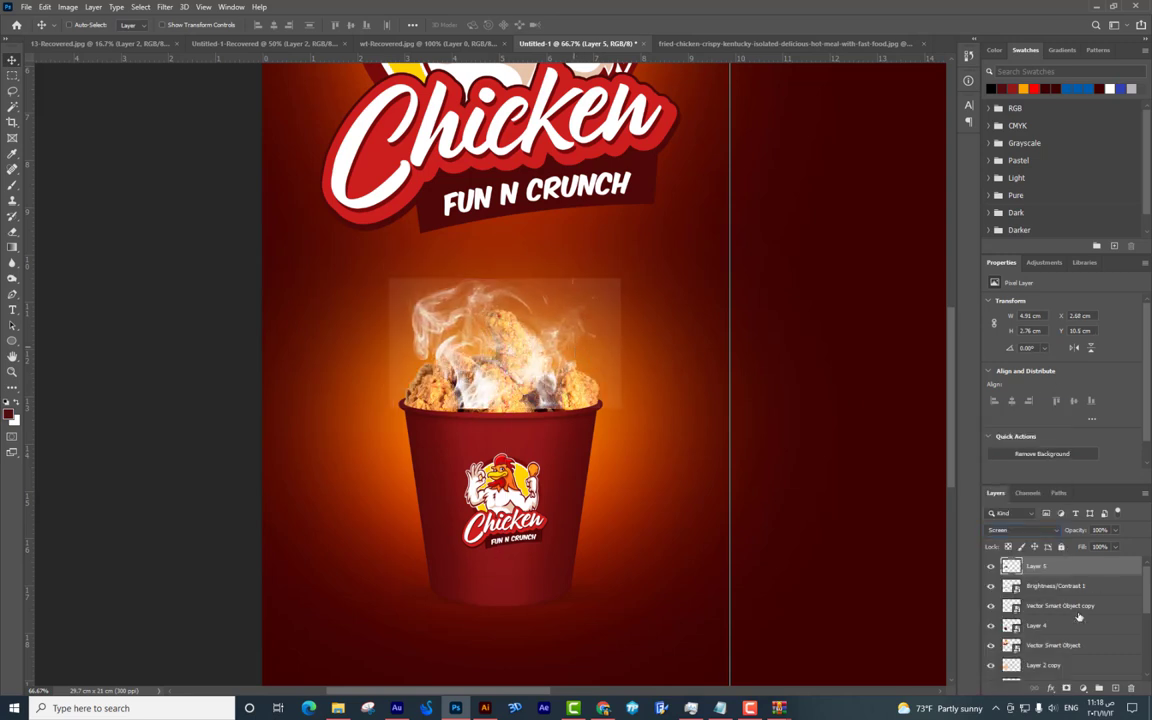
{"action": "left_click", "coordinate": [1083, 693]}
{"action": "left_click", "coordinate": [1070, 528]}
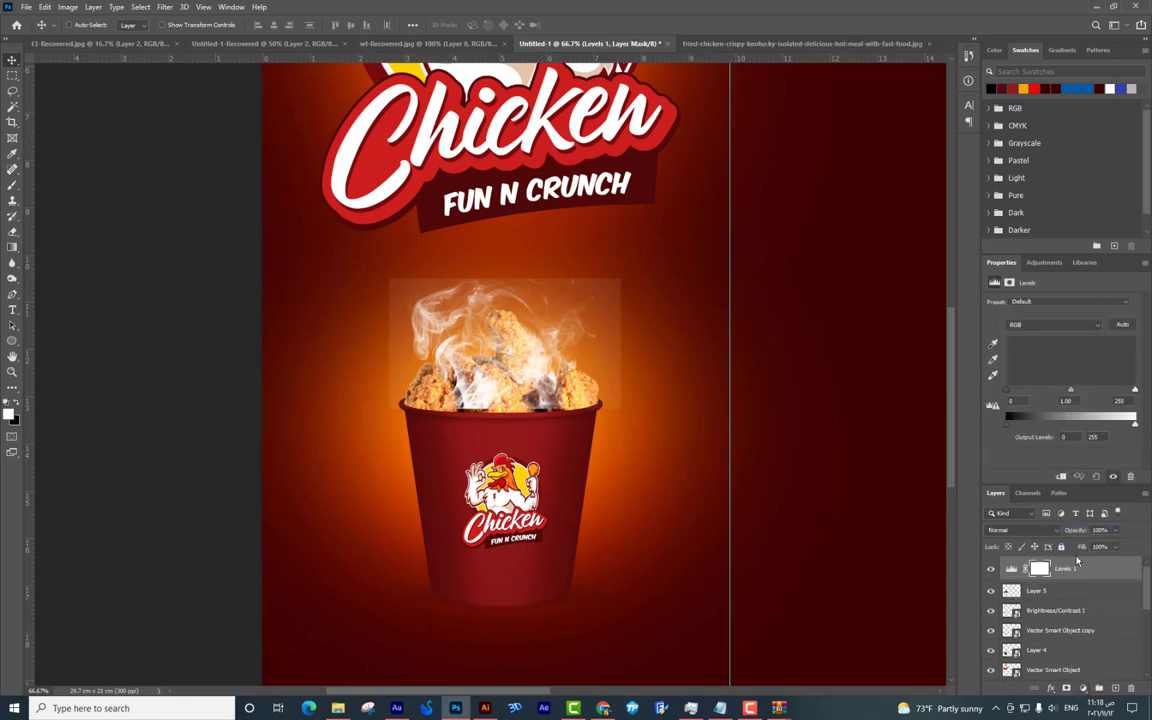
{"action": "left_click_drag", "start_coordinate": [1068, 390], "coordinate": [1102, 395]}
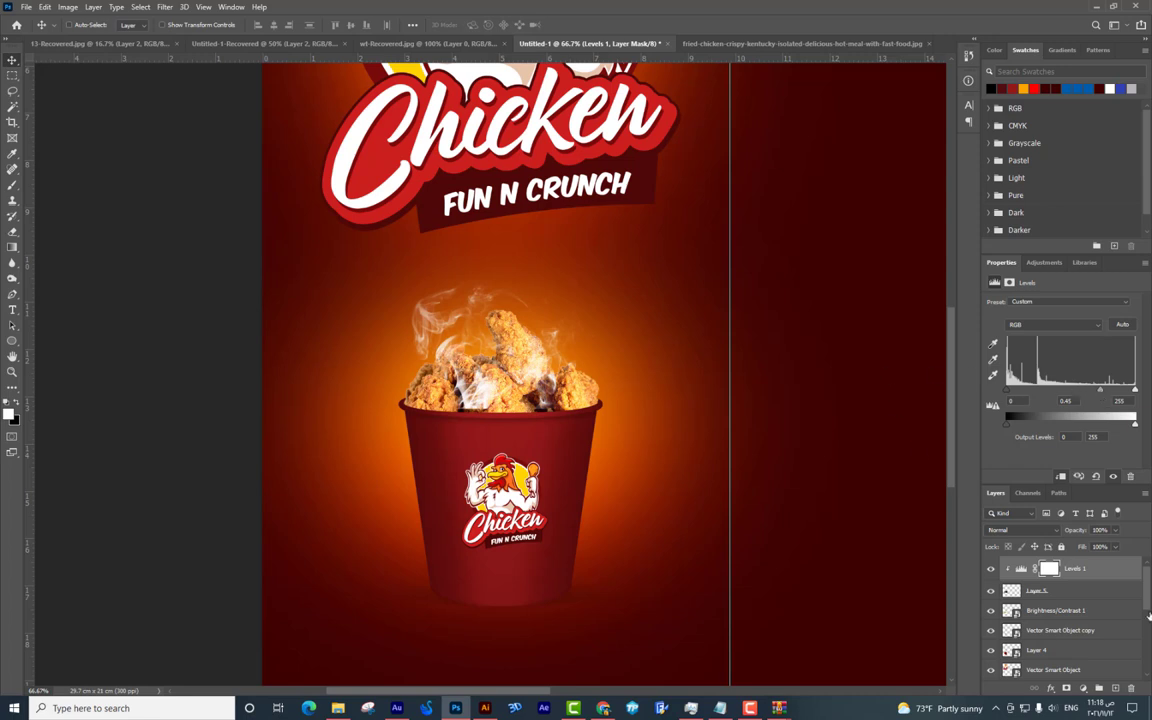
On Layer 5, erase the smoke wisps over the chicken's left side with the Eraser.
{"action": "left_click", "coordinate": [1059, 593]}
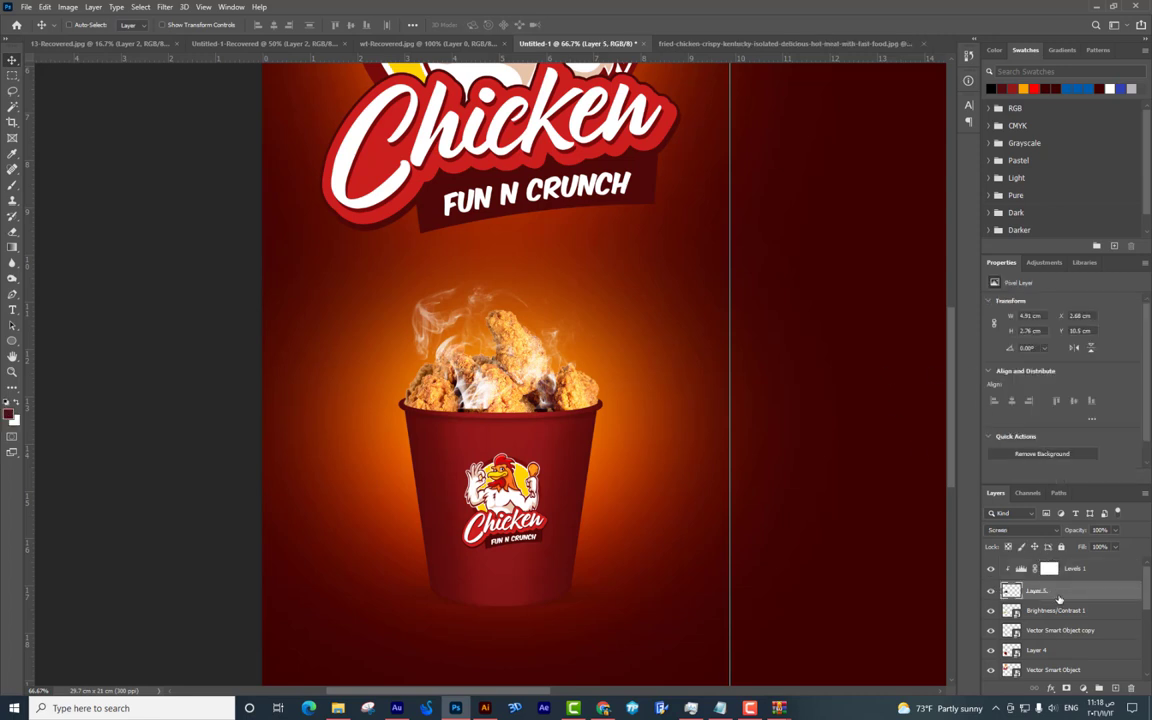
{"action": "left_click", "coordinate": [12, 230]}
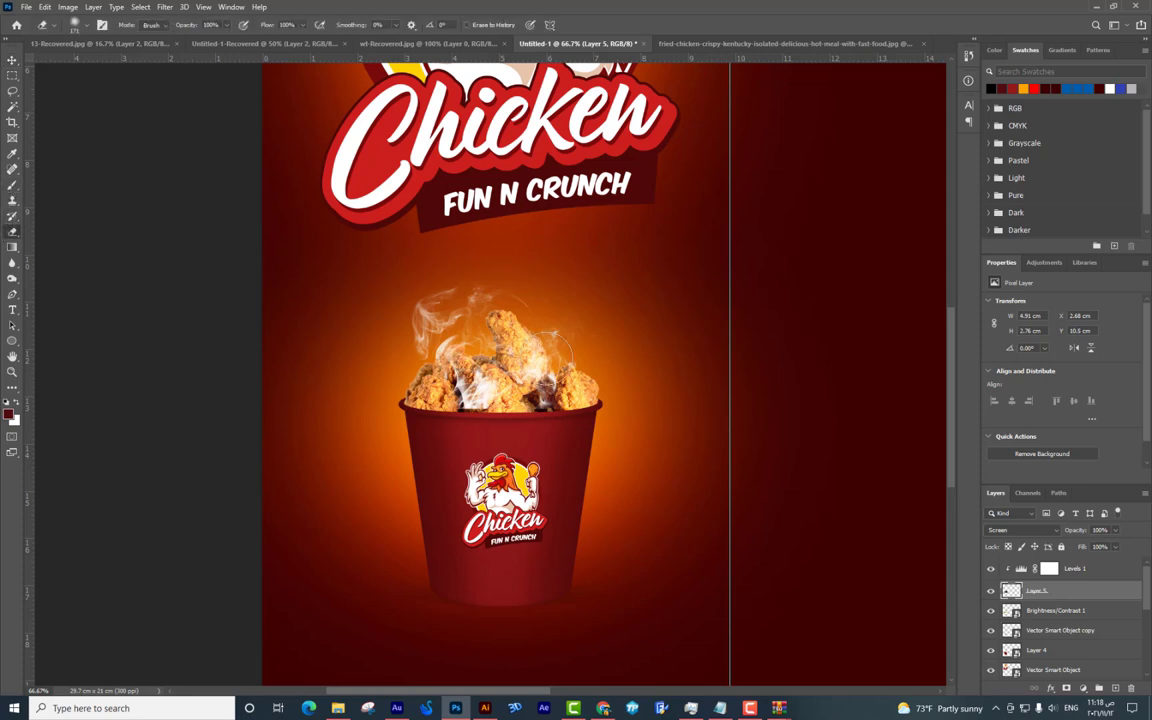
{"action": "mouse_move", "coordinate": [483, 430]}
{"action": "left_mouse_down"}
{"action": "mouse_move", "coordinate": [458, 419]}
{"action": "mouse_move", "coordinate": [482, 427]}
{"action": "mouse_move", "coordinate": [503, 378]}
{"action": "left_mouse_up"}
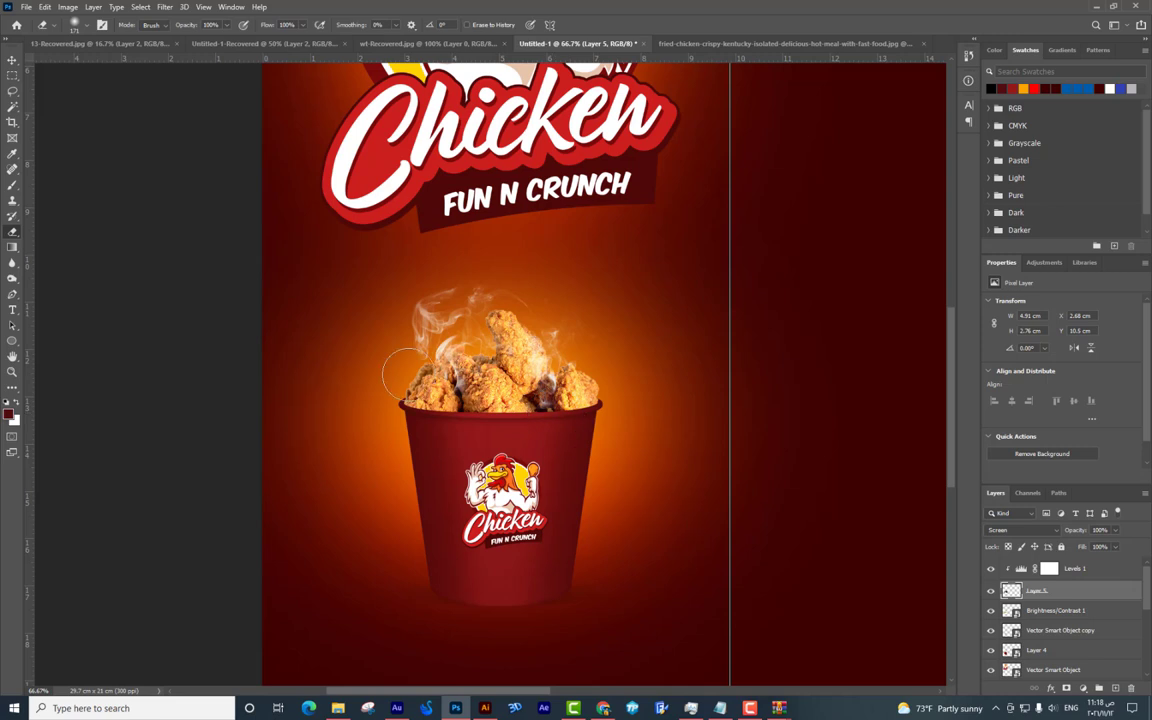
{"action": "left_click", "coordinate": [13, 61]}
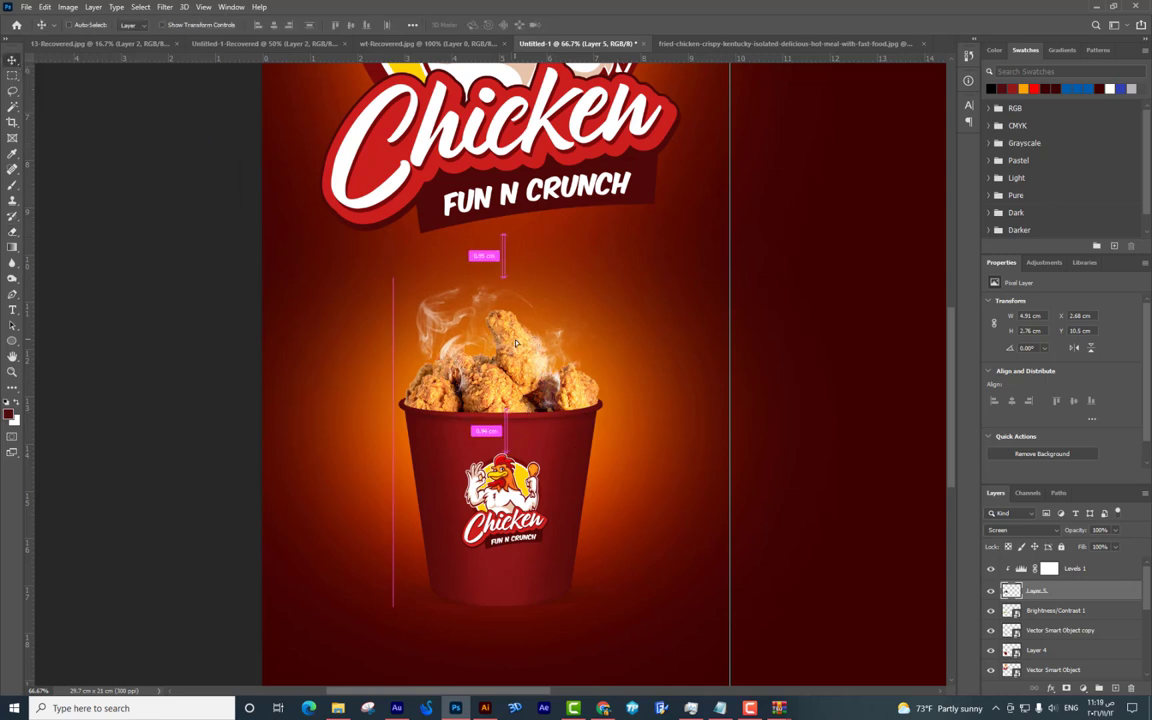
{"action": "scroll", "coordinate": [594, 411], "scroll_direction": "down", "scroll_amount": 2}
{"action": "scroll", "coordinate": [717, 356], "scroll_direction": "left", "scroll_amount": 1}
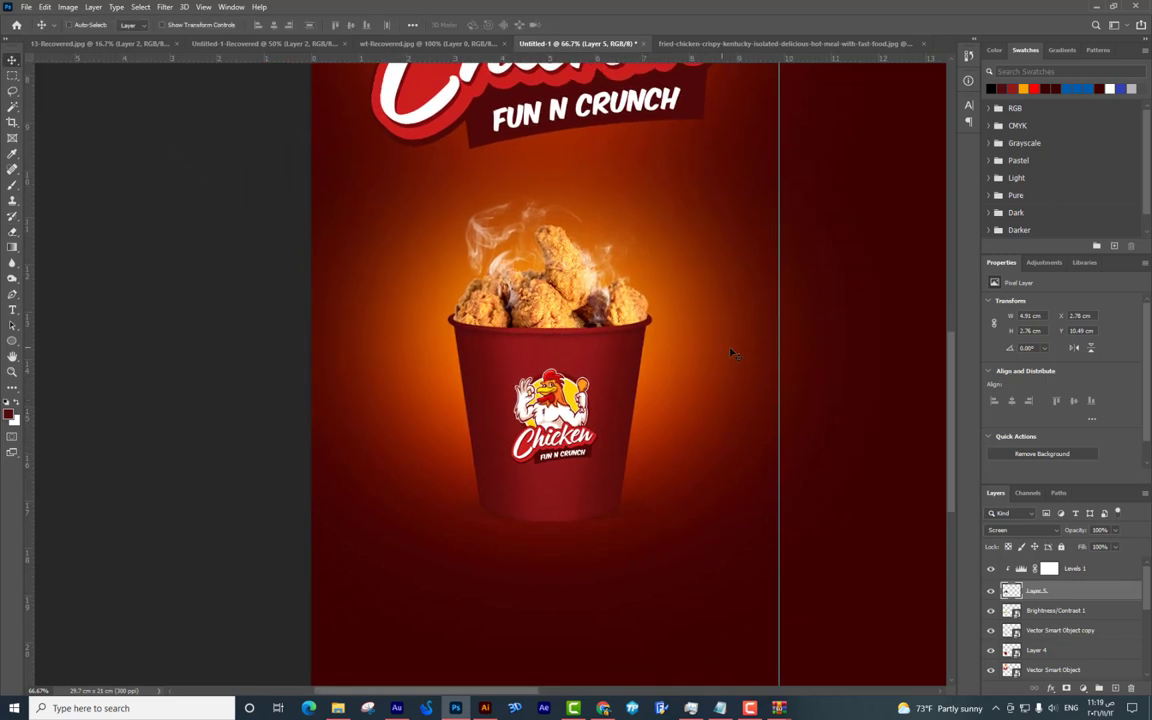
{"action": "left_click_drag", "start_coordinate": [671, 363], "coordinate": [671, 404]}
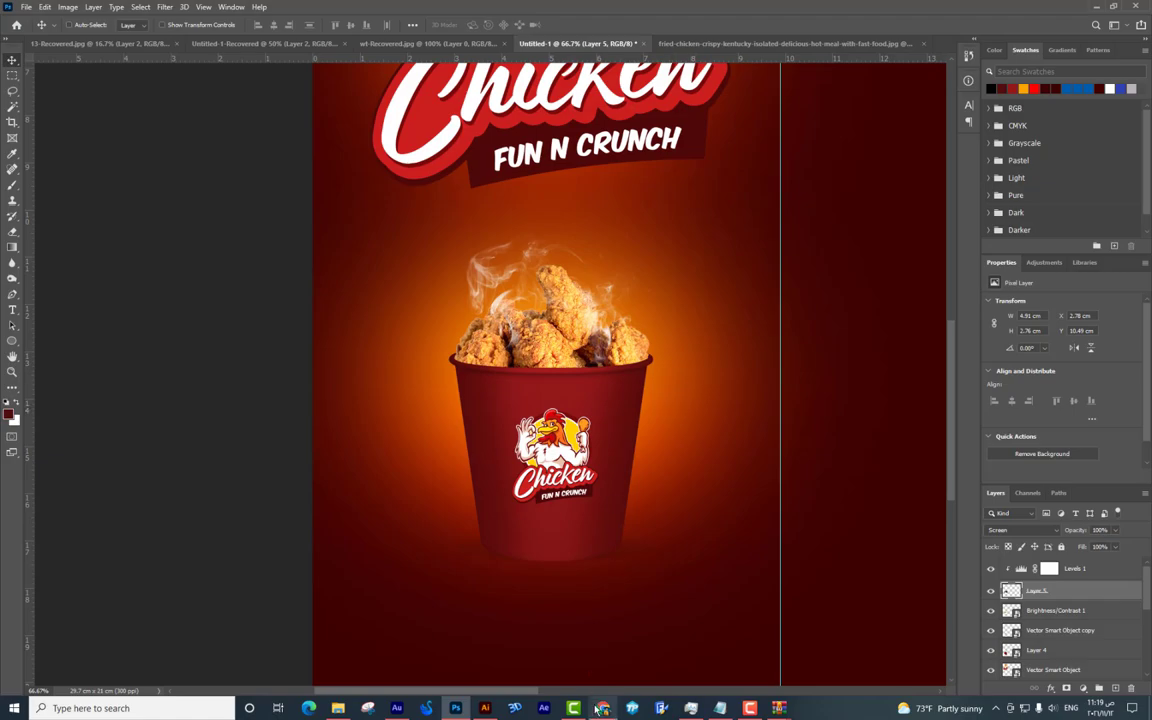
In Chrome, browse Freepik's chicken crispy results and open the four fried drumsticks photo.
{"action": "left_click", "coordinate": [602, 708]}
{"action": "left_click", "coordinate": [720, 10]}
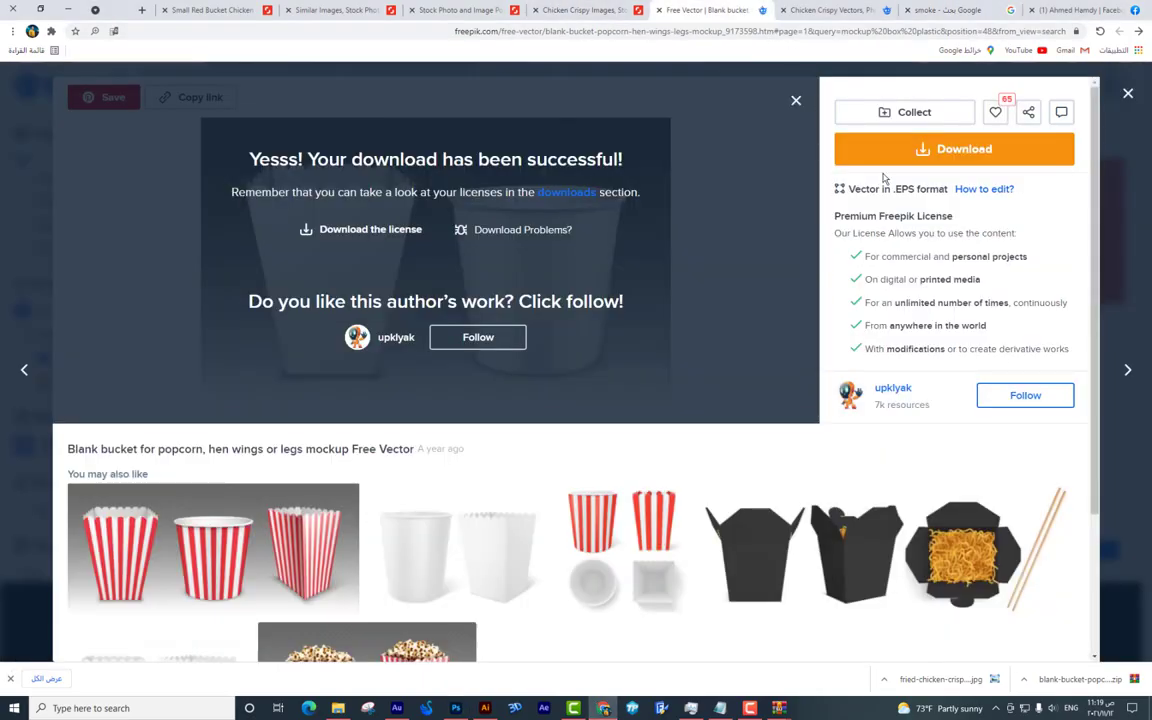
{"action": "left_click", "coordinate": [855, 10]}
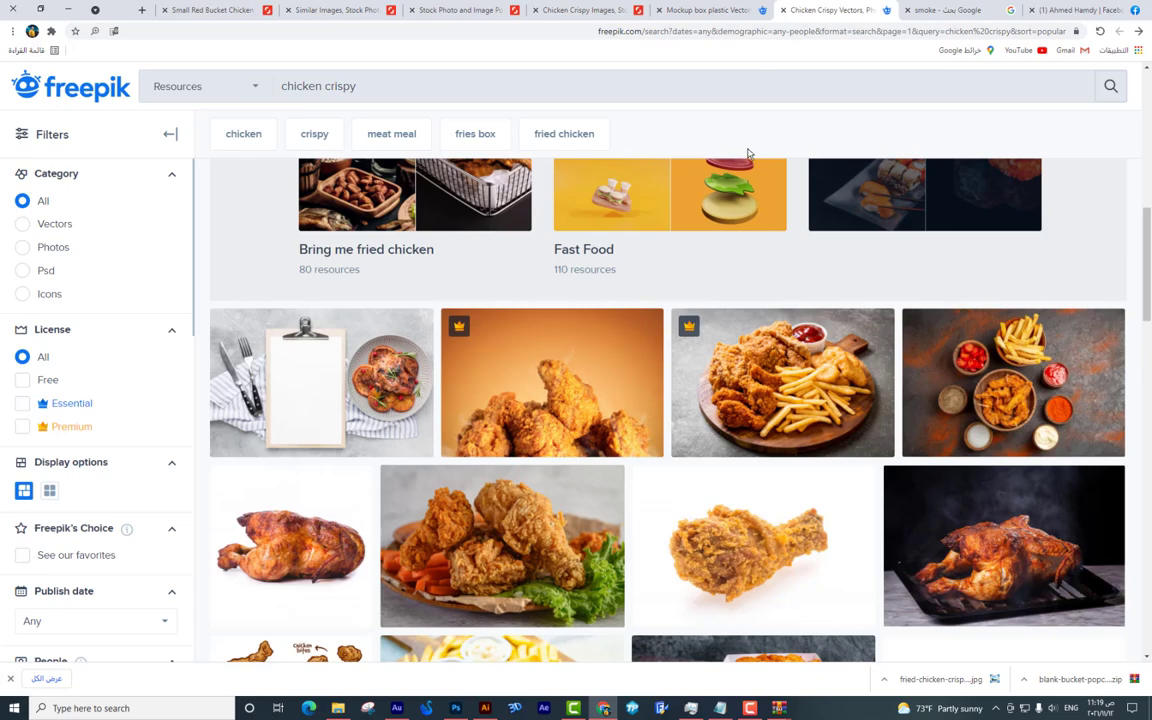
{"action": "scroll", "coordinate": [794, 305], "scroll_direction": "down", "scroll_amount": 8}
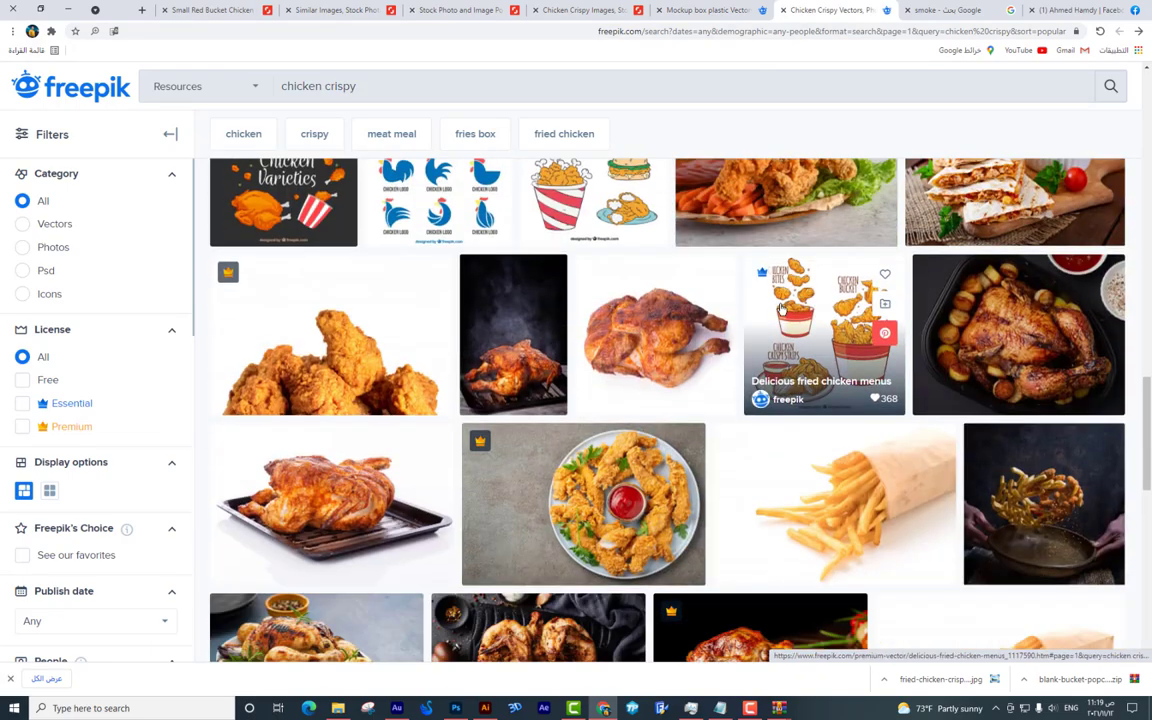
{"action": "scroll", "coordinate": [783, 309], "scroll_direction": "down", "scroll_amount": 4}
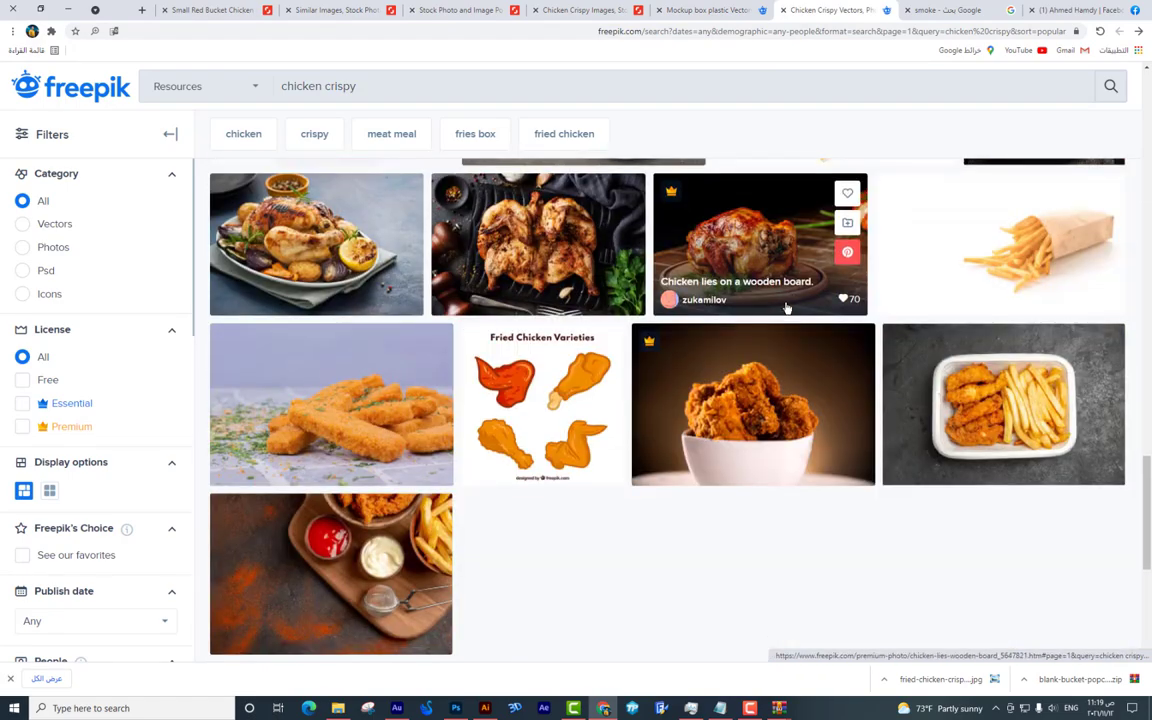
{"action": "scroll", "coordinate": [805, 290], "scroll_direction": "down", "scroll_amount": 5}
{"action": "scroll", "coordinate": [820, 310], "scroll_direction": "up", "scroll_amount": 10}
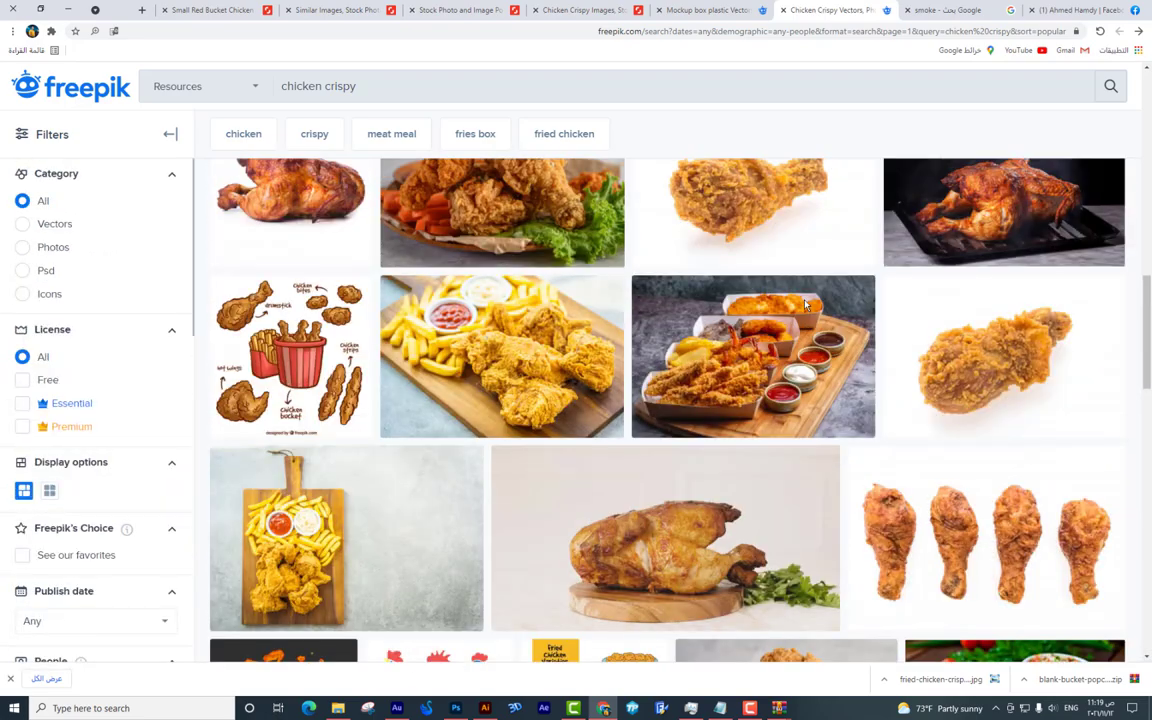
{"action": "left_click", "coordinate": [860, 470]}
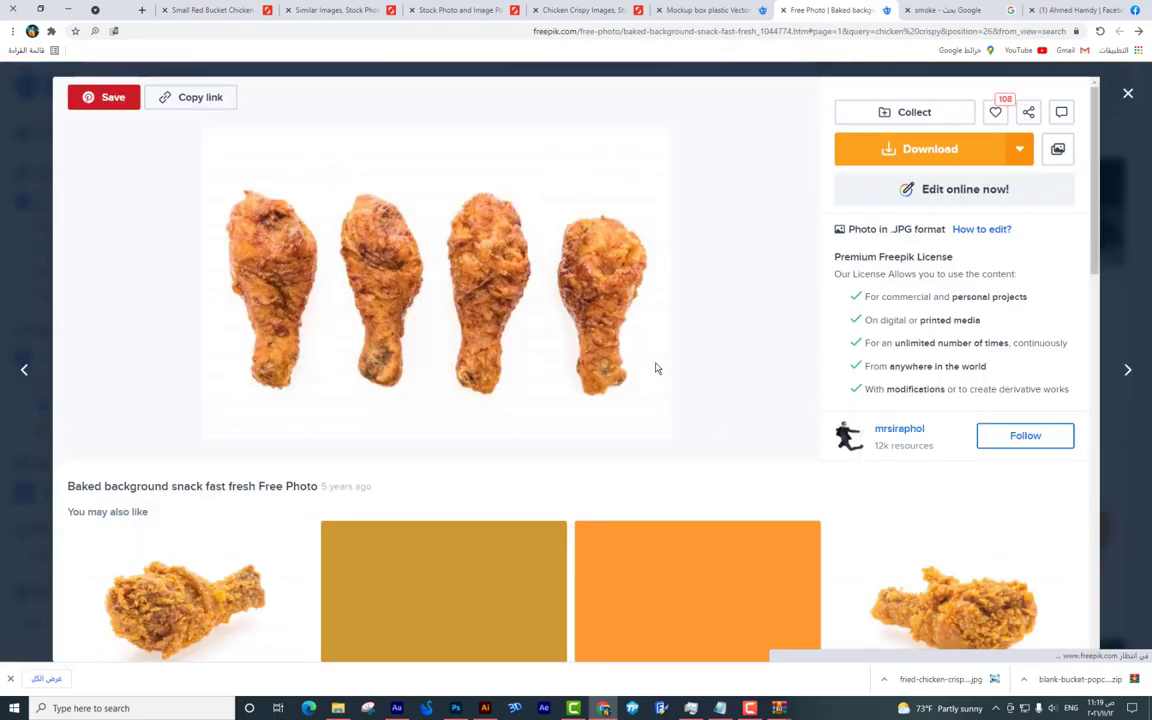
Open the 'White appetizer lunch meal baked' photo and download it.
{"action": "scroll", "coordinate": [650, 373], "scroll_direction": "down", "scroll_amount": 5}
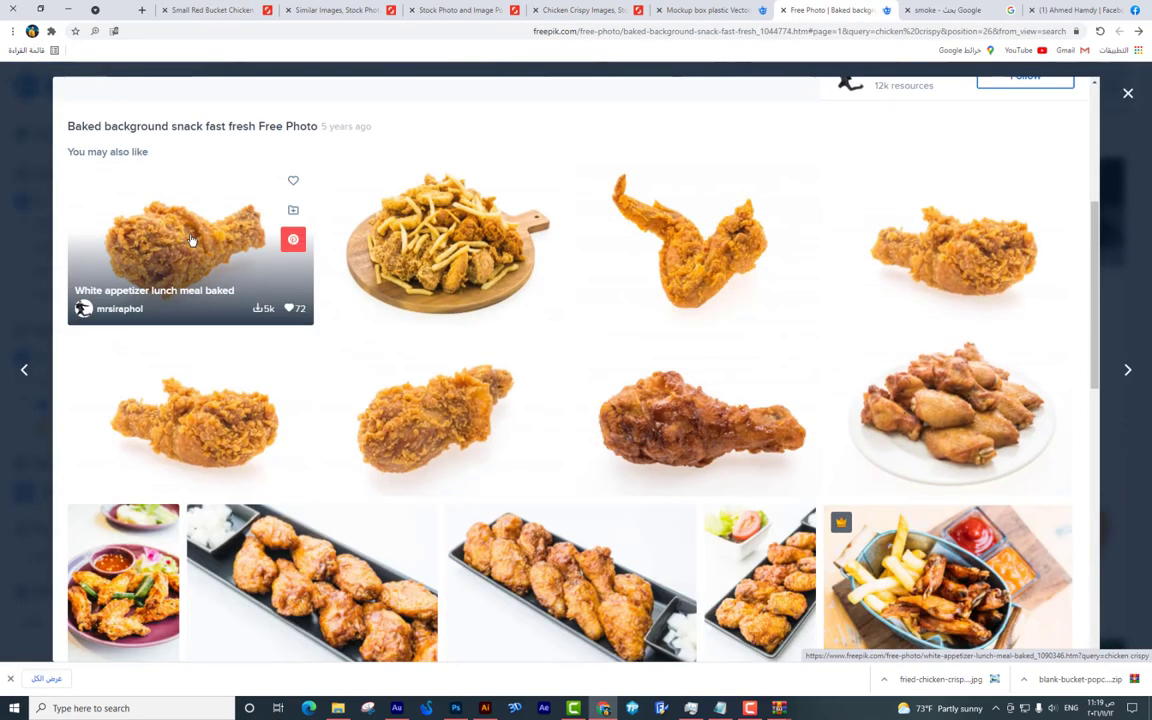
{"action": "left_click", "coordinate": [170, 215]}
{"action": "left_click", "coordinate": [977, 152]}
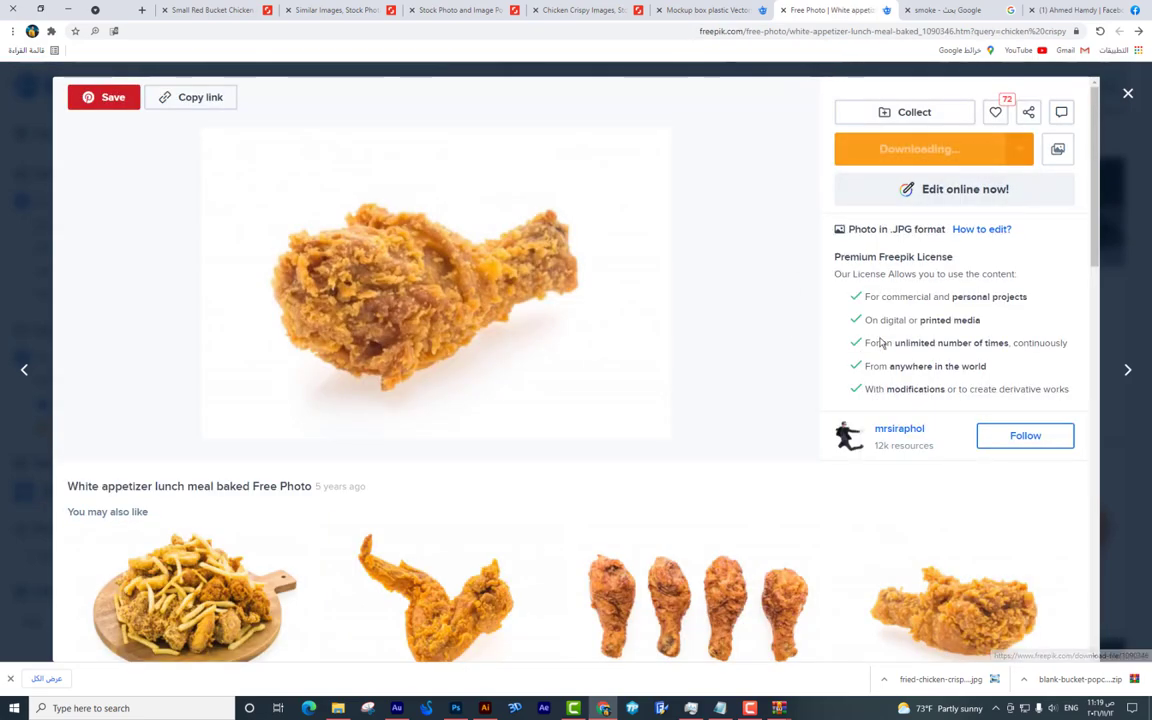
{"action": "scroll", "coordinate": [840, 371], "scroll_direction": "down", "scroll_amount": 2}
Open another chicken photo in a new tab and show the downloaded drumstick file in its folder.
{"action": "right_click", "coordinate": [468, 465]}
{"action": "left_click", "coordinate": [420, 455]}
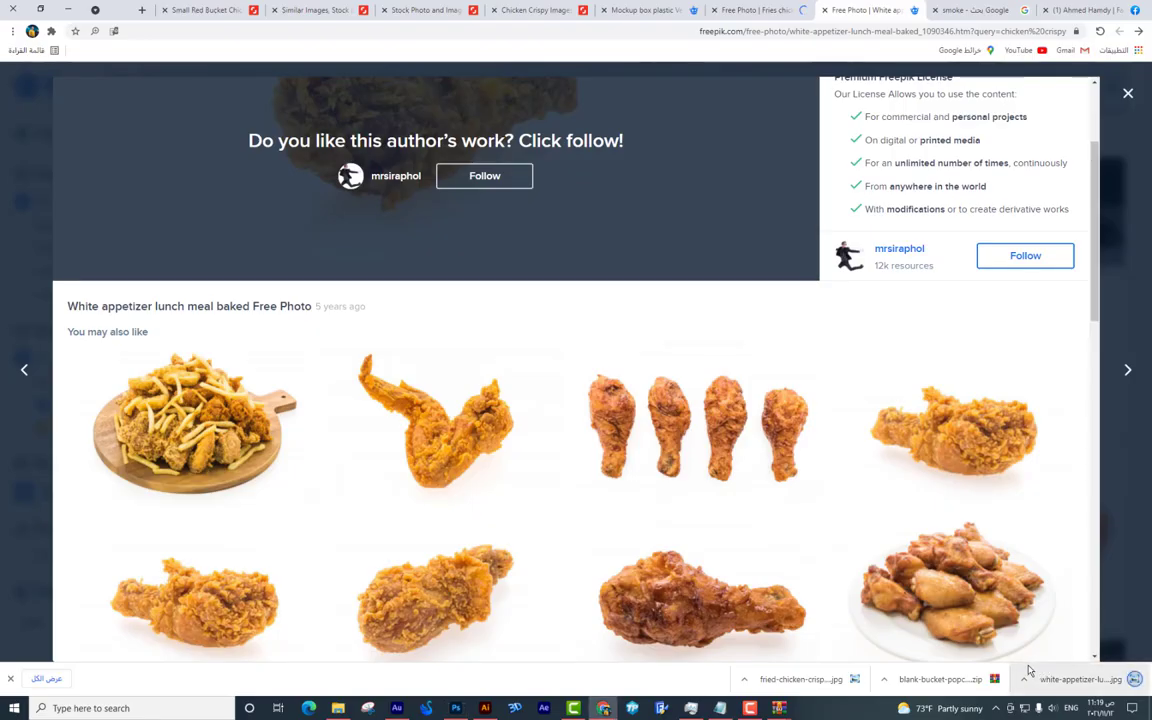
{"action": "left_click", "coordinate": [1024, 679]}
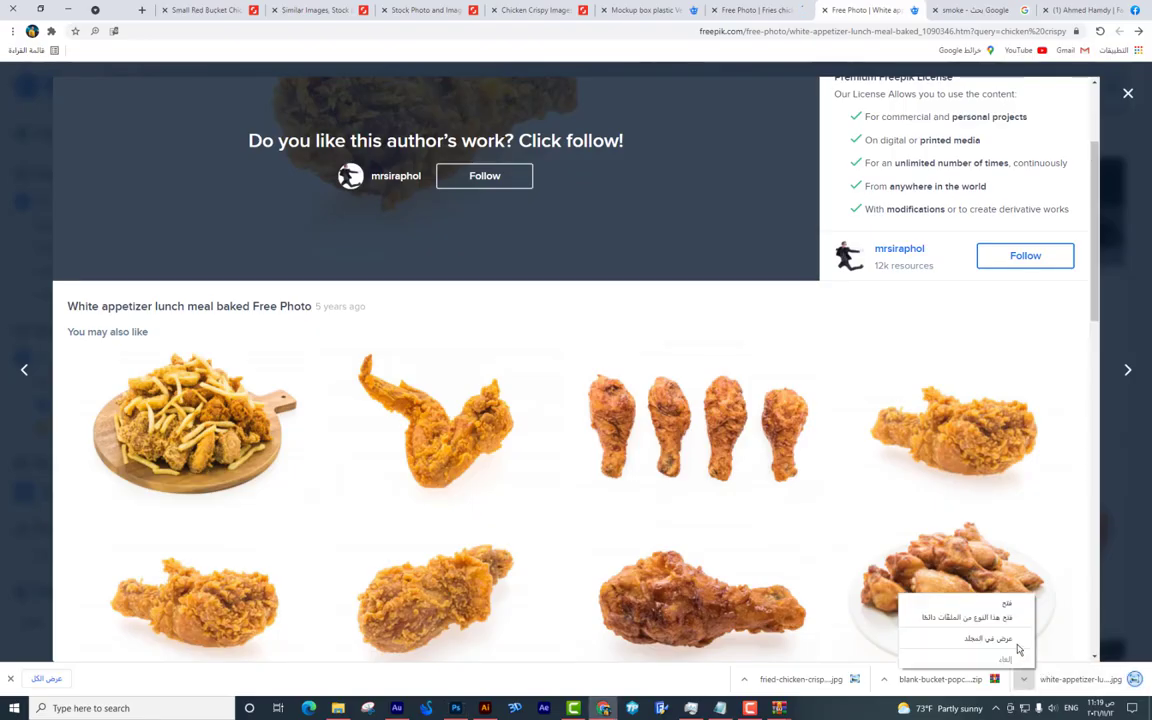
{"action": "left_click", "coordinate": [1005, 640]}
Open the drumstick JPG in Photoshop and Magic Wand-select its white background and shadow.
{"action": "left_click_drag", "start_coordinate": [430, 88], "coordinate": [870, 43]}
{"action": "key", "text": "c"}
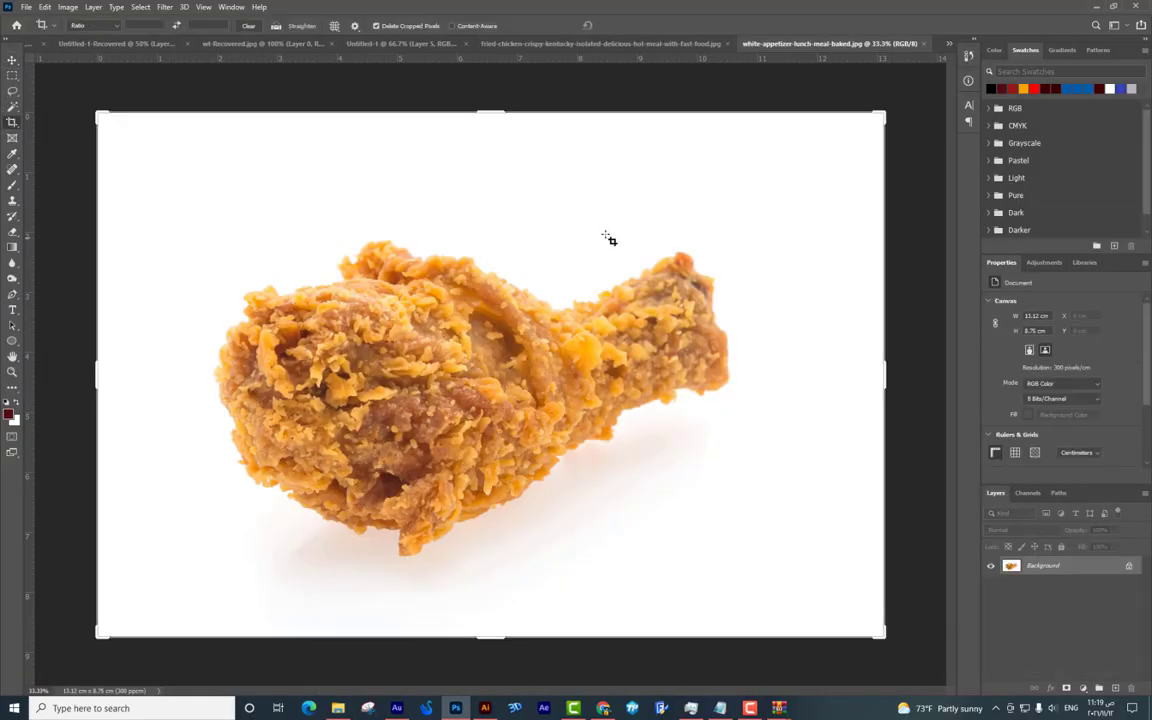
{"action": "left_click", "coordinate": [11, 105]}
{"action": "left_click", "coordinate": [570, 238]}
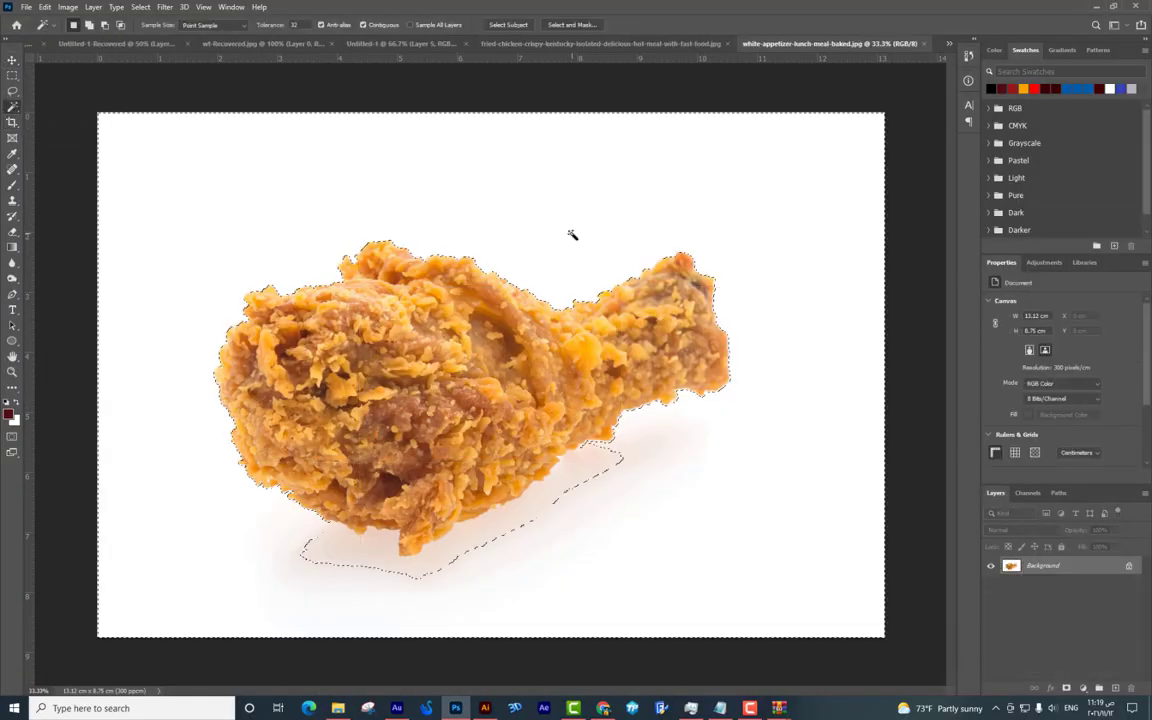
{"action": "left_click", "coordinate": [522, 512], "text": "alt"}
Unlock it as Layer 0, delete the white, deselect, convert to a smart object, and drag it into the poster.
{"action": "double_click", "coordinate": [1043, 565]}
{"action": "key", "text": "Return"}
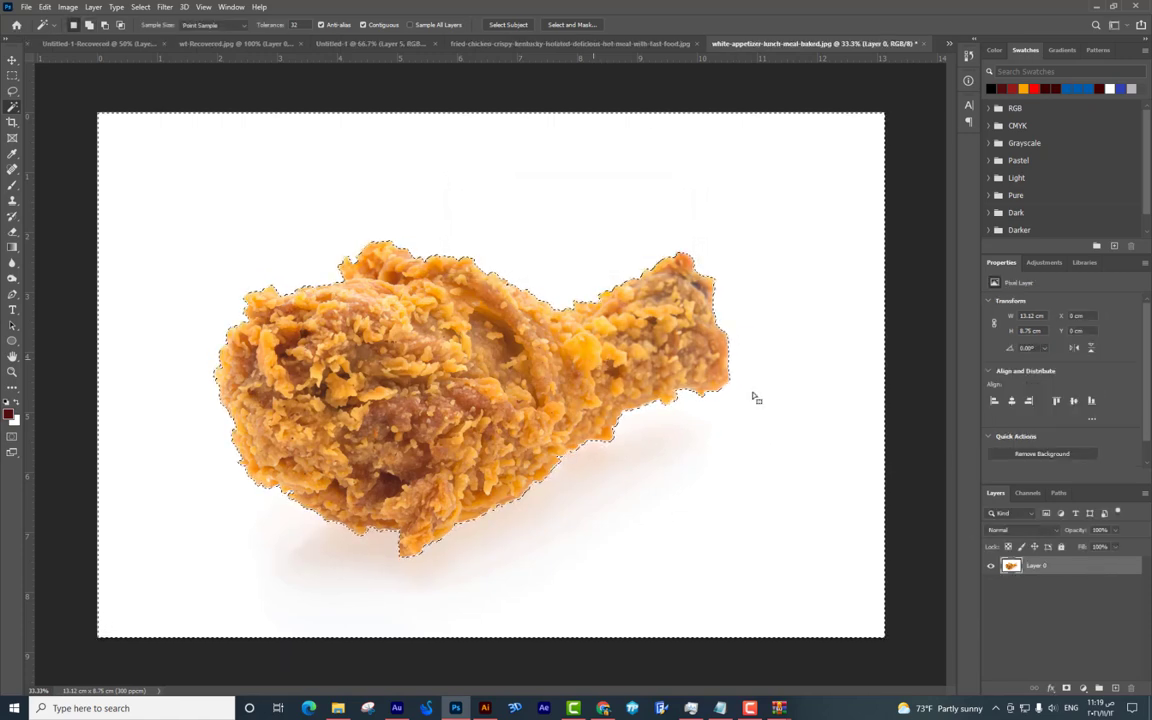
{"action": "key", "text": "Delete"}
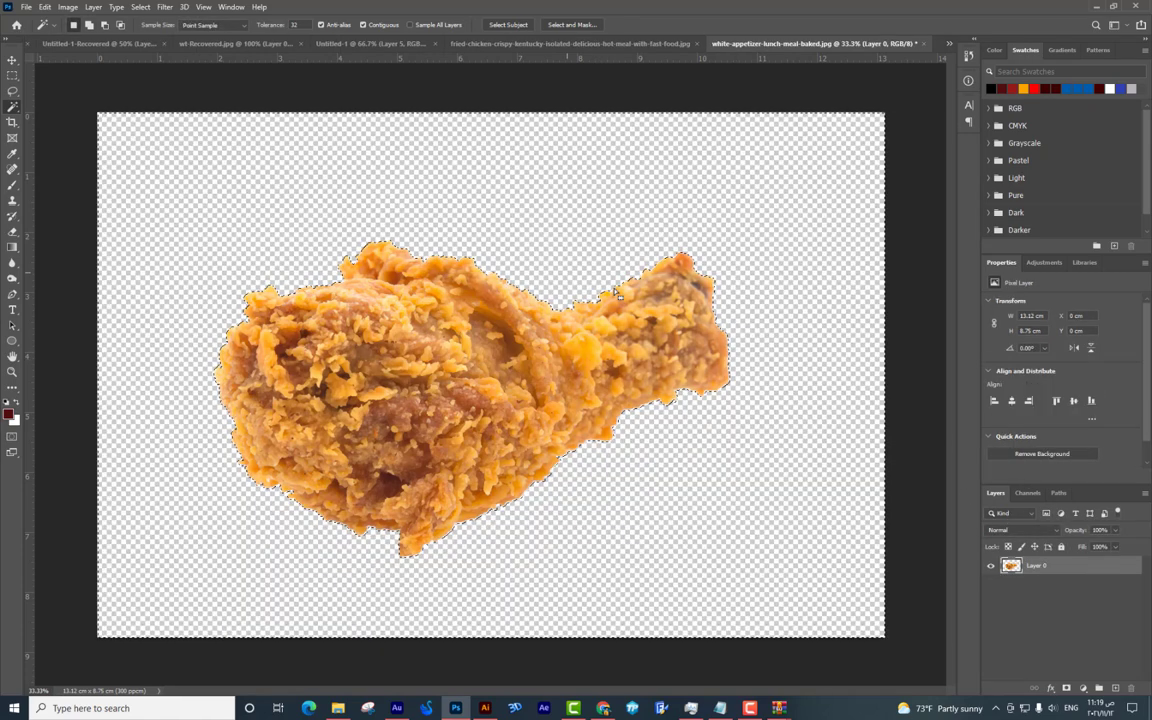
{"action": "key", "text": "ctrl+d"}
{"action": "right_click", "coordinate": [1040, 565]}
{"action": "left_click", "coordinate": [1045, 220]}
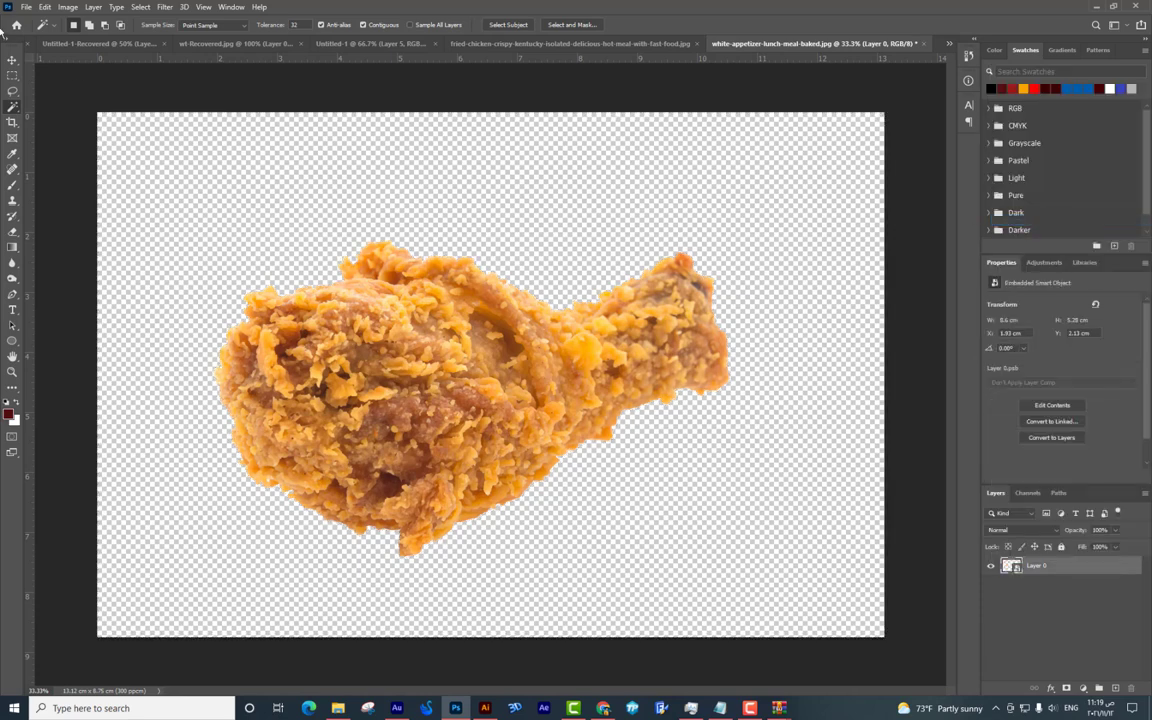
{"action": "left_click_drag", "start_coordinate": [519, 372], "coordinate": [370, 237]}
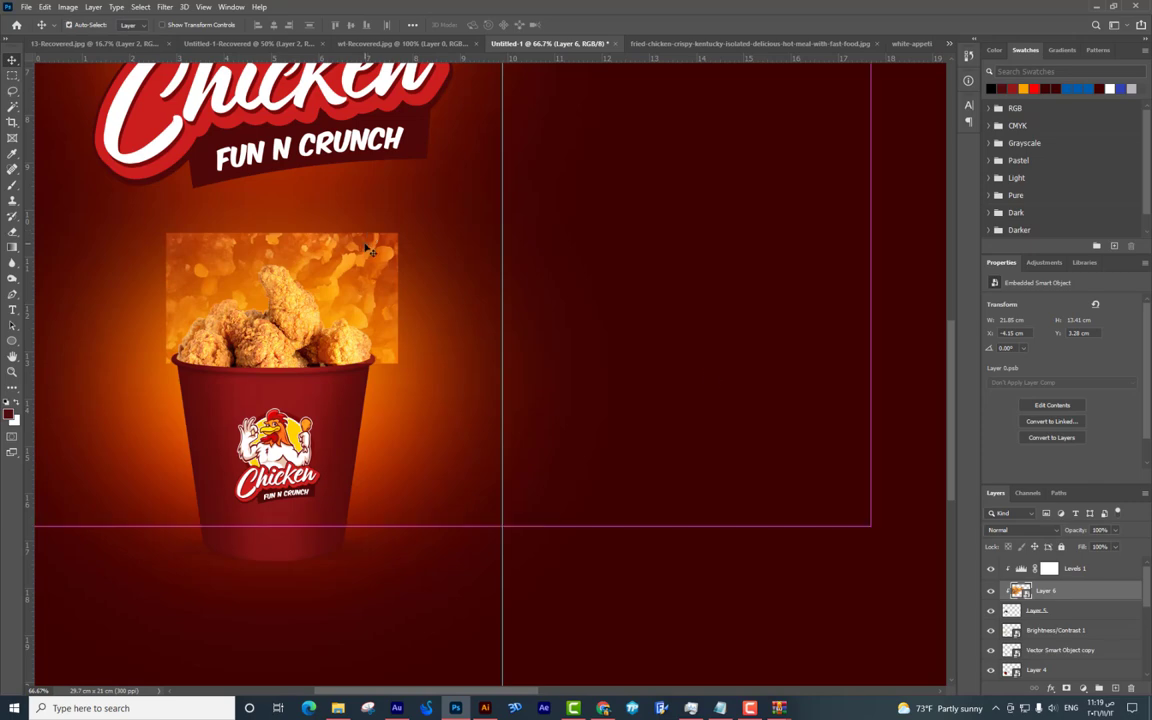
Undo the wrong placement and move the drumstick layer into the poster document.
{"action": "key", "text": "ctrl+z"}
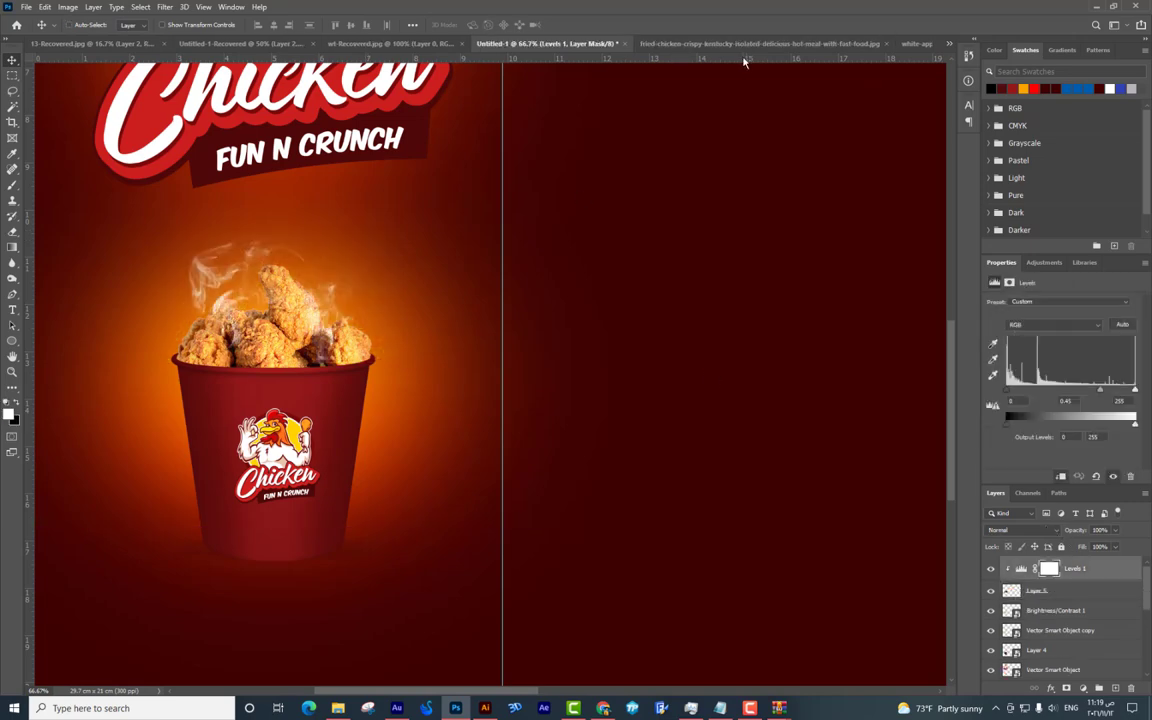
{"action": "left_click", "coordinate": [745, 44]}
{"action": "left_click", "coordinate": [900, 44]}
{"action": "left_click_drag", "start_coordinate": [510, 315], "coordinate": [557, 343]}
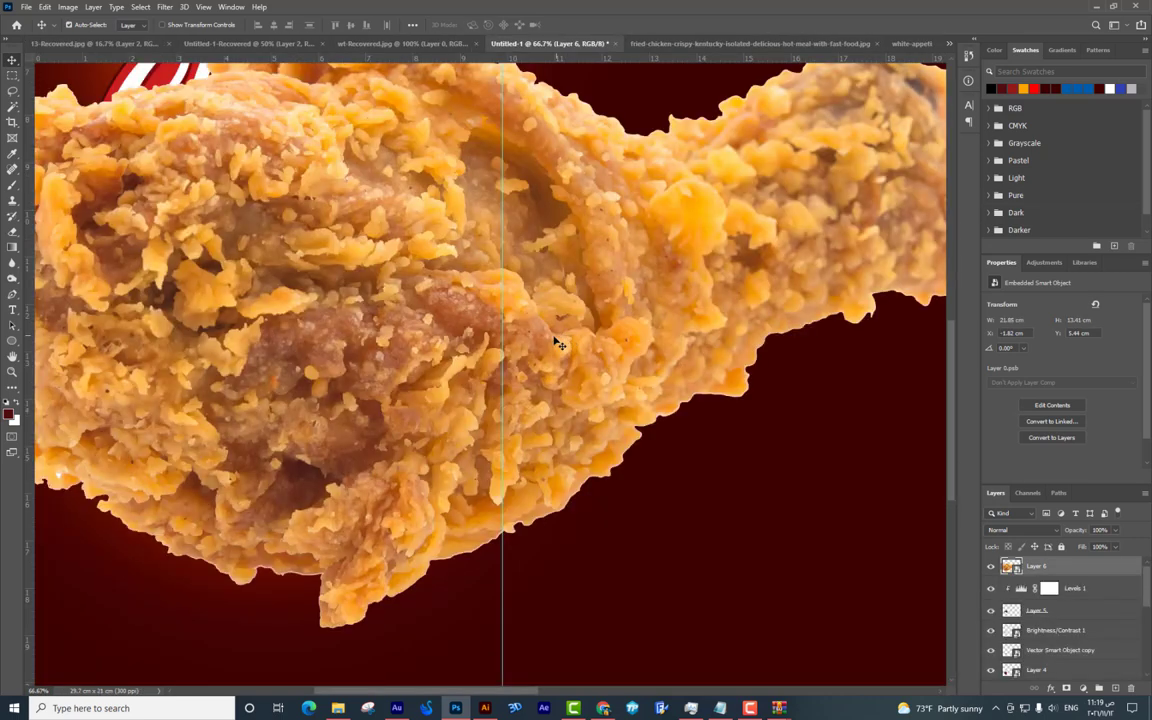
{"action": "key", "text": "ctrl+minus"}
{"action": "key", "text": "ctrl+minus"}
Shrink the drumstick, rotate it about 96 degrees, and place it above the bucket's upper left.
{"action": "key", "text": "ctrl+t"}
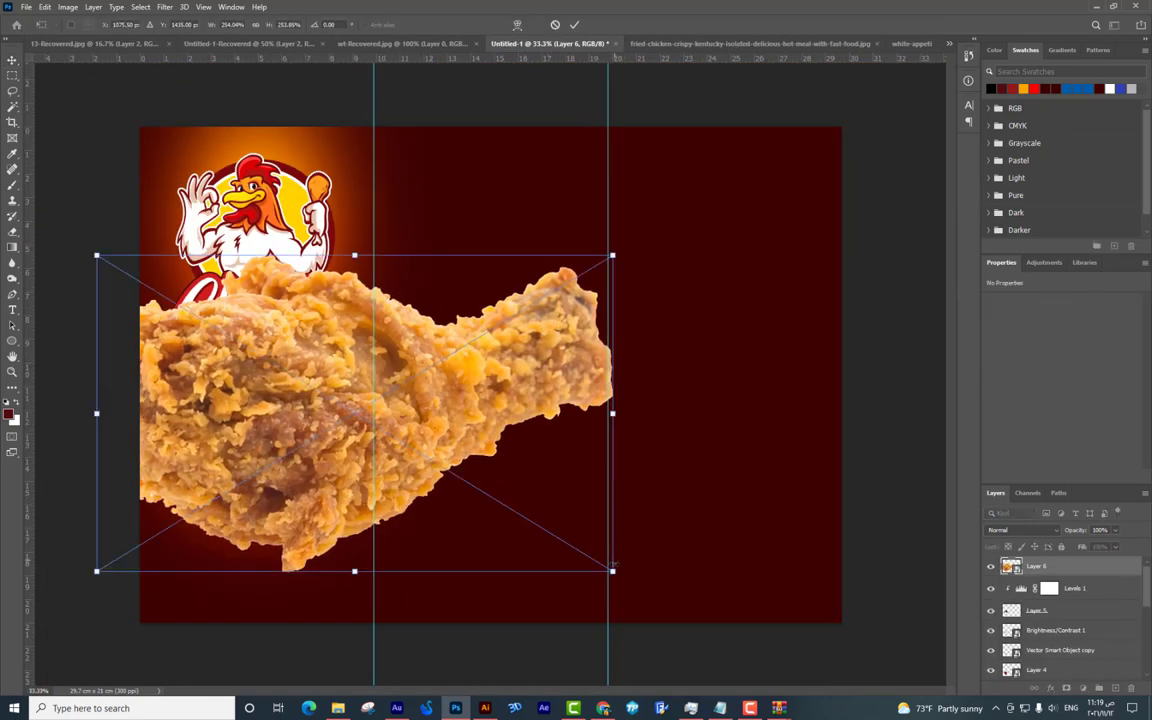
{"action": "left_click_drag", "start_coordinate": [611, 571], "coordinate": [620, 372]}
{"action": "key", "text": "ctrl+plus"}
{"action": "left_click_drag", "start_coordinate": [530, 430], "coordinate": [283, 390]}
{"action": "left_click_drag", "start_coordinate": [470, 300], "coordinate": [344, 341]}
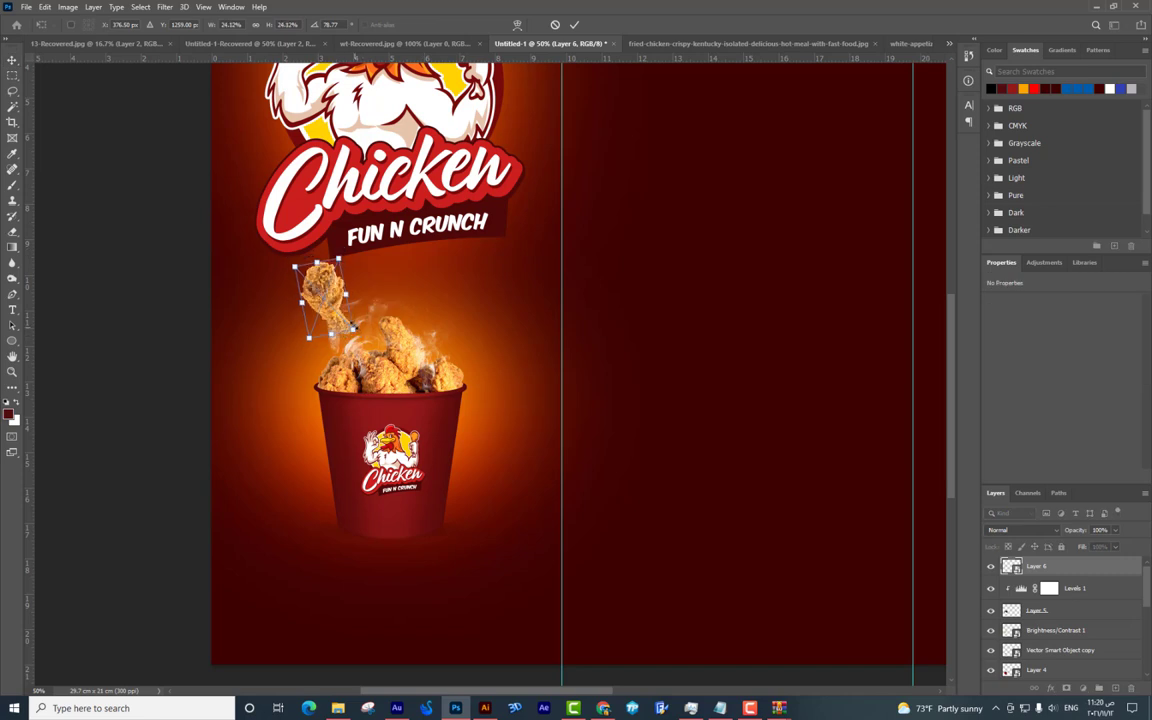
{"action": "key", "text": "Return"}
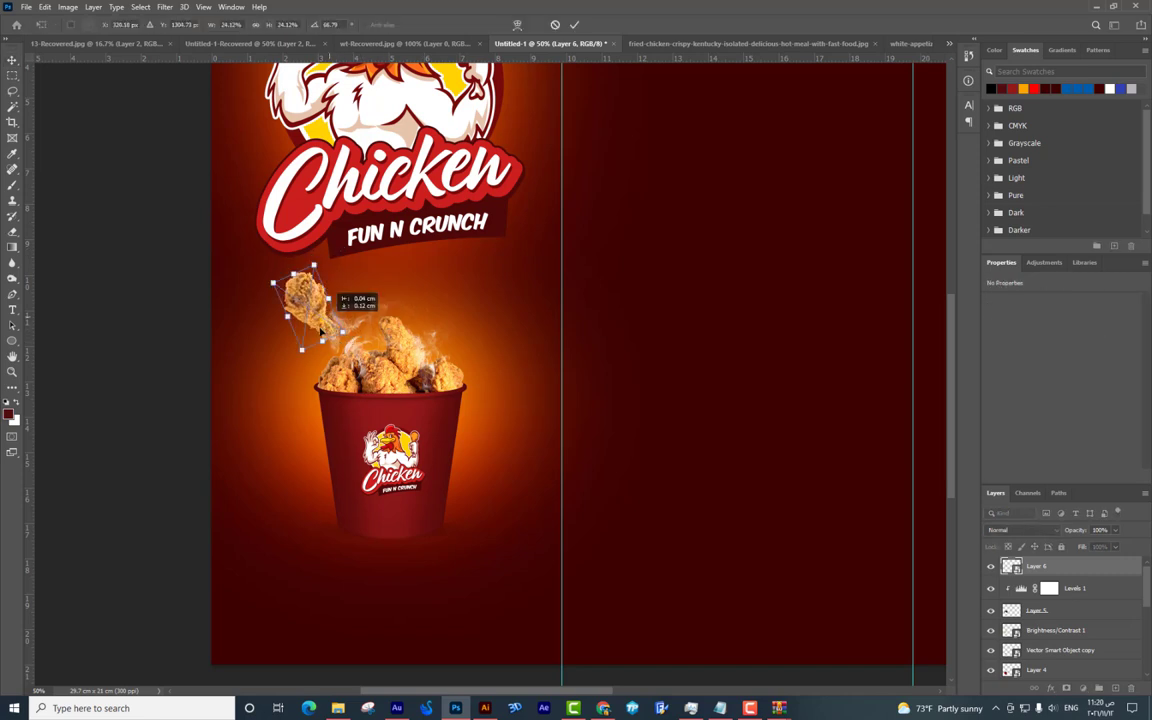
{"action": "key", "text": "Return"}
{"action": "scroll", "coordinate": [323, 330], "scroll_direction": "up", "scroll_amount": 1}
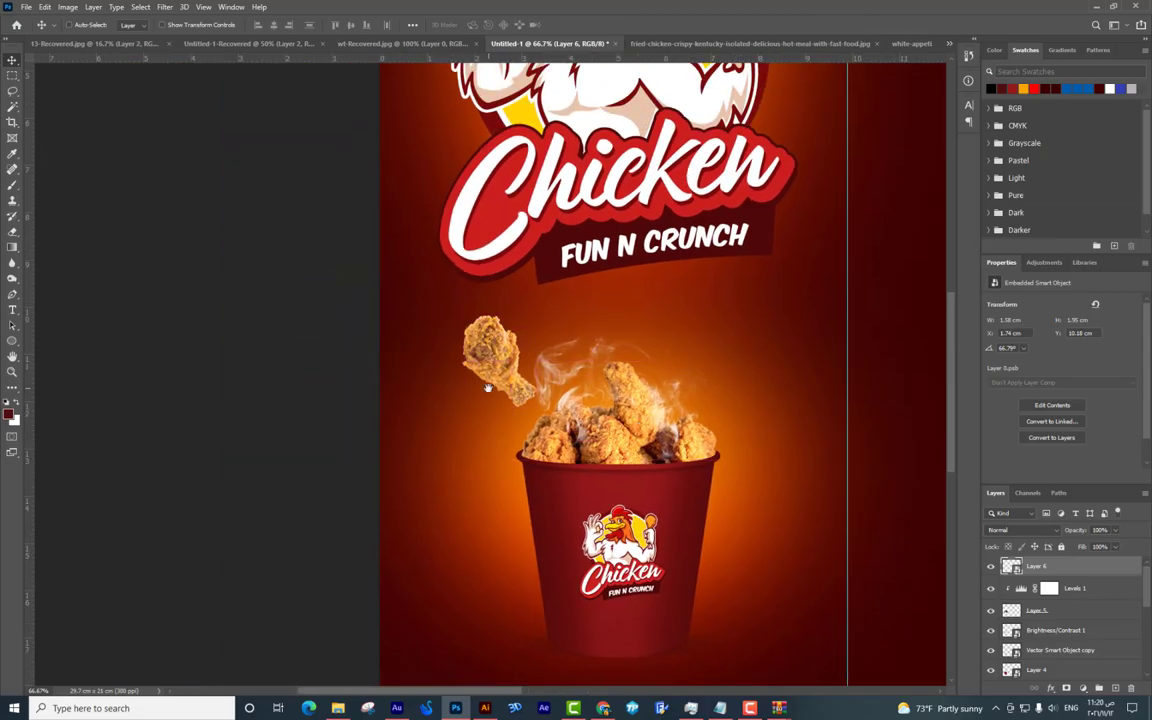
{"action": "key", "text": "alt+Tab"}
{"action": "key", "text": "alt+Tab"}
{"action": "key", "text": "Tab"}
Download the 'Fries chicken isolated' wing photo from its new tab and open it in Photoshop.
{"action": "right_click", "coordinate": [385, 410]}
{"action": "left_click", "coordinate": [437, 416]}
{"action": "scroll", "coordinate": [440, 415], "scroll_direction": "down", "scroll_amount": 3}
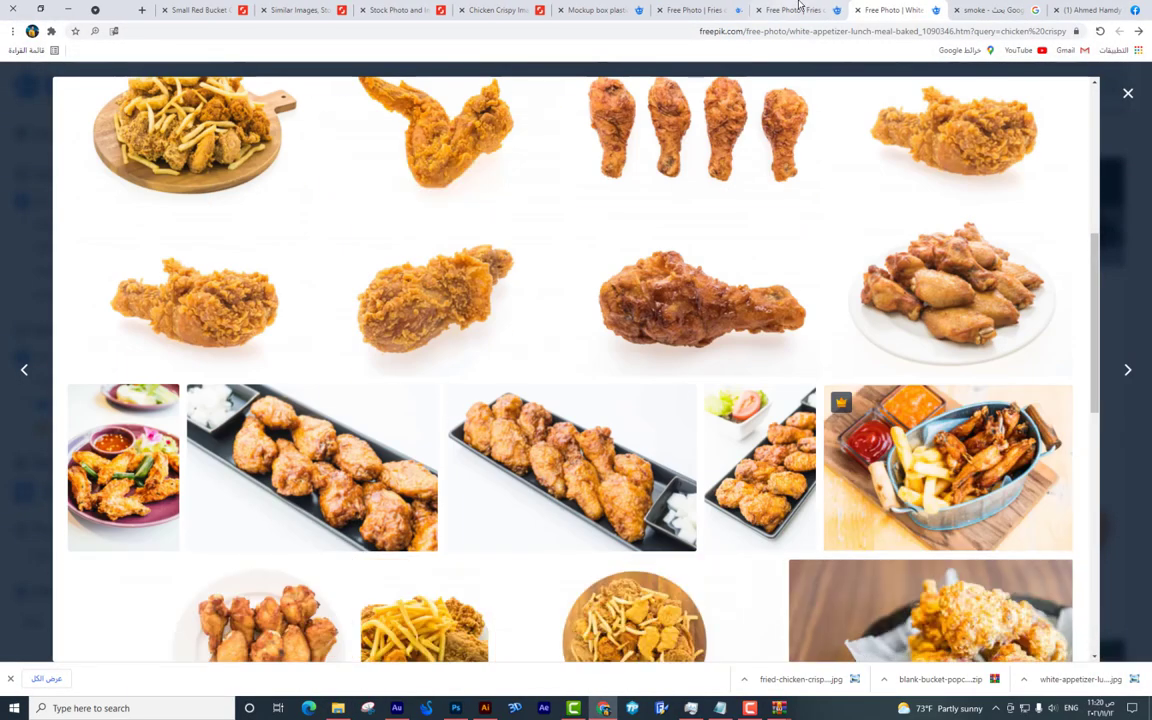
{"action": "left_click", "coordinate": [703, 8]}
{"action": "scroll", "coordinate": [861, 378], "scroll_direction": "down", "scroll_amount": 3}
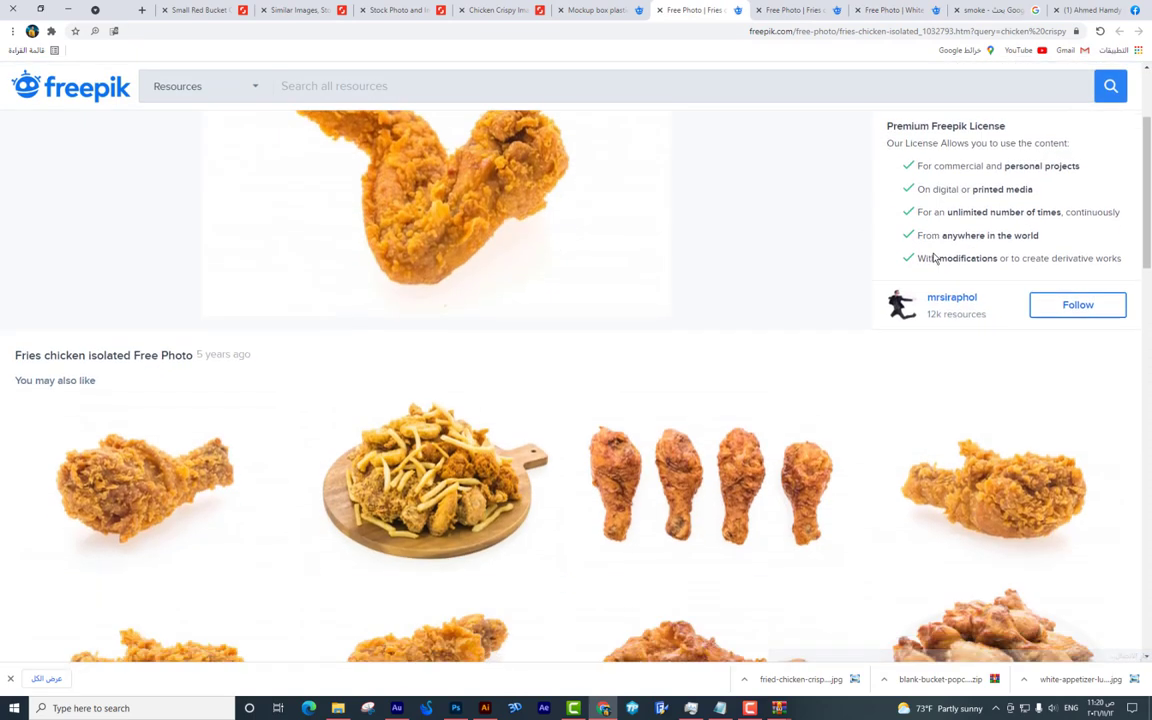
{"action": "scroll", "coordinate": [926, 266], "scroll_direction": "down", "scroll_amount": 3}
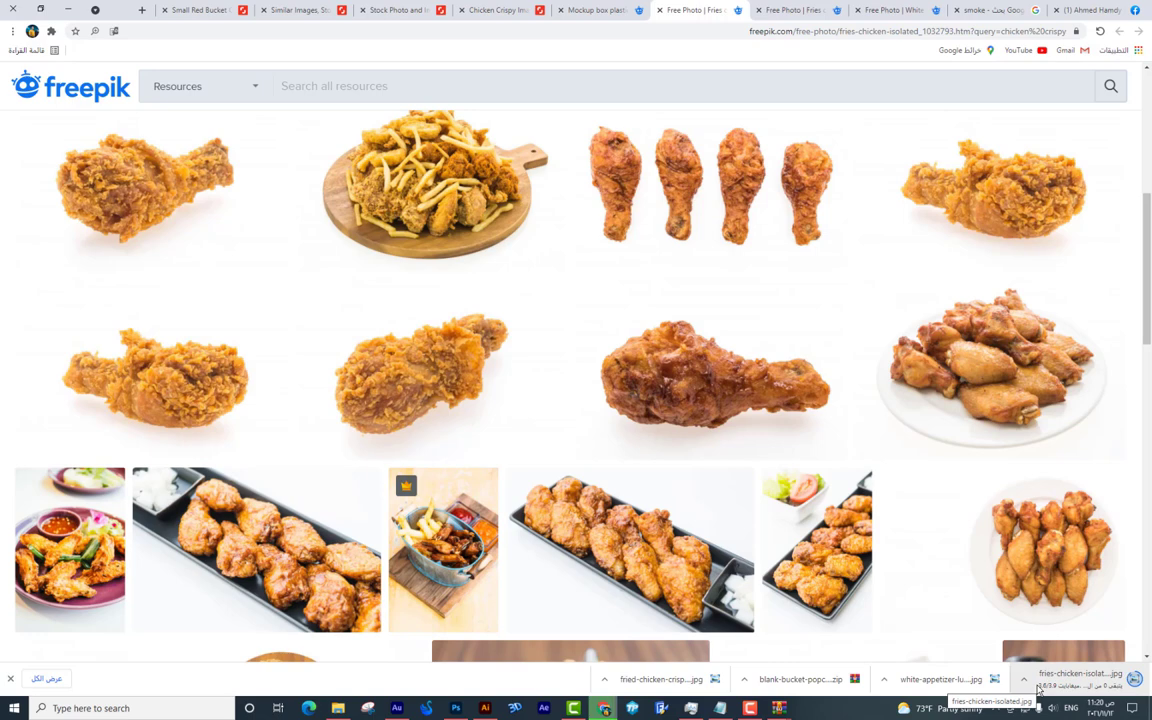
{"action": "left_click", "coordinate": [1018, 640]}
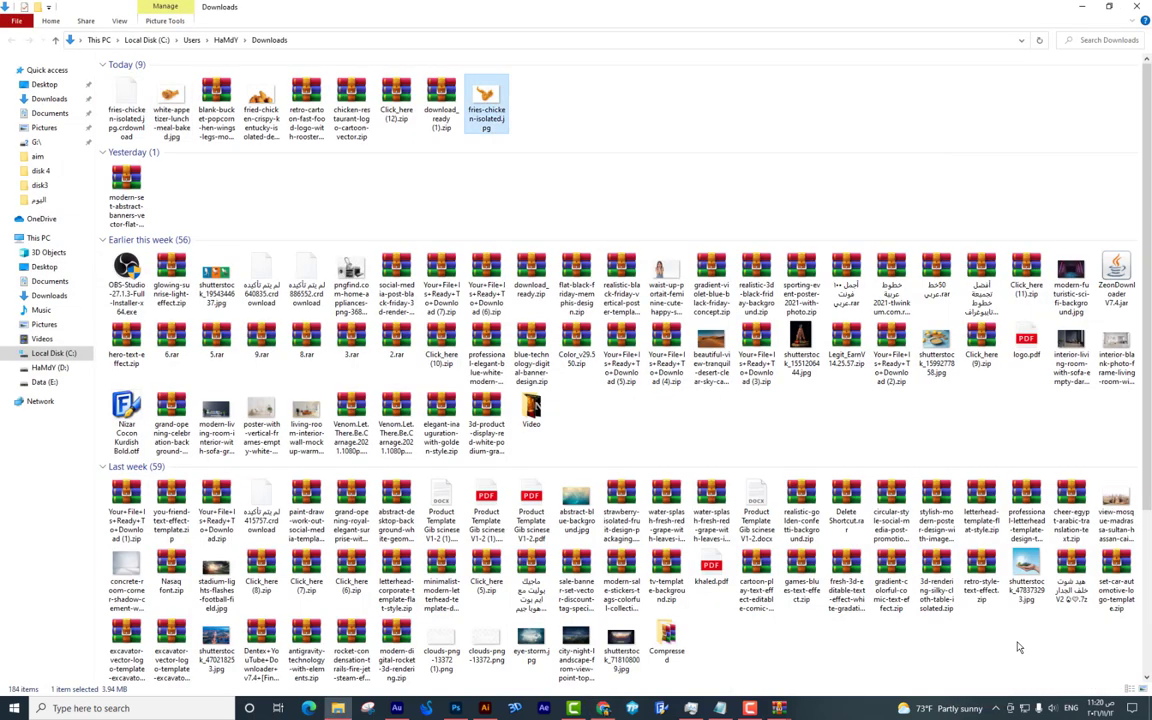
{"action": "left_click", "coordinate": [455, 708]}
Magic Wand the wing's white background, unlock the layer and delete the white.
{"action": "key", "text": "w"}
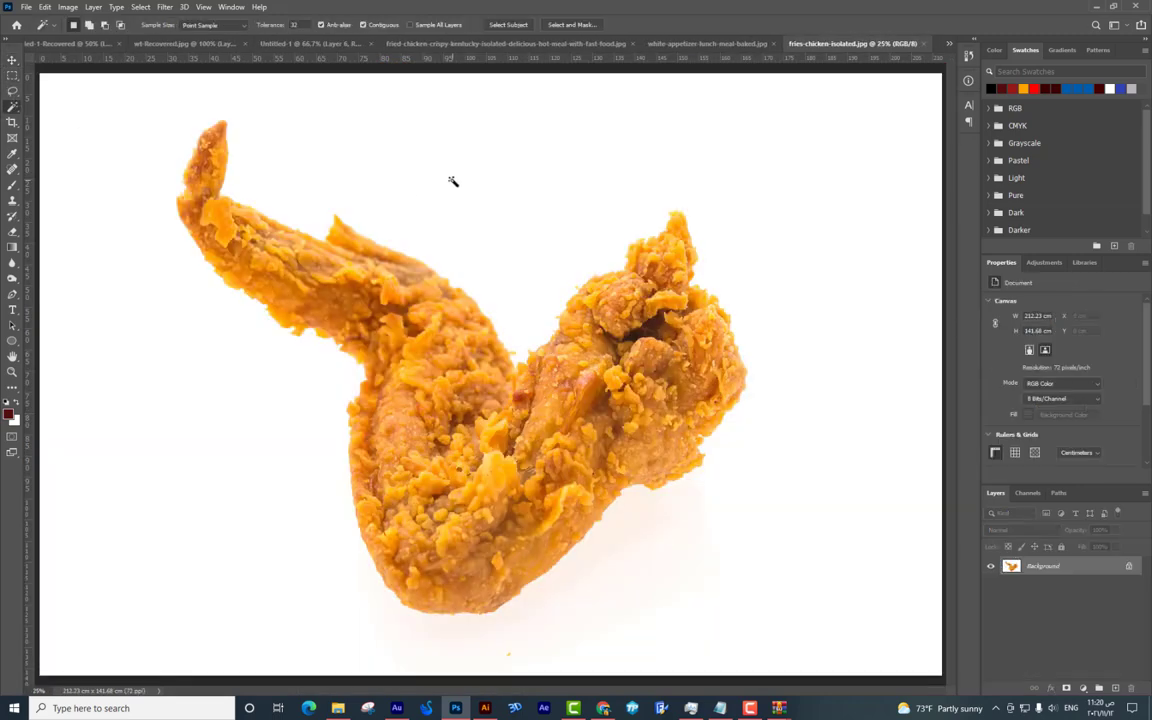
{"action": "double_click", "coordinate": [1043, 566]}
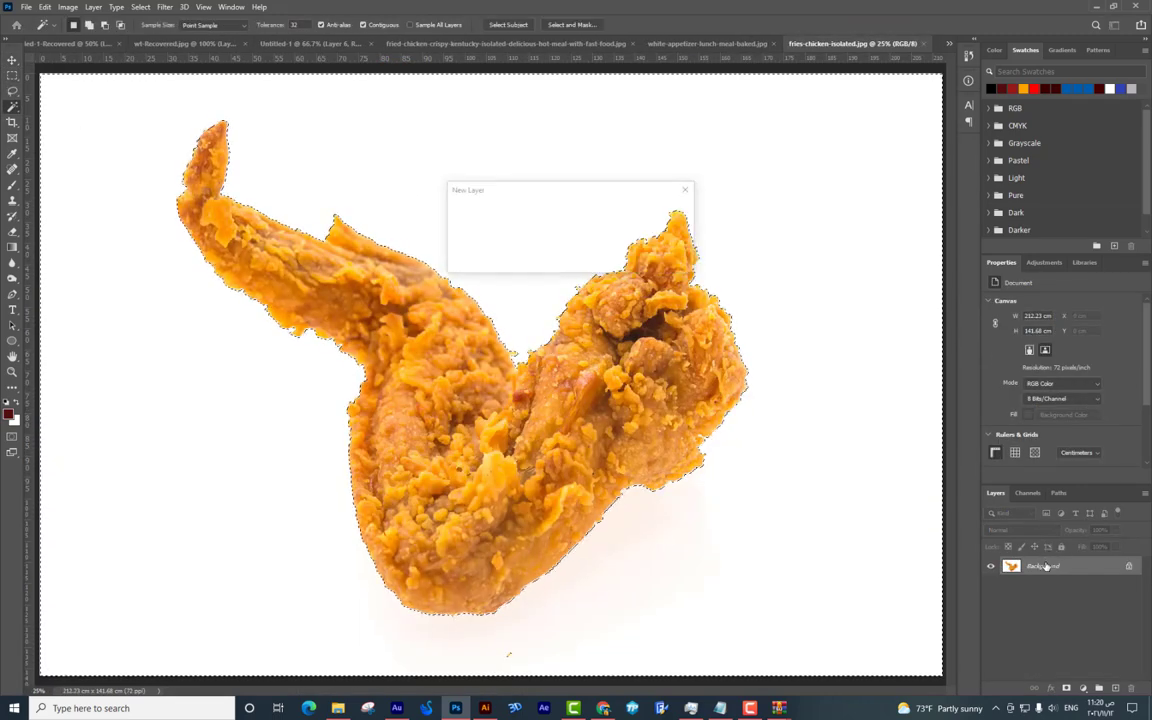
{"action": "key", "text": "Return"}
{"action": "key", "text": "Delete"}
{"action": "key", "text": "ctrl+d"}
{"action": "right_click", "coordinate": [1045, 566]}
{"action": "key", "text": "Escape"}
Bring the wing into the poster, shrink and tilt it beside the bucket, and copy a drumstick rightward.
{"action": "key", "text": "ctrl+t"}
{"action": "left_click_drag", "start_coordinate": [742, 597], "coordinate": [579, 448]}
{"action": "key", "text": "Escape"}
{"action": "left_click_drag", "start_coordinate": [306, 77], "coordinate": [442, 330]}
{"action": "key", "text": "ctrl+t"}
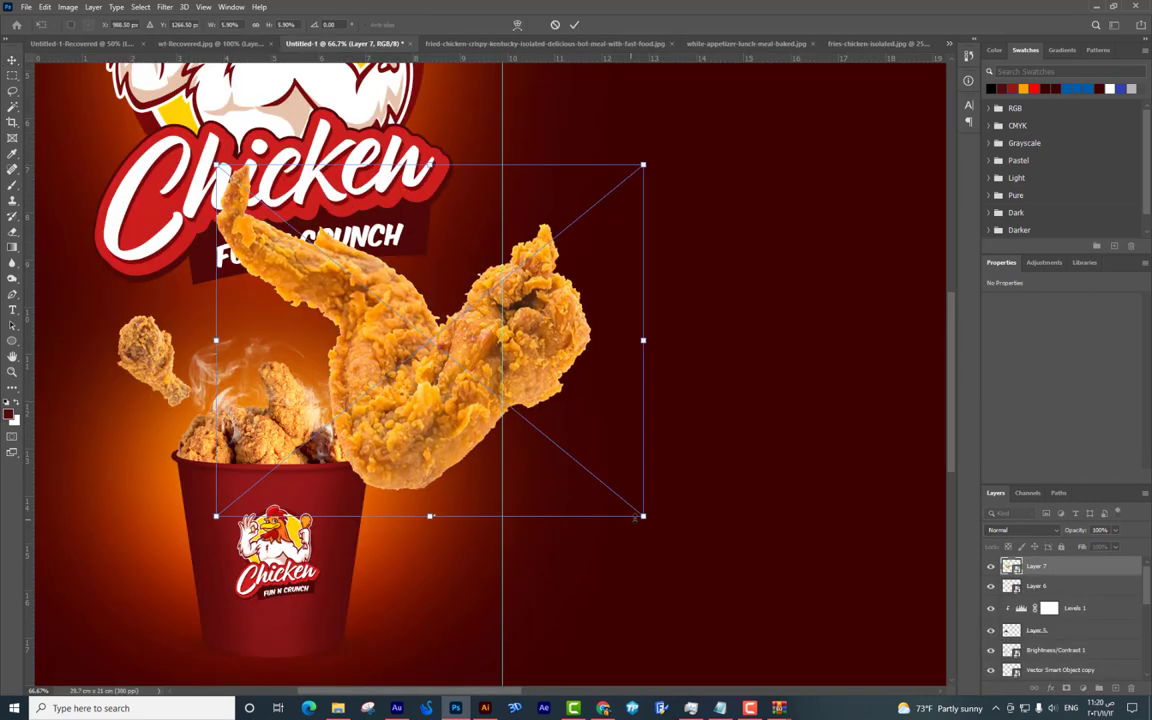
{"action": "left_click_drag", "start_coordinate": [550, 466], "coordinate": [418, 420]}
{"action": "left_click_drag", "start_coordinate": [398, 366], "coordinate": [404, 374]}
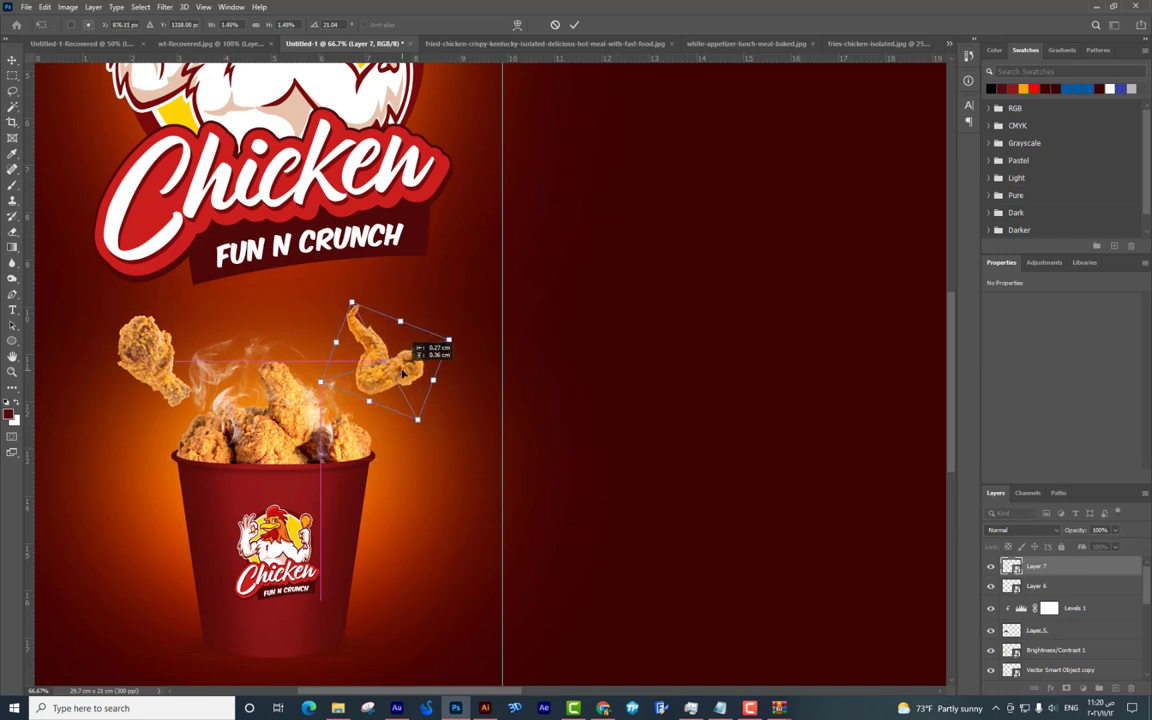
{"action": "left_click_drag", "start_coordinate": [193, 346], "coordinate": [350, 325]}
{"action": "key", "text": "Return"}
Rotate the drumstick copy into place and put a copy of the wing left of the bucket.
{"action": "key", "text": "ctrl+t"}
{"action": "left_click_drag", "start_coordinate": [393, 393], "coordinate": [326, 326]}
{"action": "key", "text": "Return"}
{"action": "key", "text": "ctrl+t"}
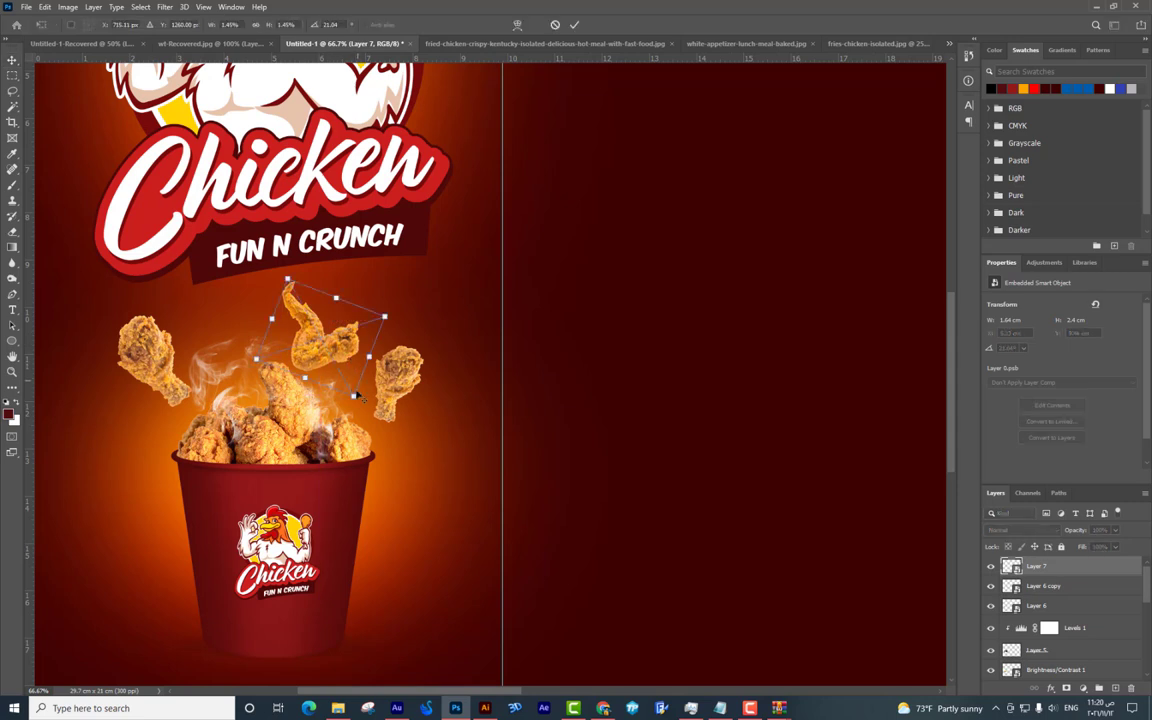
{"action": "key", "text": "Return"}
{"action": "left_click_drag", "start_coordinate": [340, 365], "coordinate": [165, 430]}
Move the drumstick up and right off the left wing and reposition that wing copy.
{"action": "right_click", "coordinate": [155, 356]}
{"action": "left_click", "coordinate": [178, 363]}
{"action": "right_click", "coordinate": [160, 352]}
{"action": "left_click", "coordinate": [180, 362]}
{"action": "left_click_drag", "start_coordinate": [170, 378], "coordinate": [200, 348]}
{"action": "left_click_drag", "start_coordinate": [146, 433], "coordinate": [166, 424]}
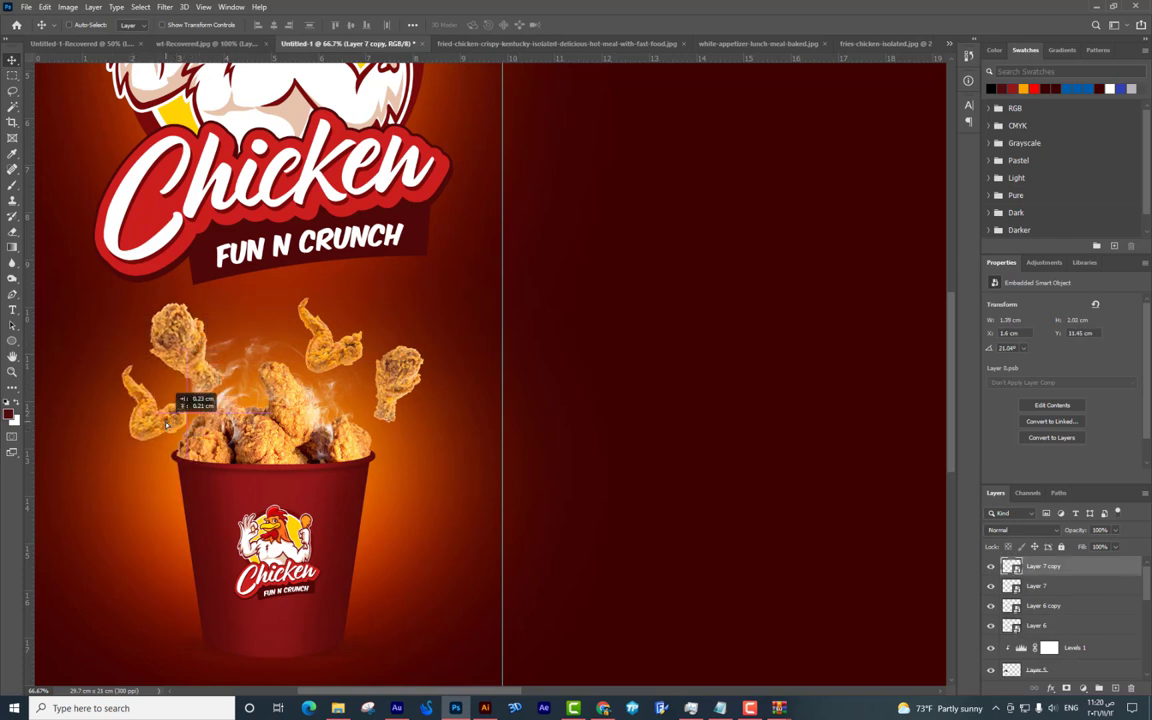
{"action": "left_click", "coordinate": [192, 361]}
Move the upper wing into place and select the right drumstick copy.
{"action": "left_click_drag", "start_coordinate": [131, 351], "coordinate": [336, 326]}
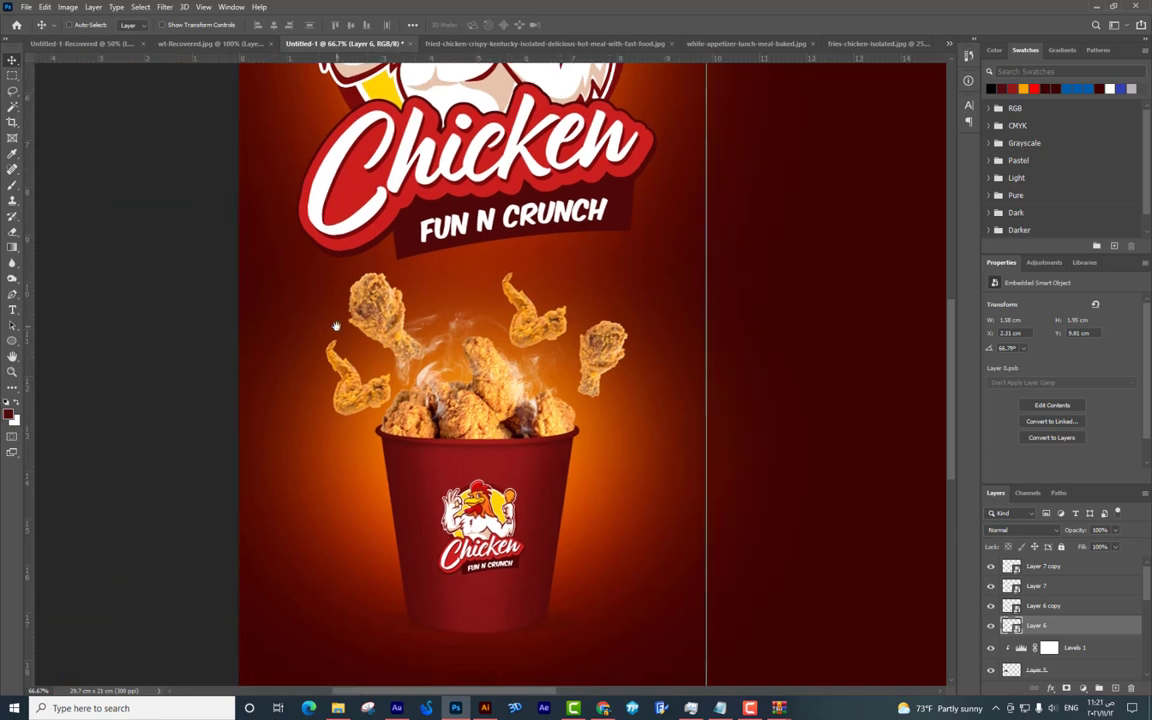
{"action": "mouse_move", "coordinate": [537, 337]}
{"action": "left_mouse_down"}
{"action": "mouse_move", "coordinate": [558, 340]}
{"action": "mouse_move", "coordinate": [552, 318]}
{"action": "left_mouse_up"}
{"action": "right_click", "coordinate": [552, 318]}
{"action": "left_click", "coordinate": [585, 345]}
{"action": "left_click_drag", "start_coordinate": [596, 388], "coordinate": [636, 233]}
{"action": "key", "text": "alt+Tab"}
{"action": "key", "text": "alt+Tab"}
{"action": "key", "text": "alt+Tab"}
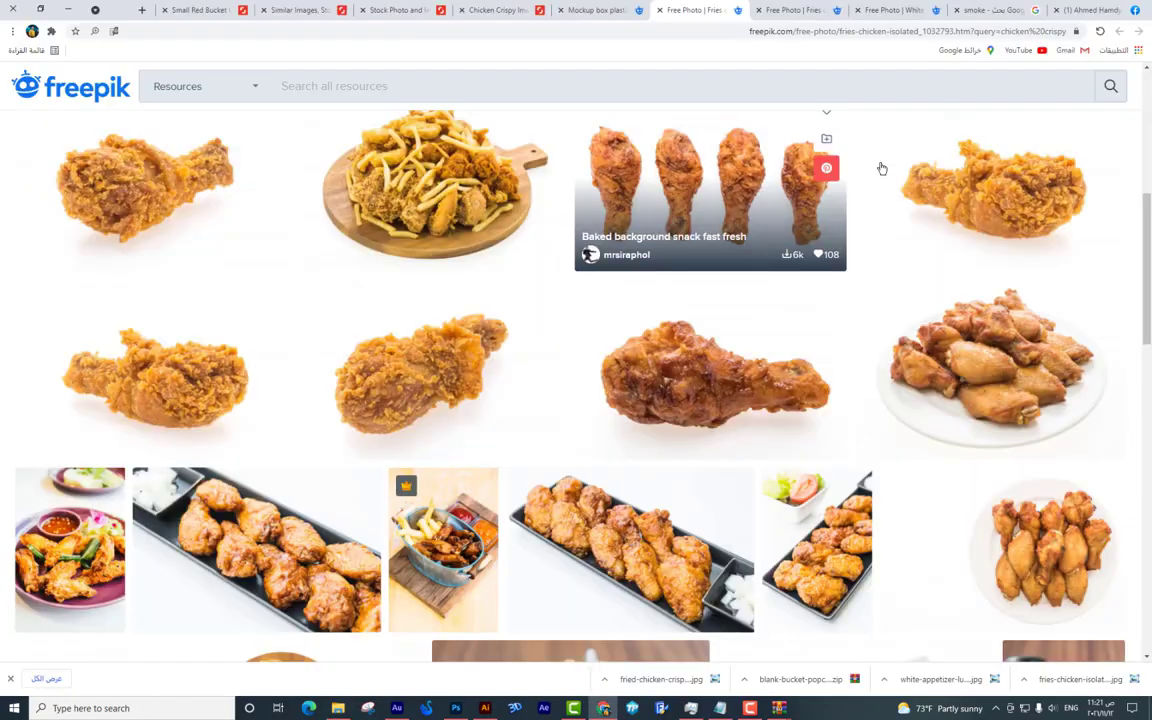
Translate the Arabic word خضروات in Google Translate and copy the English 'vegetables'.
{"action": "scroll", "coordinate": [650, 360], "scroll_direction": "down", "scroll_amount": 3}
{"action": "scroll", "coordinate": [650, 360], "scroll_direction": "down", "scroll_amount": 8}
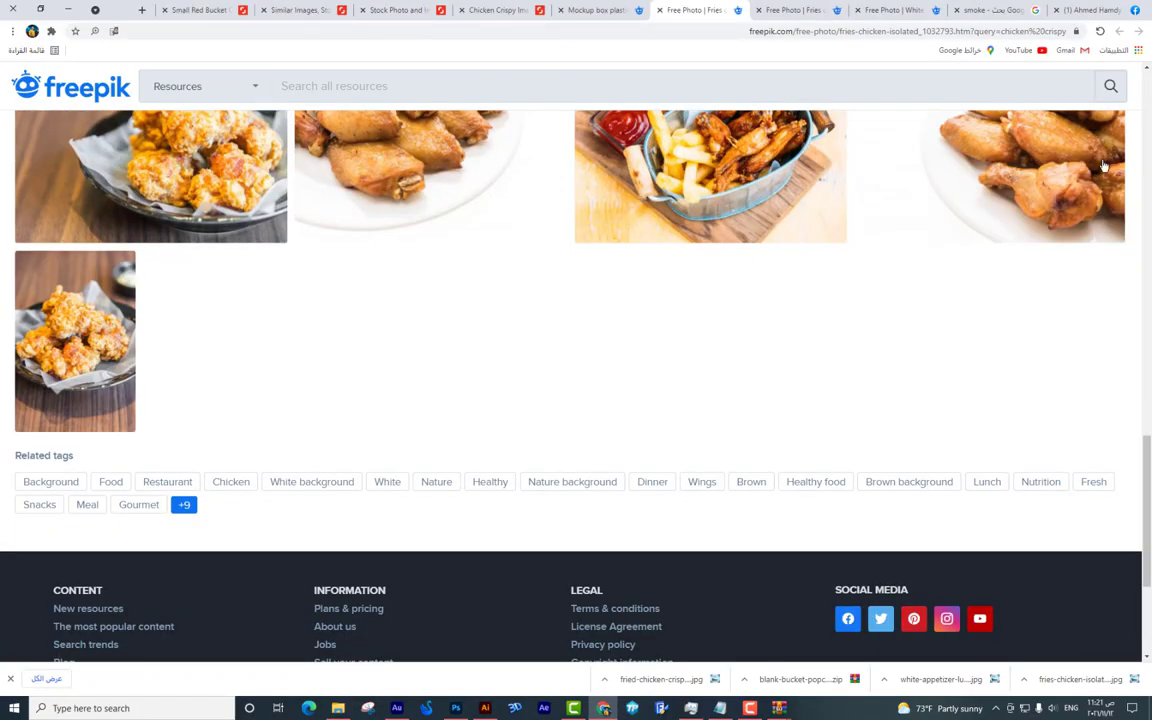
{"action": "left_click", "coordinate": [1033, 11]}
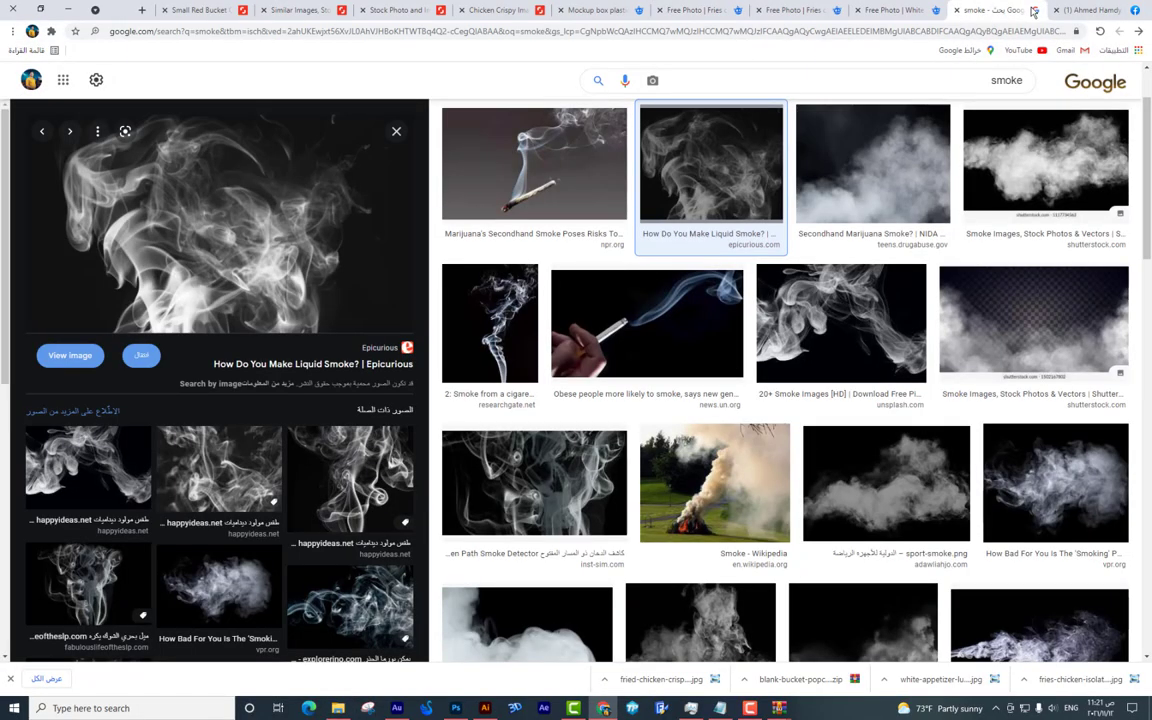
{"action": "left_click", "coordinate": [64, 82]}
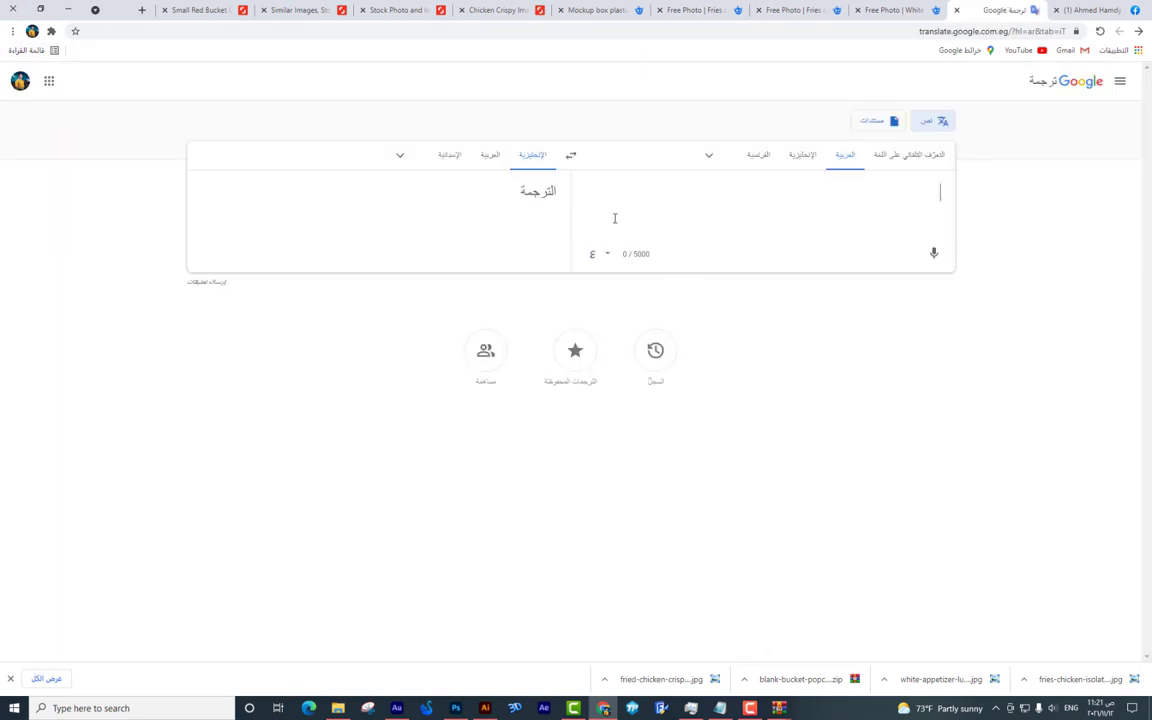
{"action": "type", "text": "خ"}
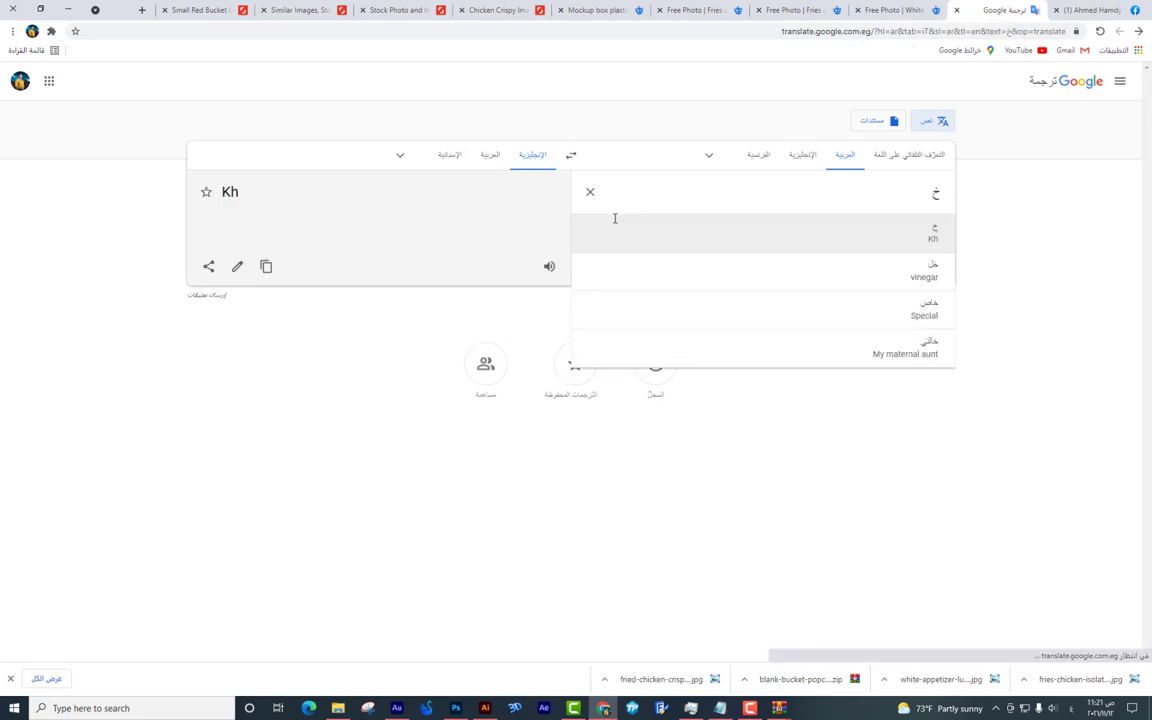
{"action": "type", "text": "ضروات"}
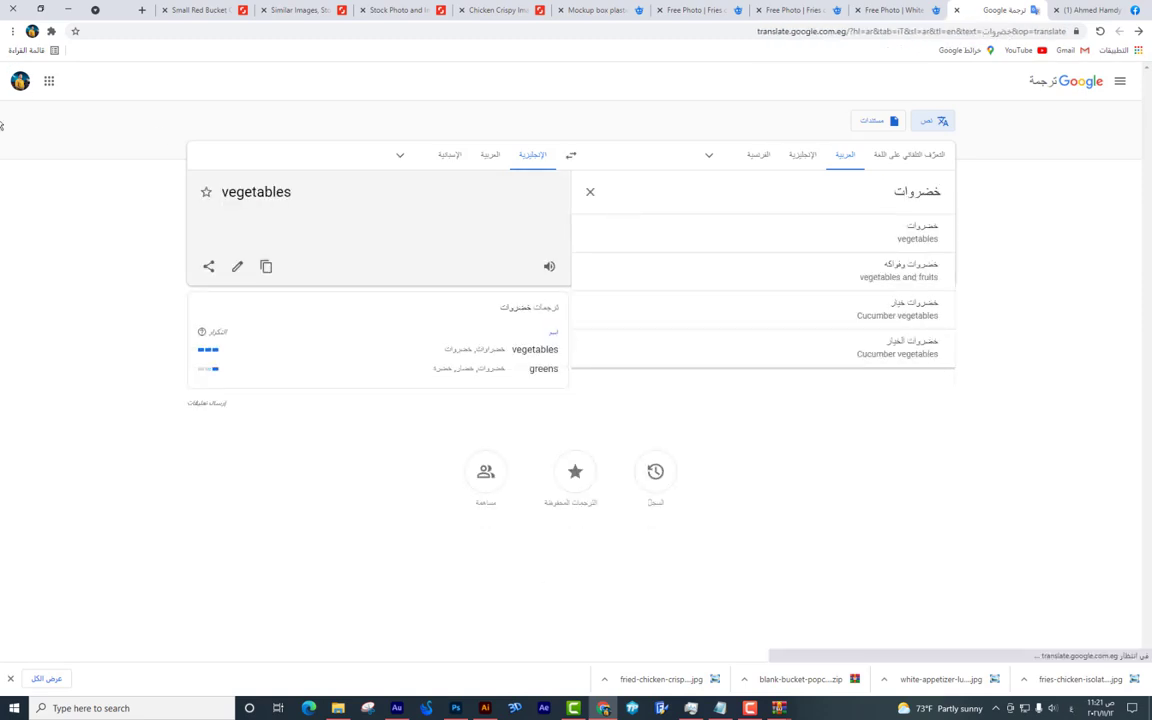
{"action": "left_click", "coordinate": [264, 268]}
Return to the Freepik vegetables results and page forward twice through them.
{"action": "left_click", "coordinate": [628, 8]}
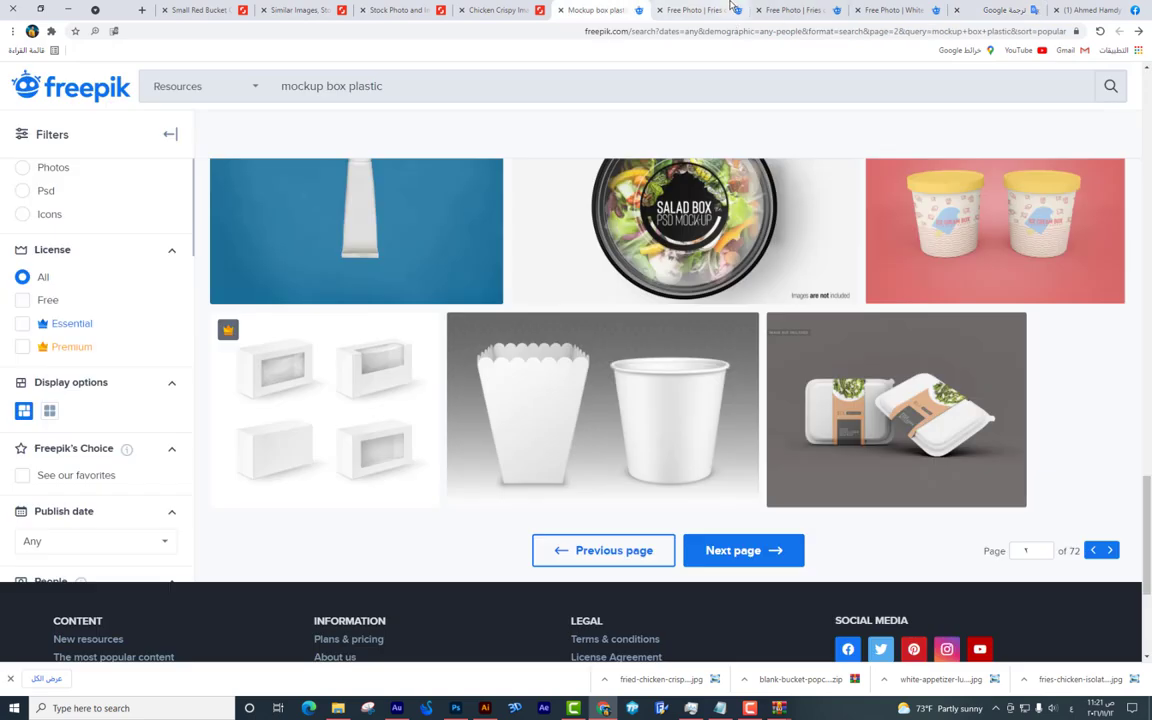
{"action": "left_click", "coordinate": [692, 10]}
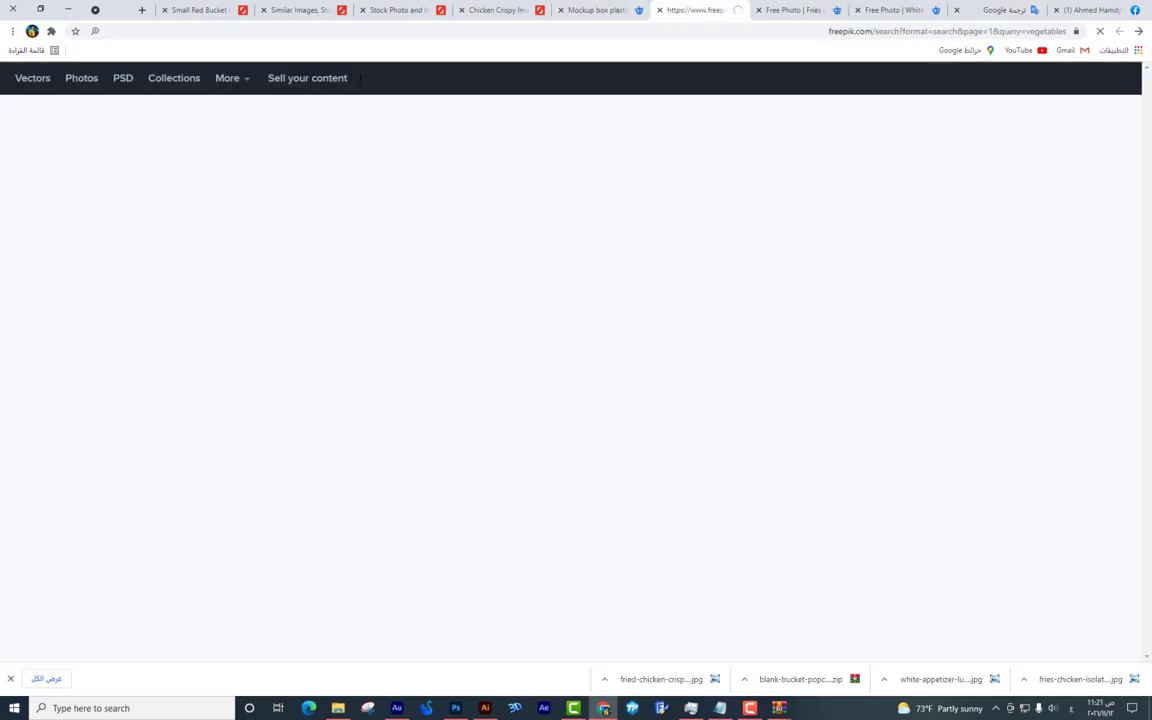
{"action": "scroll", "coordinate": [464, 241], "scroll_direction": "down", "scroll_amount": 3}
{"action": "scroll", "coordinate": [464, 241], "scroll_direction": "up", "scroll_amount": 1}
{"action": "scroll", "coordinate": [466, 244], "scroll_direction": "down", "scroll_amount": 3}
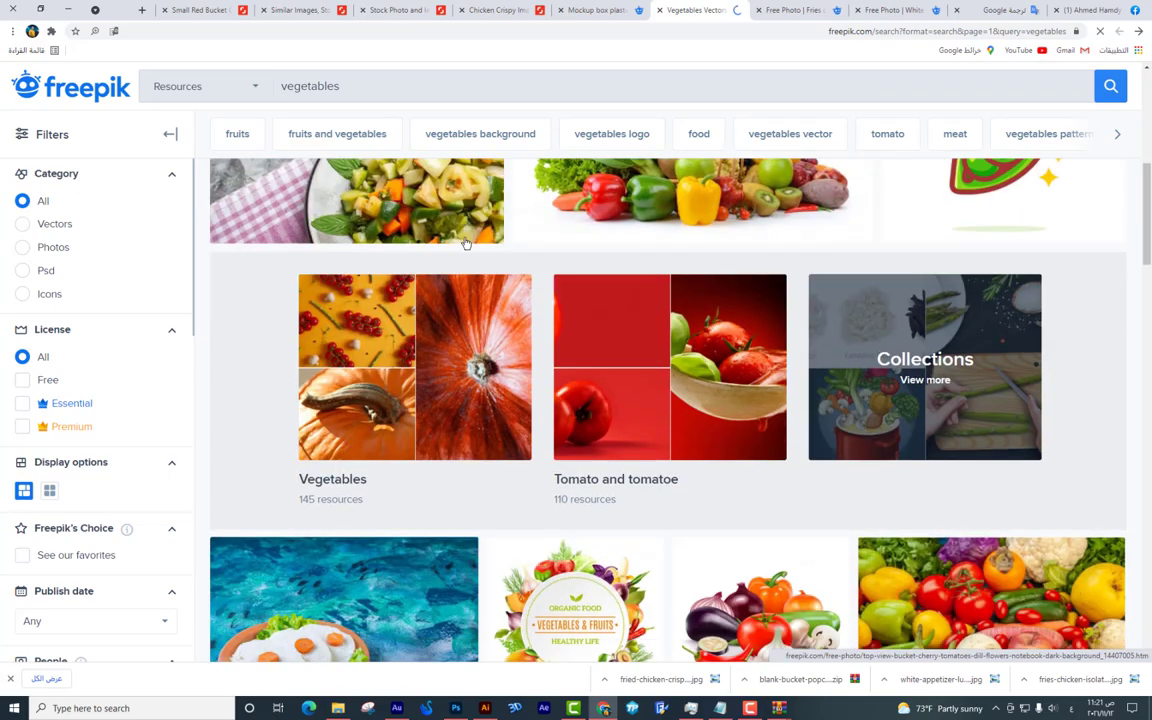
{"action": "scroll", "coordinate": [466, 244], "scroll_direction": "down", "scroll_amount": 2}
{"action": "scroll", "coordinate": [545, 330], "scroll_direction": "down", "scroll_amount": 2}
{"action": "scroll", "coordinate": [545, 341], "scroll_direction": "down", "scroll_amount": 3}
{"action": "scroll", "coordinate": [545, 340], "scroll_direction": "down", "scroll_amount": 2}
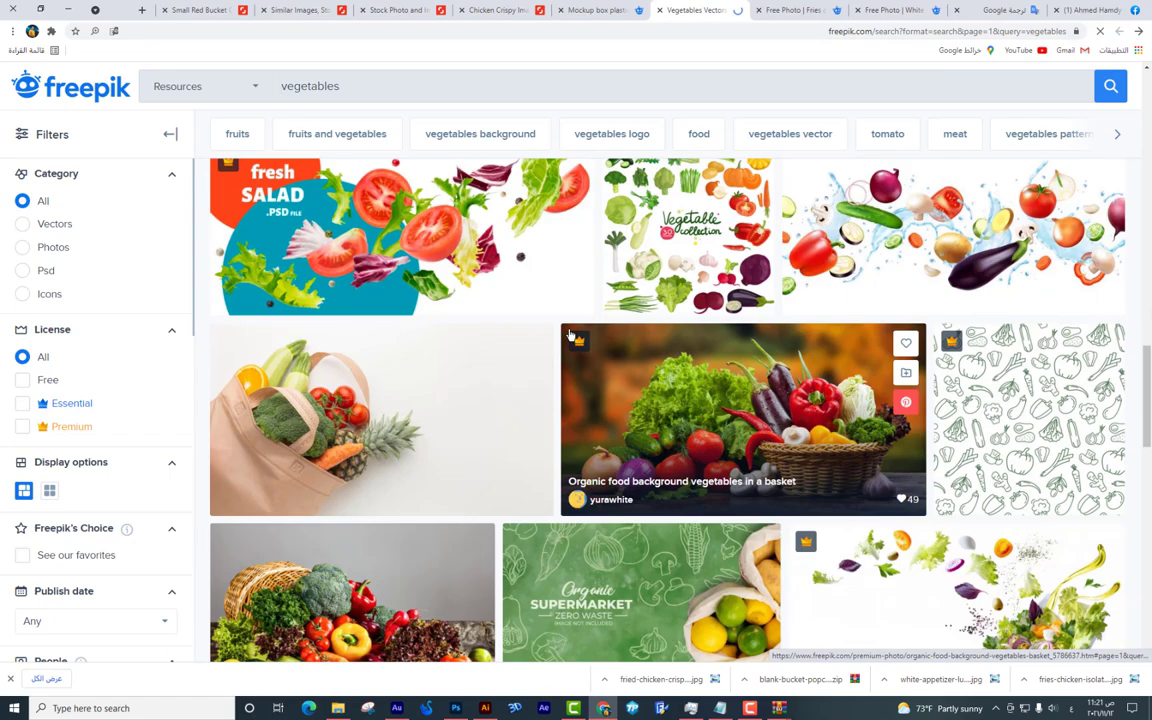
{"action": "scroll", "coordinate": [560, 337], "scroll_direction": "down", "scroll_amount": 2}
{"action": "scroll", "coordinate": [570, 336], "scroll_direction": "down", "scroll_amount": 2}
{"action": "scroll", "coordinate": [797, 455], "scroll_direction": "down", "scroll_amount": 4}
{"action": "scroll", "coordinate": [797, 455], "scroll_direction": "down", "scroll_amount": 1}
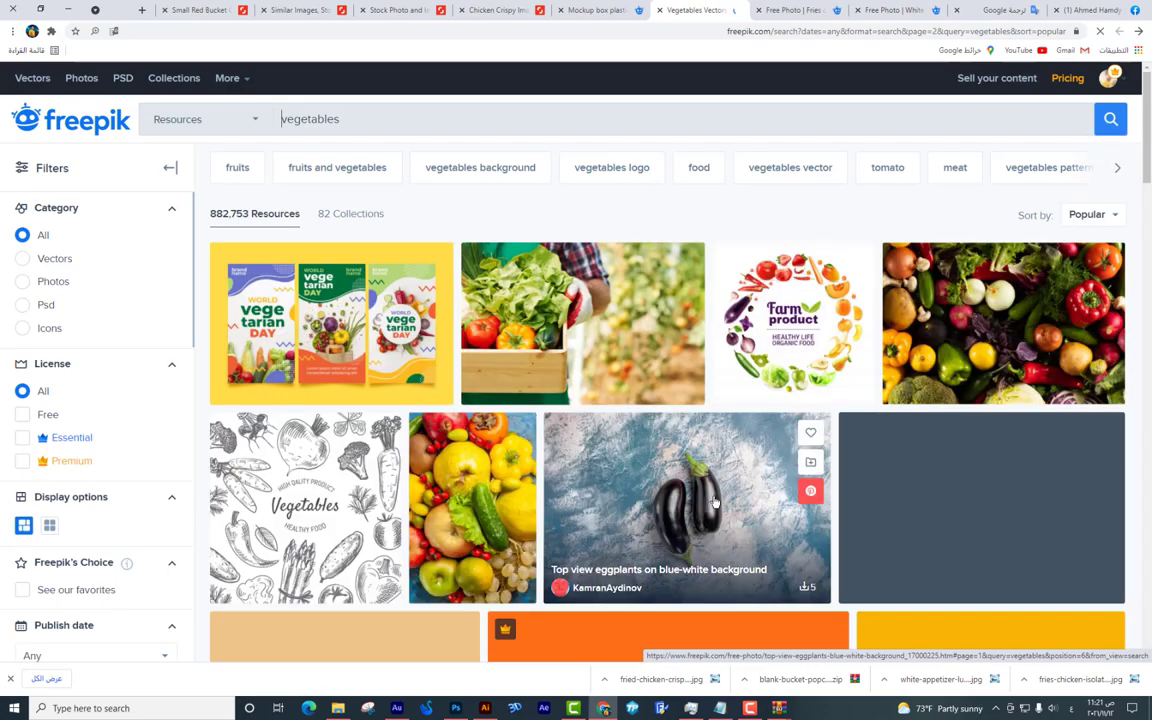
{"action": "scroll", "coordinate": [715, 501], "scroll_direction": "down", "scroll_amount": 8}
{"action": "scroll", "coordinate": [715, 501], "scroll_direction": "down", "scroll_amount": 10}
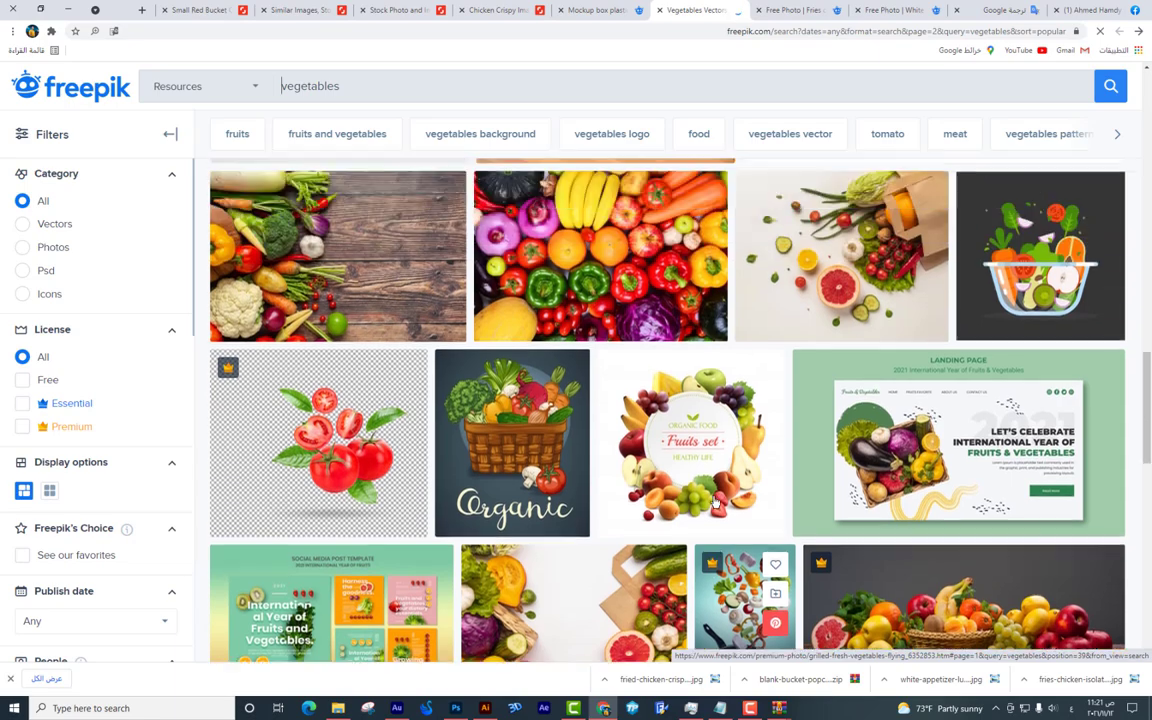
{"action": "scroll", "coordinate": [760, 512], "scroll_direction": "down", "scroll_amount": 6}
{"action": "scroll", "coordinate": [770, 570], "scroll_direction": "down", "scroll_amount": 1}
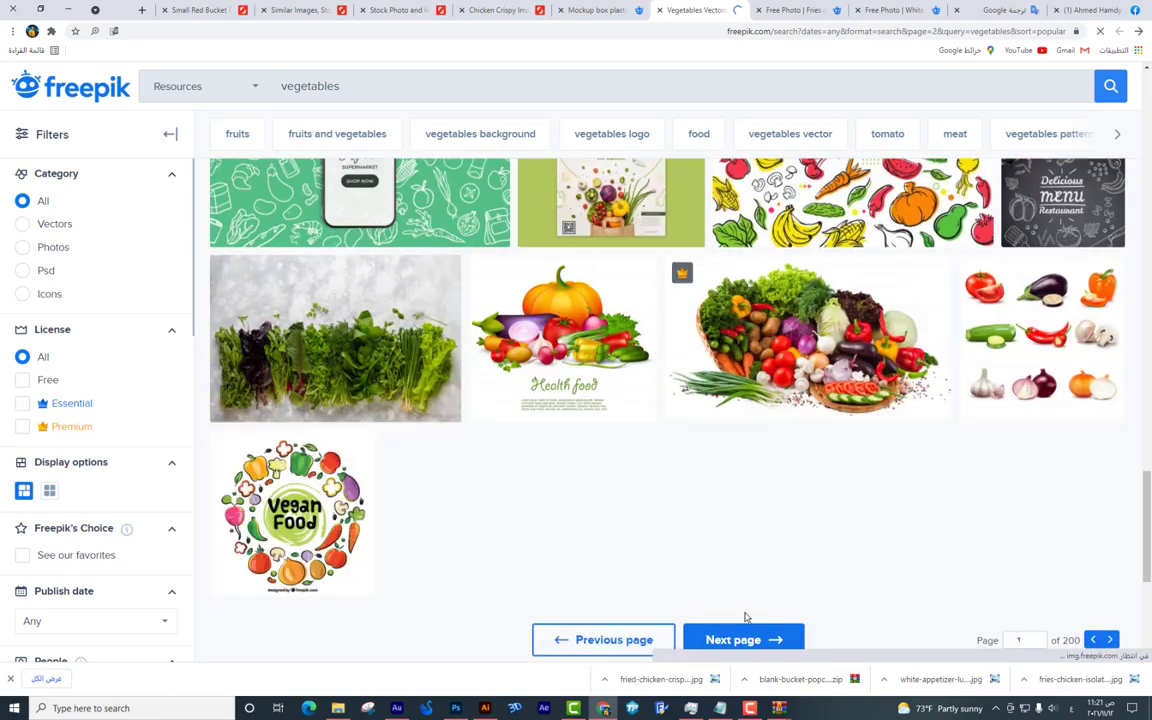
{"action": "left_click", "coordinate": [733, 639]}
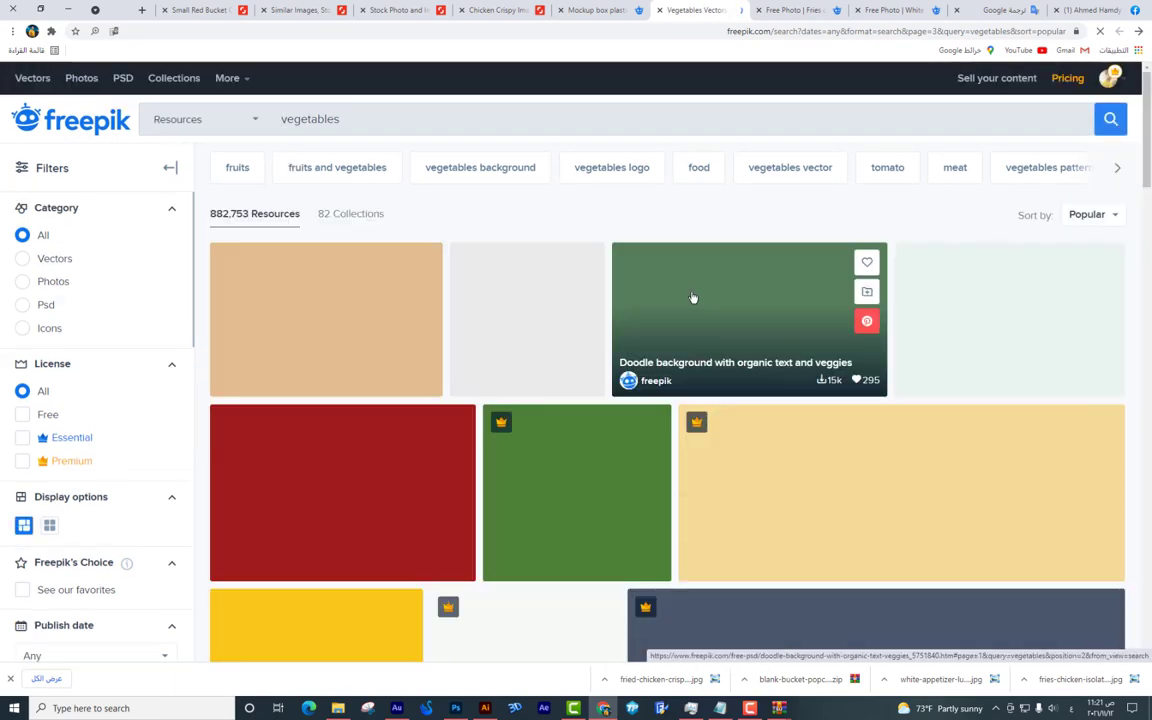
{"action": "scroll", "coordinate": [692, 300], "scroll_direction": "down", "scroll_amount": 15}
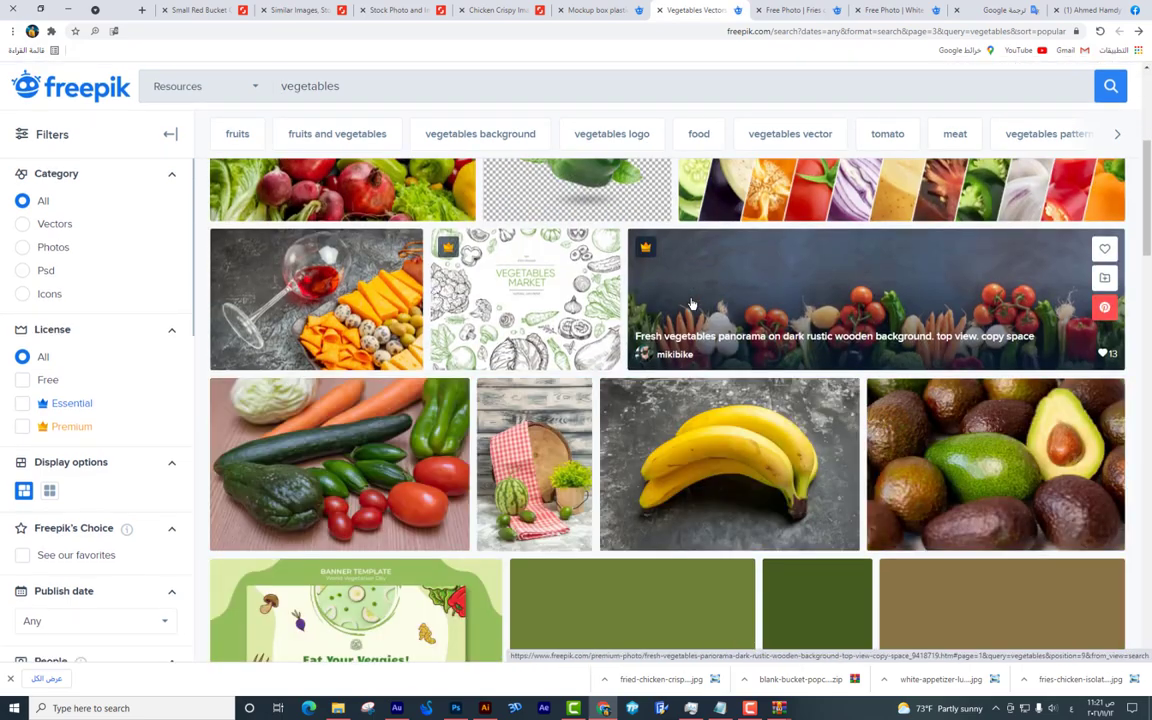
{"action": "scroll", "coordinate": [692, 305], "scroll_direction": "down", "scroll_amount": 5}
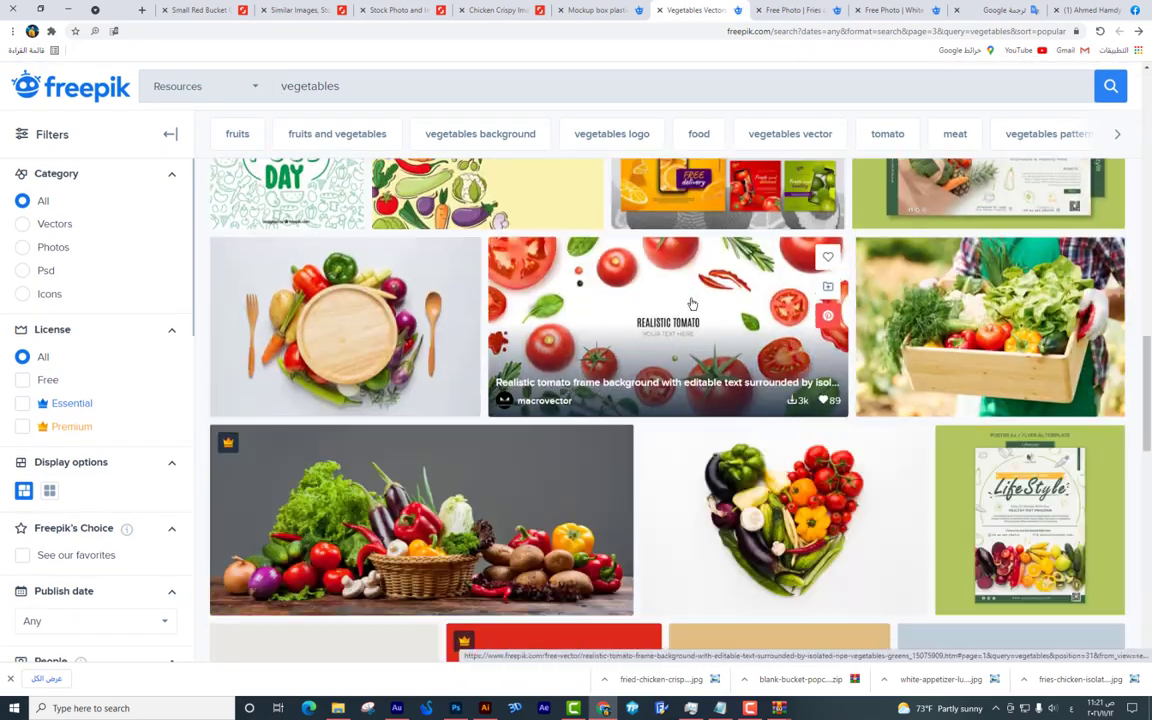
{"action": "scroll", "coordinate": [692, 303], "scroll_direction": "down", "scroll_amount": 10}
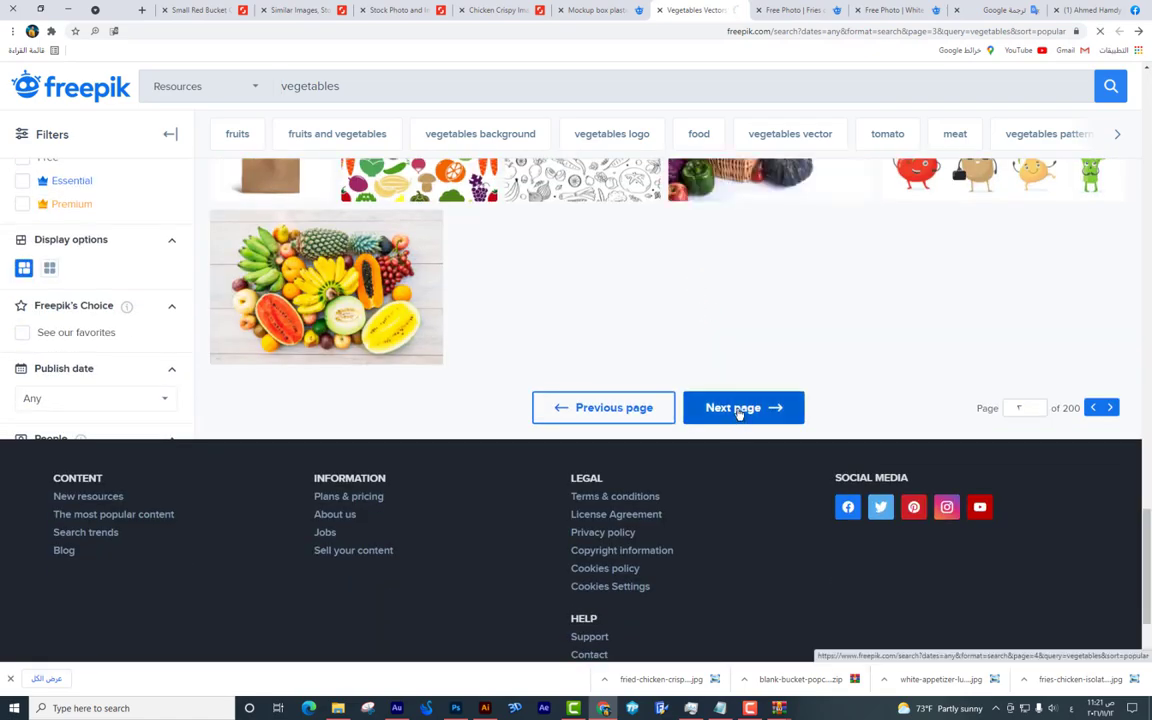
{"action": "left_click", "coordinate": [738, 412]}
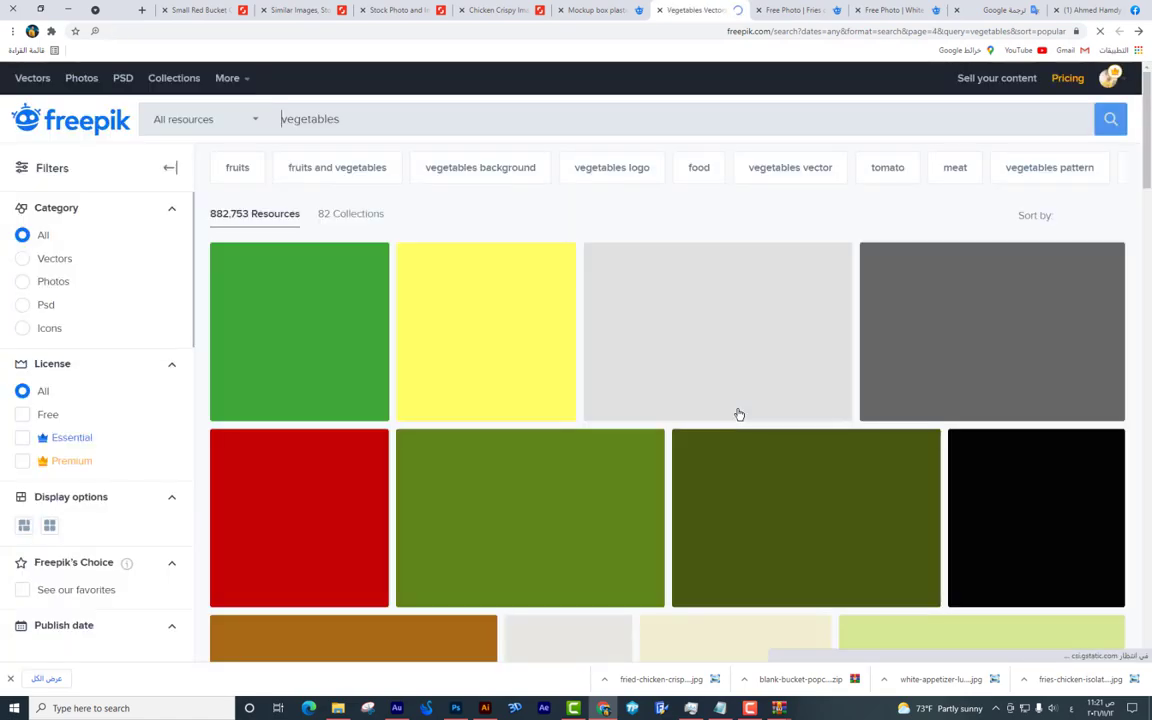
Open the spinach image result in a new browser tab.
{"action": "scroll", "coordinate": [738, 413], "scroll_direction": "down", "scroll_amount": 6}
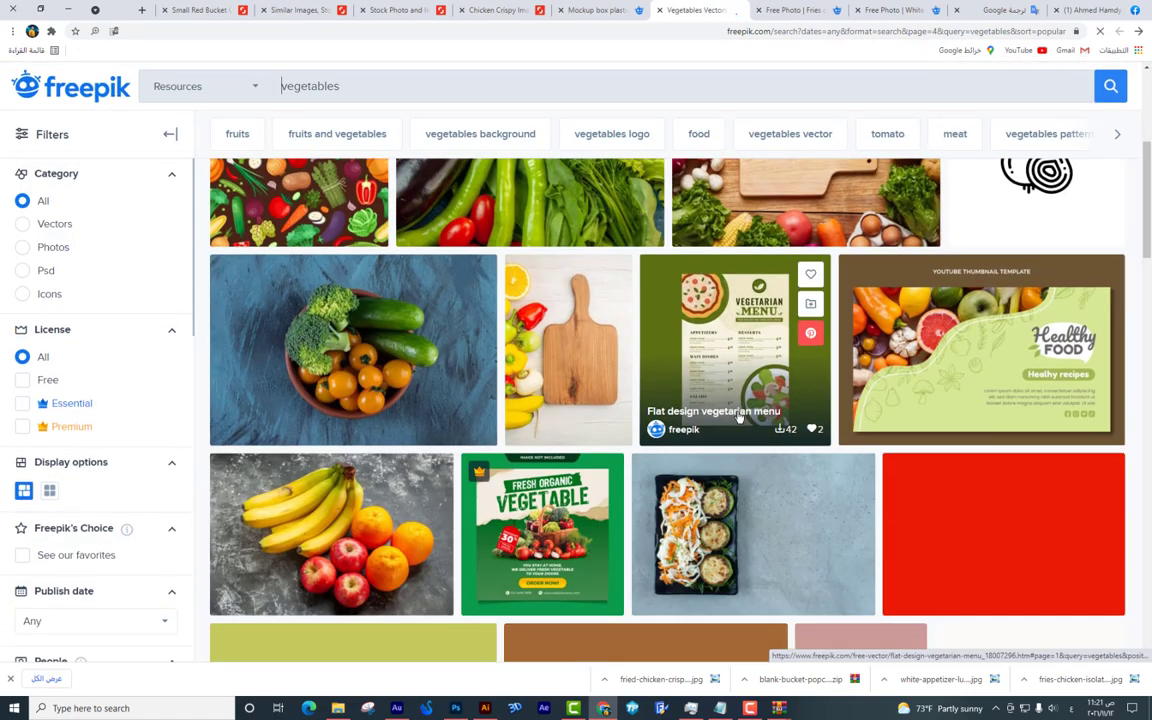
{"action": "scroll", "coordinate": [739, 417], "scroll_direction": "down", "scroll_amount": 6}
{"action": "scroll", "coordinate": [739, 417], "scroll_direction": "up", "scroll_amount": 4}
{"action": "right_click", "coordinate": [482, 432]}
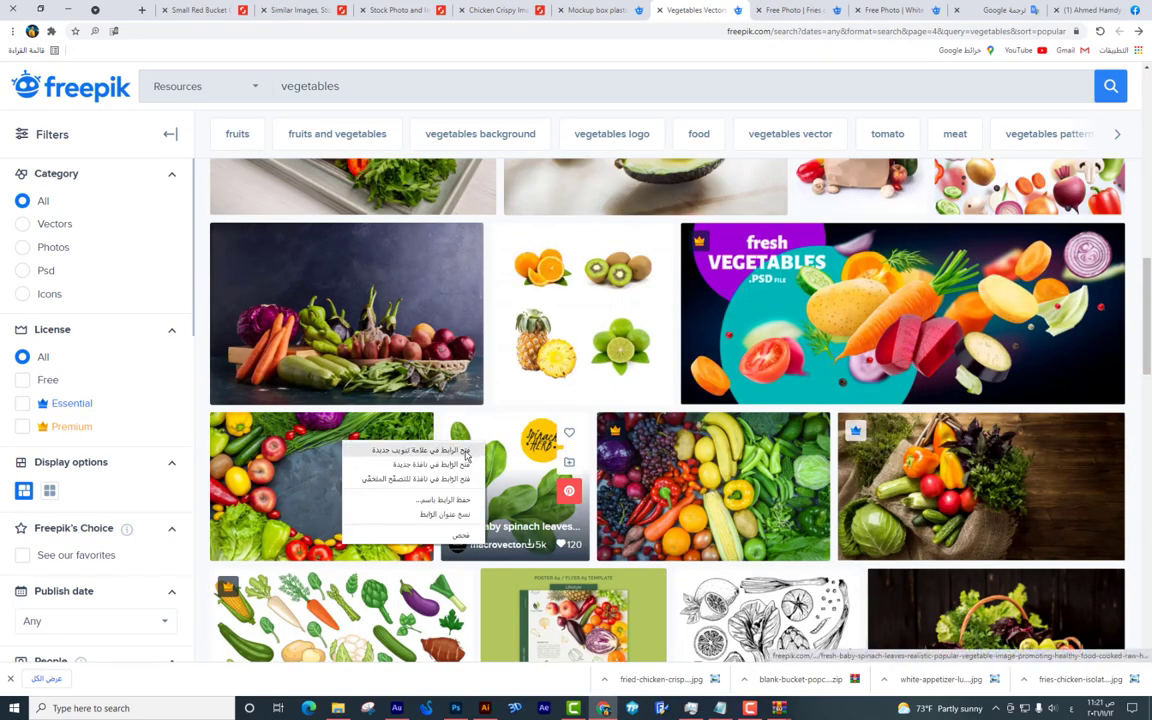
{"action": "left_click", "coordinate": [420, 441]}
Scroll to the bottom and load page 5 of the vegetable results.
{"action": "scroll", "coordinate": [597, 370], "scroll_direction": "down", "scroll_amount": 4}
{"action": "scroll", "coordinate": [509, 357], "scroll_direction": "up", "scroll_amount": 3}
{"action": "scroll", "coordinate": [512, 362], "scroll_direction": "down", "scroll_amount": 6}
{"action": "scroll", "coordinate": [509, 368], "scroll_direction": "down", "scroll_amount": 4}
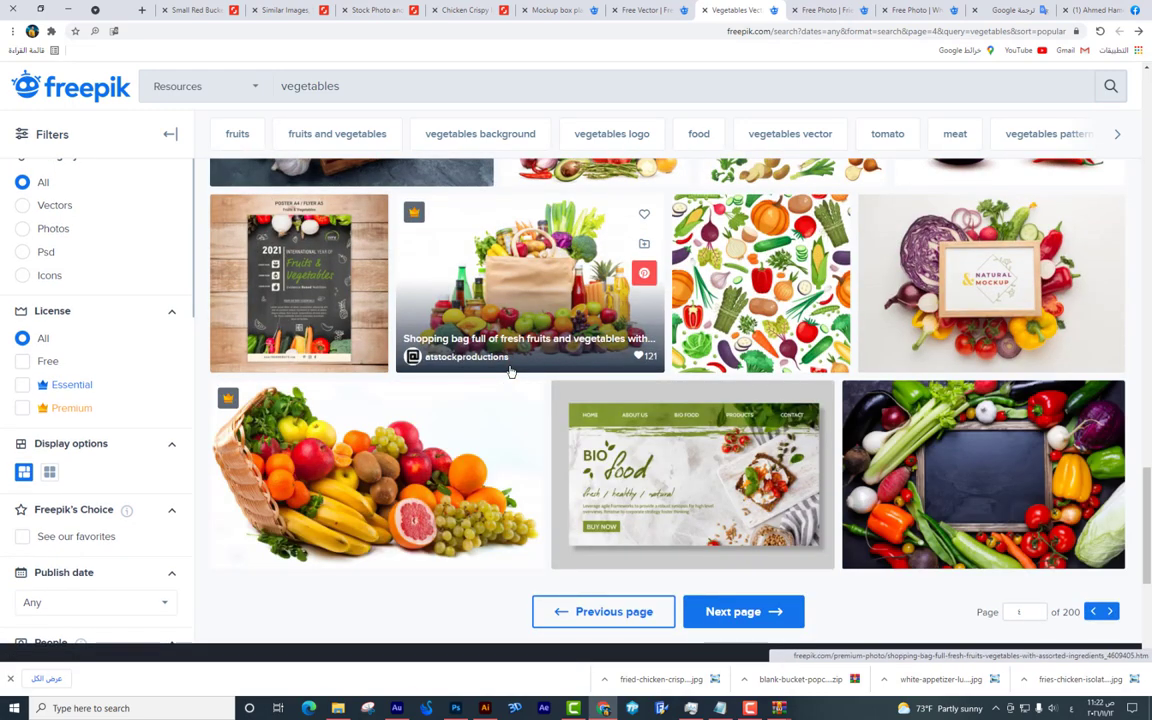
{"action": "scroll", "coordinate": [509, 368], "scroll_direction": "down", "scroll_amount": 3}
{"action": "left_click", "coordinate": [731, 373]}
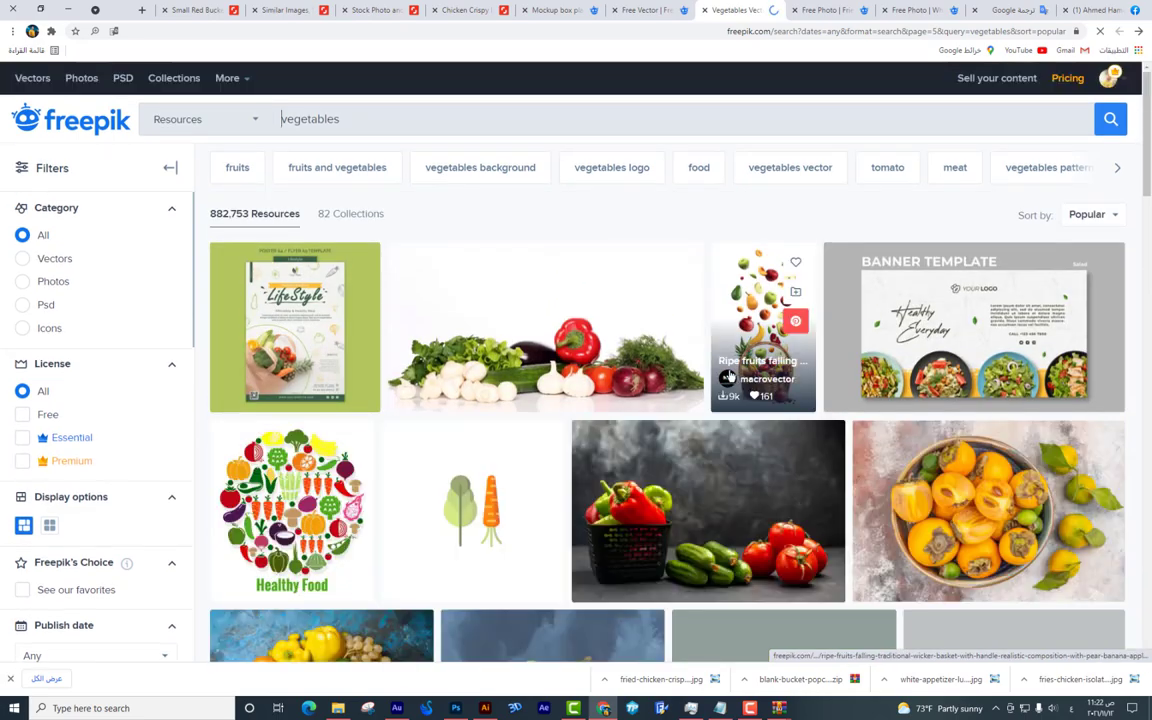
{"action": "scroll", "coordinate": [727, 375], "scroll_direction": "down", "scroll_amount": 6}
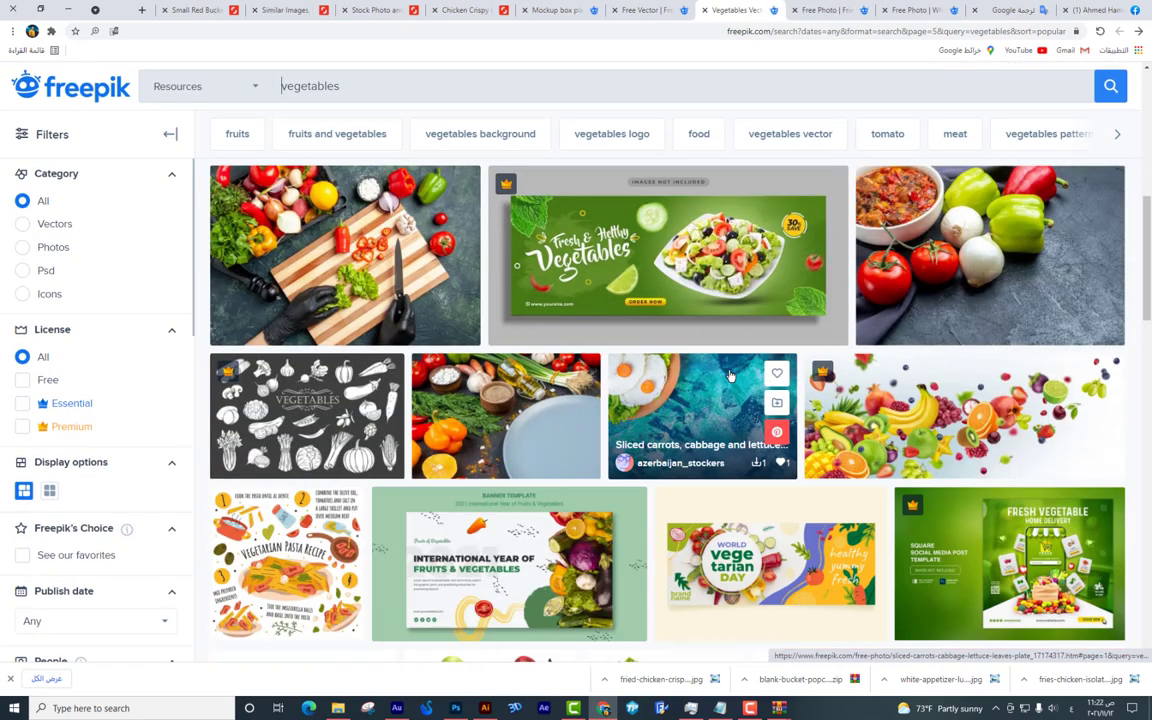
Download the Fresh & Healthy Vegetables banner PSD template from its Freepik page.
{"action": "left_click", "coordinate": [700, 280]}
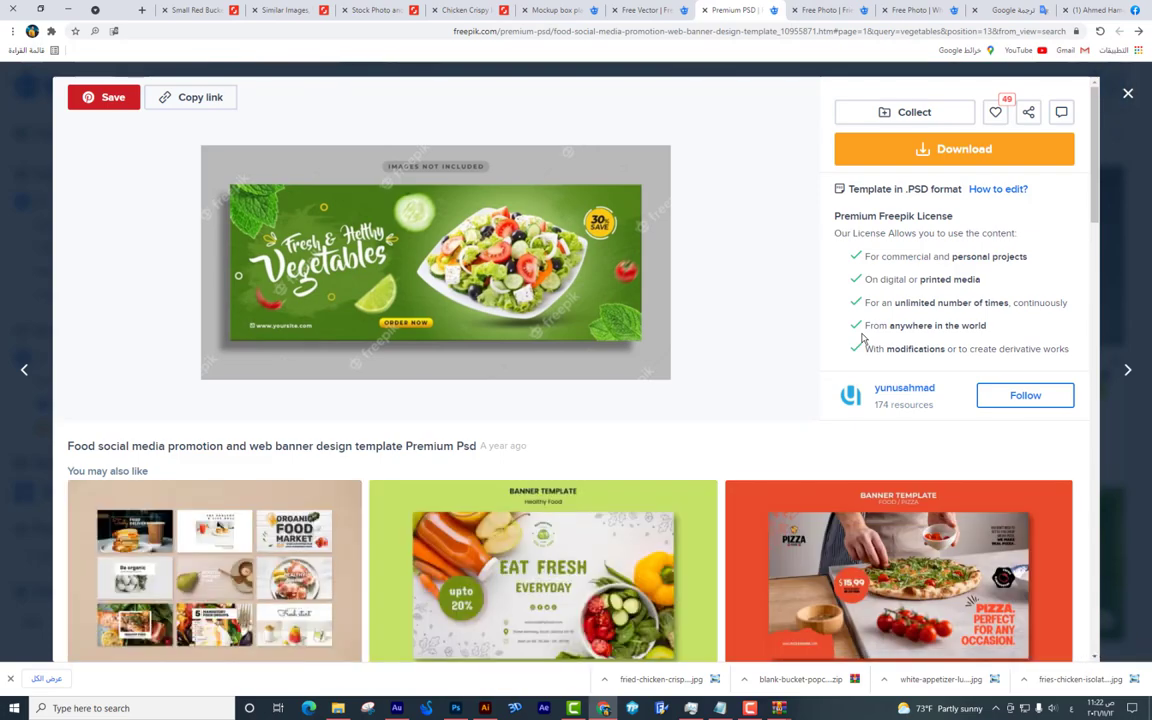
{"action": "scroll", "coordinate": [862, 338], "scroll_direction": "down", "scroll_amount": 5}
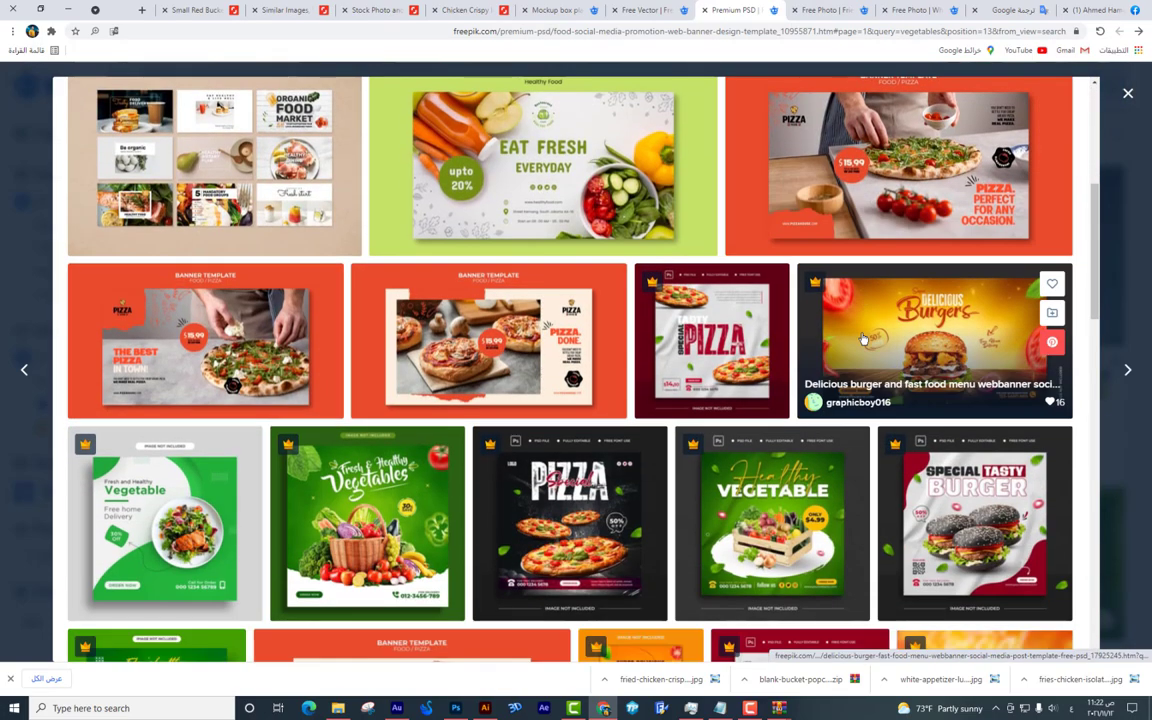
{"action": "scroll", "coordinate": [862, 338], "scroll_direction": "up", "scroll_amount": 5}
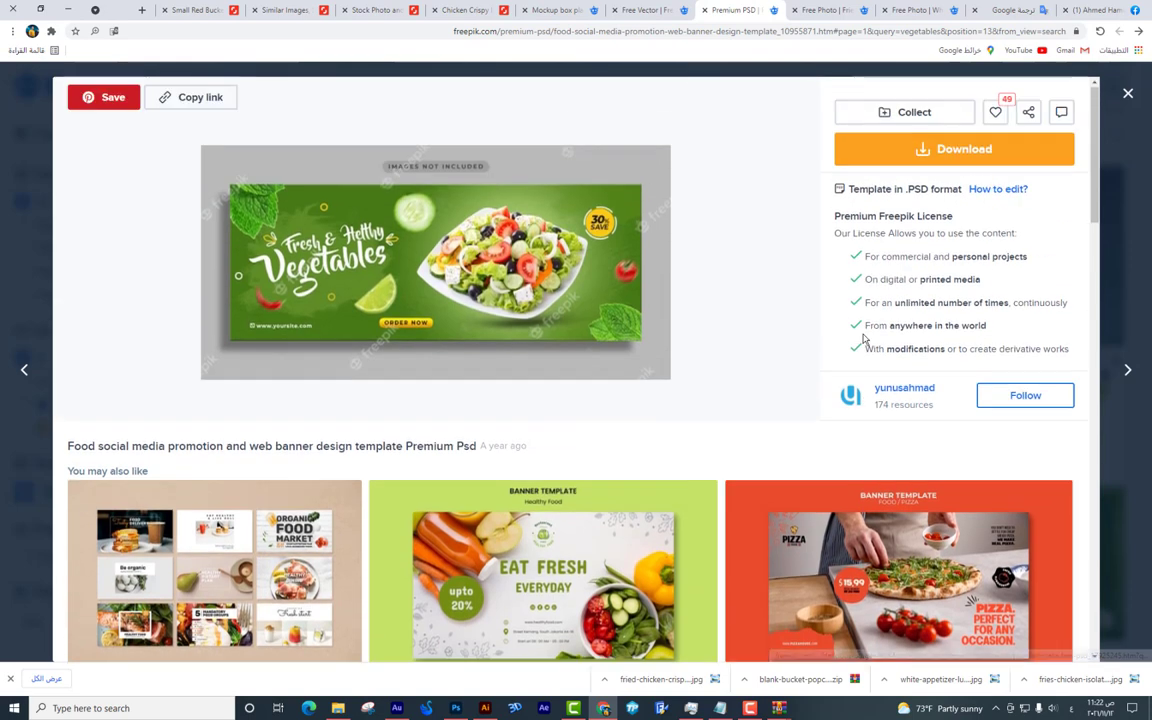
{"action": "left_click", "coordinate": [913, 160]}
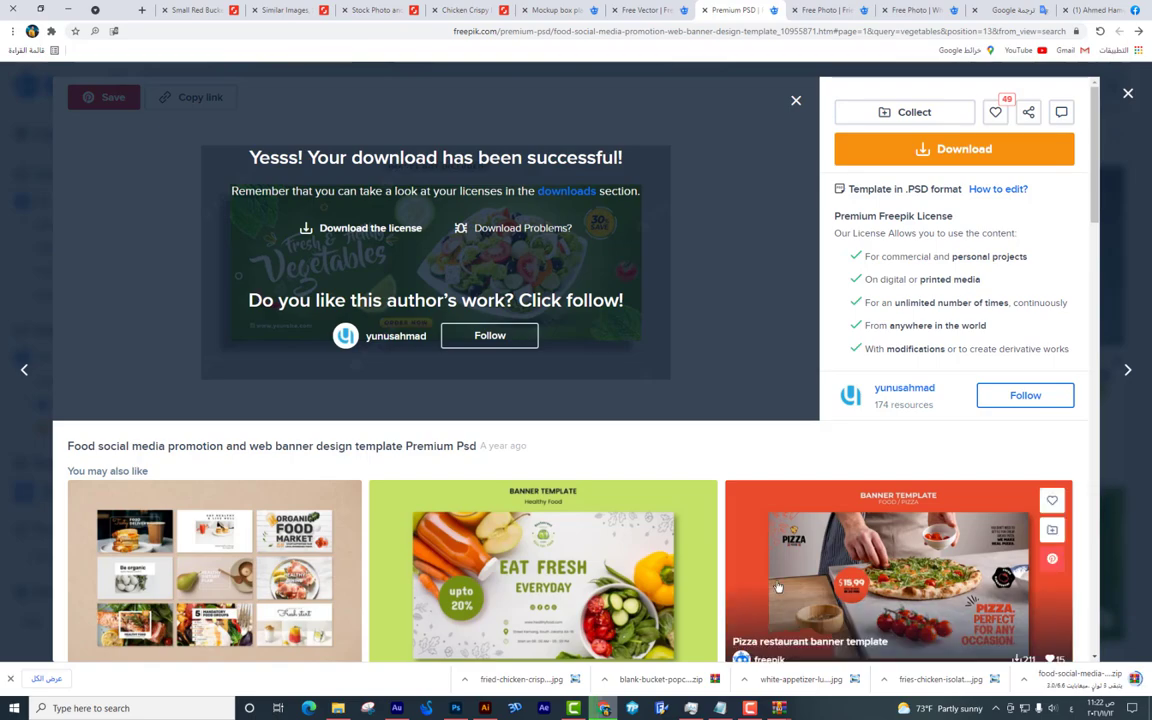
Open the downloaded template zip archive listing 6.psd.
{"action": "scroll", "coordinate": [600, 430], "scroll_direction": "down", "scroll_amount": 8}
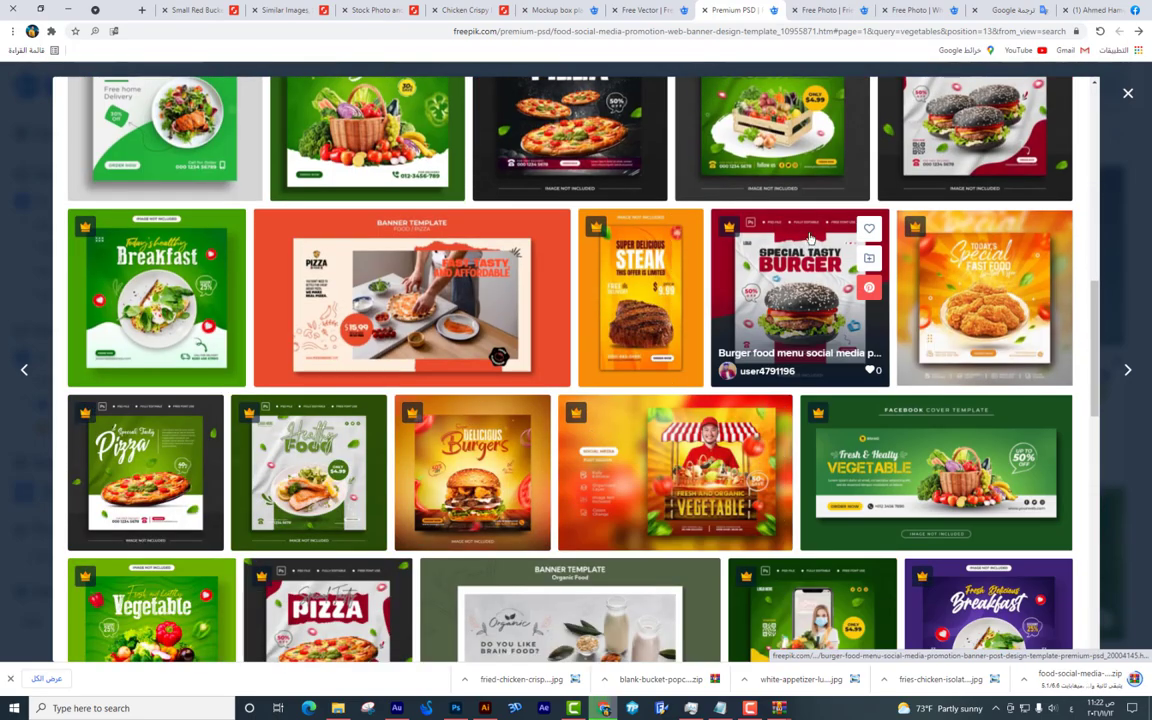
{"action": "scroll", "coordinate": [879, 236], "scroll_direction": "down", "scroll_amount": 3}
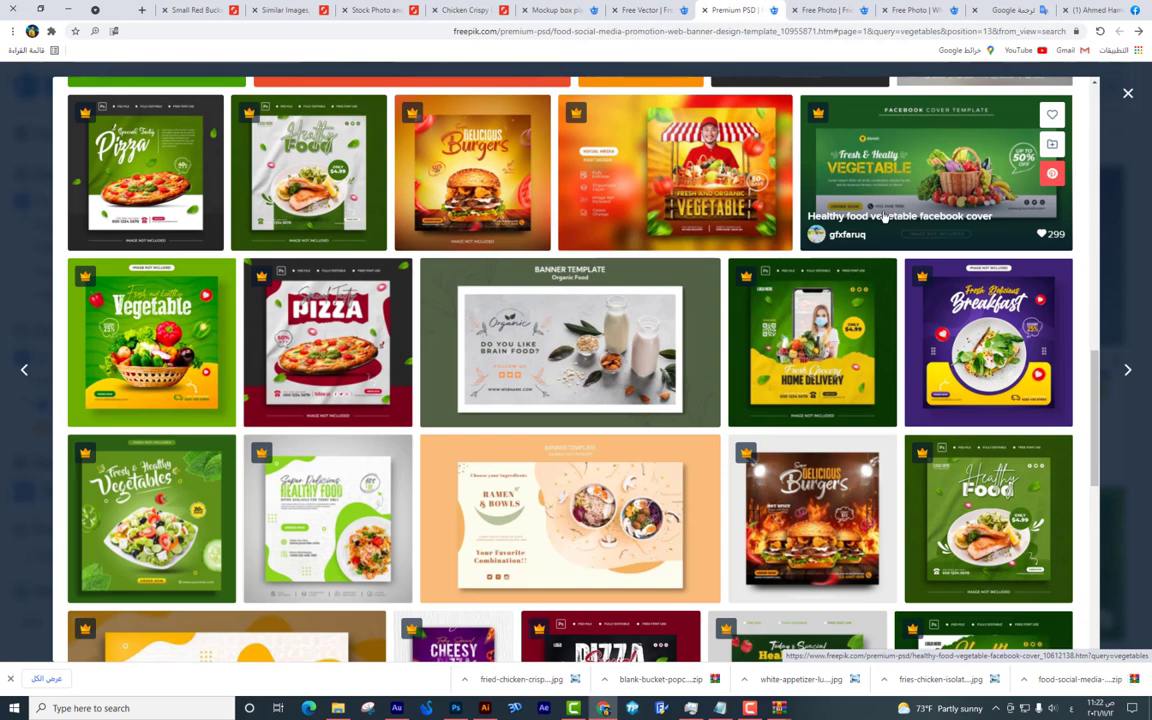
{"action": "scroll", "coordinate": [837, 277], "scroll_direction": "down", "scroll_amount": 3}
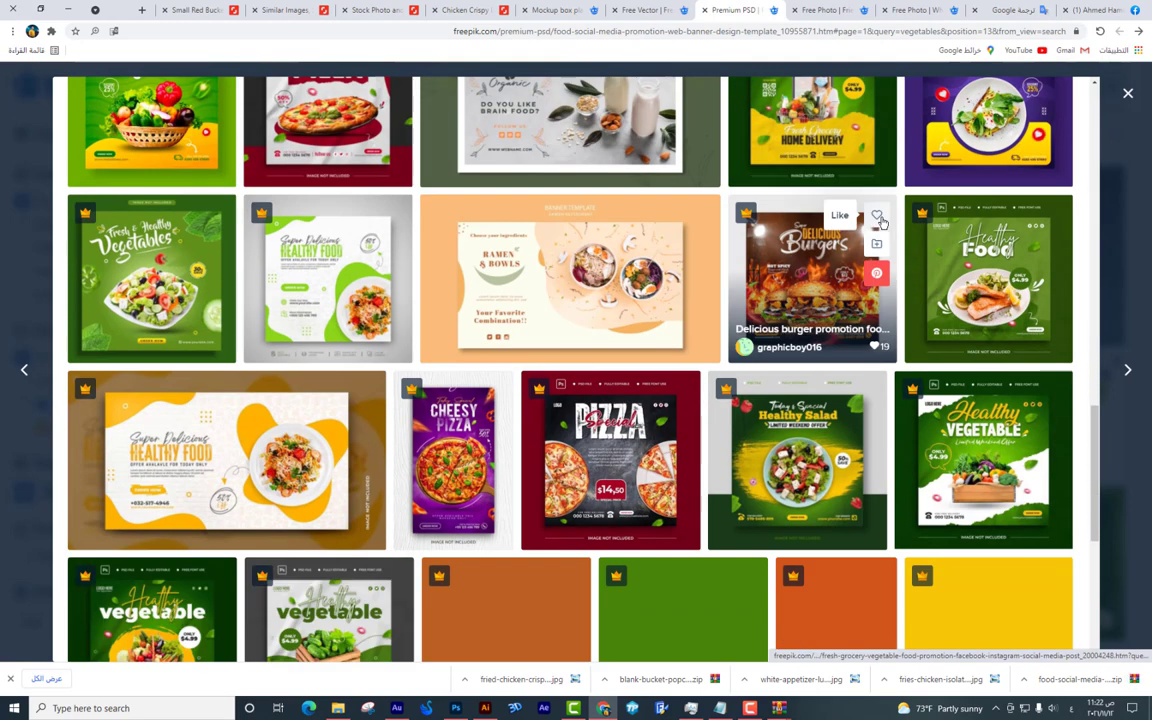
{"action": "scroll", "coordinate": [837, 277], "scroll_direction": "down", "scroll_amount": 4}
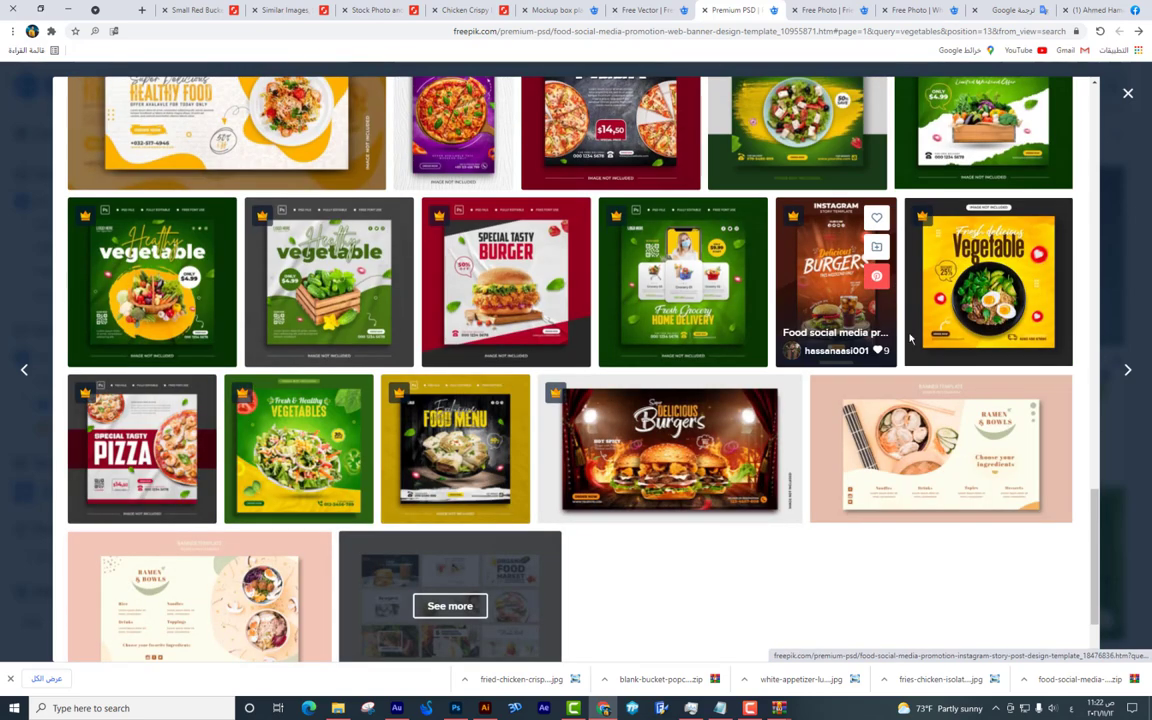
{"action": "left_click", "coordinate": [1070, 680]}
Open 6.psd and drag its Ink splash layer into the Untitled-1 chicken poster.
{"action": "left_click", "coordinate": [248, 321]}
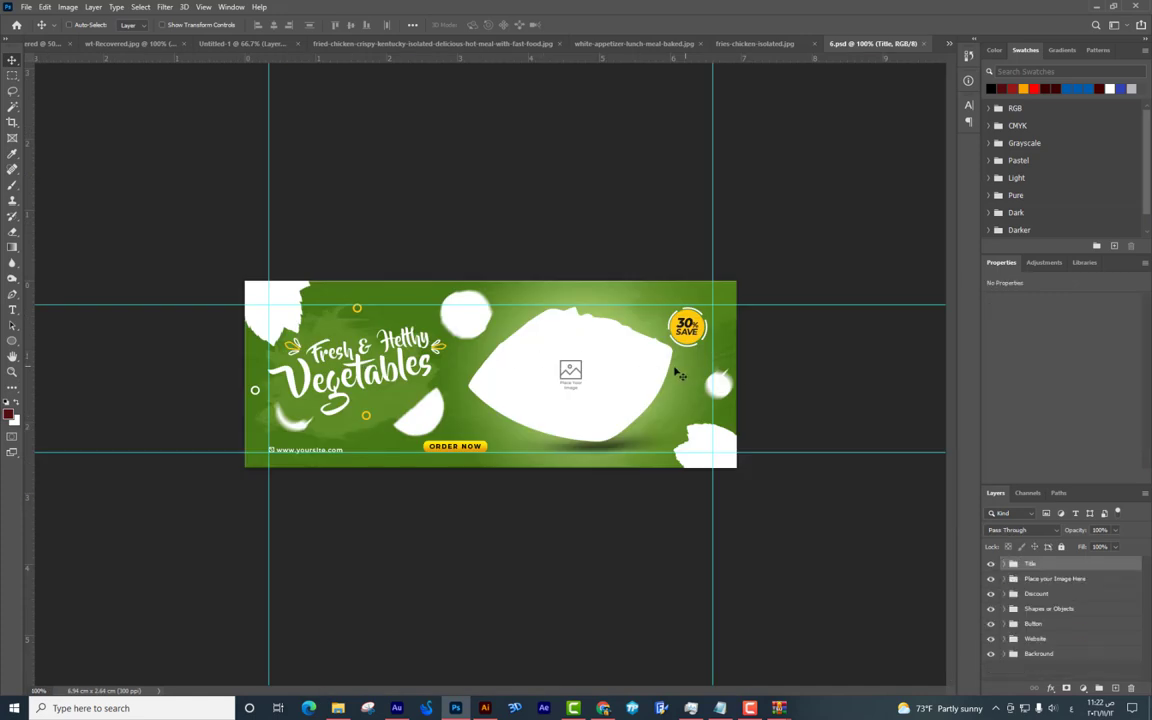
{"action": "left_click_drag", "start_coordinate": [380, 399], "coordinate": [391, 410]}
{"action": "right_click", "coordinate": [391, 404]}
{"action": "left_click", "coordinate": [420, 440]}
{"action": "mouse_move", "coordinate": [376, 299]}
{"action": "left_mouse_down"}
{"action": "mouse_move", "coordinate": [455, 345]}
{"action": "mouse_move", "coordinate": [437, 327]}
{"action": "mouse_move", "coordinate": [433, 340]}
{"action": "left_mouse_up"}
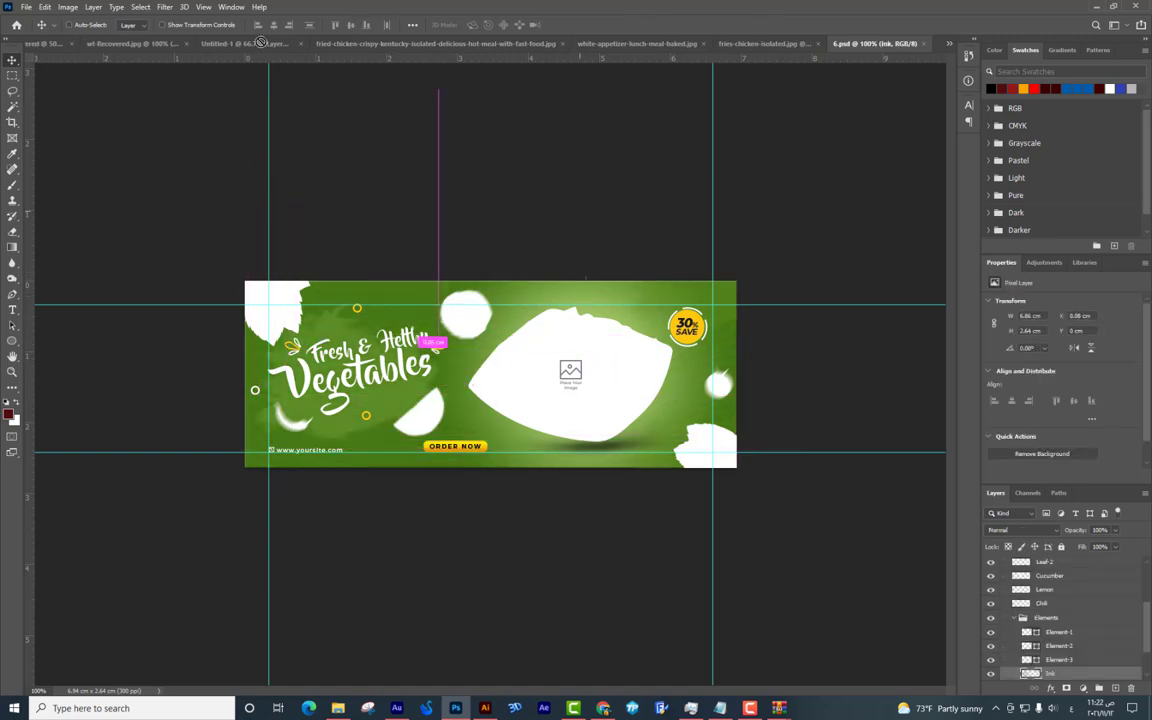
{"action": "left_click_drag", "start_coordinate": [260, 42], "coordinate": [260, 42]}
{"action": "left_click_drag", "start_coordinate": [436, 305], "coordinate": [507, 321]}
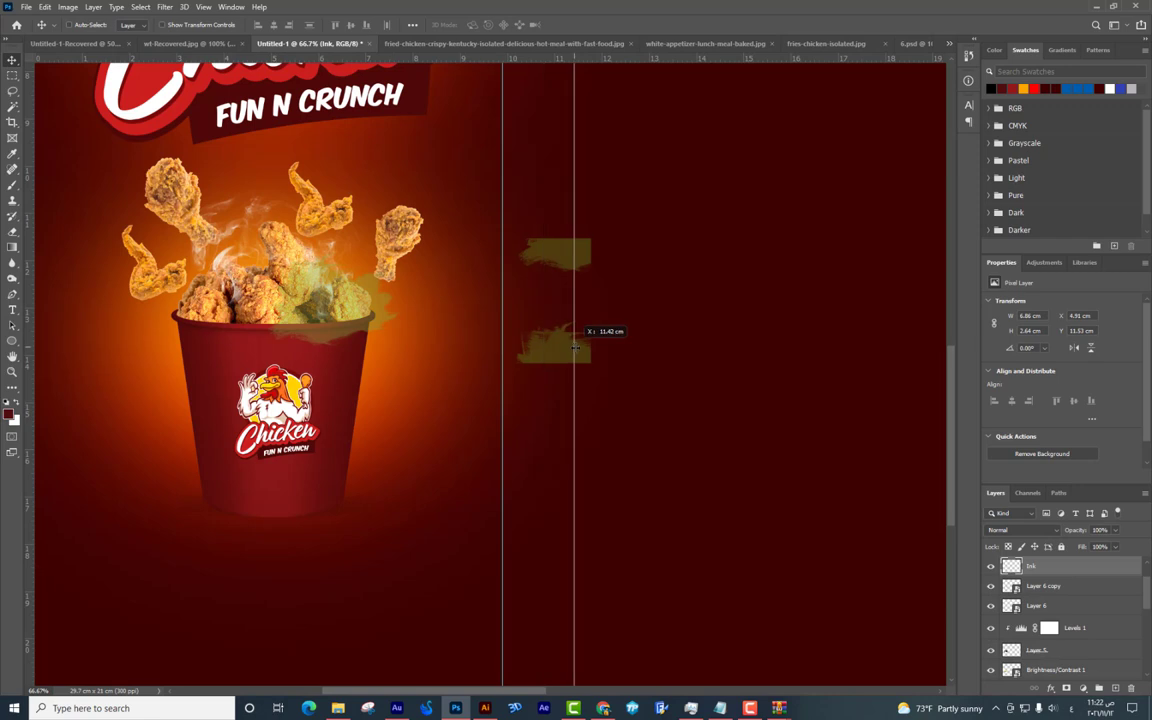
{"action": "left_click_drag", "start_coordinate": [423, 380], "coordinate": [431, 466]}
Scale the Ink splash up to about 329% and position it around the bucket.
{"action": "key", "text": "ctrl+t"}
{"action": "left_click_drag", "start_coordinate": [597, 452], "coordinate": [938, 597]}
{"action": "mouse_move", "coordinate": [208, 372]}
{"action": "left_mouse_down"}
{"action": "mouse_move", "coordinate": [342, 332]}
{"action": "mouse_move", "coordinate": [372, 342]}
{"action": "mouse_move", "coordinate": [320, 325]}
{"action": "left_mouse_up"}
{"action": "key", "text": "Return"}
{"action": "left_click_drag", "start_coordinate": [407, 369], "coordinate": [626, 418]}
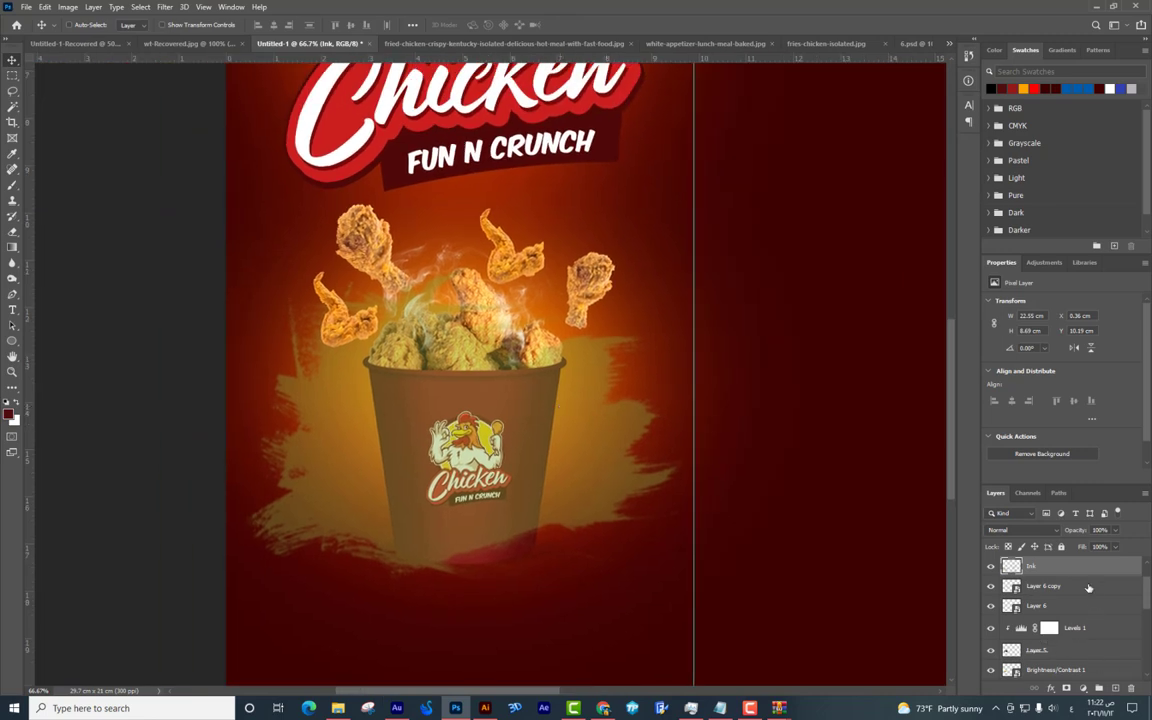
{"action": "scroll", "coordinate": [1059, 570], "scroll_direction": "down", "scroll_amount": 1}
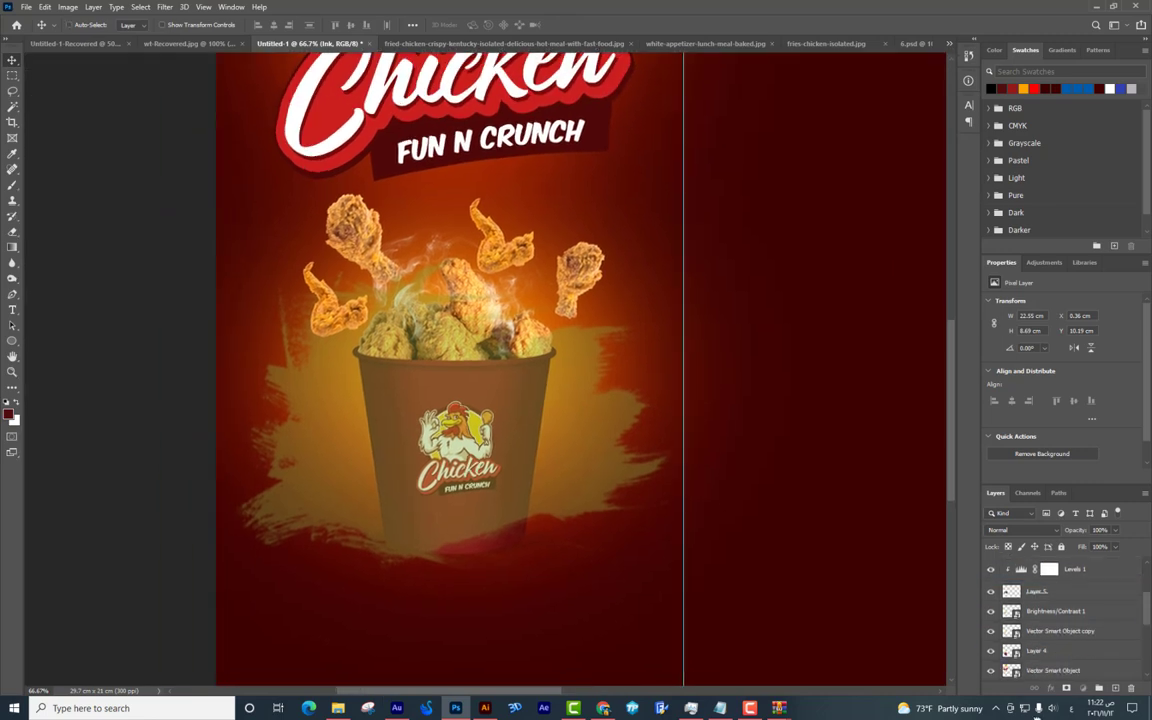
Move the splash behind the bucket layers and darken it to Lightness -100.
{"action": "key", "text": "ctrl+bracketleft"}
{"action": "key", "text": "ctrl+bracketleft"}
{"action": "key", "text": "ctrl+bracketleft"}
{"action": "key", "text": "ctrl+bracketleft"}
{"action": "key", "text": "ctrl+bracketleft"}
{"action": "key", "text": "ctrl+bracketleft"}
{"action": "key", "text": "ctrl+bracketleft"}
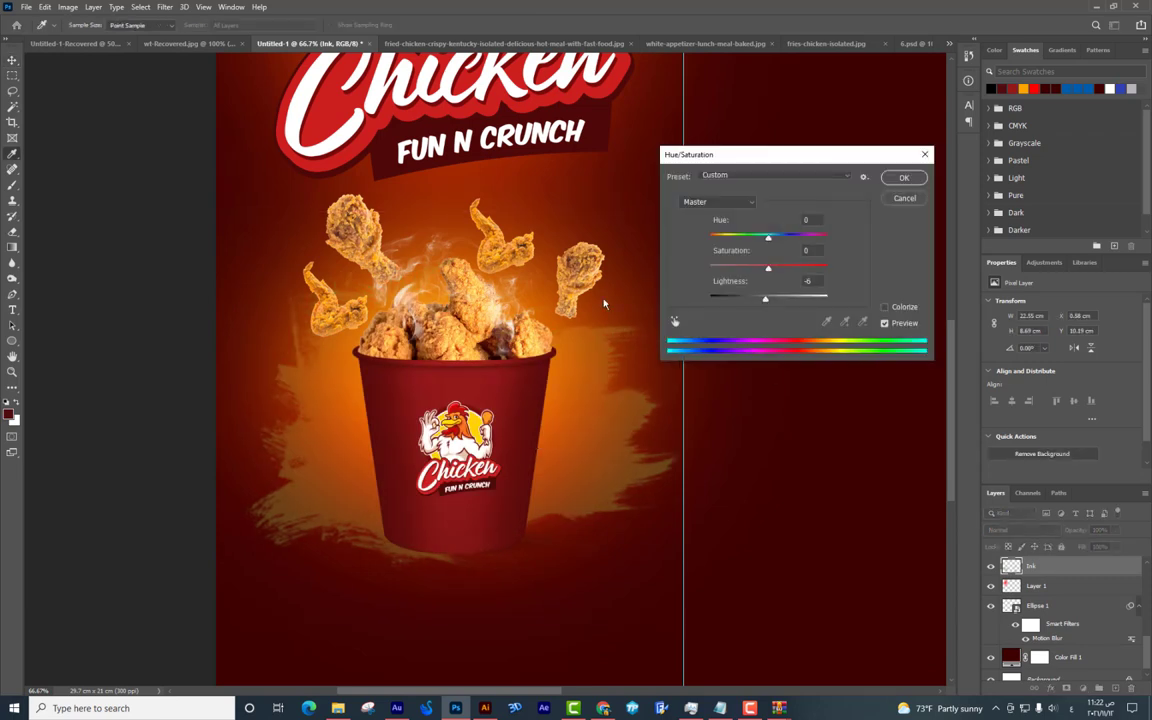
{"action": "left_click_drag", "start_coordinate": [768, 298], "coordinate": [598, 293]}
{"action": "key", "text": "Return"}
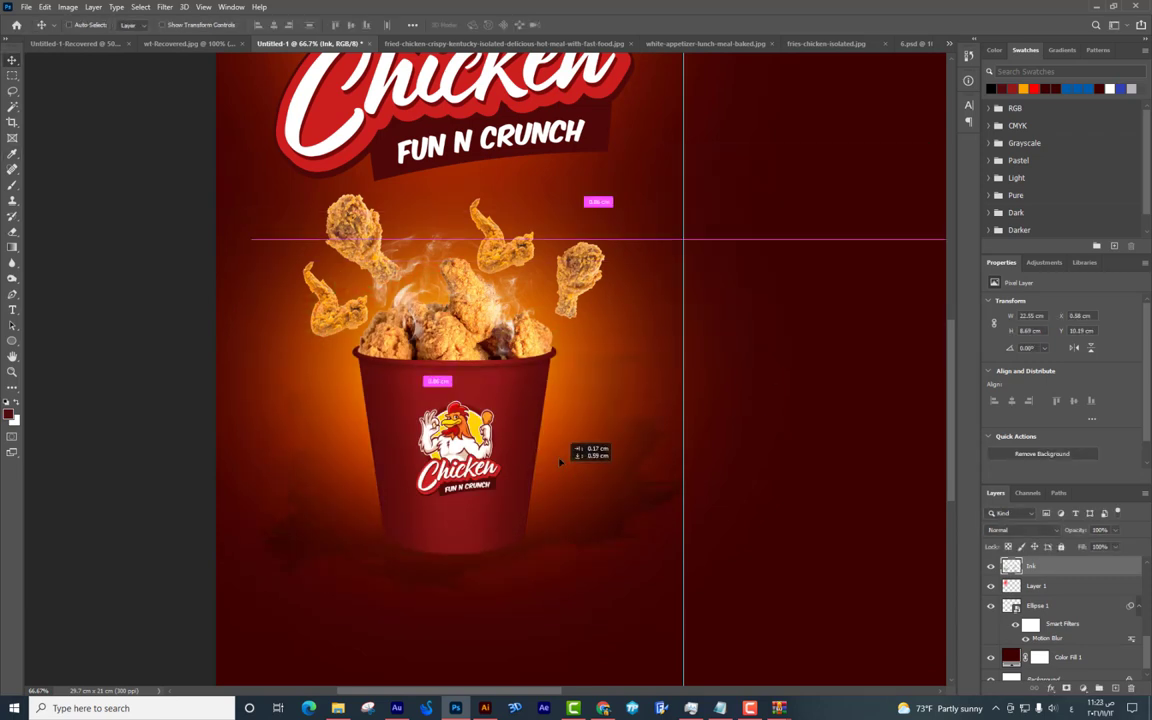
{"action": "scroll", "coordinate": [1053, 628], "scroll_direction": "up", "scroll_amount": 1}
{"action": "left_click_drag", "start_coordinate": [1053, 628], "coordinate": [1045, 590]}
{"action": "mouse_move", "coordinate": [519, 376]}
{"action": "left_mouse_down"}
{"action": "mouse_move", "coordinate": [555, 360]}
{"action": "mouse_move", "coordinate": [502, 365]}
{"action": "left_mouse_up"}
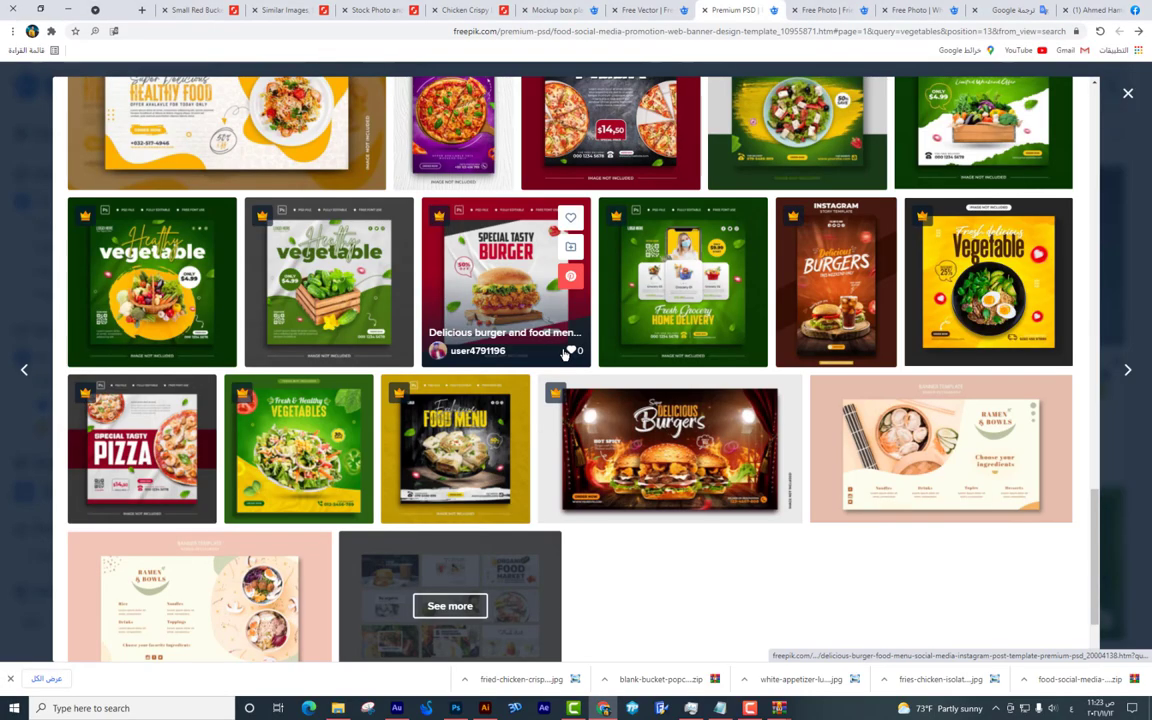
In the 6.psd banner, delete the Ink layer and shift the background left.
{"action": "key", "text": "alt+Tab"}
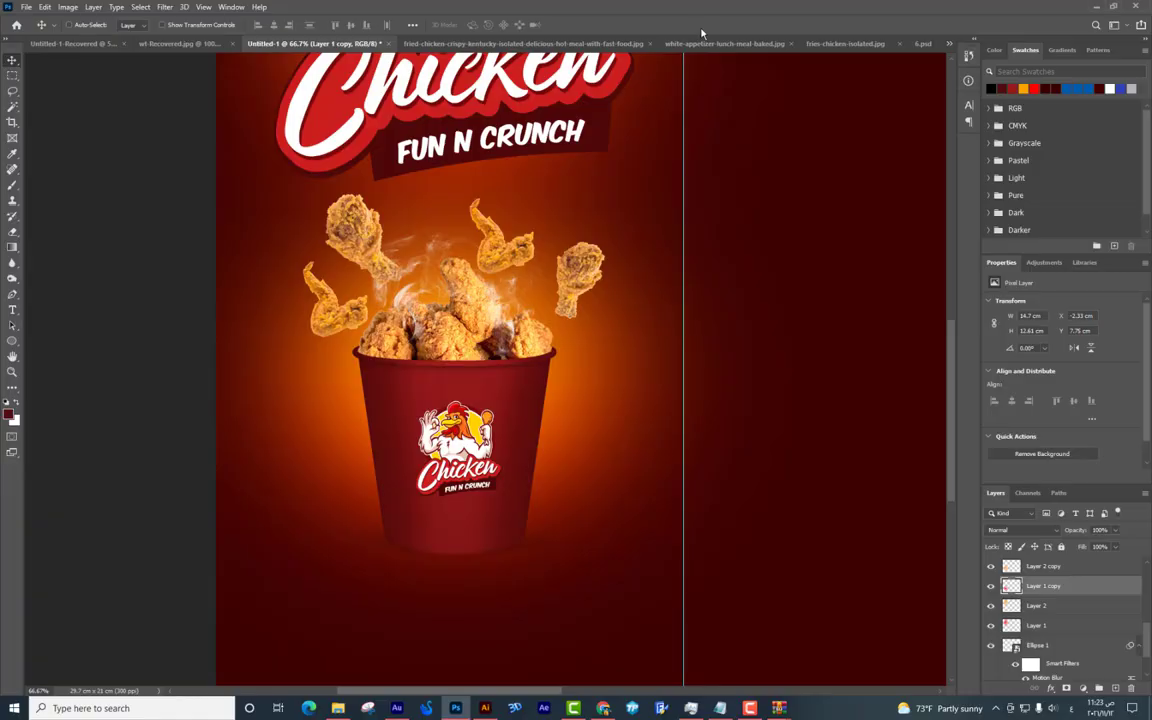
{"action": "left_click", "coordinate": [838, 44]}
{"action": "key", "text": "ctrl+Tab"}
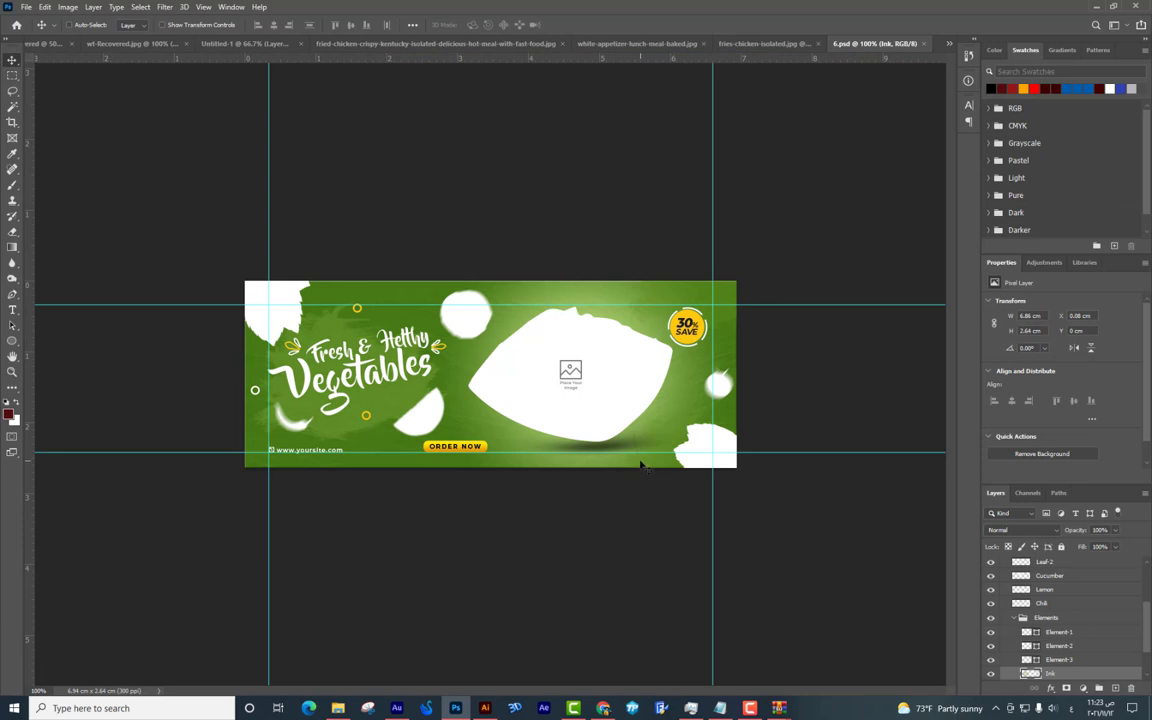
{"action": "key", "text": "Delete"}
{"action": "left_click_drag", "start_coordinate": [375, 425], "coordinate": [560, 342]}
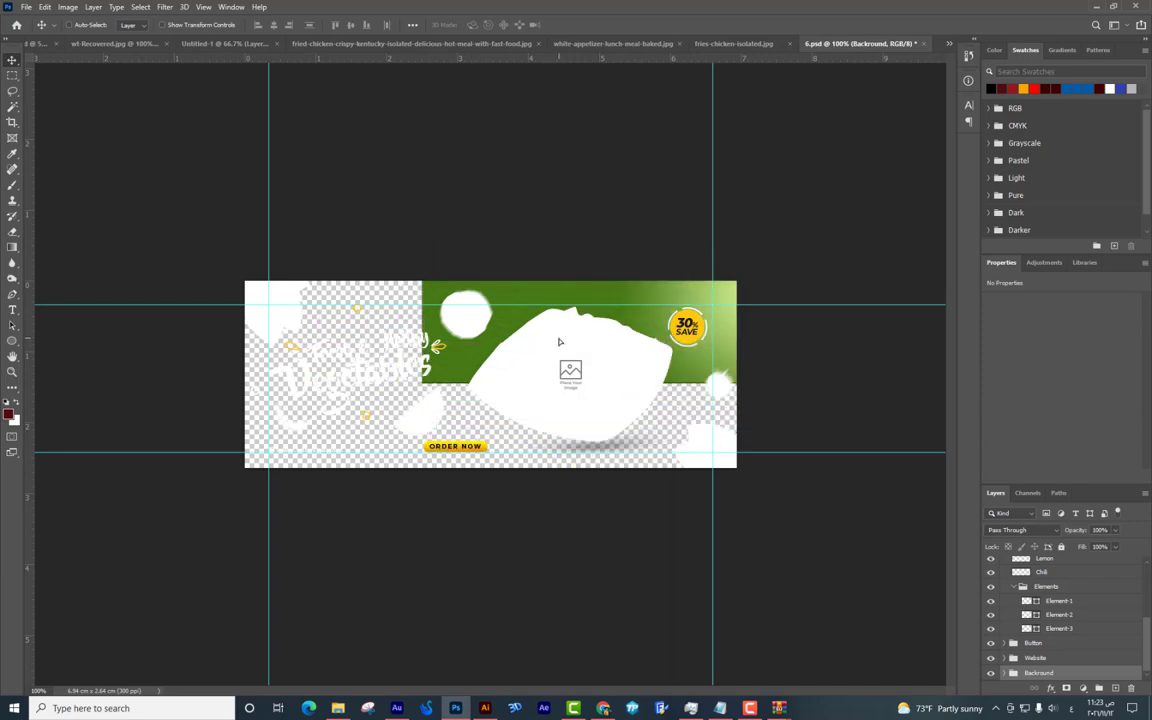
Check the chicken wing and spinach pages, then return to the chicken crispy results.
{"action": "key", "text": "alt+Tab"}
{"action": "key", "text": "alt+Tab"}
{"action": "key", "text": "alt+Tab"}
{"action": "scroll", "coordinate": [597, 330], "scroll_direction": "up", "scroll_amount": 1}
{"action": "scroll", "coordinate": [597, 330], "scroll_direction": "up", "scroll_amount": 1}
{"action": "scroll", "coordinate": [597, 330], "scroll_direction": "down", "scroll_amount": 5}
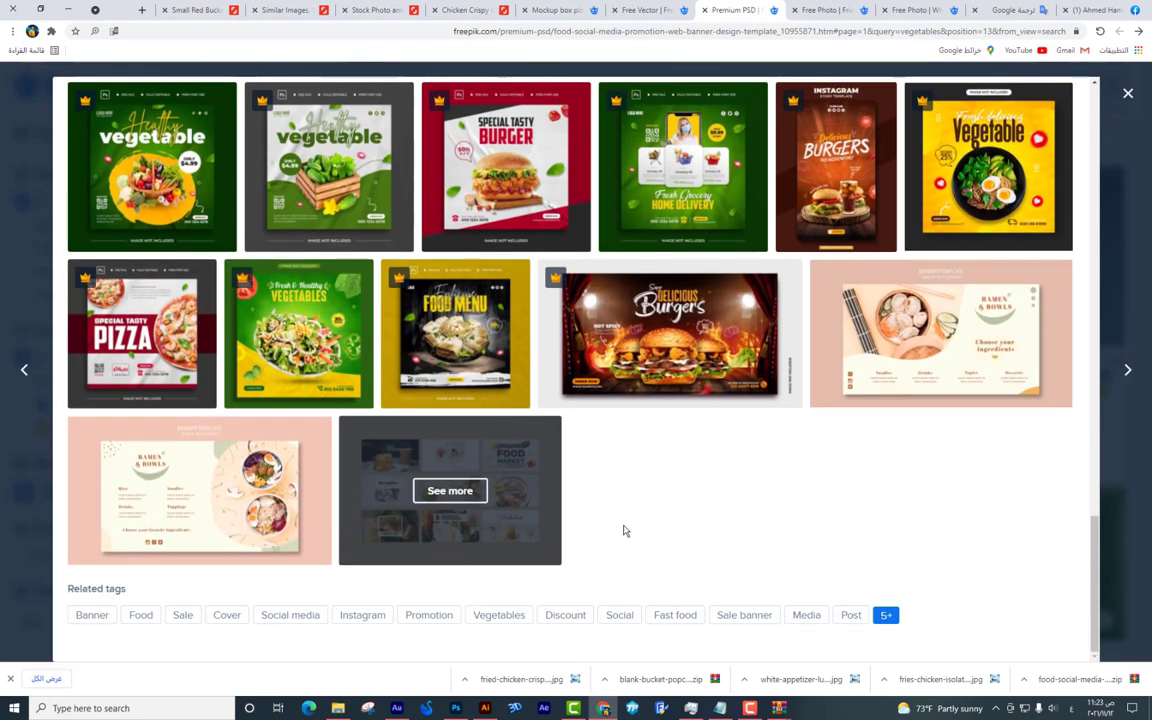
{"action": "left_click", "coordinate": [818, 9]}
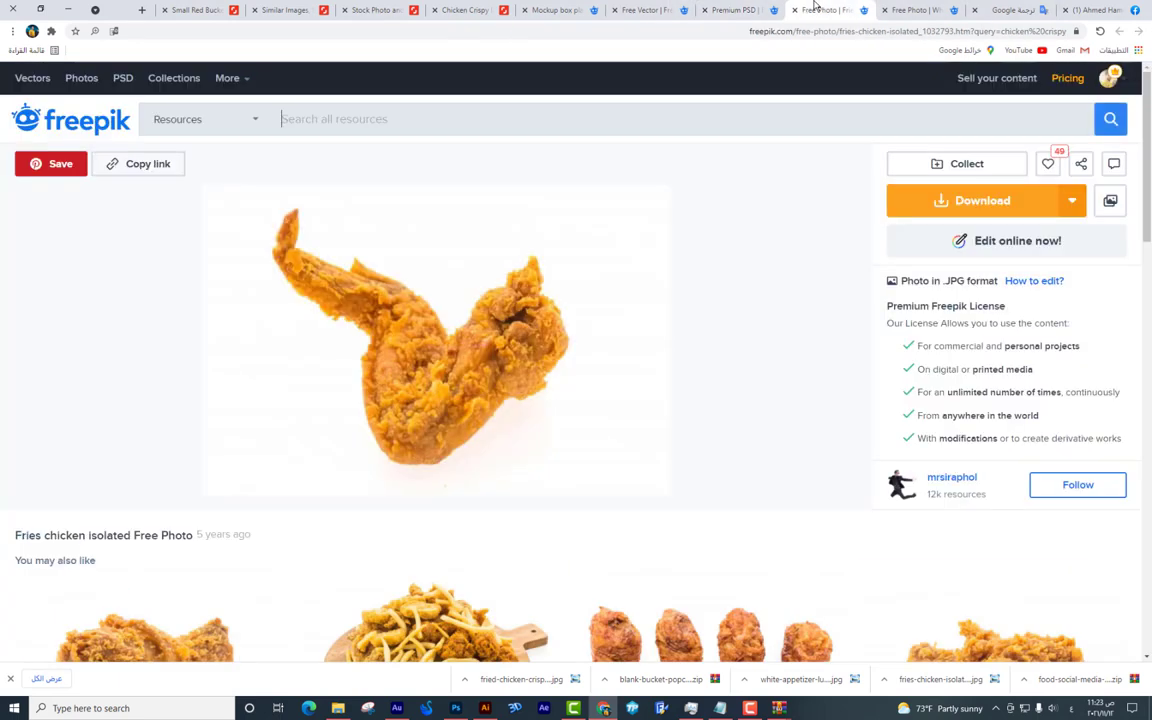
{"action": "left_click", "coordinate": [660, 10]}
{"action": "scroll", "coordinate": [680, 78], "scroll_direction": "down", "scroll_amount": 3}
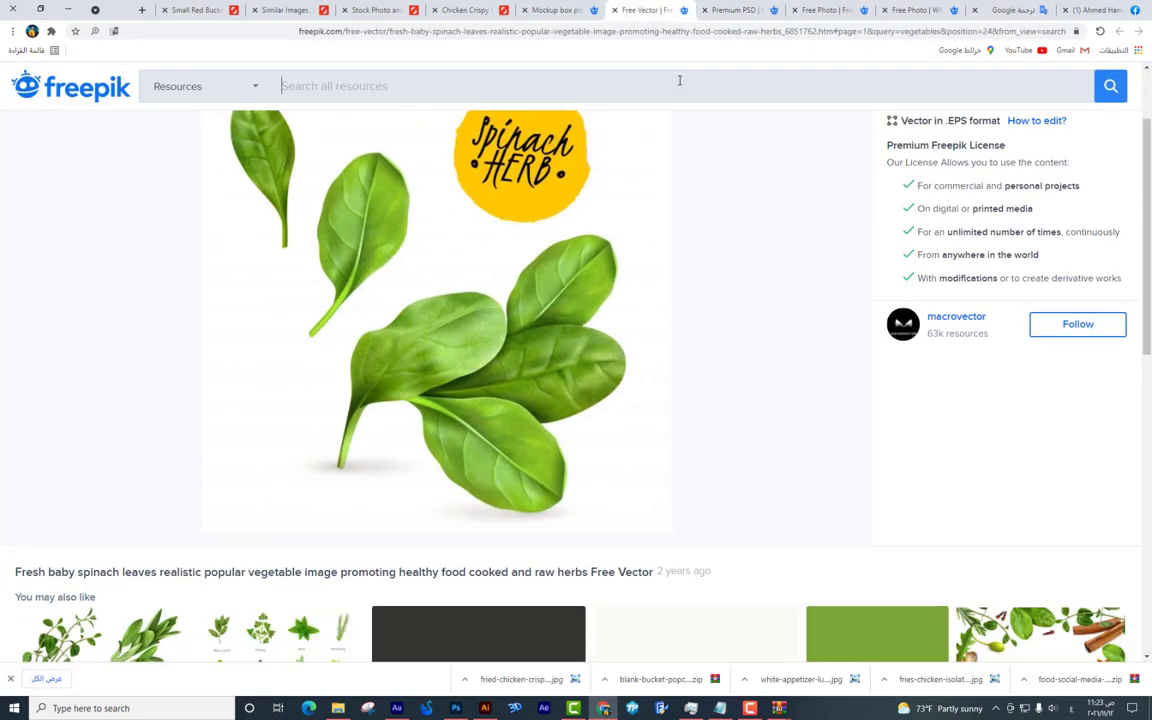
{"action": "scroll", "coordinate": [700, 90], "scroll_direction": "down", "scroll_amount": 2}
{"action": "scroll", "coordinate": [700, 90], "scroll_direction": "up", "scroll_amount": 6}
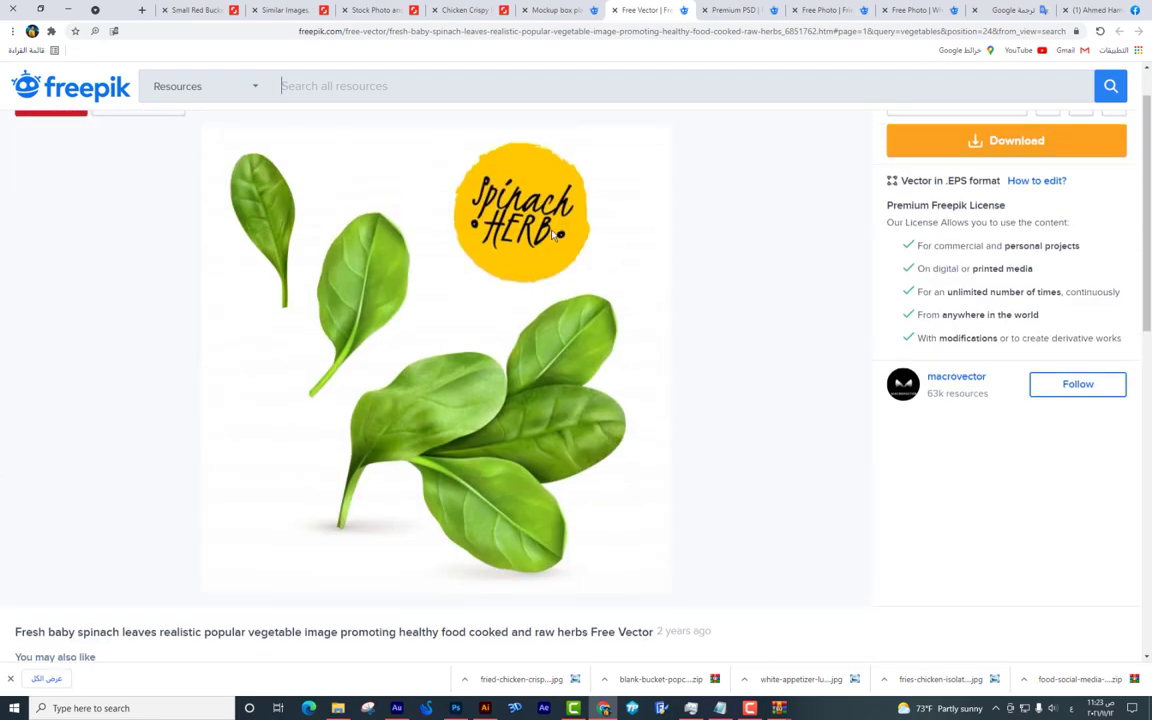
{"action": "left_click", "coordinate": [870, 8]}
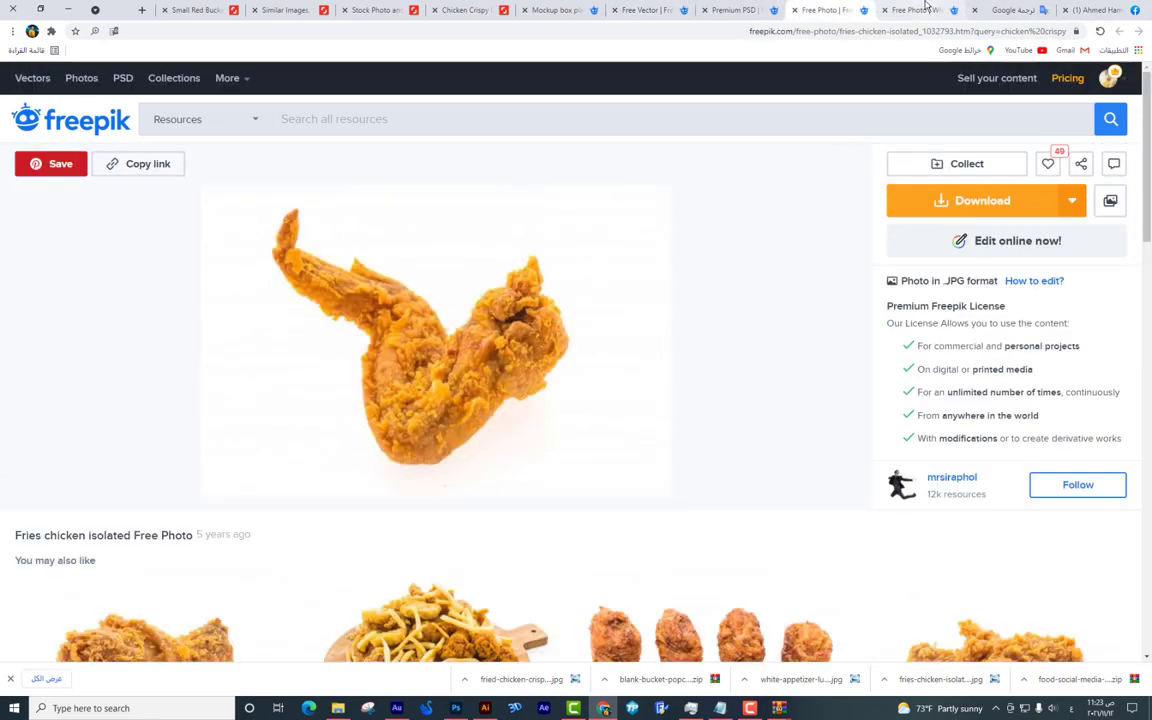
{"action": "left_click", "coordinate": [926, 8]}
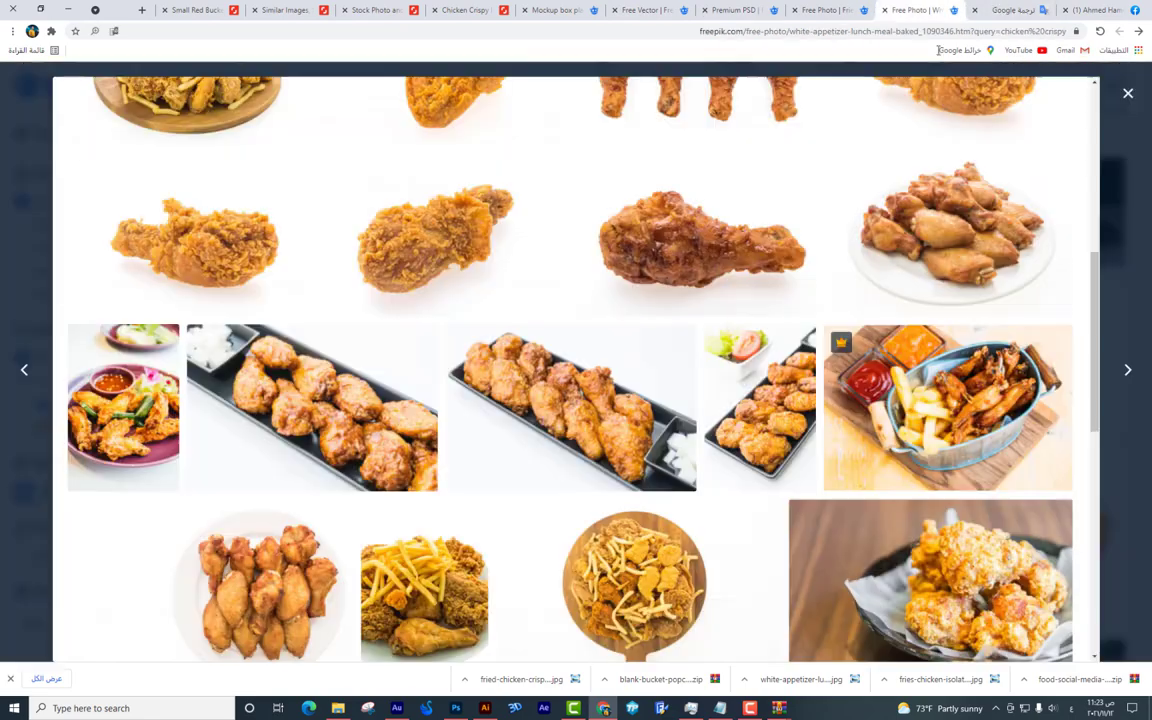
{"action": "scroll", "coordinate": [848, 309], "scroll_direction": "up", "scroll_amount": 10}
{"action": "key", "text": "Escape"}
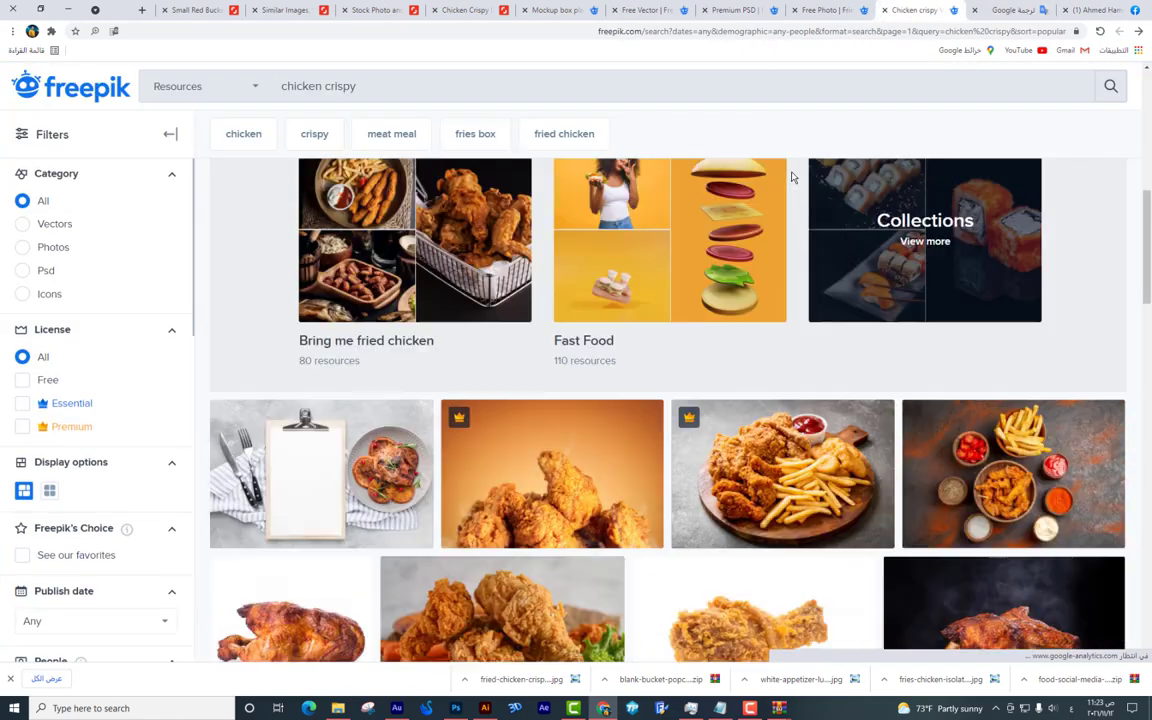
Back in Photoshop, view the isolated fried chicken image, then the bucket poster.
{"action": "key", "text": "alt+Tab"}
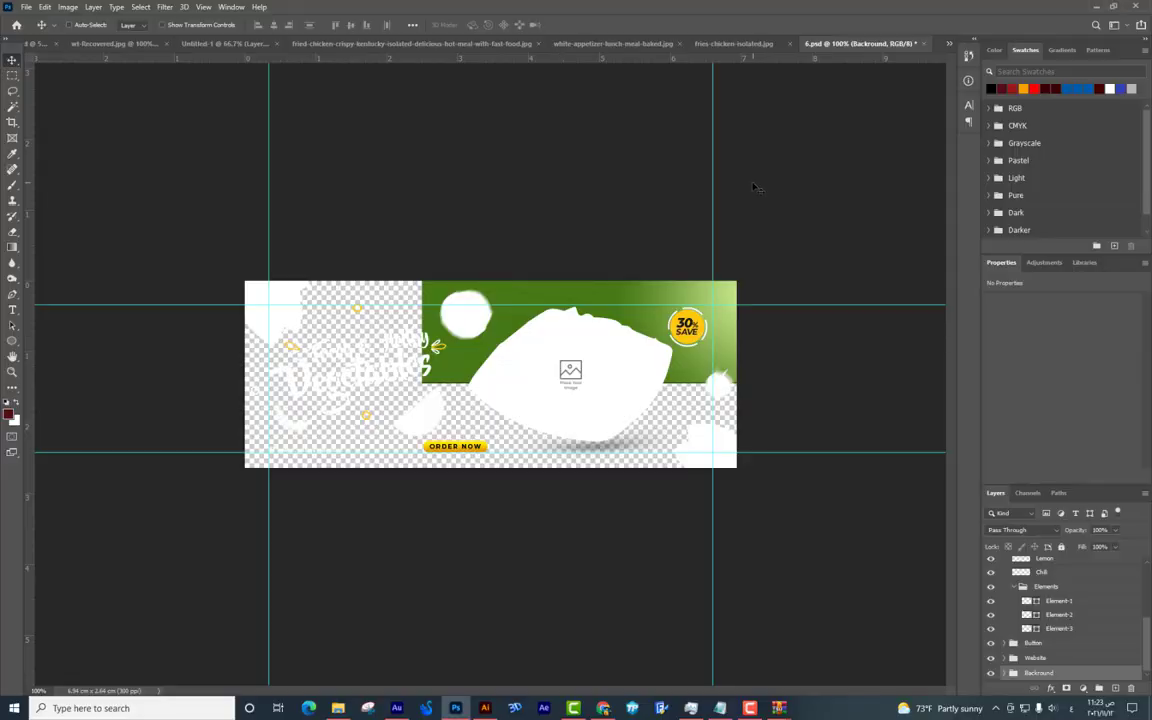
{"action": "left_click", "coordinate": [476, 44]}
{"action": "left_click", "coordinate": [232, 44]}
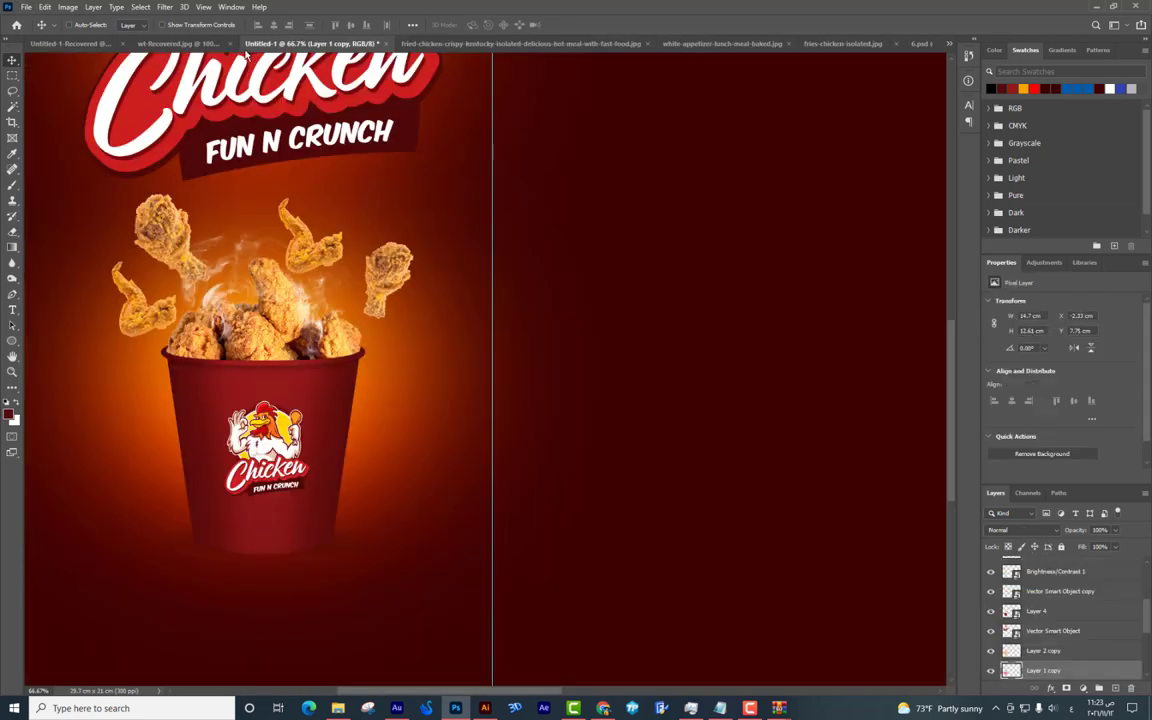
{"action": "left_click_drag", "start_coordinate": [450, 263], "coordinate": [413, 317]}
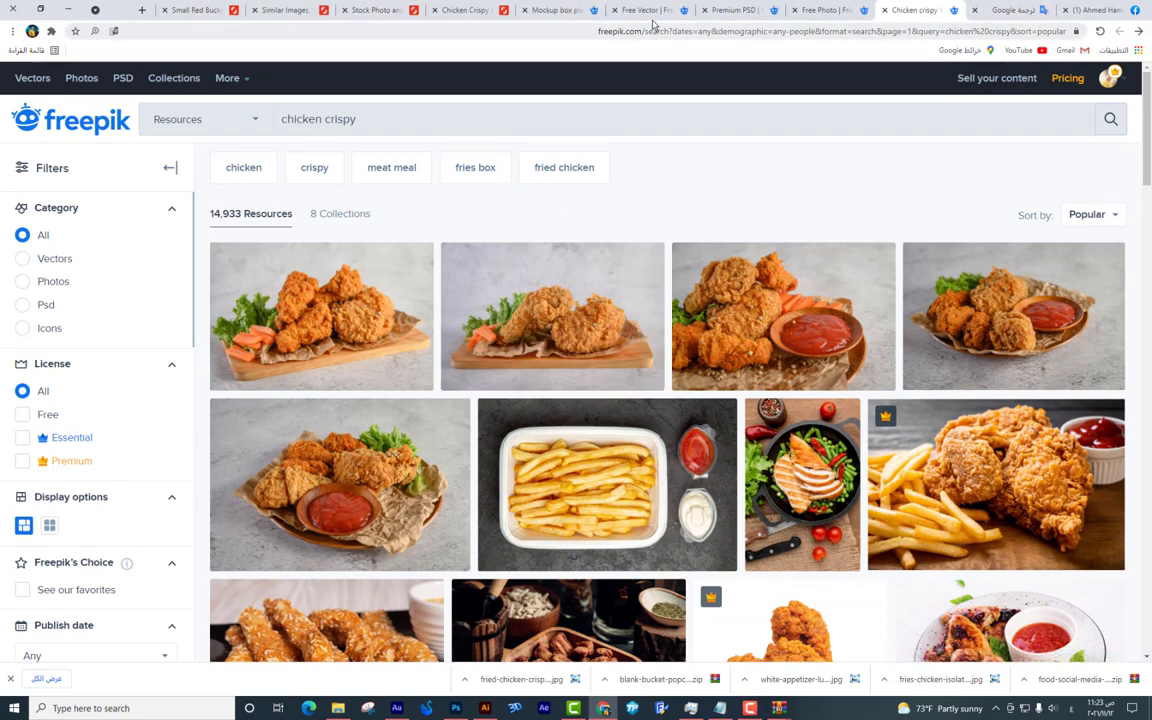
Translate طماطم وفلفل and search Freepik for 'Tomato and pepper'.
{"action": "left_click", "coordinate": [1012, 10]}
{"action": "type", "text": "طماطم"}
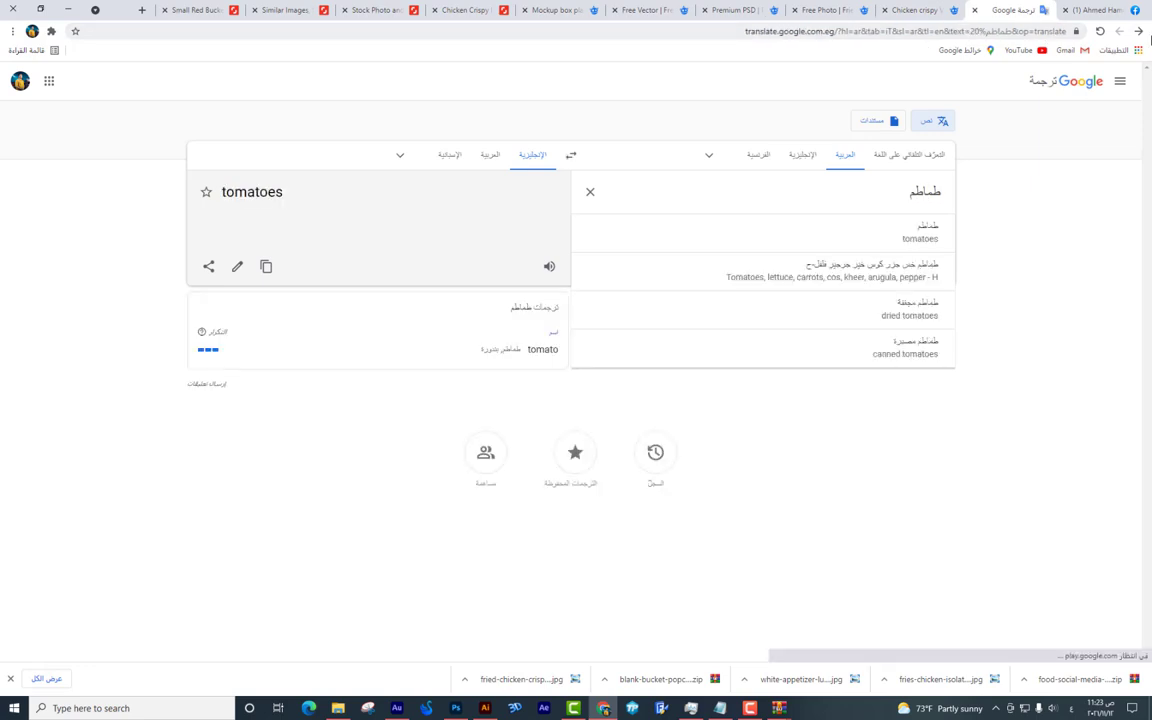
{"action": "type", "text": " وفل"}
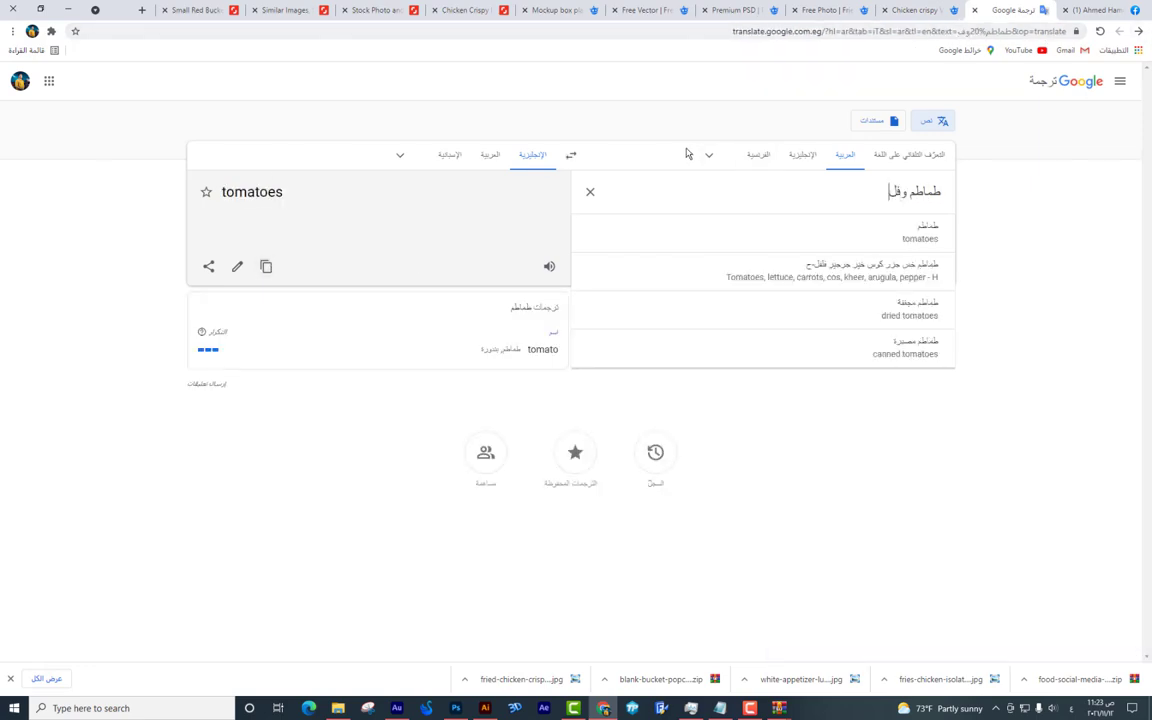
{"action": "type", "text": "فل"}
{"action": "left_click", "coordinate": [262, 267]}
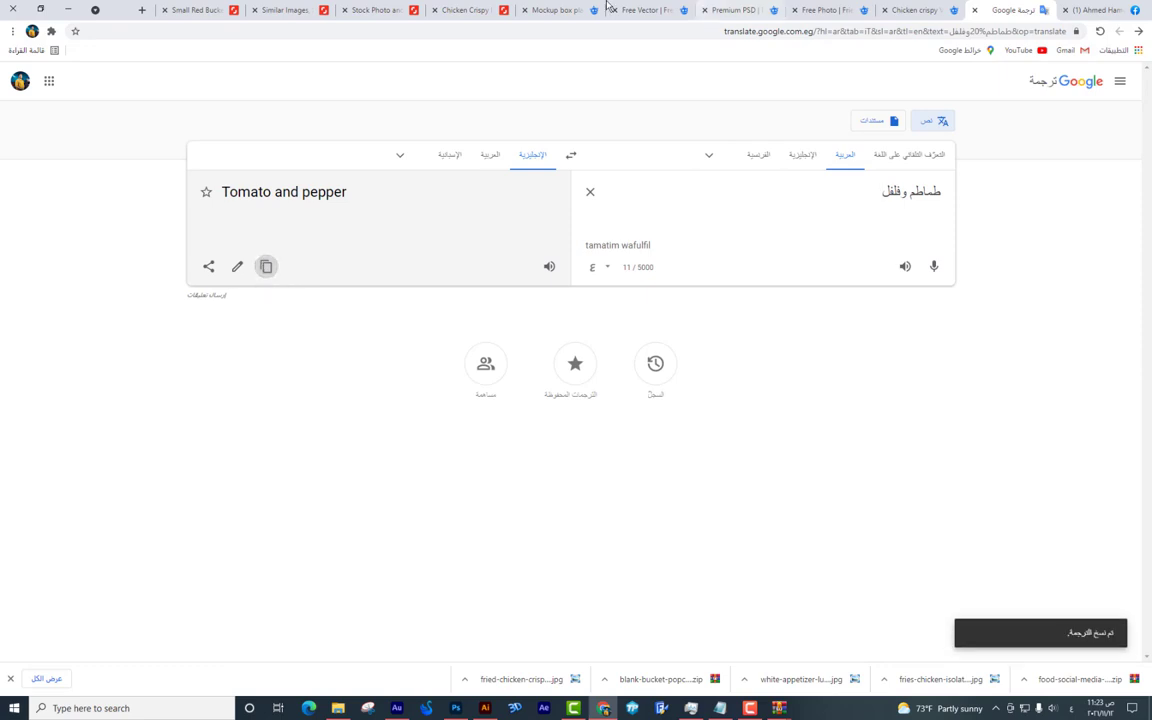
{"action": "left_click", "coordinate": [575, 10]}
{"action": "triple_click", "coordinate": [519, 92]}
{"action": "key", "text": "ctrl+v"}
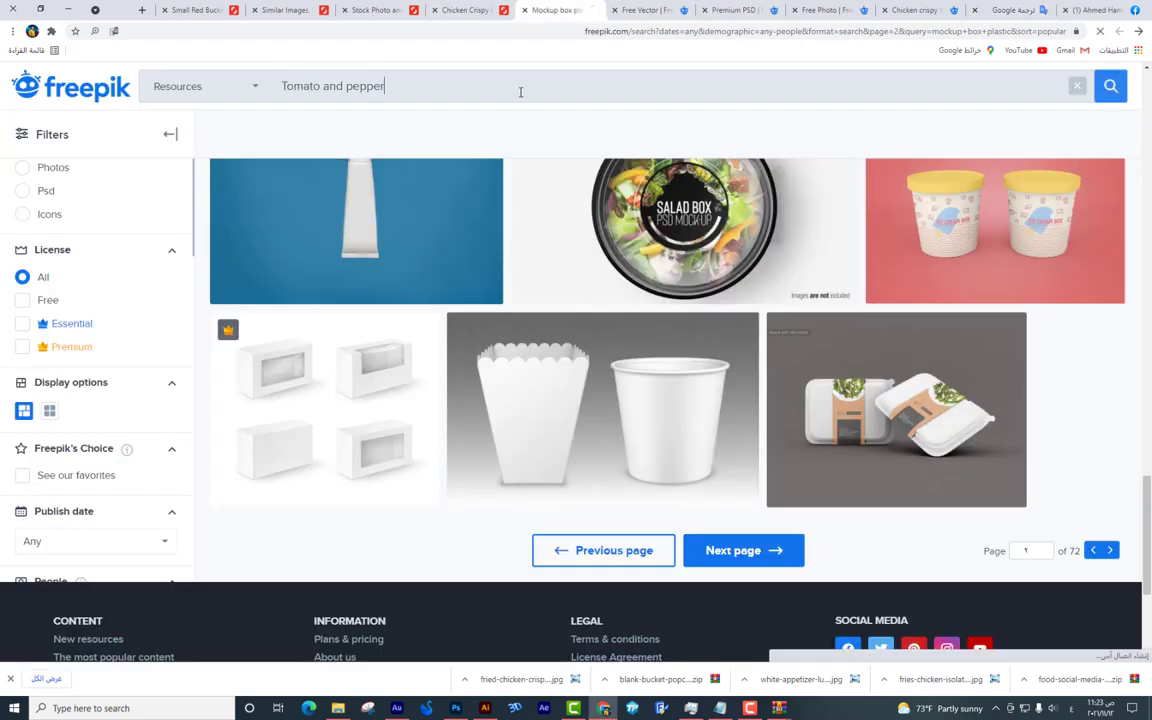
{"action": "key", "text": "Return"}
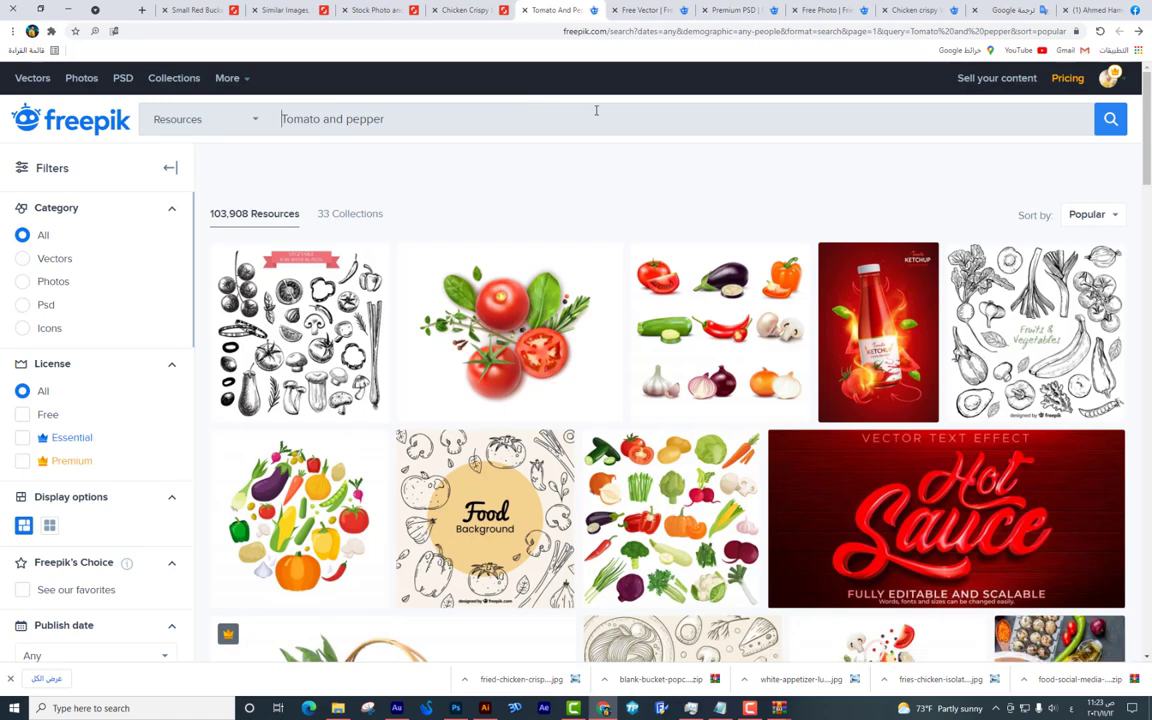
Download the Tomato devilish hot spicy ketchup poster vector.
{"action": "scroll", "coordinate": [598, 296], "scroll_direction": "down", "scroll_amount": 1}
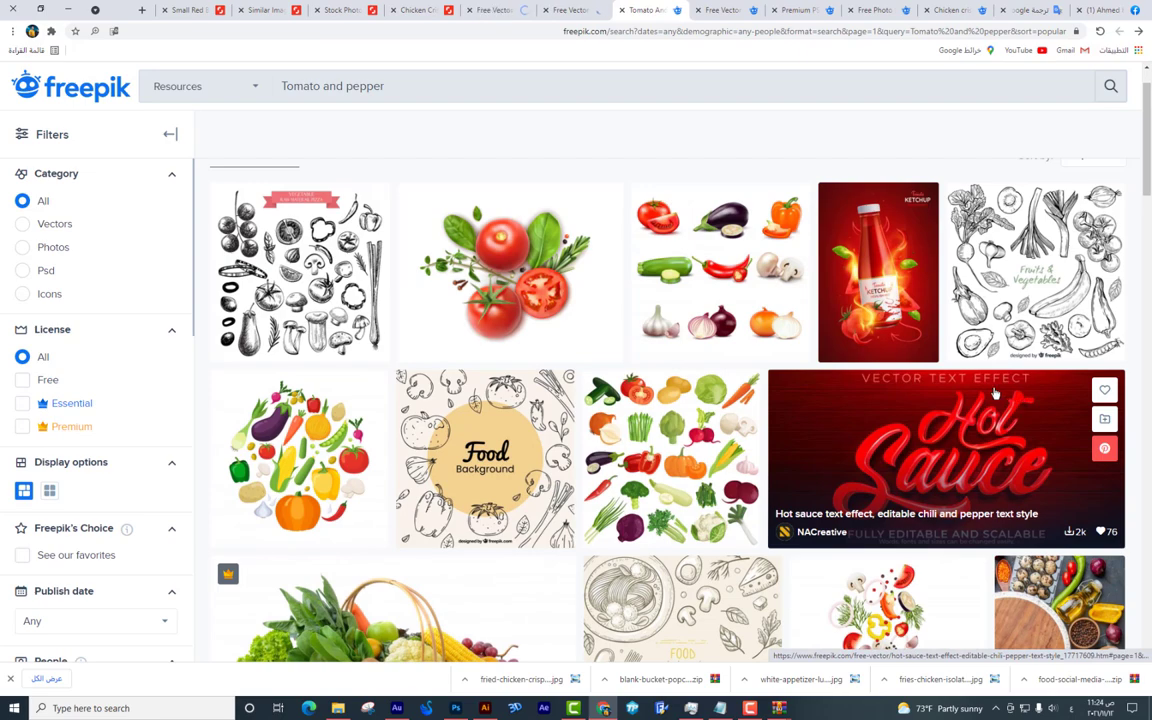
{"action": "left_click", "coordinate": [570, 10]}
{"action": "left_click", "coordinate": [418, 10]}
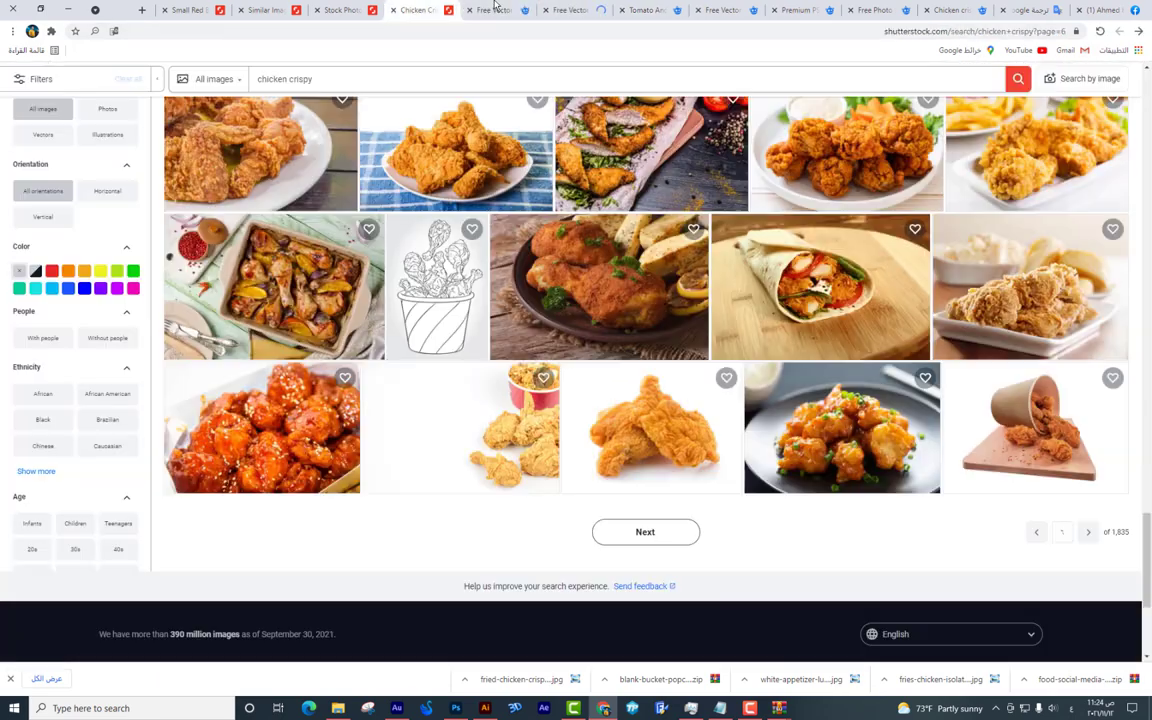
{"action": "left_click", "coordinate": [493, 10]}
{"action": "left_click", "coordinate": [985, 205]}
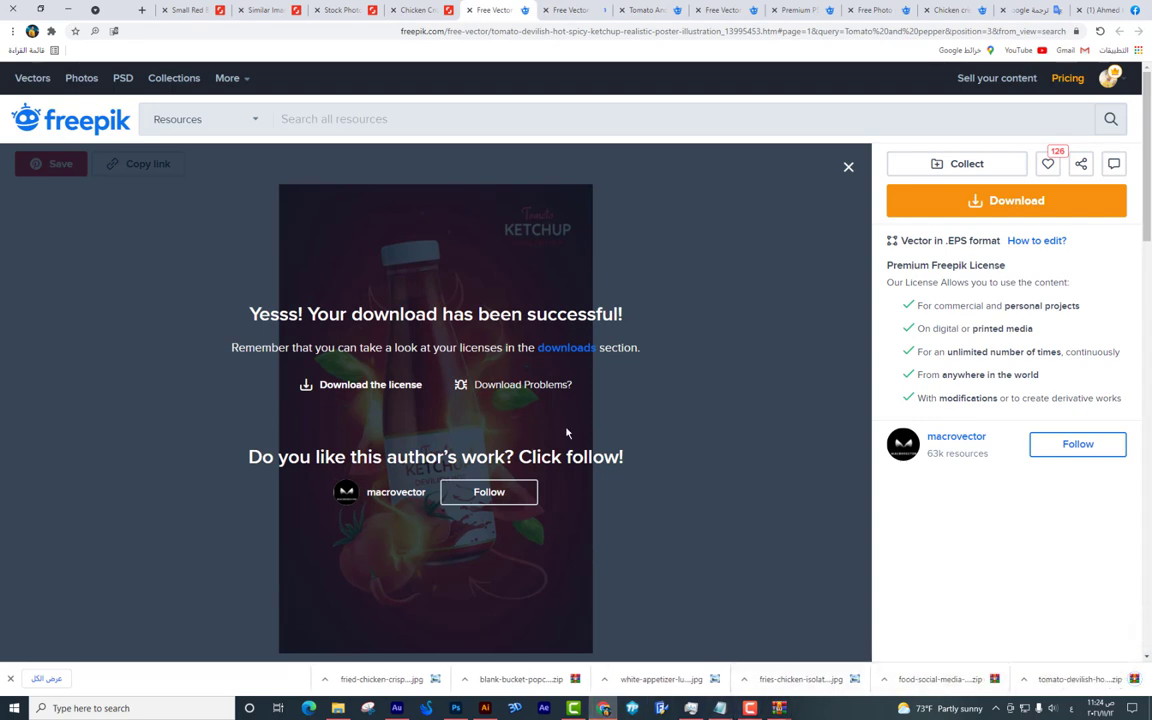
{"action": "scroll", "coordinate": [997, 567], "scroll_direction": "down", "scroll_amount": 2}
Open the ketchup poster EPS from the zip in Illustrator and dismiss the purchase reminder.
{"action": "left_click", "coordinate": [1078, 679]}
{"action": "double_click", "coordinate": [267, 310]}
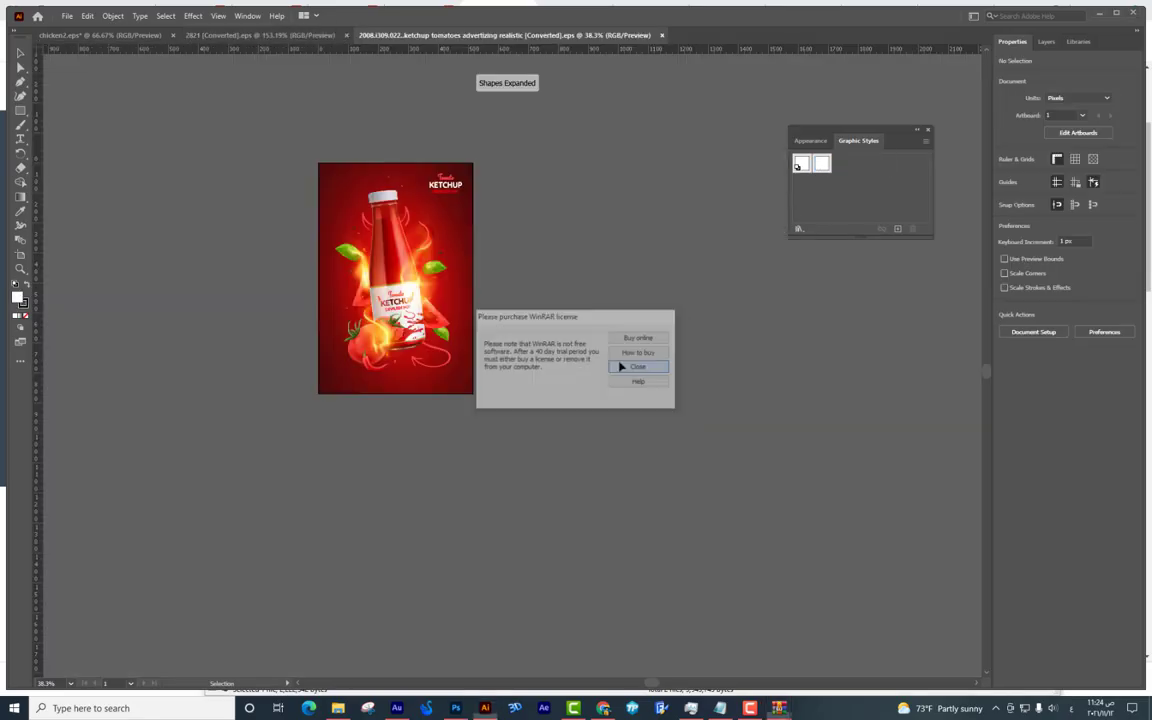
{"action": "left_click", "coordinate": [636, 366]}
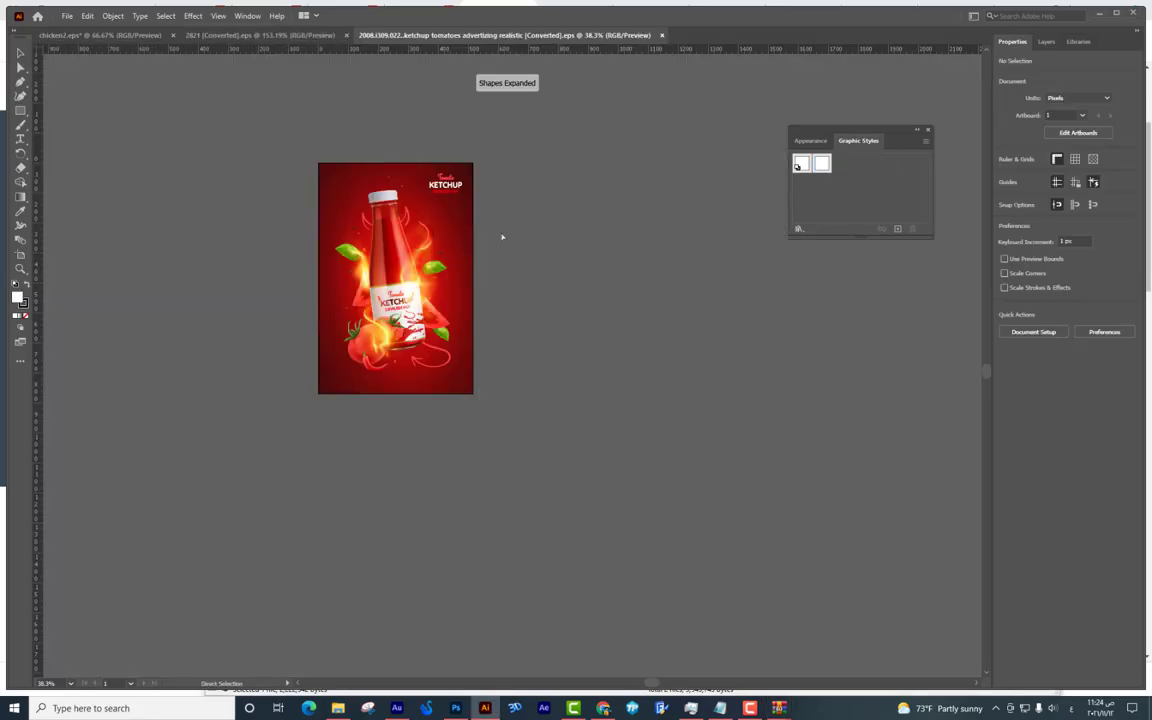
{"action": "scroll", "coordinate": [480, 200], "scroll_direction": "up", "scroll_amount": 3}
{"action": "left_click_drag", "start_coordinate": [471, 188], "coordinate": [749, 425]}
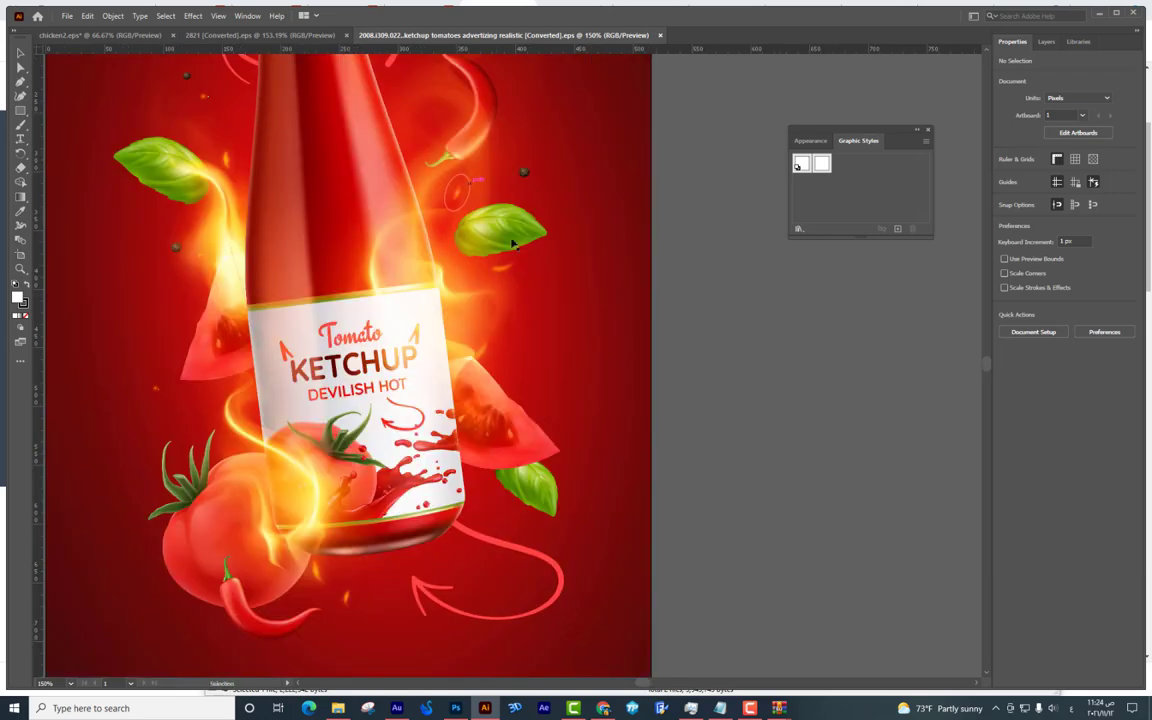
Enter the artwork group in isolation mode and drag a basil leaf aside.
{"action": "left_click", "coordinate": [523, 240]}
{"action": "double_click", "coordinate": [523, 240]}
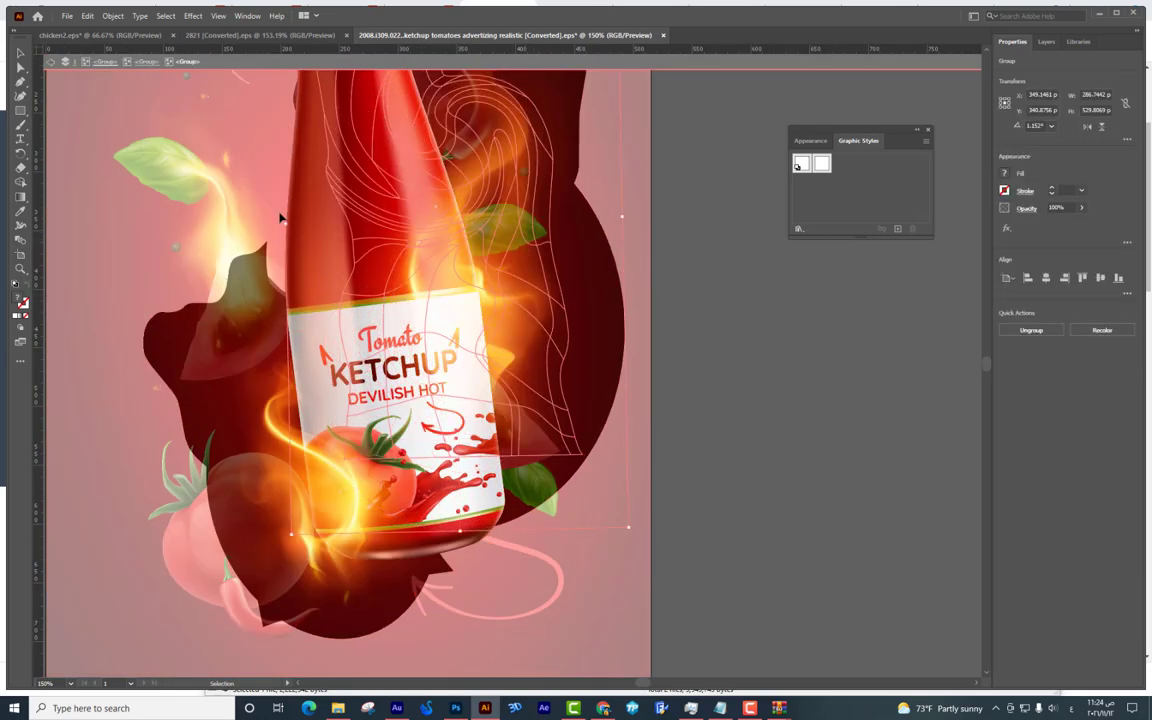
{"action": "left_click", "coordinate": [180, 180]}
{"action": "double_click", "coordinate": [147, 175]}
{"action": "left_click", "coordinate": [147, 175]}
{"action": "double_click", "coordinate": [140, 175]}
{"action": "left_click_drag", "start_coordinate": [140, 175], "coordinate": [440, 555]}
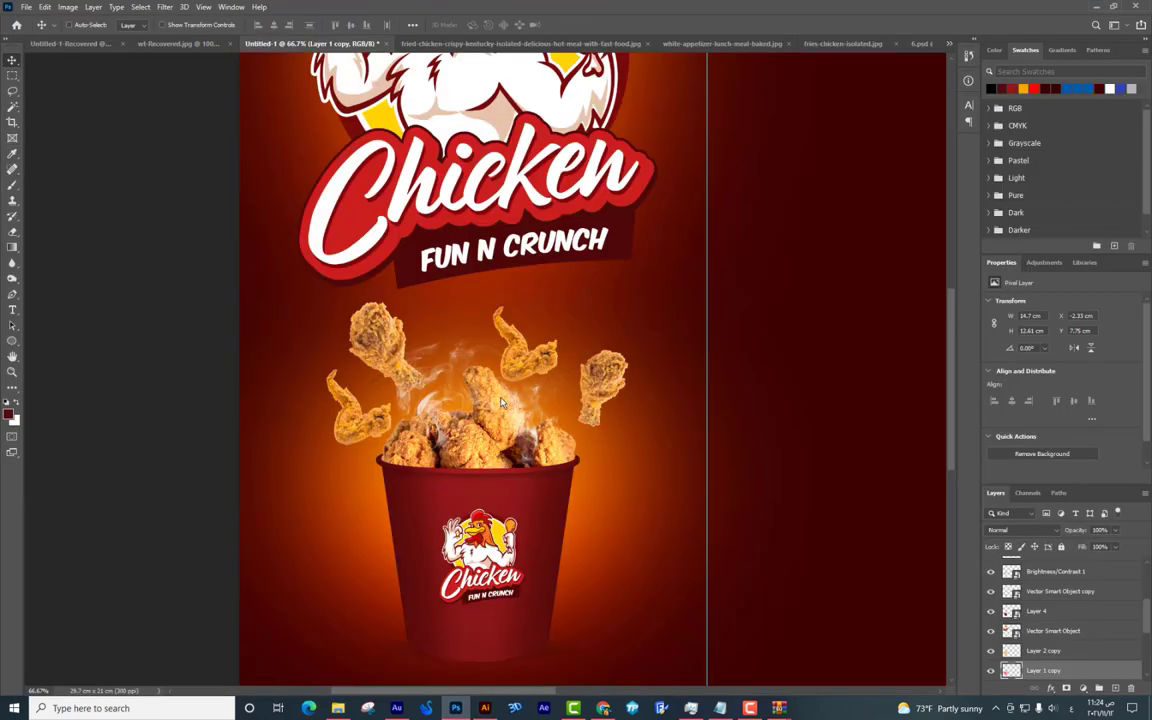
Paste the basil leaves, then scale, rotate and position them above the bucket.
{"action": "key", "text": "ctrl+v"}
{"action": "left_click_drag", "start_coordinate": [675, 182], "coordinate": [625, 186]}
{"action": "key", "text": "Return"}
{"action": "mouse_move", "coordinate": [514, 345]}
{"action": "left_mouse_down"}
{"action": "mouse_move", "coordinate": [524, 347]}
{"action": "mouse_move", "coordinate": [502, 349]}
{"action": "left_mouse_up"}
{"action": "key", "text": "ctrl+t"}
{"action": "left_click_drag", "start_coordinate": [592, 380], "coordinate": [590, 410]}
{"action": "key", "text": "Return"}
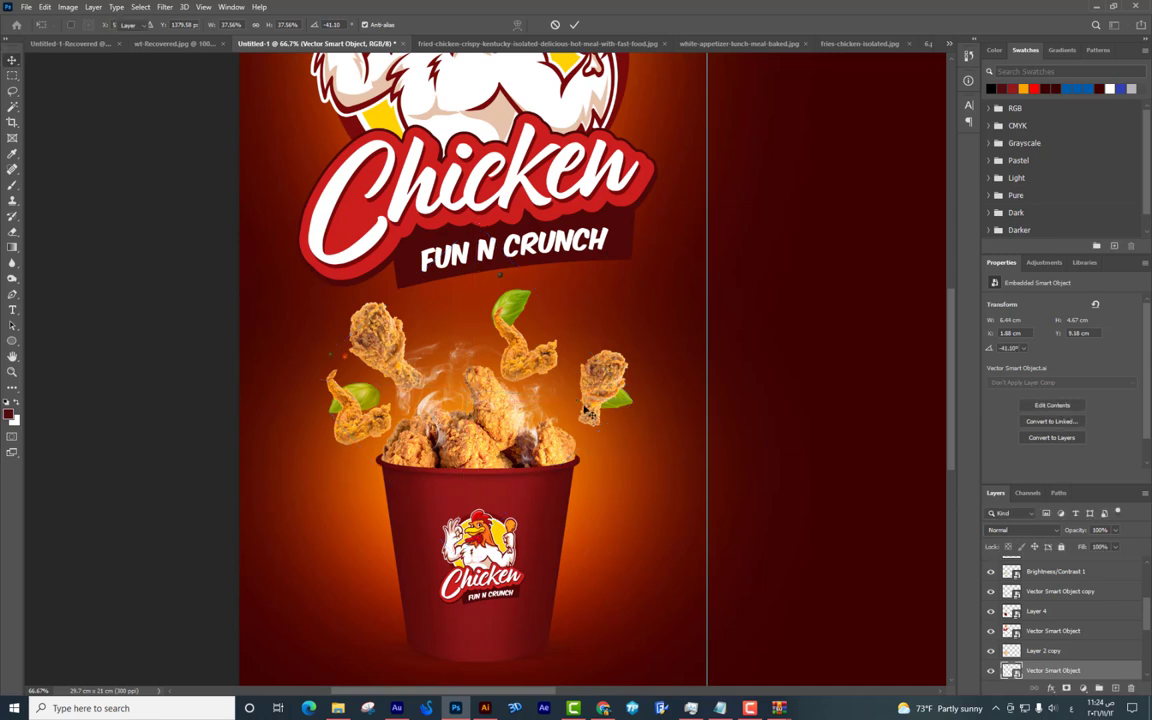
Rasterize the basil layer and cut the left leaf onto its own layer.
{"action": "left_click", "coordinate": [12, 75]}
{"action": "left_click_drag", "start_coordinate": [413, 484], "coordinate": [280, 318]}
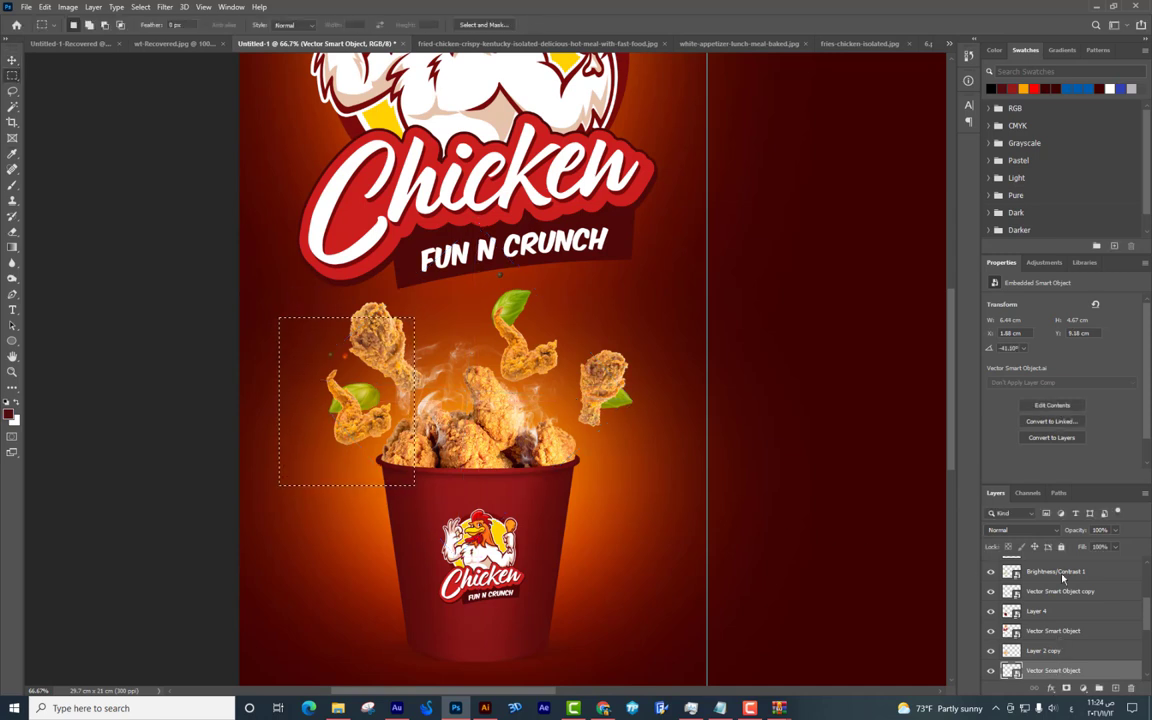
{"action": "right_click", "coordinate": [1053, 671]}
{"action": "left_click", "coordinate": [925, 332]}
{"action": "right_click", "coordinate": [382, 395]}
{"action": "left_click", "coordinate": [430, 481]}
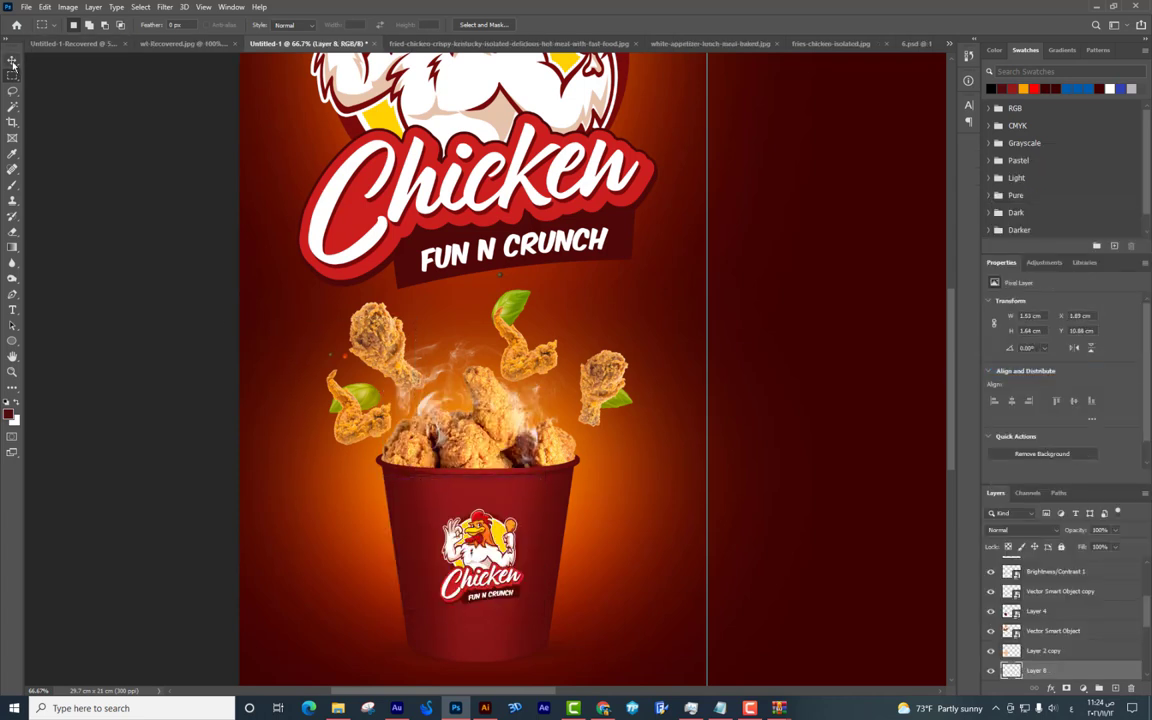
Move the cut leaf beside the left chicken piece and rotate it about 45°.
{"action": "left_click", "coordinate": [12, 62]}
{"action": "left_click_drag", "start_coordinate": [360, 397], "coordinate": [420, 440]}
{"action": "left_click_drag", "start_coordinate": [322, 332], "coordinate": [336, 328]}
{"action": "key", "text": "Return"}
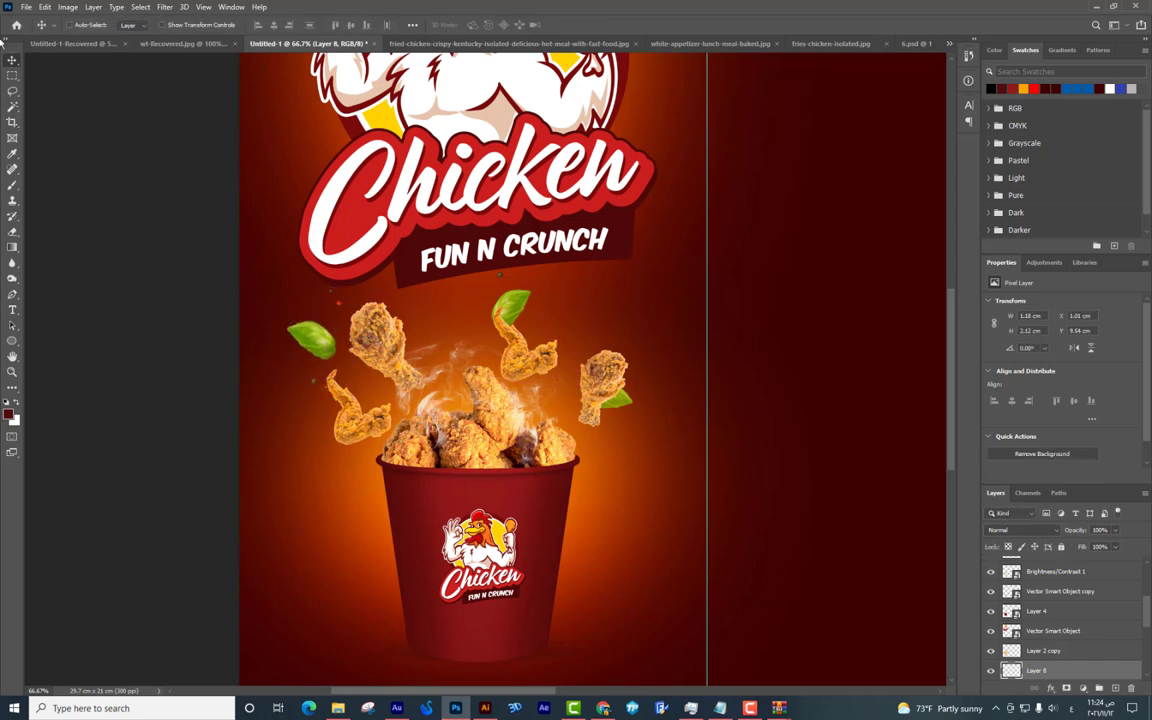
Reposition the remaining basil leaves layer slightly left and down.
{"action": "left_click", "coordinate": [12, 75]}
{"action": "scroll", "coordinate": [1055, 600], "scroll_direction": "down", "scroll_amount": 2}
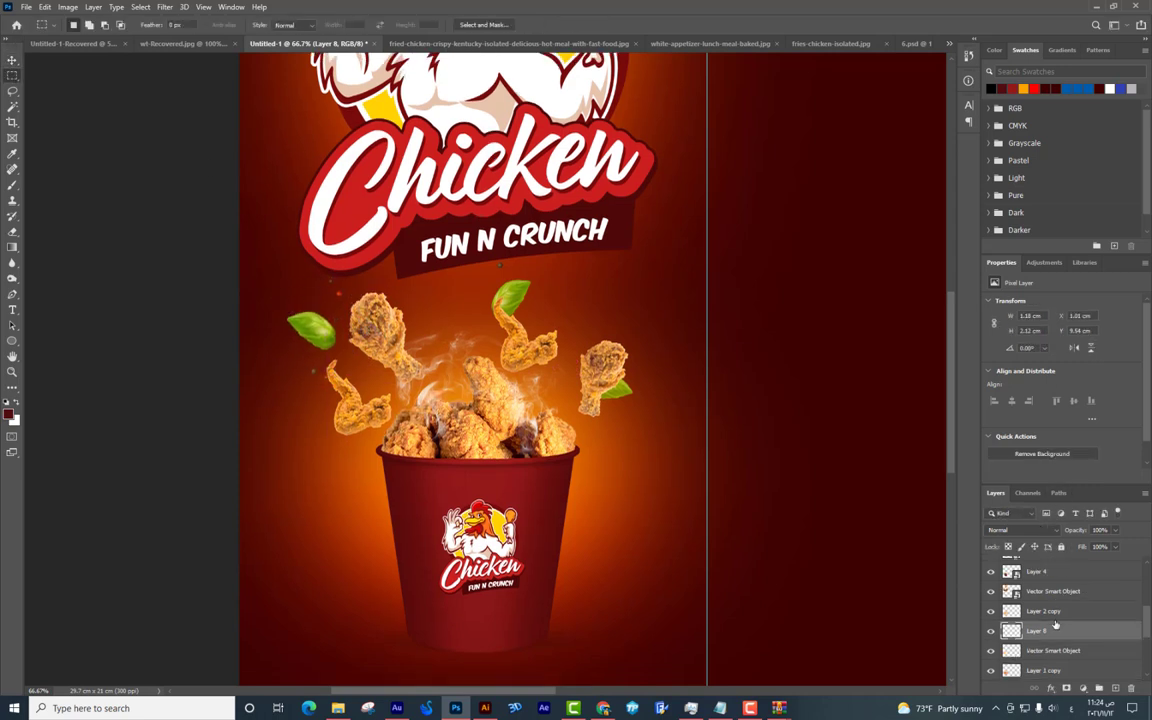
{"action": "left_click", "coordinate": [1046, 649]}
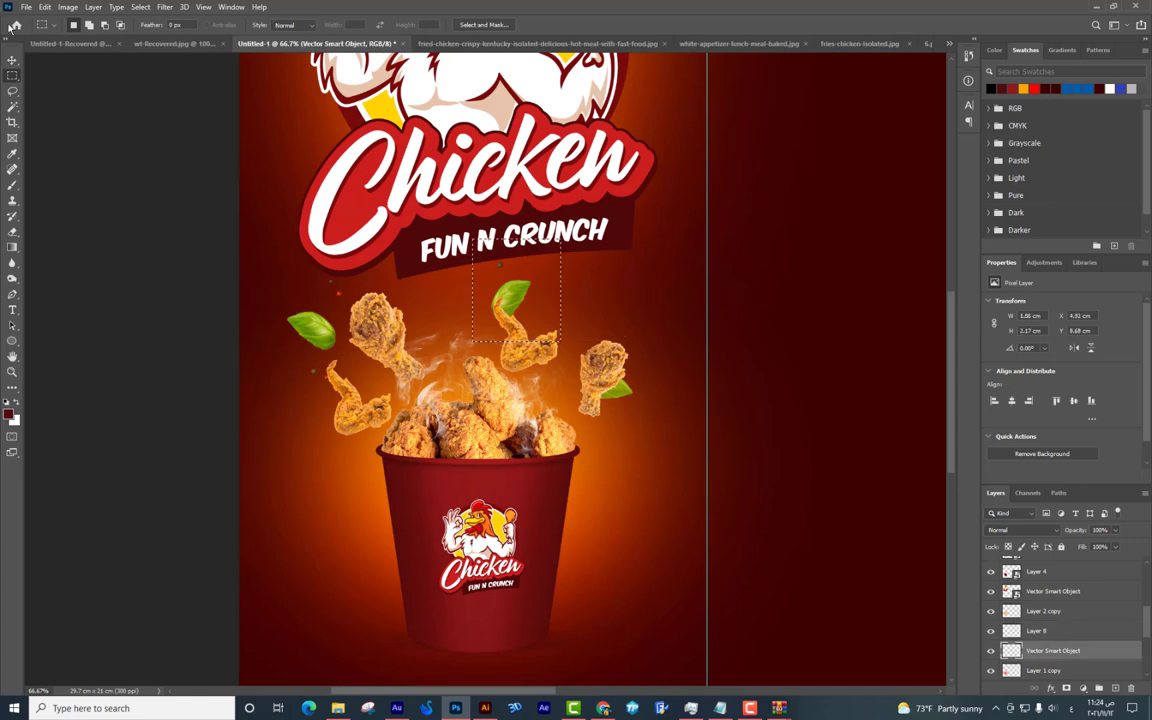
{"action": "left_click", "coordinate": [12, 60]}
{"action": "left_click_drag", "start_coordinate": [480, 268], "coordinate": [421, 291]}
{"action": "left_click_drag", "start_coordinate": [447, 333], "coordinate": [502, 354]}
Select and adjust the right basil leaf, and nudge the chicken leg slightly right.
{"action": "scroll", "coordinate": [618, 379], "scroll_direction": "down", "scroll_amount": 2}
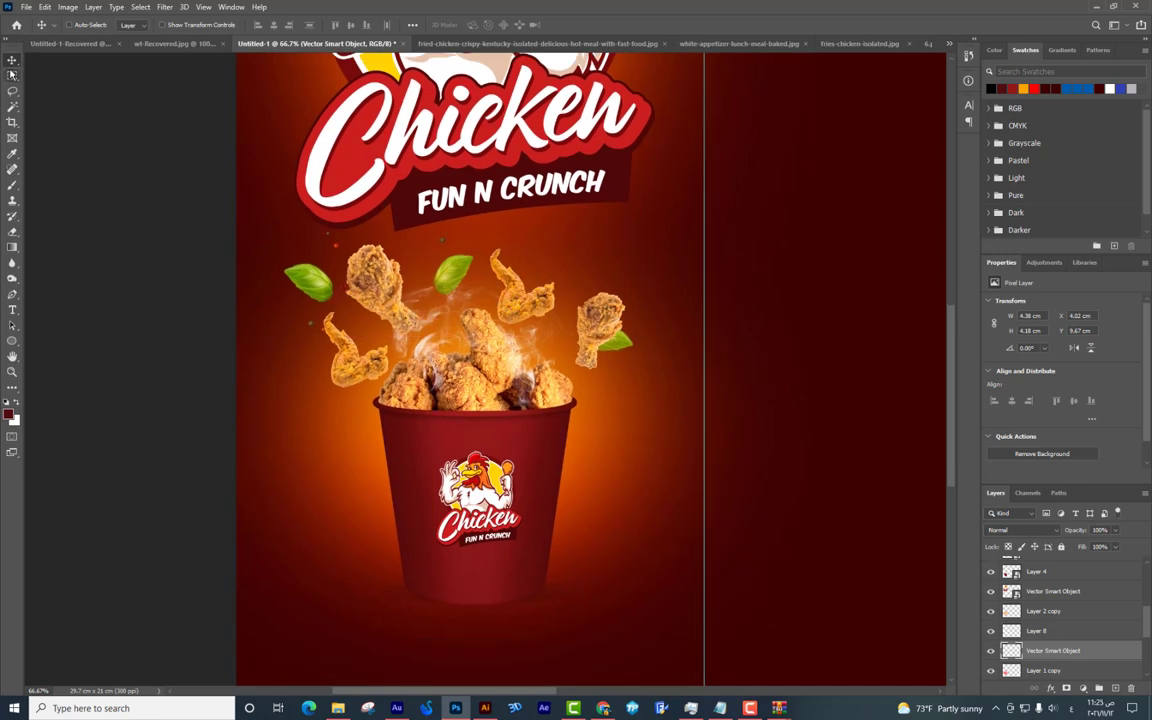
{"action": "left_click", "coordinate": [12, 75]}
{"action": "left_click_drag", "start_coordinate": [645, 405], "coordinate": [572, 224]}
{"action": "key", "text": "ctrl+t"}
{"action": "key", "text": "Return"}
{"action": "left_click_drag", "start_coordinate": [572, 268], "coordinate": [562, 260]}
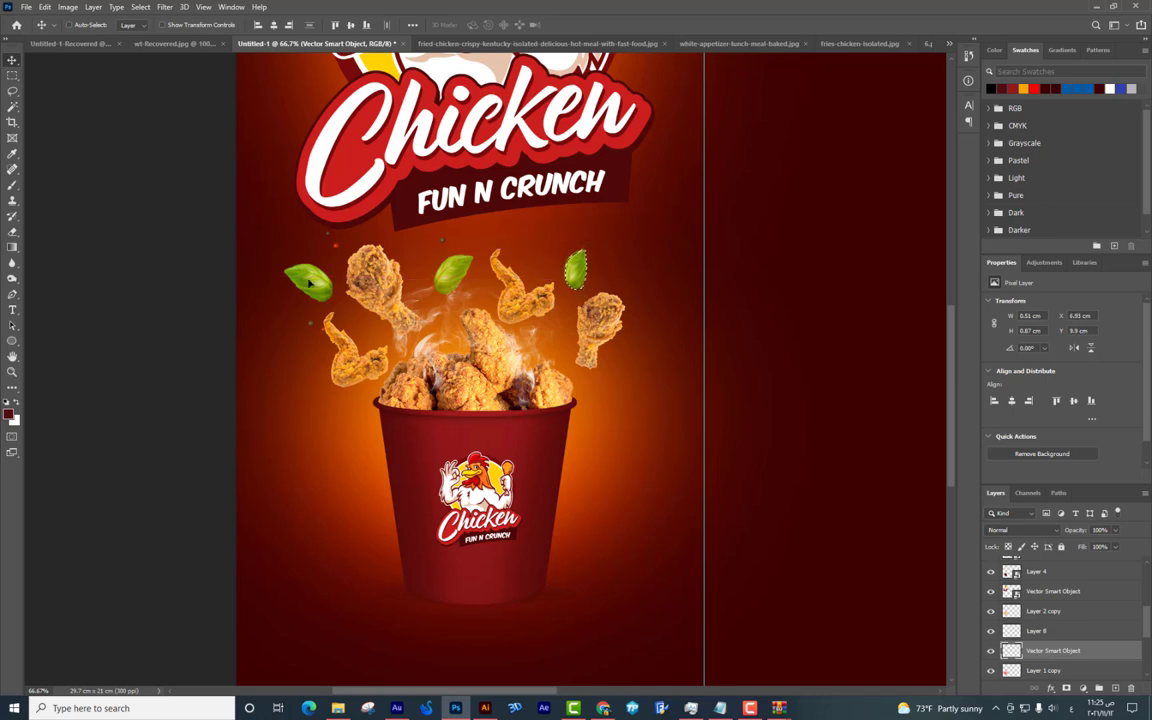
{"action": "left_click_drag", "start_coordinate": [385, 290], "coordinate": [402, 288]}
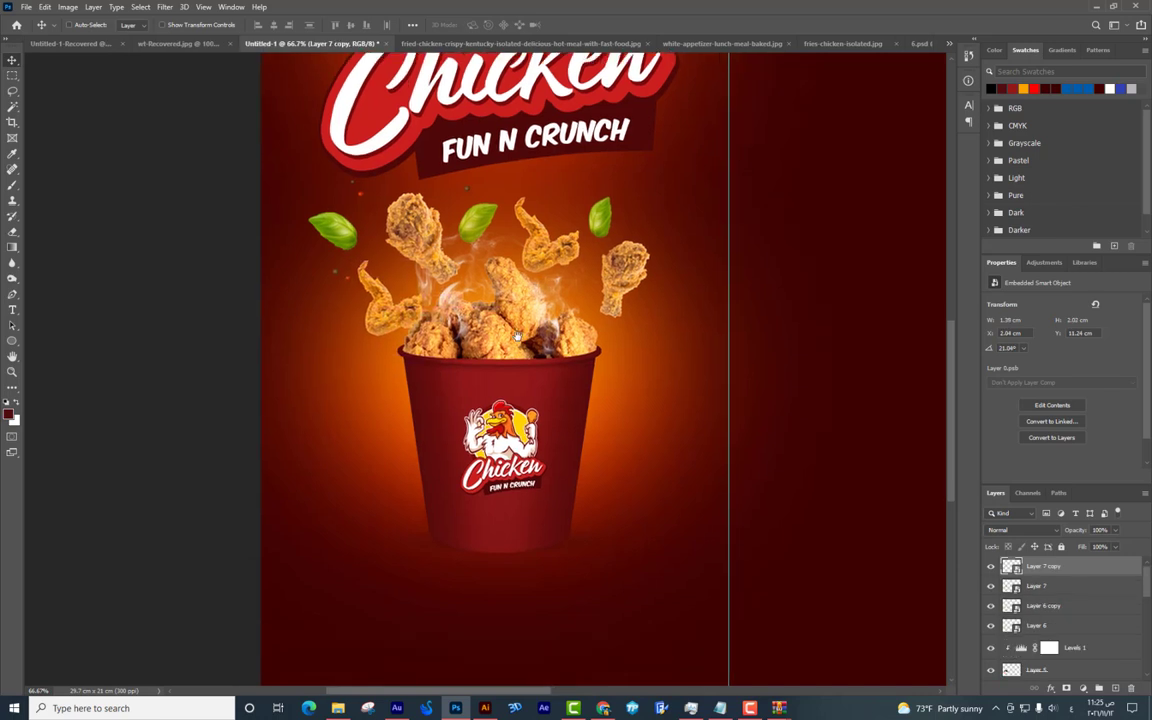
Shrink the chicken piece on Layer 6 slightly.
{"action": "right_click", "coordinate": [367, 280]}
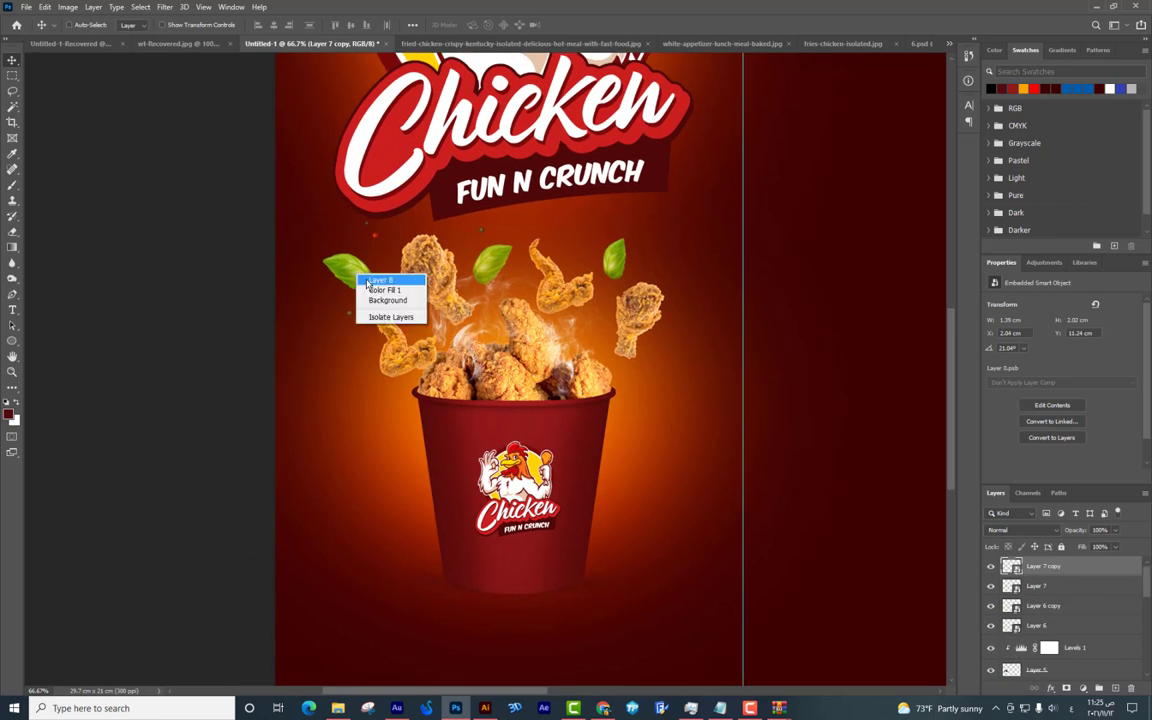
{"action": "left_click", "coordinate": [378, 286]}
{"action": "left_click_drag", "start_coordinate": [515, 311], "coordinate": [485, 361]}
{"action": "right_click", "coordinate": [381, 302]}
{"action": "left_click", "coordinate": [392, 310]}
{"action": "key", "text": "ctrl+t"}
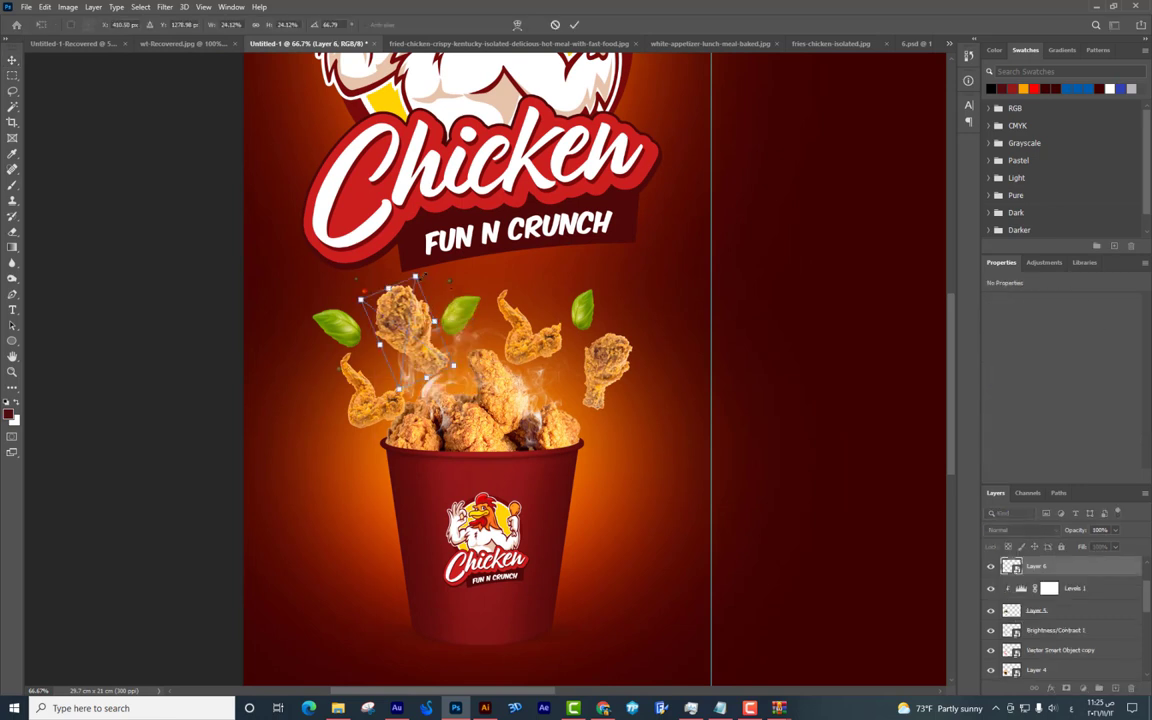
{"action": "left_click_drag", "start_coordinate": [428, 260], "coordinate": [426, 262]}
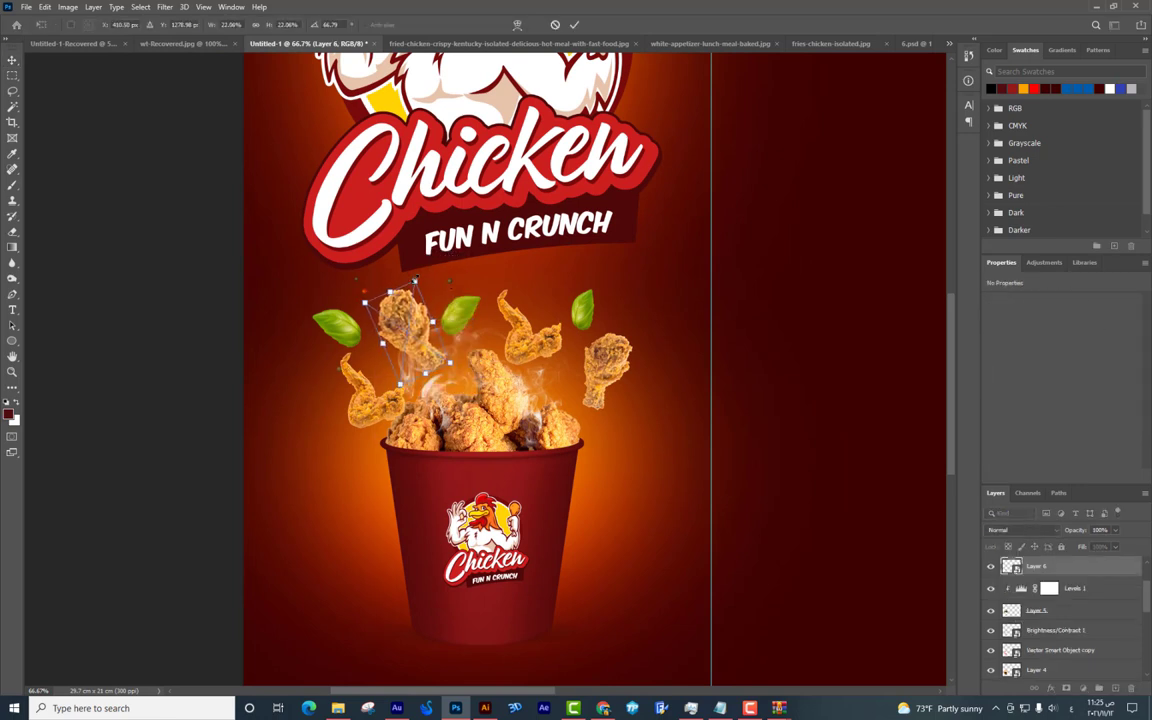
{"action": "key", "text": "Return"}
Duplicate the chicken piece layer and move the copy upward.
{"action": "right_click", "coordinate": [553, 316]}
{"action": "left_click", "coordinate": [580, 320]}
{"action": "key", "text": "ctrl+j"}
{"action": "left_click_drag", "start_coordinate": [618, 333], "coordinate": [622, 305]}
{"action": "scroll", "coordinate": [623, 305], "scroll_direction": "down", "scroll_amount": 2}
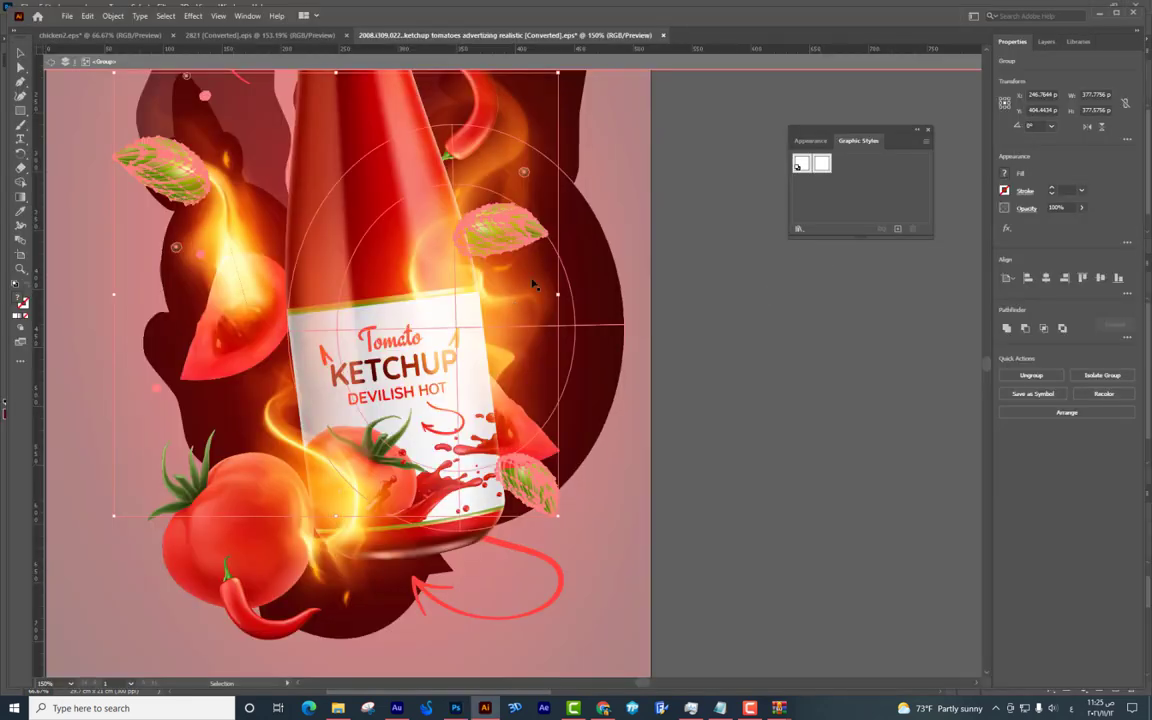
Bring the chili pepper from the Illustrator artwork and rotate it onto the bucket's right rim.
{"action": "left_click", "coordinate": [627, 249]}
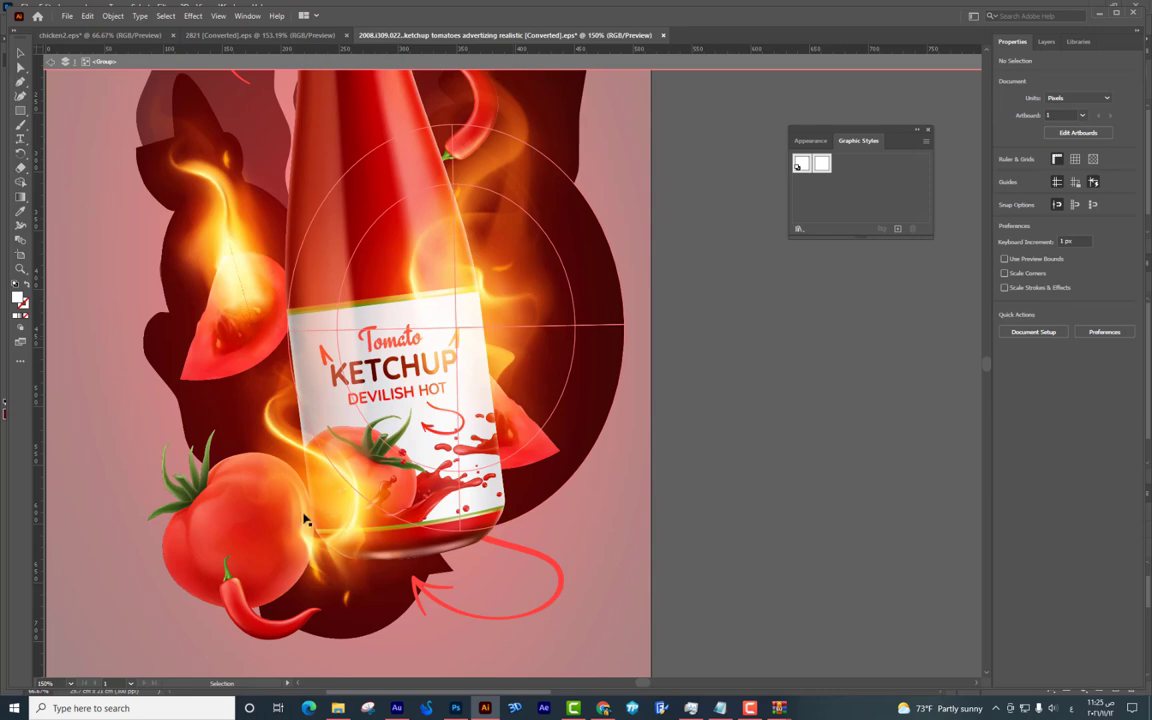
{"action": "left_click", "coordinate": [238, 618]}
{"action": "double_click", "coordinate": [238, 618]}
{"action": "left_click_drag", "start_coordinate": [265, 612], "coordinate": [445, 645]}
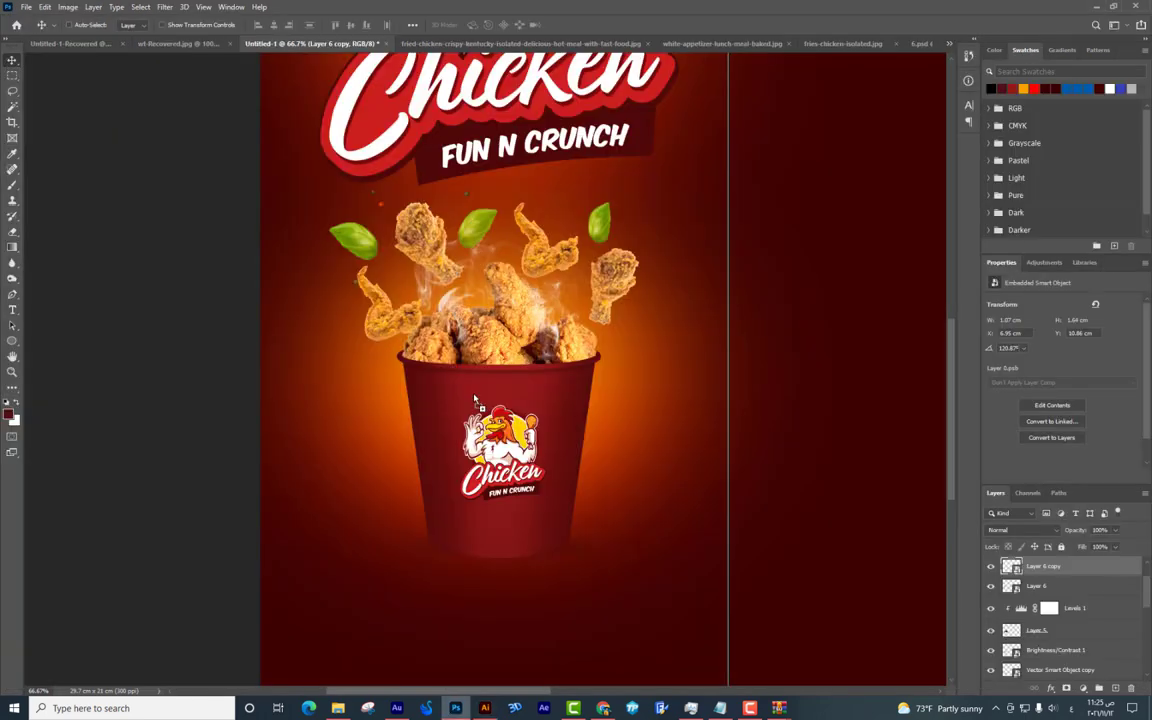
{"action": "key", "text": "ctrl+v"}
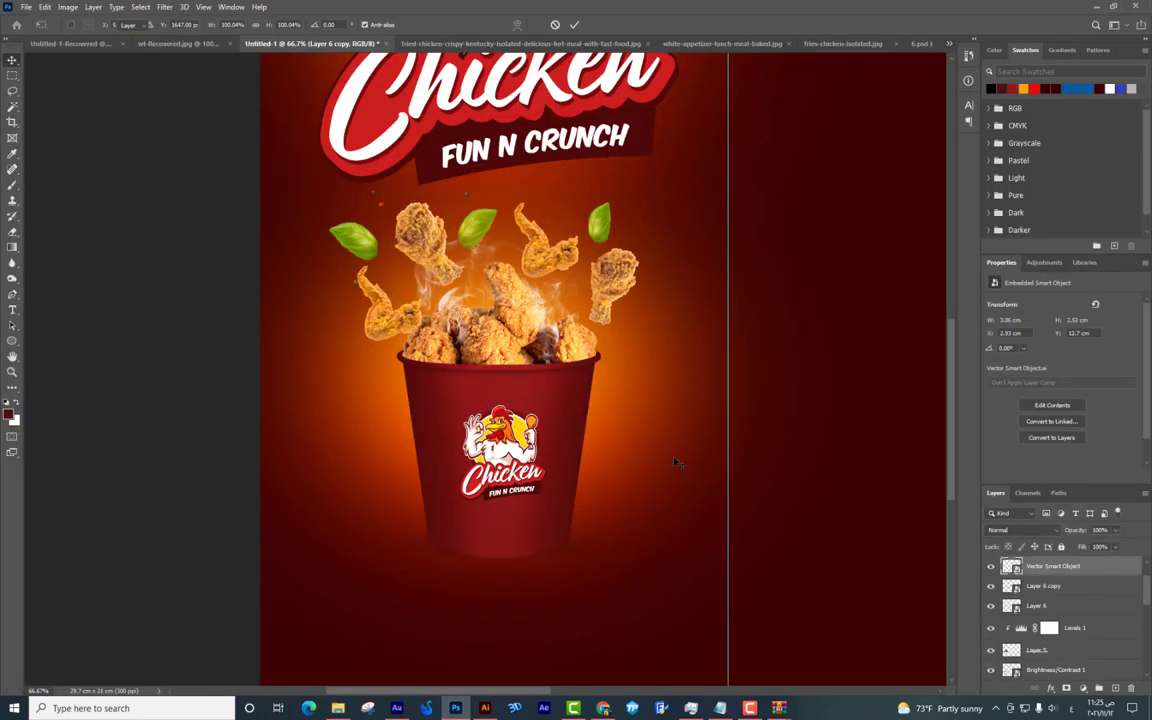
{"action": "left_click_drag", "start_coordinate": [431, 354], "coordinate": [622, 432]}
{"action": "key", "text": "ctrl+t"}
{"action": "left_click_drag", "start_coordinate": [662, 474], "coordinate": [638, 347]}
{"action": "key", "text": "Return"}
{"action": "left_click_drag", "start_coordinate": [643, 403], "coordinate": [648, 479]}
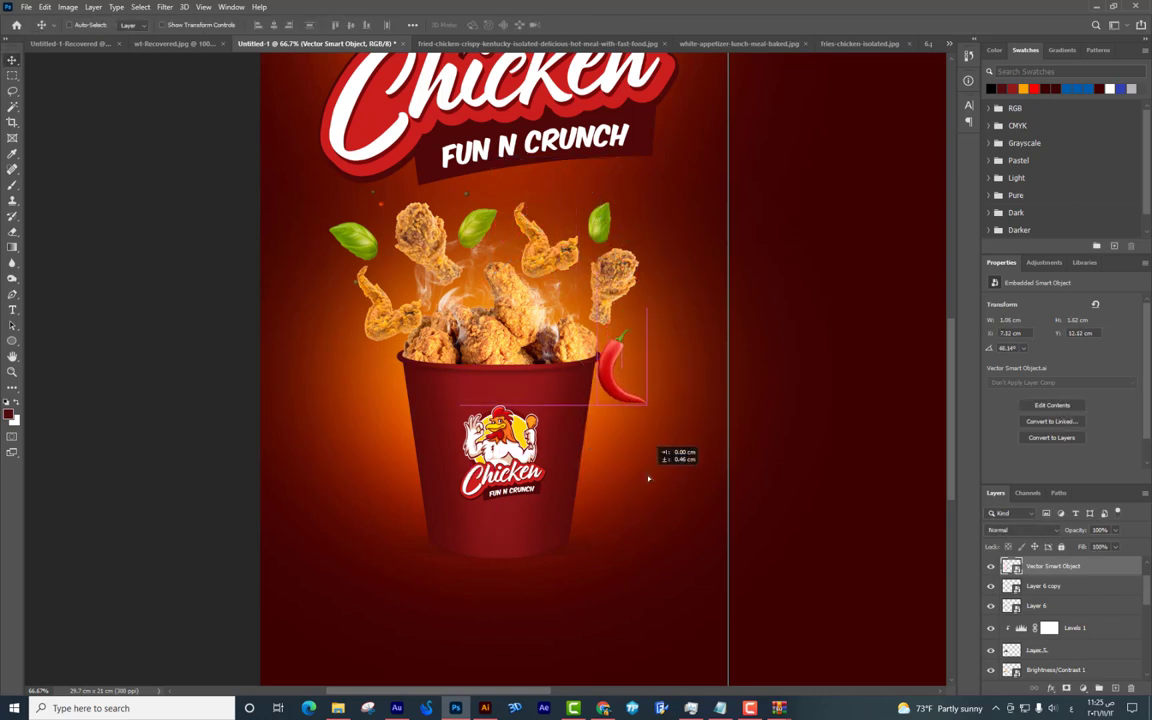
Paste the tomato slice from Illustrator and shrink it down onto the bucket.
{"action": "key", "text": "alt+Tab"}
{"action": "left_click_drag", "start_coordinate": [460, 370], "coordinate": [463, 610]}
{"action": "left_click", "coordinate": [456, 710]}
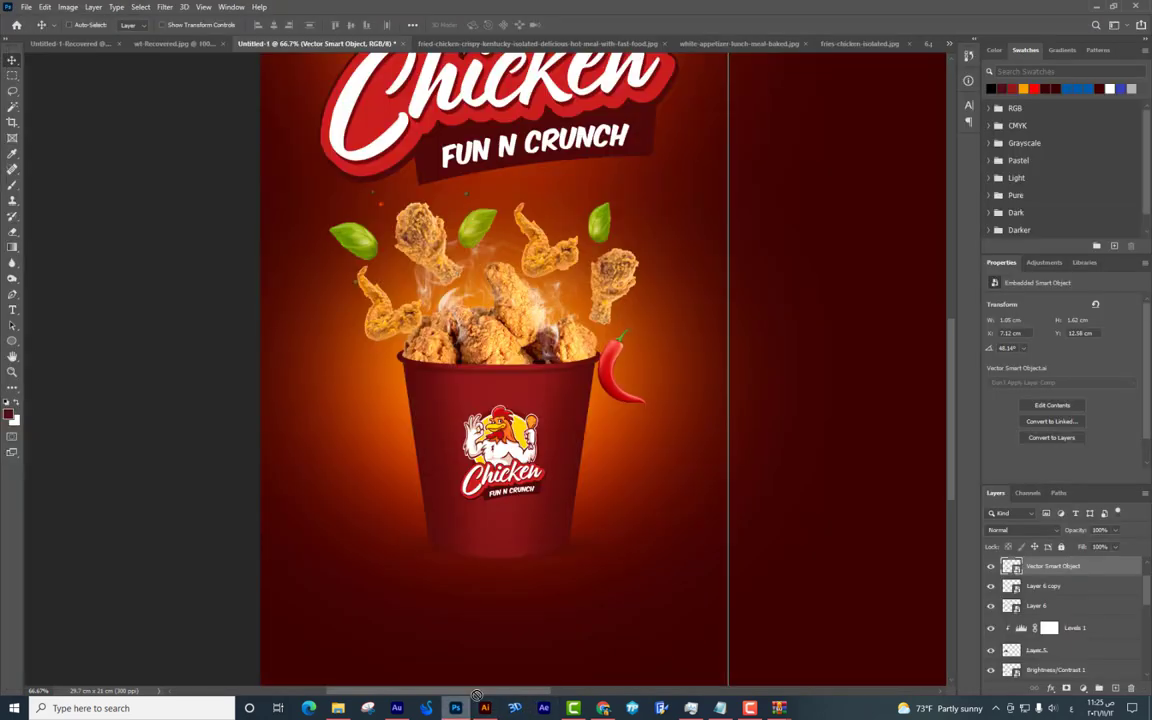
{"action": "key", "text": "ctrl+v"}
{"action": "key", "text": "Return"}
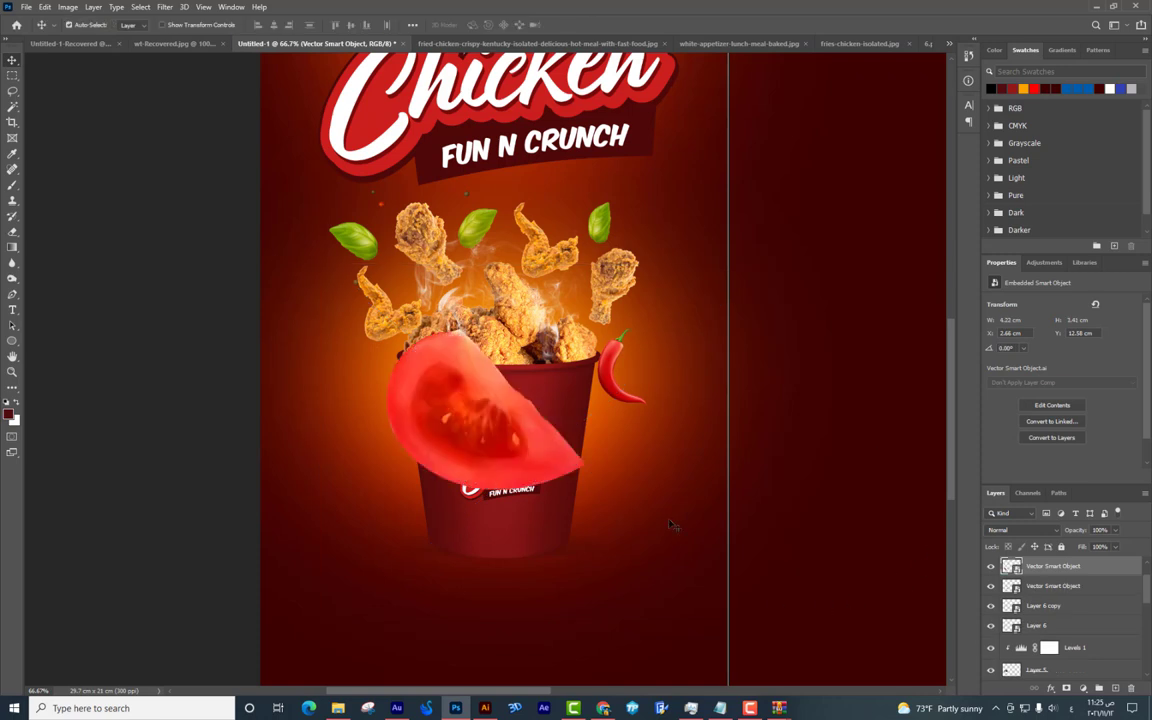
{"action": "key", "text": "ctrl+t"}
{"action": "left_click_drag", "start_coordinate": [782, 618], "coordinate": [425, 418]}
{"action": "key", "text": "Return"}
At 100% zoom, fine-tune the chili pepper's position and raise the tomato slice slightly.
{"action": "scroll", "coordinate": [425, 418], "scroll_direction": "up", "scroll_amount": 2}
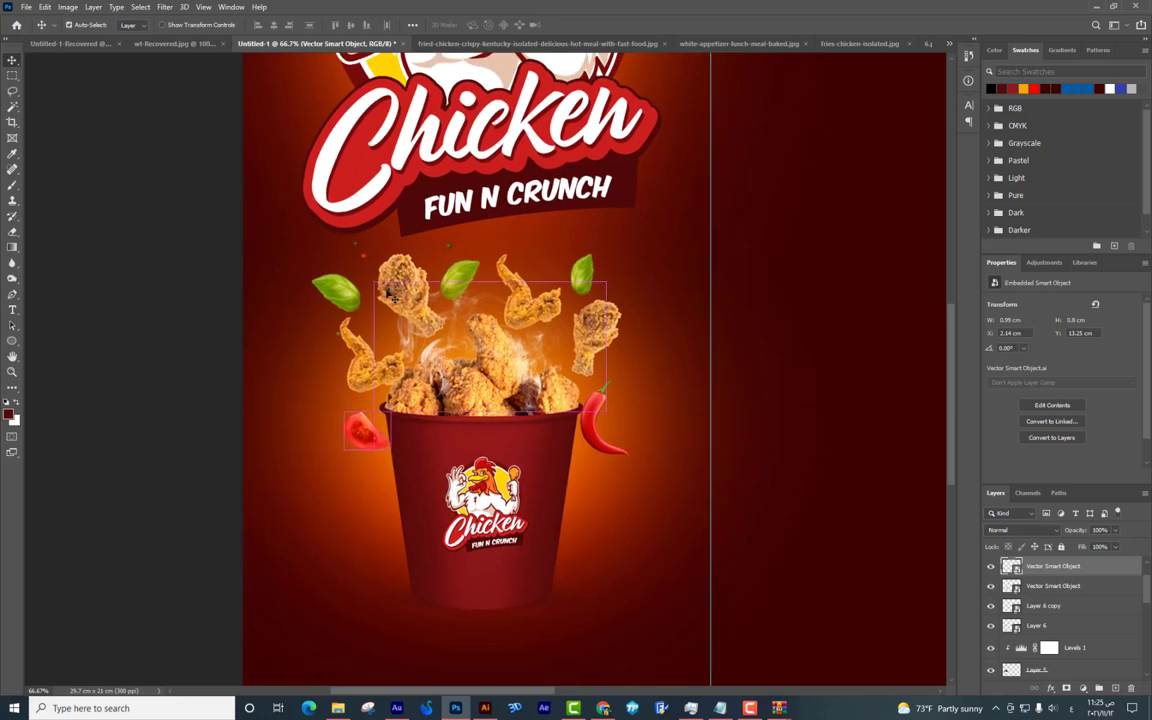
{"action": "key", "text": "ctrl+plus"}
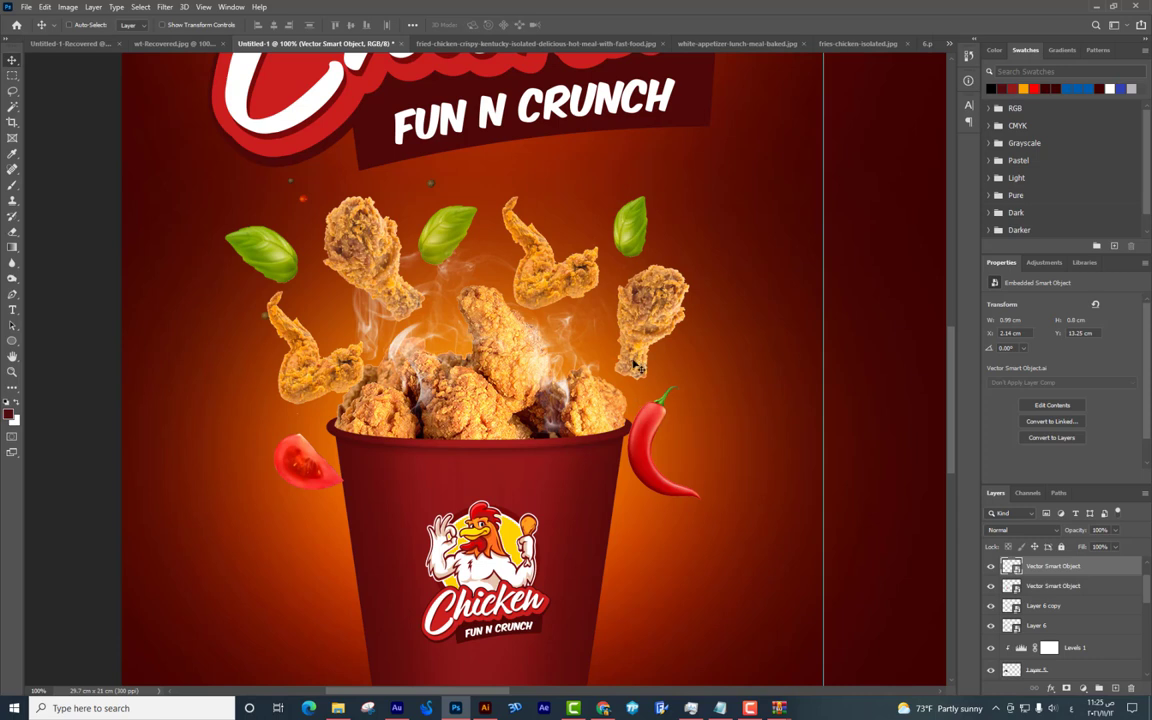
{"action": "right_click", "coordinate": [660, 421]}
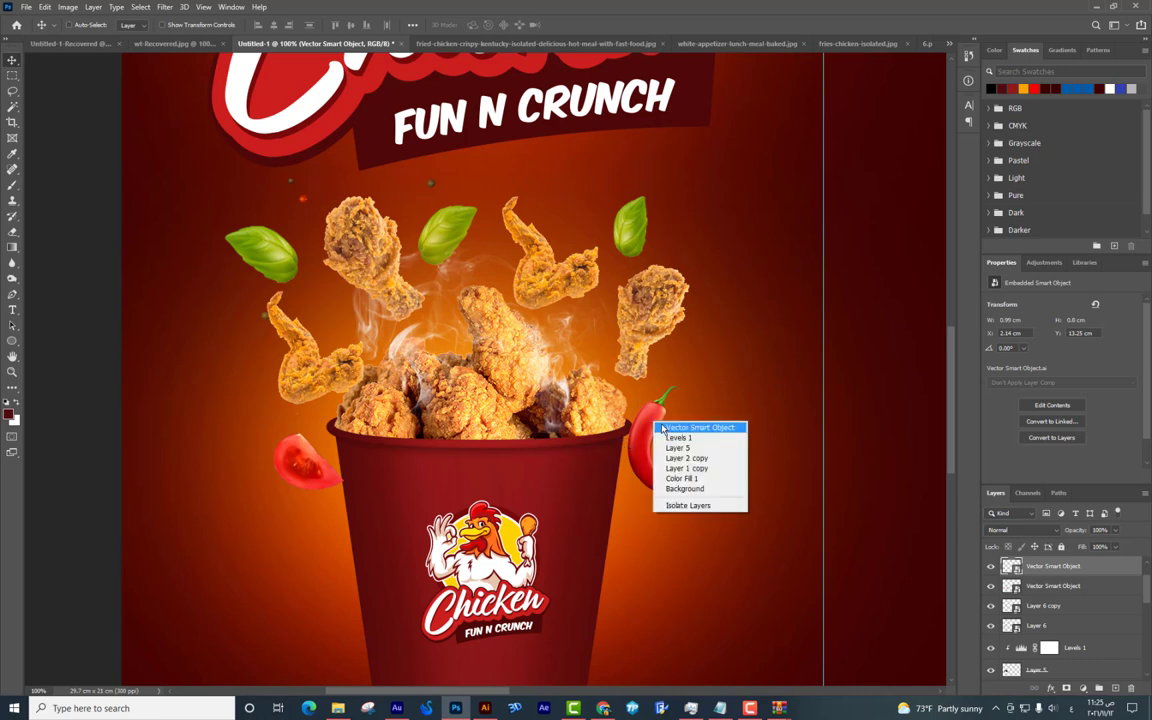
{"action": "left_click", "coordinate": [690, 441]}
{"action": "left_click_drag", "start_coordinate": [661, 416], "coordinate": [645, 468]}
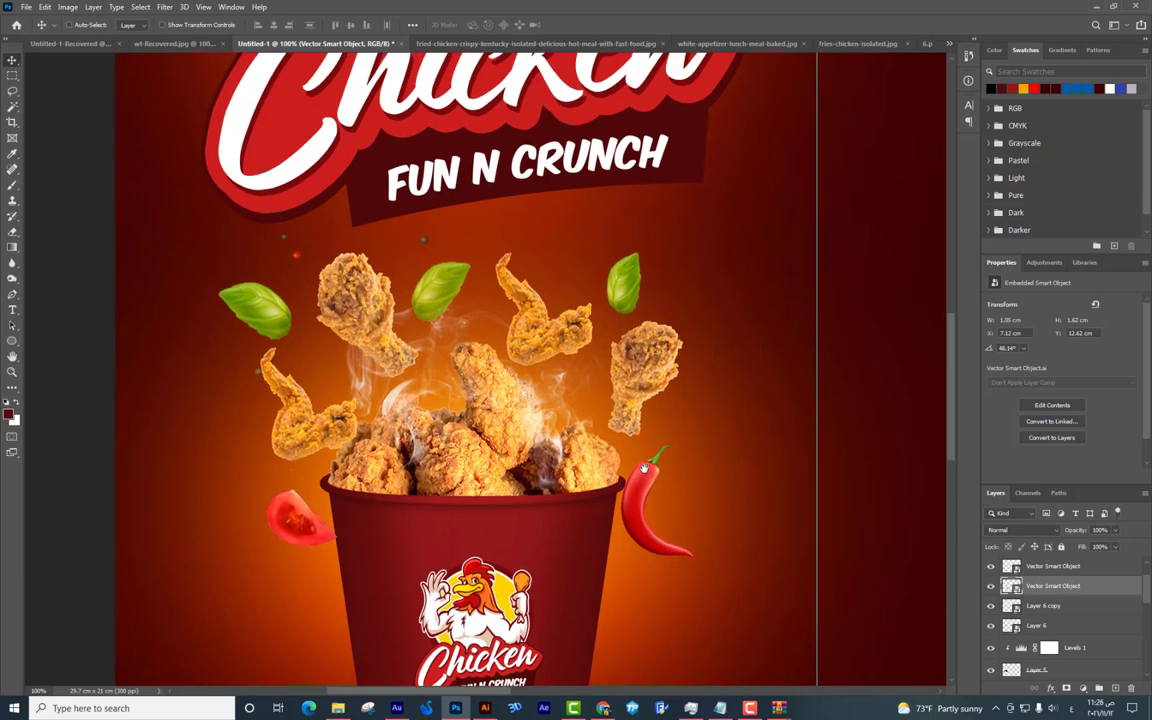
{"action": "left_click_drag", "start_coordinate": [639, 464], "coordinate": [647, 408]}
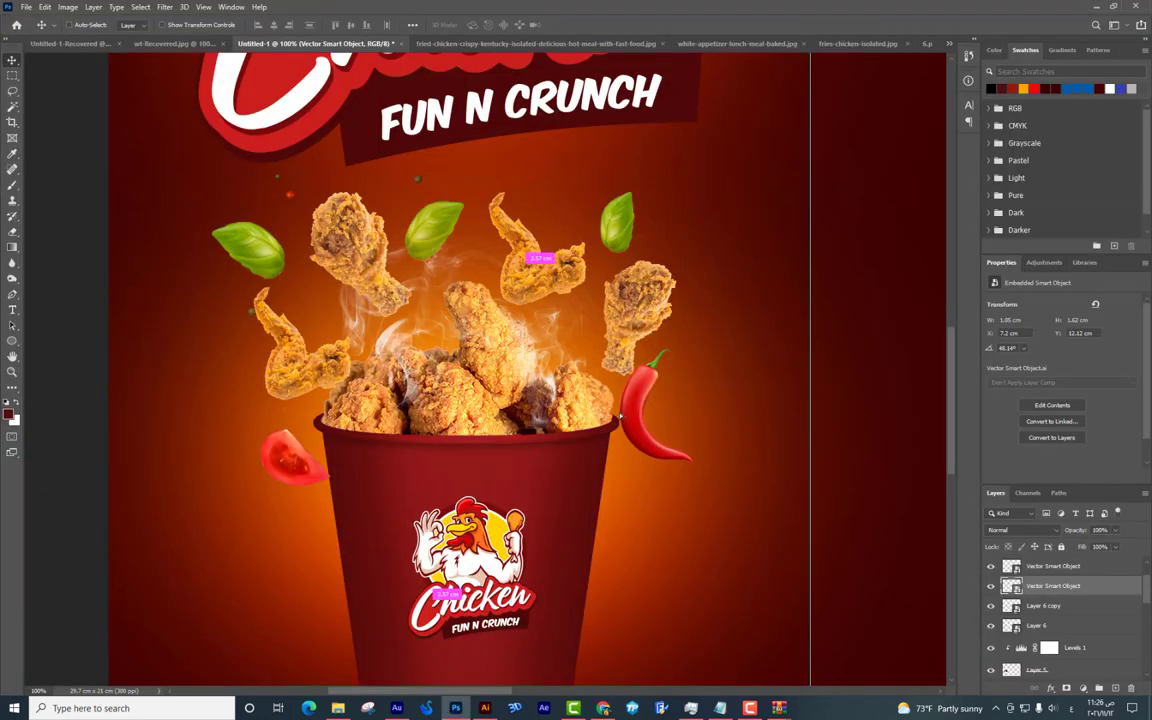
{"action": "left_click_drag", "start_coordinate": [621, 415], "coordinate": [612, 409]}
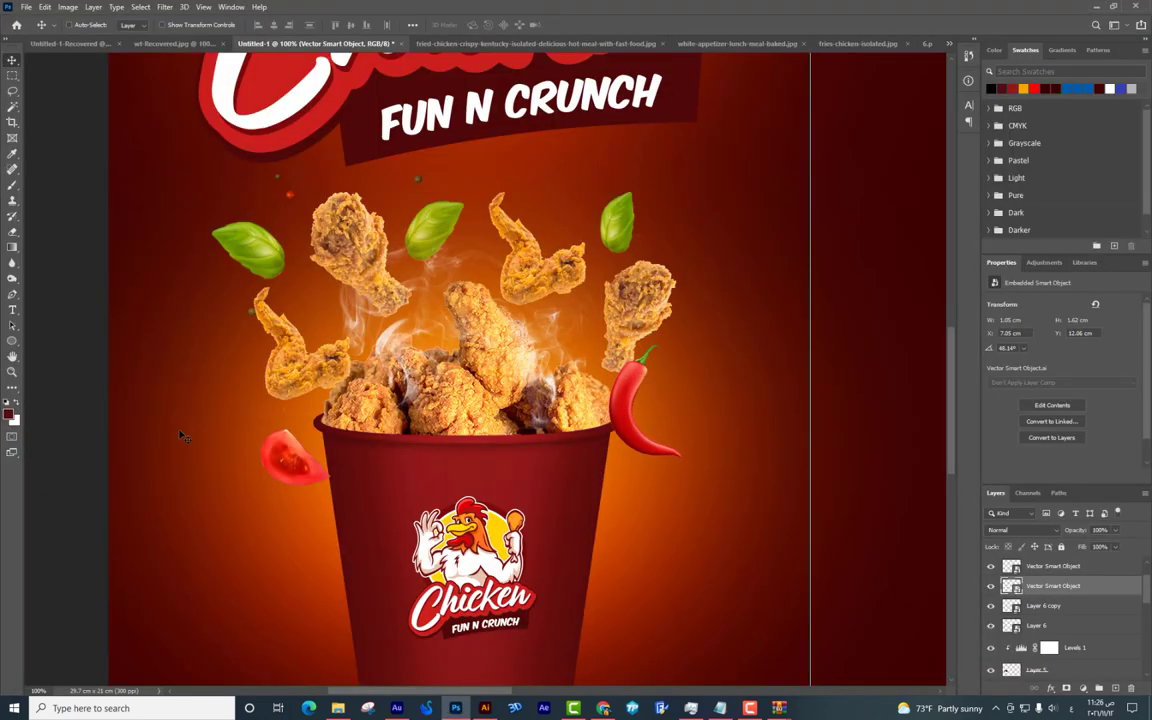
{"action": "left_click_drag", "start_coordinate": [272, 470], "coordinate": [272, 455]}
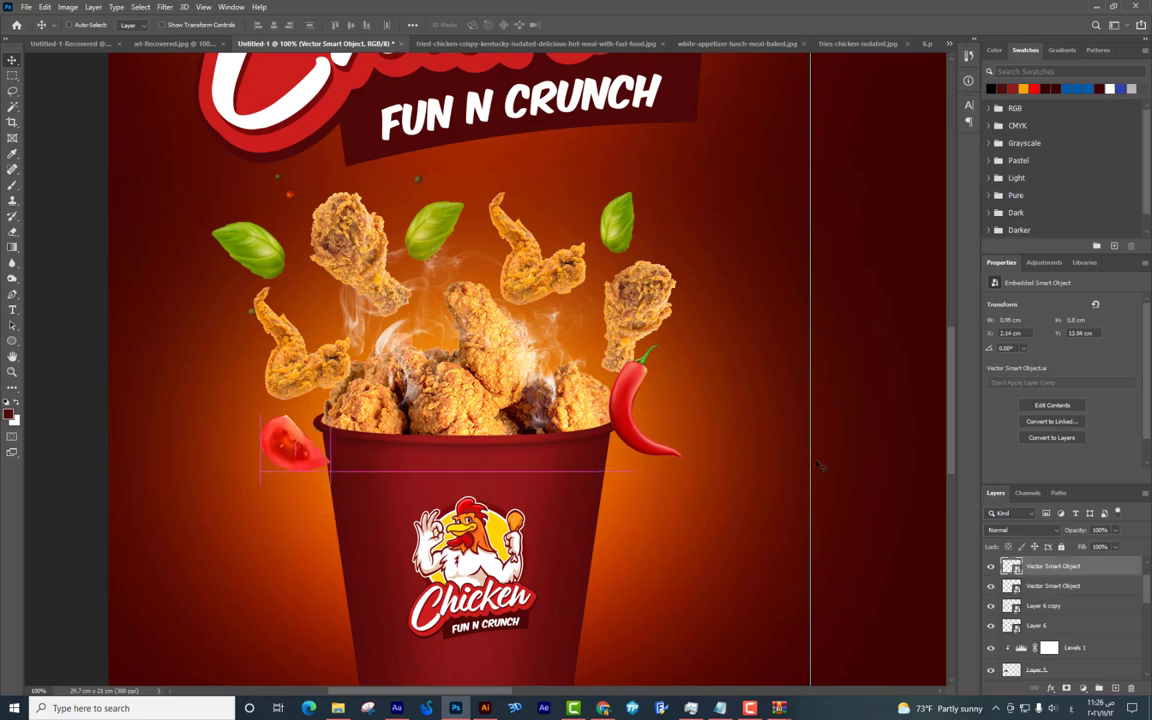
{"action": "left_click", "coordinate": [645, 385], "text": "shift"}
At 50% zoom, reposition the left and right flying chicken pieces.
{"action": "scroll", "coordinate": [652, 360], "scroll_direction": "down", "scroll_amount": 4}
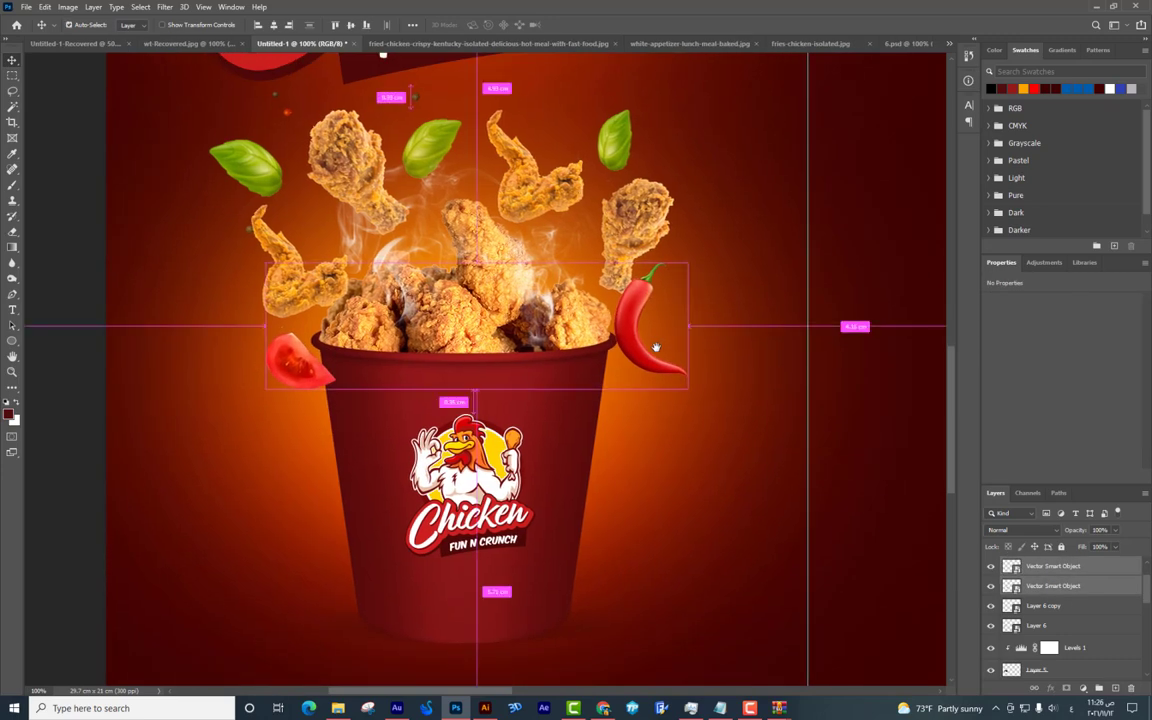
{"action": "key", "text": "ctrl+minus"}
{"action": "key", "text": "ctrl+minus"}
{"action": "key", "text": "ctrl+minus"}
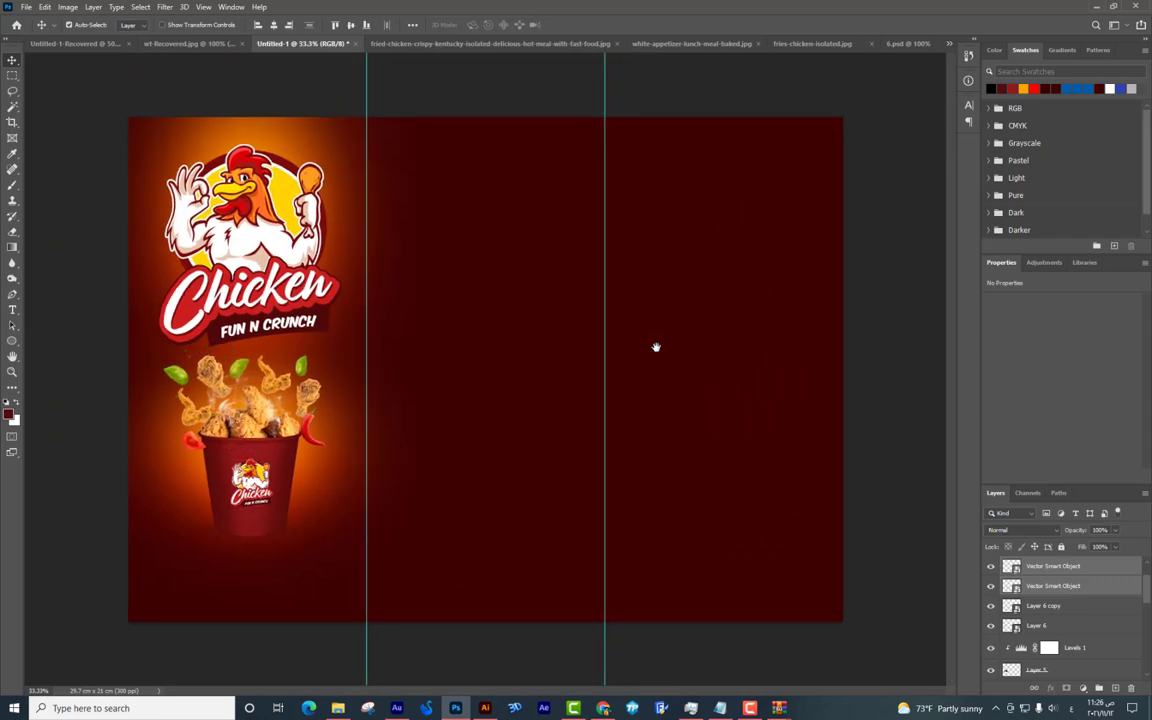
{"action": "key", "text": "ctrl+plus"}
{"action": "scroll", "coordinate": [656, 340], "scroll_direction": "left", "scroll_amount": 3}
{"action": "scroll", "coordinate": [568, 326], "scroll_direction": "down", "scroll_amount": 1}
{"action": "scroll", "coordinate": [568, 326], "scroll_direction": "left", "scroll_amount": 1}
{"action": "left_click", "coordinate": [352, 342]}
{"action": "left_click_drag", "start_coordinate": [352, 342], "coordinate": [364, 342]}
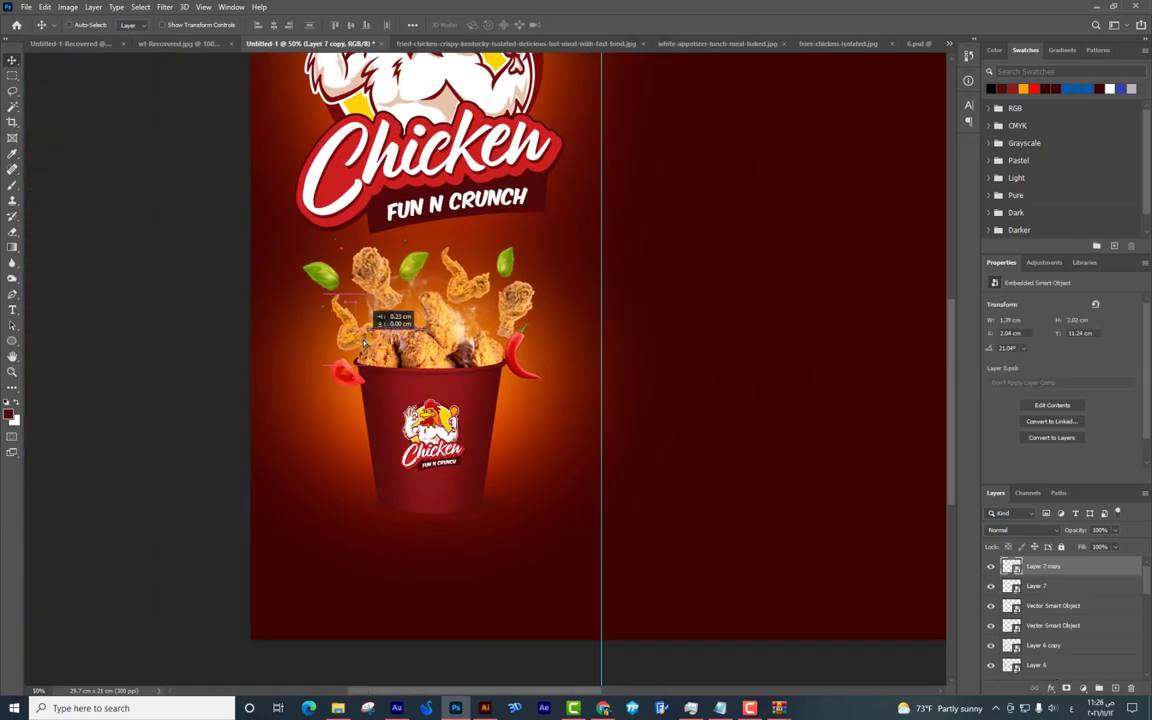
{"action": "left_click_drag", "start_coordinate": [522, 298], "coordinate": [525, 301]}
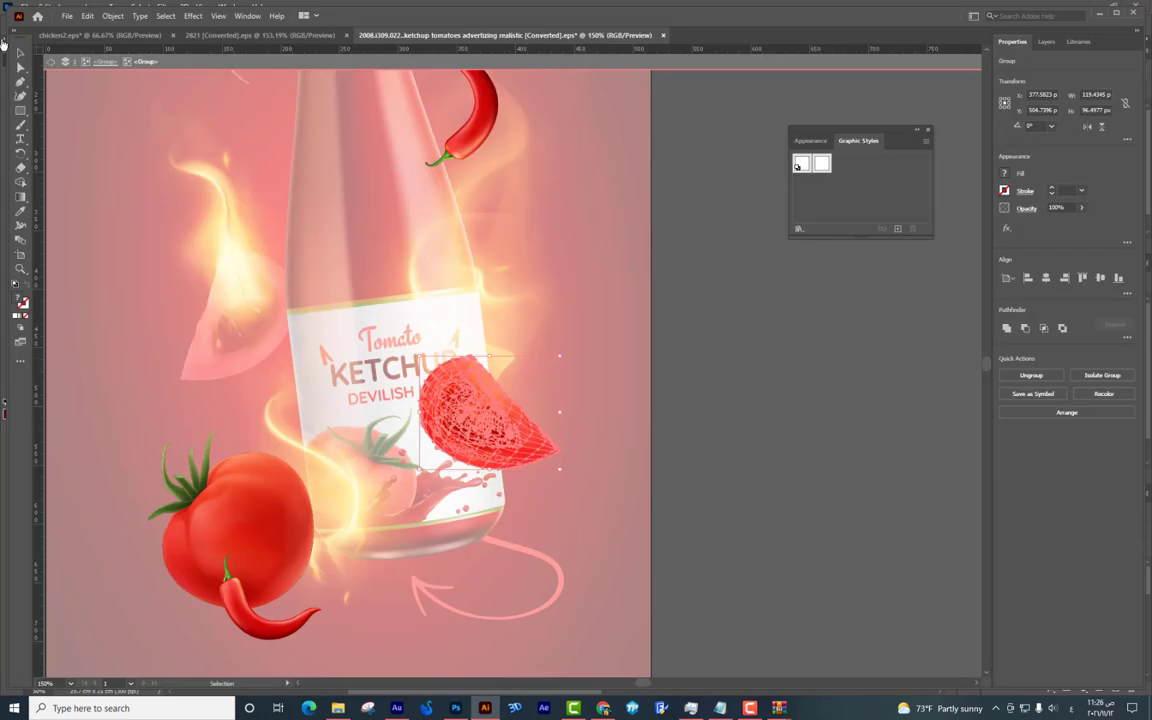
In Illustrator, leave the tomato group and pull a flame piece out of the artwork.
{"action": "left_click", "coordinate": [245, 236]}
{"action": "double_click", "coordinate": [233, 221]}
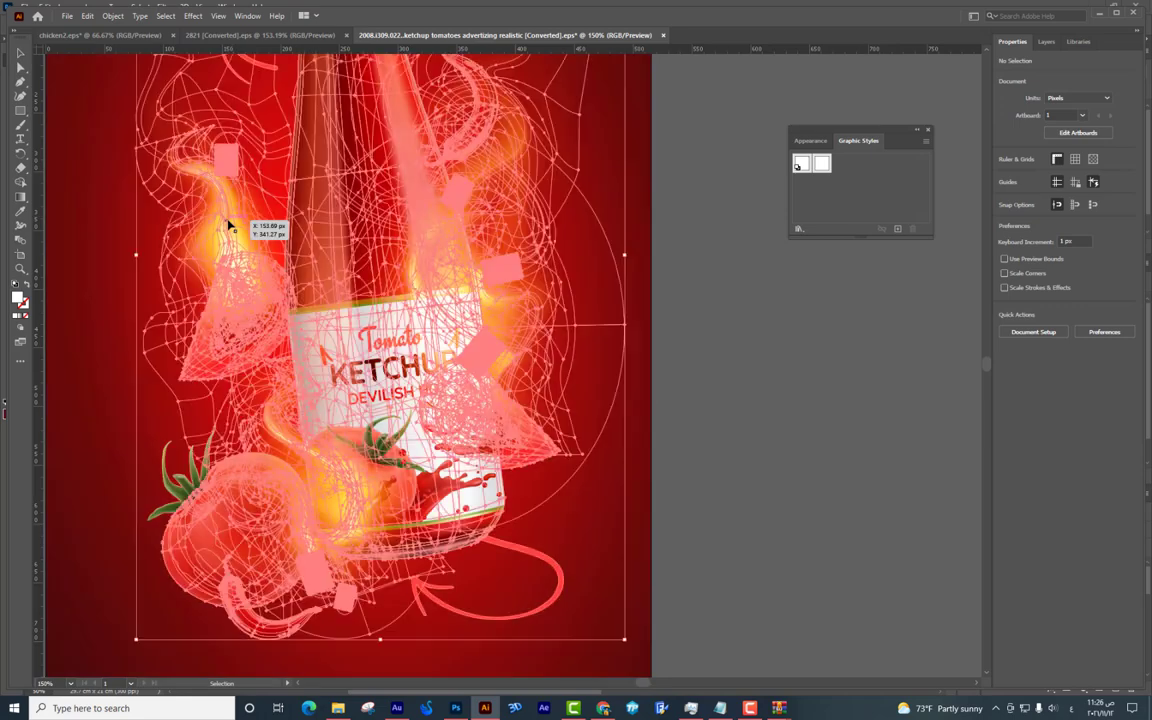
{"action": "double_click", "coordinate": [238, 215]}
{"action": "left_click_drag", "start_coordinate": [238, 215], "coordinate": [385, 638]}
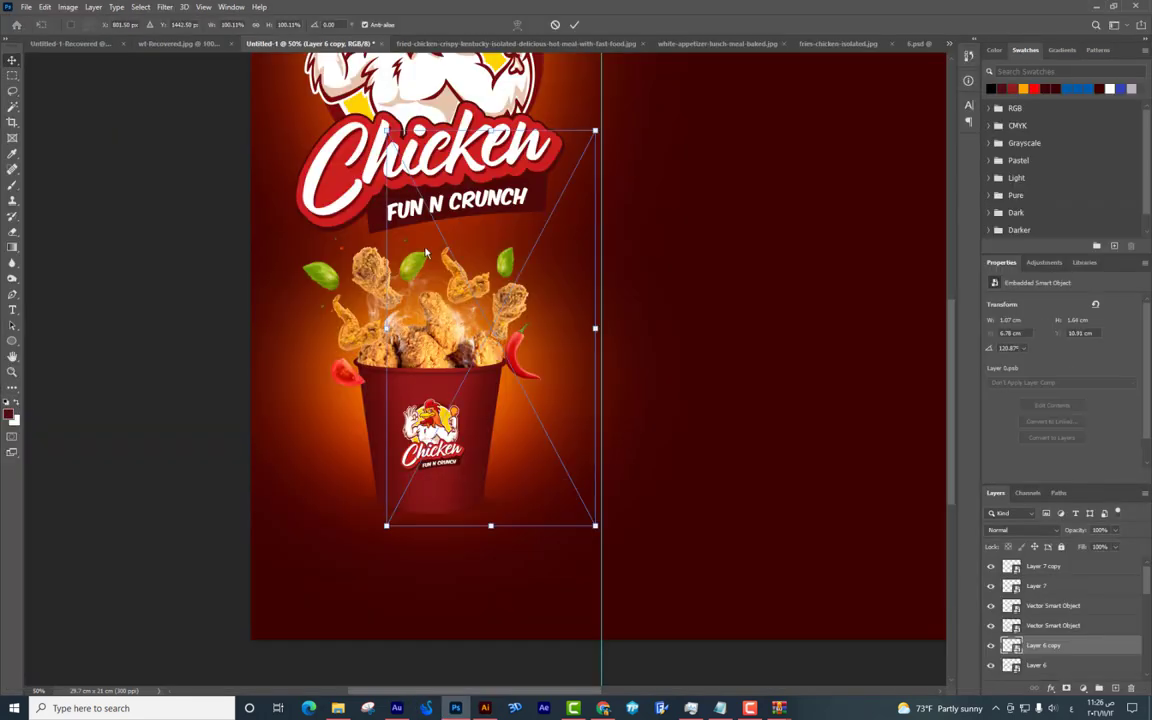
Paste the flame and place it below the bucket layer, left of the bucket.
{"action": "key", "text": "Return"}
{"action": "scroll", "coordinate": [1093, 656], "scroll_direction": "down", "scroll_amount": 5}
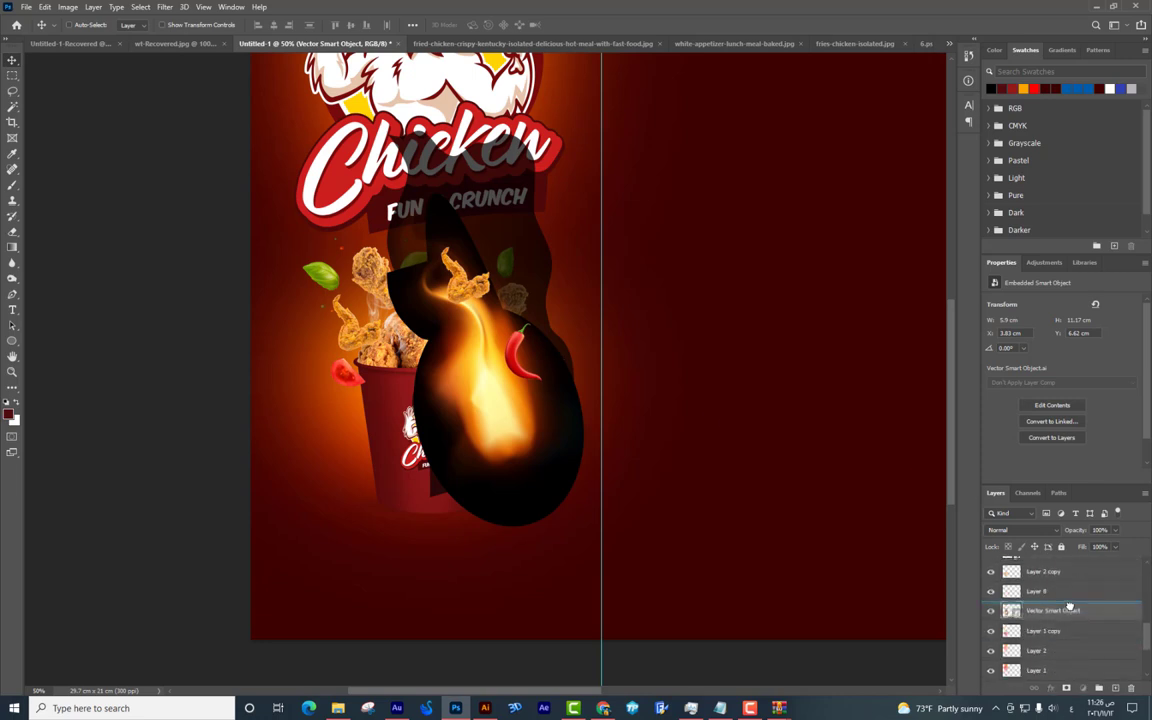
{"action": "key", "text": "ctrl+bracketleft"}
{"action": "key", "text": "ctrl+bracketleft"}
{"action": "key", "text": "ctrl+bracketleft"}
{"action": "key", "text": "ctrl+bracketleft"}
{"action": "key", "text": "ctrl+bracketleft"}
{"action": "left_click_drag", "start_coordinate": [506, 368], "coordinate": [461, 393]}
Set the flame to Screen blend mode and shrink it behind the bucket.
{"action": "left_click", "coordinate": [1025, 530]}
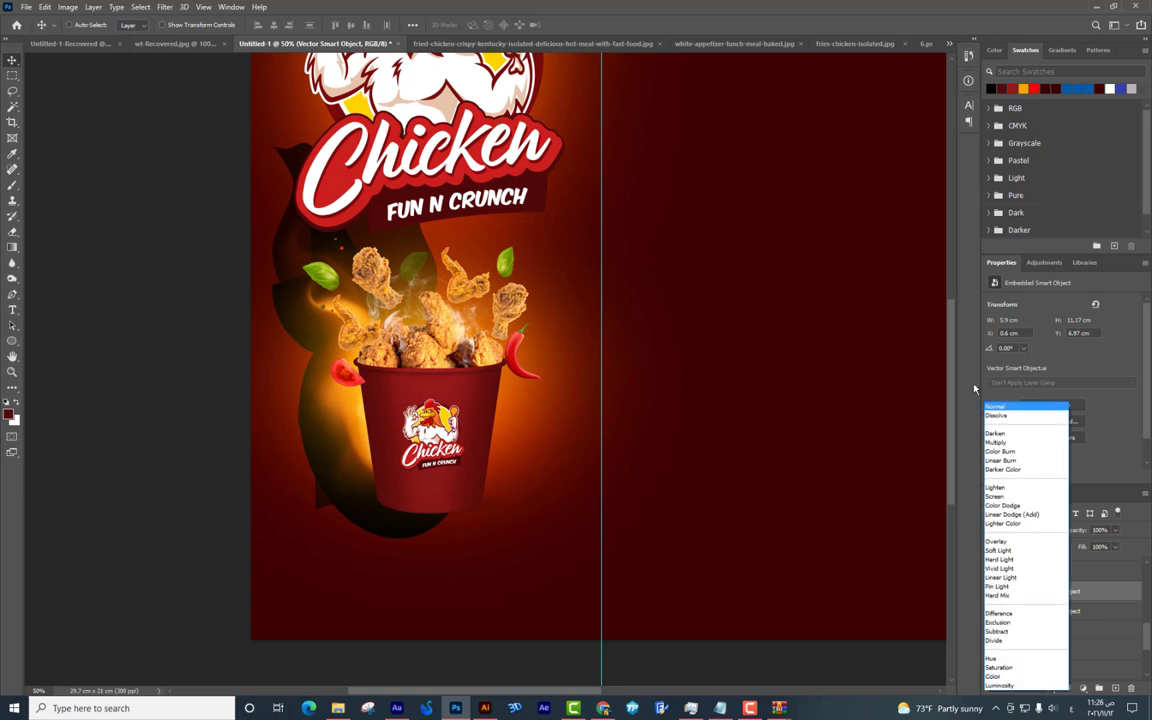
{"action": "left_click", "coordinate": [1020, 491]}
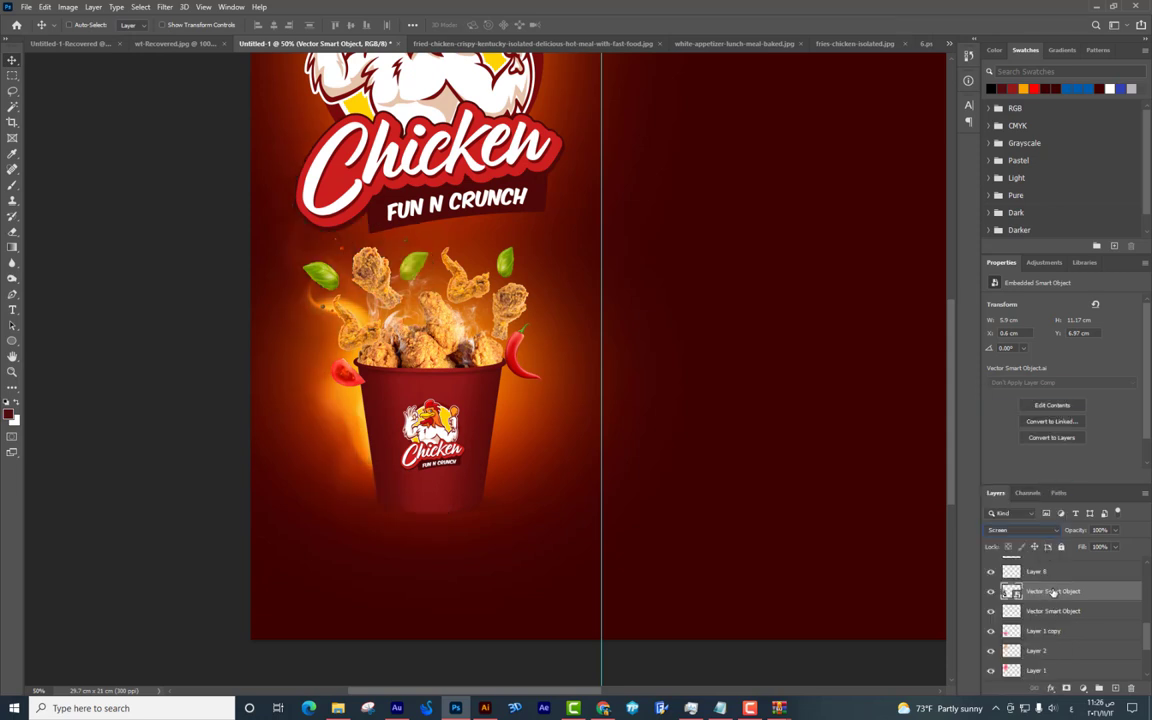
{"action": "key", "text": "ctrl+bracketright"}
{"action": "key", "text": "ctrl+bracketright"}
{"action": "key", "text": "ctrl+t"}
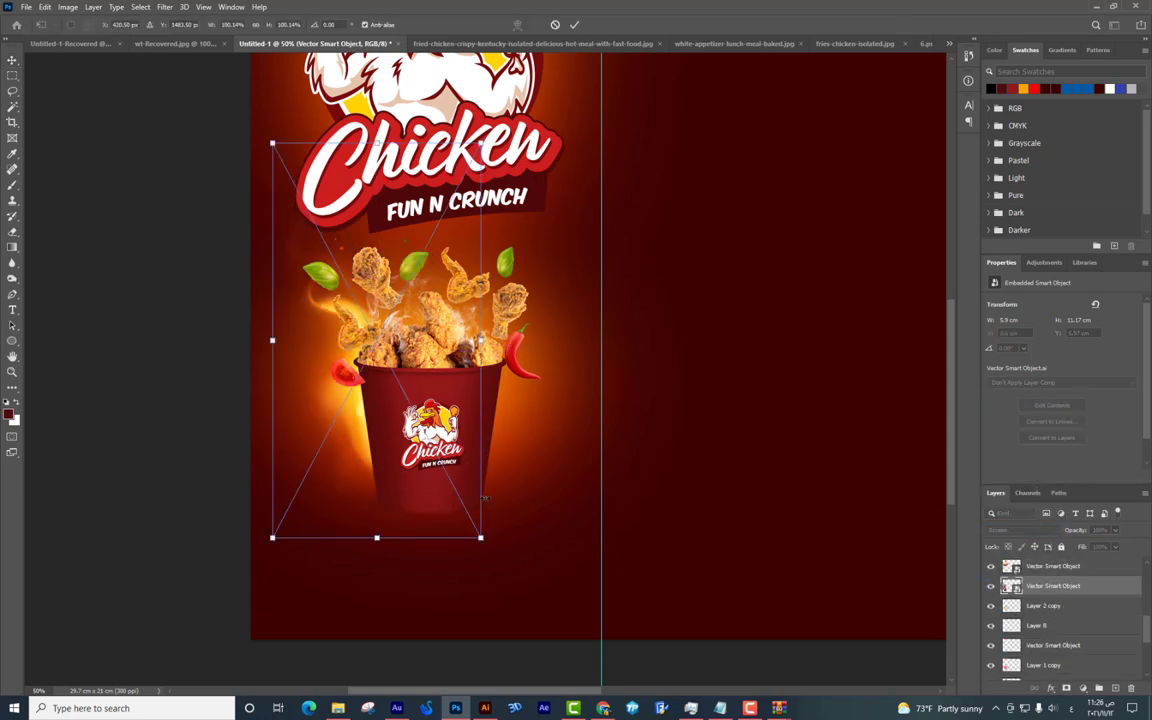
{"action": "left_click_drag", "start_coordinate": [480, 537], "coordinate": [460, 488]}
{"action": "key", "text": "Return"}
{"action": "key", "text": "alt+Tab"}
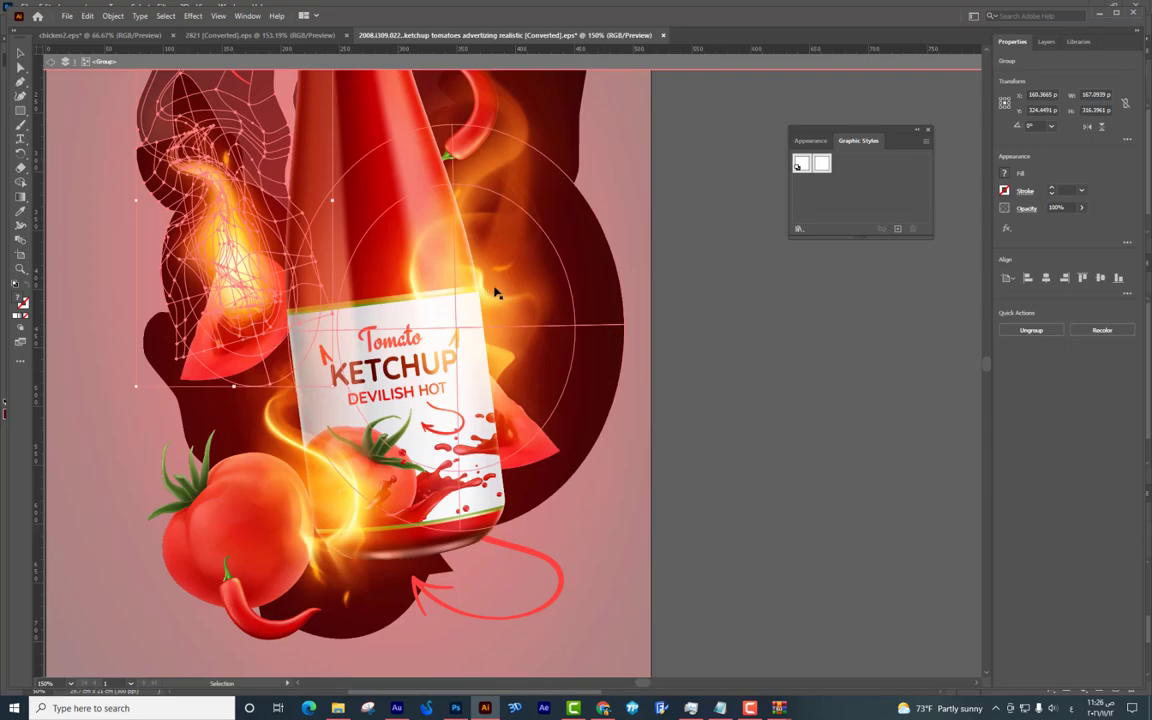
Select a second flame in the ketchup artwork, then shrink and tilt it beside the bucket.
{"action": "left_click", "coordinate": [493, 293]}
{"action": "mouse_move", "coordinate": [531, 463]}
{"action": "left_mouse_down"}
{"action": "mouse_move", "coordinate": [610, 466]}
{"action": "mouse_move", "coordinate": [560, 700]}
{"action": "mouse_move", "coordinate": [455, 705]}
{"action": "mouse_move", "coordinate": [517, 504]}
{"action": "mouse_move", "coordinate": [517, 461]}
{"action": "left_mouse_up"}
{"action": "left_click_drag", "start_coordinate": [694, 121], "coordinate": [510, 386]}
{"action": "key", "text": "Return"}
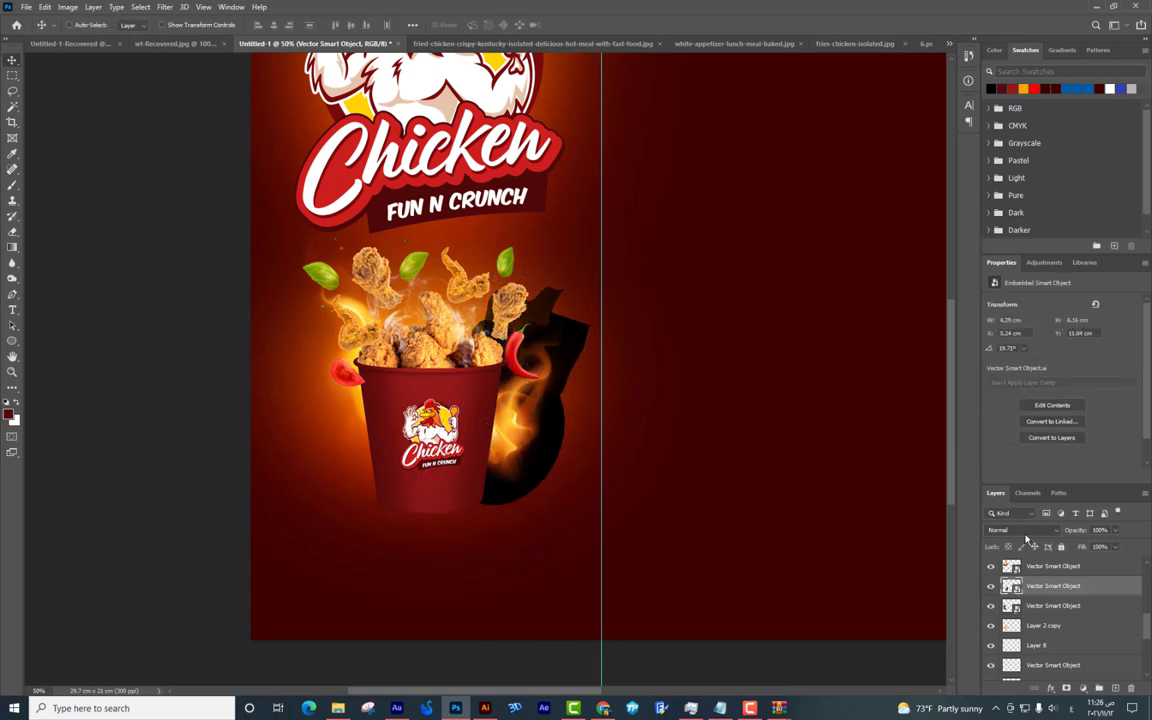
Set the second flame to Screen mode and tuck it behind the chicken at the bucket's right rim.
{"action": "left_click", "coordinate": [1020, 530]}
{"action": "left_click", "coordinate": [1010, 491]}
{"action": "left_click_drag", "start_coordinate": [392, 404], "coordinate": [527, 372]}
{"action": "left_click_drag", "start_coordinate": [484, 417], "coordinate": [526, 412]}
{"action": "left_click_drag", "start_coordinate": [563, 343], "coordinate": [612, 323]}
{"action": "right_click", "coordinate": [384, 470]}
{"action": "key", "text": "Escape"}
{"action": "scroll", "coordinate": [1066, 636], "scroll_direction": "down", "scroll_amount": 2}
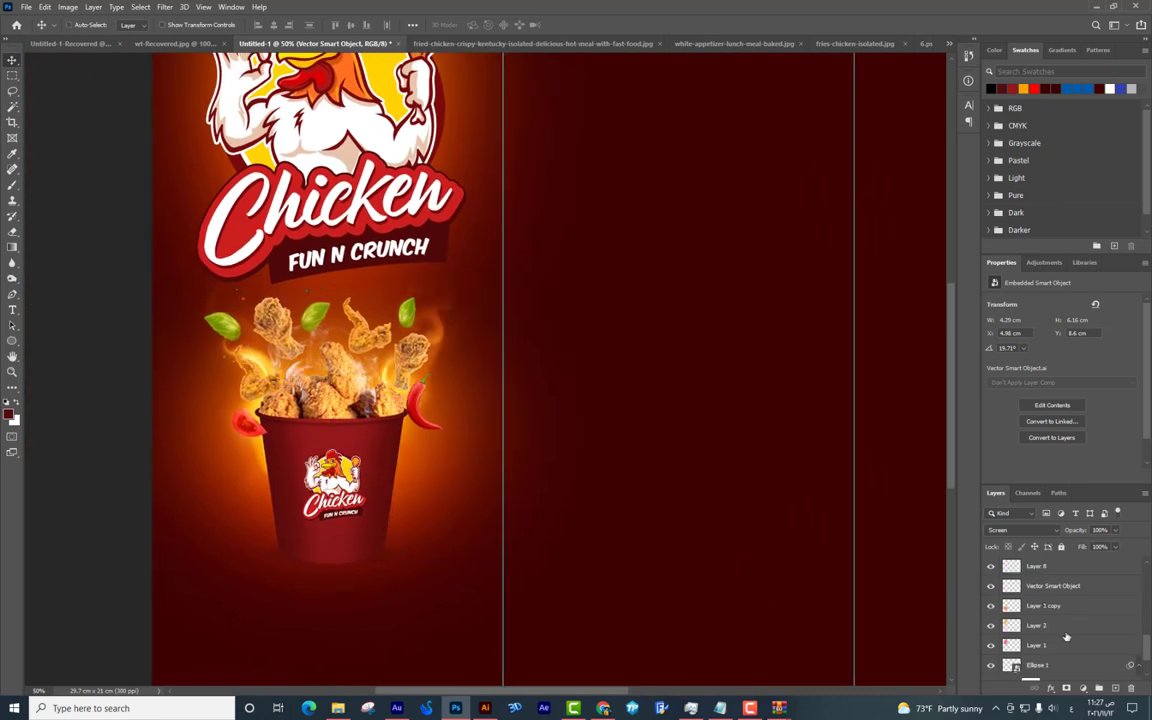
Duplicate Layer 2, then shrink, reposition and narrow the copy.
{"action": "left_click_drag", "start_coordinate": [500, 465], "coordinate": [590, 512]}
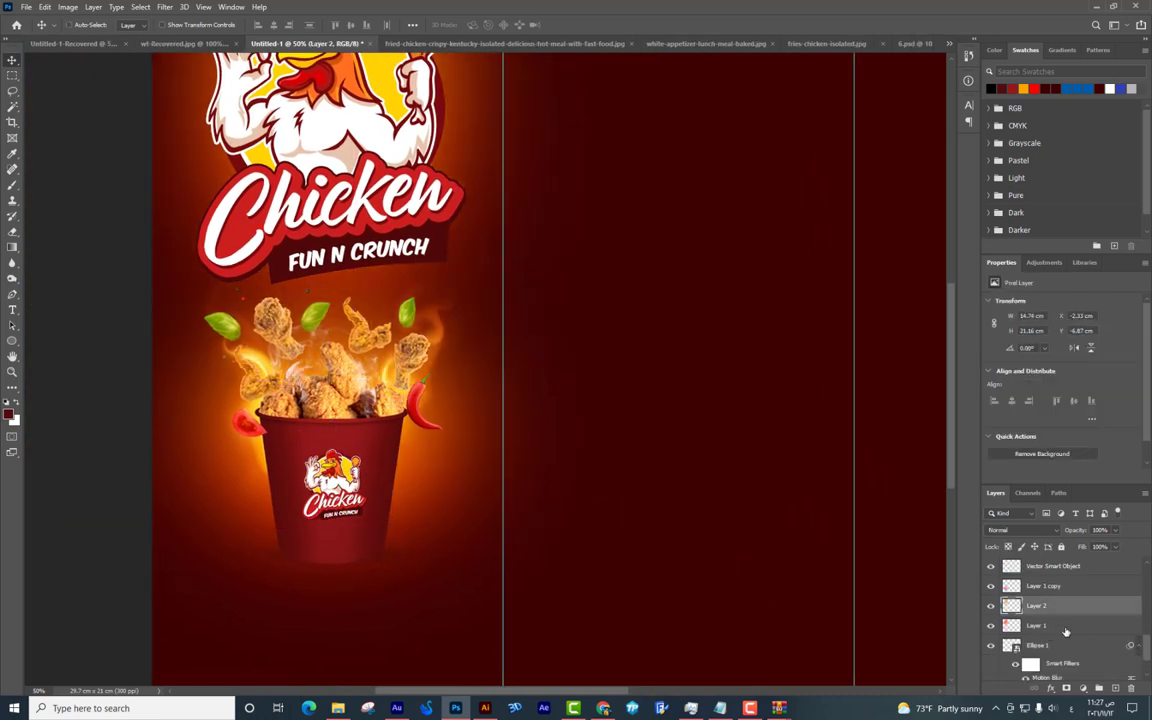
{"action": "scroll", "coordinate": [1060, 627], "scroll_direction": "up", "scroll_amount": 2}
{"action": "left_click_drag", "start_coordinate": [480, 418], "coordinate": [421, 315]}
{"action": "key", "text": "ctrl+t"}
{"action": "left_click_drag", "start_coordinate": [590, 196], "coordinate": [545, 210]}
{"action": "left_click_drag", "start_coordinate": [440, 300], "coordinate": [428, 316]}
{"action": "key", "text": "Return"}
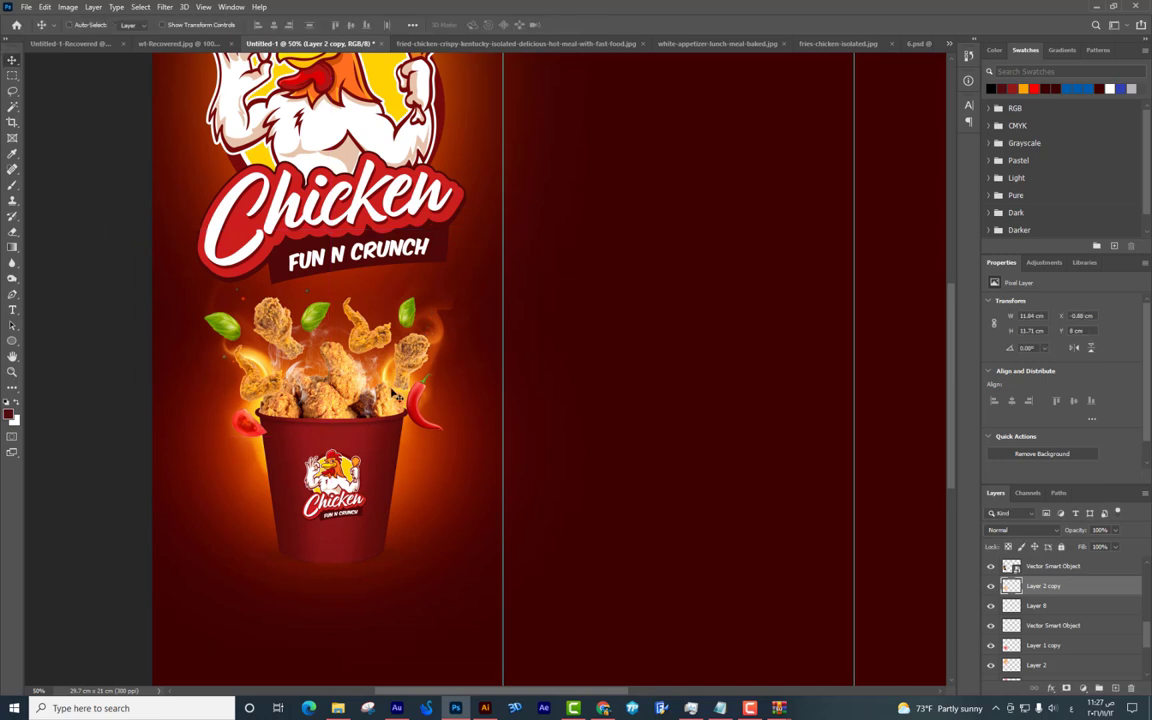
{"action": "left_click_drag", "start_coordinate": [400, 385], "coordinate": [440, 368]}
{"action": "key", "text": "ctrl+t"}
{"action": "left_click_drag", "start_coordinate": [638, 396], "coordinate": [592, 396]}
{"action": "key", "text": "Return"}
Select the Vector Smart Object copy and Layer 7 copy layers in the Layers panel.
{"action": "key", "text": "ctrl+minus"}
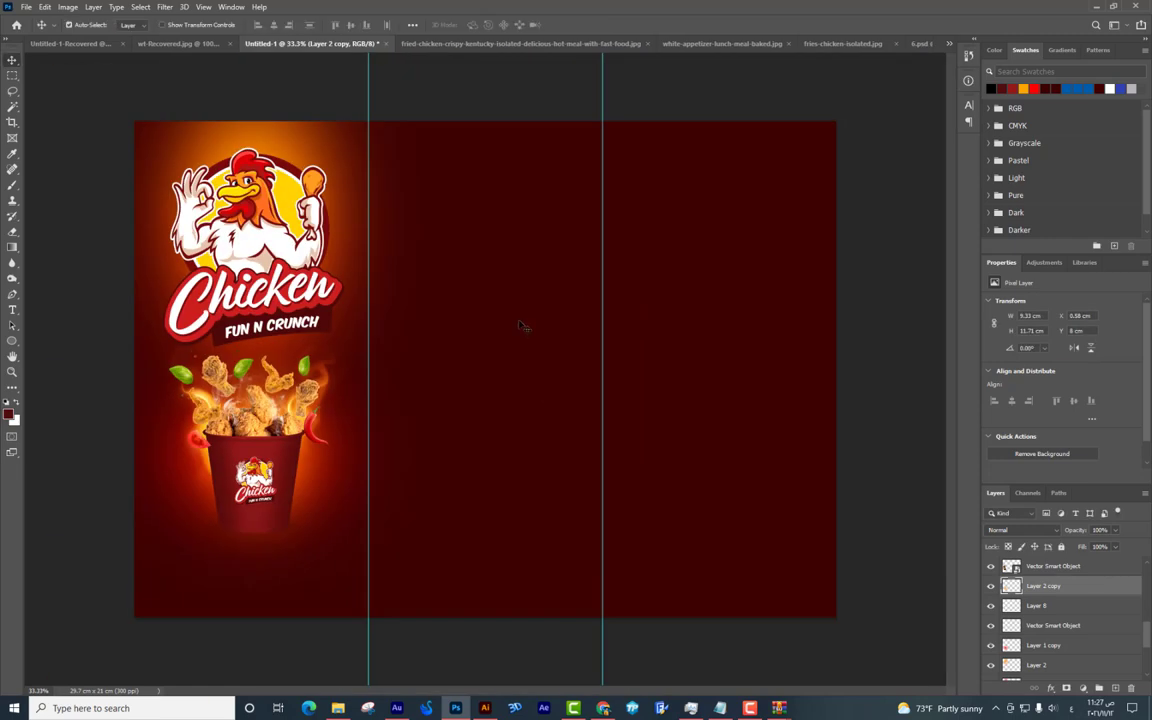
{"action": "key", "text": "ctrl+plus"}
{"action": "left_click_drag", "start_coordinate": [668, 318], "coordinate": [742, 315]}
{"action": "scroll", "coordinate": [1061, 583], "scroll_direction": "up", "scroll_amount": 2}
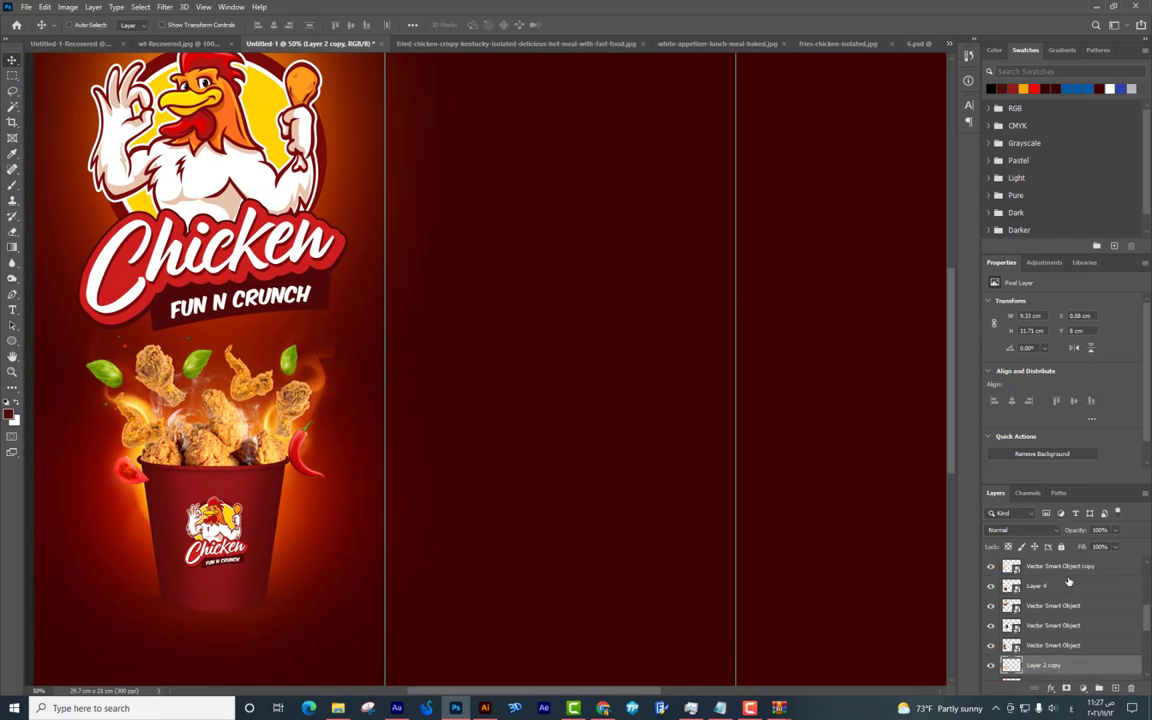
{"action": "left_click", "coordinate": [1065, 568]}
{"action": "scroll", "coordinate": [1039, 640], "scroll_direction": "down", "scroll_amount": 3}
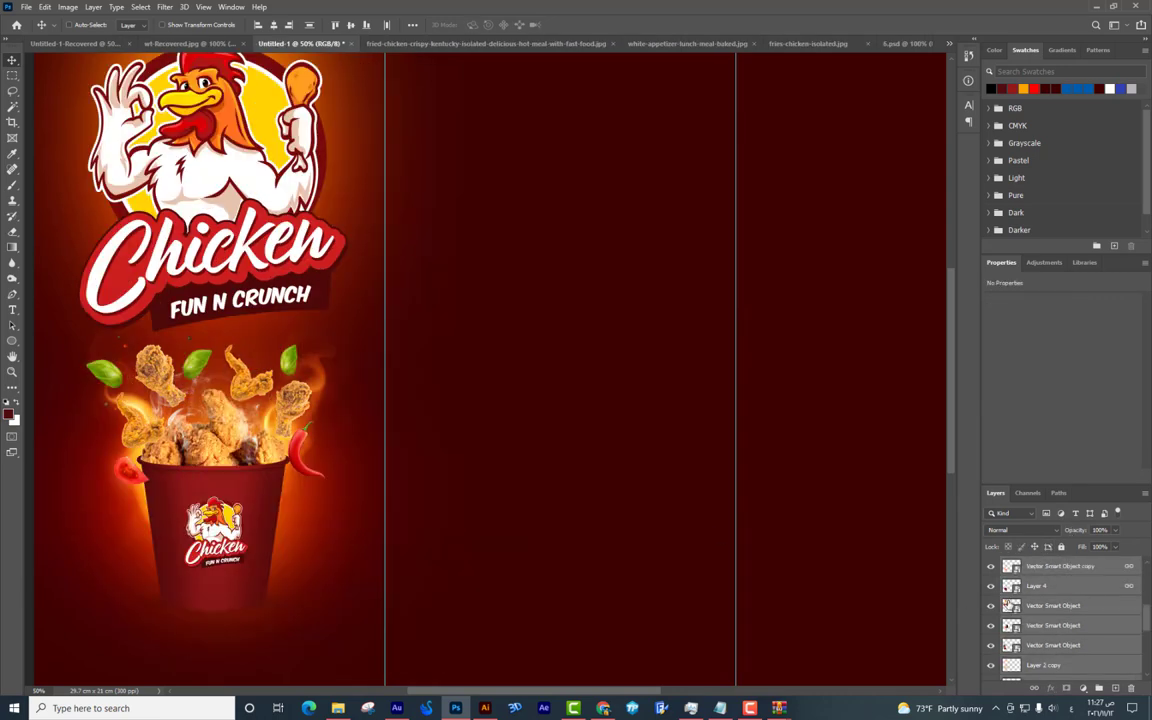
{"action": "left_click", "coordinate": [1045, 562]}
{"action": "scroll", "coordinate": [1043, 590], "scroll_direction": "down", "scroll_amount": 3}
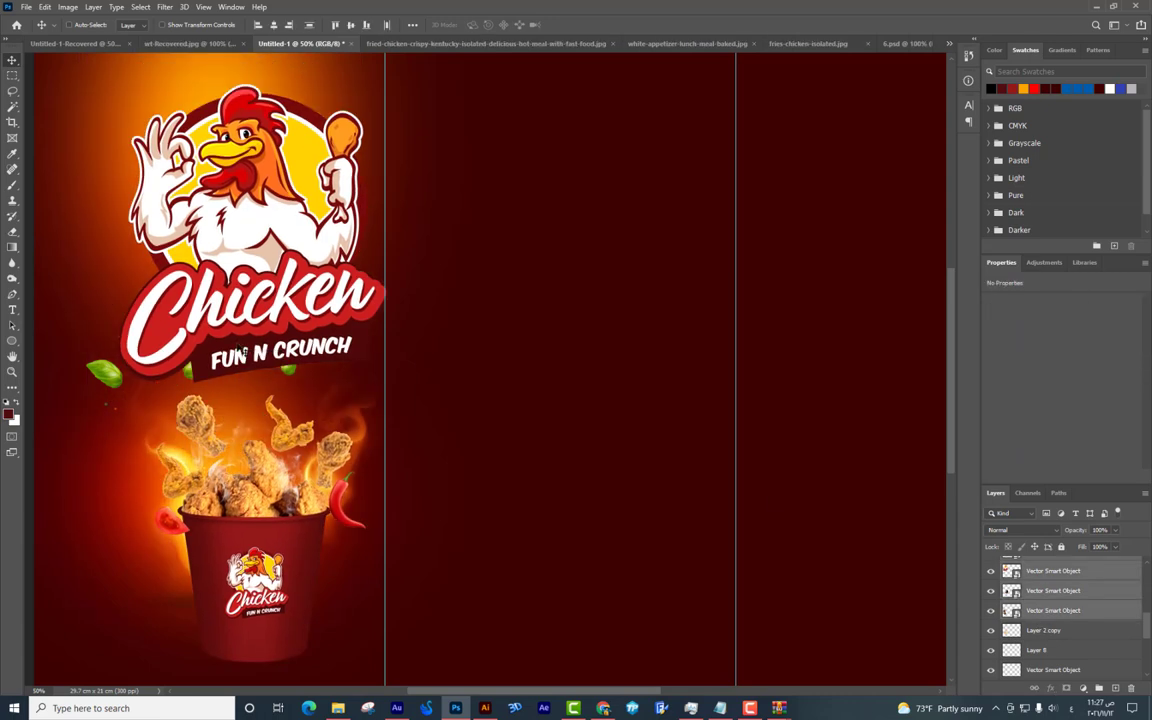
Pick the bucket's Vector Smart Object layer and trial-move the chicken to find its layer.
{"action": "right_click", "coordinate": [227, 149]}
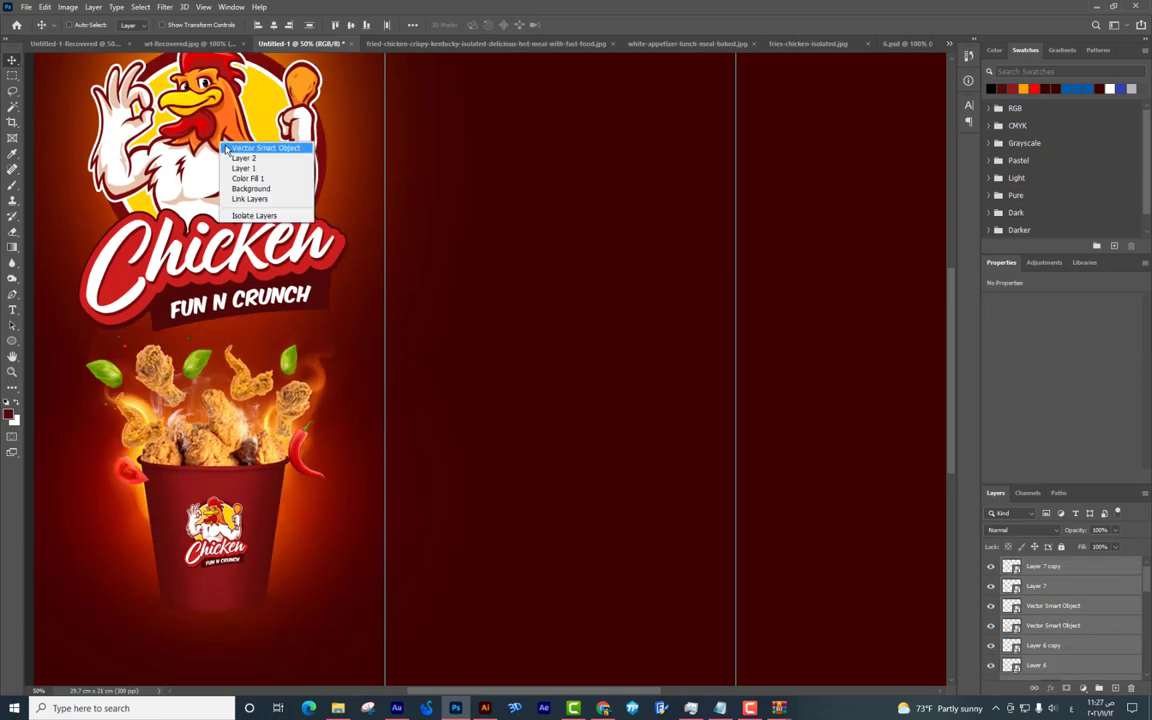
{"action": "left_click", "coordinate": [228, 149]}
{"action": "left_click_drag", "start_coordinate": [170, 320], "coordinate": [270, 262]}
{"action": "mouse_move", "coordinate": [190, 372]}
{"action": "left_mouse_down"}
{"action": "mouse_move", "coordinate": [230, 440]}
{"action": "mouse_move", "coordinate": [190, 372]}
{"action": "left_mouse_up"}
{"action": "key", "text": "ctrl+z"}
{"action": "key", "text": "ctrl+shift+z"}
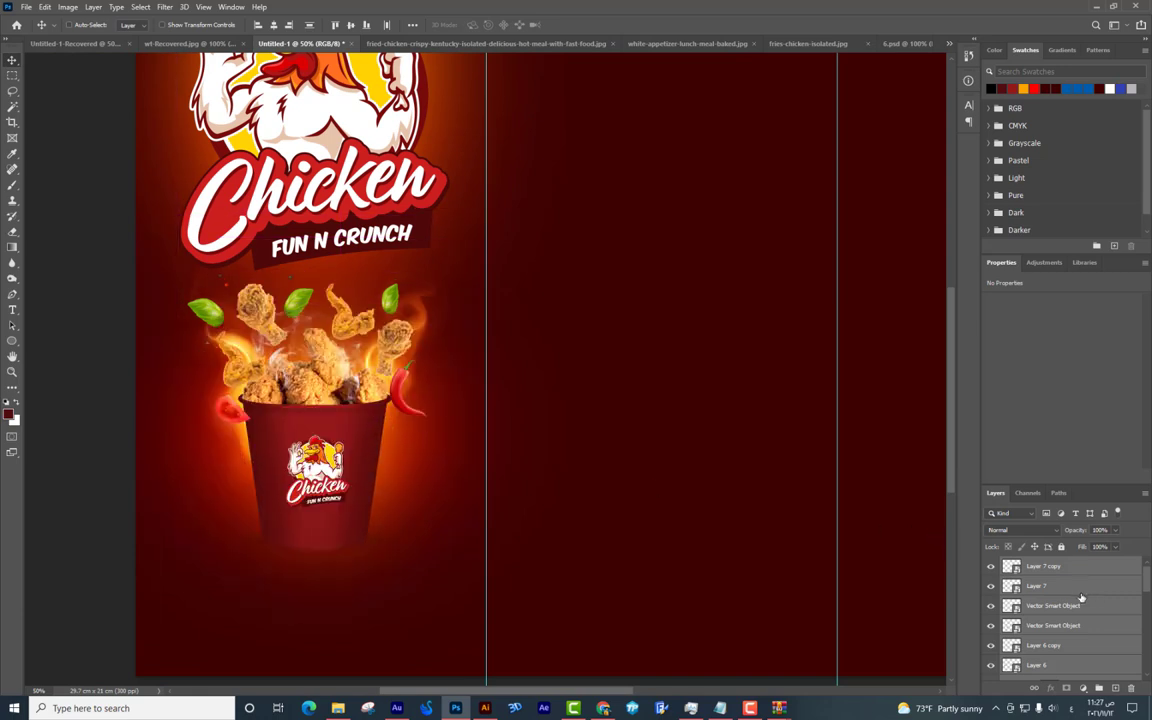
{"action": "scroll", "coordinate": [1081, 597], "scroll_direction": "down", "scroll_amount": 5}
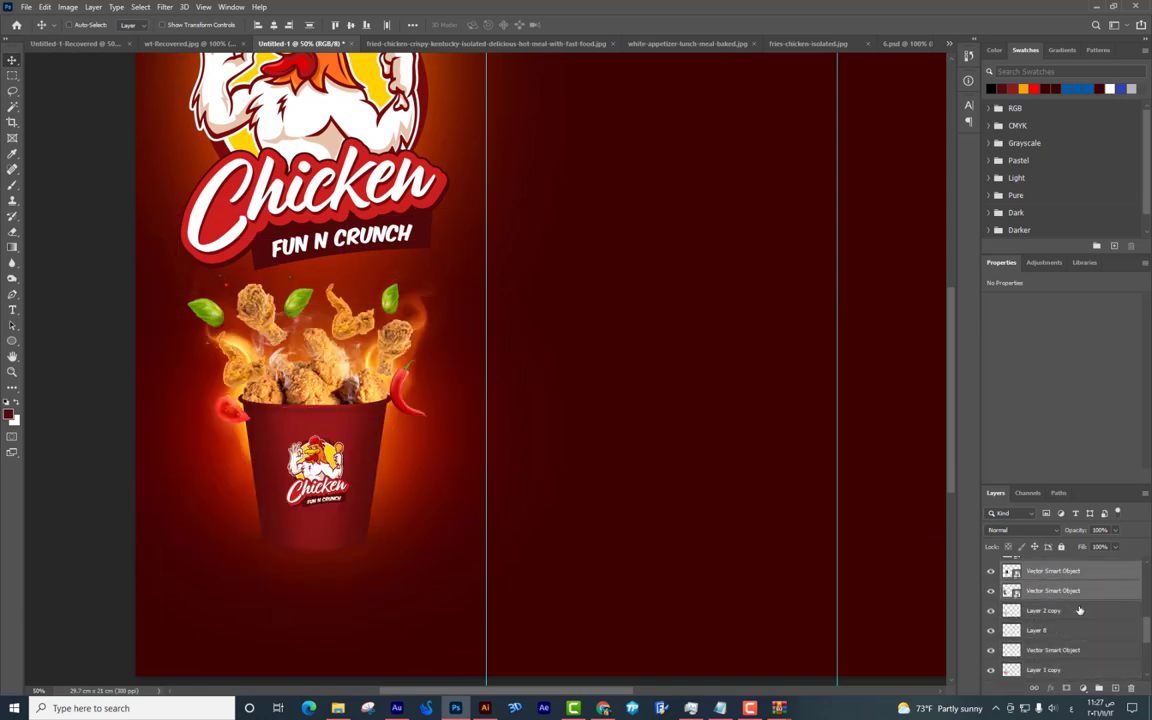
{"action": "scroll", "coordinate": [1075, 615], "scroll_direction": "down", "scroll_amount": 2}
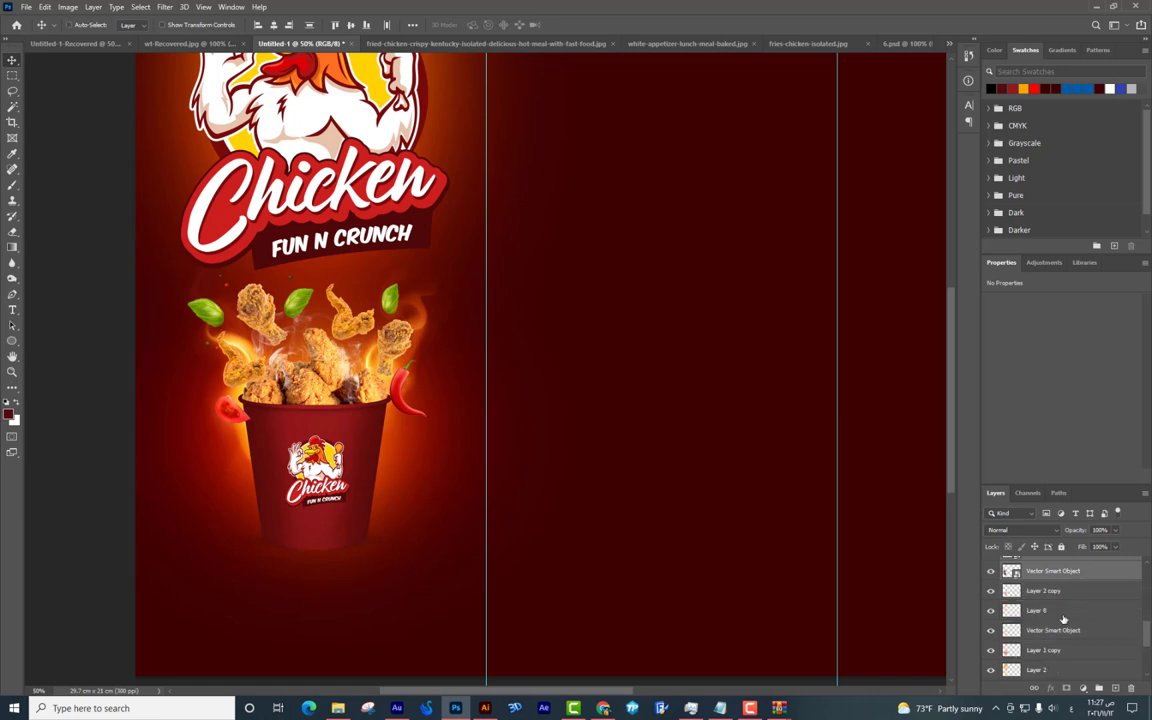
{"action": "scroll", "coordinate": [1063, 619], "scroll_direction": "up", "scroll_amount": 2}
{"action": "scroll", "coordinate": [1063, 619], "scroll_direction": "down", "scroll_amount": 3}
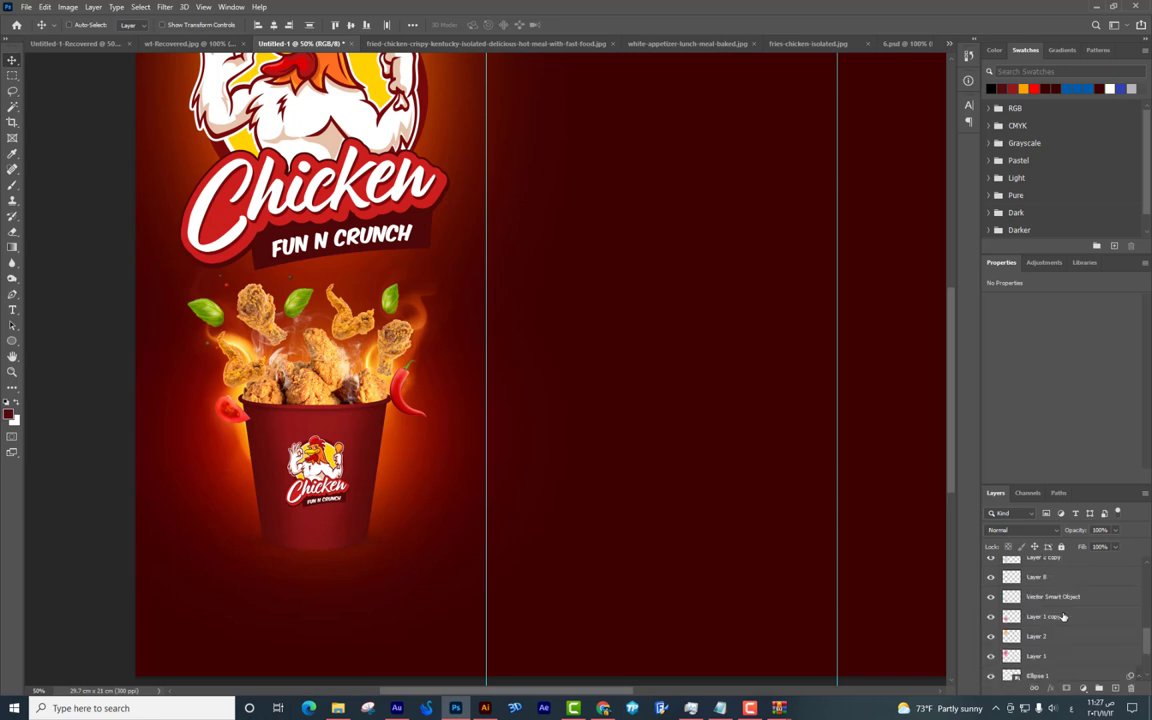
{"action": "left_click_drag", "start_coordinate": [250, 340], "coordinate": [288, 406]}
{"action": "key", "text": "ctrl+z"}
Identify the layers under the chicken artwork by picking each and undoing trial moves.
{"action": "right_click", "coordinate": [212, 318]}
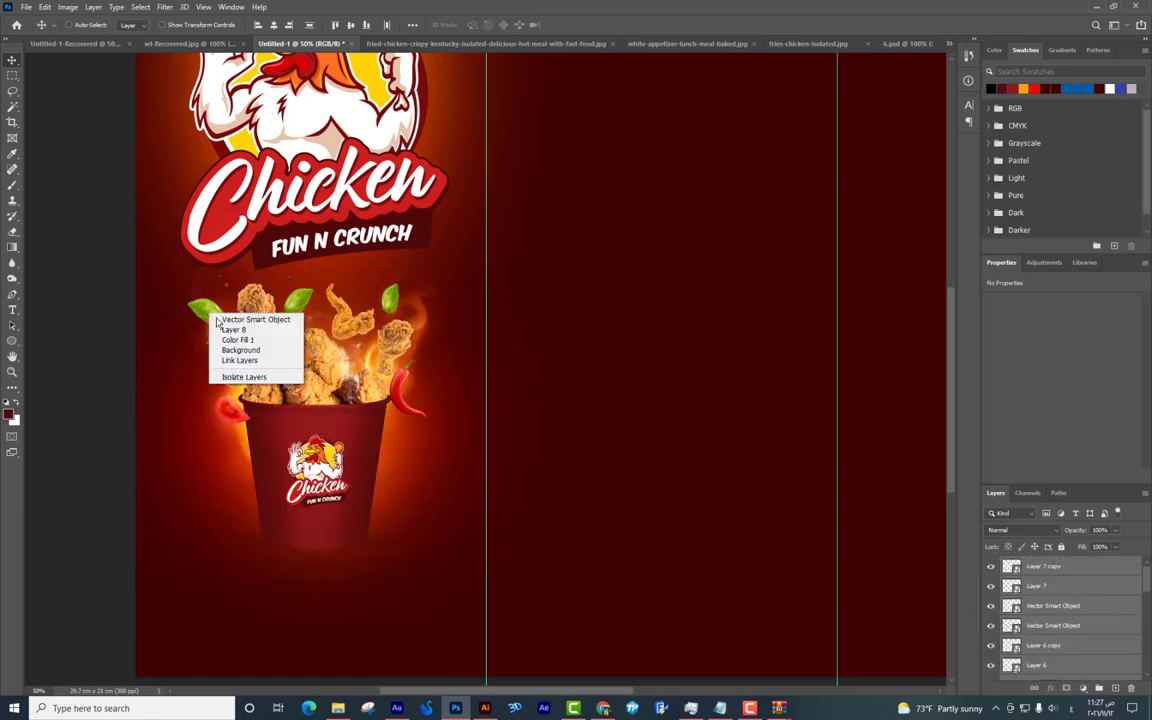
{"action": "left_click", "coordinate": [214, 319]}
{"action": "left_click_drag", "start_coordinate": [214, 319], "coordinate": [220, 374]}
{"action": "key", "text": "ctrl+z"}
{"action": "right_click", "coordinate": [208, 315]}
{"action": "left_click", "coordinate": [218, 321]}
{"action": "left_click_drag", "start_coordinate": [218, 321], "coordinate": [325, 361]}
{"action": "key", "text": "ctrl+z"}
{"action": "right_click", "coordinate": [227, 340]}
{"action": "left_click", "coordinate": [227, 340]}
{"action": "right_click", "coordinate": [269, 271]}
{"action": "left_click", "coordinate": [285, 282]}
{"action": "key", "text": "ctrl+z"}
Identify Layer 1, the Vector Smart Object and Layer 2 under the bucket with undone trial moves.
{"action": "right_click", "coordinate": [393, 304]}
{"action": "left_click", "coordinate": [409, 330]}
{"action": "left_click_drag", "start_coordinate": [409, 330], "coordinate": [430, 380]}
{"action": "key", "text": "ctrl+z"}
{"action": "right_click", "coordinate": [312, 316]}
{"action": "left_click", "coordinate": [314, 316]}
{"action": "left_click_drag", "start_coordinate": [314, 316], "coordinate": [318, 356]}
{"action": "key", "text": "ctrl+z"}
{"action": "right_click", "coordinate": [370, 270]}
{"action": "left_click", "coordinate": [391, 284]}
{"action": "left_click_drag", "start_coordinate": [391, 284], "coordinate": [393, 360]}
{"action": "key", "text": "ctrl+z"}
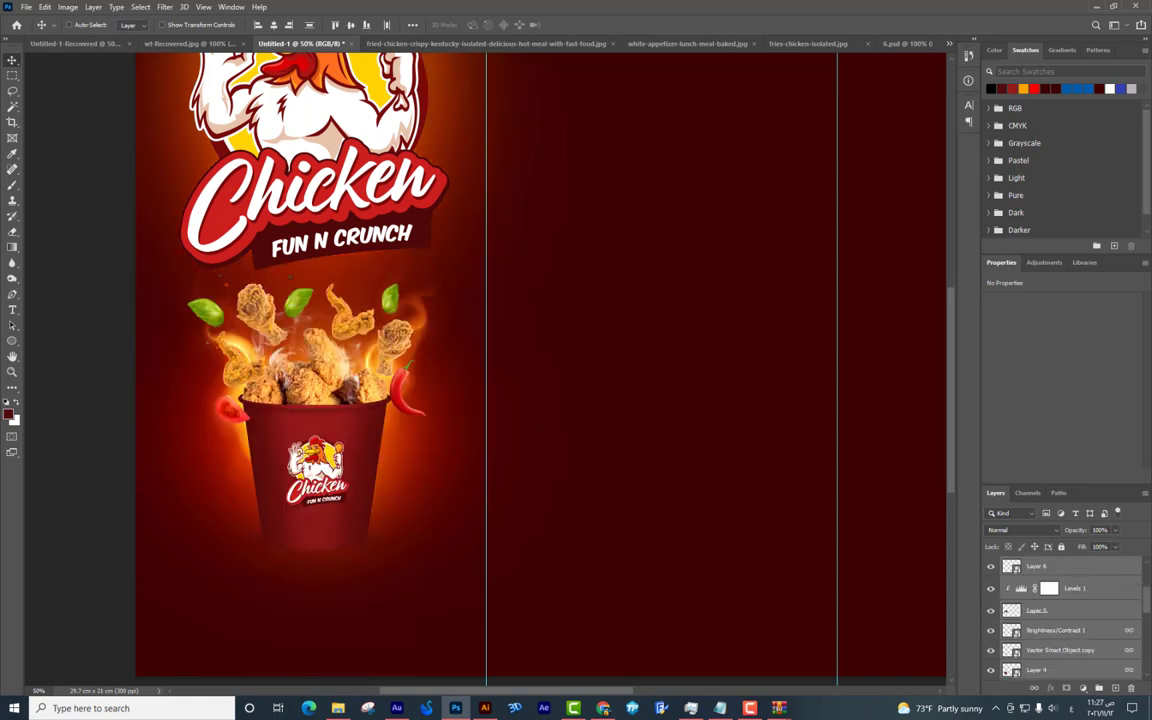
Select the food layers, group them into Group 1 and test-move the group.
{"action": "left_click_drag", "start_coordinate": [1148, 600], "coordinate": [1148, 683]}
{"action": "scroll", "coordinate": [1070, 580], "scroll_direction": "up", "scroll_amount": 2}
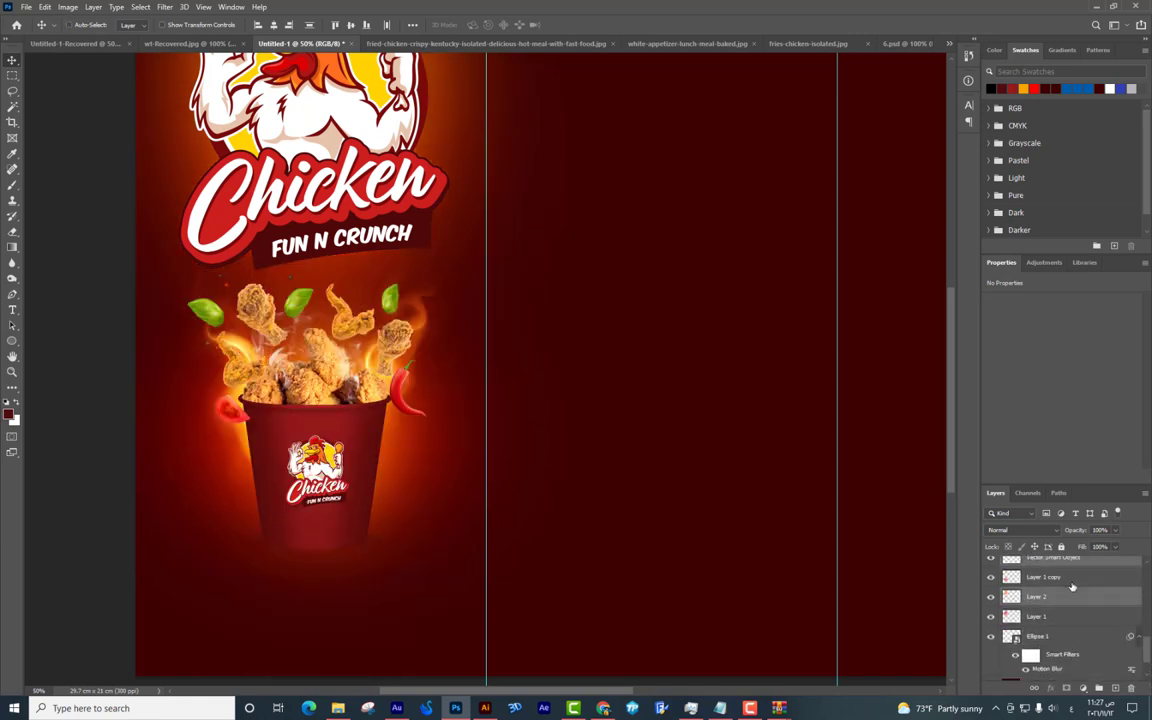
{"action": "left_click_drag", "start_coordinate": [415, 390], "coordinate": [372, 480]}
{"action": "key", "text": "ctrl+z"}
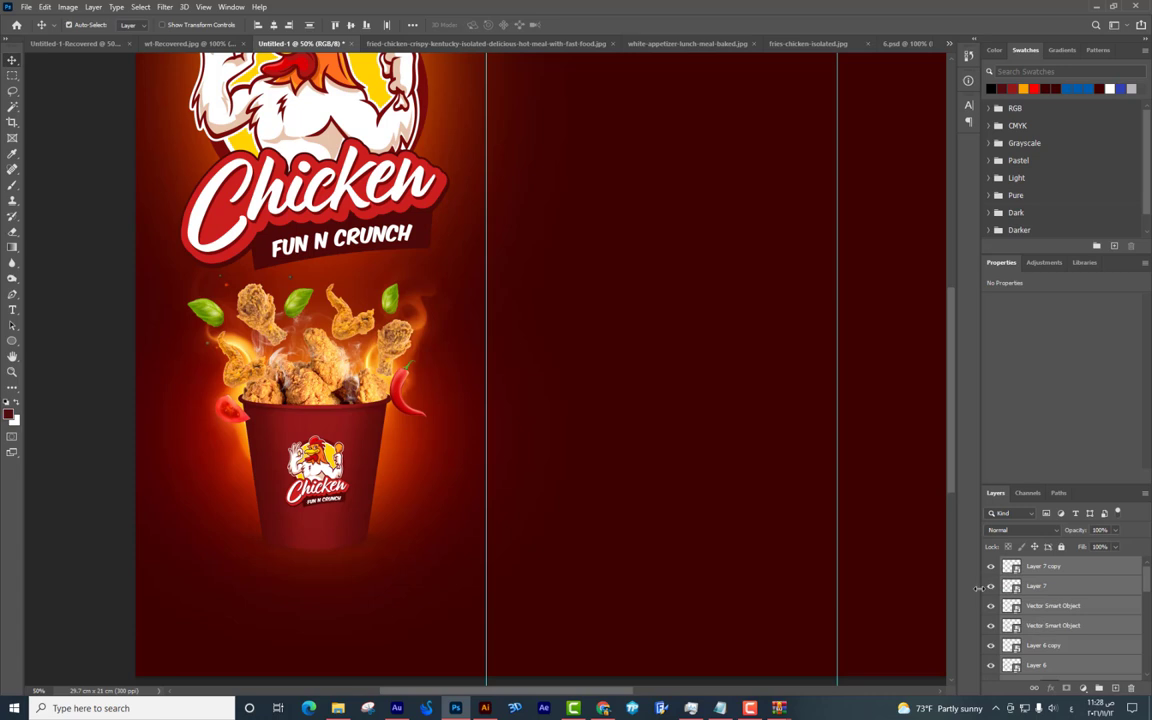
{"action": "mouse_move", "coordinate": [315, 375]}
{"action": "left_mouse_down"}
{"action": "mouse_move", "coordinate": [305, 338]}
{"action": "mouse_move", "coordinate": [320, 380]}
{"action": "left_mouse_up"}
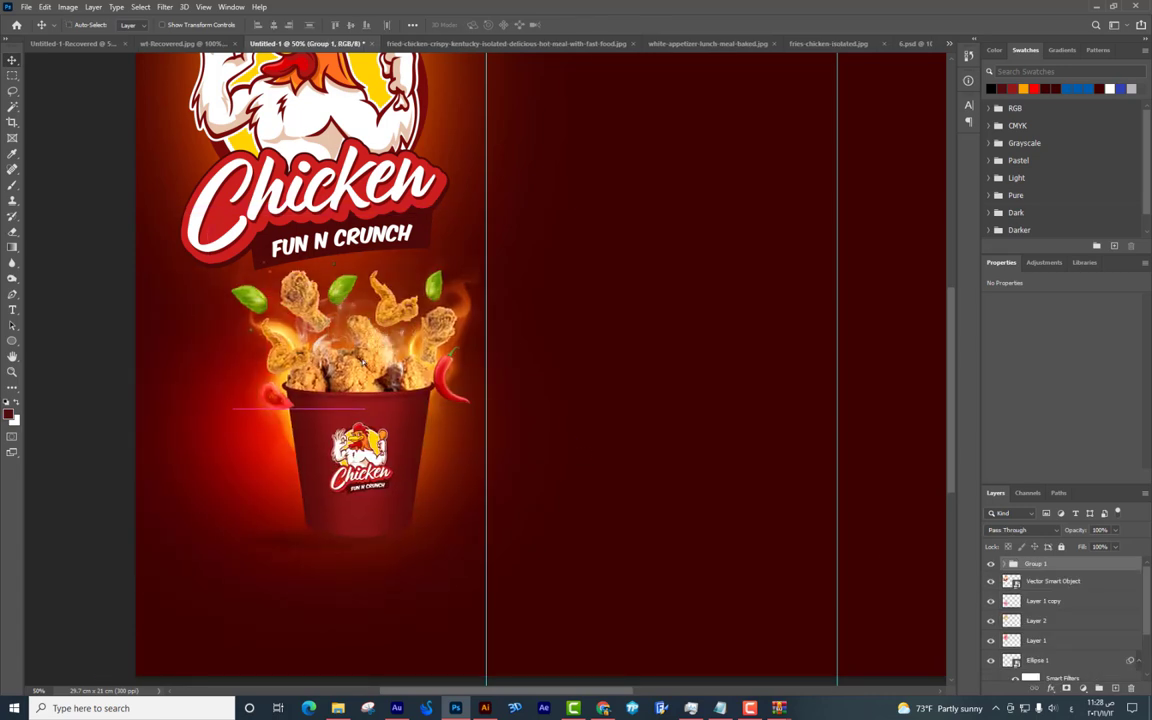
Move the Ellipse 1 glow layer into the food group.
{"action": "key", "text": "ctrl+z"}
{"action": "left_click", "coordinate": [1042, 663]}
{"action": "left_click_drag", "start_coordinate": [1042, 663], "coordinate": [1035, 565]}
Lower the food-and-bucket group, shift the vertical guide right, and zoom to 100%.
{"action": "left_click_drag", "start_coordinate": [645, 530], "coordinate": [403, 441]}
{"action": "key", "text": "ctrl+minus"}
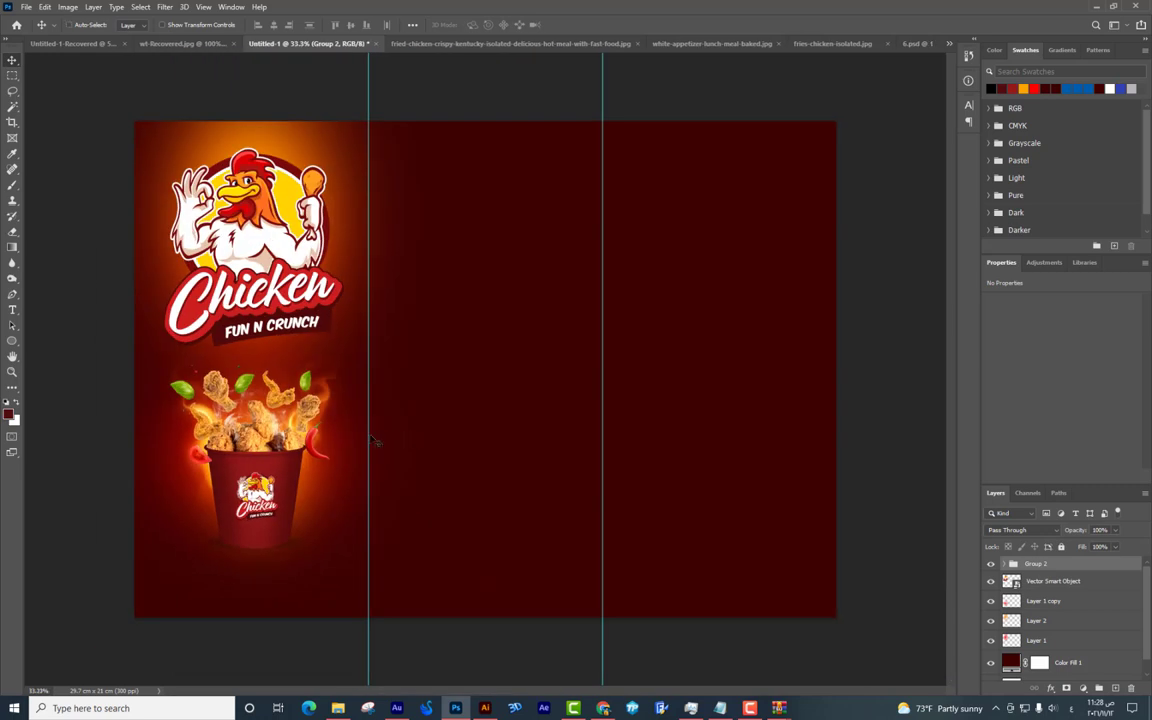
{"action": "left_click_drag", "start_coordinate": [290, 453], "coordinate": [338, 390]}
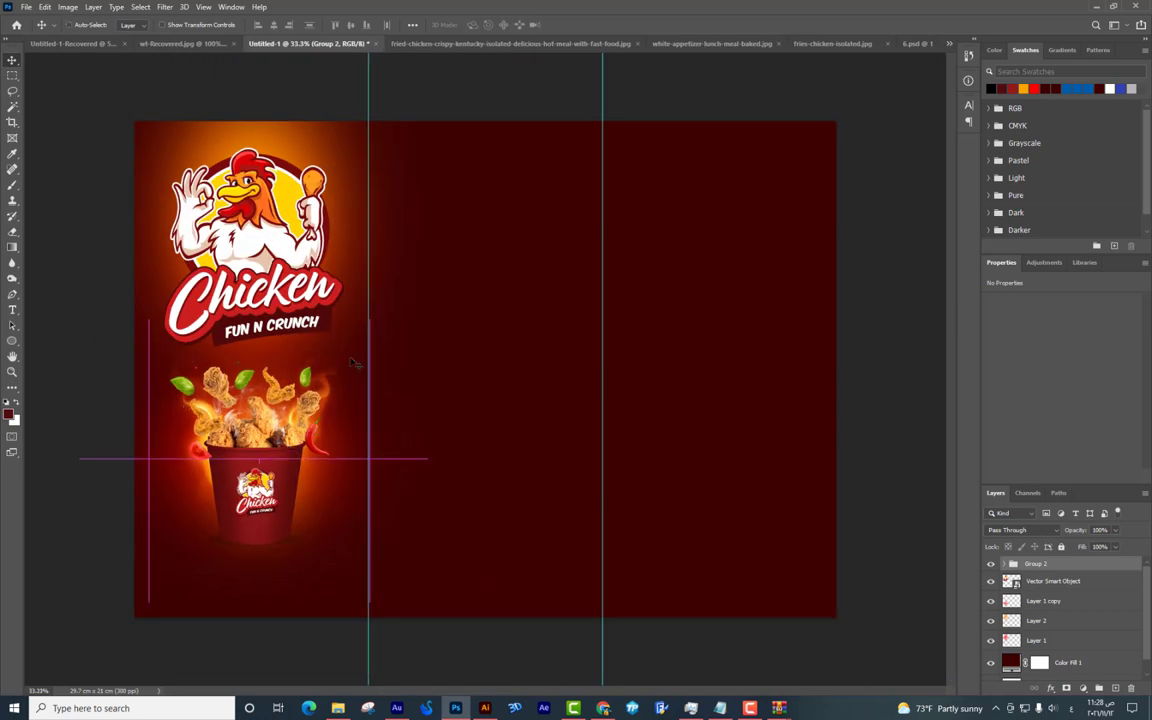
{"action": "left_click_drag", "start_coordinate": [368, 276], "coordinate": [467, 302]}
{"action": "key", "text": "ctrl+plus"}
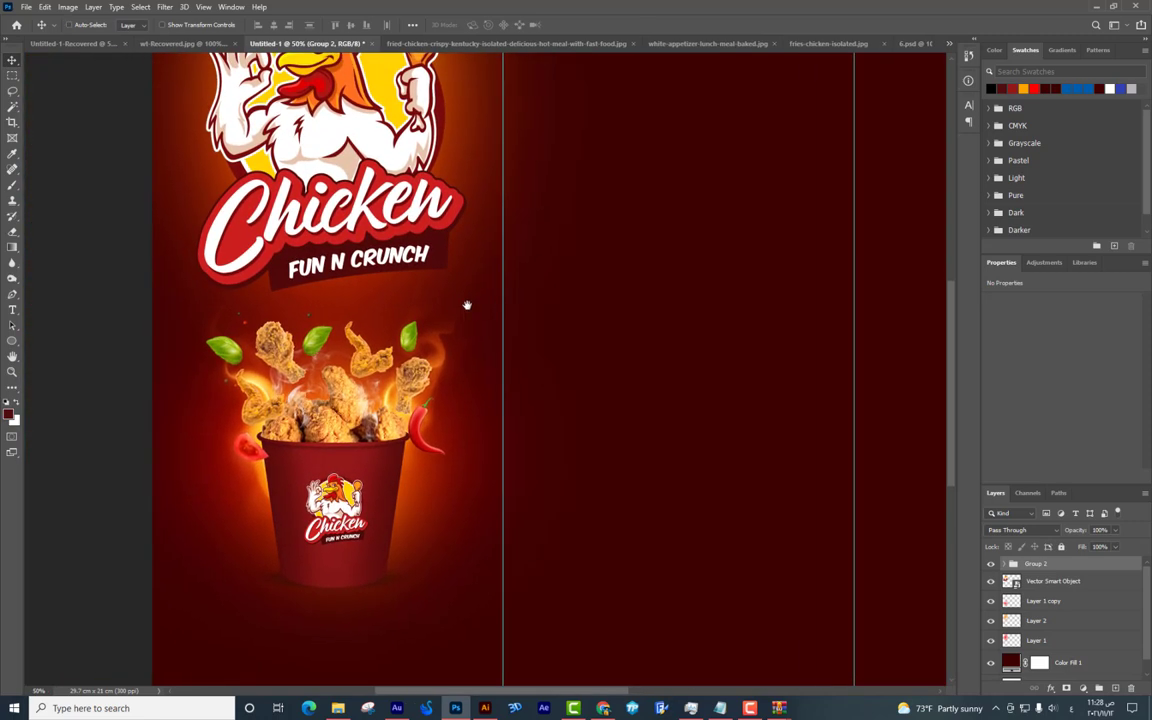
{"action": "left_click_drag", "start_coordinate": [400, 410], "coordinate": [468, 278]}
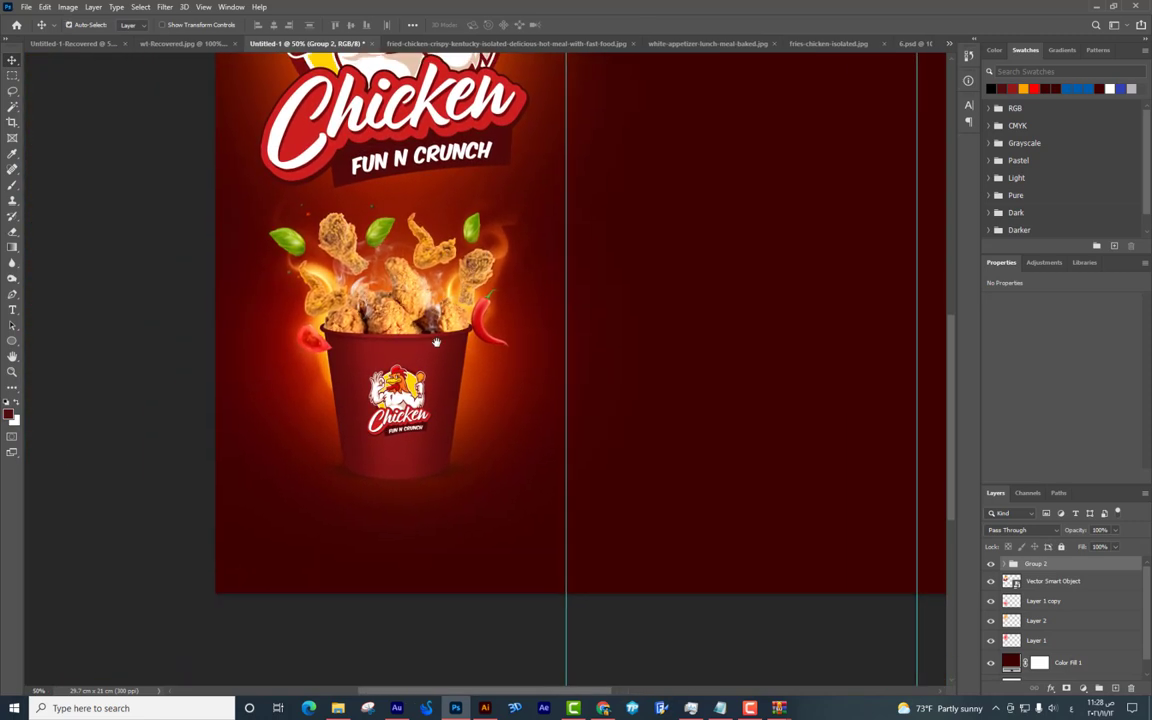
{"action": "key", "text": "ctrl+plus"}
{"action": "left_click_drag", "start_coordinate": [451, 358], "coordinate": [463, 357]}
{"action": "key", "text": "ctrl+plus"}
{"action": "scroll", "coordinate": [496, 298], "scroll_direction": "down", "scroll_amount": 2}
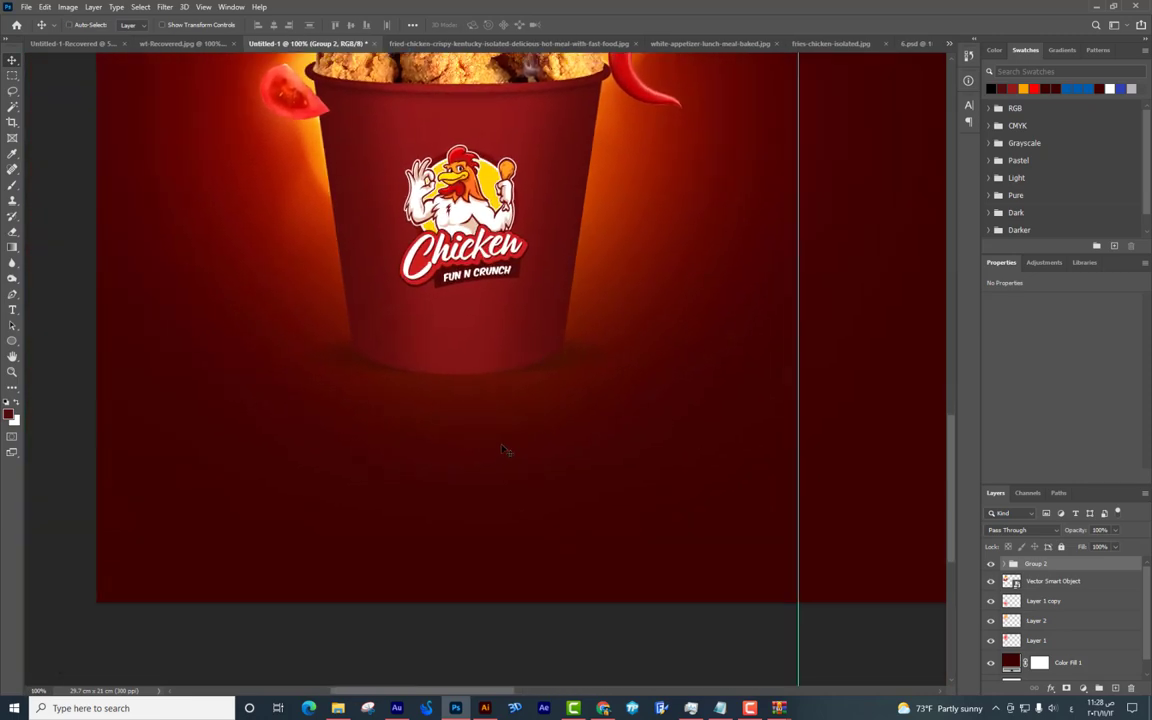
Write the Arabic word طعم in white below the bucket.
{"action": "left_click", "coordinate": [496, 448]}
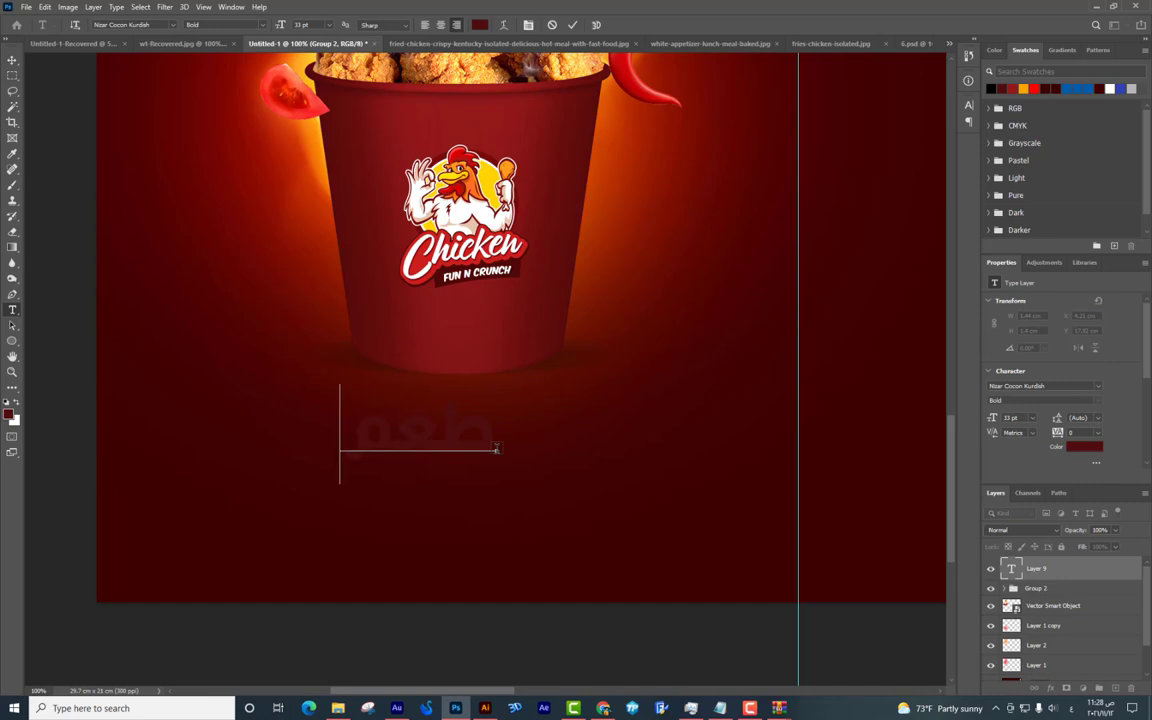
{"action": "left_click", "coordinate": [9, 413]}
{"action": "left_click", "coordinate": [843, 209]}
{"action": "left_click", "coordinate": [1105, 200]}
{"action": "key", "text": "ctrl+Return"}
Tilt طعم slightly counter-clockwise and enlarge it.
{"action": "key", "text": "ctrl+t"}
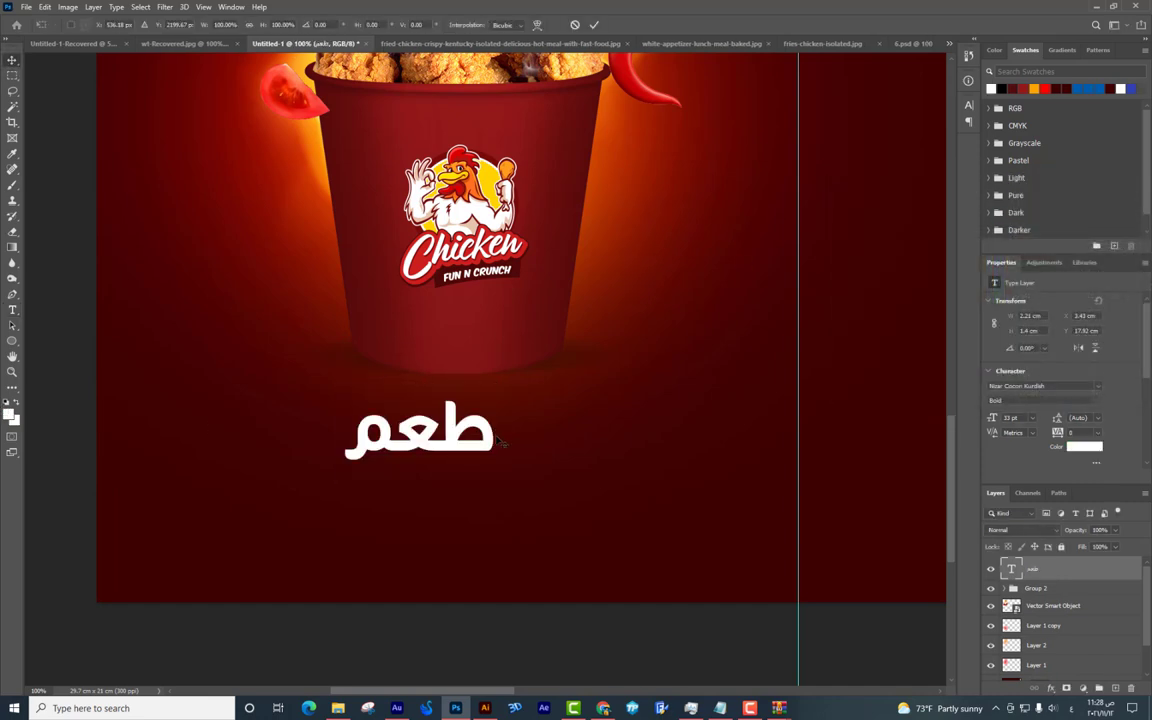
{"action": "left_click_drag", "start_coordinate": [505, 420], "coordinate": [512, 366]}
{"action": "left_click_drag", "start_coordinate": [567, 330], "coordinate": [572, 311]}
{"action": "key", "text": "Return"}
Duplicate طعم just below itself and retype the copy as يخطفك.
{"action": "key", "text": "v"}
{"action": "left_click_drag", "start_coordinate": [510, 400], "coordinate": [450, 473]}
{"action": "double_click", "coordinate": [450, 473]}
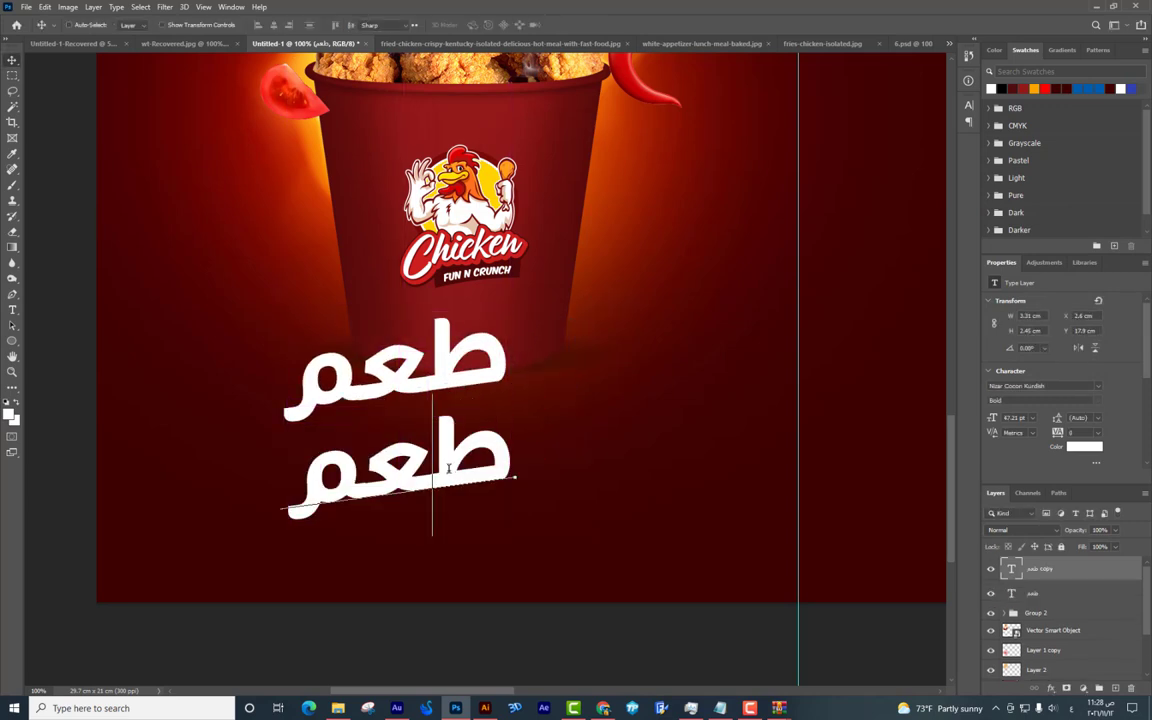
{"action": "key", "text": "ctrl+a"}
{"action": "type", "text": "يخف"}
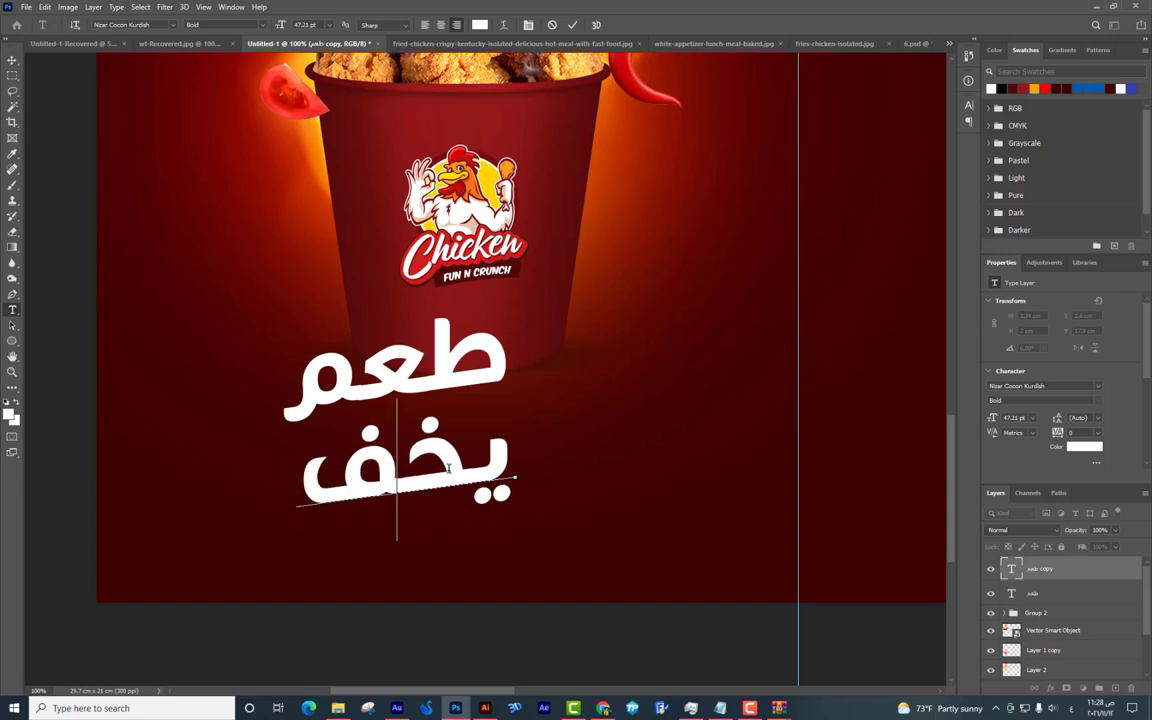
{"action": "key", "text": "BackSpace"}
{"action": "type", "text": "طفك"}
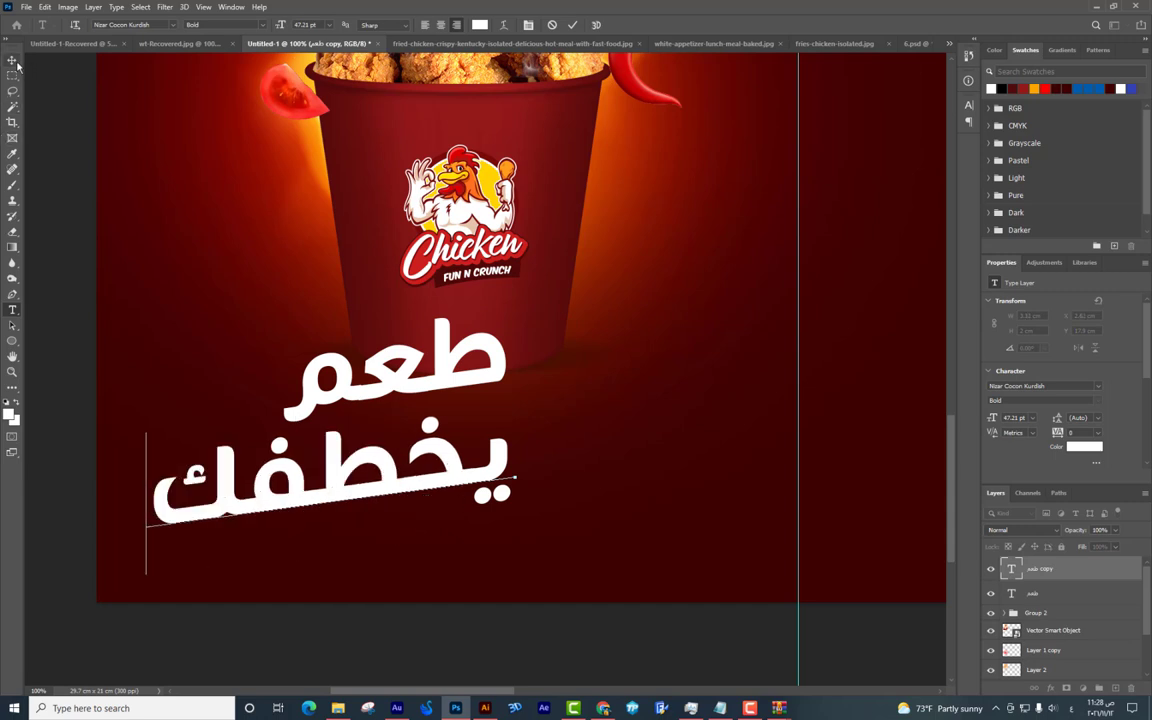
Shift يخطفك right under the first line and shrink it.
{"action": "left_click_drag", "start_coordinate": [463, 417], "coordinate": [578, 420]}
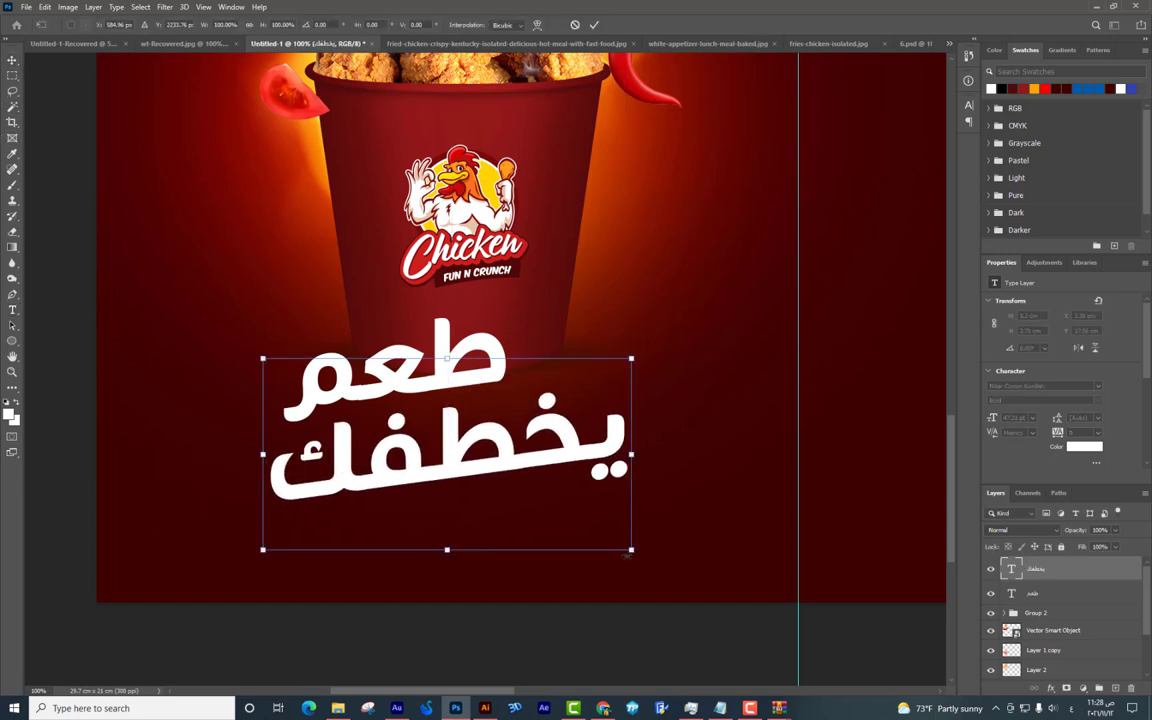
{"action": "left_click_drag", "start_coordinate": [563, 530], "coordinate": [528, 434]}
{"action": "key", "text": "Return"}
{"action": "key", "text": "ctrl+t"}
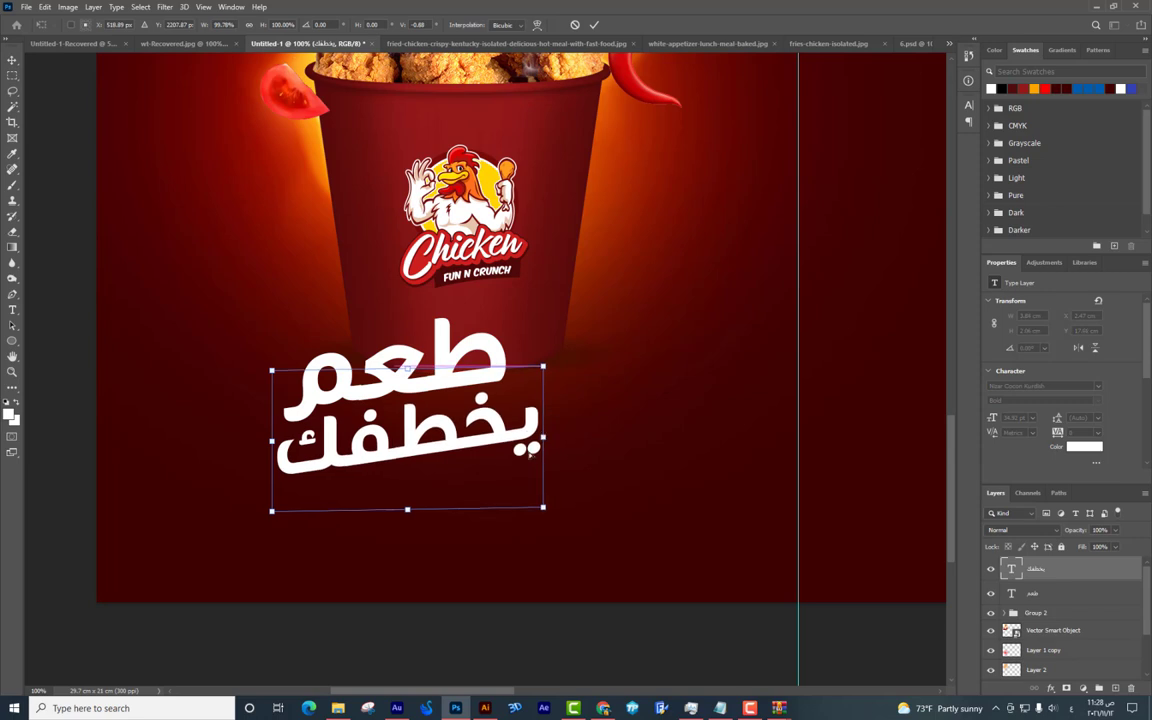
{"action": "left_click_drag", "start_coordinate": [543, 367], "coordinate": [531, 372]}
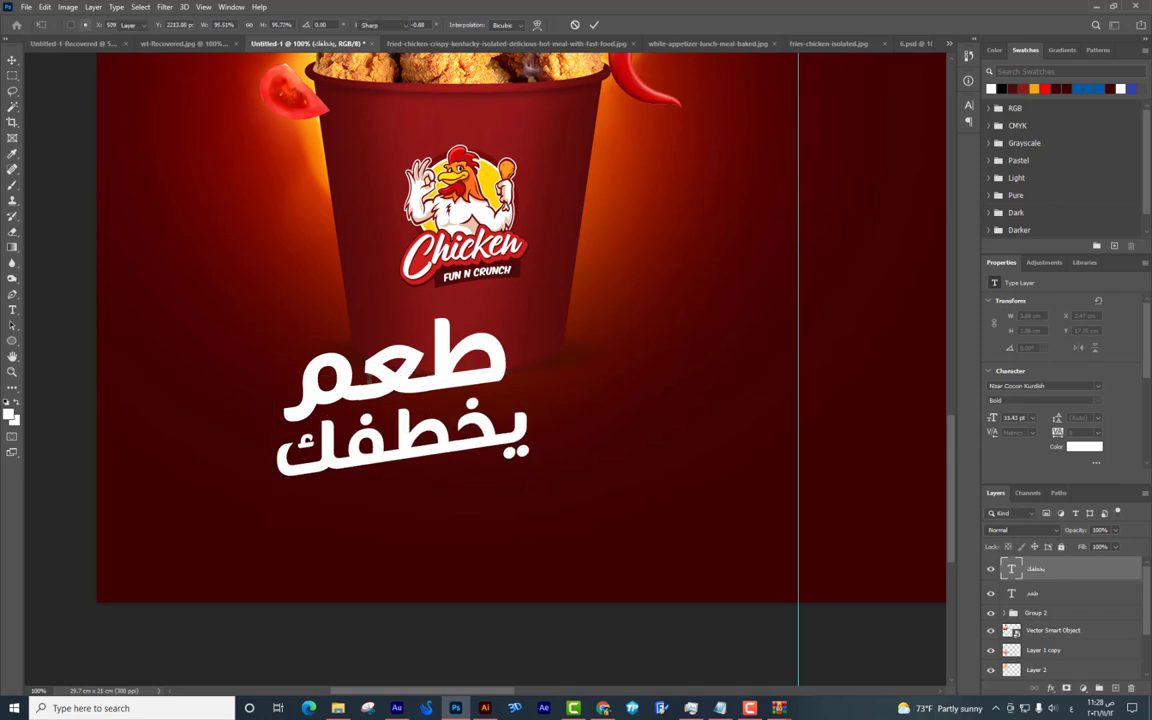
{"action": "key", "text": "Return"}
Lengthen طعم with a tatweel (ـ) and nudge it slightly right.
{"action": "double_click", "coordinate": [400, 360]}
{"action": "type", "text": "ـ"}
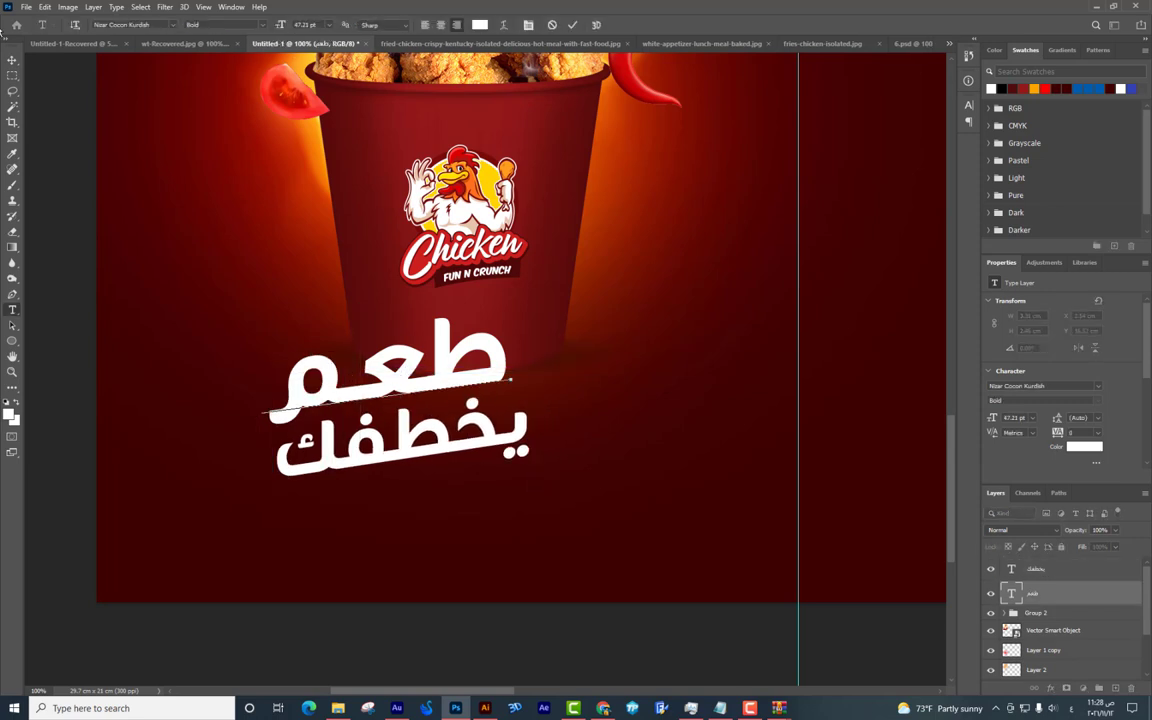
{"action": "key", "text": "ctrl+Return"}
{"action": "key", "text": "v"}
{"action": "left_click_drag", "start_coordinate": [467, 357], "coordinate": [484, 362]}
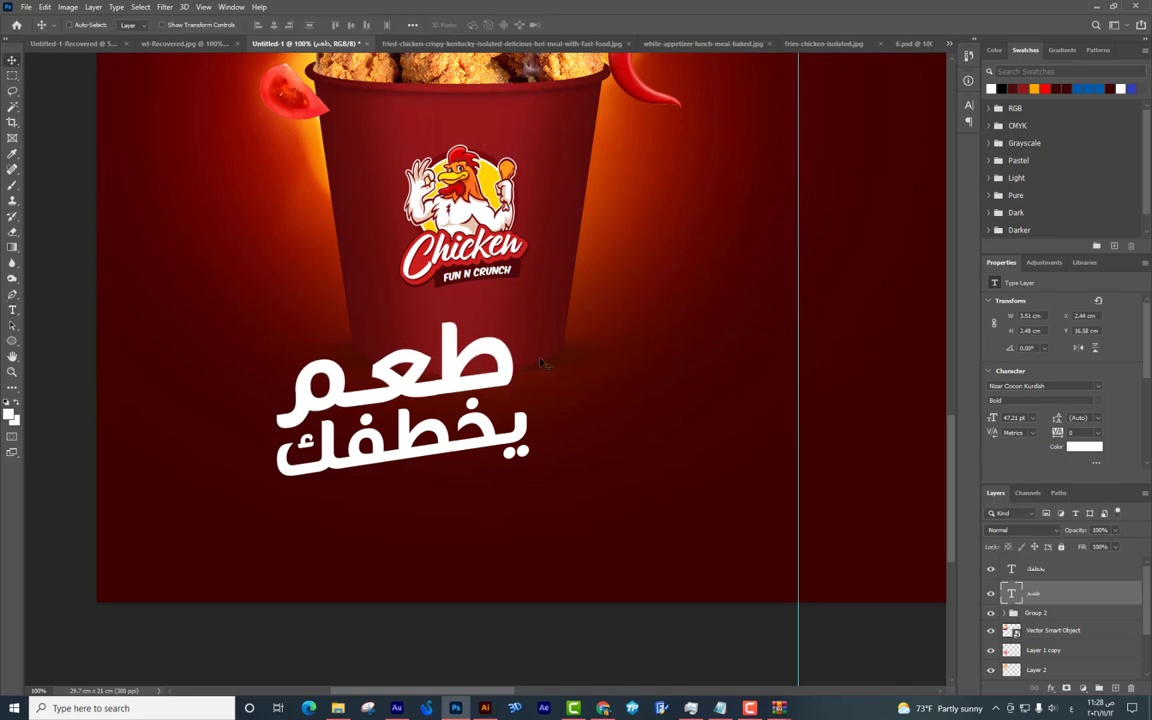
Move both slogan lines up and left together, then switch to Chrome.
{"action": "right_click", "coordinate": [490, 428]}
{"action": "key", "text": "Escape"}
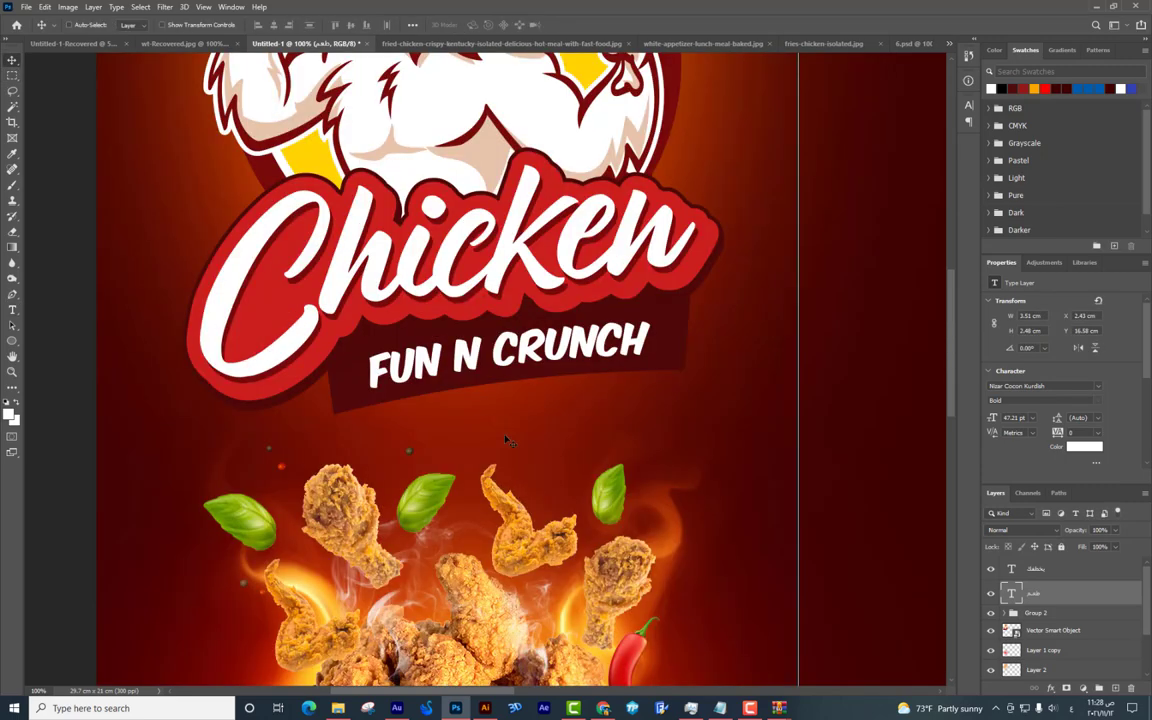
{"action": "scroll", "coordinate": [540, 318], "scroll_direction": "up", "scroll_amount": 5}
{"action": "scroll", "coordinate": [533, 532], "scroll_direction": "down", "scroll_amount": 5}
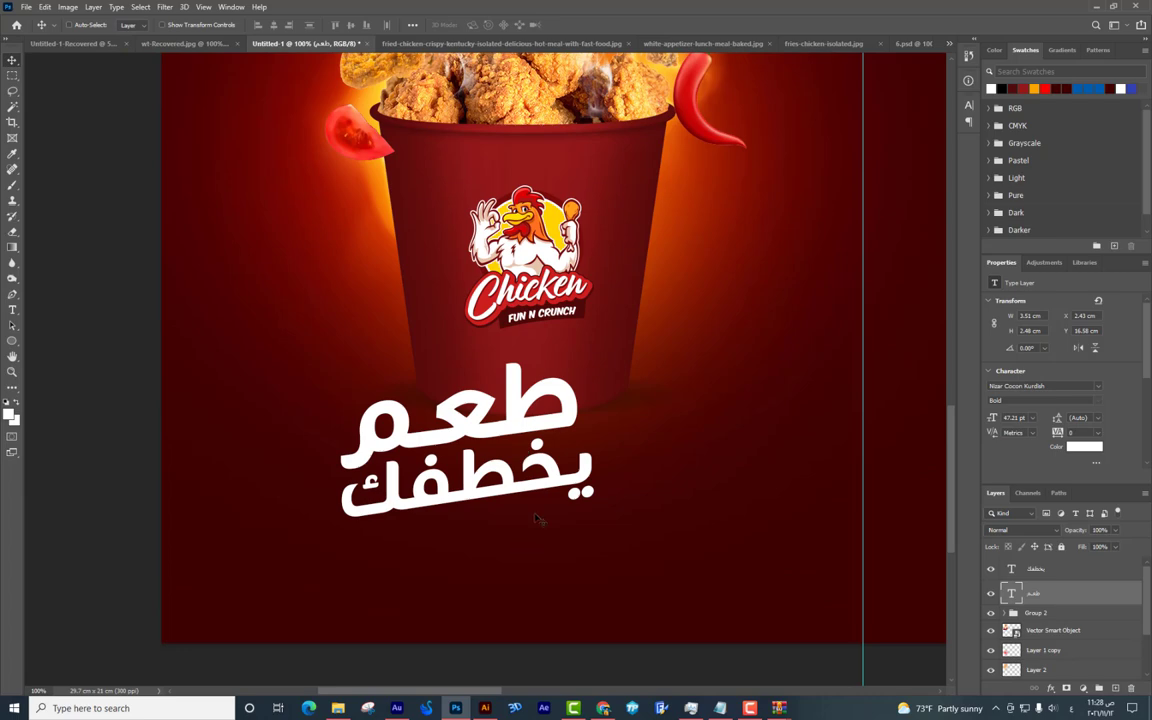
{"action": "right_click", "coordinate": [538, 495]}
{"action": "left_click", "coordinate": [545, 506]}
{"action": "left_click_drag", "start_coordinate": [500, 460], "coordinate": [440, 363]}
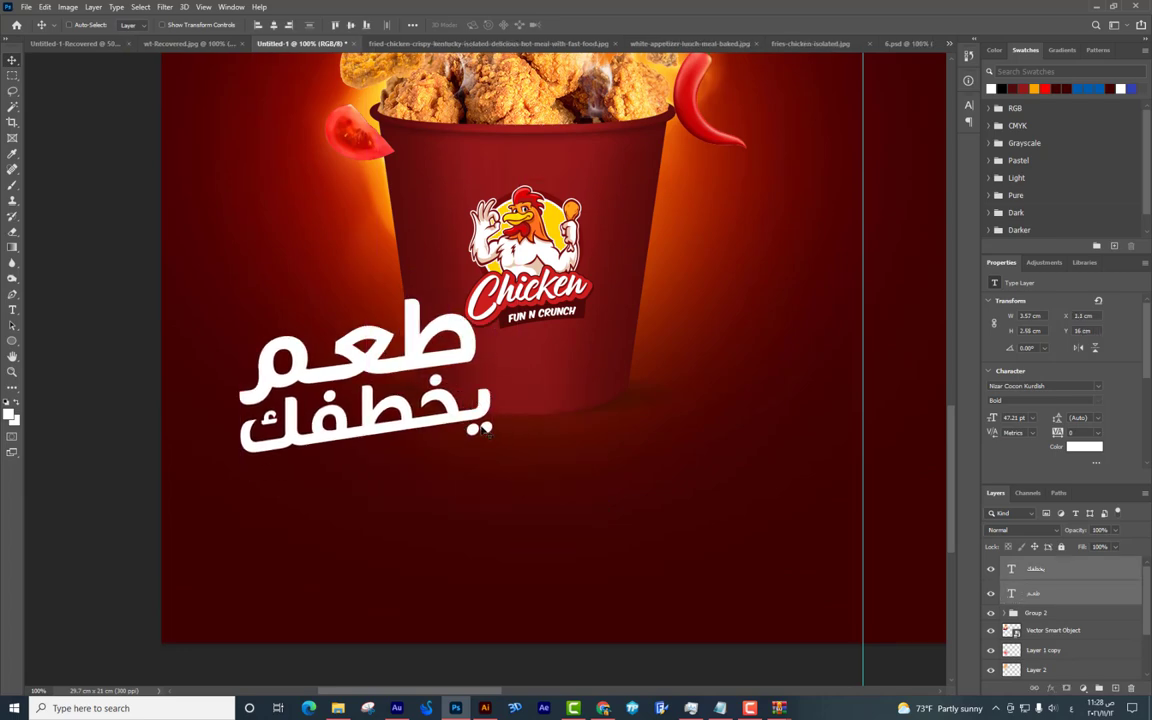
{"action": "key", "text": "alt+Tab"}
{"action": "key", "text": "alt+Tab"}
{"action": "key", "text": "alt+Tab"}
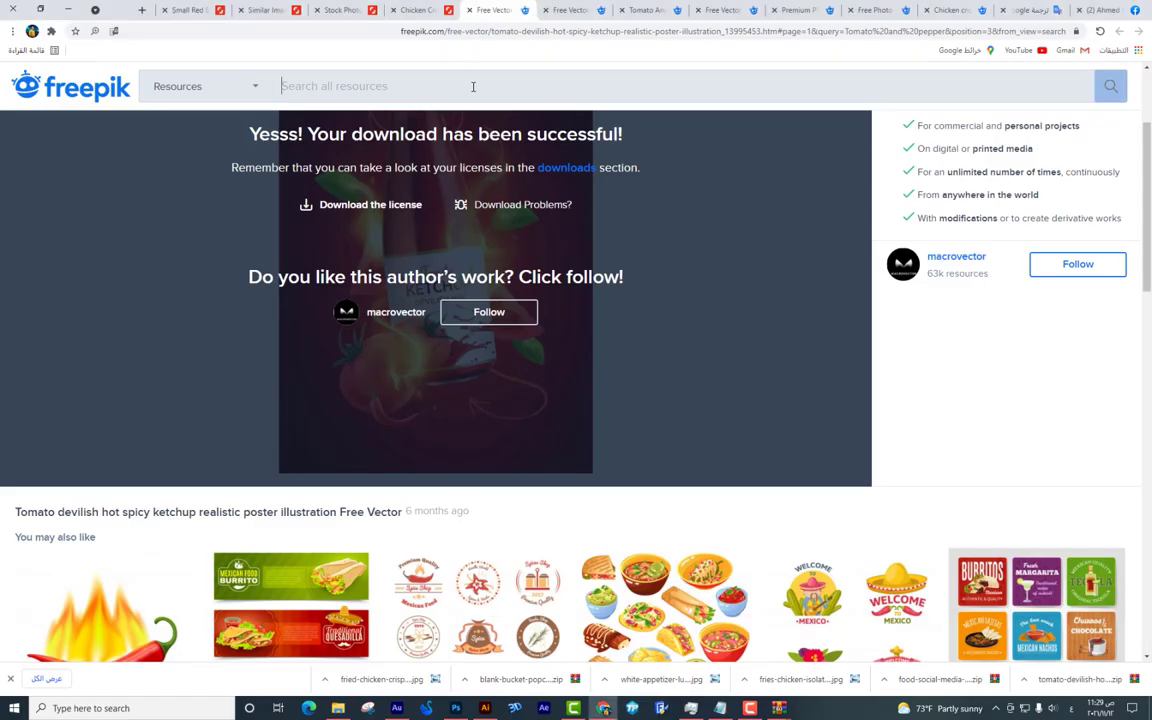
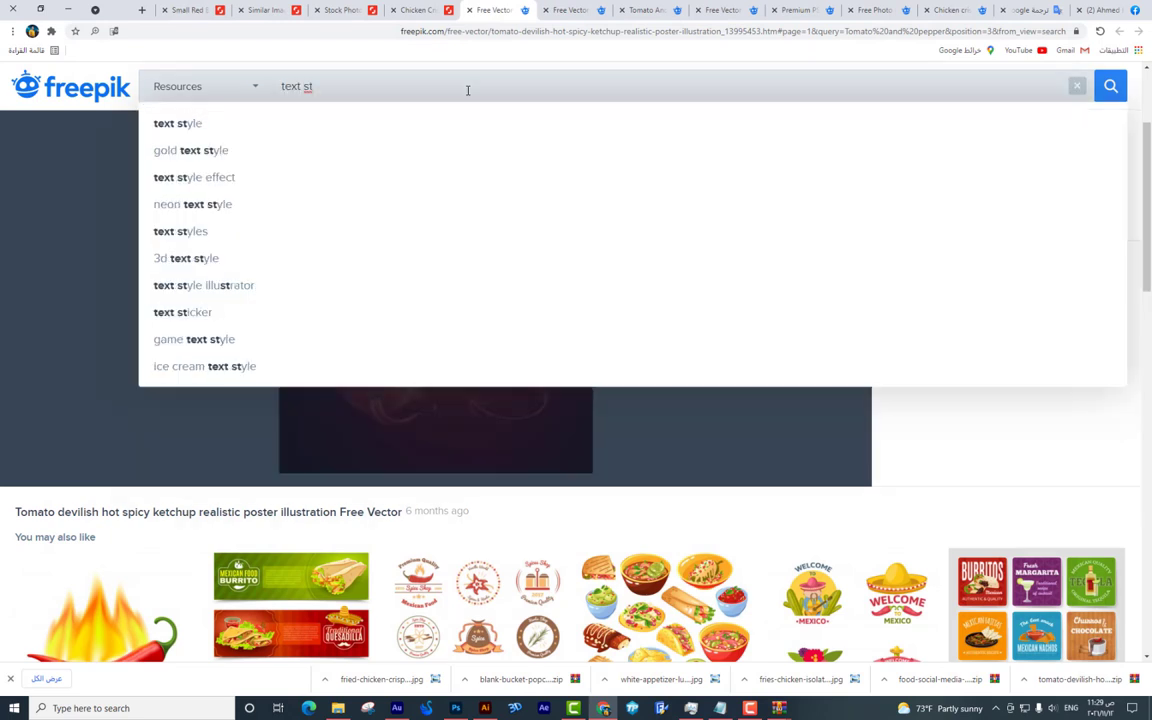
Search Freepik for 'text style' and browse the results.
{"action": "left_click", "coordinate": [467, 90]}
{"action": "type", "text": "text style"}
{"action": "key", "text": "Return"}
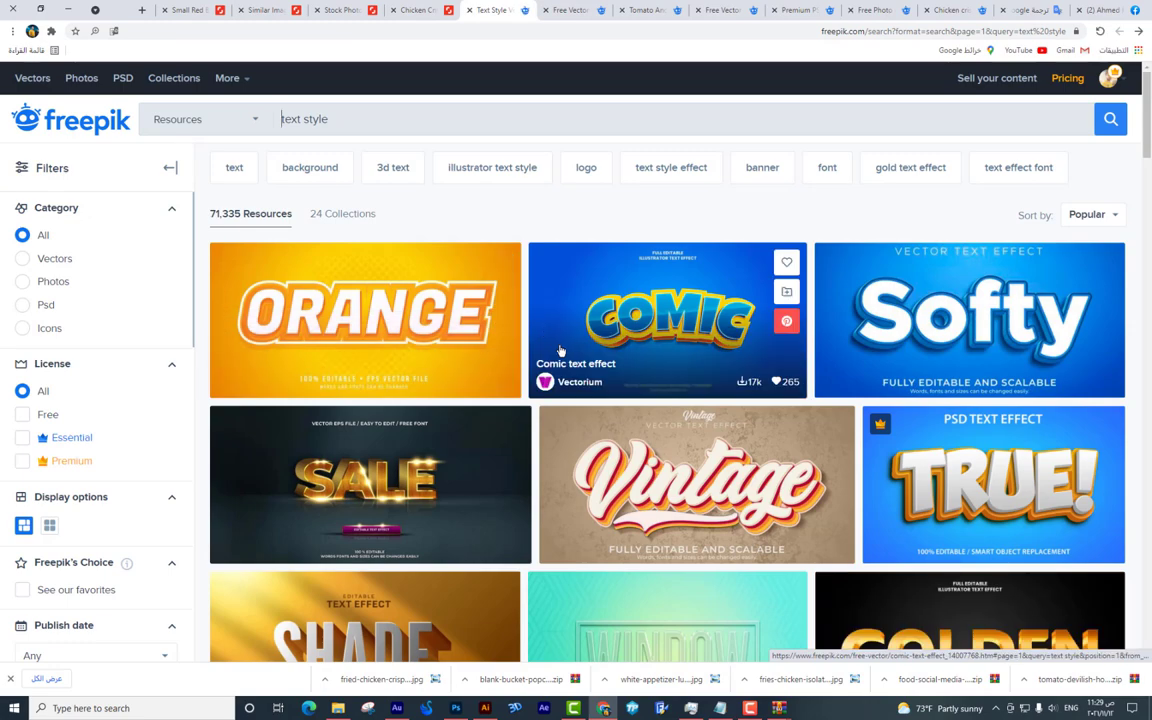
{"action": "scroll", "coordinate": [560, 350], "scroll_direction": "down", "scroll_amount": 3}
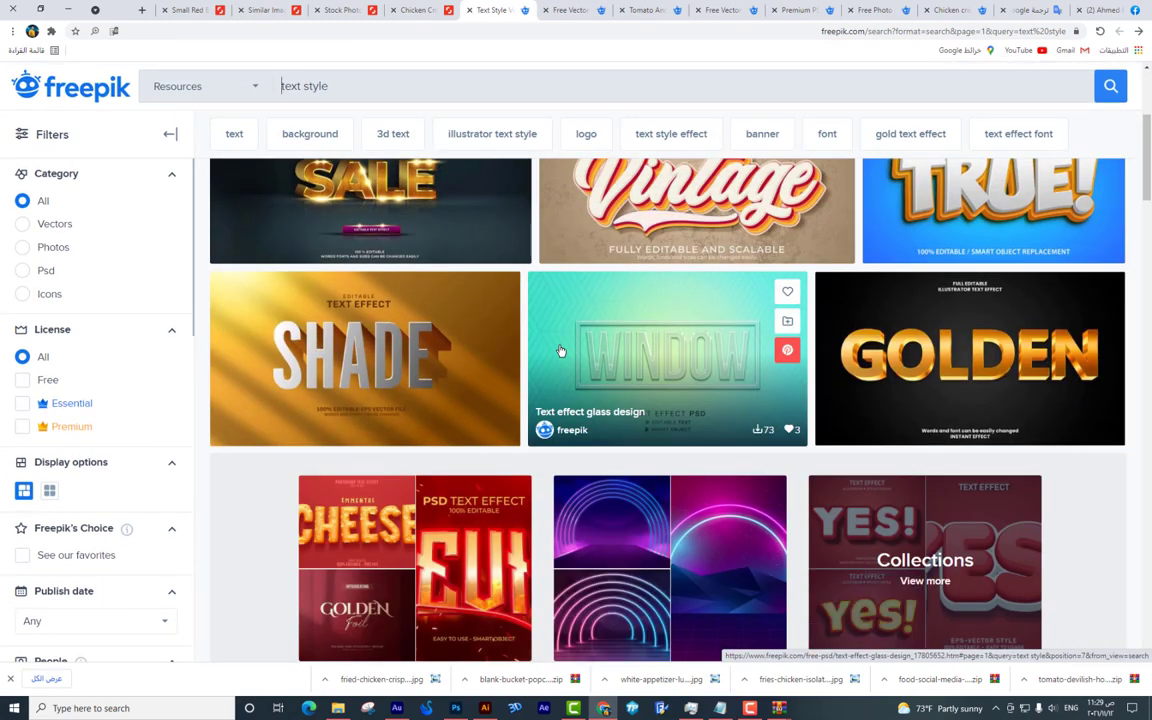
{"action": "scroll", "coordinate": [560, 350], "scroll_direction": "down", "scroll_amount": 3}
{"action": "scroll", "coordinate": [560, 350], "scroll_direction": "down", "scroll_amount": 7}
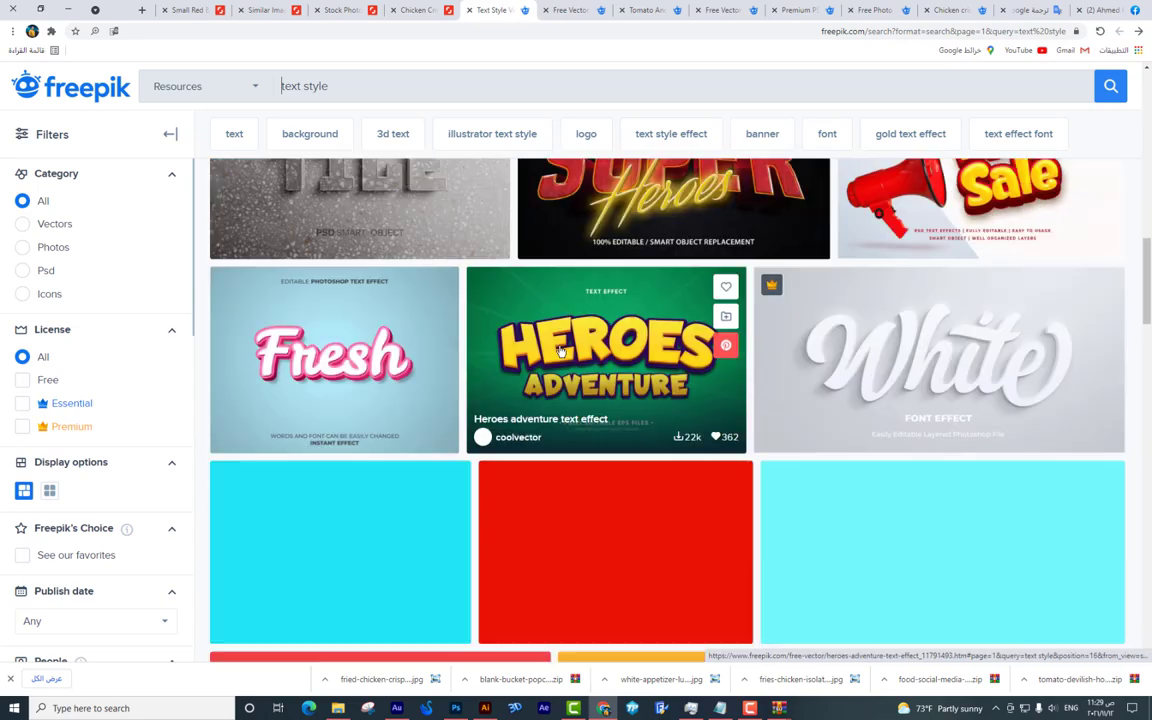
{"action": "scroll", "coordinate": [560, 350], "scroll_direction": "down", "scroll_amount": 5}
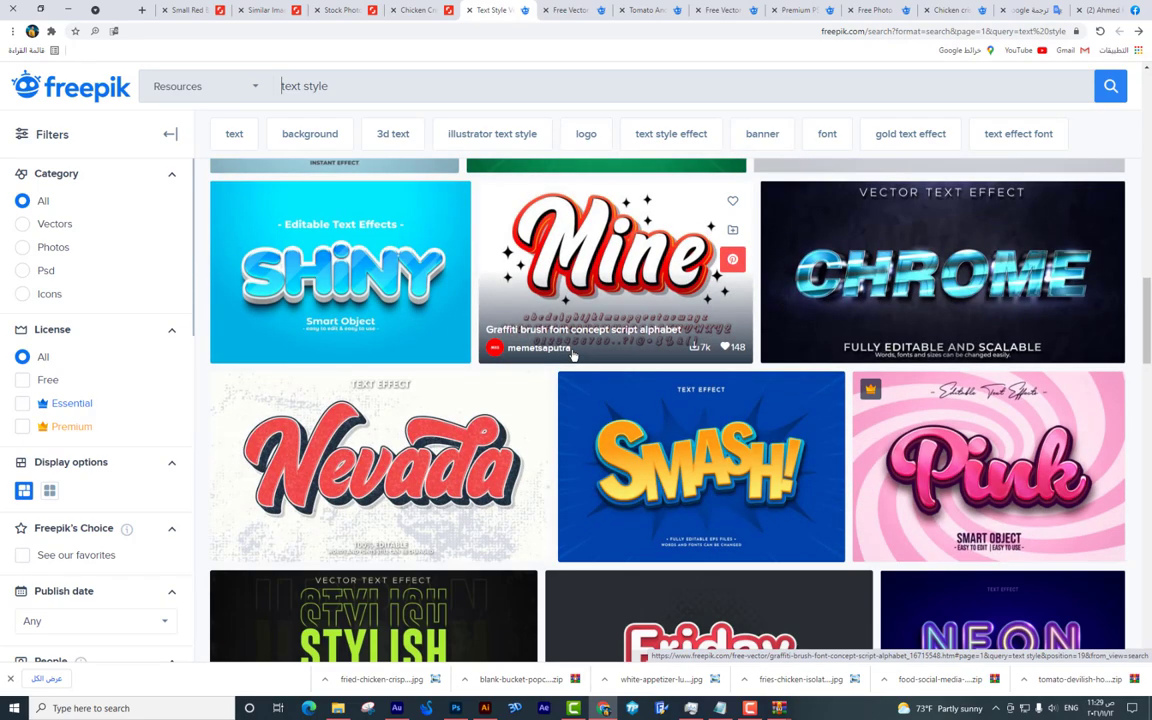
{"action": "scroll", "coordinate": [617, 360], "scroll_direction": "up", "scroll_amount": 1}
{"action": "scroll", "coordinate": [617, 360], "scroll_direction": "down", "scroll_amount": 3}
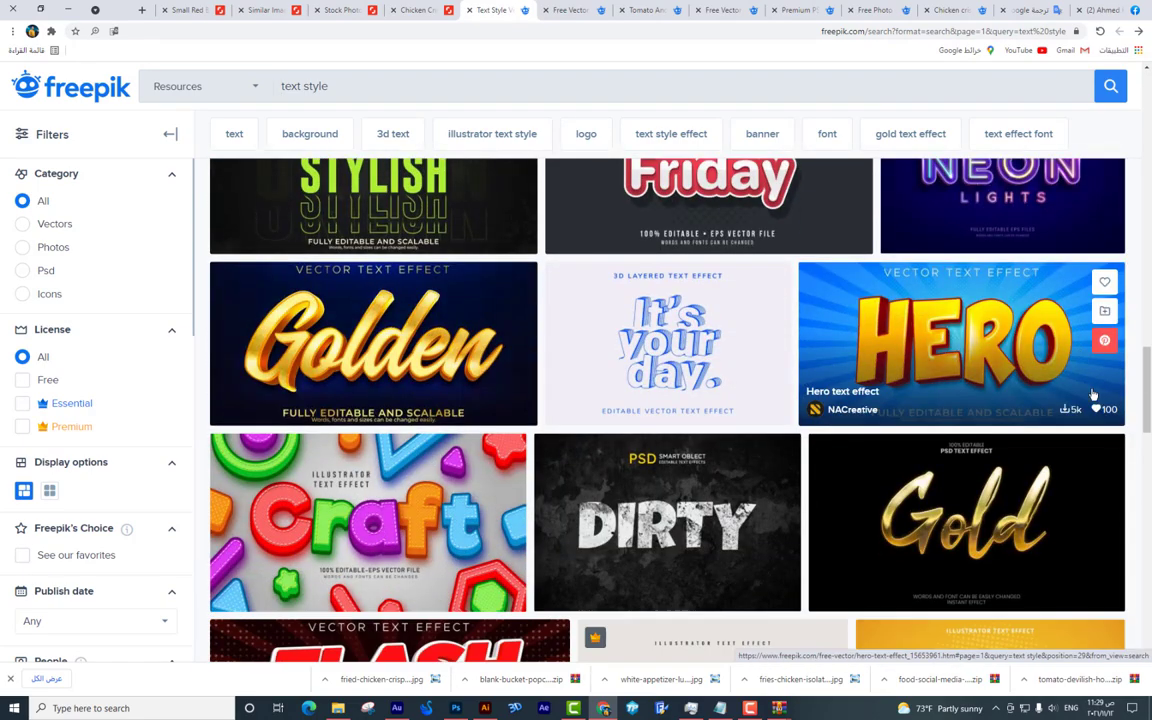
{"action": "left_click_drag", "start_coordinate": [1148, 390], "coordinate": [1150, 240]}
Open the Mega Sale text effect and download its PSD template.
{"action": "left_click", "coordinate": [938, 450]}
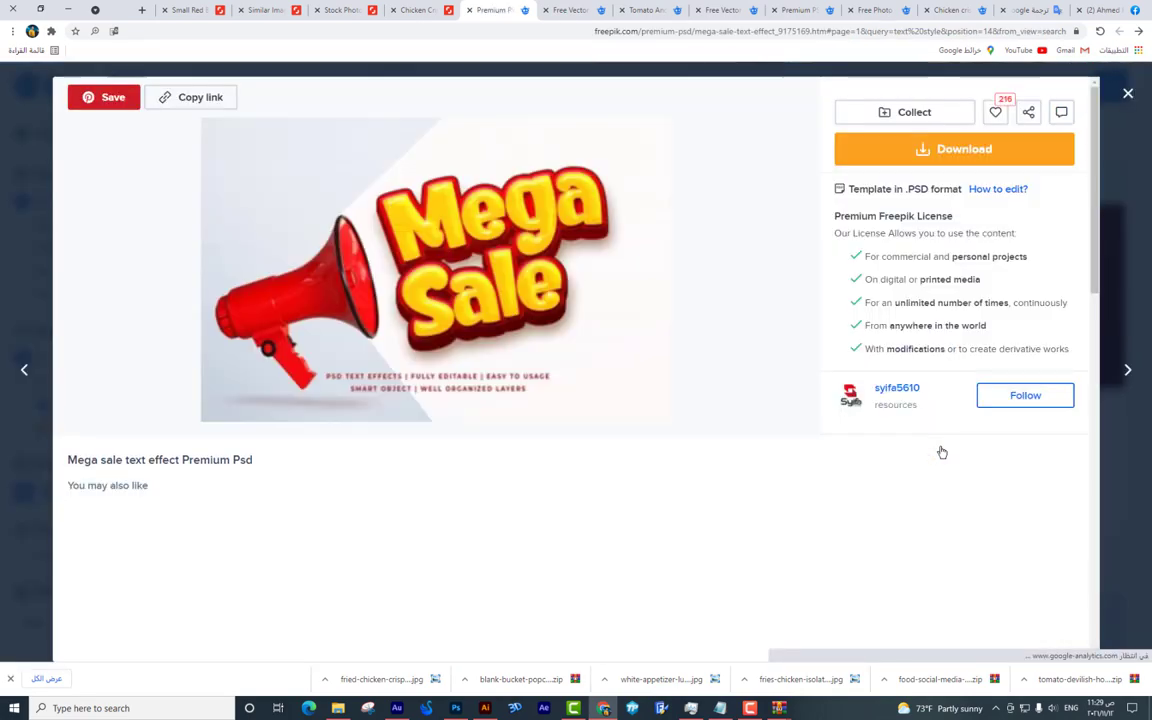
{"action": "left_click", "coordinate": [940, 150]}
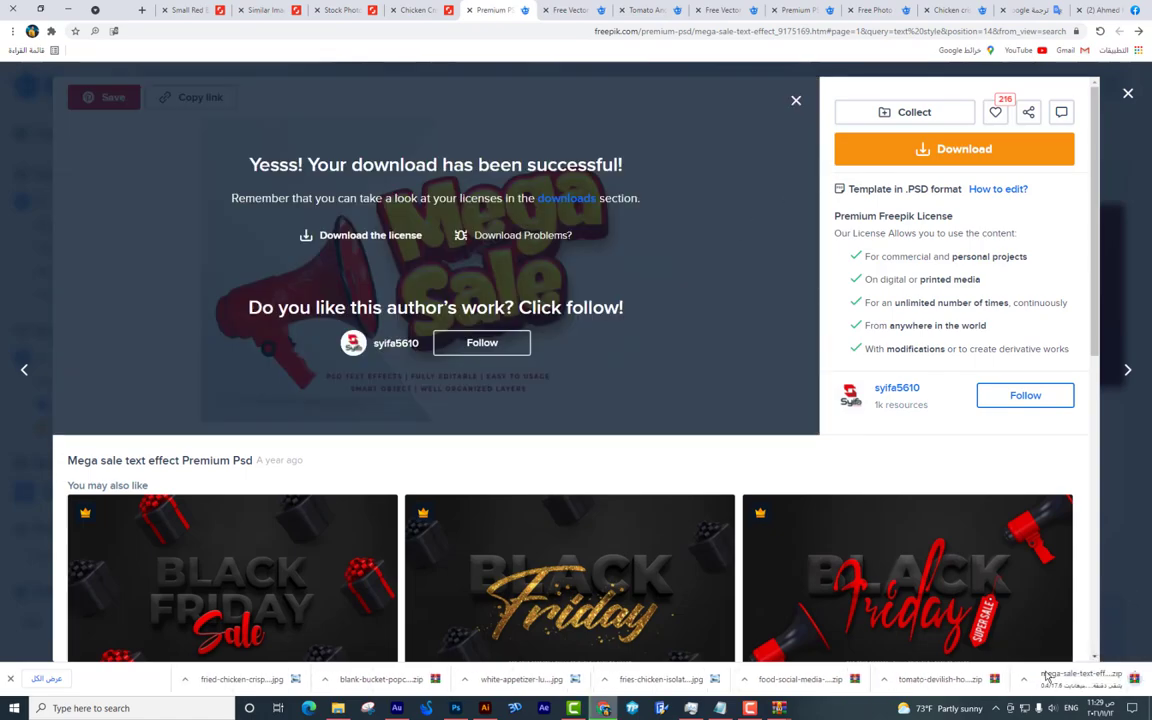
{"action": "key", "text": "alt+Tab"}
Recolour both Arabic slogan lines, طعم and يخطفك, to black.
{"action": "double_click", "coordinate": [369, 358]}
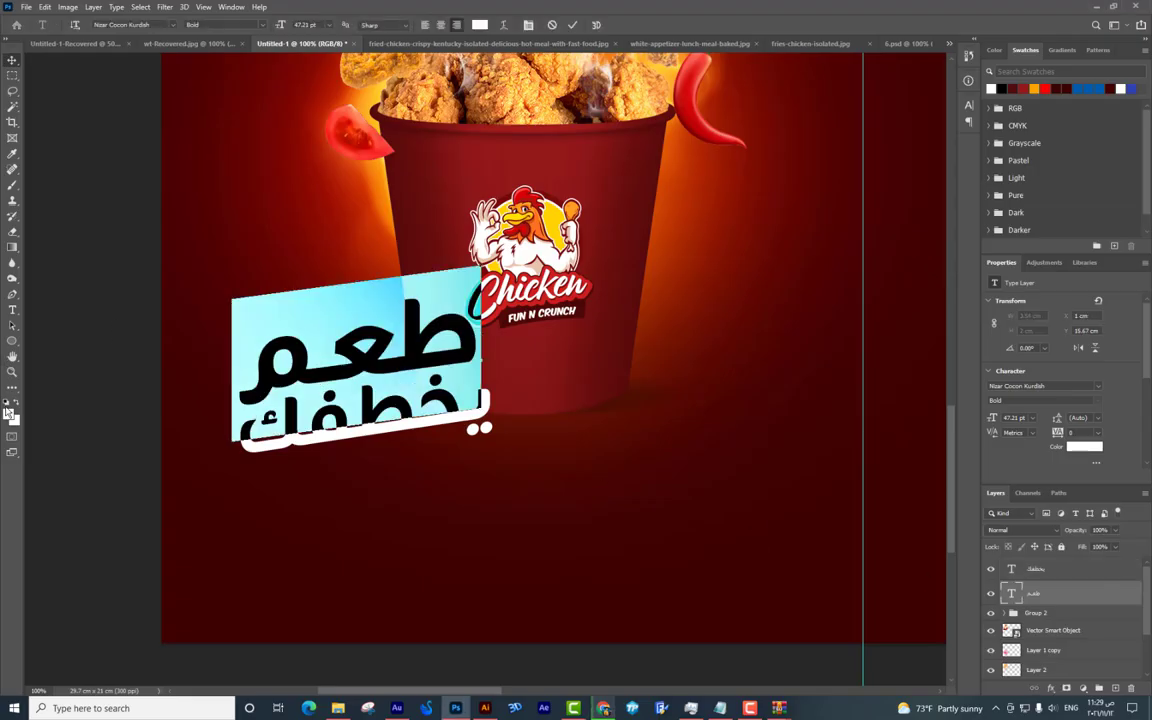
{"action": "left_click", "coordinate": [9, 412]}
{"action": "left_click", "coordinate": [836, 376]}
{"action": "key", "text": "Return"}
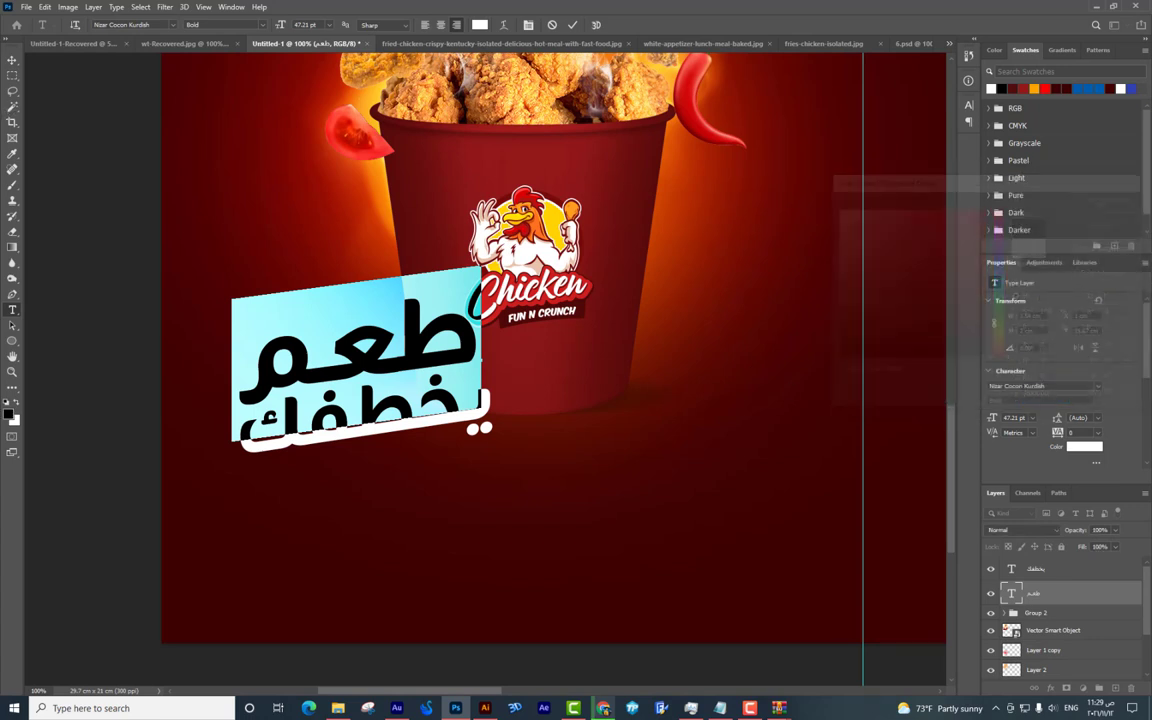
{"action": "left_click", "coordinate": [12, 62]}
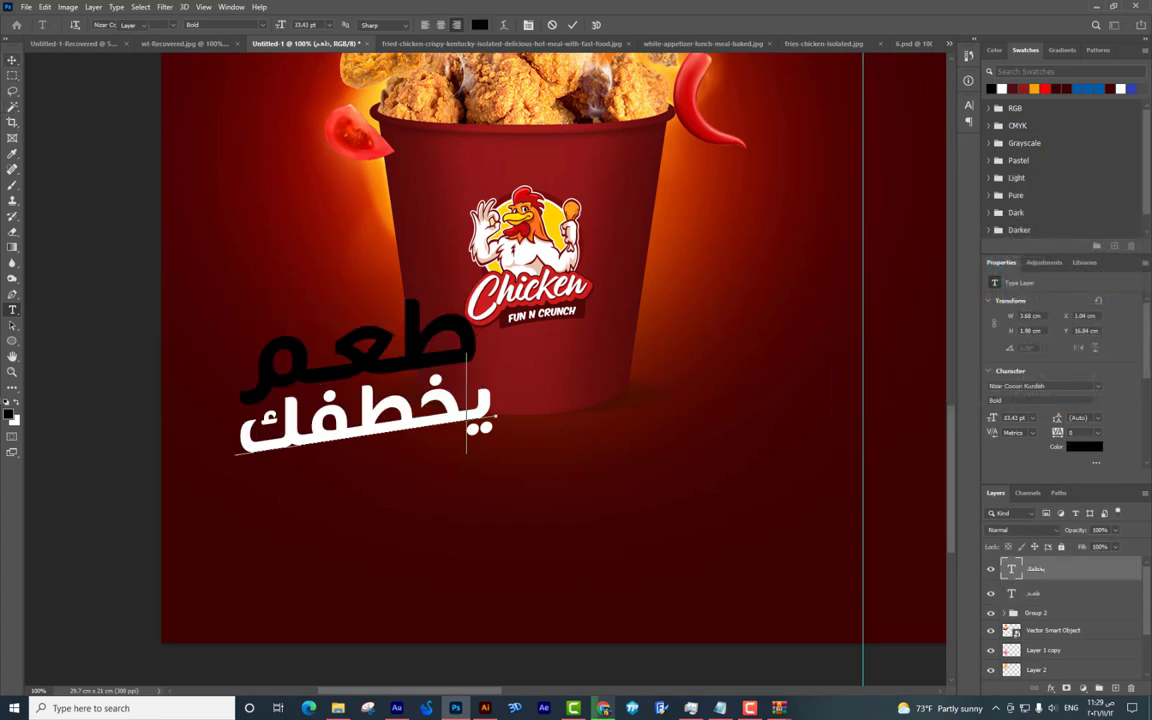
{"action": "double_click", "coordinate": [1011, 568]}
{"action": "left_click", "coordinate": [9, 412]}
{"action": "key", "text": "Return"}
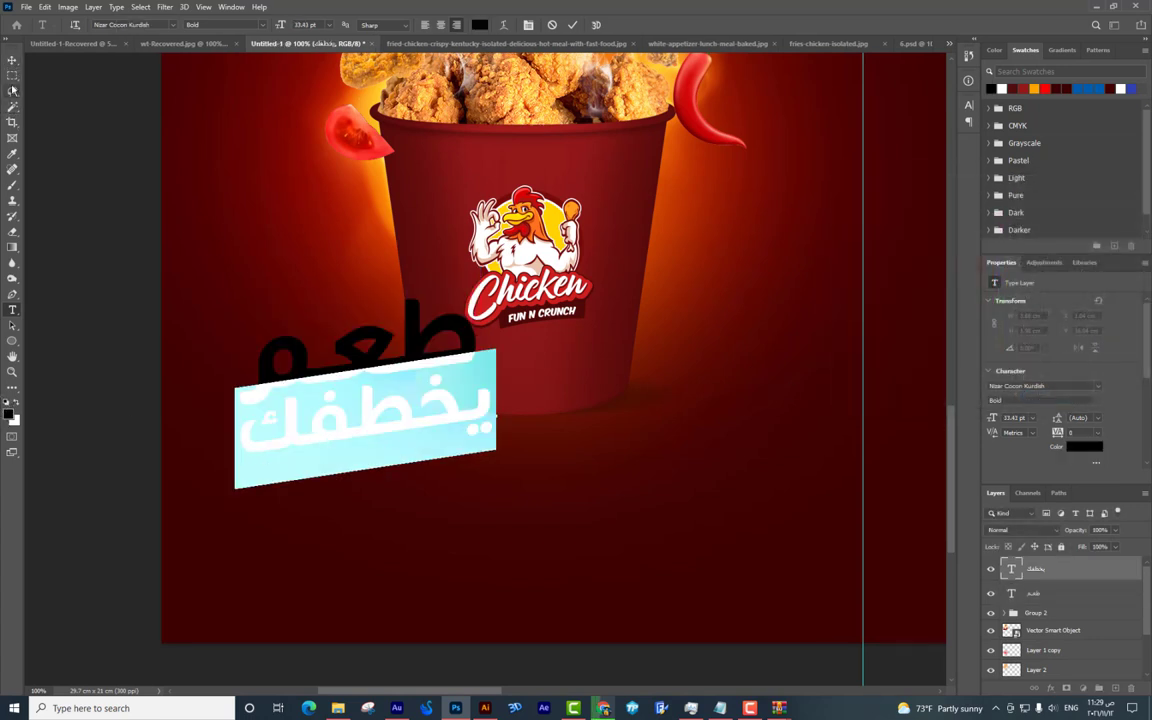
{"action": "left_click", "coordinate": [12, 62]}
Zoom to 200% and draw a curved Pen swoosh path beneath the slogan.
{"action": "left_click_drag", "start_coordinate": [340, 306], "coordinate": [430, 281]}
{"action": "key", "text": "ctrl+plus"}
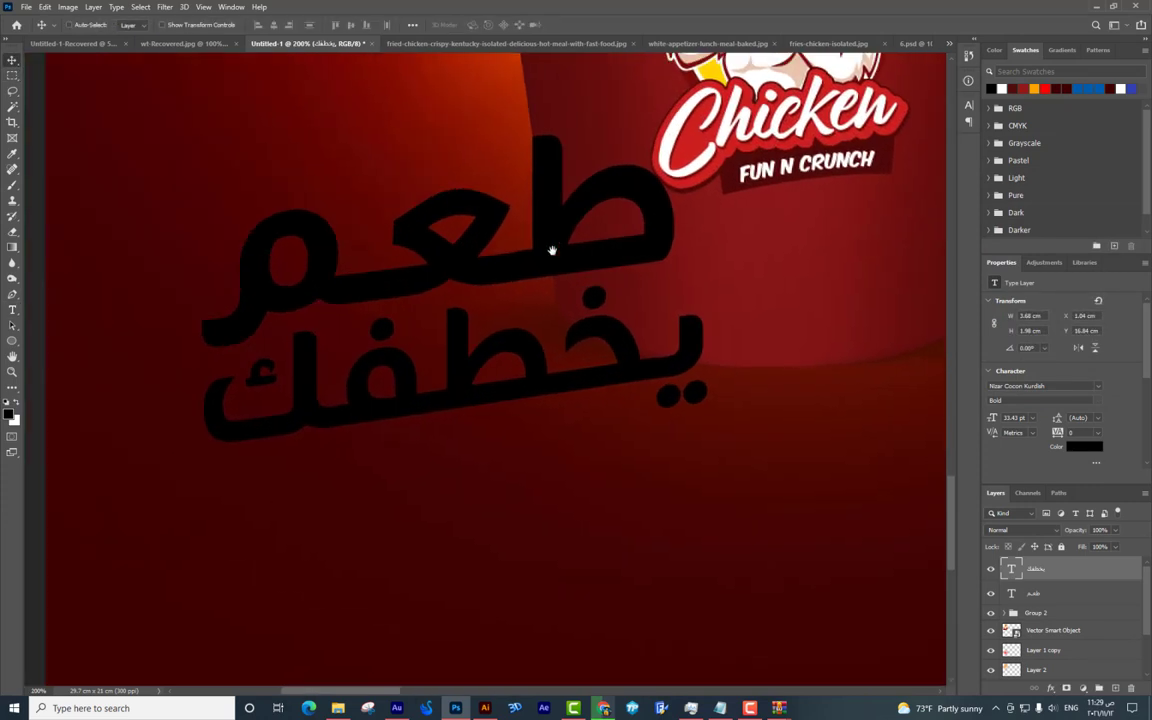
{"action": "left_click", "coordinate": [12, 295]}
{"action": "left_click", "coordinate": [232, 474]}
{"action": "left_click_drag", "start_coordinate": [757, 424], "coordinate": [893, 469]}
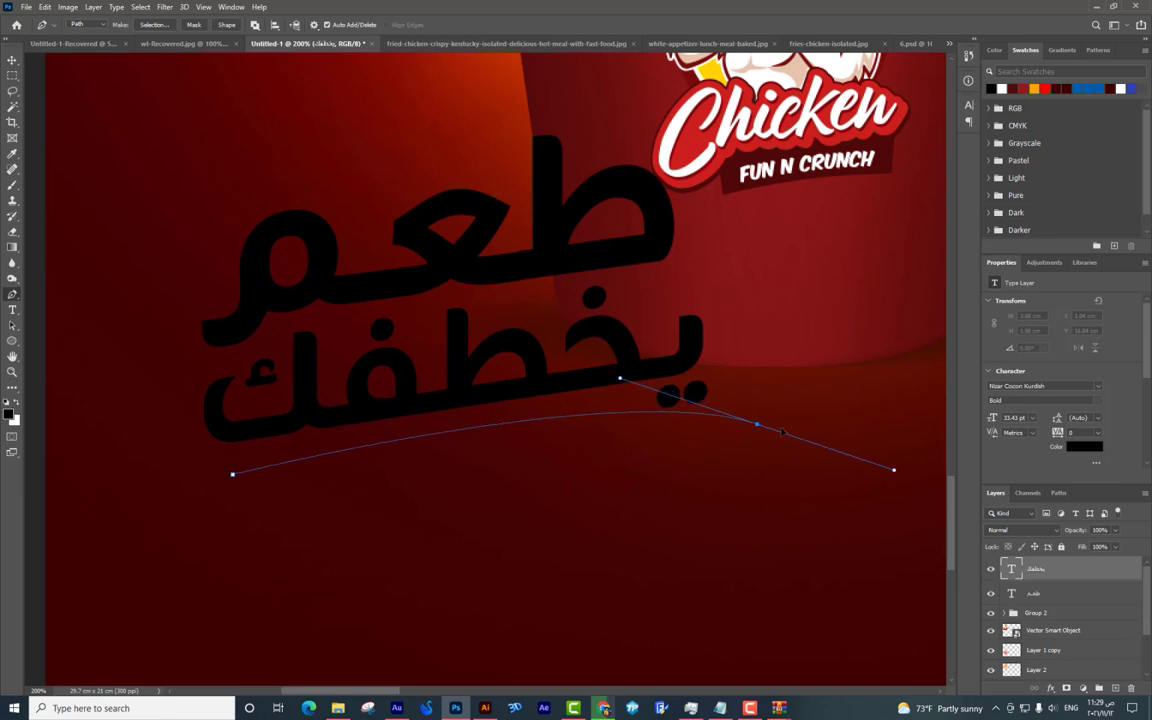
{"action": "key", "text": "ctrl+z"}
{"action": "left_click", "coordinate": [238, 458]}
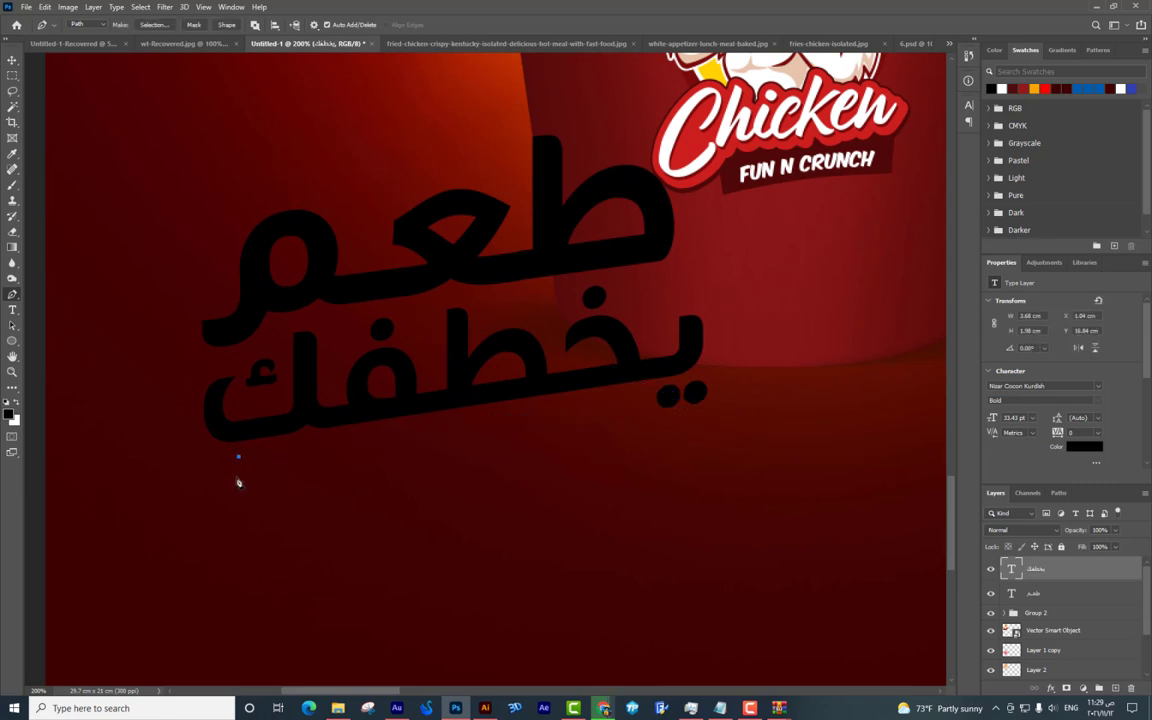
{"action": "left_click_drag", "start_coordinate": [733, 447], "coordinate": [854, 510]}
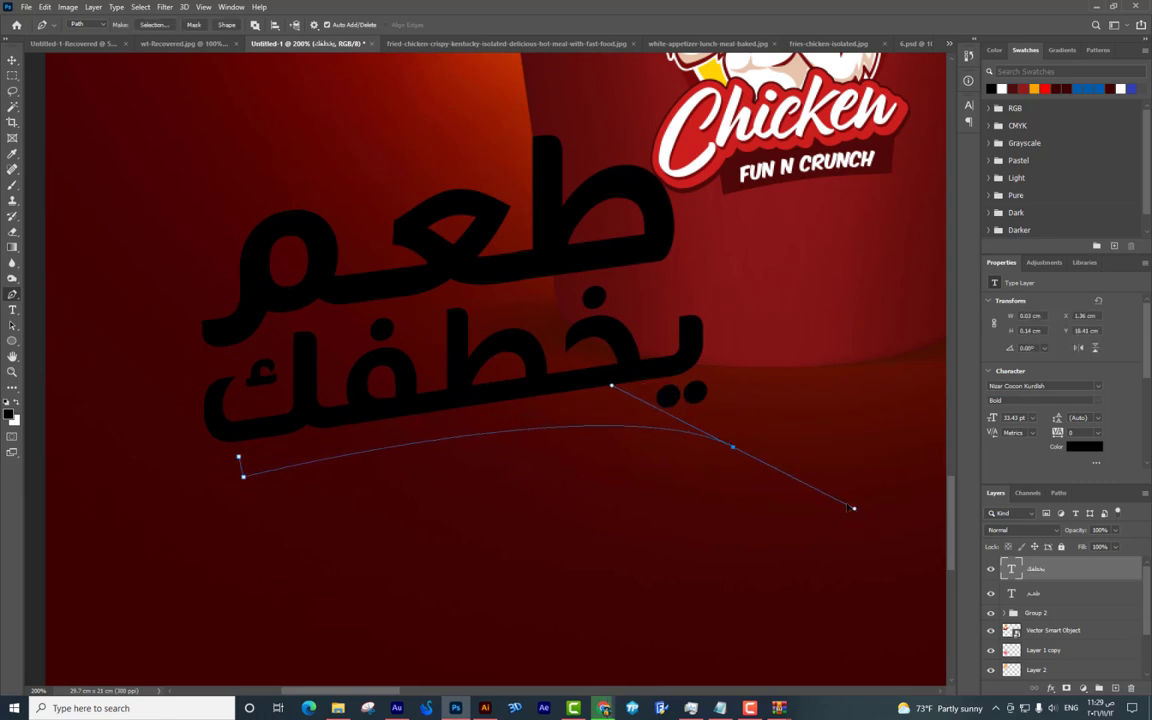
{"action": "left_click_drag", "start_coordinate": [238, 458], "coordinate": [75, 551]}
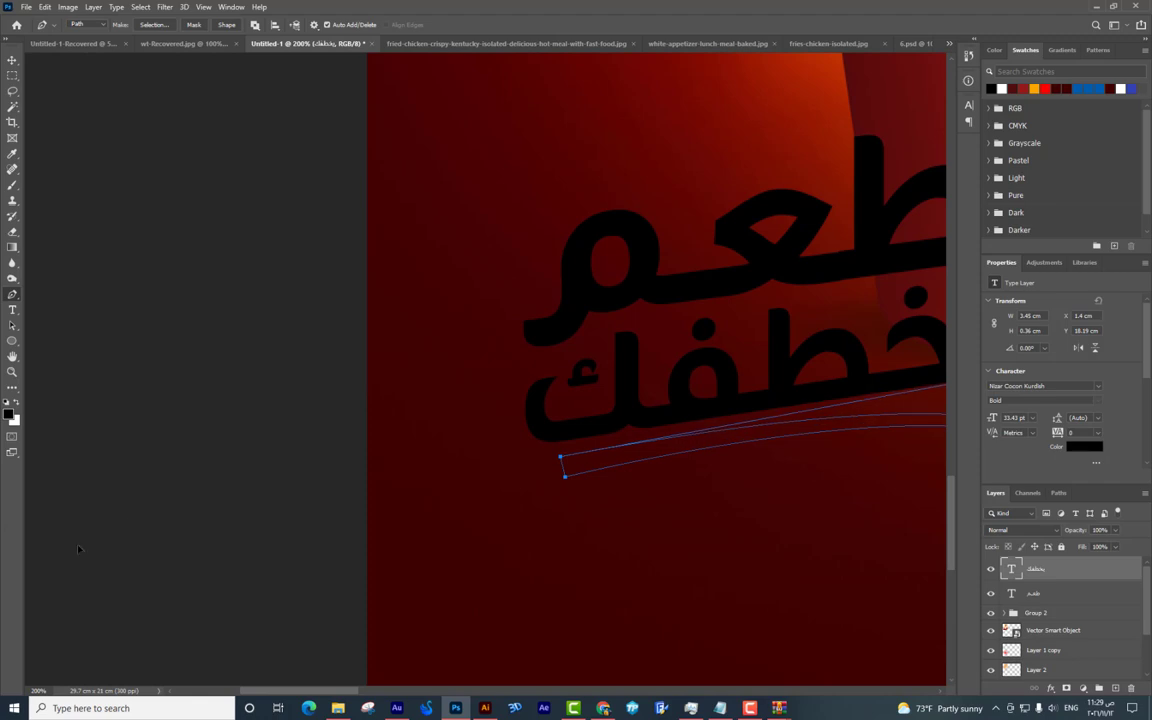
{"action": "scroll", "coordinate": [352, 473], "scroll_direction": "right", "scroll_amount": 5}
Convert the swoosh path into a selection and return to the browser.
{"action": "key", "text": "ctrl+Return"}
{"action": "scroll", "coordinate": [1030, 600], "scroll_direction": "down", "scroll_amount": 2}
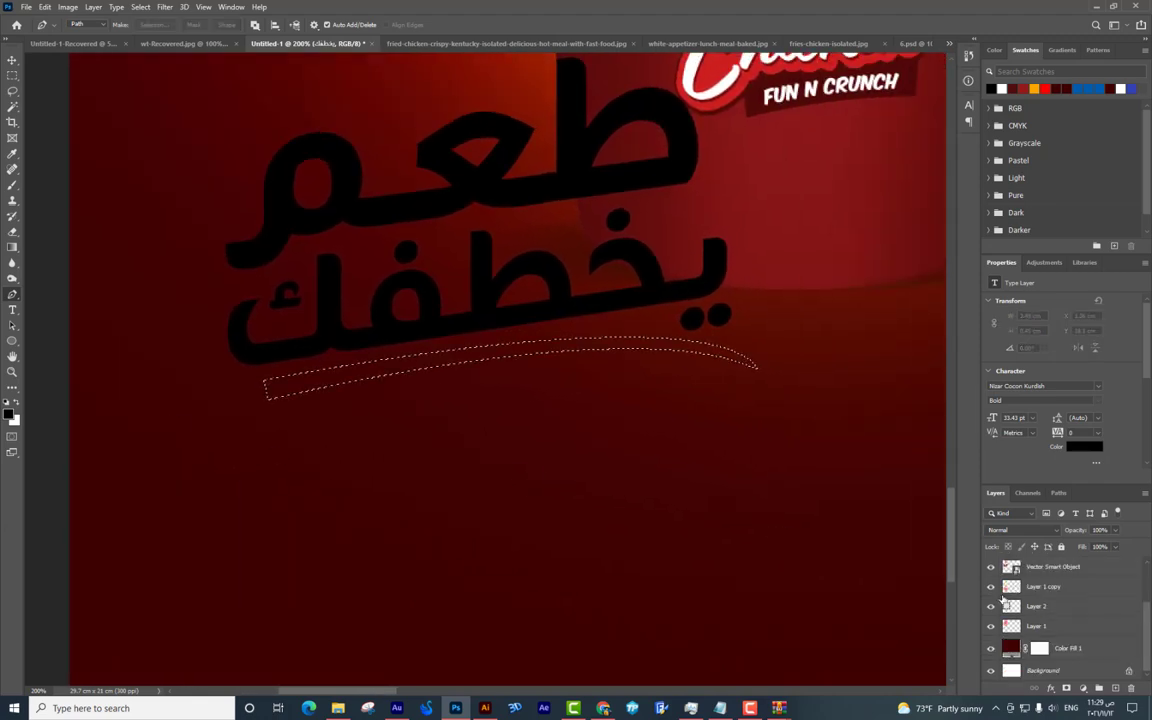
{"action": "scroll", "coordinate": [576, 504], "scroll_direction": "up", "scroll_amount": 3}
{"action": "key", "text": "alt+Tab"}
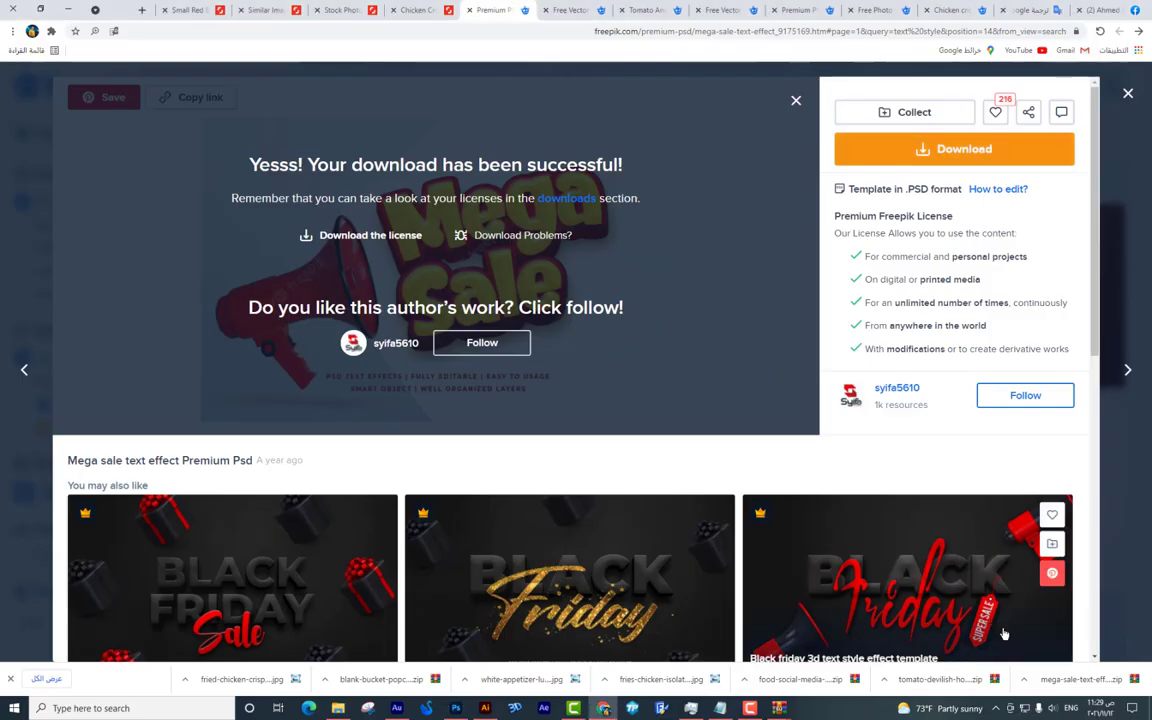
Open 819.psd from the downloaded zip and its REPLACE YOUR TEXT smart object.
{"action": "left_click", "coordinate": [1048, 680]}
{"action": "double_click", "coordinate": [235, 320]}
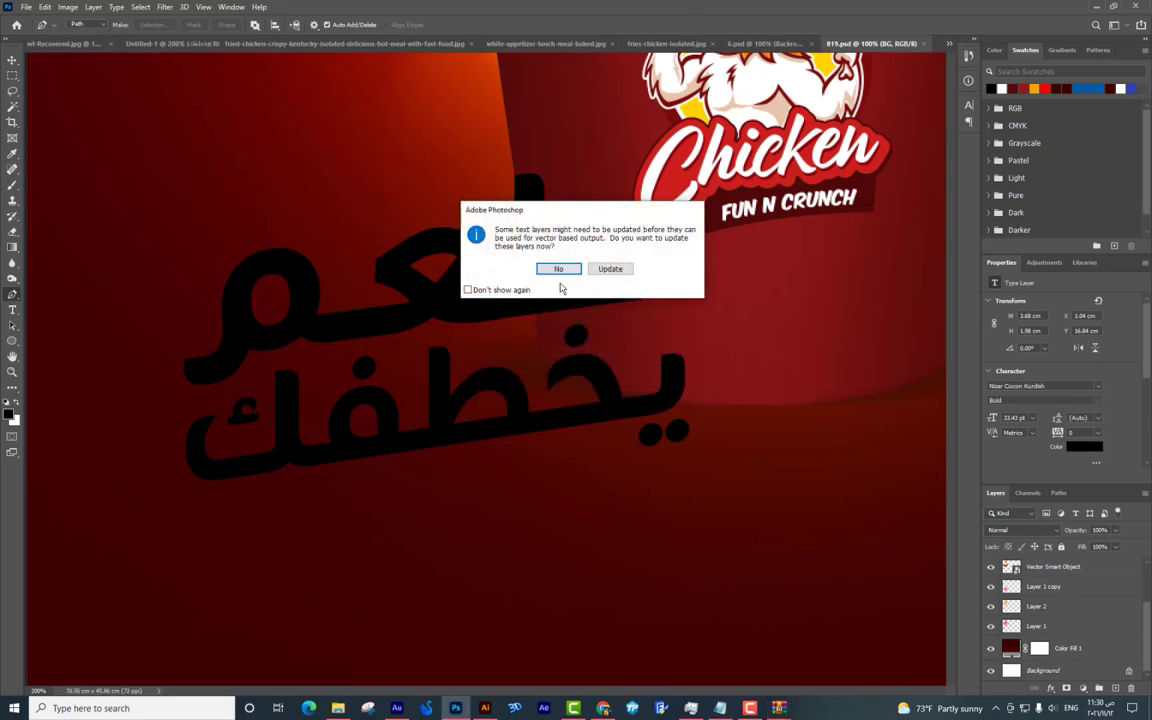
{"action": "left_click", "coordinate": [558, 269]}
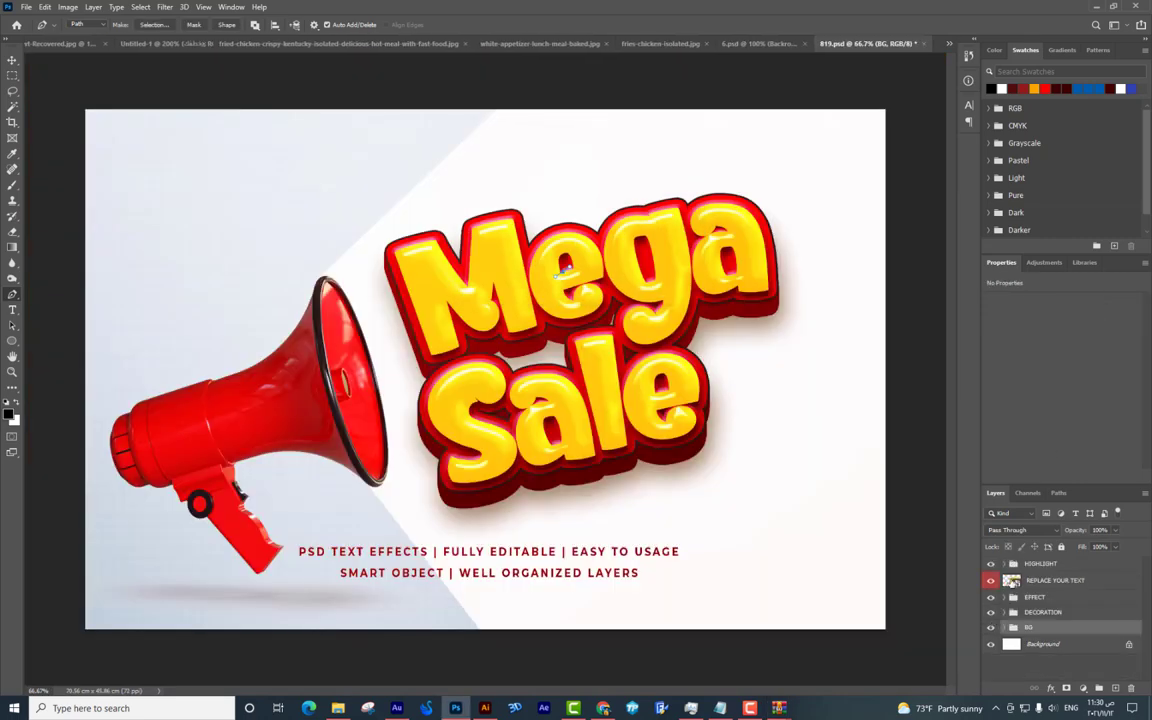
{"action": "double_click", "coordinate": [1011, 580]}
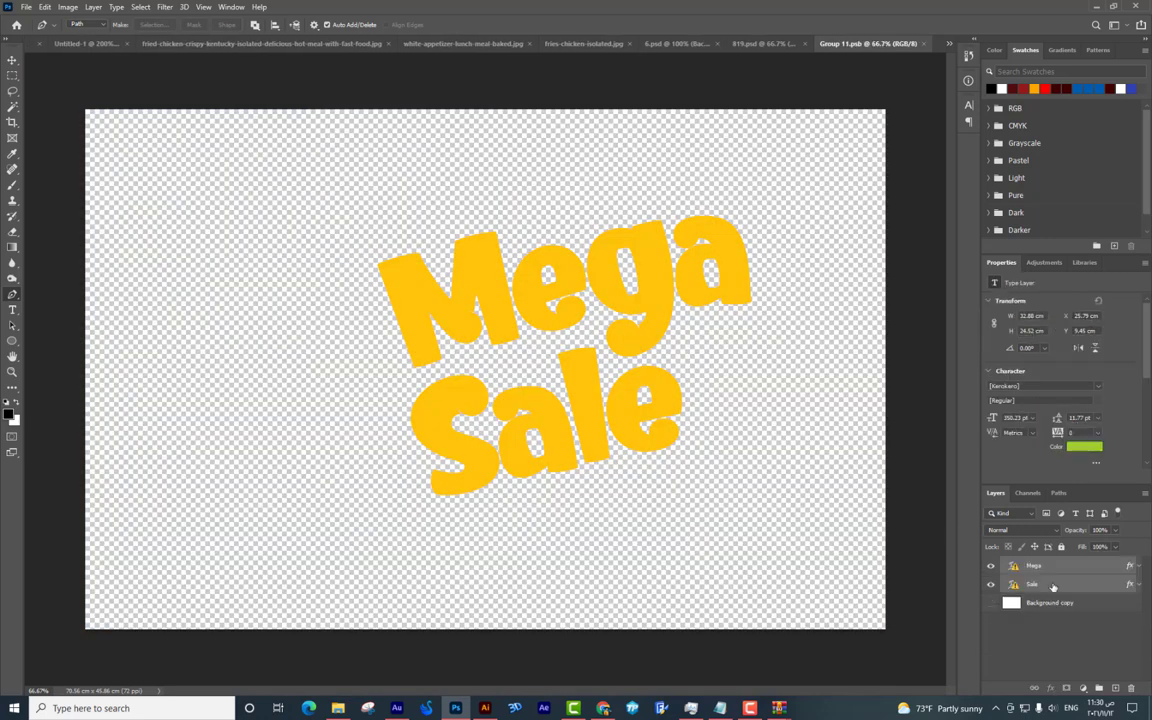
{"action": "left_click", "coordinate": [925, 44]}
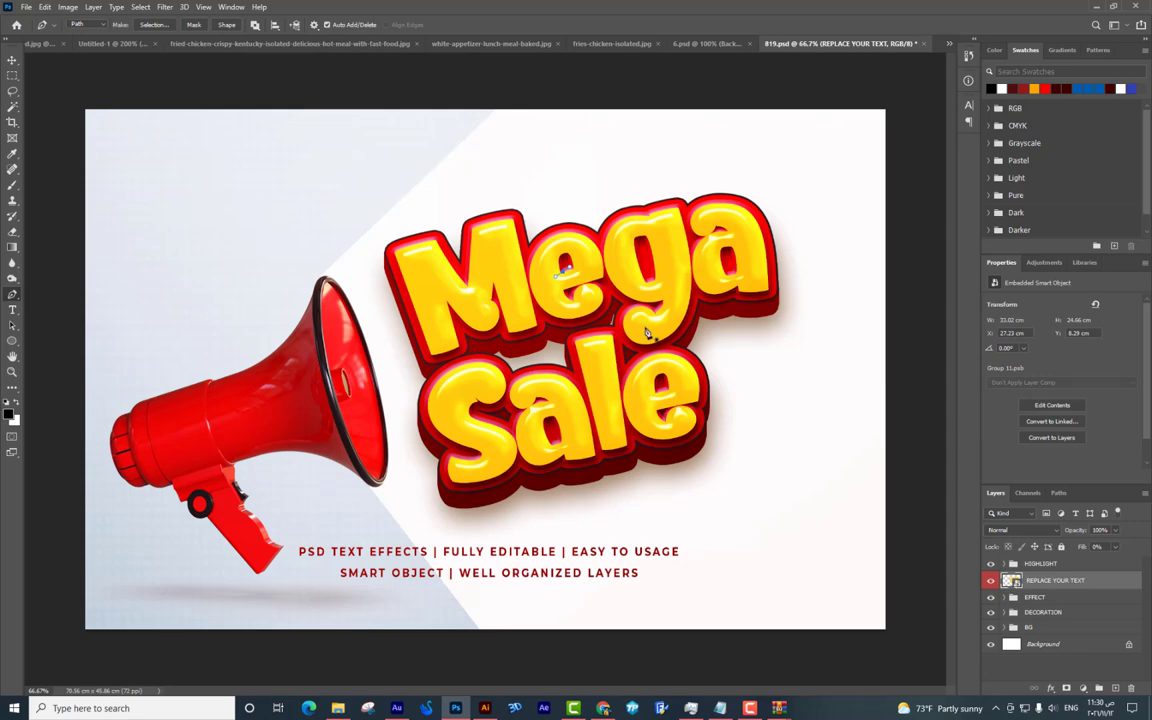
{"action": "double_click", "coordinate": [1011, 580]}
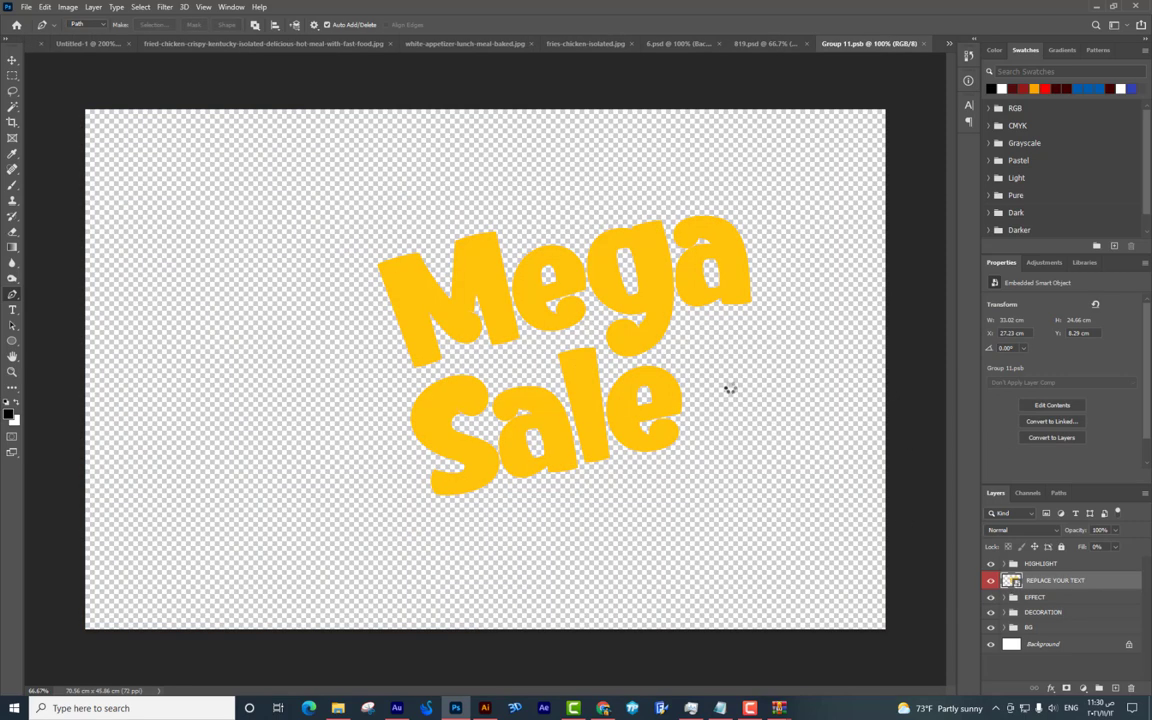
Close the 6.psd and fried drumstick documents without saving.
{"action": "left_click", "coordinate": [762, 44]}
{"action": "left_click", "coordinate": [640, 44]}
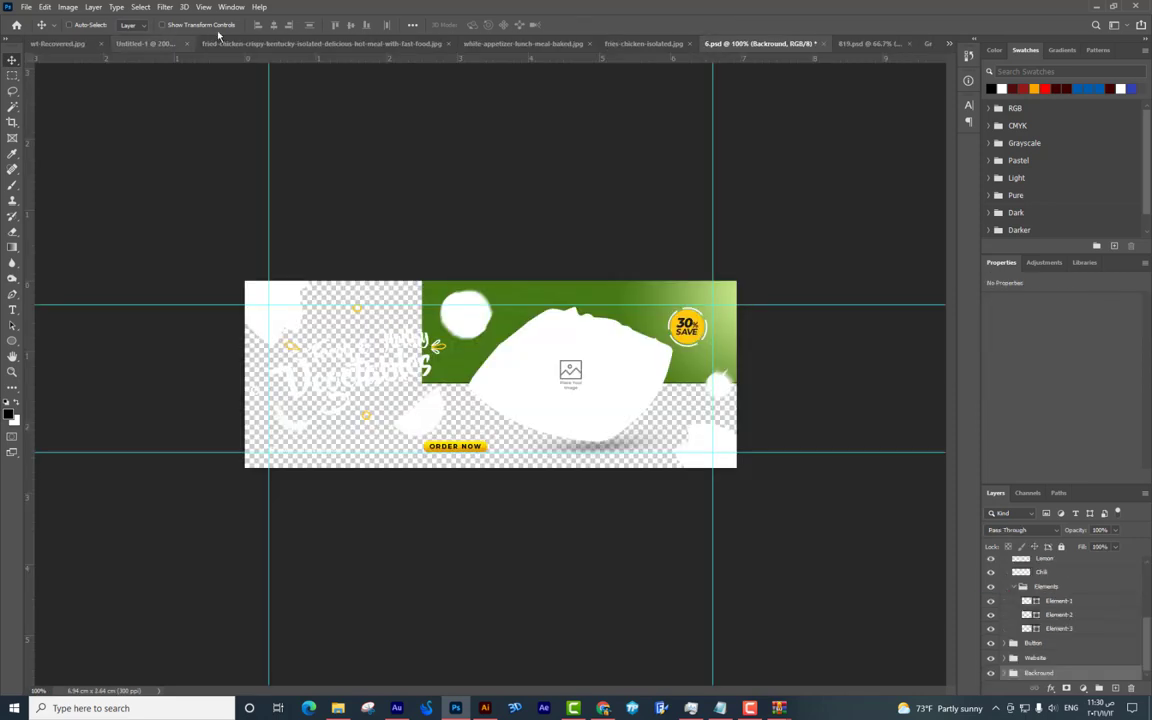
{"action": "left_click", "coordinate": [821, 45]}
{"action": "left_click", "coordinate": [566, 260]}
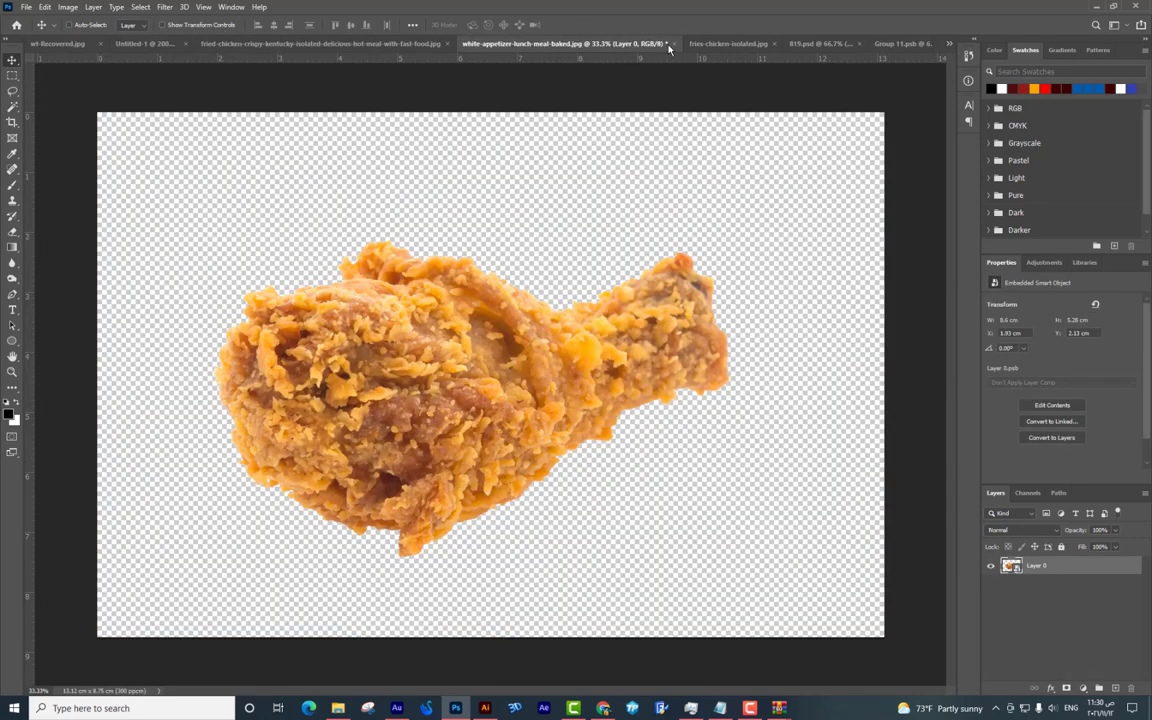
{"action": "left_click", "coordinate": [674, 44]}
{"action": "left_click", "coordinate": [569, 260]}
{"action": "left_click", "coordinate": [100, 44]}
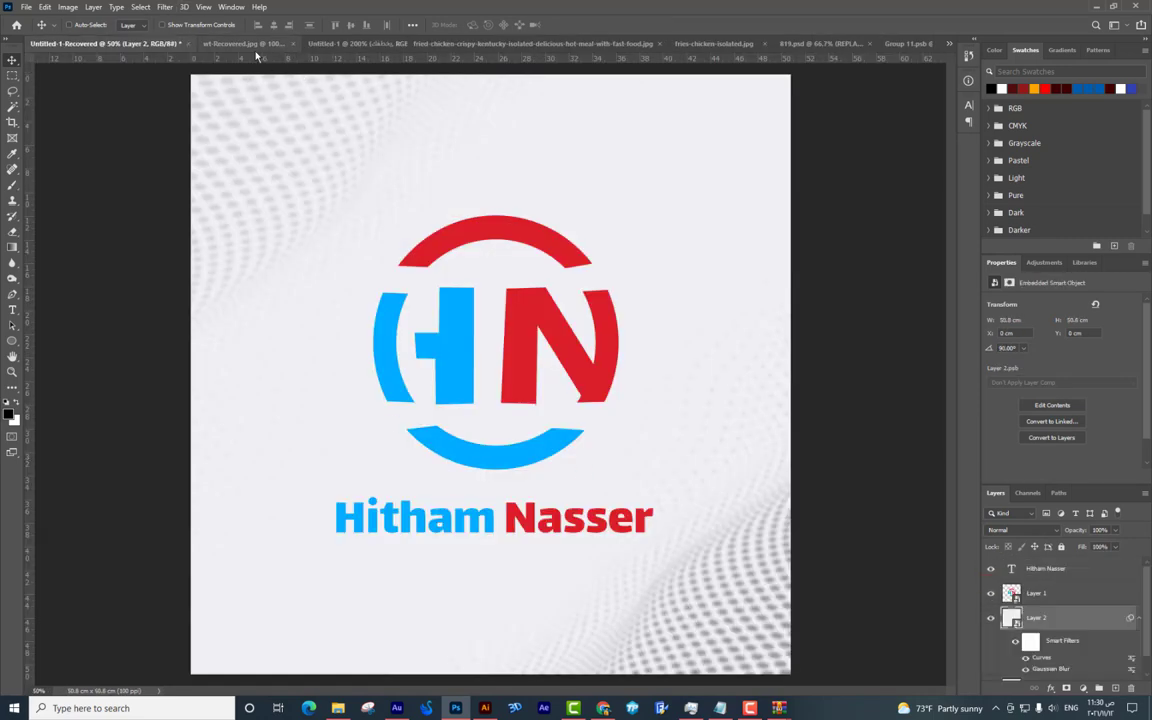
Move both Arabic slogan lines up onto the logo and enlarge them to about 283%.
{"action": "left_click", "coordinate": [340, 44]}
{"action": "left_click_drag", "start_coordinate": [504, 321], "coordinate": [629, 330]}
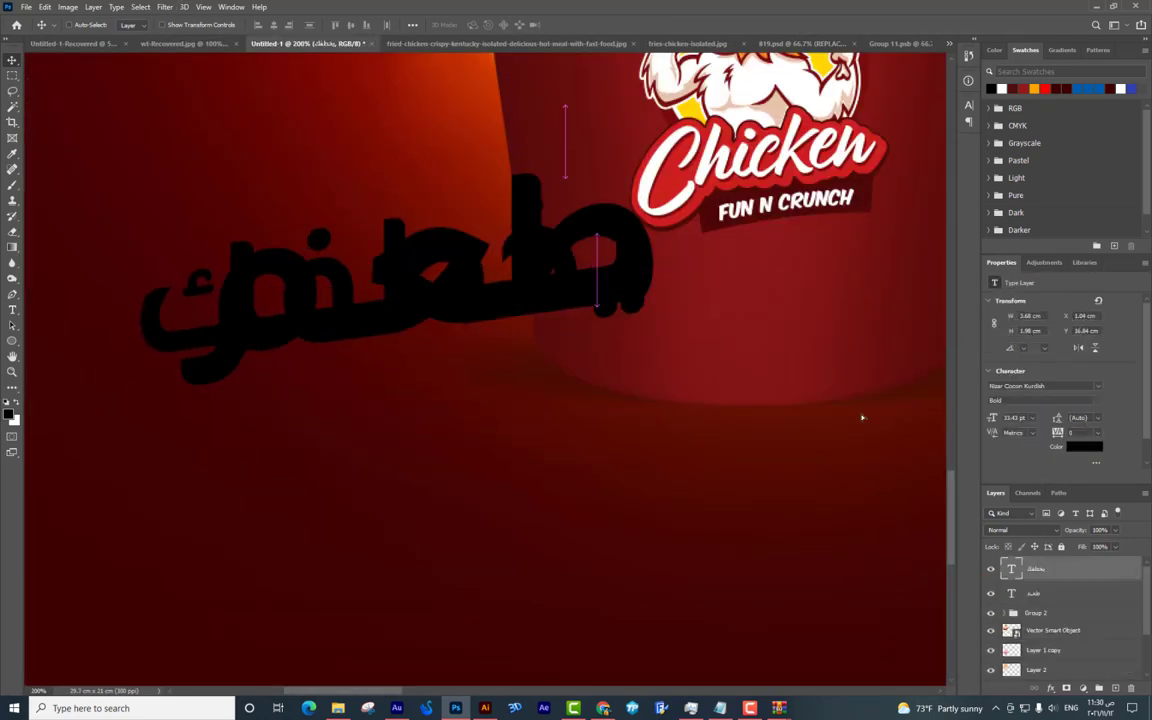
{"action": "key", "text": "ctrl+z"}
{"action": "left_click_drag", "start_coordinate": [501, 347], "coordinate": [522, 295]}
{"action": "key", "text": "ctrl+t"}
{"action": "left_click_drag", "start_coordinate": [614, 268], "coordinate": [768, 150]}
{"action": "key", "text": "Return"}
Merge the two Arabic text layers and add a yellow Color Overlay sampled from Mega Sale.
{"action": "key", "text": "ctrl+e"}
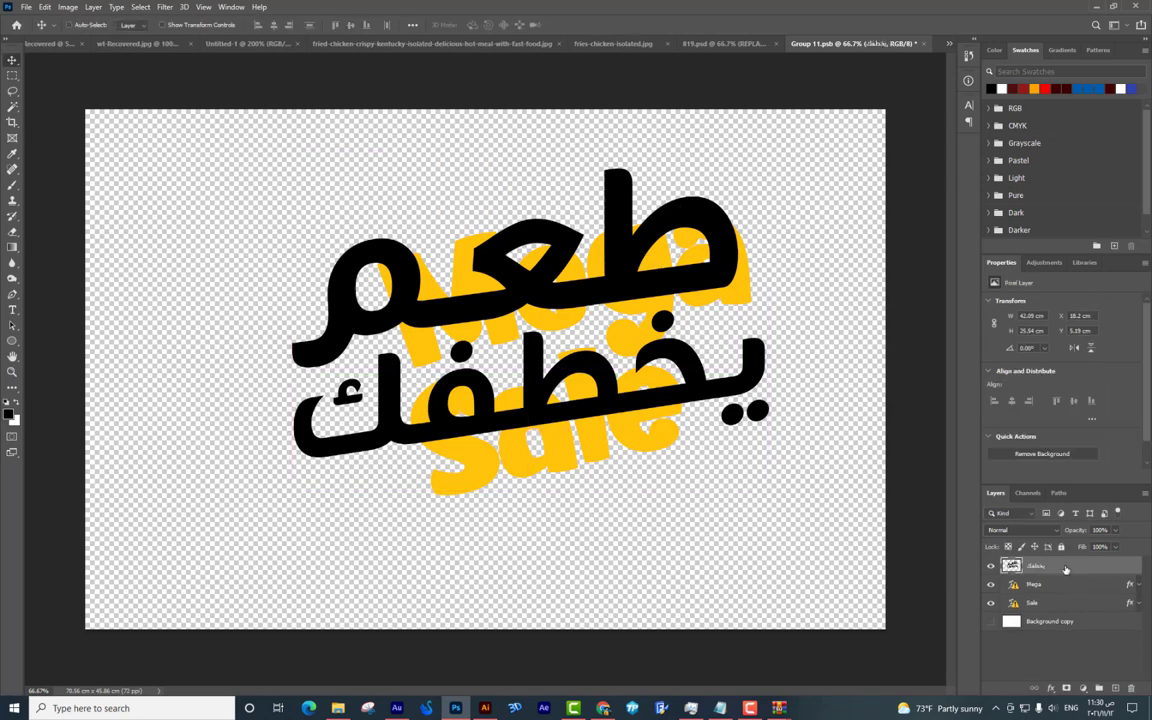
{"action": "right_click", "coordinate": [1065, 569]}
{"action": "left_click", "coordinate": [950, 78]}
{"action": "left_click", "coordinate": [711, 567]}
{"action": "left_click", "coordinate": [963, 450]}
{"action": "left_click", "coordinate": [589, 450]}
{"action": "key", "text": "Return"}
{"action": "key", "text": "Return"}
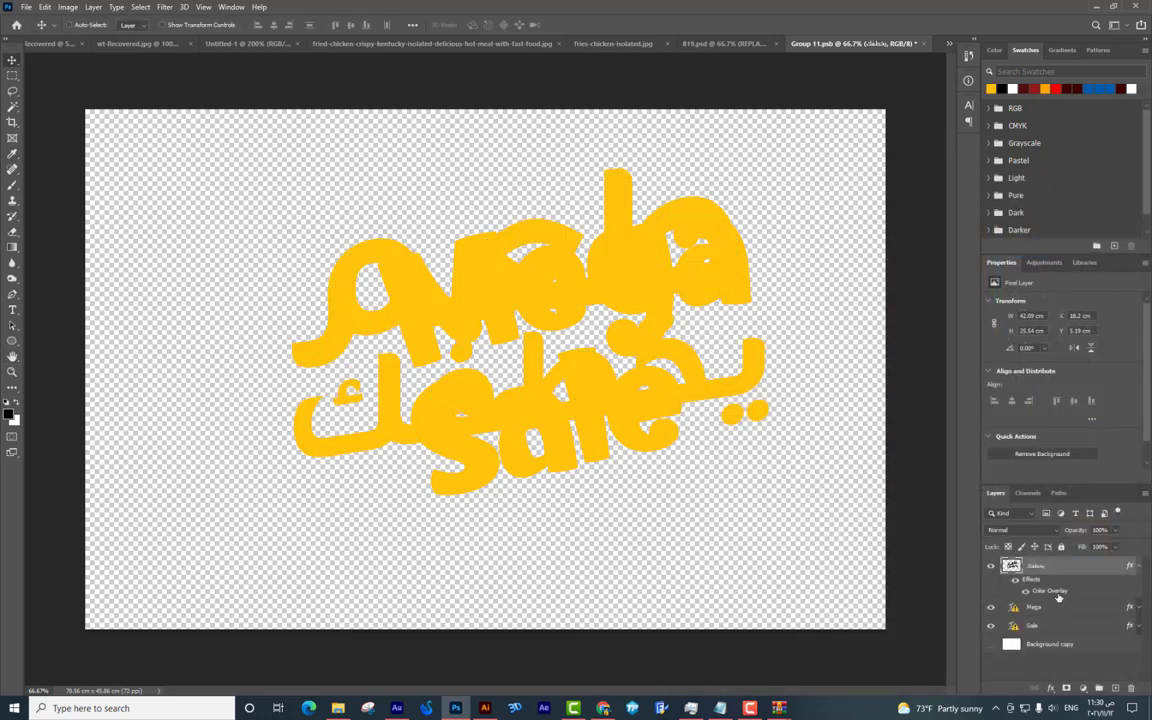
Hide the Mega and Sale layers, lower the Arabic text, and save and close Group 11.
{"action": "left_click", "coordinate": [990, 607]}
{"action": "left_click", "coordinate": [990, 625]}
{"action": "left_click_drag", "start_coordinate": [592, 303], "coordinate": [594, 333]}
{"action": "left_click", "coordinate": [925, 44]}
{"action": "left_click", "coordinate": [526, 261]}
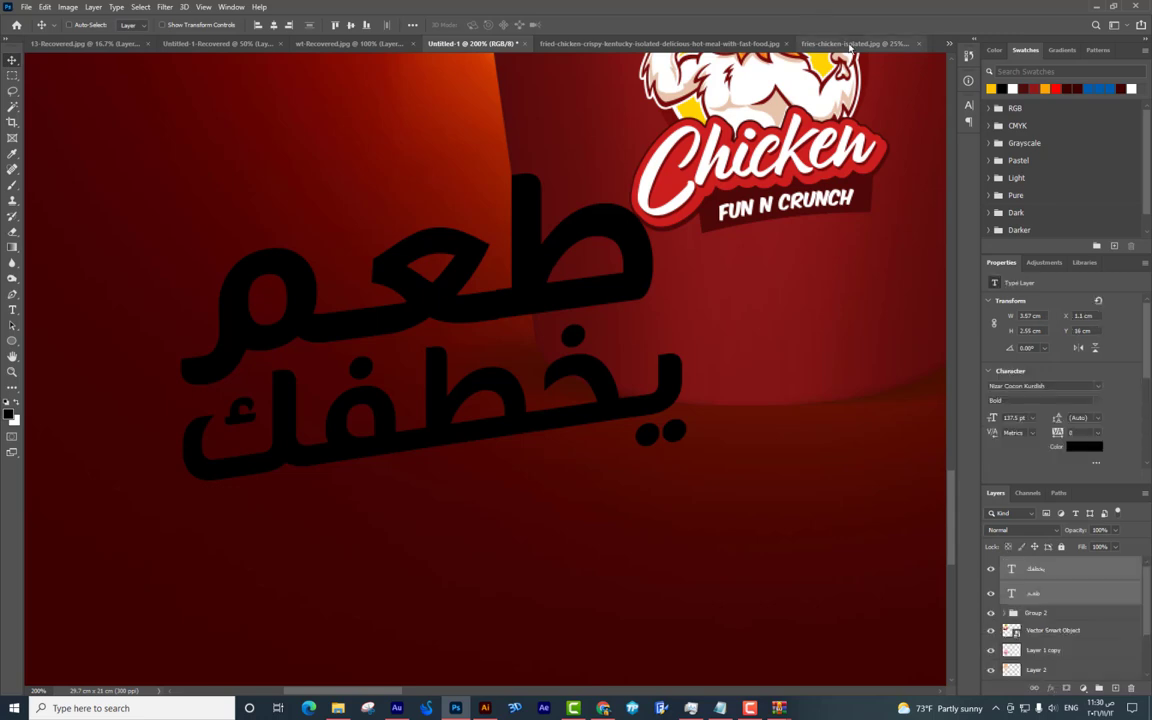
In 819.psd, convert the EFFECT group to a smart object and drag it into the menu.
{"action": "left_click", "coordinate": [948, 43]}
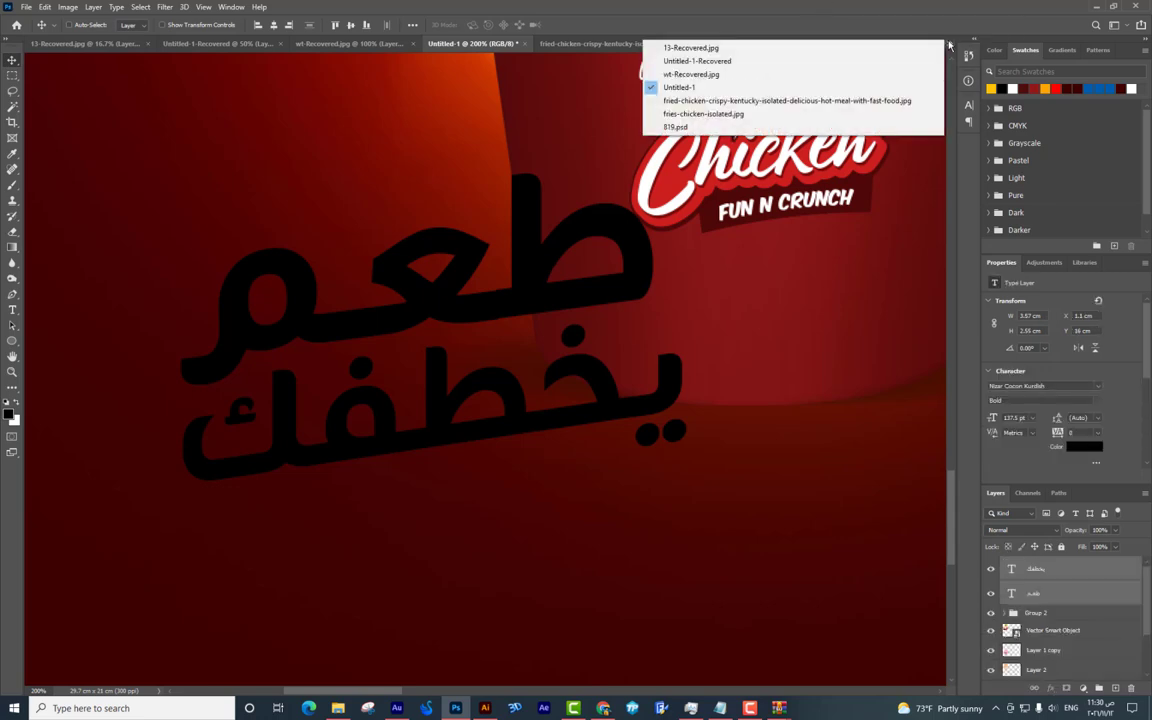
{"action": "left_click", "coordinate": [676, 127]}
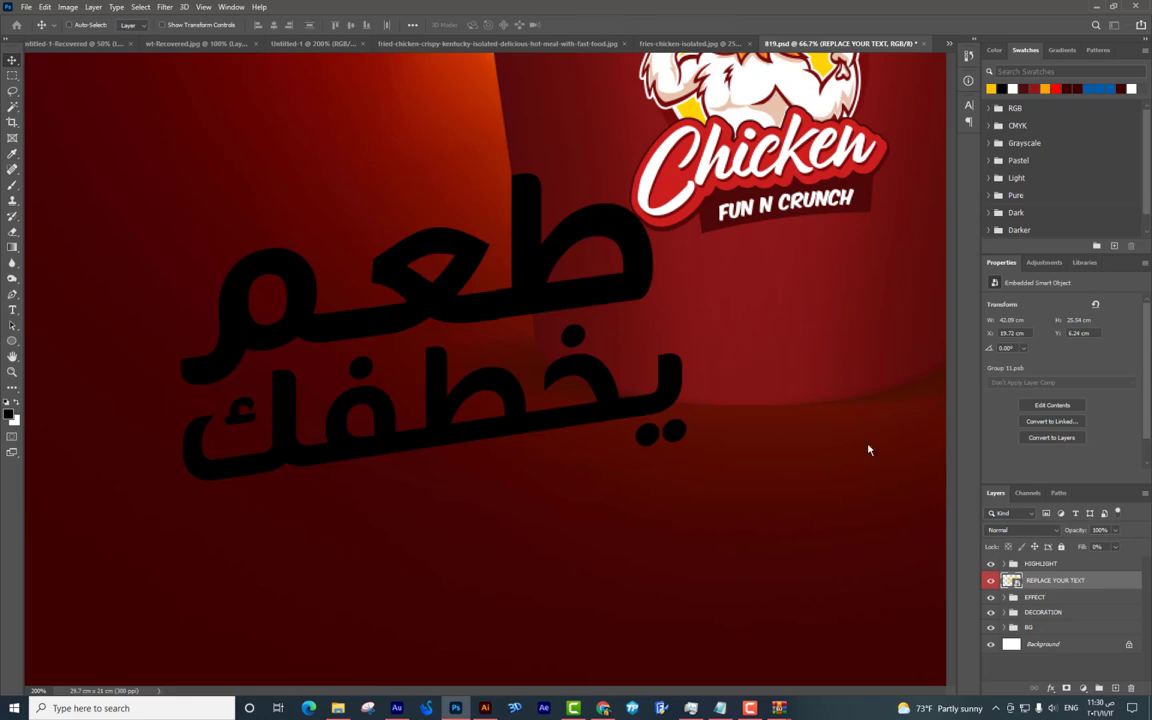
{"action": "key", "text": "ctrl+0"}
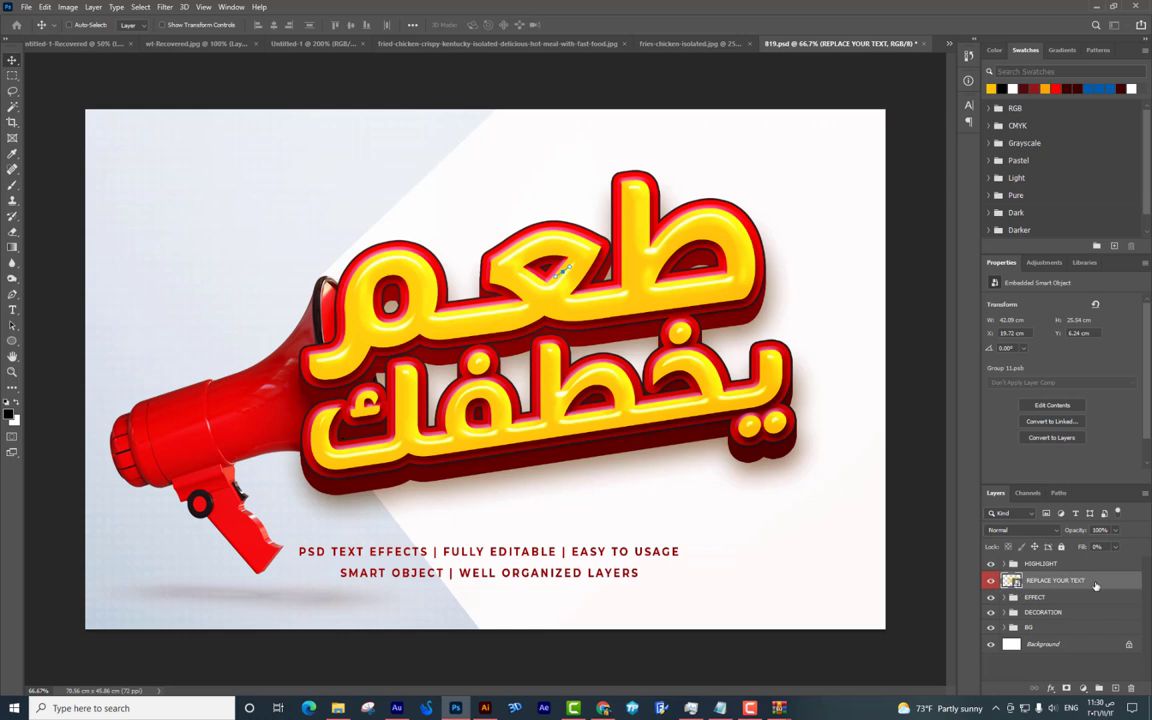
{"action": "left_click", "coordinate": [1036, 599]}
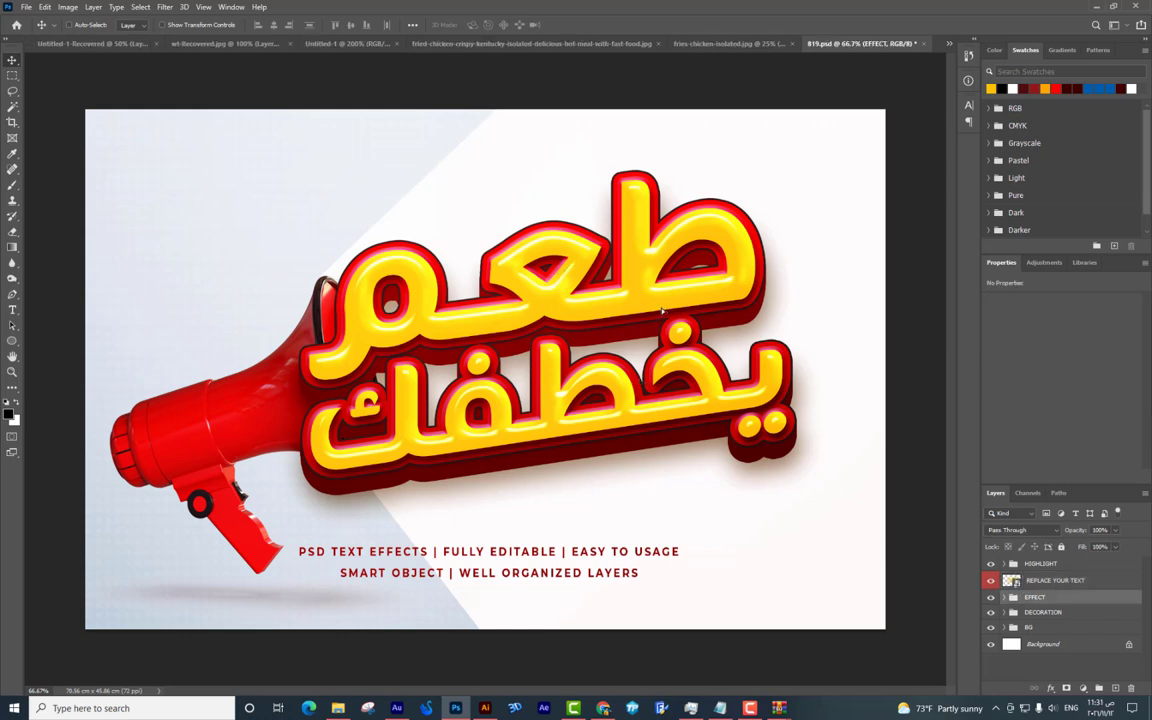
{"action": "left_click_drag", "start_coordinate": [561, 291], "coordinate": [561, 316]}
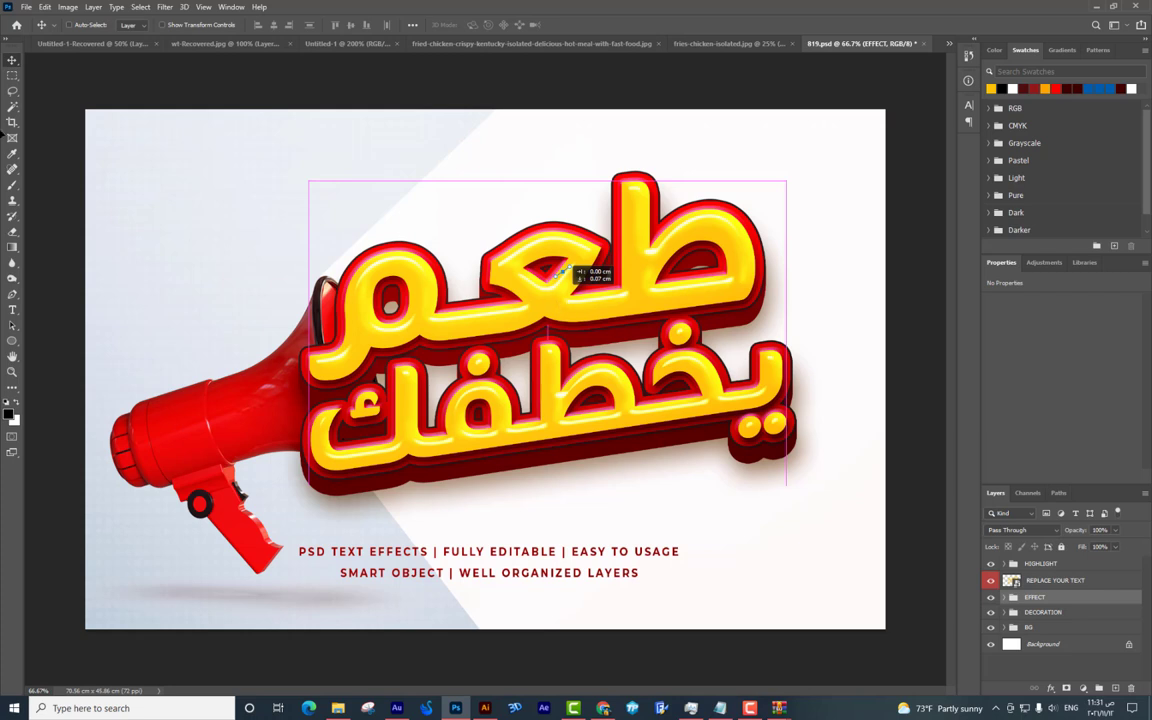
{"action": "left_click_drag", "start_coordinate": [578, 270], "coordinate": [15, 62]}
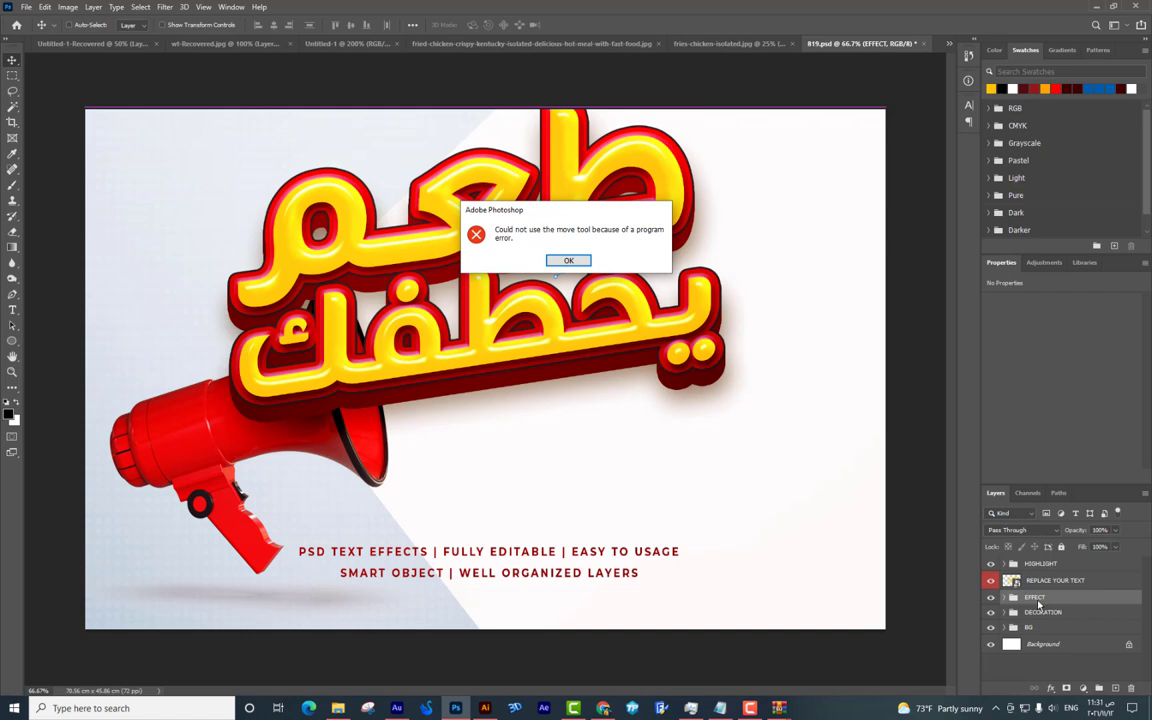
{"action": "key", "text": "Return"}
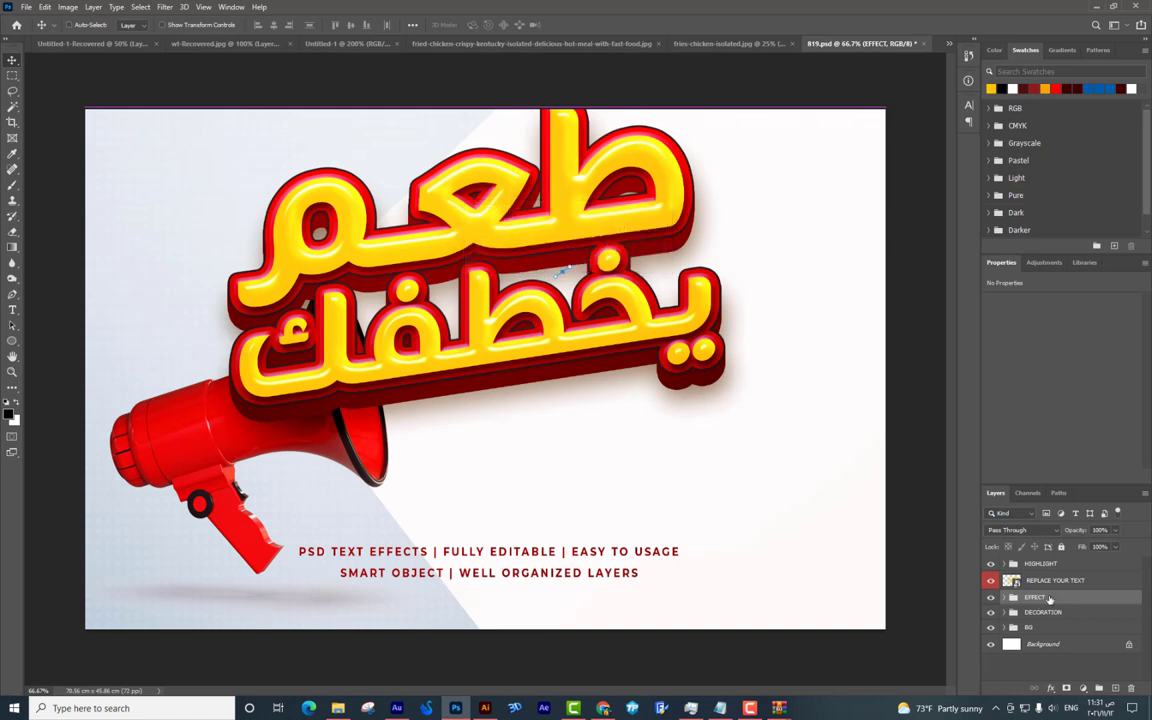
{"action": "key", "text": "ctrl+z"}
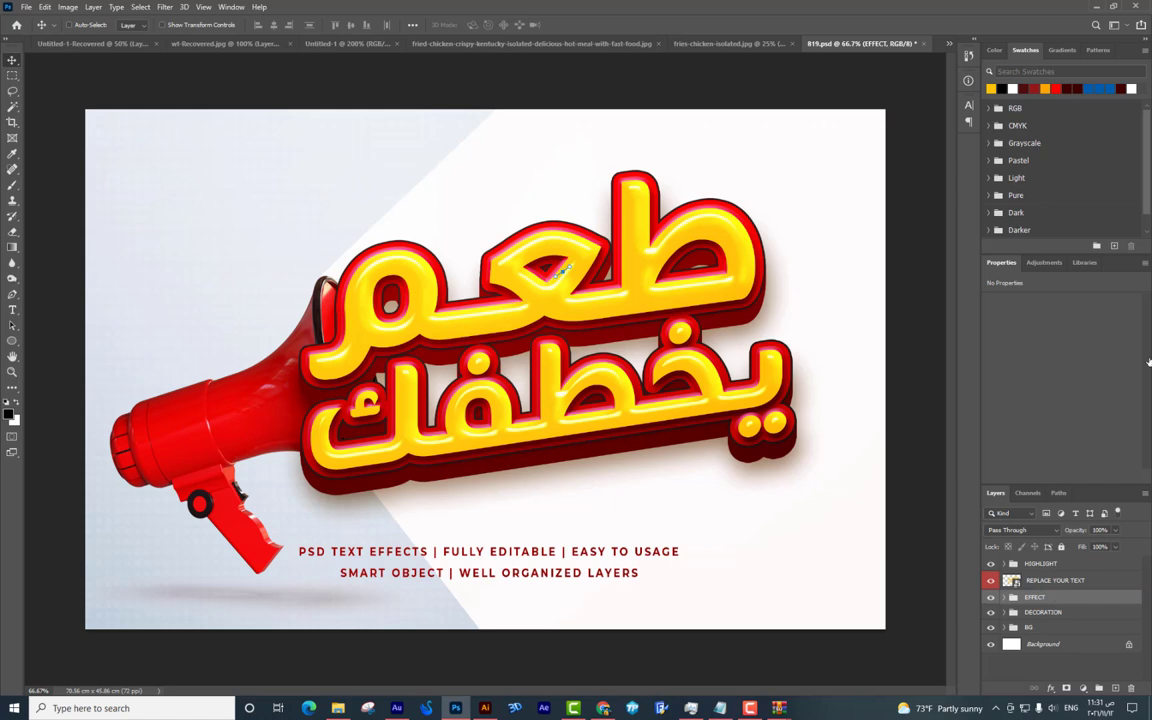
{"action": "right_click", "coordinate": [1038, 599]}
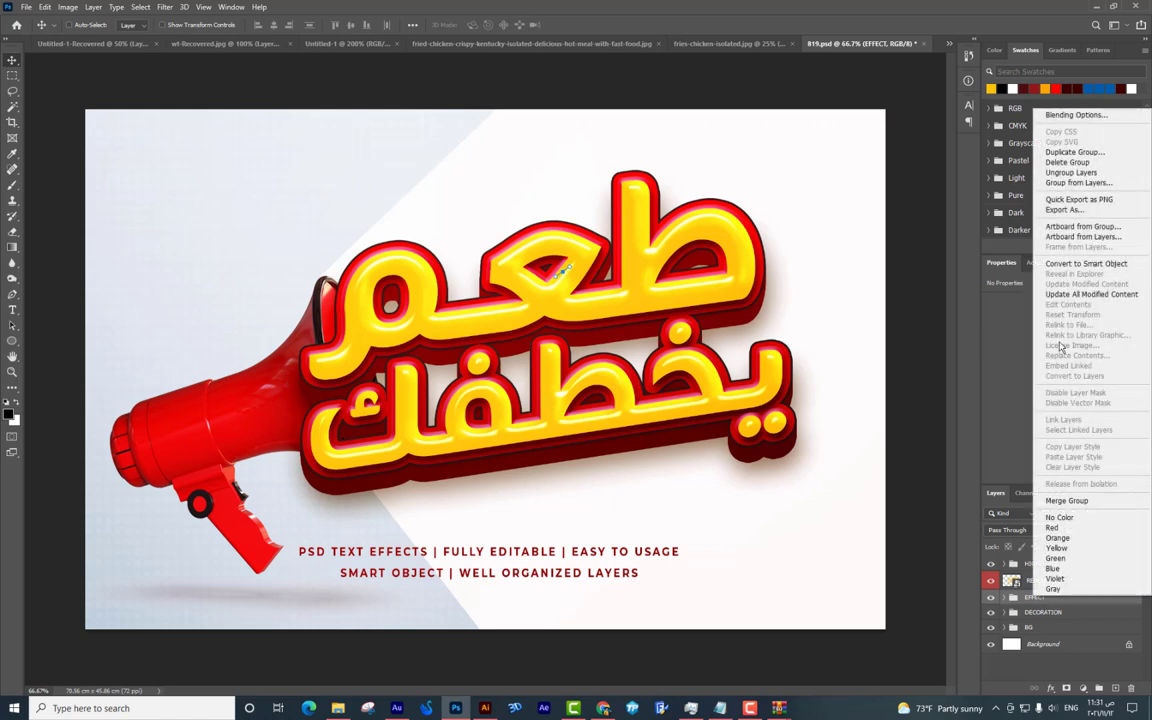
{"action": "left_click", "coordinate": [1080, 264]}
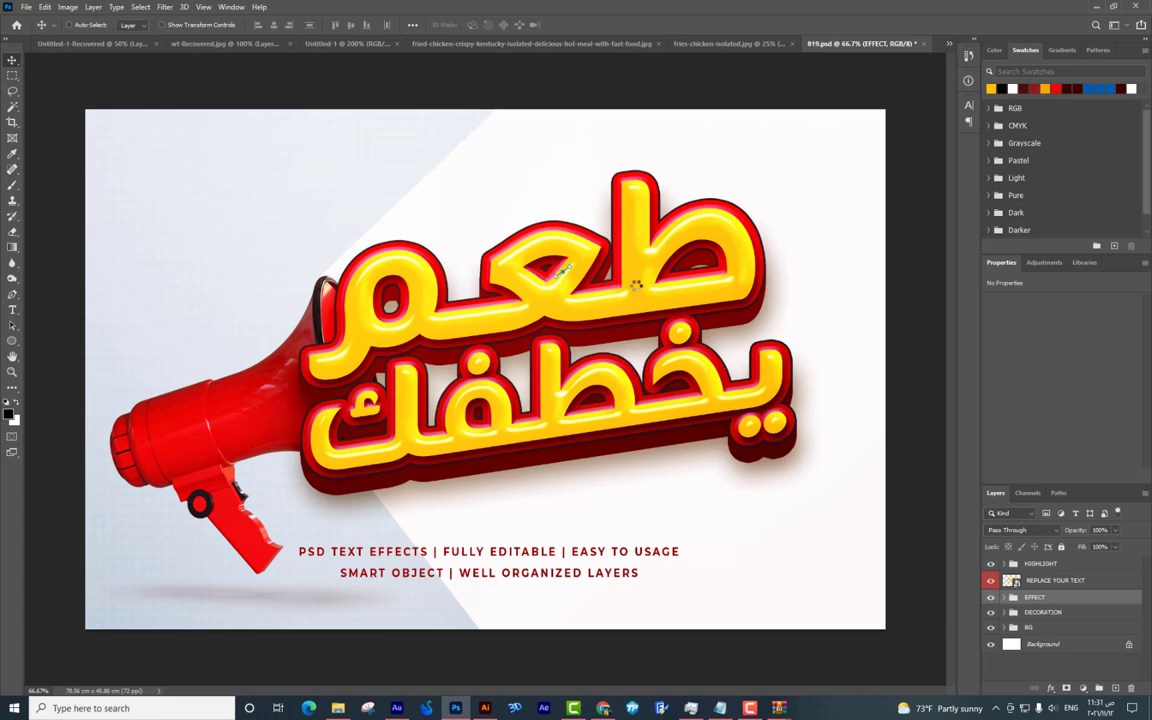
{"action": "left_click_drag", "start_coordinate": [640, 290], "coordinate": [512, 310]}
Shrink the imported 3-D slogan and position it on the chicken bucket.
{"action": "scroll", "coordinate": [490, 188], "scroll_direction": "down", "scroll_amount": 4}
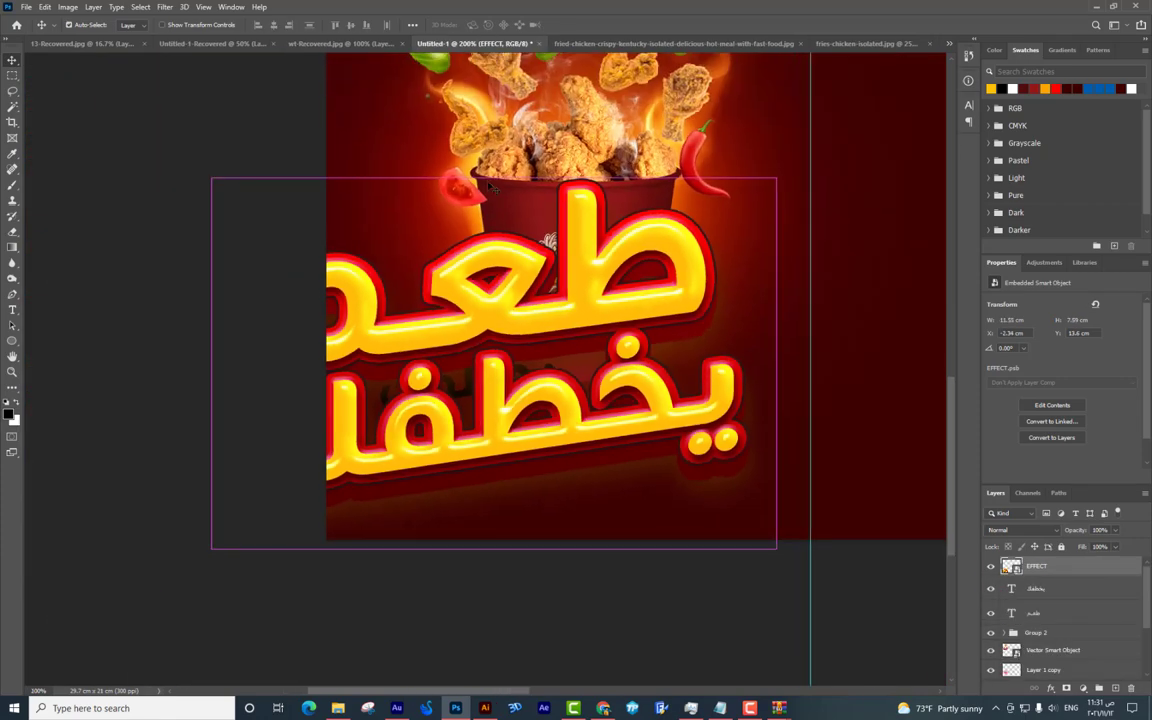
{"action": "key", "text": "ctrl+t"}
{"action": "left_click_drag", "start_coordinate": [698, 229], "coordinate": [513, 341]}
{"action": "key", "text": "Return"}
{"action": "left_click_drag", "start_coordinate": [602, 409], "coordinate": [594, 552]}
{"action": "left_click_drag", "start_coordinate": [535, 485], "coordinate": [484, 492]}
Shift the slogan's hue to -5 with Hue/Saturation.
{"action": "right_click", "coordinate": [493, 492]}
{"action": "left_click", "coordinate": [510, 490]}
{"action": "key", "text": "ctrl+u"}
{"action": "left_click_drag", "start_coordinate": [542, 232], "coordinate": [537, 233]}
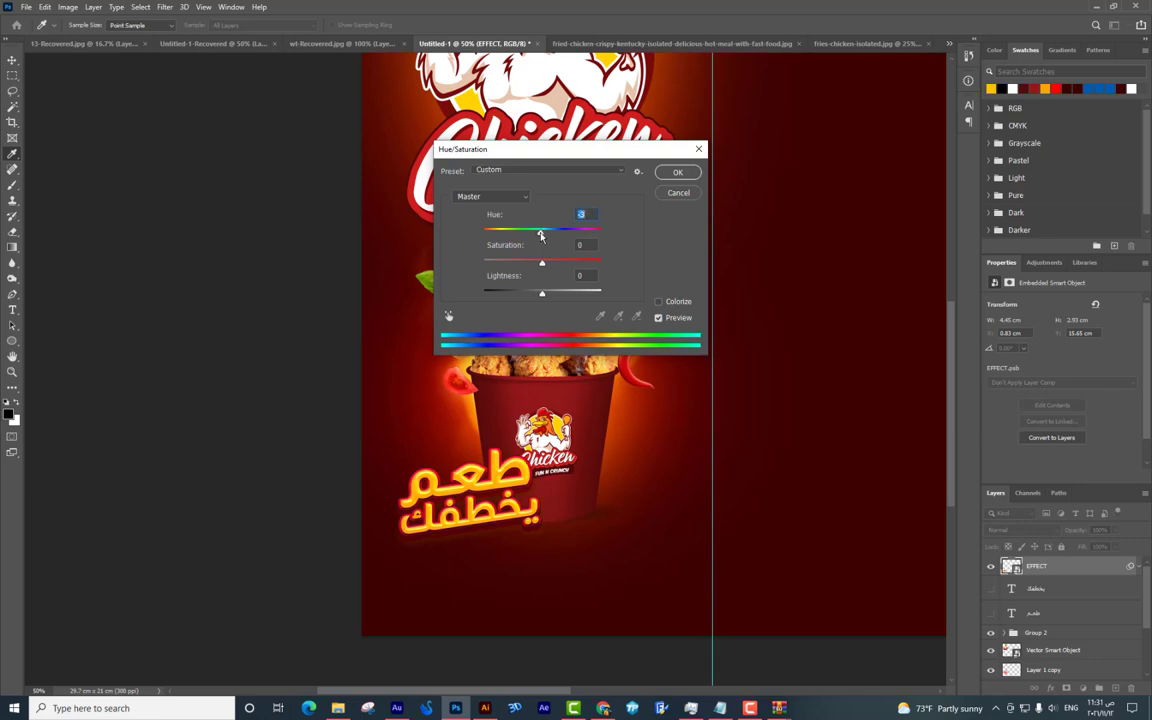
{"action": "key", "text": "Return"}
Adjust the logo's position and select the Group 2 layer.
{"action": "key", "text": "v"}
{"action": "left_click_drag", "start_coordinate": [540, 470], "coordinate": [537, 557]}
{"action": "scroll", "coordinate": [535, 480], "scroll_direction": "up", "scroll_amount": 2}
{"action": "scroll", "coordinate": [535, 556], "scroll_direction": "down", "scroll_amount": 3}
{"action": "left_click_drag", "start_coordinate": [531, 440], "coordinate": [614, 461]}
{"action": "scroll", "coordinate": [640, 448], "scroll_direction": "up", "scroll_amount": 1}
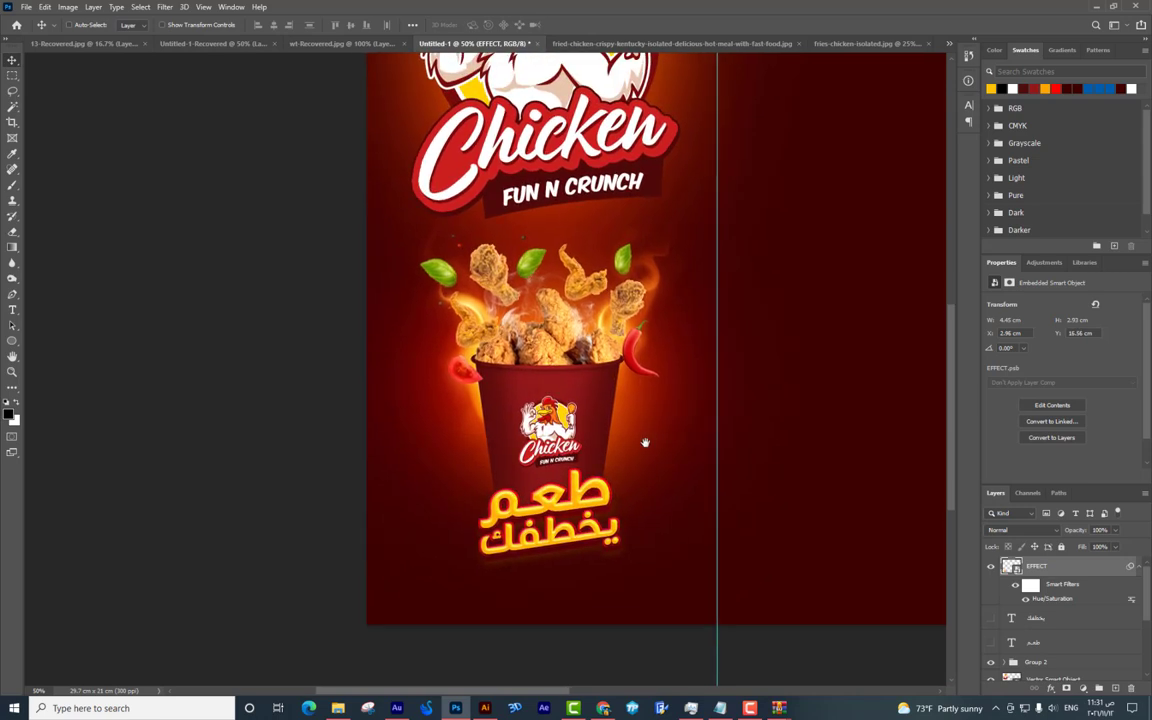
{"action": "right_click", "coordinate": [588, 428]}
{"action": "left_click", "coordinate": [600, 427]}
{"action": "scroll", "coordinate": [600, 420], "scroll_direction": "down", "scroll_amount": 1}
{"action": "key", "text": "ctrl+minus"}
Shrink the Chicken logo, move it up about 0.85 cm, and raise the bucket group slightly.
{"action": "right_click", "coordinate": [311, 291]}
{"action": "left_click", "coordinate": [325, 297]}
{"action": "key", "text": "ctrl+t"}
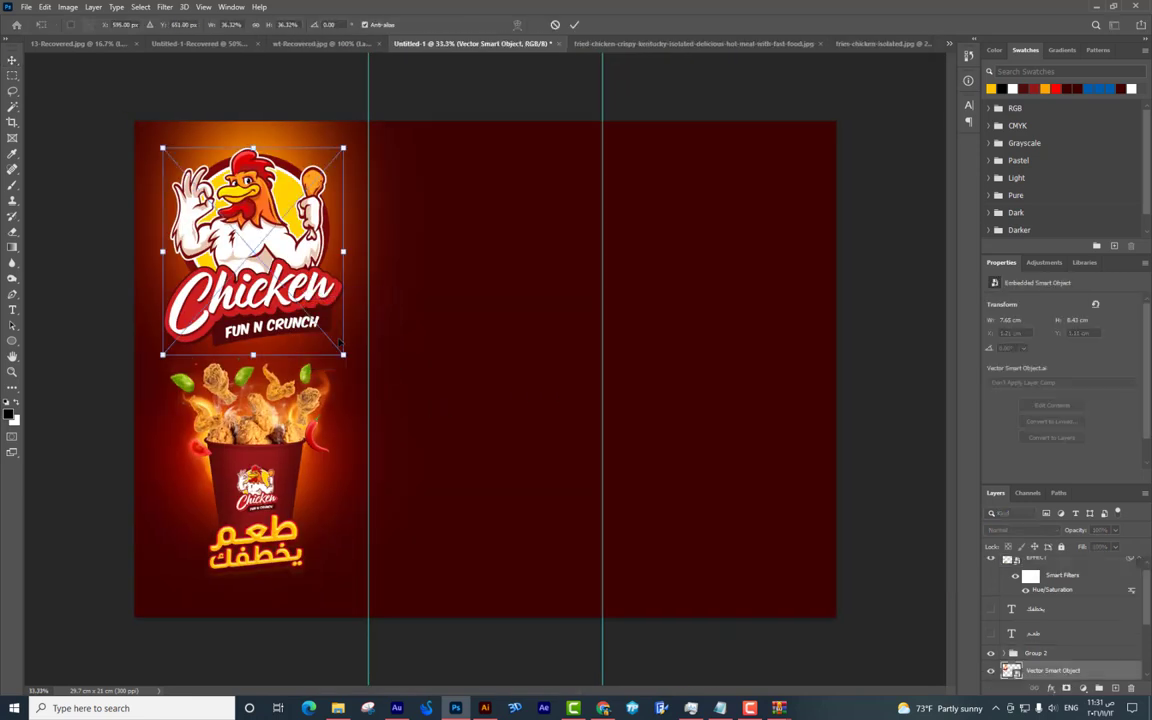
{"action": "left_click_drag", "start_coordinate": [340, 350], "coordinate": [345, 343]}
{"action": "key", "text": "Return"}
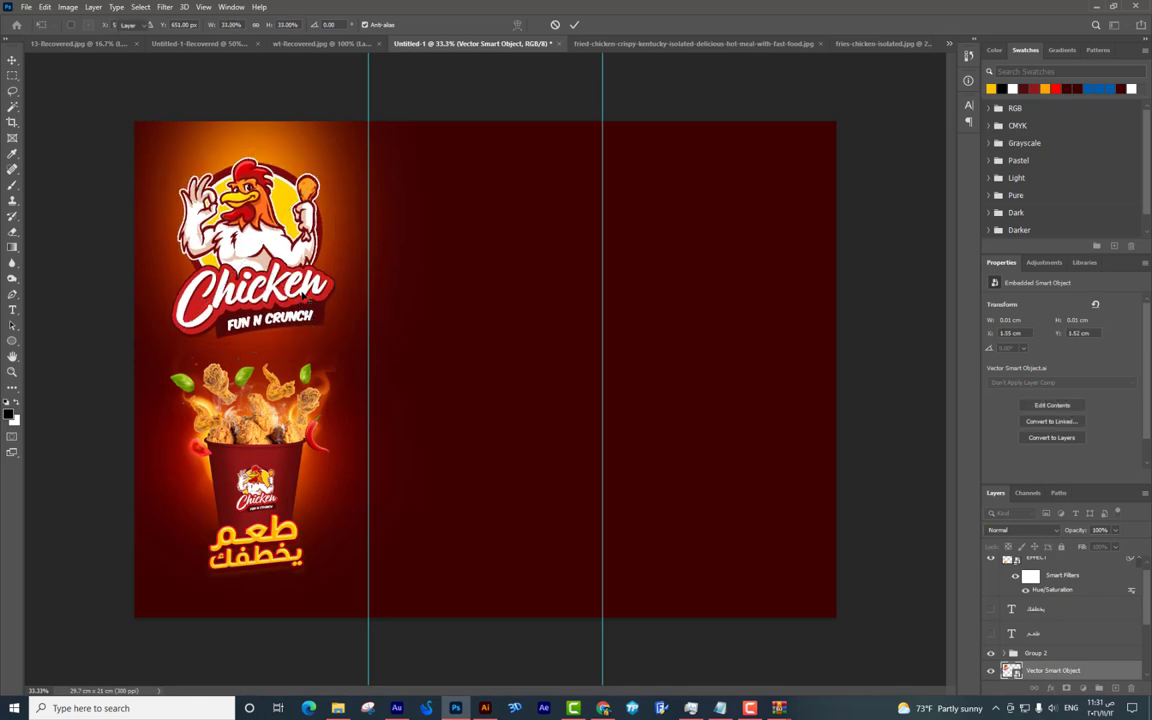
{"action": "left_click_drag", "start_coordinate": [316, 253], "coordinate": [316, 230]}
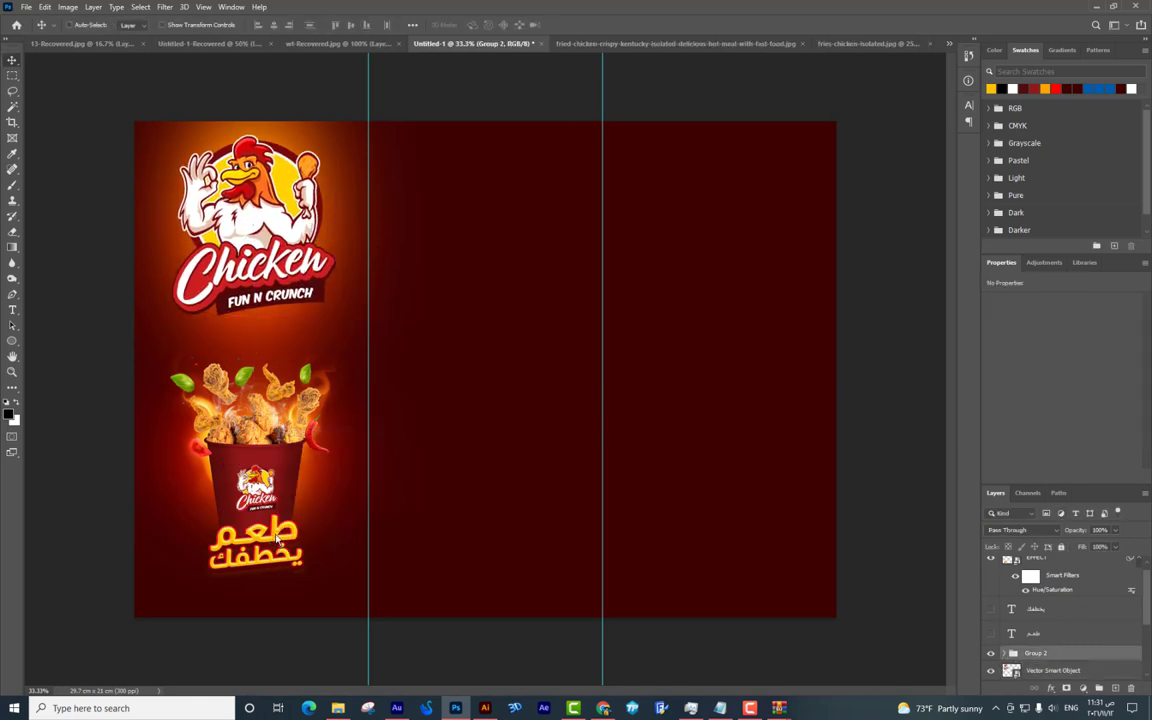
{"action": "left_click_drag", "start_coordinate": [281, 535], "coordinate": [281, 502]}
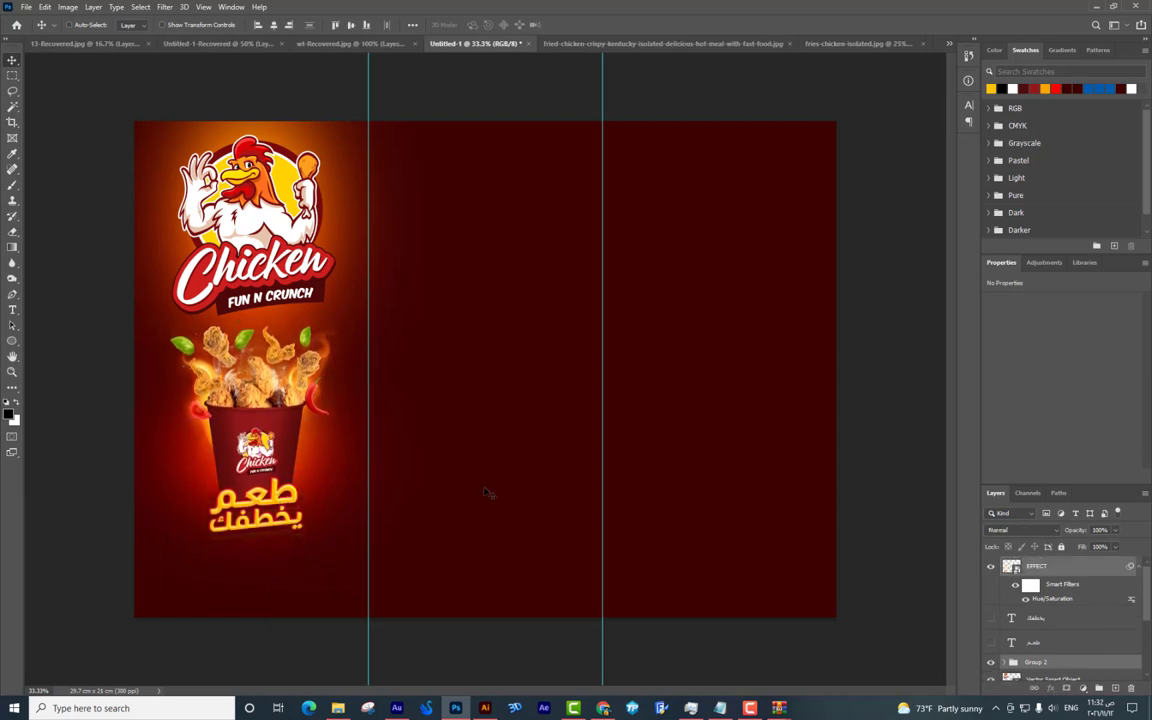
Move the bucket artwork (Layer 1 copy) up about 0.53 cm.
{"action": "key", "text": "ctrl+z"}
{"action": "scroll", "coordinate": [1047, 606], "scroll_direction": "down", "scroll_amount": 3}
{"action": "scroll", "coordinate": [1047, 606], "scroll_direction": "up", "scroll_amount": 2}
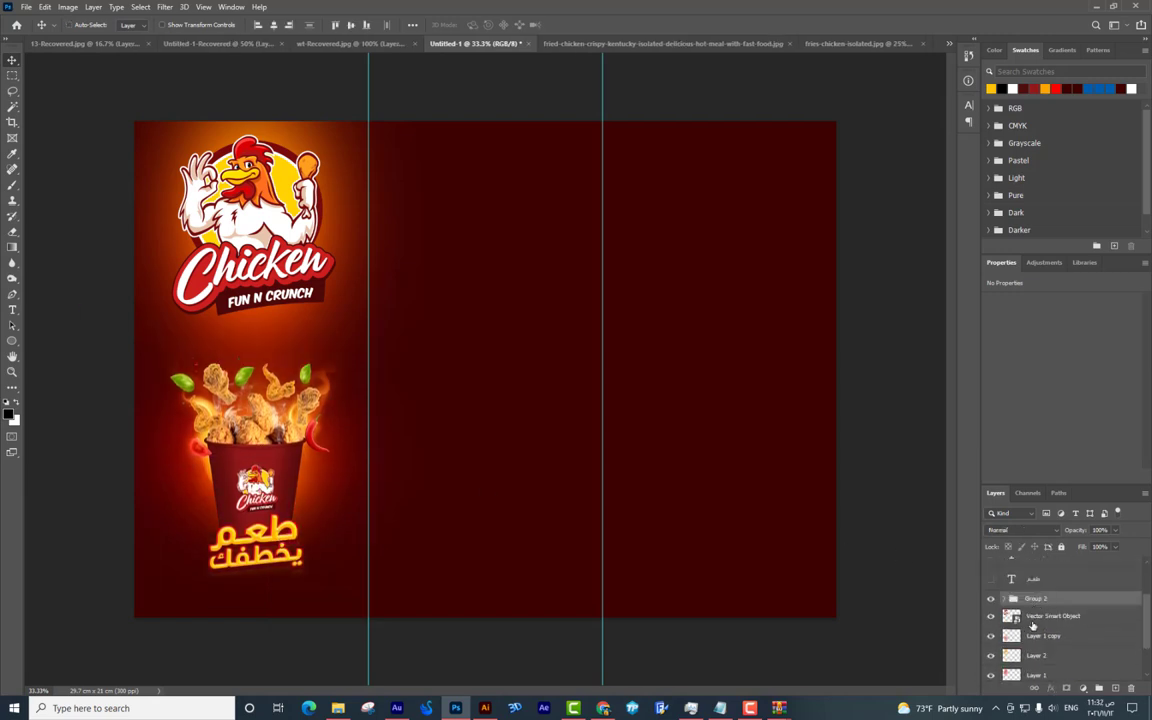
{"action": "left_click", "coordinate": [1033, 633]}
{"action": "left_click_drag", "start_coordinate": [255, 467], "coordinate": [255, 433]}
{"action": "left_click_drag", "start_coordinate": [286, 140], "coordinate": [282, 131]}
{"action": "key", "text": "ctrl+plus"}
{"action": "scroll", "coordinate": [509, 177], "scroll_direction": "left", "scroll_amount": 3}
{"action": "scroll", "coordinate": [509, 177], "scroll_direction": "down", "scroll_amount": 3}
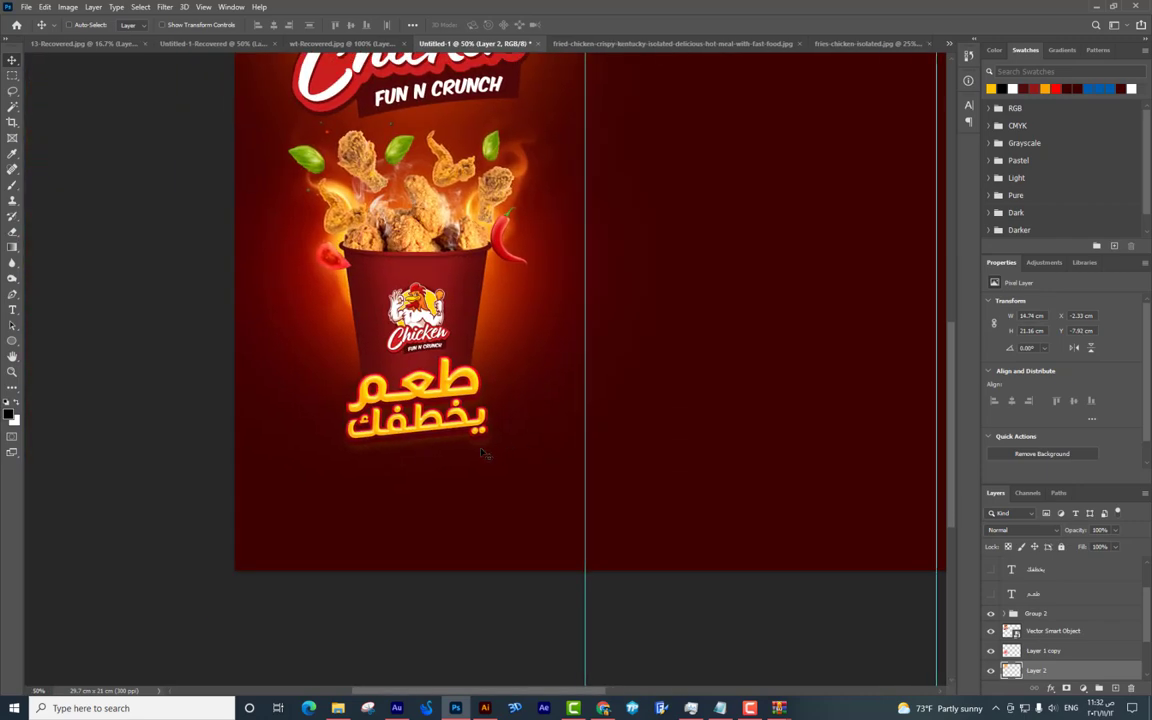
Type the contact phone number below the slogan in white and shift it right and down.
{"action": "key", "text": "t"}
{"action": "left_click", "coordinate": [450, 479]}
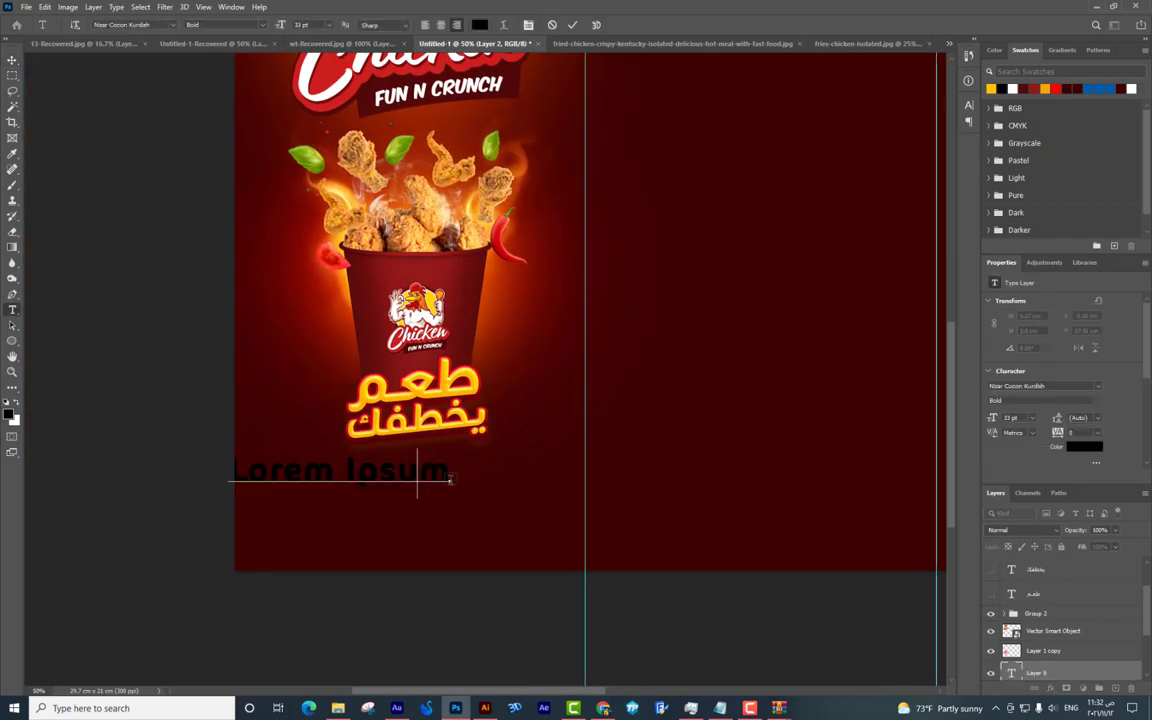
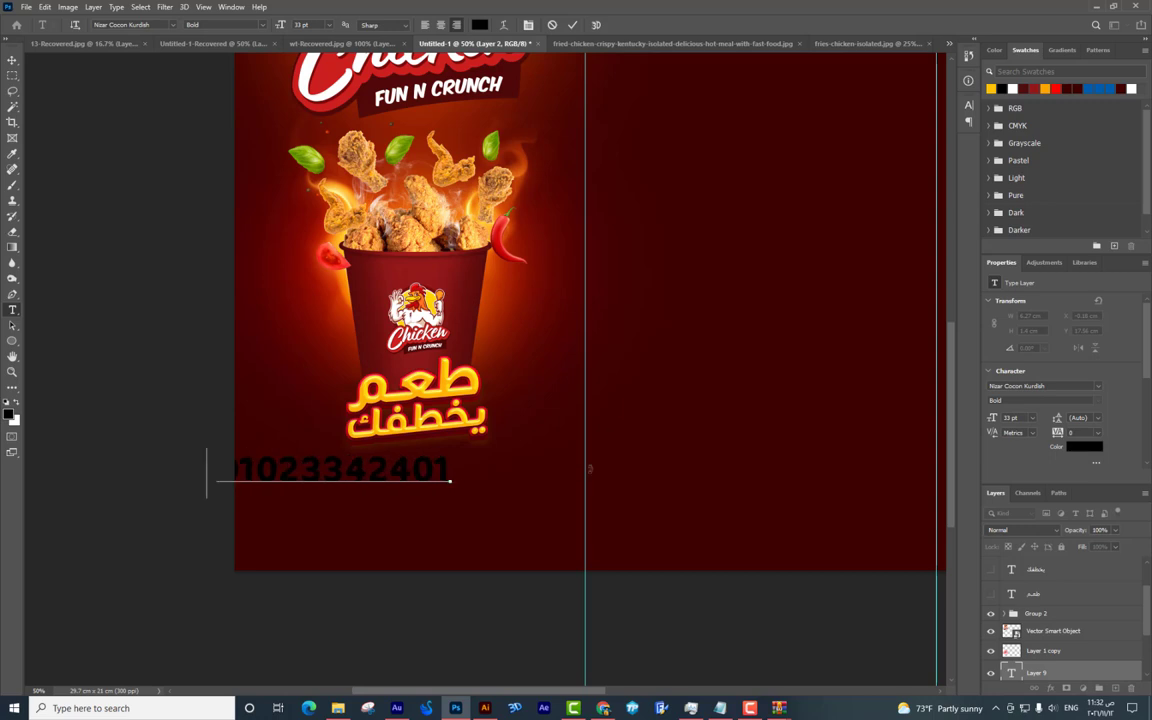
{"action": "key", "text": "ctrl+a"}
{"action": "left_click", "coordinate": [10, 418]}
{"action": "left_click", "coordinate": [836, 207]}
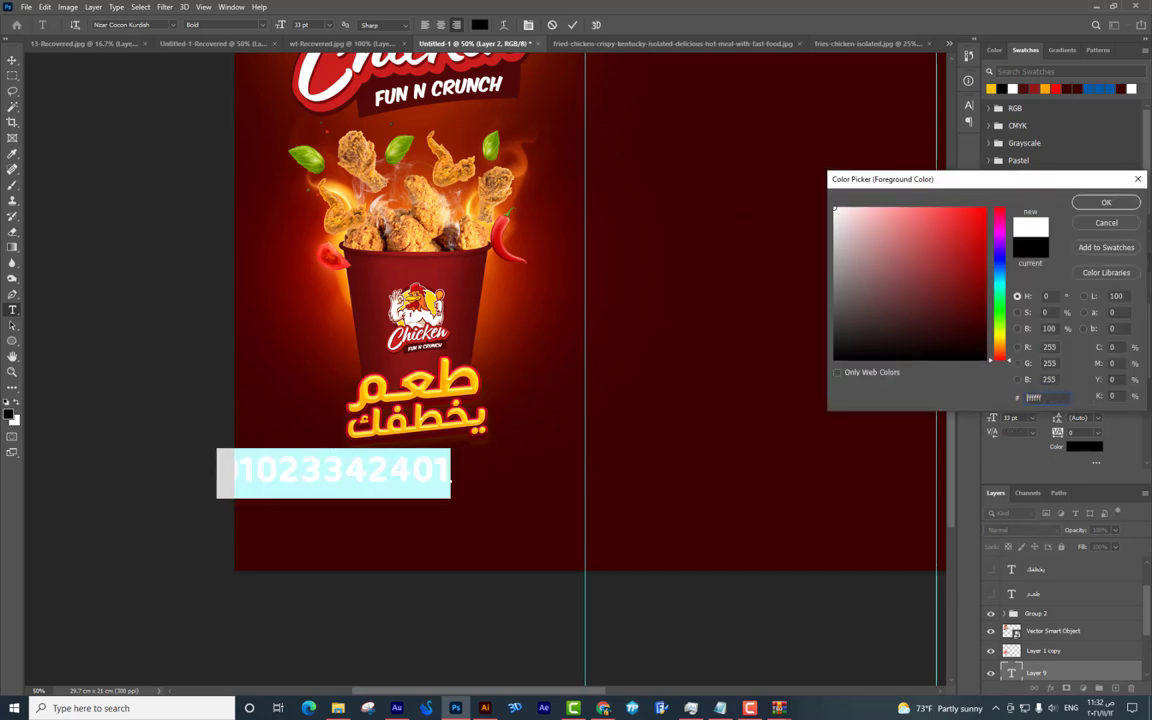
{"action": "left_click", "coordinate": [1100, 200]}
{"action": "left_click", "coordinate": [499, 576]}
{"action": "key", "text": "v"}
{"action": "left_click_drag", "start_coordinate": [436, 486], "coordinate": [490, 510]}
{"action": "key", "text": "ctrl+plus"}
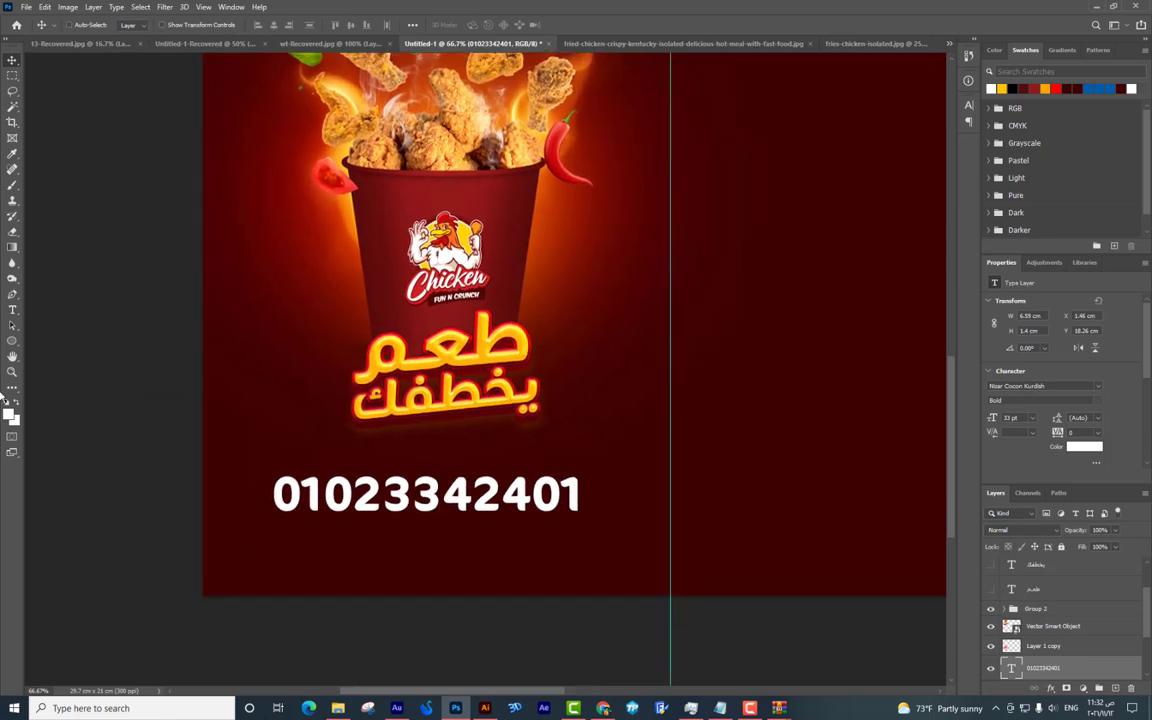
Draw a rounded rectangle around the number filled with near-black red #130100.
{"action": "right_click", "coordinate": [12, 346]}
{"action": "left_click", "coordinate": [60, 311]}
{"action": "left_click_drag", "start_coordinate": [235, 455], "coordinate": [649, 686]}
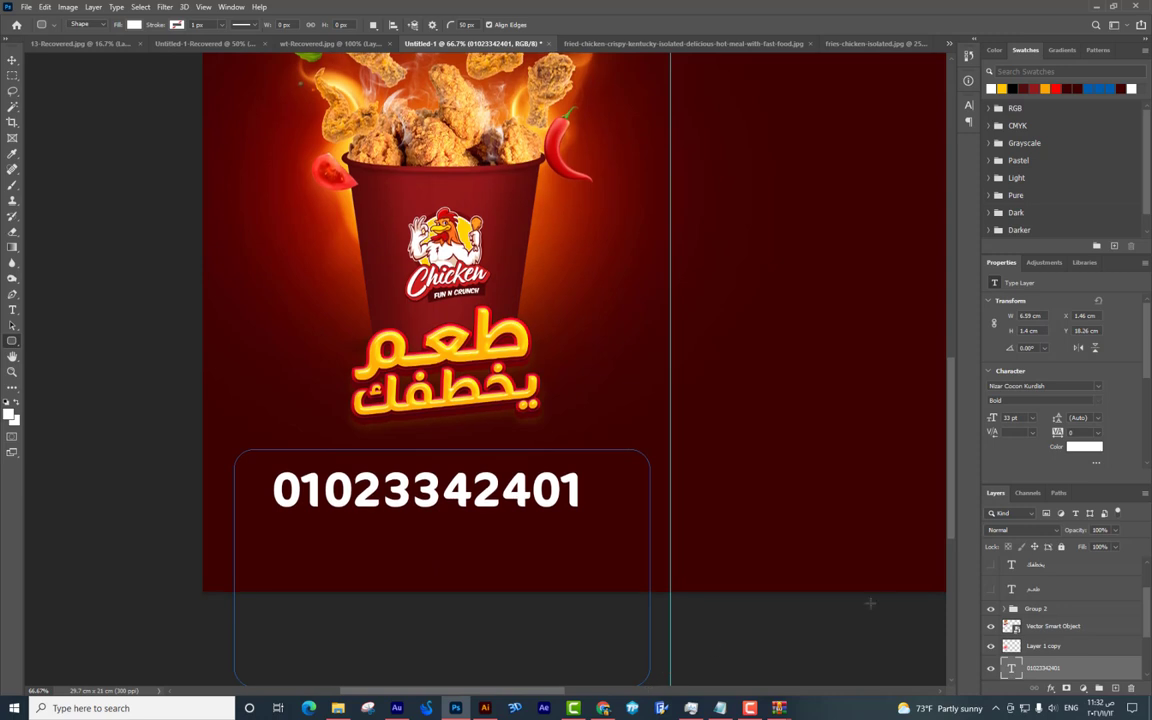
{"action": "left_click", "coordinate": [592, 322]}
{"action": "left_click", "coordinate": [445, 190]}
{"action": "left_click_drag", "start_coordinate": [950, 306], "coordinate": [978, 348]}
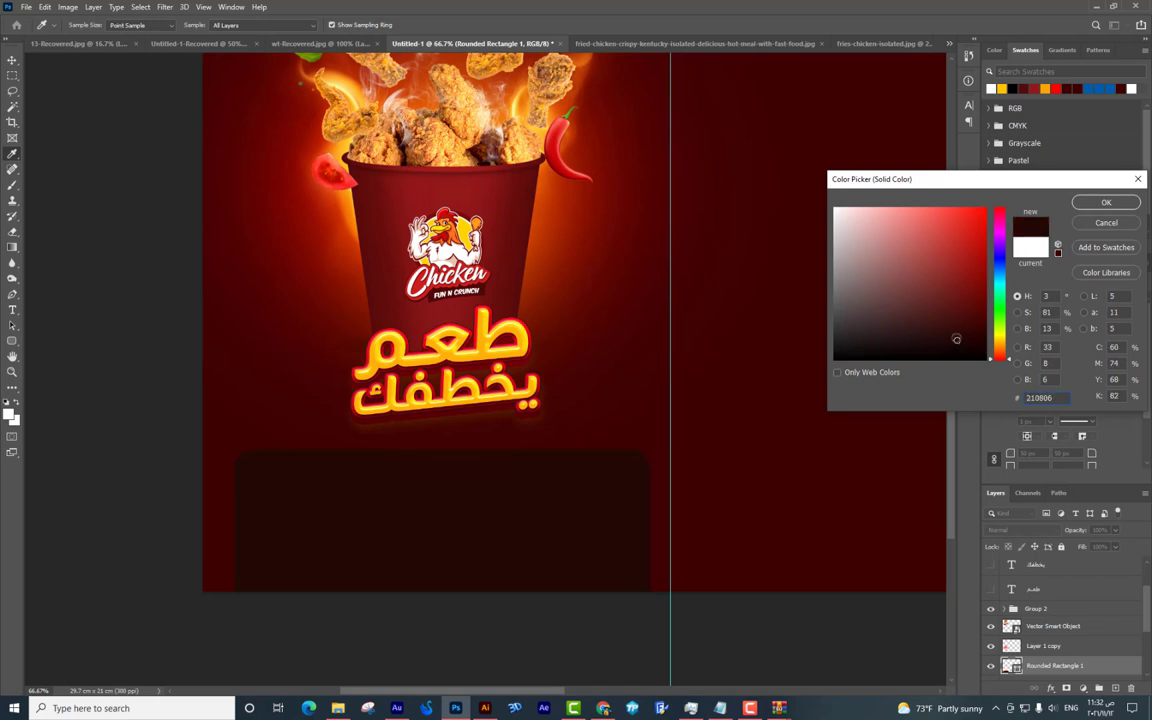
{"action": "key", "text": "Return"}
Bring the phone number layer above the box and nudge it slightly right.
{"action": "key", "text": "v"}
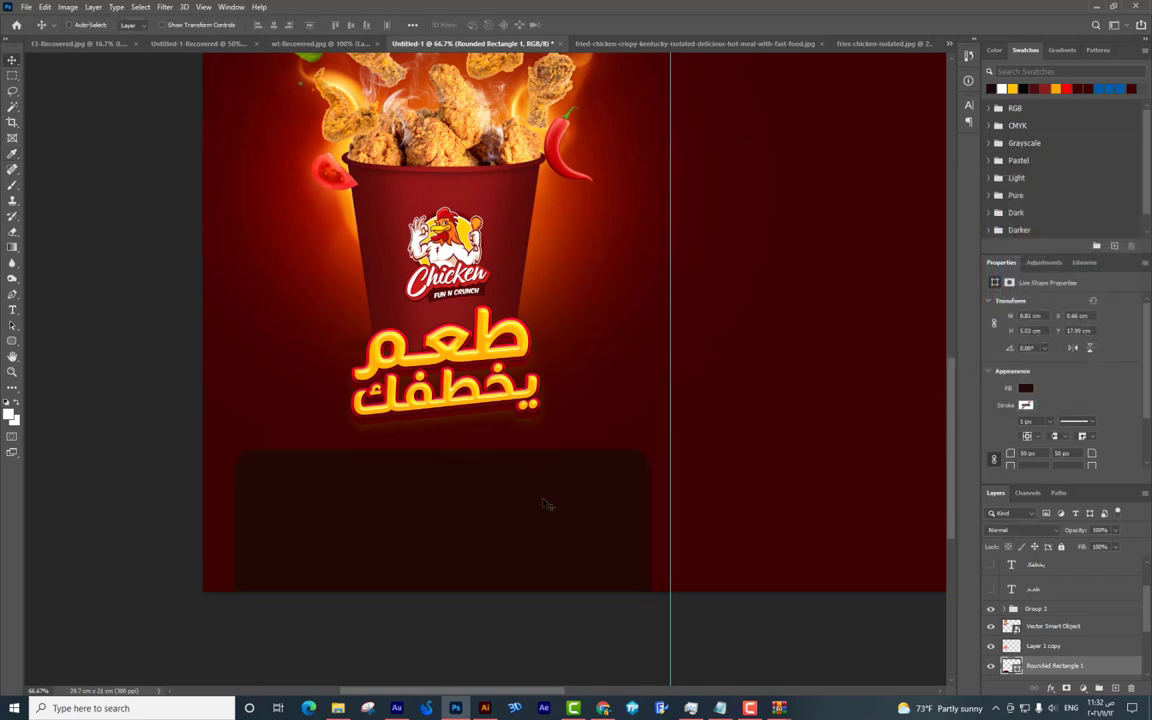
{"action": "scroll", "coordinate": [1090, 610], "scroll_direction": "down", "scroll_amount": 3}
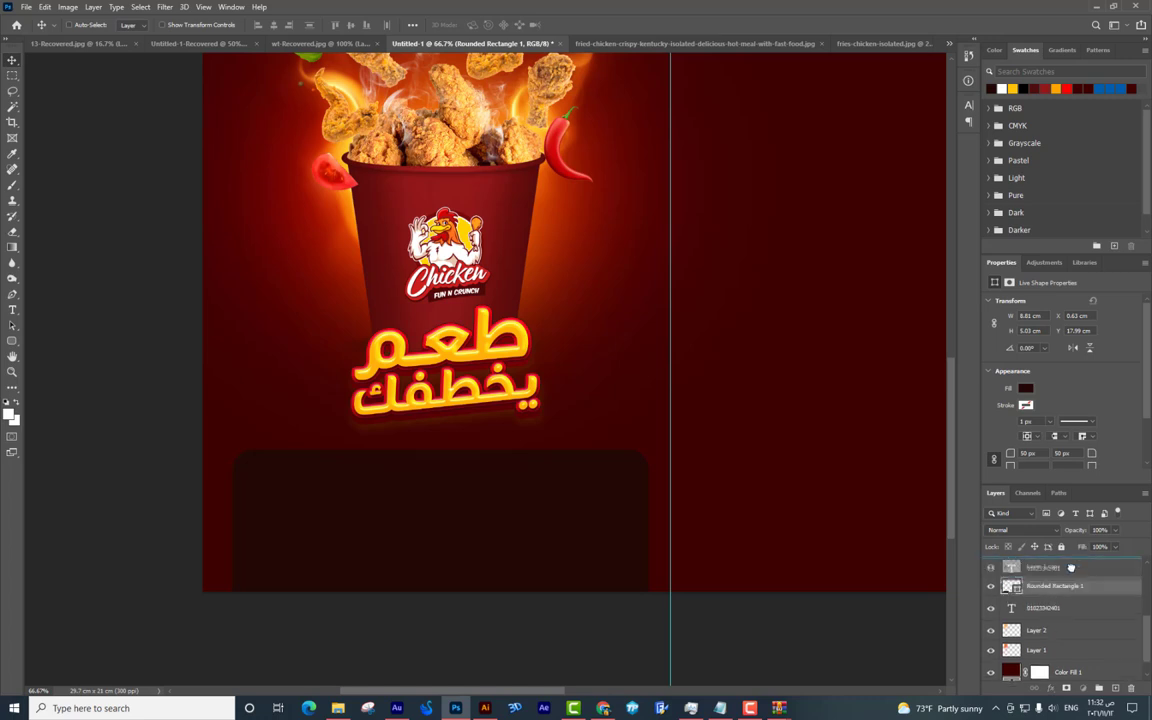
{"action": "left_click", "coordinate": [1043, 607]}
{"action": "key", "text": "ctrl+bracketright"}
{"action": "left_click_drag", "start_coordinate": [550, 499], "coordinate": [563, 500]}
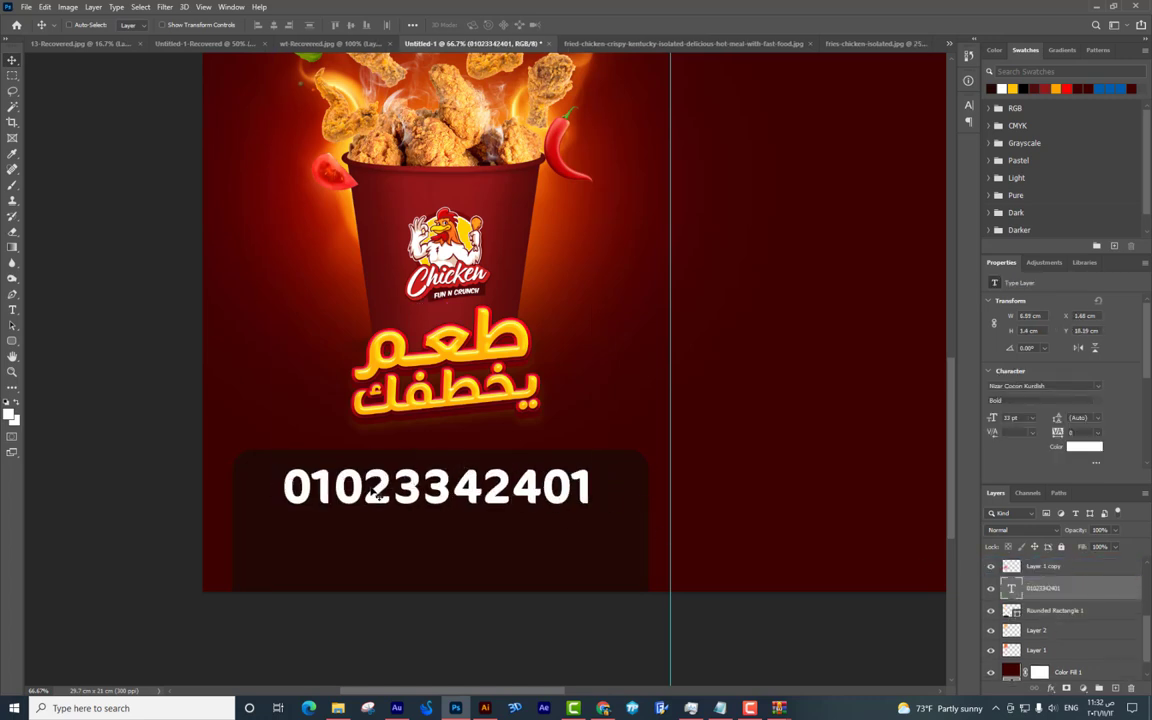
Colour the middle digit group of the phone number with yellow sampled from the Arabic slogan.
{"action": "key", "text": "t"}
{"action": "left_click_drag", "start_coordinate": [363, 490], "coordinate": [452, 490]}
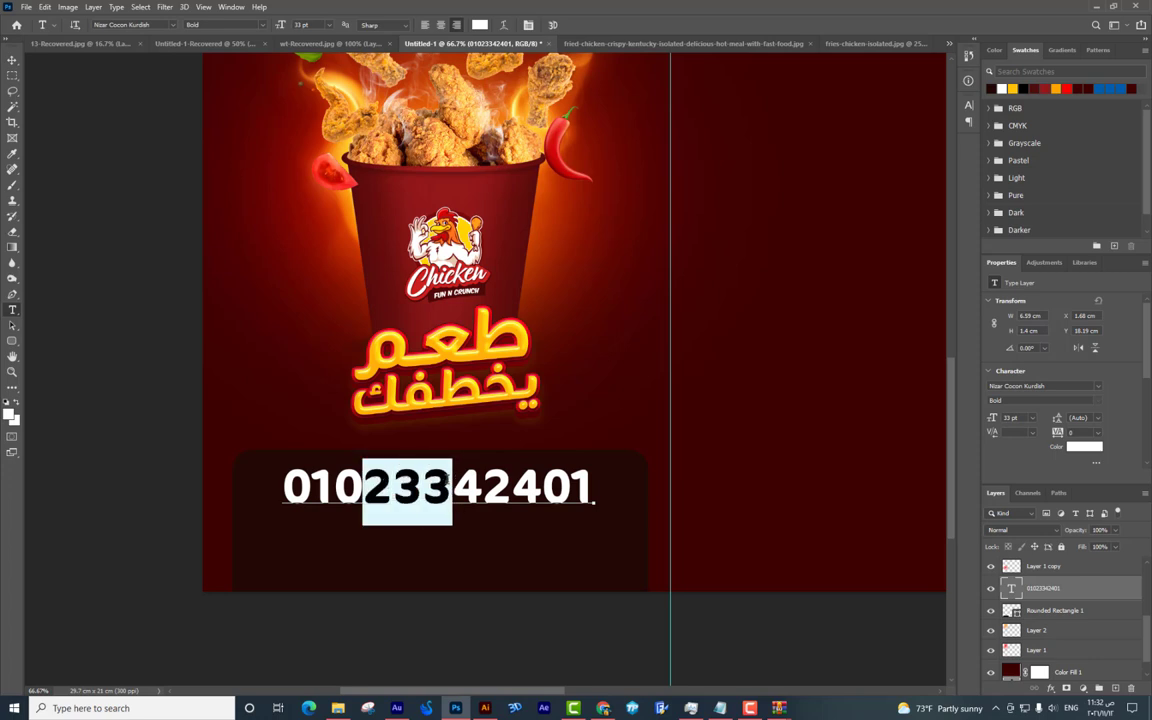
{"action": "left_click", "coordinate": [12, 416]}
{"action": "left_click", "coordinate": [458, 348]}
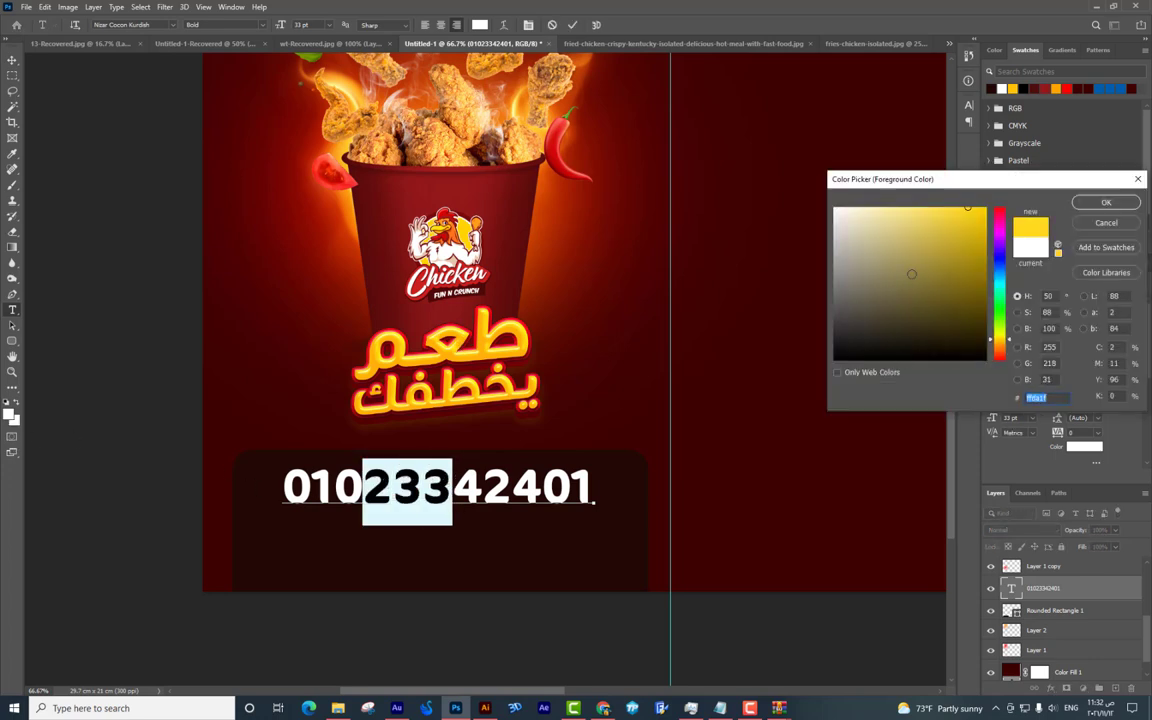
{"action": "left_click", "coordinate": [1106, 203]}
{"action": "key", "text": "ctrl+Return"}
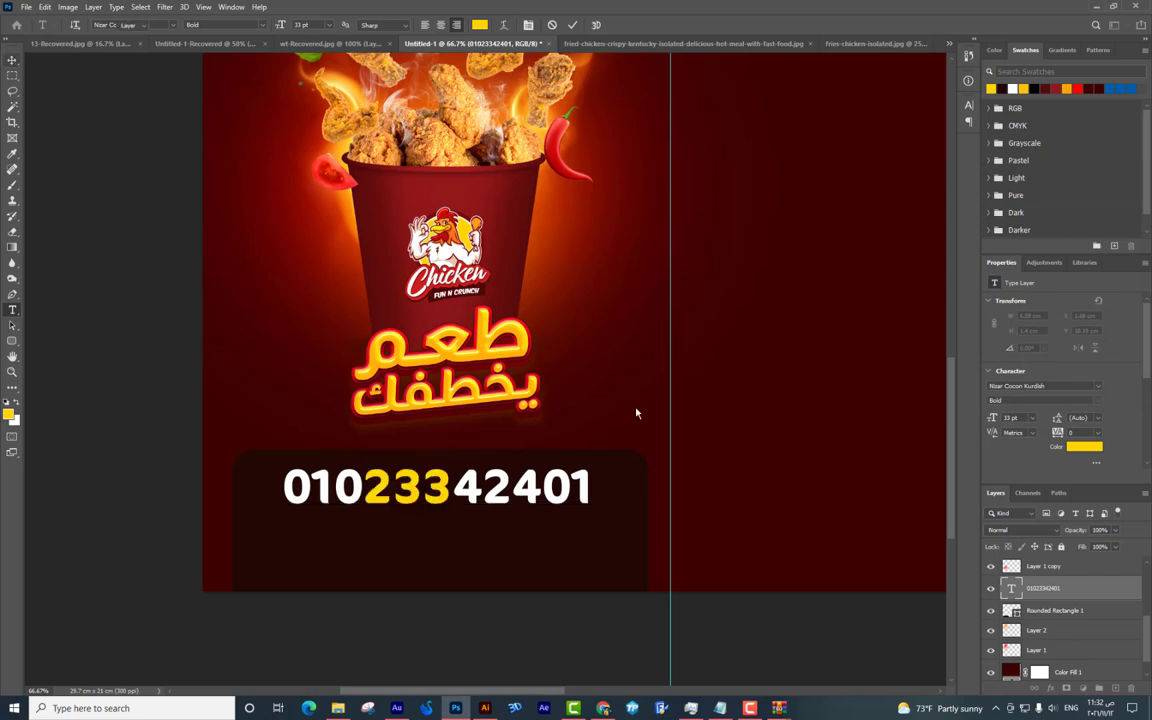
Enlarge the middle digits to 41 pt and colour the last three digits yellow.
{"action": "key", "text": "t"}
{"action": "left_click_drag", "start_coordinate": [362, 480], "coordinate": [452, 480]}
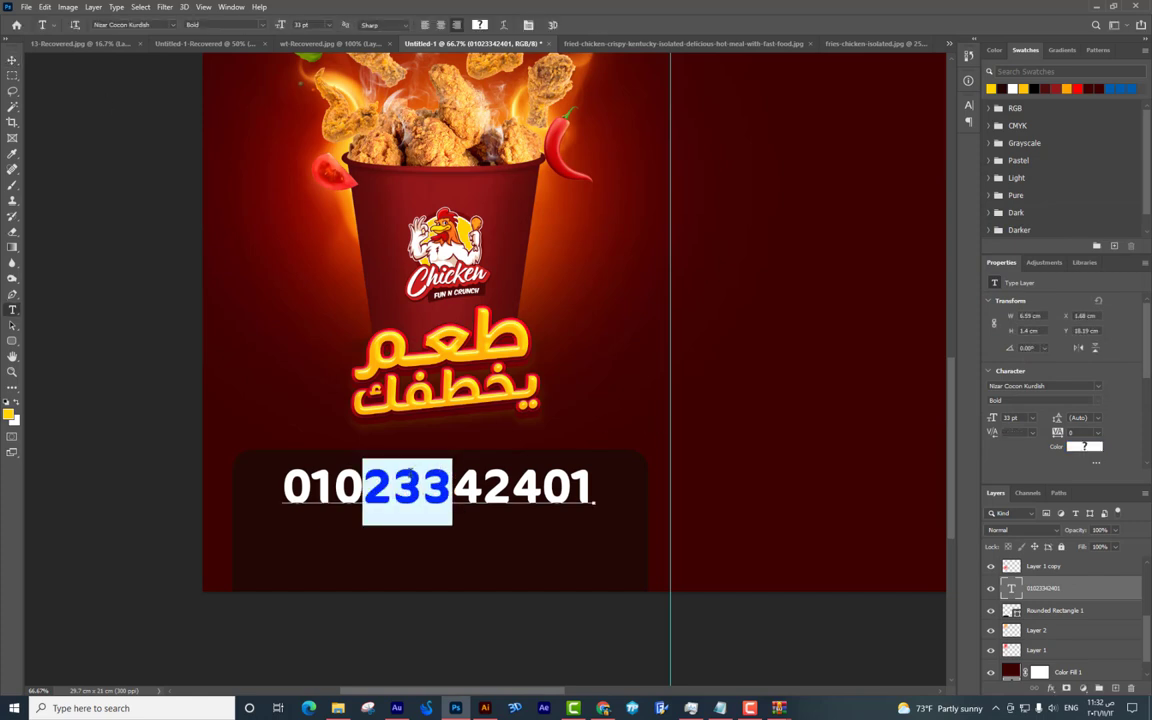
{"action": "left_click_drag", "start_coordinate": [268, 22], "coordinate": [277, 22]}
{"action": "left_click_drag", "start_coordinate": [513, 485], "coordinate": [591, 483]}
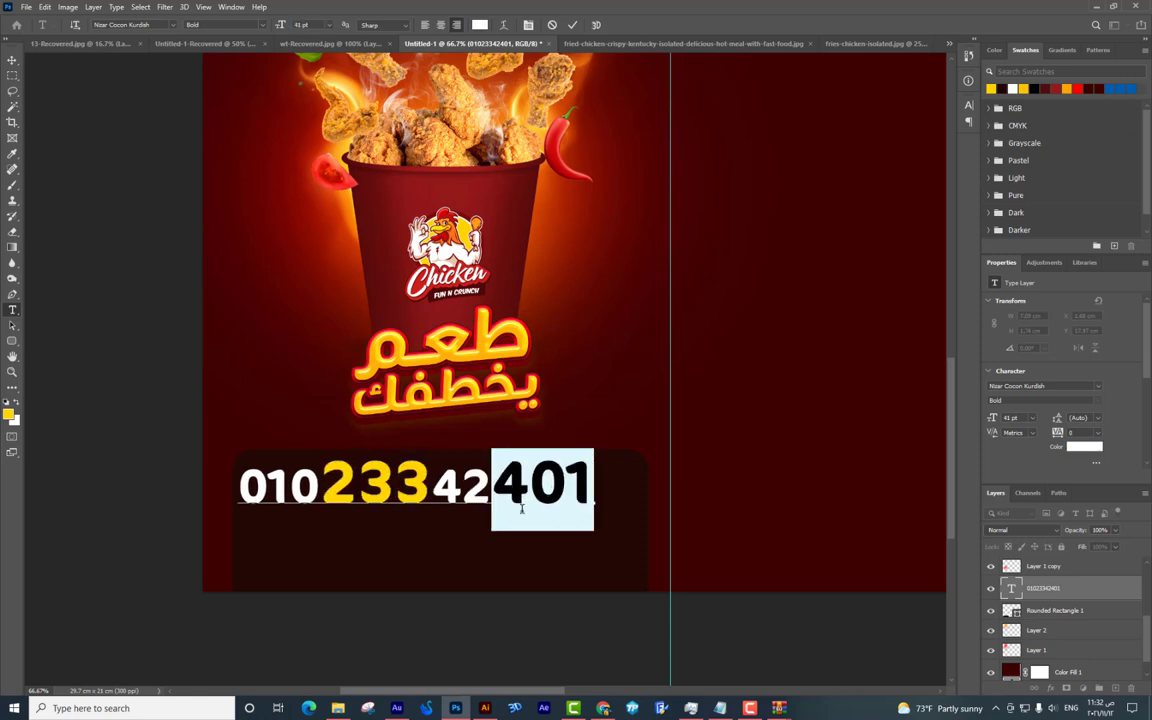
{"action": "left_click", "coordinate": [9, 414]}
{"action": "key", "text": "Return"}
{"action": "left_click", "coordinate": [656, 529]}
Shift the phone number slightly right and down within its box.
{"action": "key", "text": "v"}
{"action": "left_click_drag", "start_coordinate": [596, 503], "coordinate": [617, 508]}
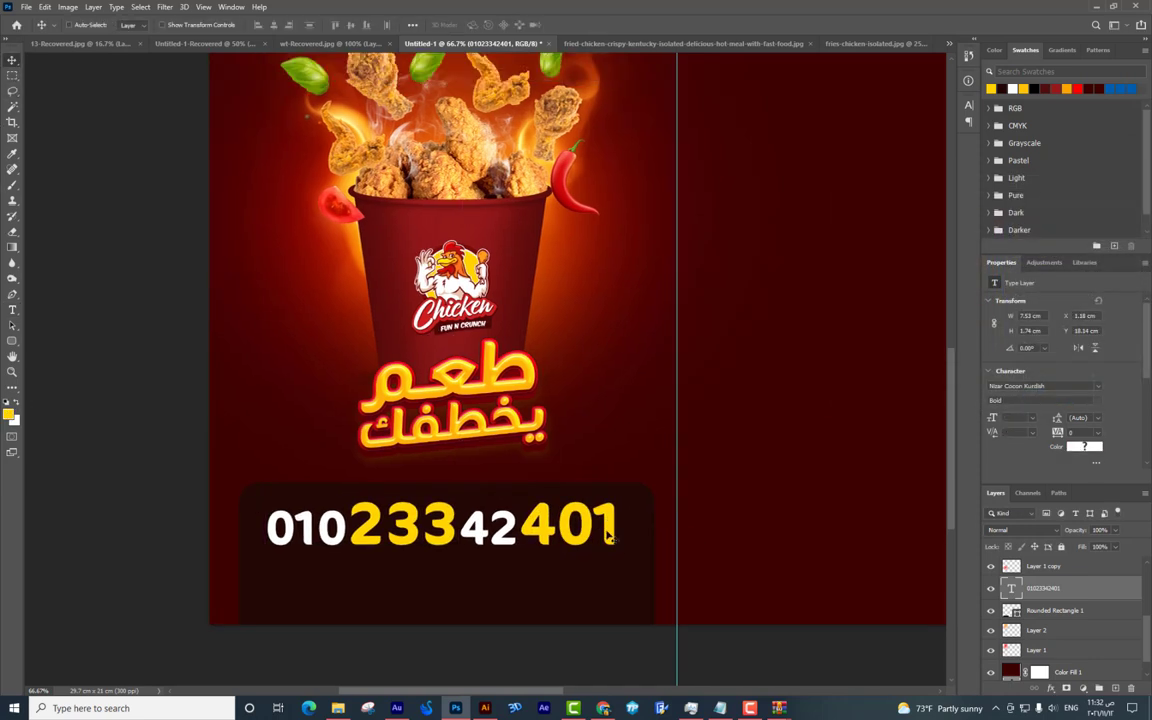
{"action": "scroll", "coordinate": [607, 536], "scroll_direction": "up", "scroll_amount": 2}
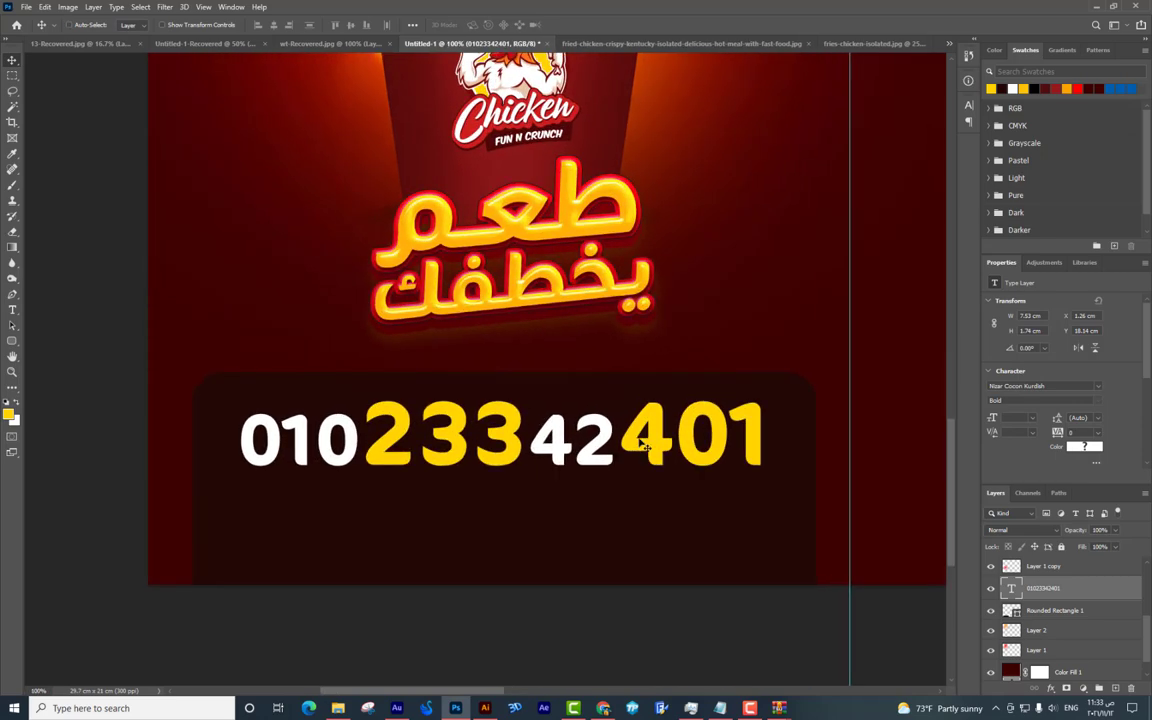
Duplicate the phone number below itself and retype the copy as 'Number Phone'.
{"action": "scroll", "coordinate": [643, 447], "scroll_direction": "down", "scroll_amount": 1}
{"action": "left_click_drag", "start_coordinate": [640, 390], "coordinate": [615, 476]}
{"action": "key", "text": "t"}
{"action": "left_click", "coordinate": [640, 470]}
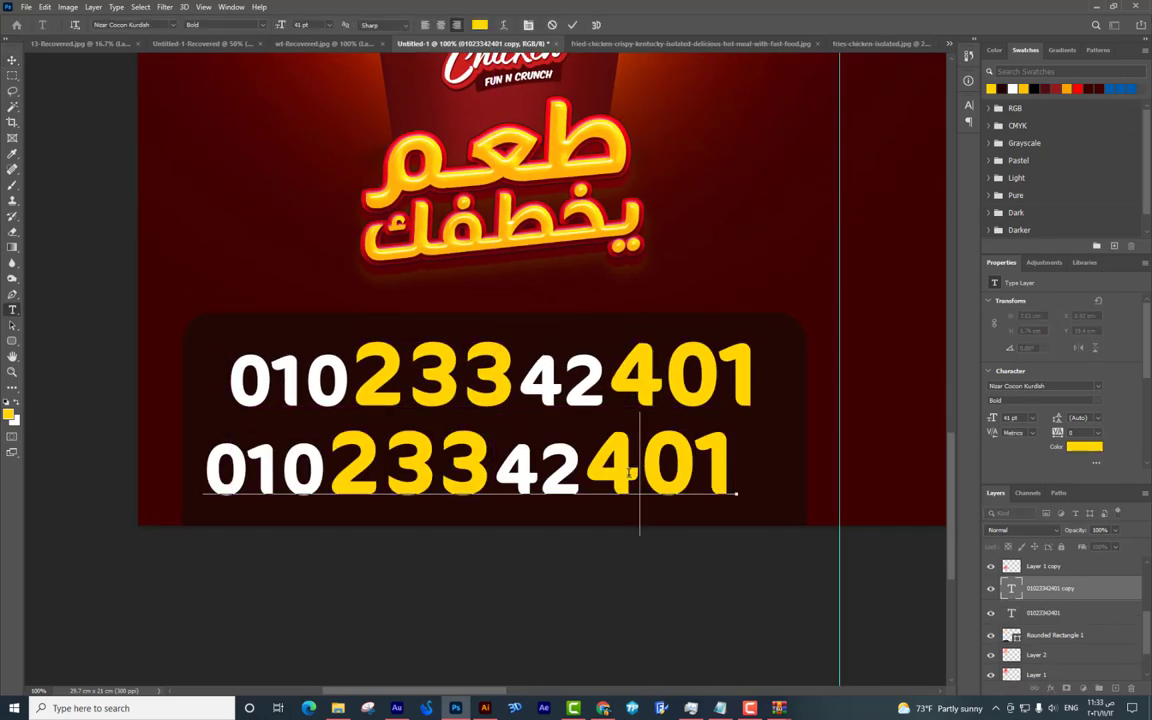
{"action": "type", "text": "NU"}
{"action": "key", "text": "ctrl+a"}
{"action": "type", "text": "nu"}
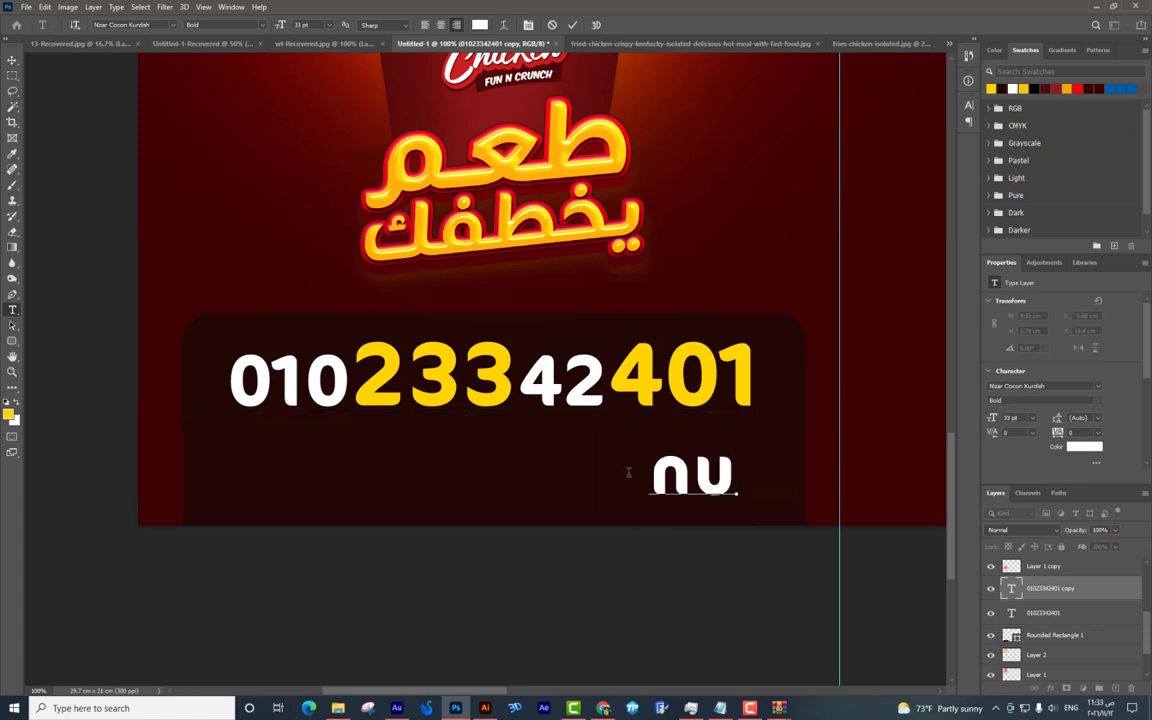
{"action": "key", "text": "BackSpace"}
{"action": "key", "text": "BackSpace"}
{"action": "type", "text": "Num"}
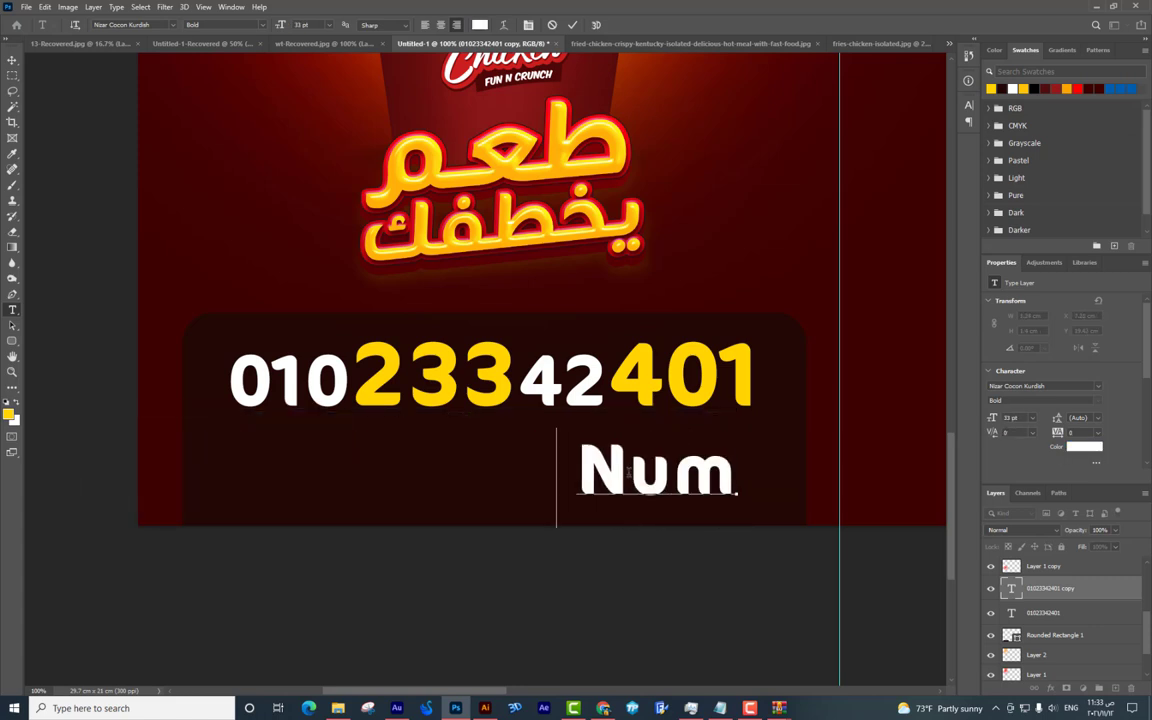
{"action": "type", "text": "ber PO"}
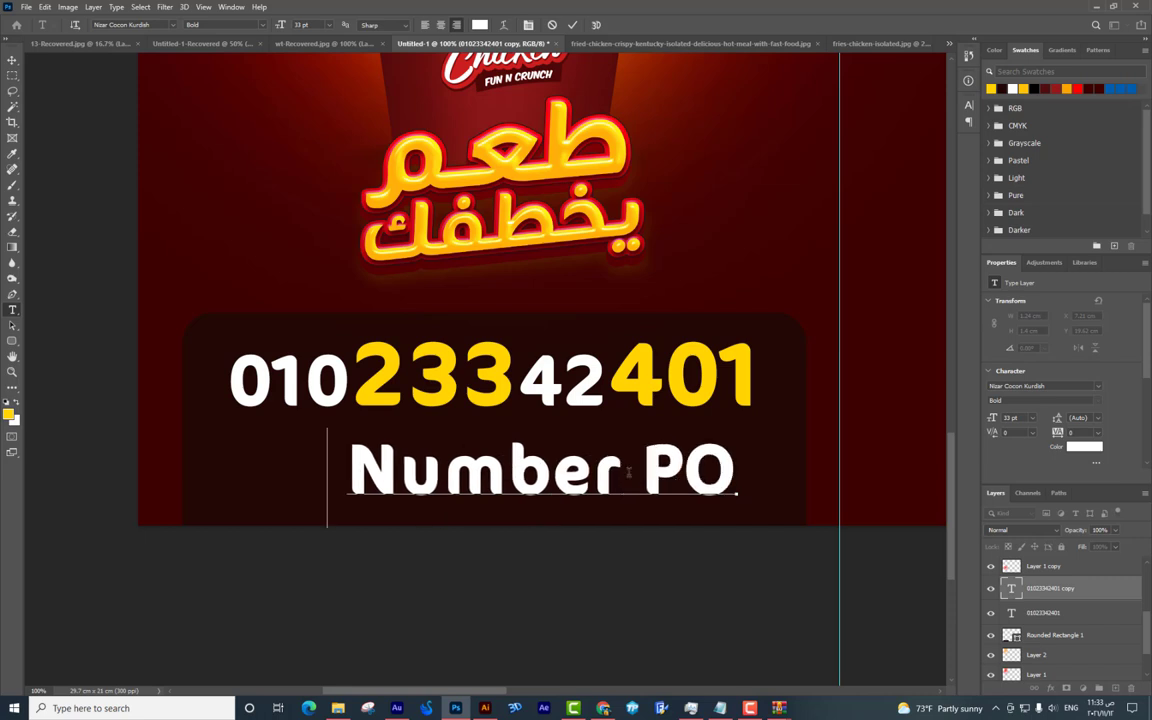
{"action": "key", "text": "BackSpace"}
{"action": "type", "text": "hon"}
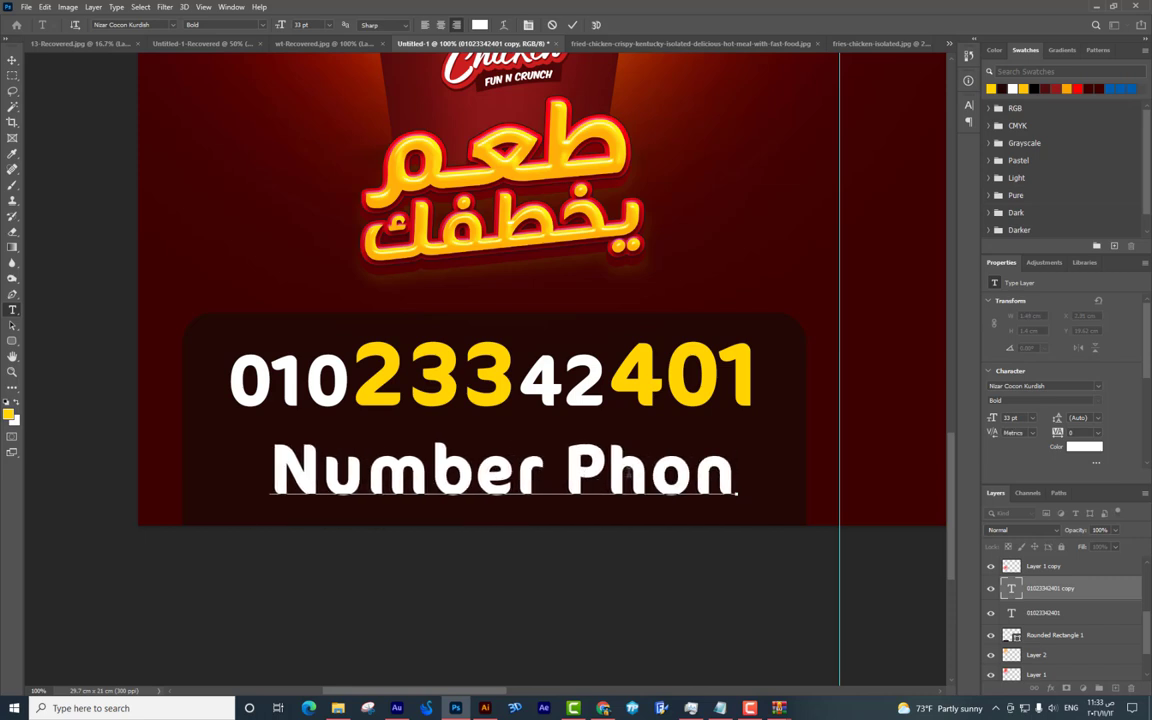
{"action": "type", "text": "e"}
{"action": "left_click", "coordinate": [14, 62]}
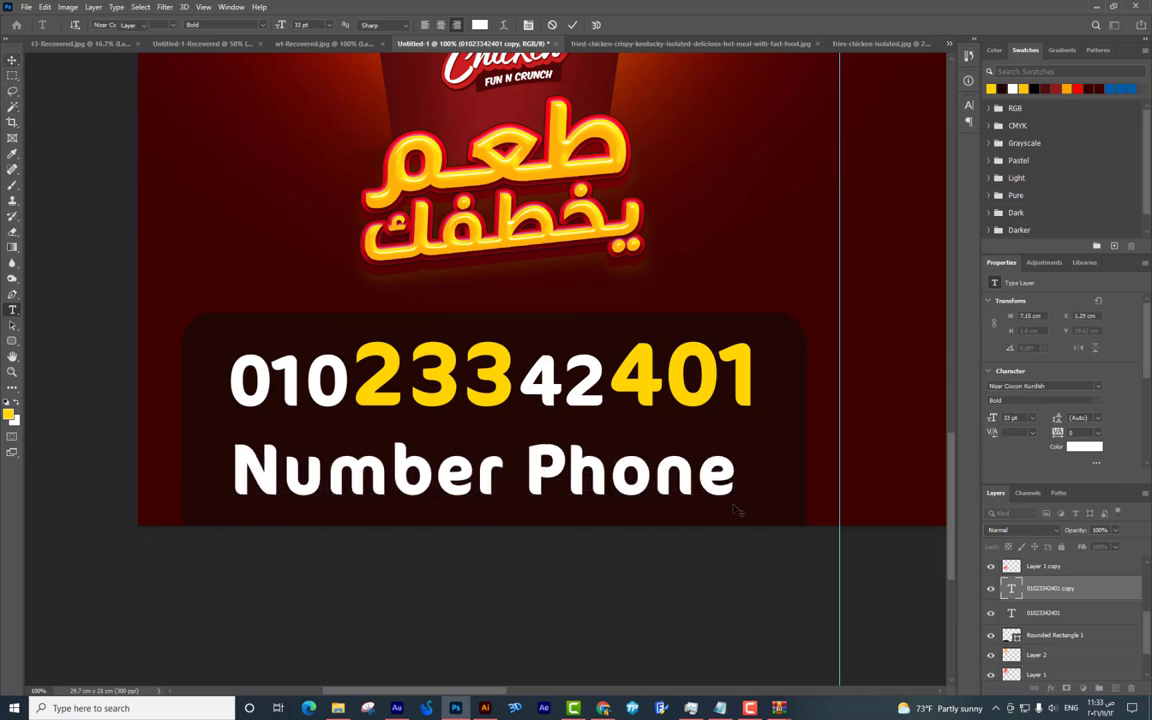
Shrink the Number Phone caption and place it just under the phone number.
{"action": "key", "text": "ctrl+t"}
{"action": "left_click_drag", "start_coordinate": [740, 442], "coordinate": [626, 450]}
{"action": "key", "text": "Return"}
{"action": "left_click_drag", "start_coordinate": [586, 494], "coordinate": [600, 456]}
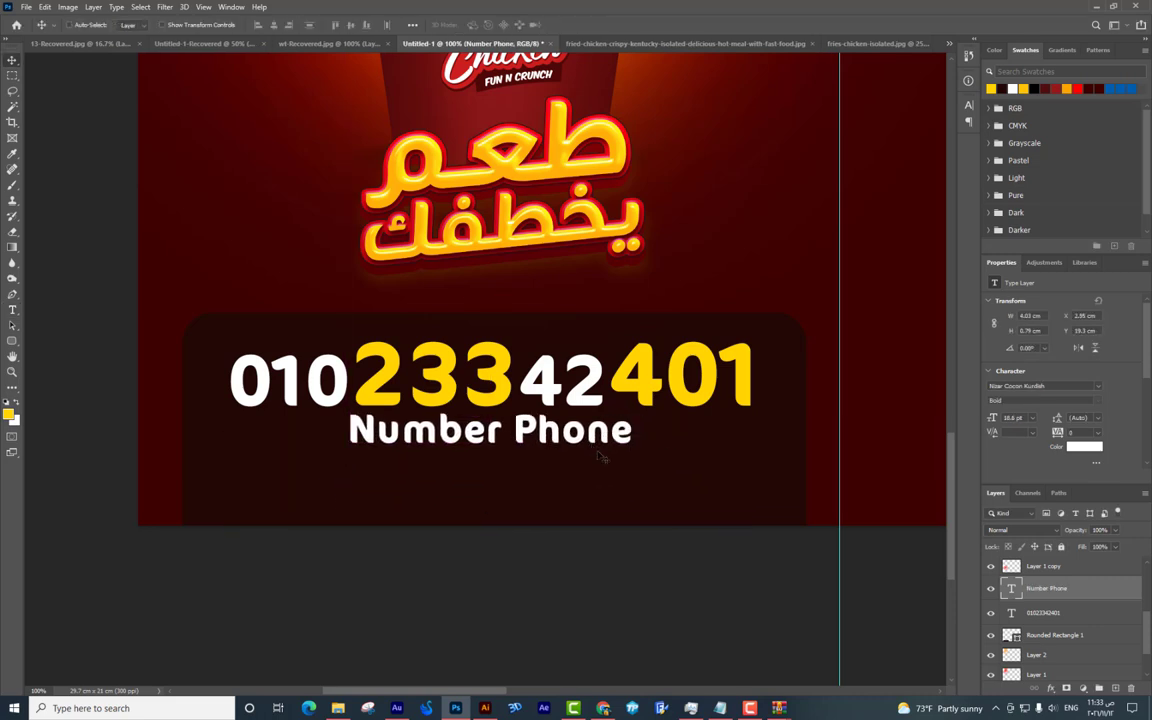
{"action": "key", "text": "Down"}
{"action": "key", "text": "Down"}
{"action": "key", "text": "Down"}
{"action": "key", "text": "Down"}
{"action": "key", "text": "Down"}
Draw a thin yellow rectangle line beside the caption.
{"action": "key", "text": "u"}
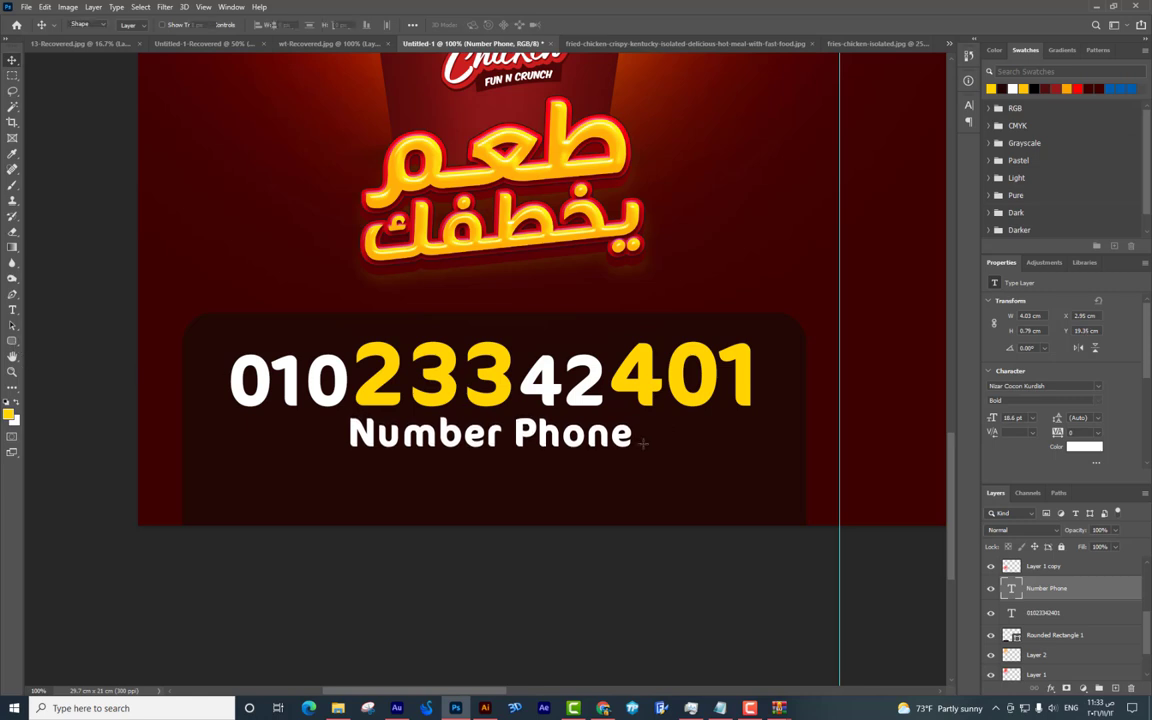
{"action": "left_click_drag", "start_coordinate": [644, 438], "coordinate": [308, 434]}
{"action": "key", "text": "v"}
Align the left line, then select the phone number and Number Phone caption layers together.
{"action": "key", "text": "Right"}
{"action": "key", "text": "Down"}
{"action": "key", "text": "Down"}
{"action": "right_click", "coordinate": [590, 400]}
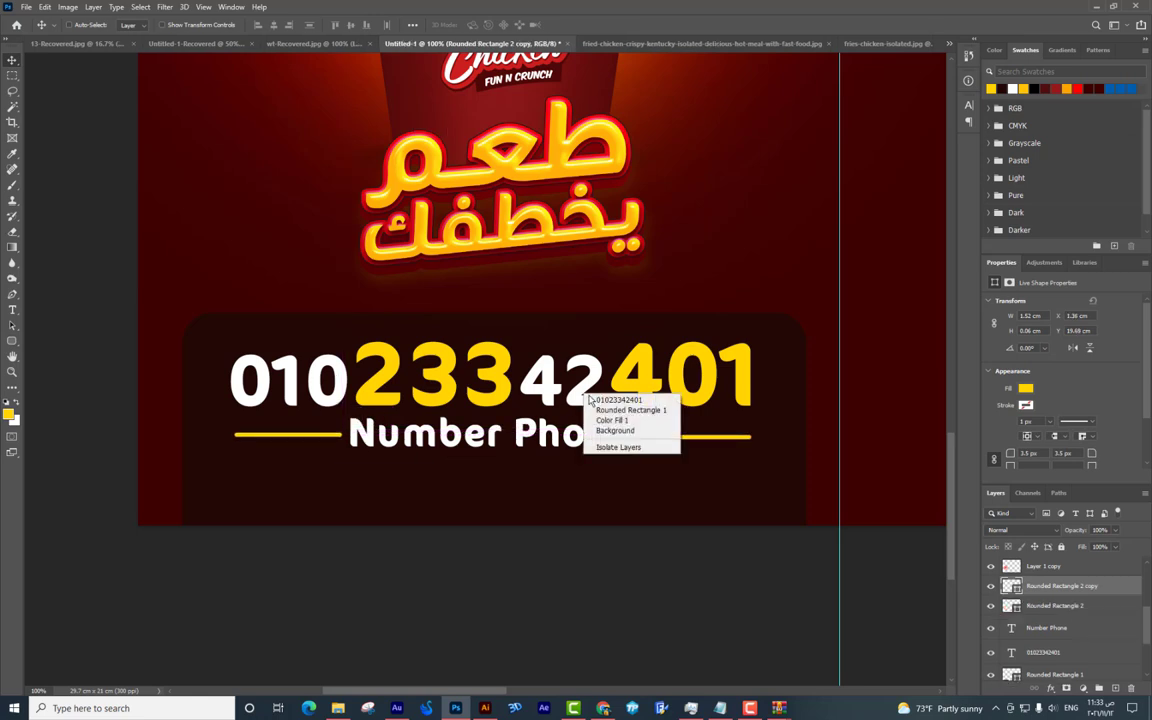
{"action": "left_click", "coordinate": [612, 399]}
{"action": "key", "text": "ctrl+minus"}
{"action": "key", "text": "ctrl+minus"}
{"action": "key", "text": "ctrl+minus"}
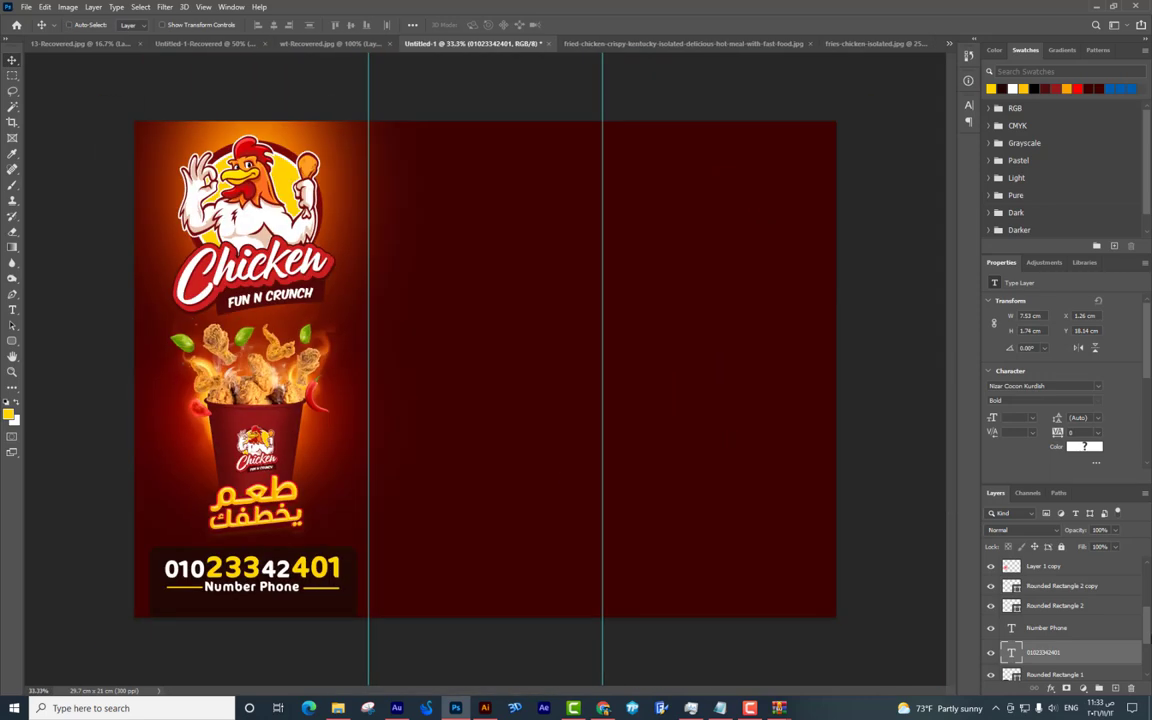
{"action": "left_click", "coordinate": [1058, 630], "text": "shift"}
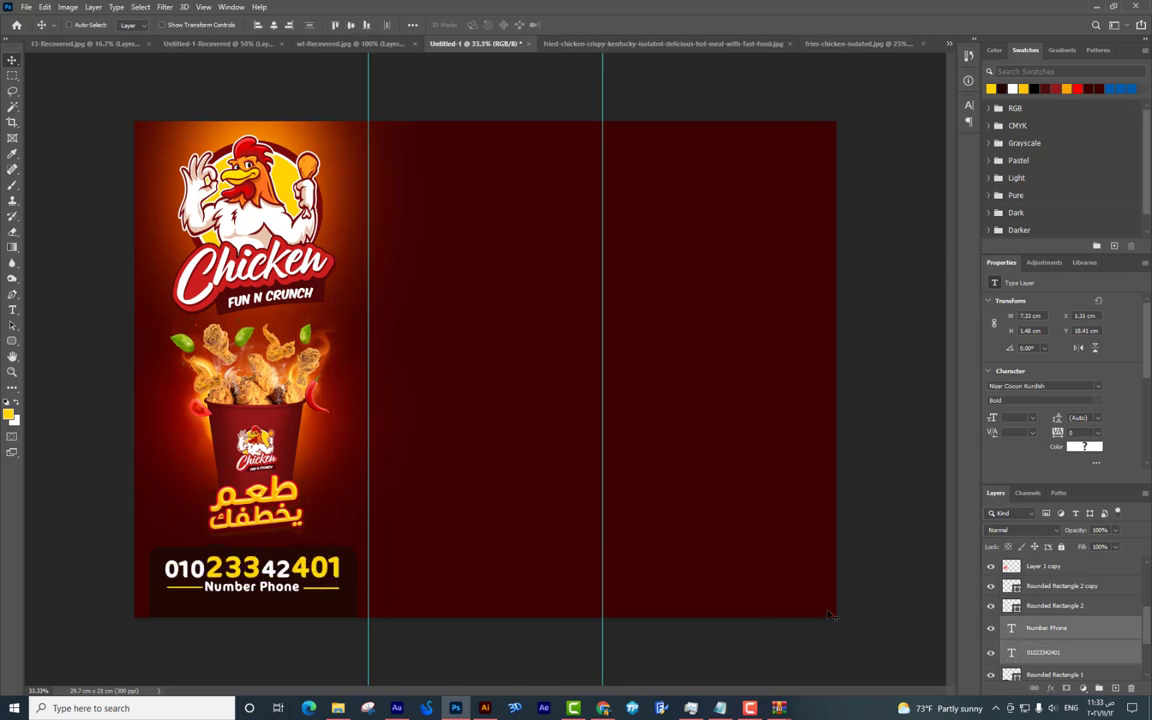
{"action": "left_click_drag", "start_coordinate": [337, 610], "coordinate": [328, 592]}
{"action": "key", "text": "ctrl+z"}
Add both yellow line layers to the selection and nudge the block down.
{"action": "right_click", "coordinate": [329, 592]}
{"action": "left_click", "coordinate": [345, 593]}
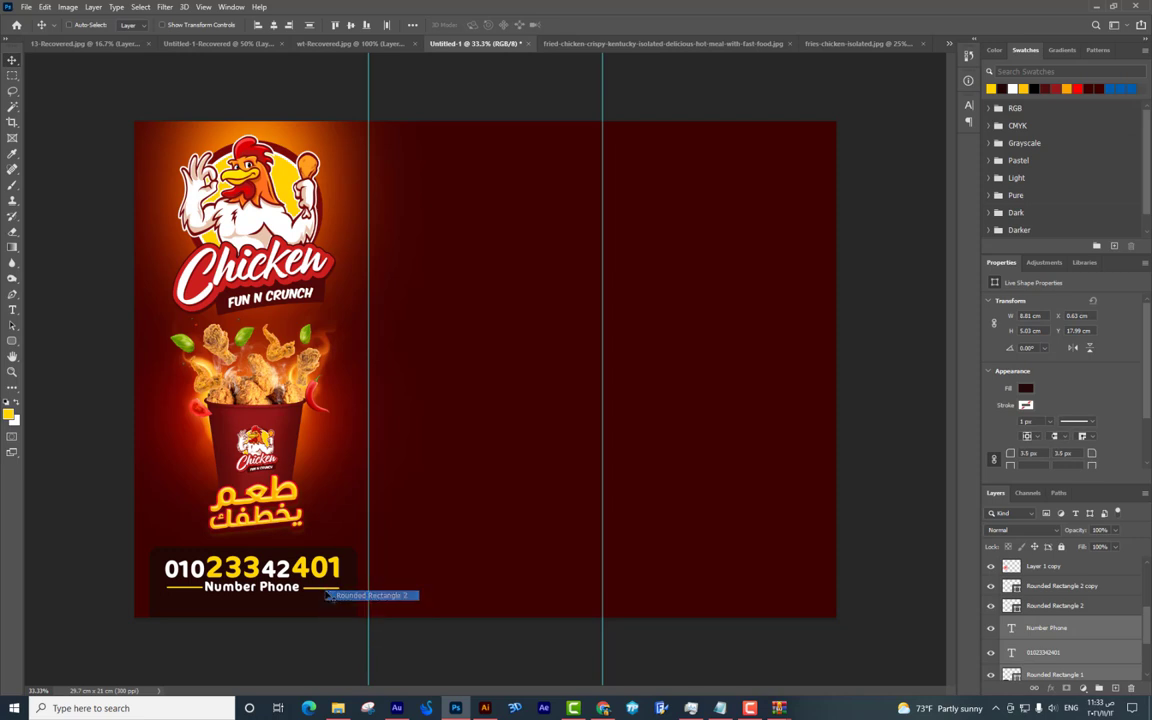
{"action": "right_click", "coordinate": [198, 592]}
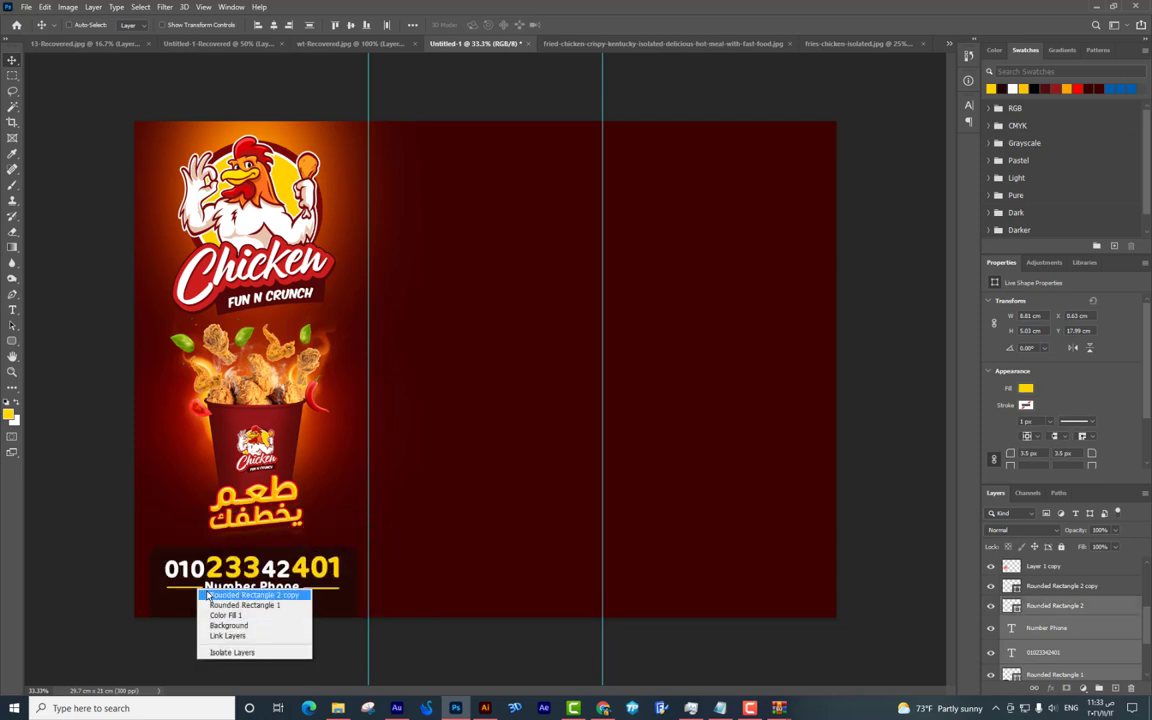
{"action": "left_click", "coordinate": [240, 597]}
{"action": "key", "text": "ctrl+z"}
{"action": "key", "text": "Down"}
{"action": "key", "text": "Down"}
{"action": "key", "text": "Down"}
{"action": "key", "text": "Down"}
{"action": "key", "text": "Down"}
{"action": "key", "text": "Down"}
Scale the whole phone number block down to fit the bottom of the left panel.
{"action": "key", "text": "ctrl+t"}
{"action": "left_click_drag", "start_coordinate": [358, 550], "coordinate": [335, 562]}
{"action": "key", "text": "Return"}
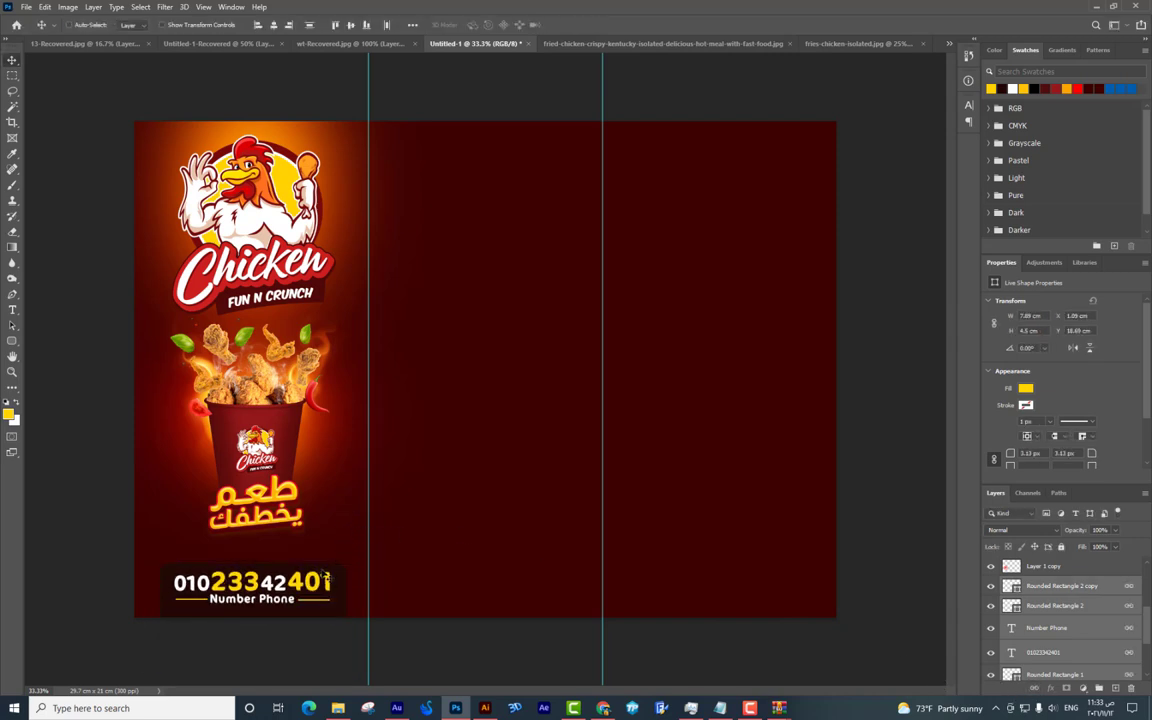
{"action": "key", "text": "ctrl+plus"}
{"action": "left_click_drag", "start_coordinate": [274, 458], "coordinate": [636, 347]}
{"action": "key", "text": "ctrl+minus"}
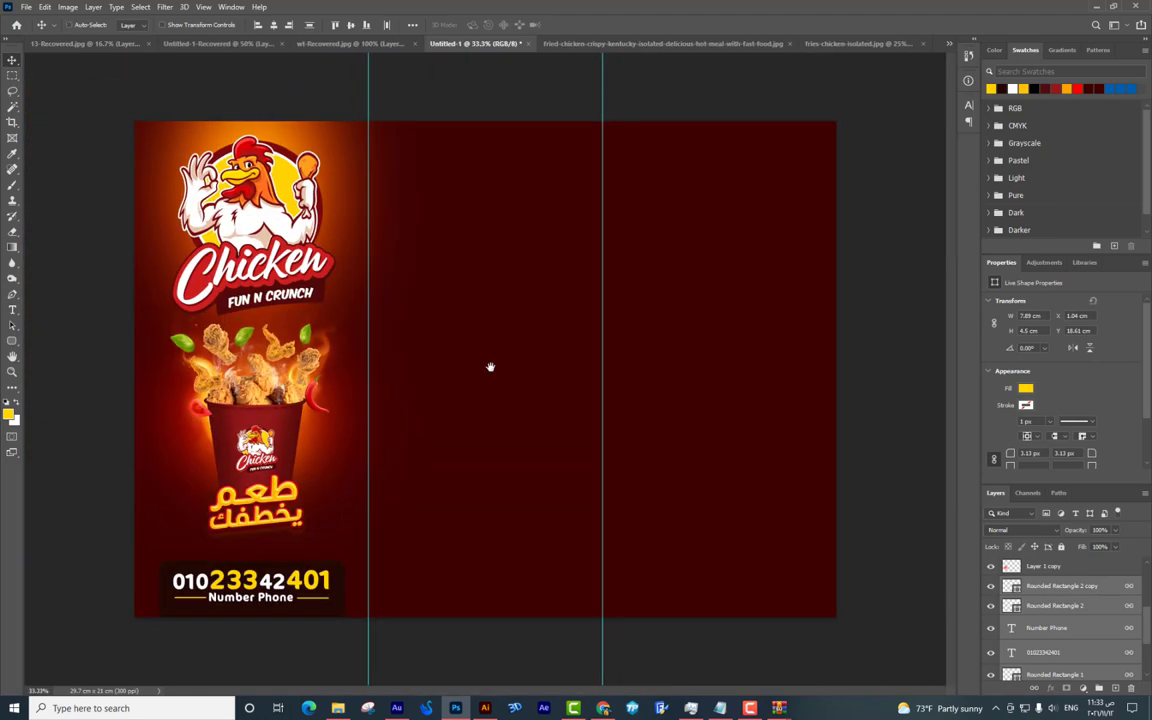
Select the EFFECT artwork layer, move it slightly down and enlarge it to about 109%.
{"action": "right_click", "coordinate": [258, 376]}
{"action": "left_click", "coordinate": [275, 383]}
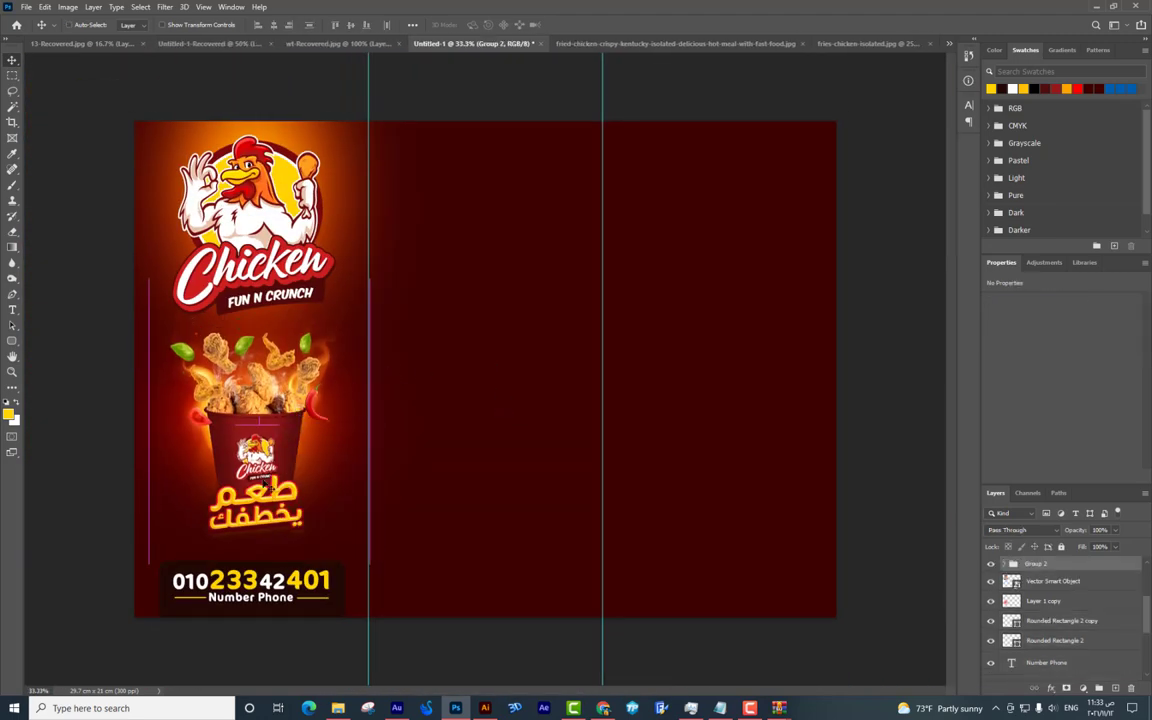
{"action": "right_click", "coordinate": [303, 501]}
{"action": "left_click", "coordinate": [330, 517]}
{"action": "left_click_drag", "start_coordinate": [300, 466], "coordinate": [308, 478]}
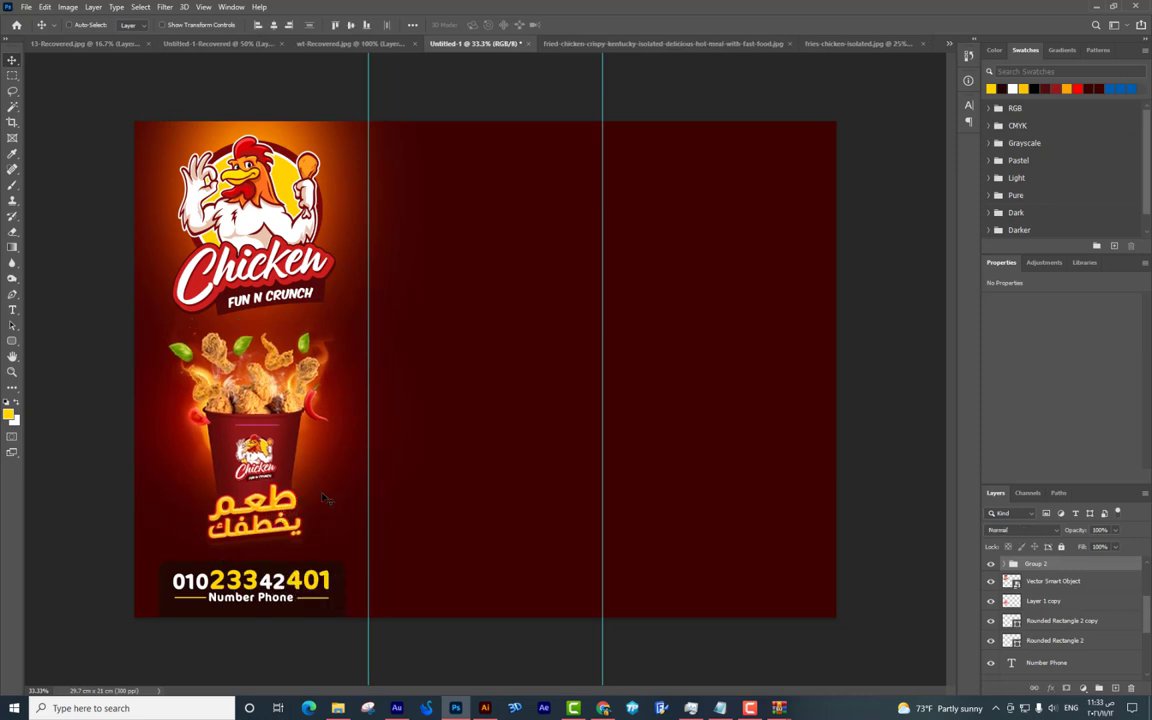
{"action": "key", "text": "ctrl+t"}
{"action": "left_click_drag", "start_coordinate": [373, 288], "coordinate": [377, 273]}
{"action": "key", "text": "Return"}
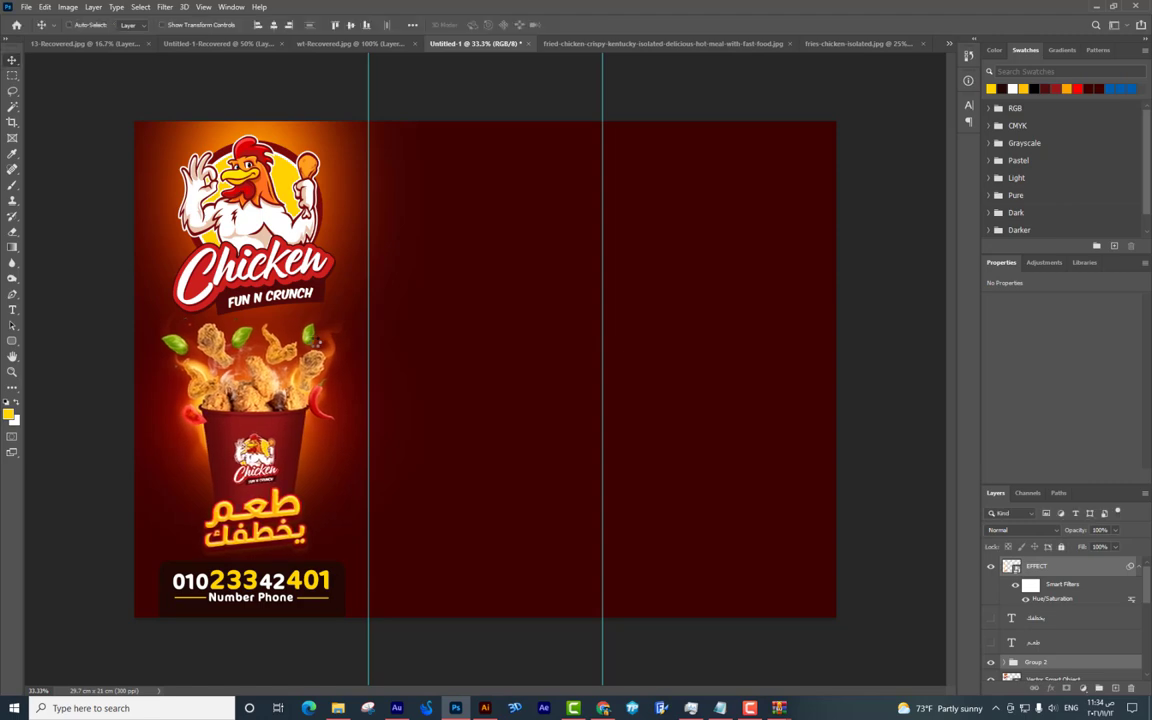
Zoom in to inspect the artwork, then open Save As and cancel it.
{"action": "key", "text": "ctrl+plus"}
{"action": "left_click_drag", "start_coordinate": [487, 295], "coordinate": [807, 265]}
{"action": "left_click_drag", "start_coordinate": [477, 242], "coordinate": [313, 356]}
{"action": "key", "text": "ctrl+shift+s"}
{"action": "key", "text": "BackSpace"}
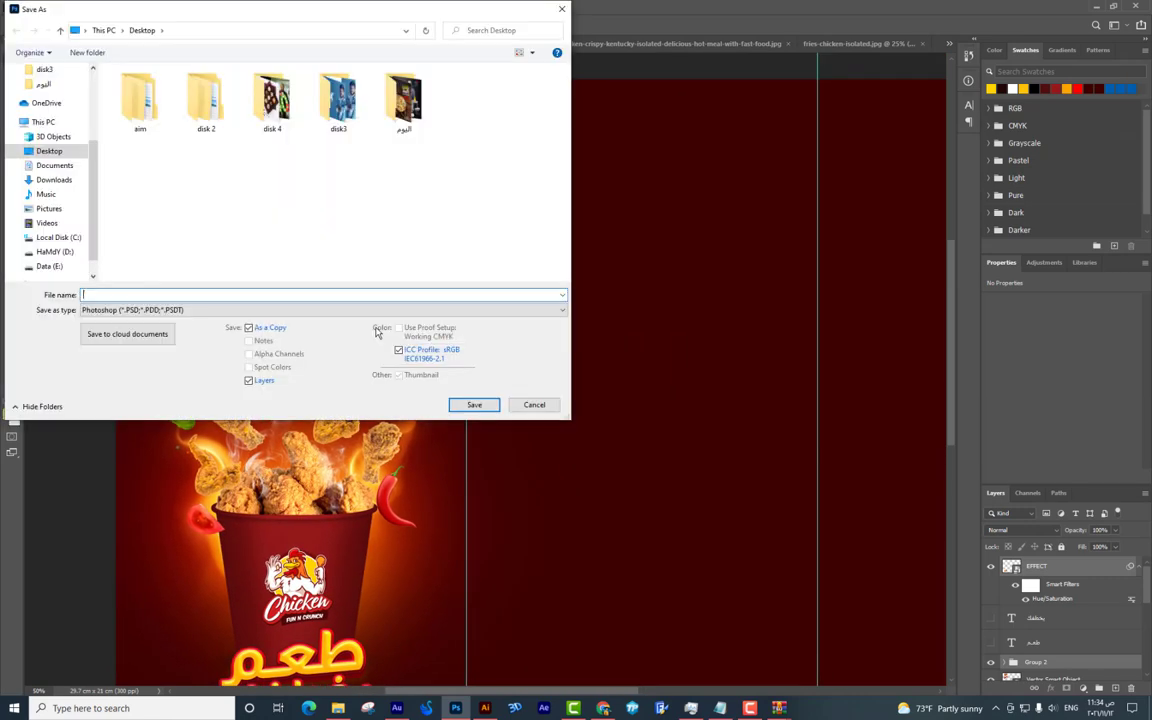
{"action": "key", "text": "Escape"}
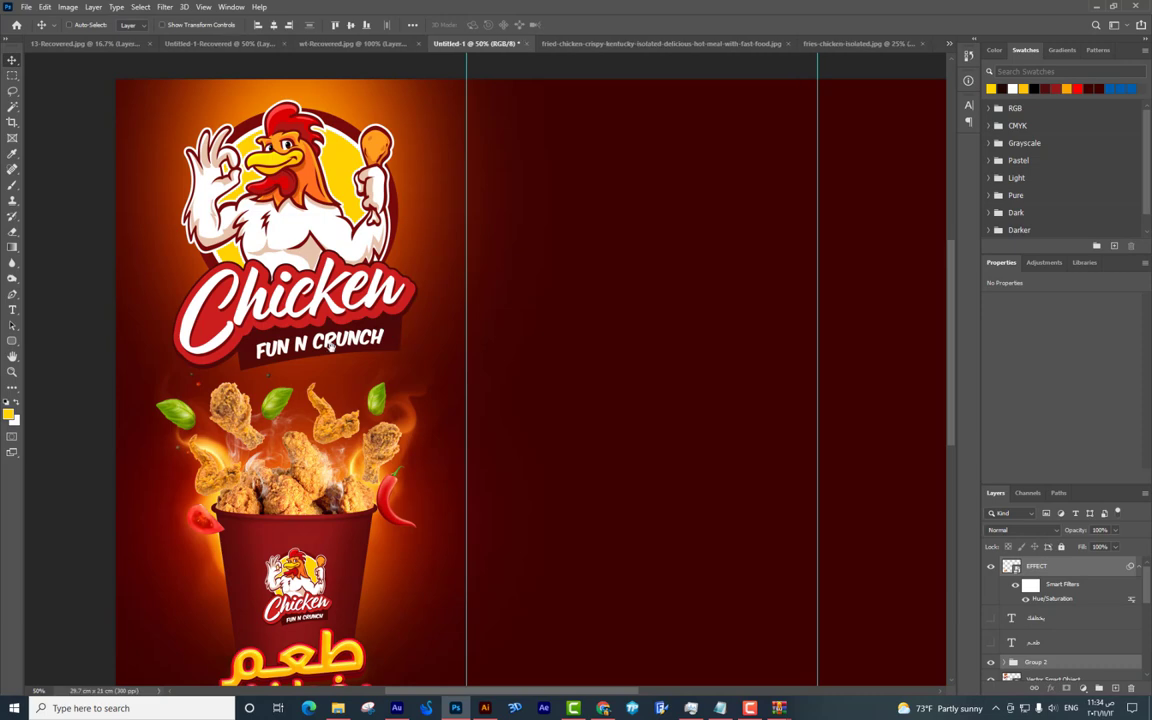
{"action": "scroll", "coordinate": [374, 408], "scroll_direction": "up", "scroll_amount": 2}
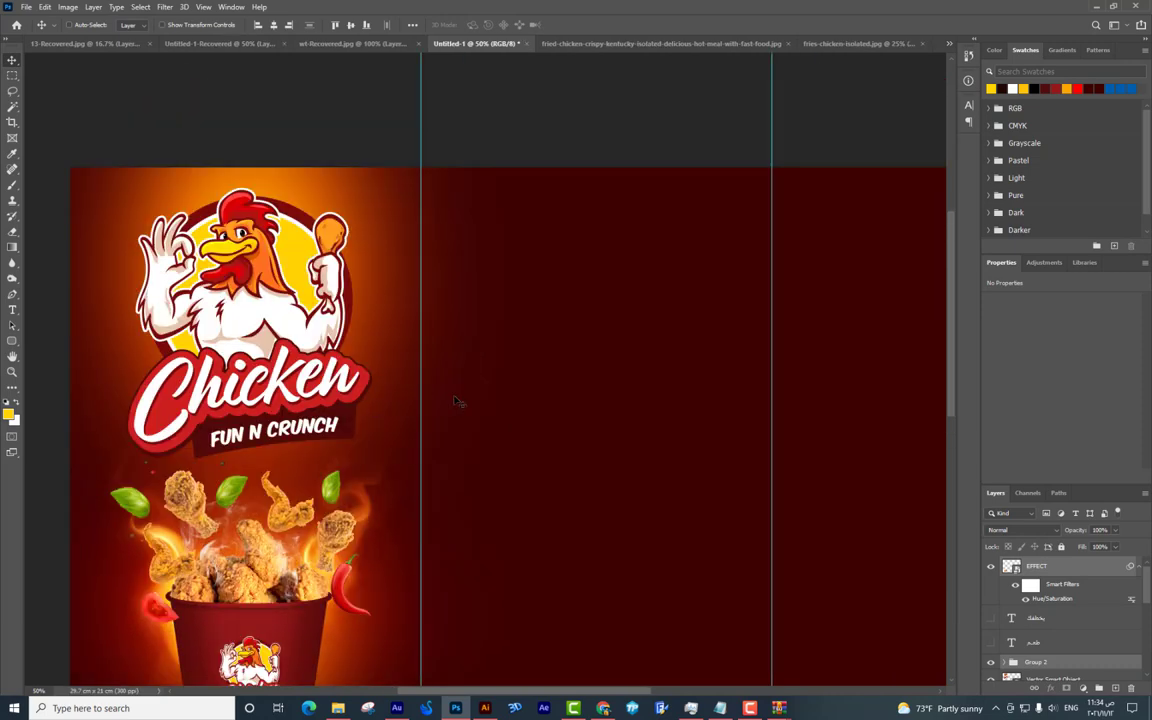
{"action": "scroll", "coordinate": [447, 401], "scroll_direction": "right", "scroll_amount": 5}
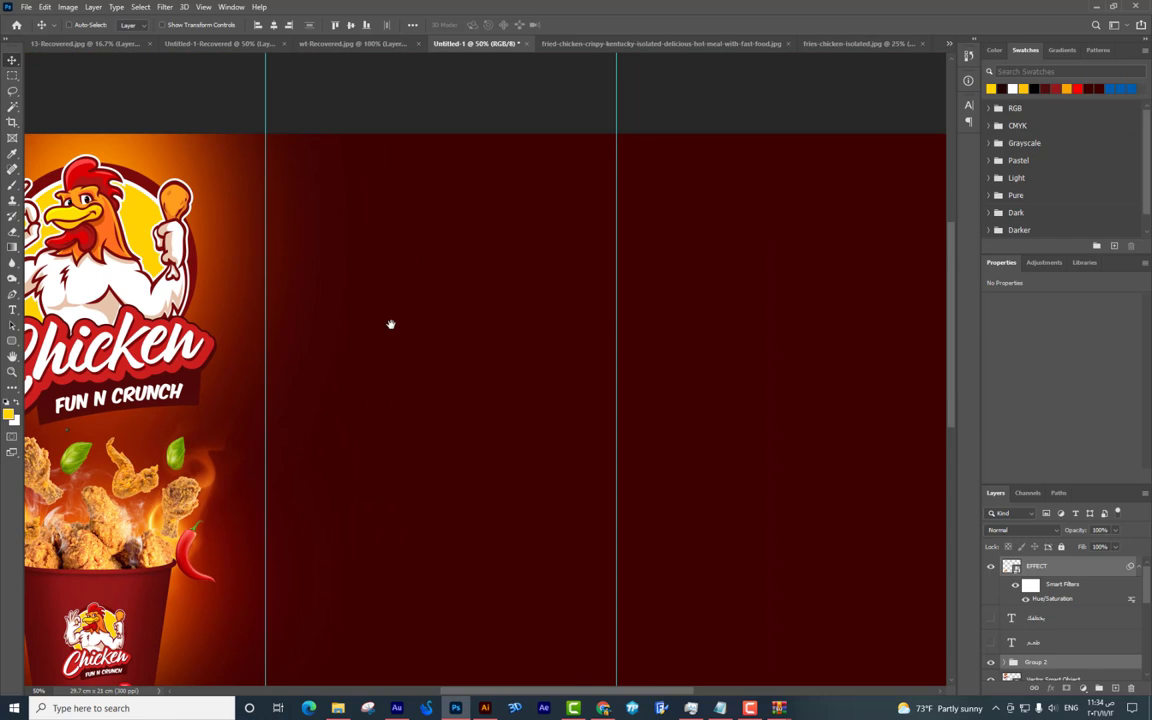
{"action": "mouse_move", "coordinate": [610, 713]}
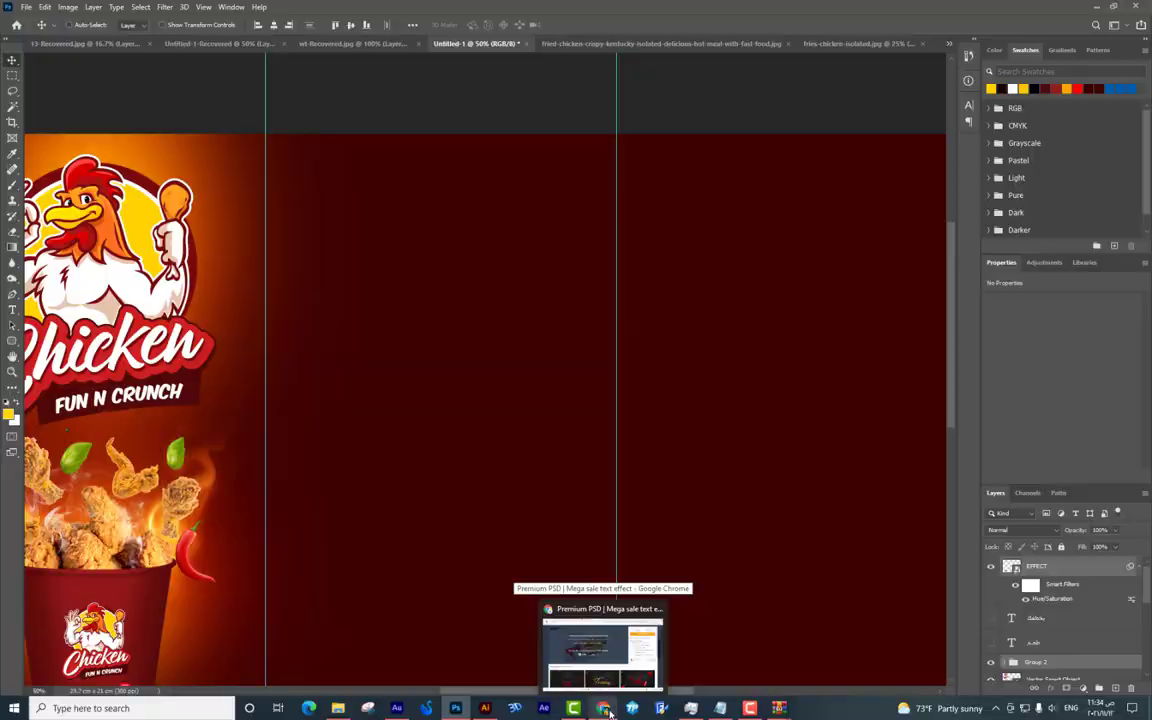
{"action": "left_click", "coordinate": [607, 710]}
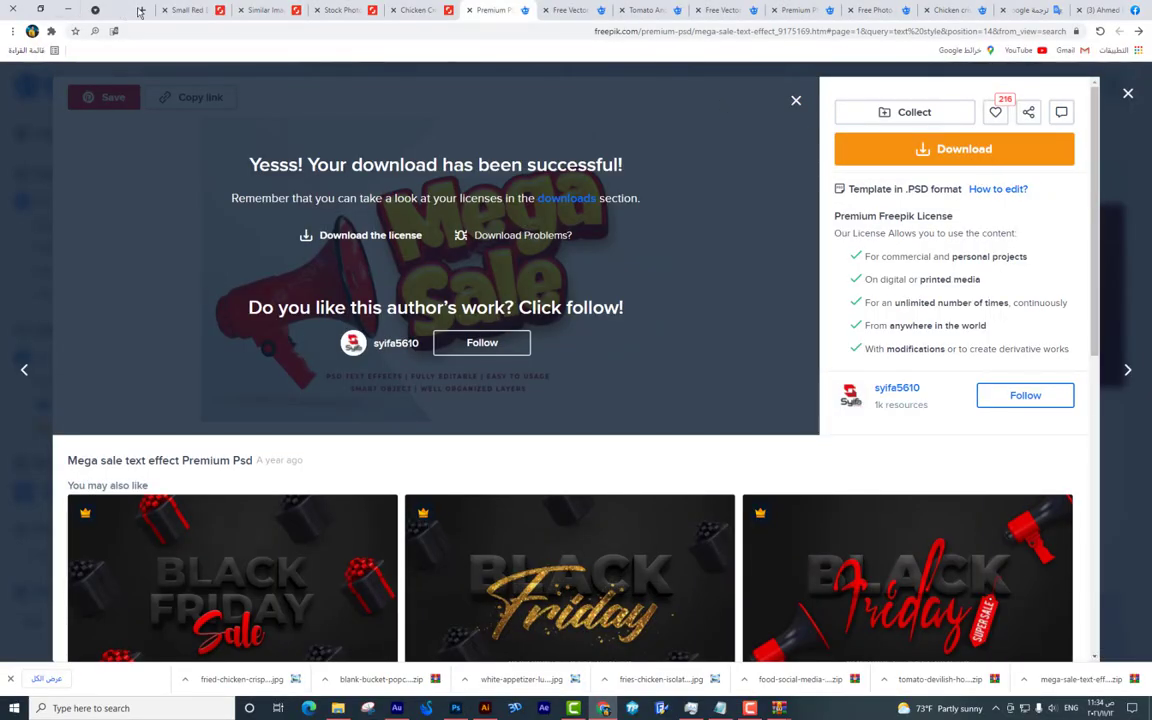
{"action": "left_click", "coordinate": [141, 10]}
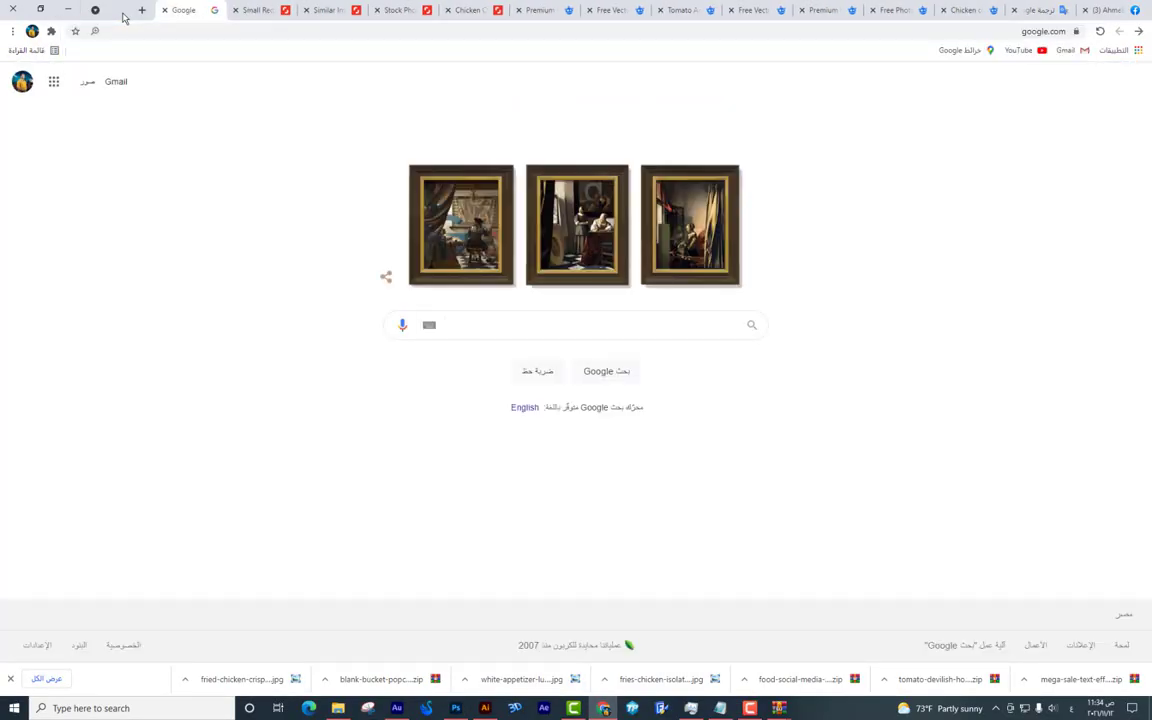
{"action": "type", "text": "منيو"}
{"action": "key", "text": "Return"}
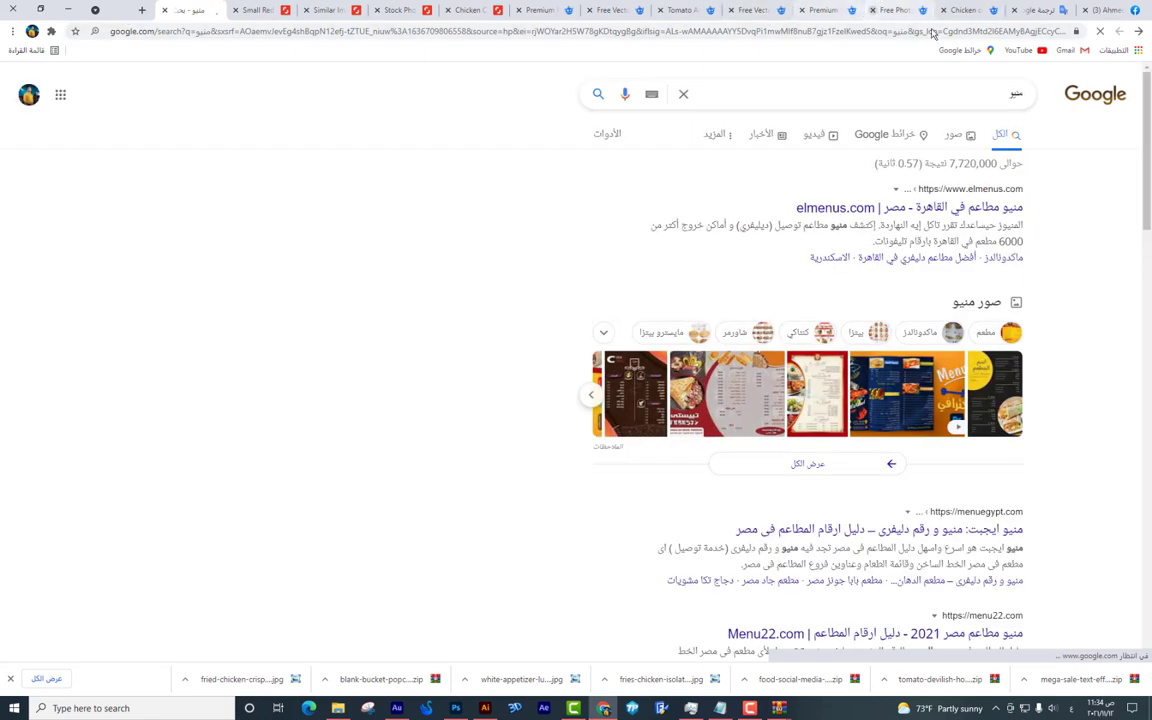
{"action": "left_click", "coordinate": [968, 140]}
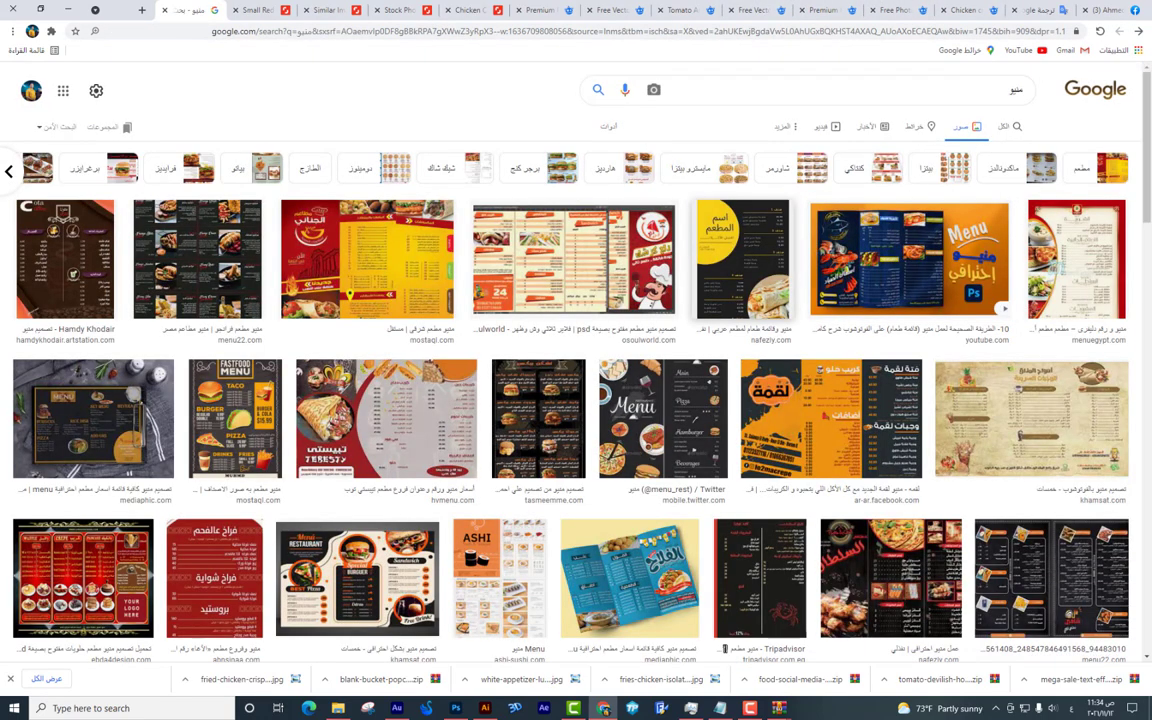
{"action": "left_click", "coordinate": [745, 372]}
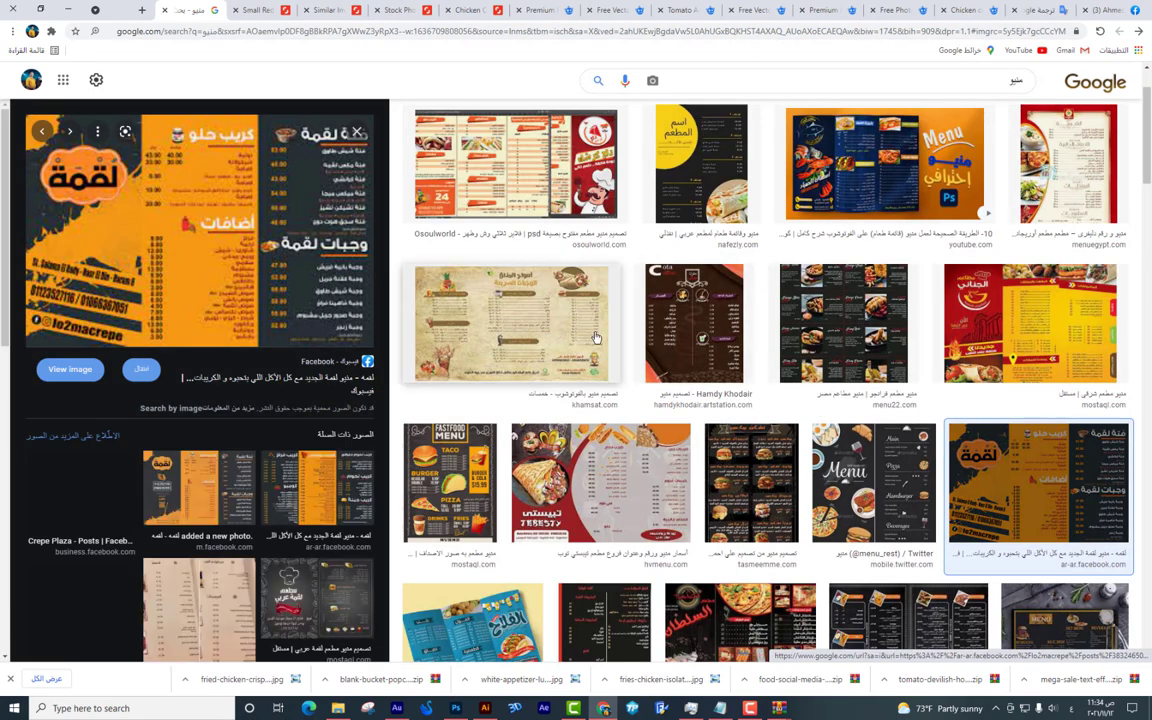
{"action": "left_click", "coordinate": [1013, 70]}
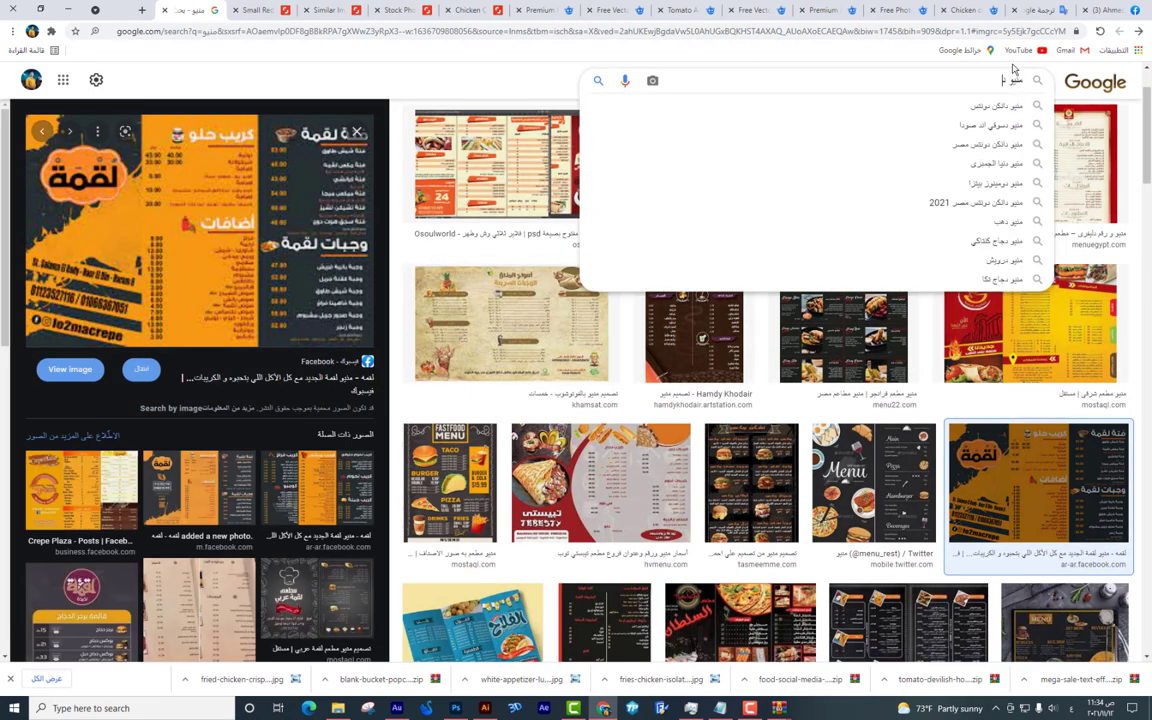
{"action": "type", "text": "دجاج"}
{"action": "key", "text": "Return"}
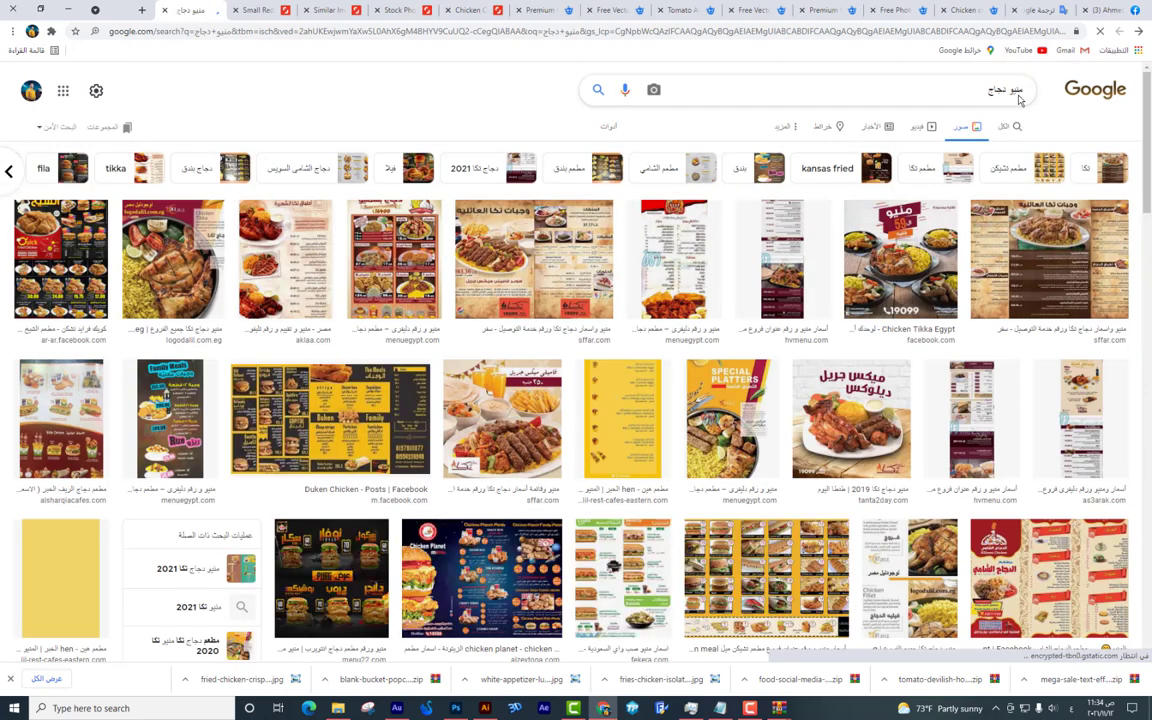
{"action": "left_click", "coordinate": [1045, 250]}
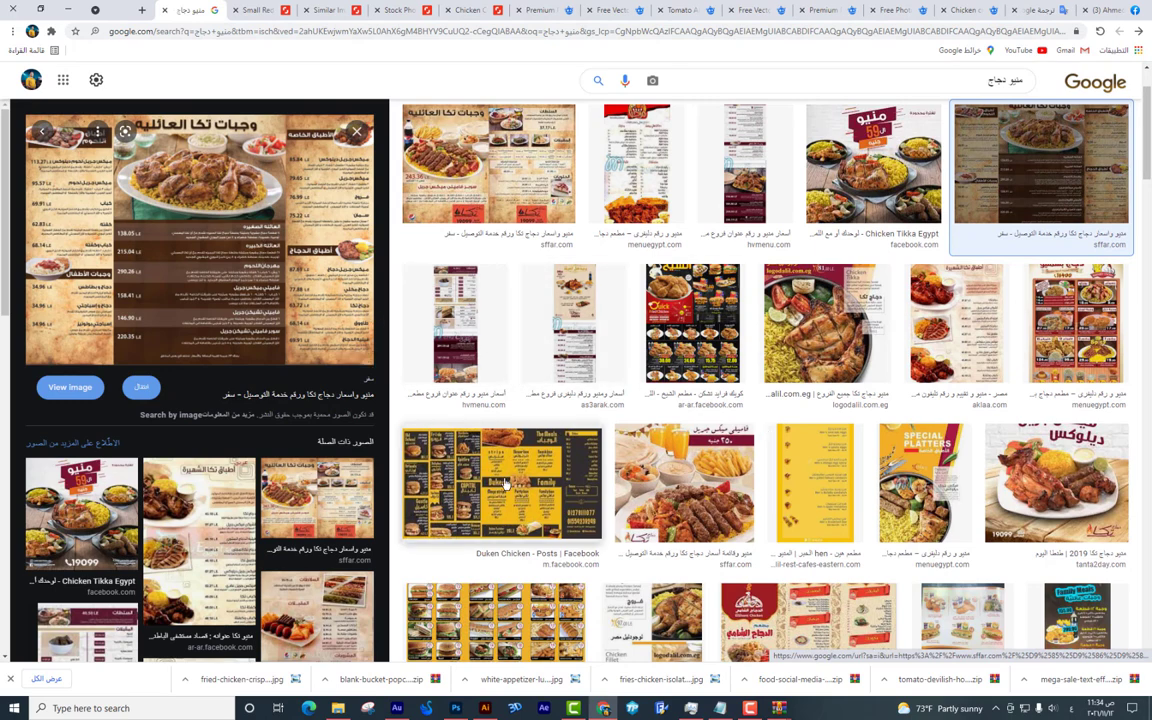
{"action": "left_click", "coordinate": [456, 436]}
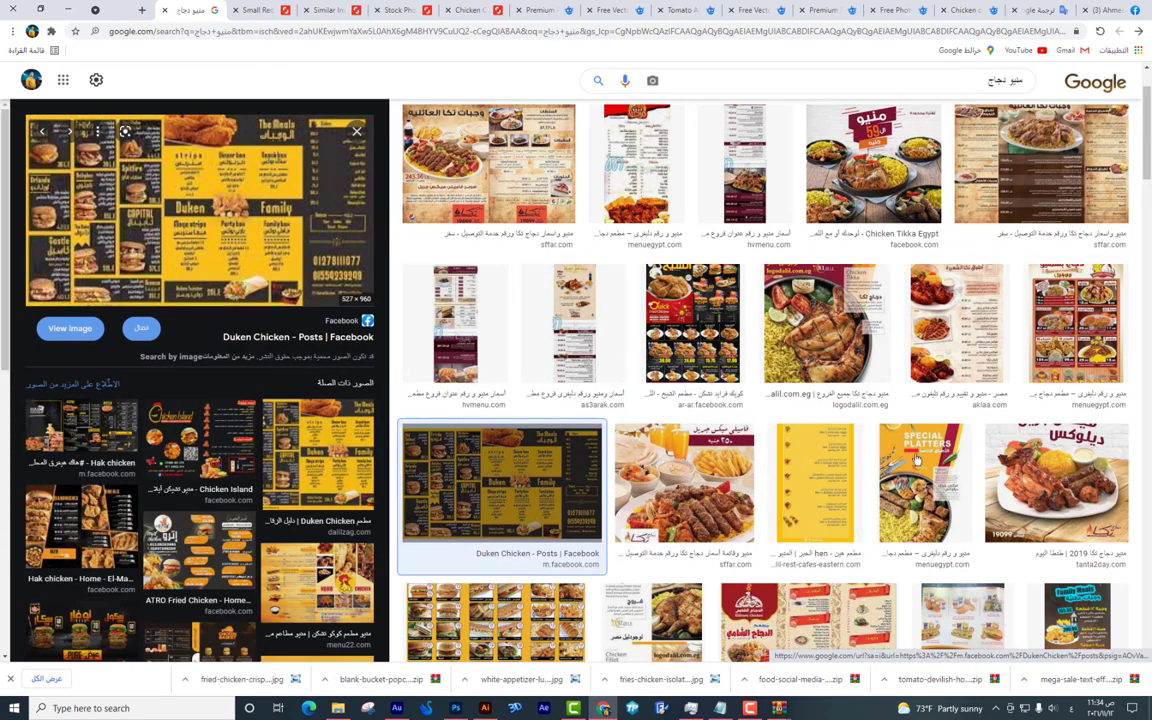
{"action": "scroll", "coordinate": [442, 458], "scroll_direction": "down", "scroll_amount": 2}
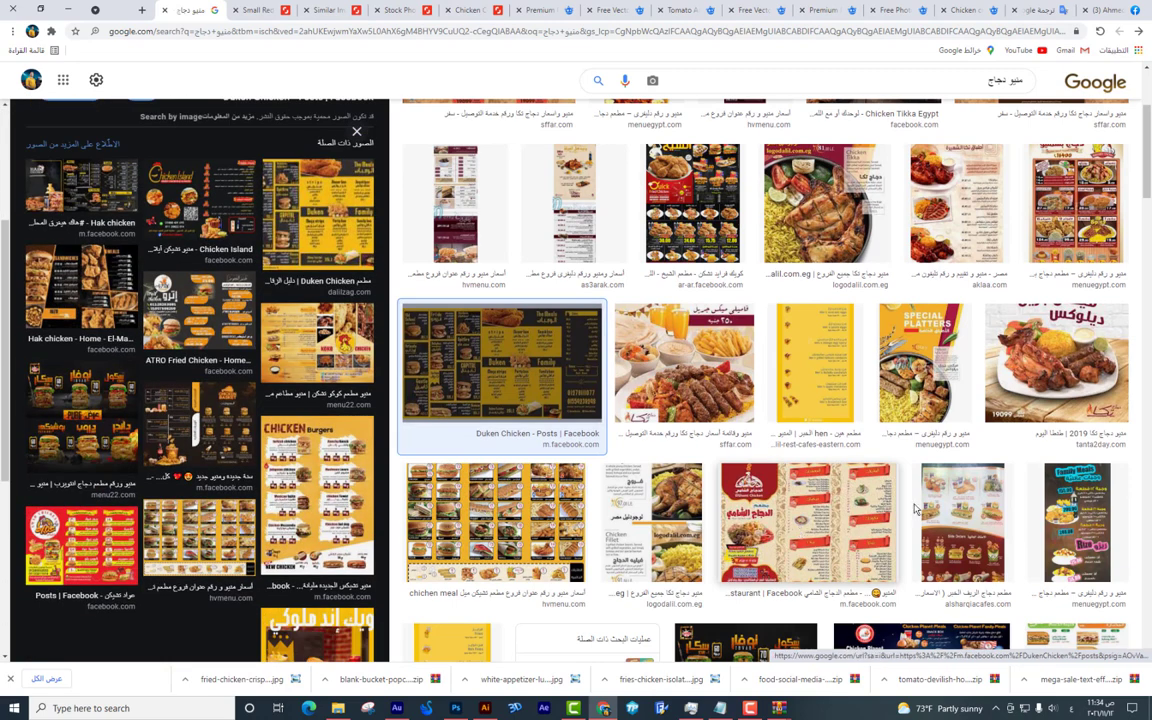
{"action": "left_click", "coordinate": [860, 525]}
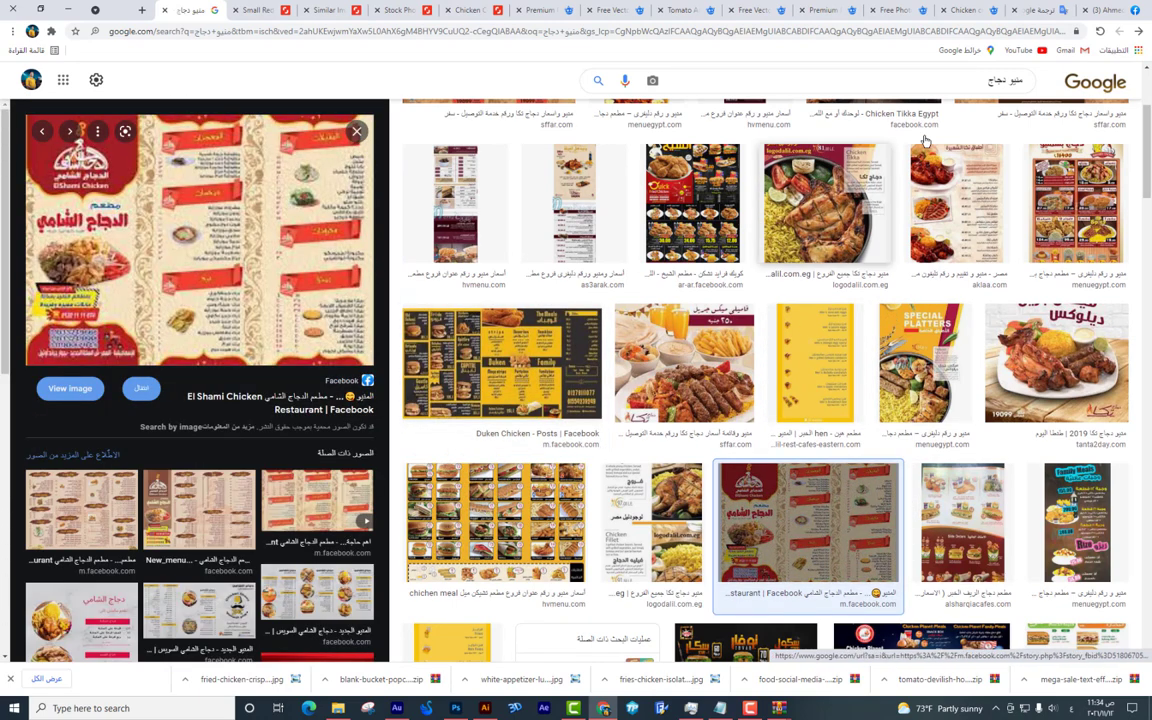
{"action": "scroll", "coordinate": [897, 176], "scroll_direction": "up", "scroll_amount": 2}
{"action": "left_click", "coordinate": [950, 80]}
{"action": "key", "text": "BackSpace"}
{"action": "key", "text": "BackSpace"}
{"action": "key", "text": "BackSpace"}
{"action": "key", "text": "BackSpace"}
{"action": "type", "text": "بروس"}
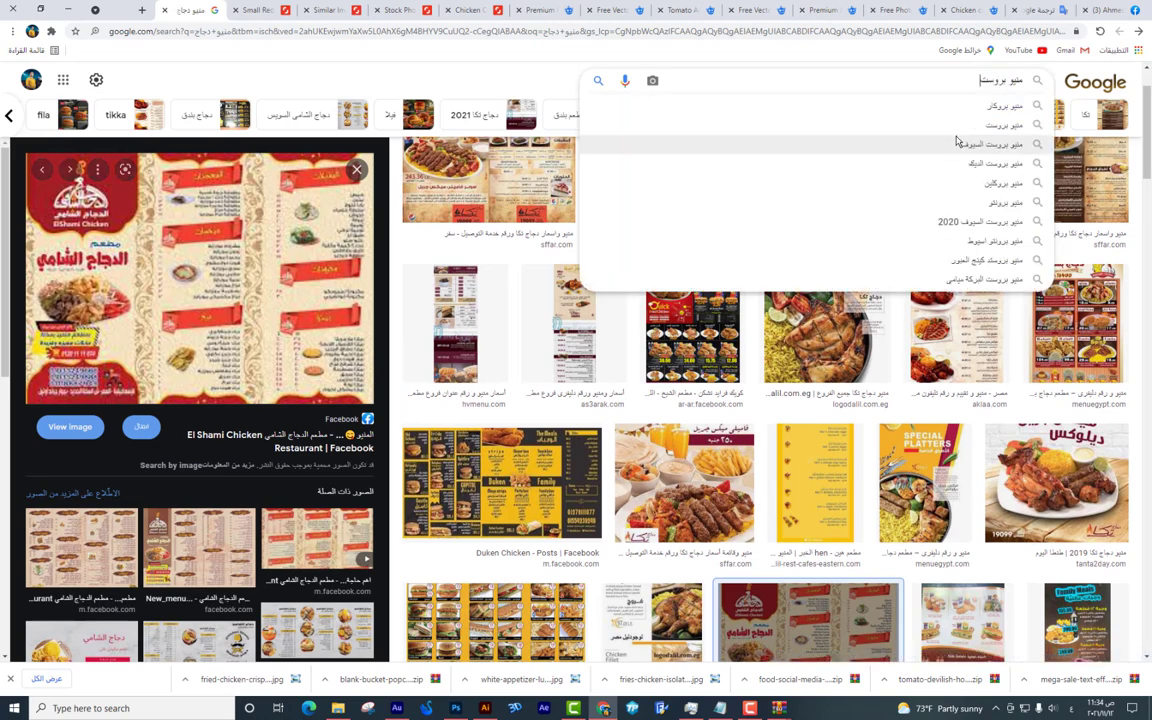
{"action": "type", "text": "ت"}
{"action": "key", "text": "Return"}
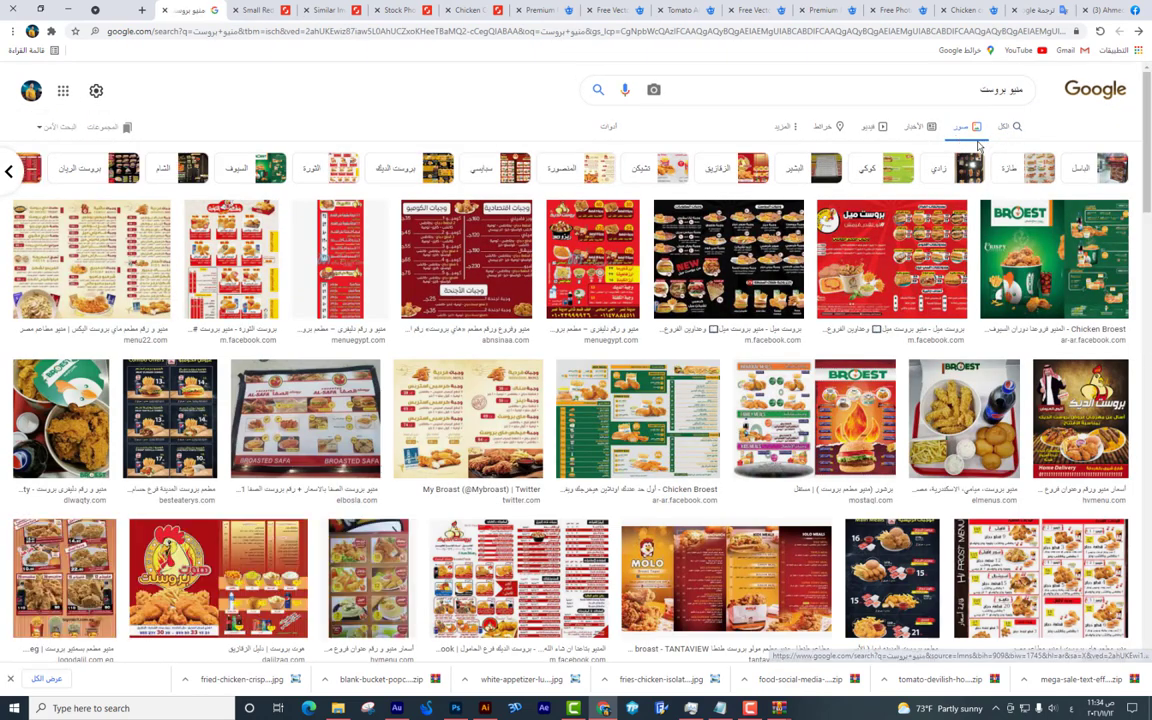
{"action": "left_click", "coordinate": [1050, 255]}
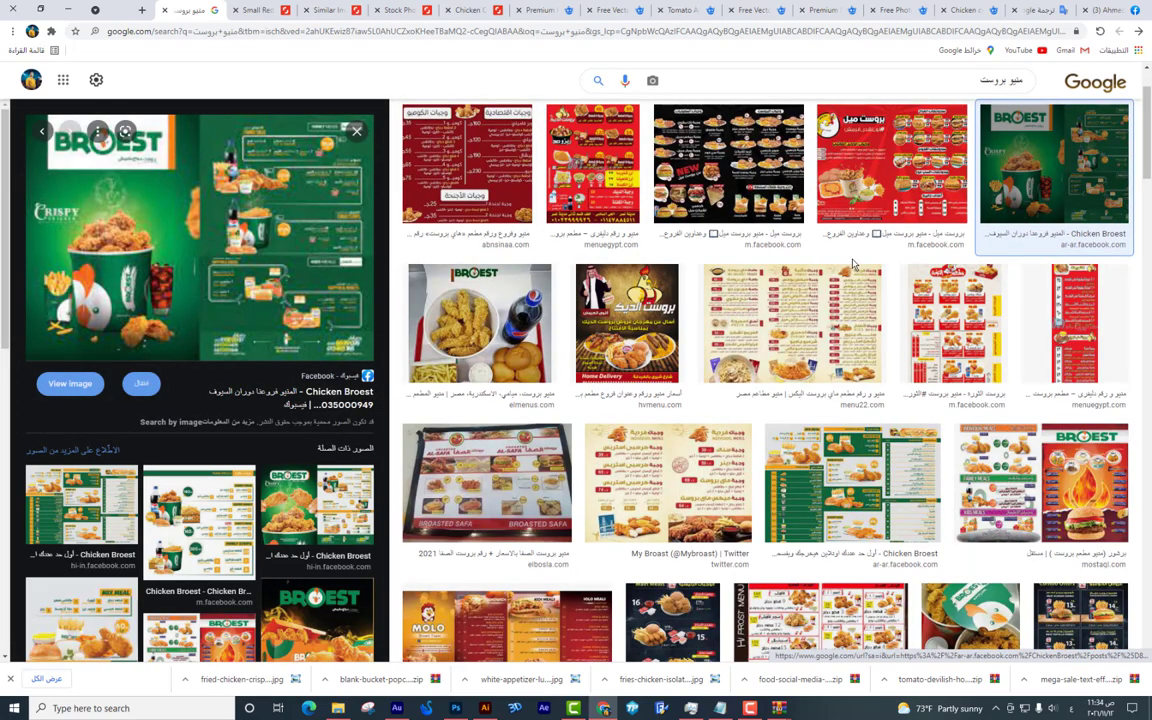
{"action": "left_click", "coordinate": [316, 507]}
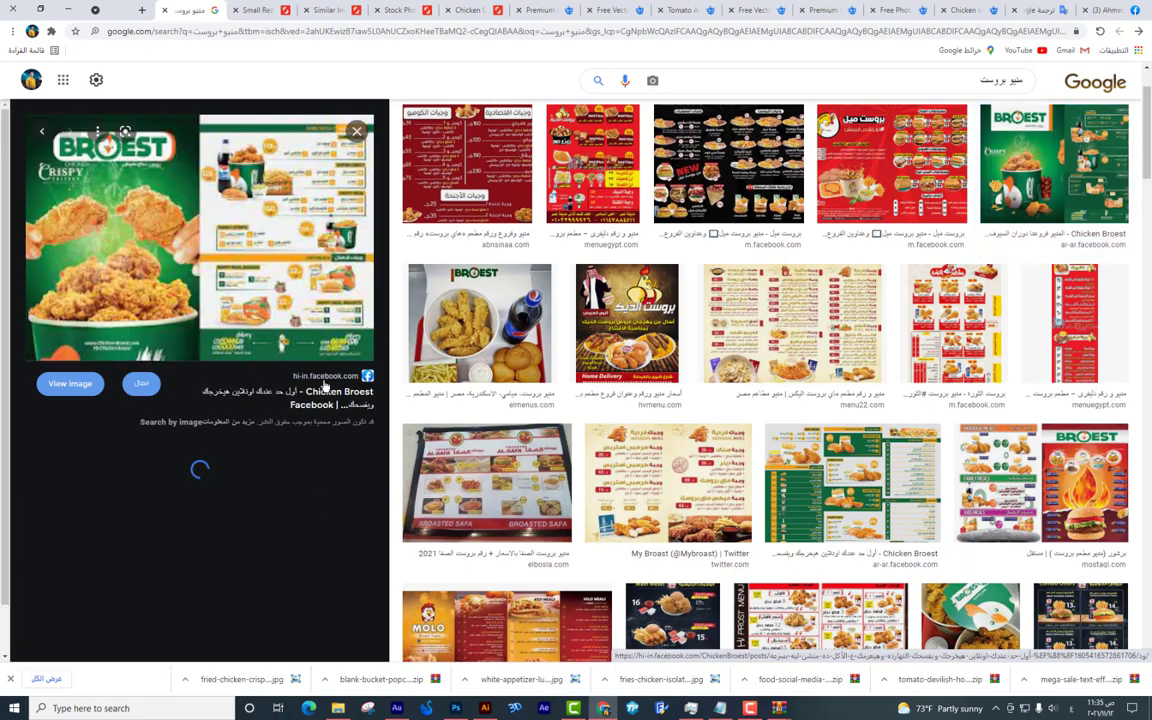
{"action": "key", "text": "alt+Tab"}
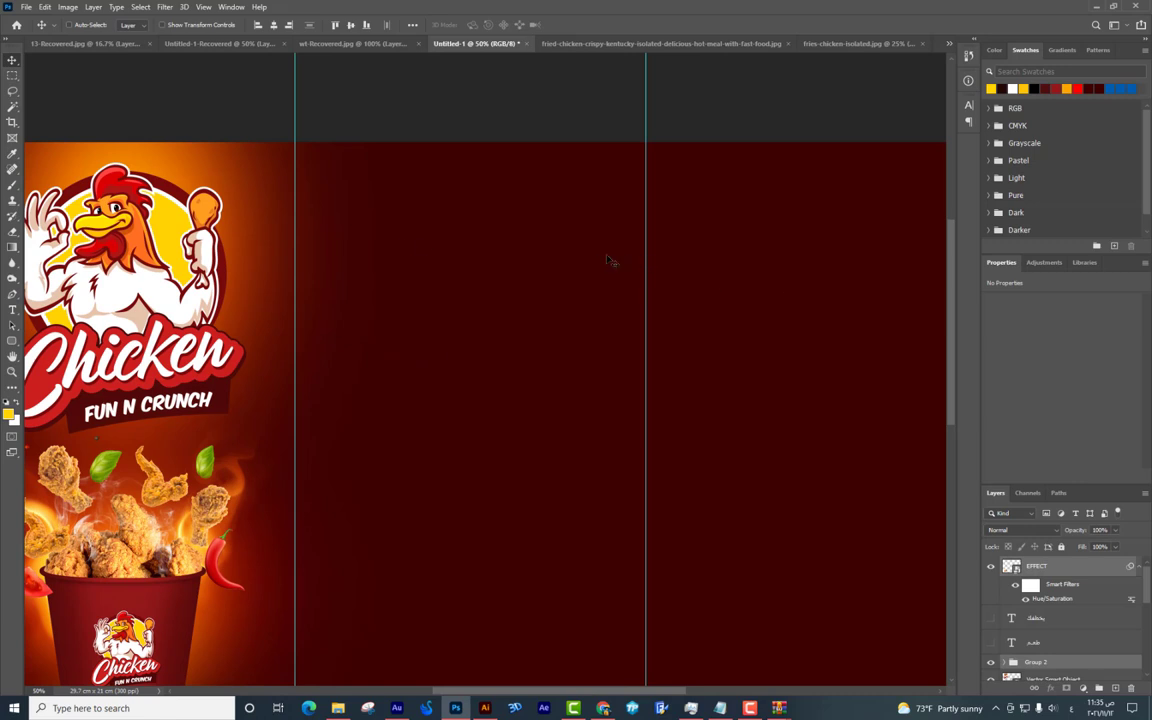
Type four yellow Arabic meal lines, from وجبة بروست قطعتين to وجبة بروست 5 قطع.
{"action": "key", "text": "t"}
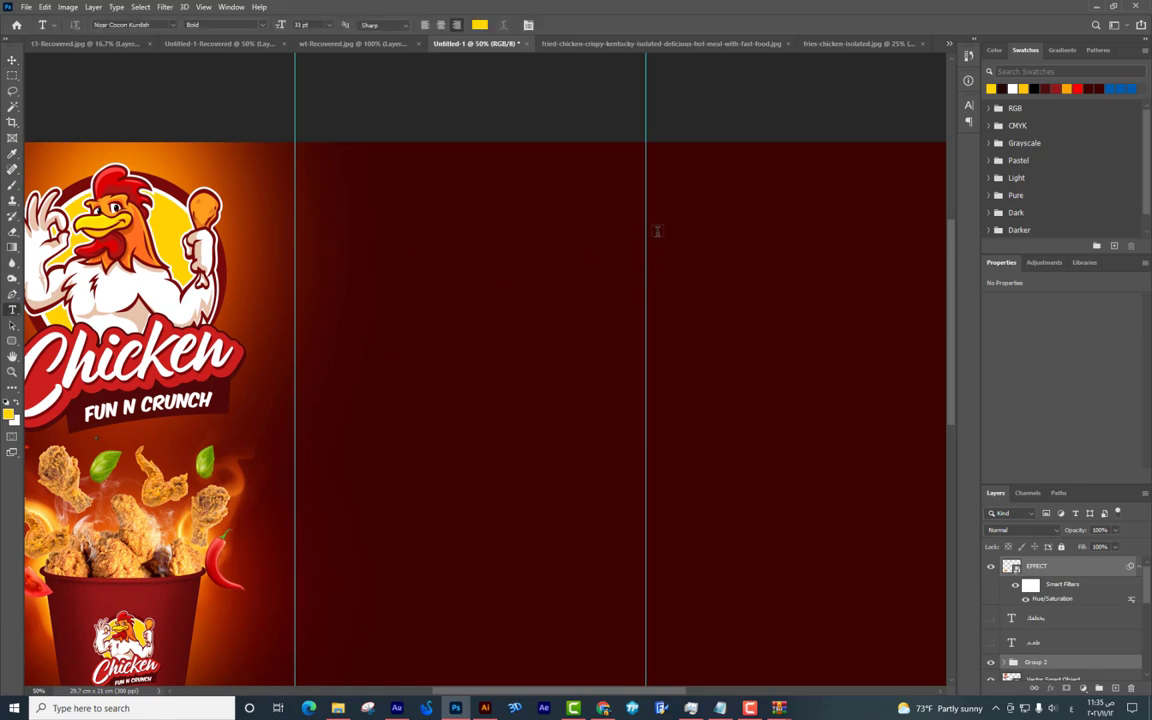
{"action": "left_click", "coordinate": [570, 212]}
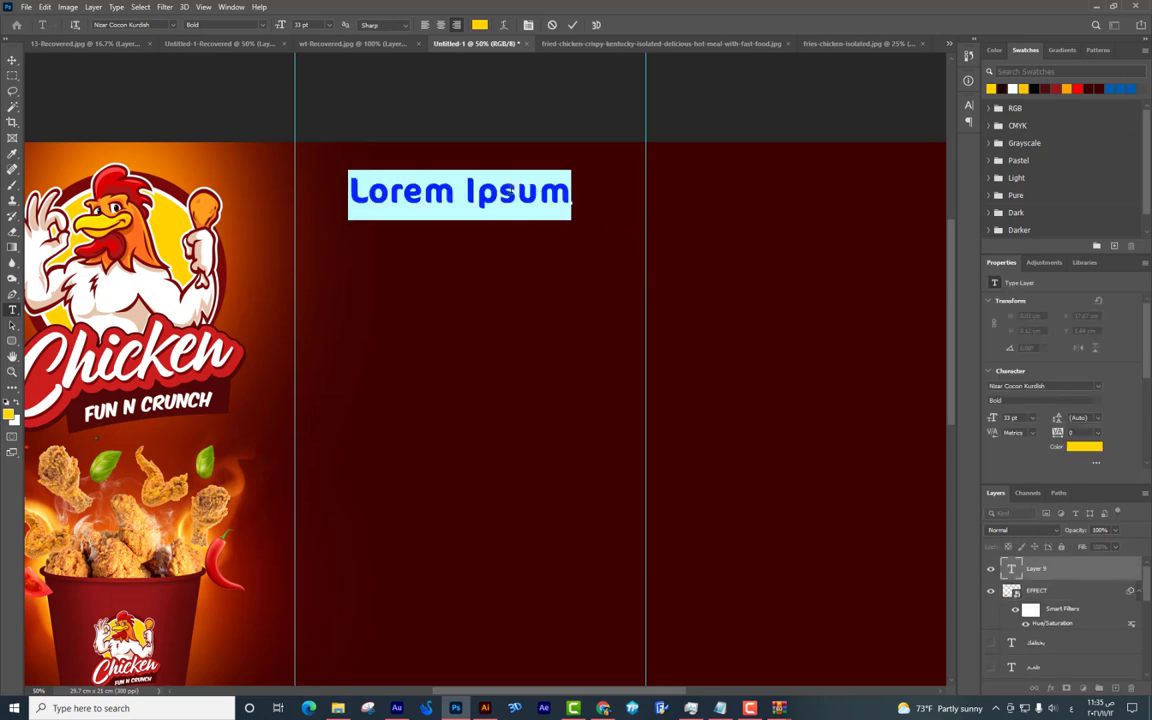
{"action": "type", "text": "ب"}
{"action": "type", "text": "وجبة بروست"}
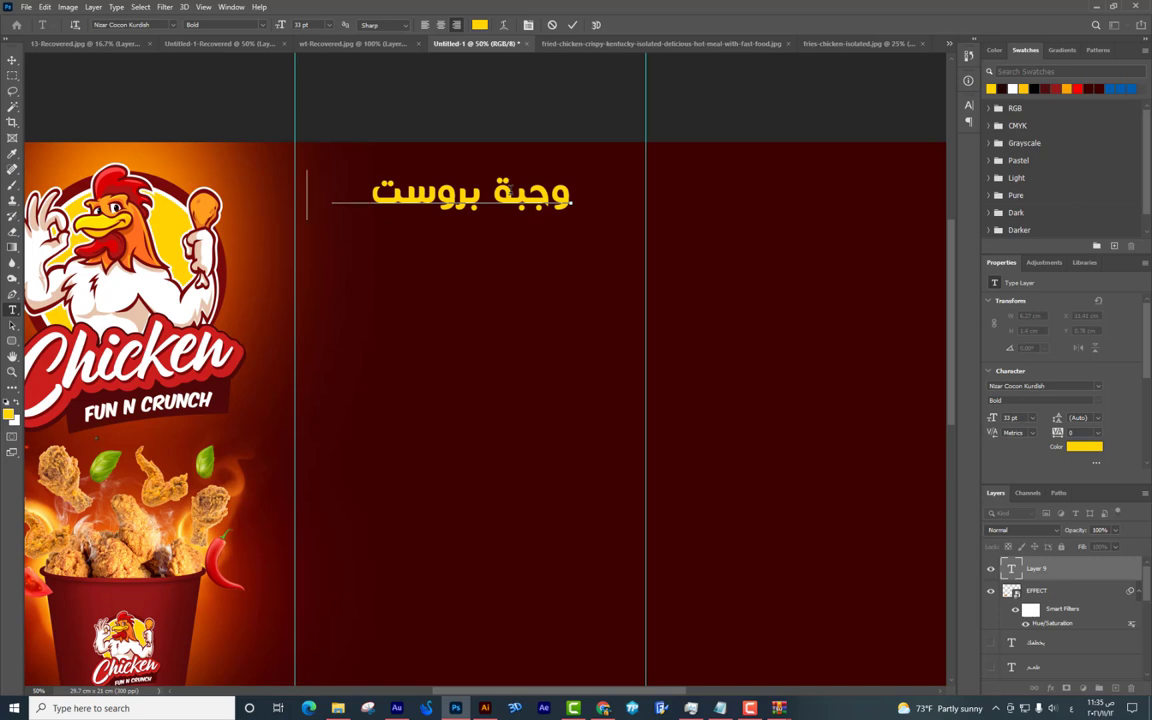
{"action": "type", "text": " قطعتين"}
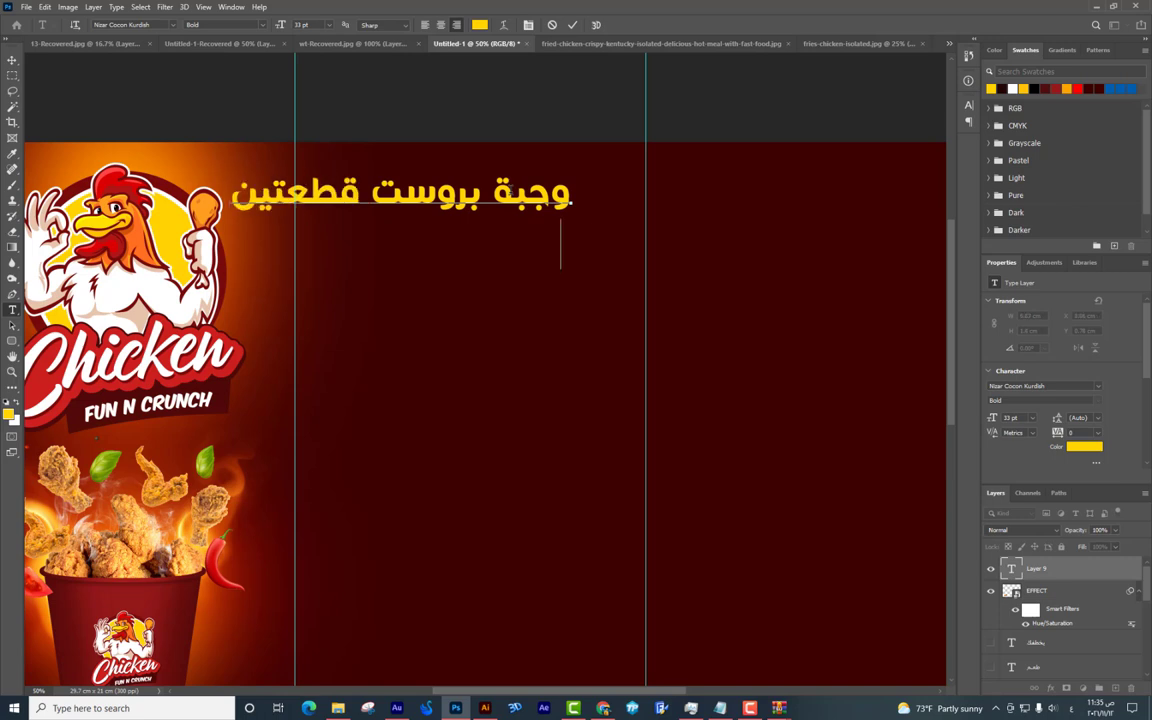
{"action": "key", "text": "Return"}
{"action": "type", "text": "وجبة ب"}
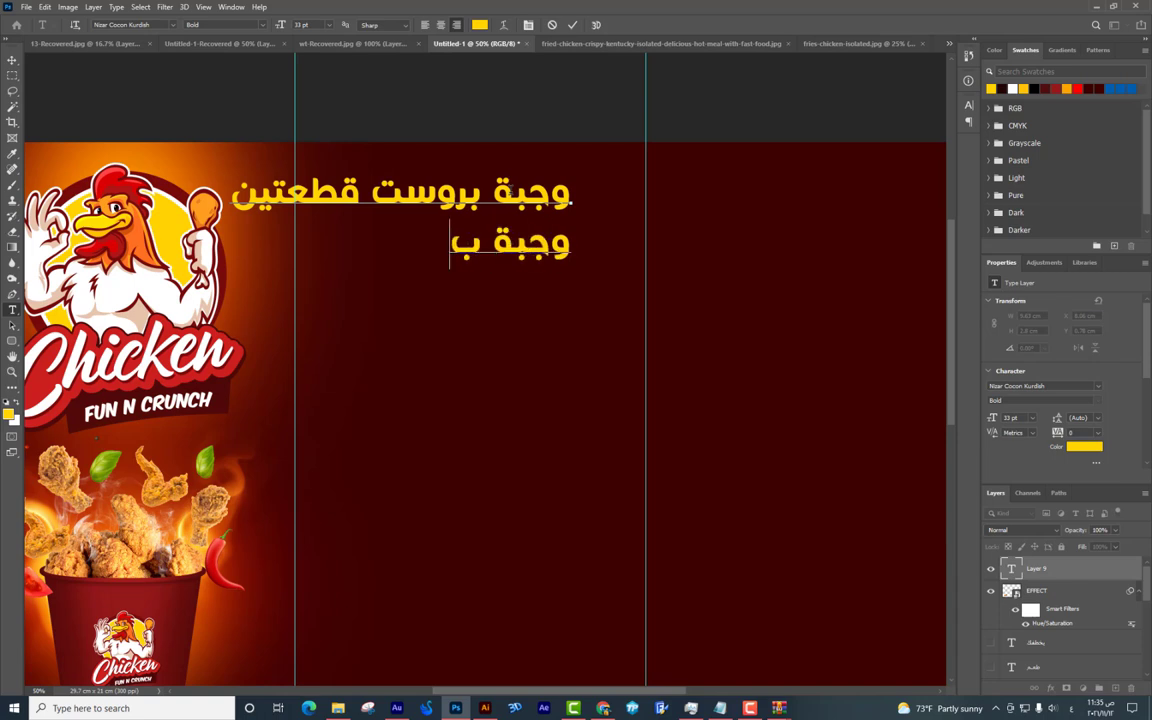
{"action": "type", "text": "روست 3 قطع"}
{"action": "key", "text": "Return"}
{"action": "type", "text": "وجبة بروست "}
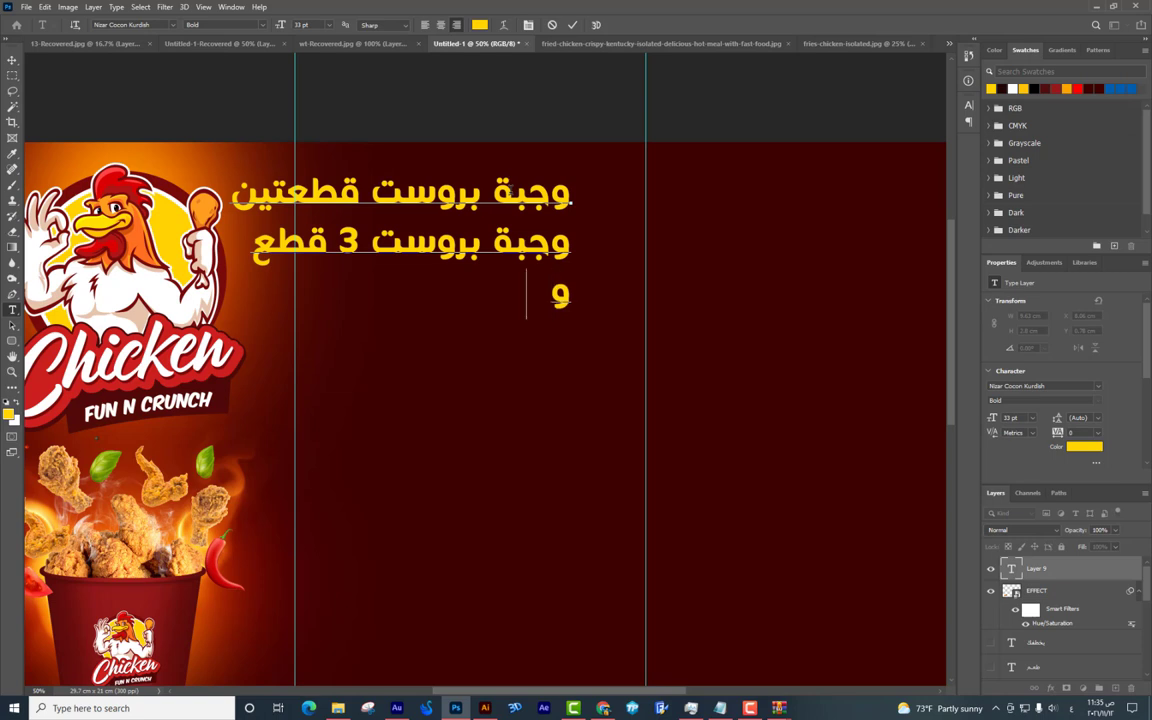
{"action": "type", "text": "4 قطع"}
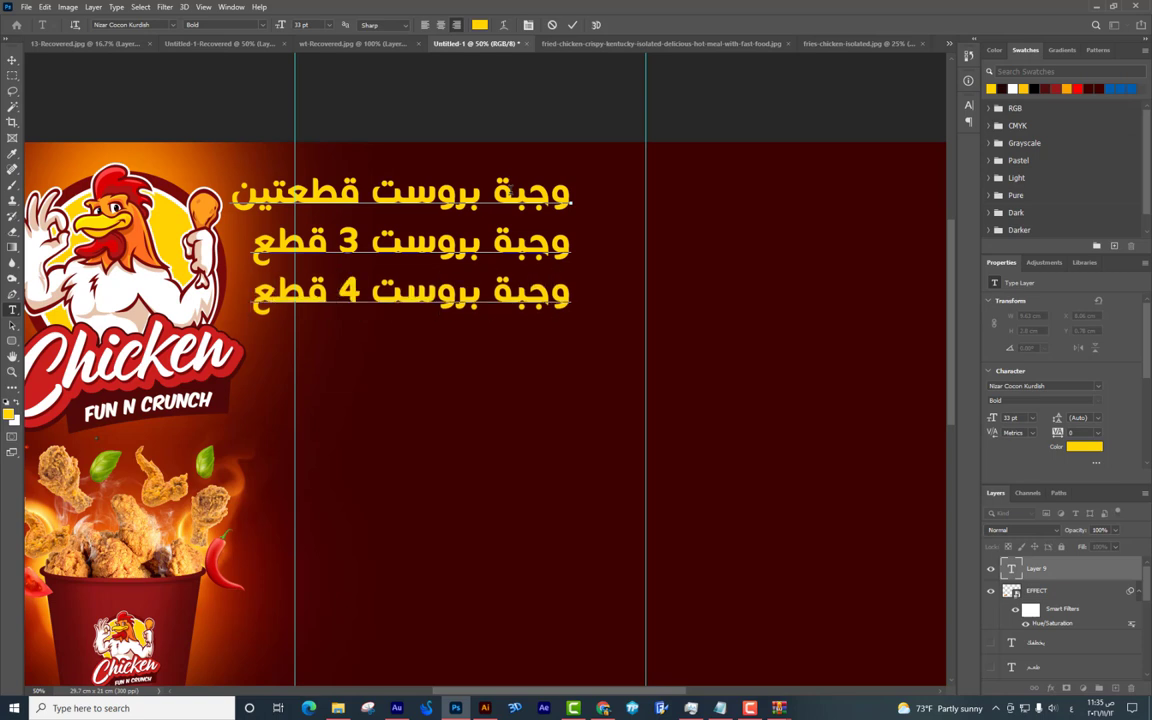
{"action": "key", "text": "Return"}
{"action": "type", "text": "وحجح"}
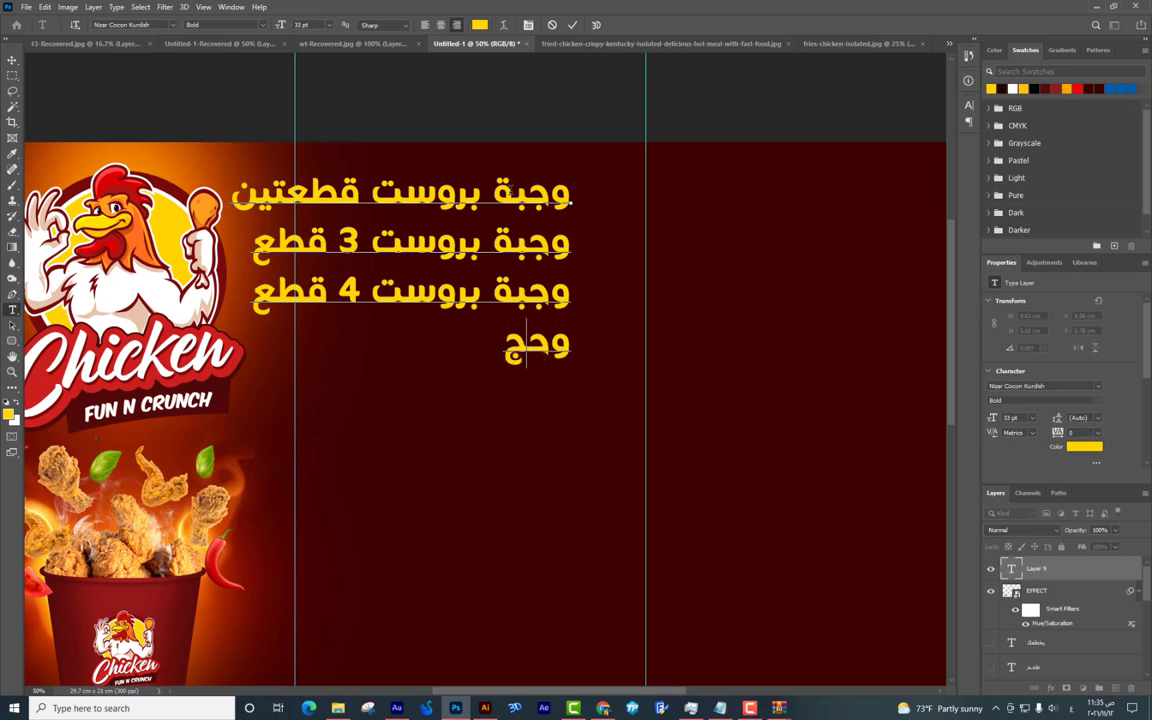
{"action": "key", "text": "BackSpace"}
{"action": "type", "text": "بة بر"}
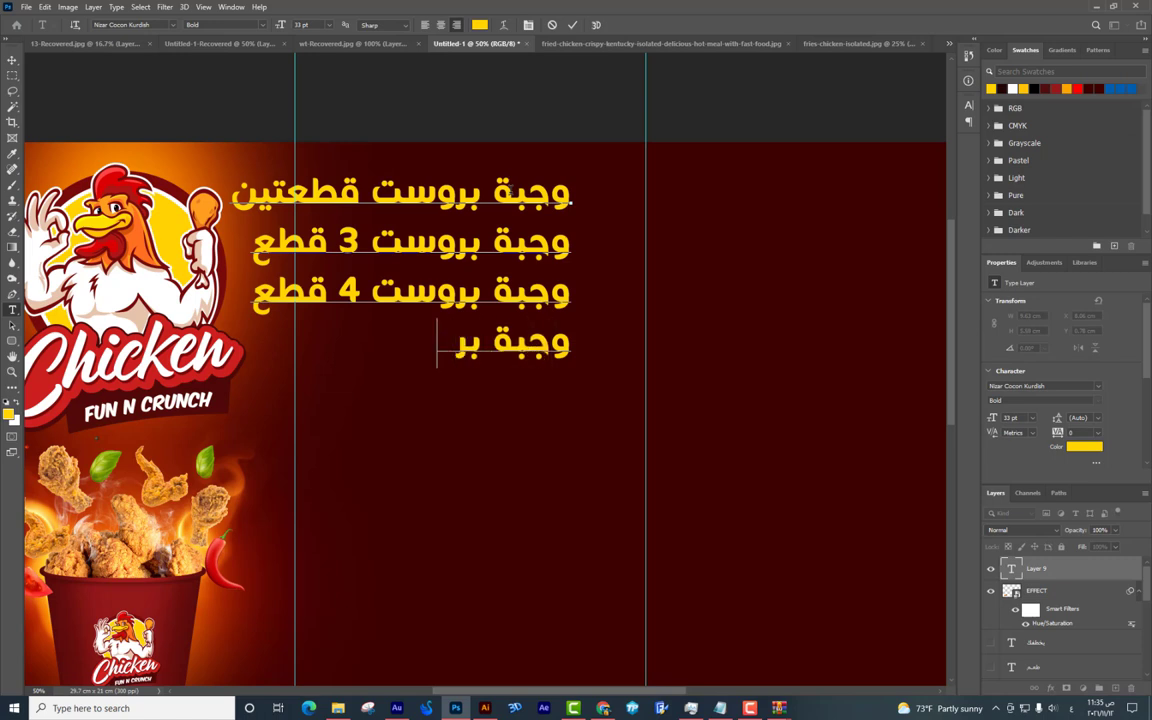
{"action": "type", "text": "وست 5 قطع"}
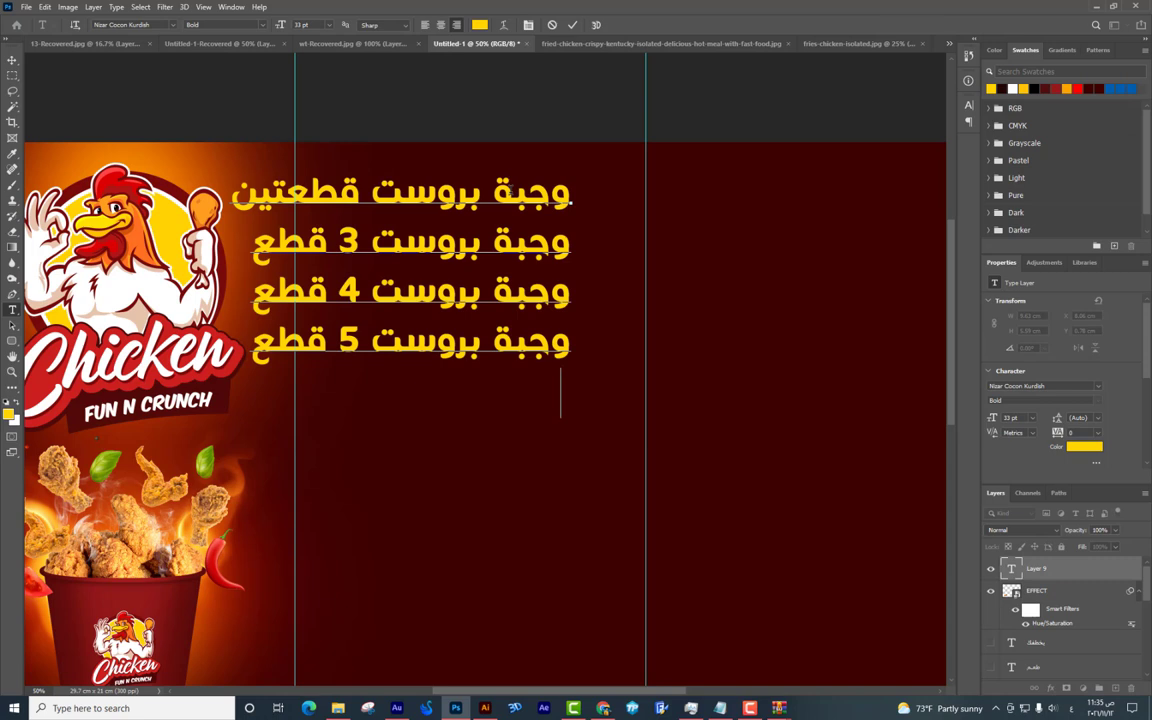
Paste the 5-piece meal line repeatedly on new lines to extend the list.
{"action": "triple_click", "coordinate": [432, 340]}
{"action": "key", "text": "ctrl+c"}
{"action": "left_click", "coordinate": [225, 308]}
{"action": "key", "text": "Return"}
{"action": "key", "text": "ctrl+v"}
{"action": "key", "text": "Return"}
{"action": "key", "text": "ctrl+v"}
{"action": "key", "text": "Return"}
{"action": "key", "text": "ctrl+v"}
{"action": "key", "text": "Return"}
{"action": "key", "text": "ctrl+v"}
{"action": "key", "text": "Return"}
{"action": "key", "text": "ctrl+v"}
{"action": "key", "text": "Return"}
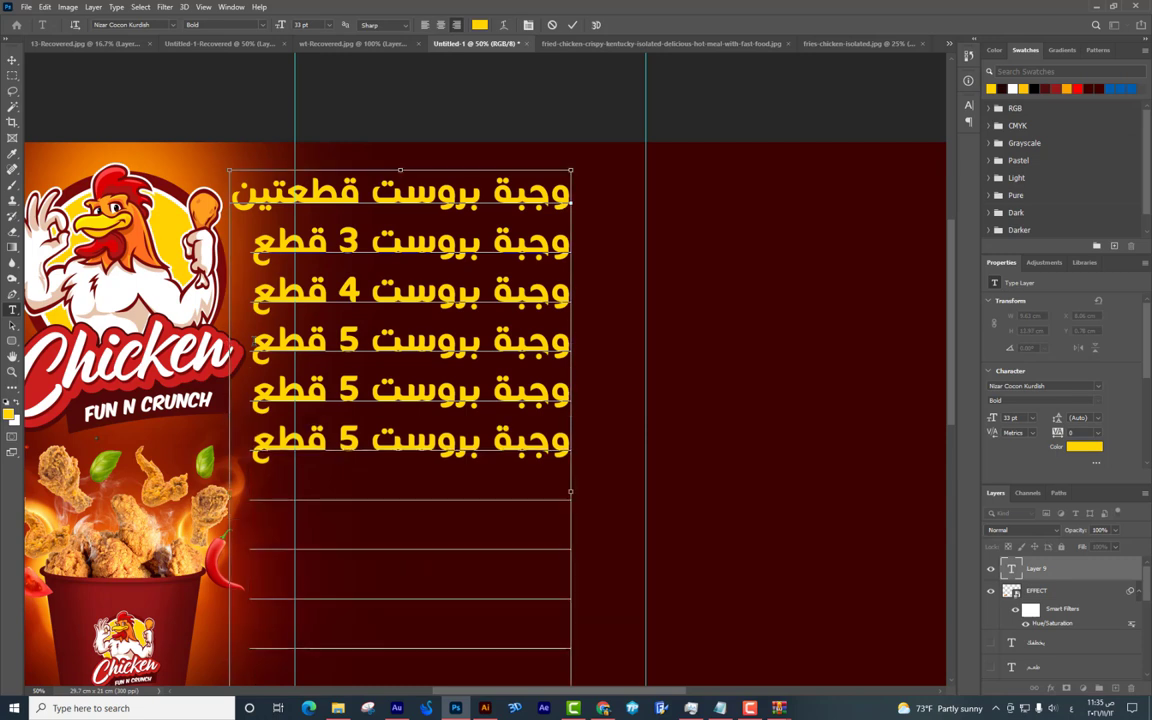
{"action": "key", "text": "ctrl+v"}
{"action": "key", "text": "Return"}
Shrink the meal list to about half size (16.23 pt) and nudge it into position.
{"action": "left_click", "coordinate": [12, 60]}
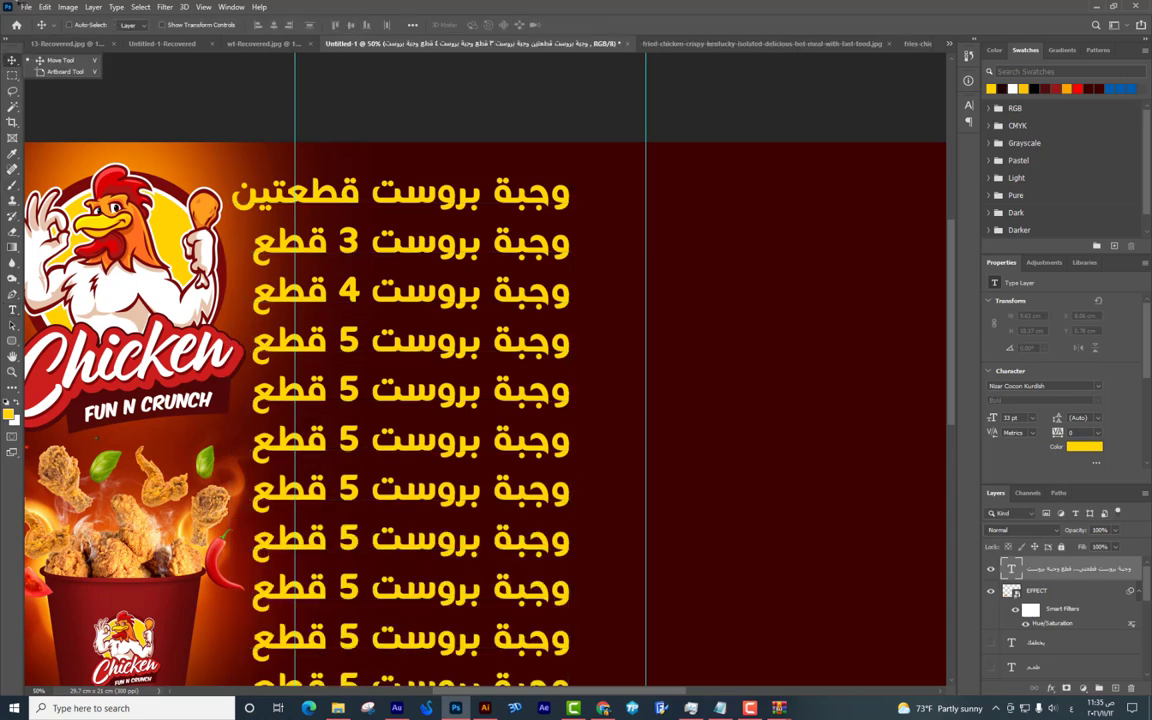
{"action": "key", "text": "ctrl+minus"}
{"action": "key", "text": "ctrl+t"}
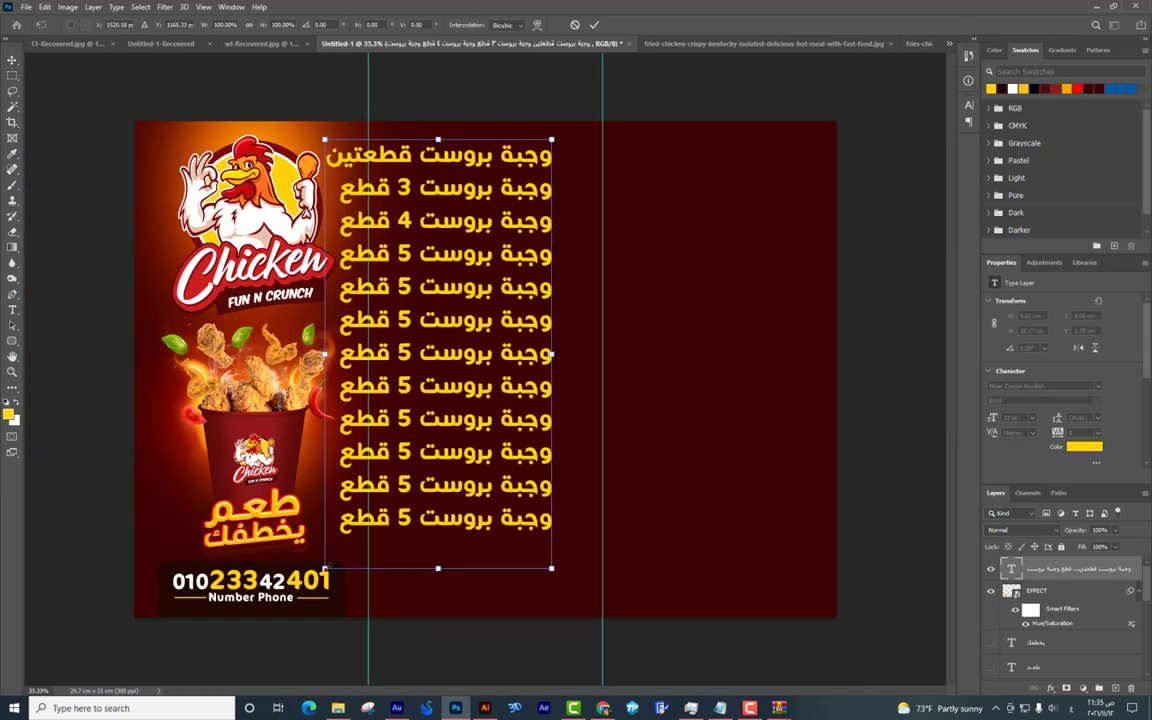
{"action": "left_click_drag", "start_coordinate": [328, 568], "coordinate": [441, 350]}
{"action": "key", "text": "Return"}
{"action": "left_click_drag", "start_coordinate": [472, 264], "coordinate": [492, 260]}
{"action": "key", "text": "ctrl+plus"}
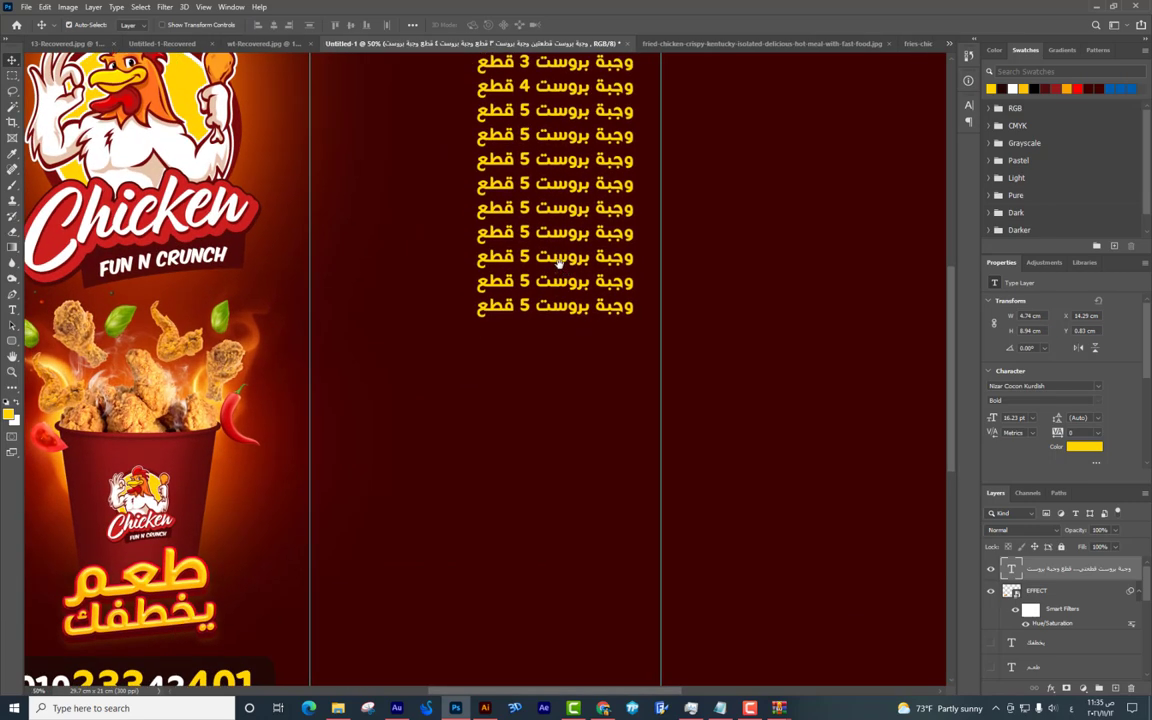
Zoom in on the middle panel and begin editing the meal list wording.
{"action": "scroll", "coordinate": [557, 262], "scroll_direction": "up", "scroll_amount": 3}
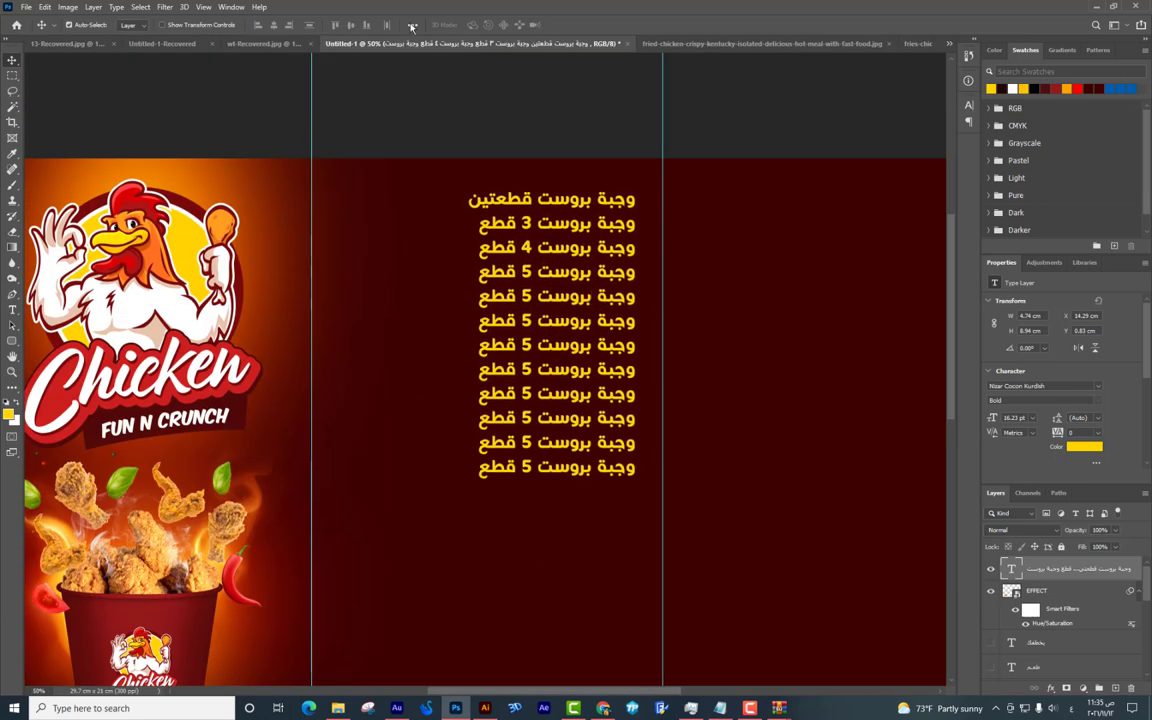
{"action": "key", "text": "ctrl+plus"}
{"action": "double_click", "coordinate": [622, 188]}
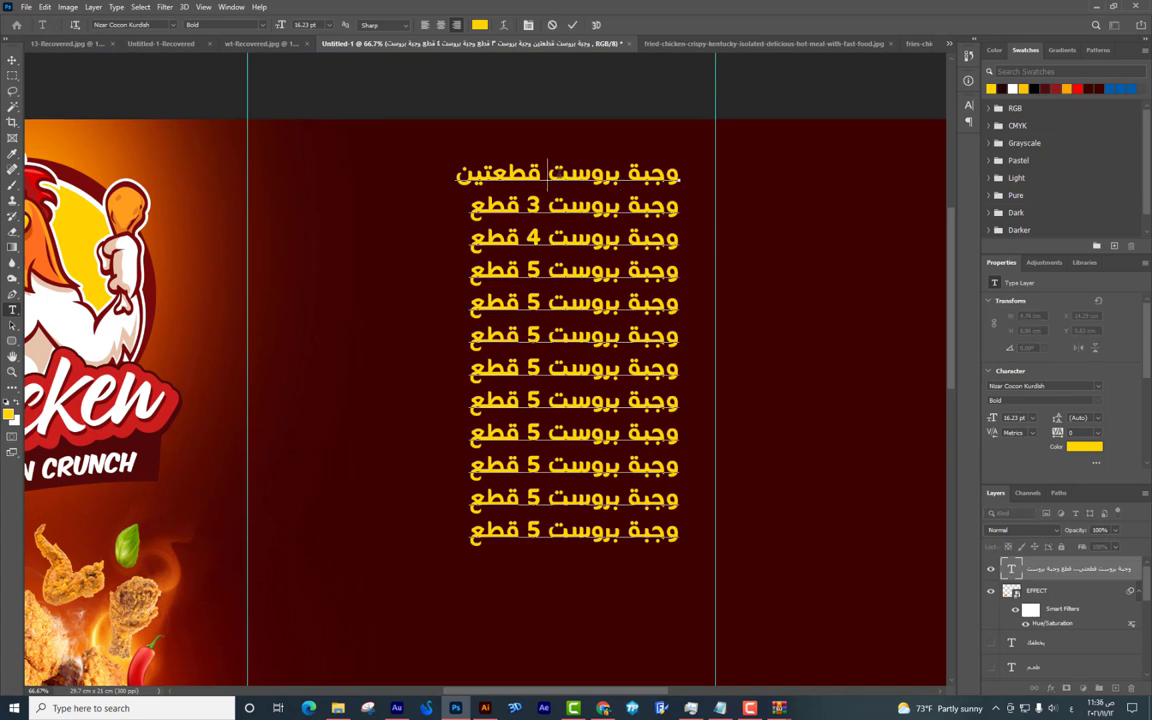
Append وبطاطس to the first meal line, shift the list right and add a vertical guide.
{"action": "type", "text": "وبطاطس"}
{"action": "left_click", "coordinate": [12, 61]}
{"action": "left_click_drag", "start_coordinate": [493, 203], "coordinate": [505, 203]}
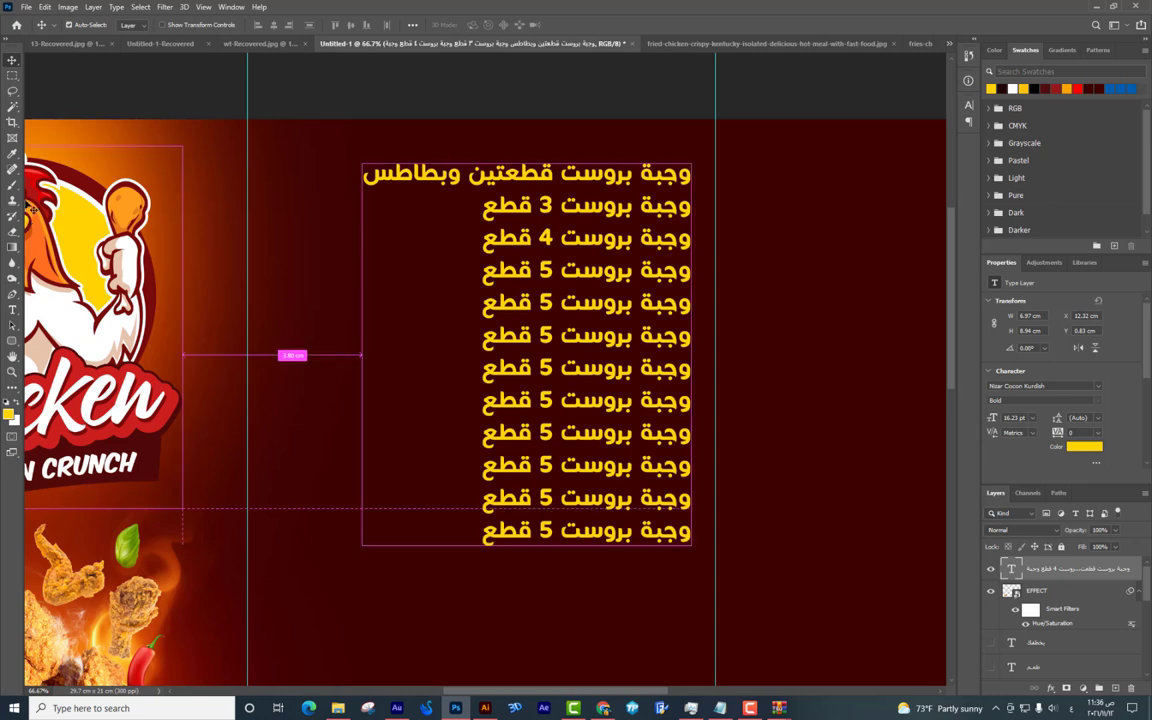
{"action": "key", "text": "ctrl+r"}
{"action": "left_click_drag", "start_coordinate": [28, 188], "coordinate": [369, 252]}
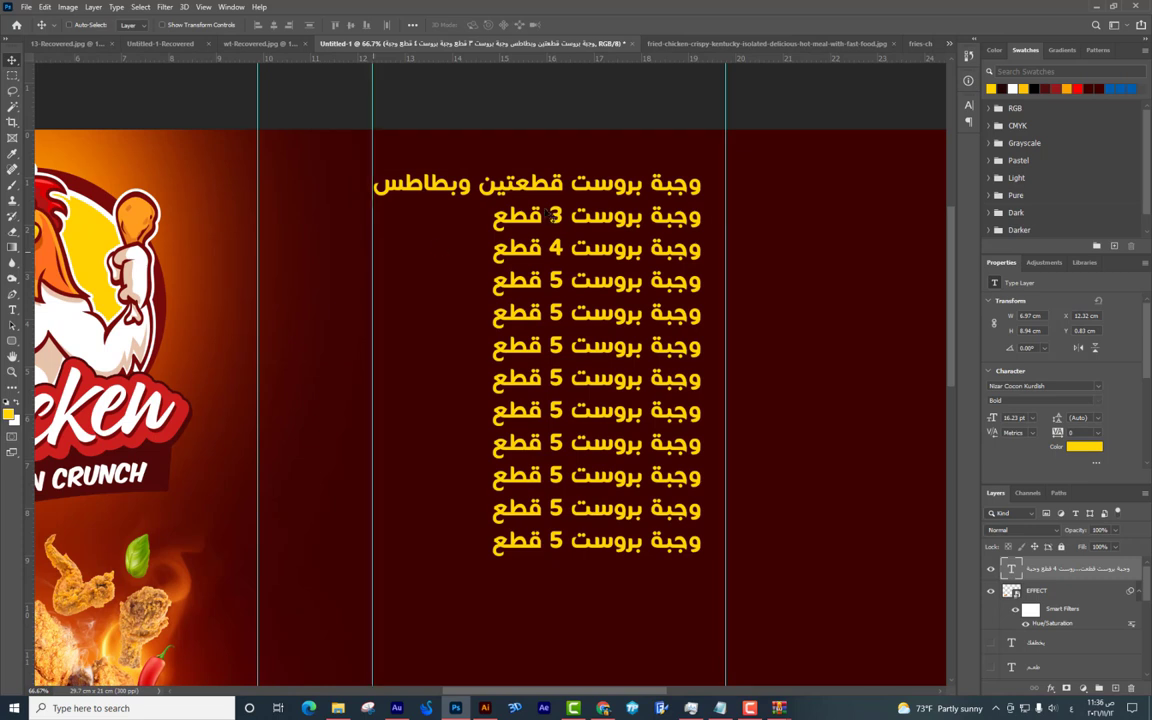
Lengthen the second meal line with a run of kashida characters.
{"action": "key", "text": "t"}
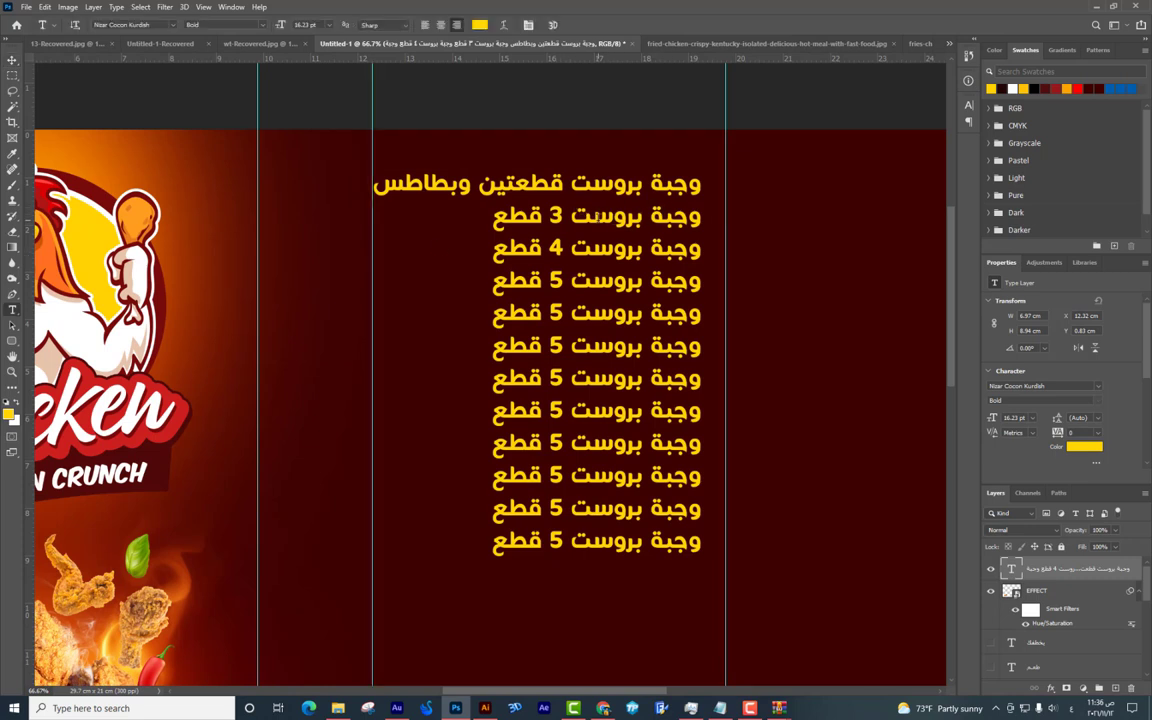
{"action": "left_click", "coordinate": [597, 214]}
{"action": "type", "text": "،،"}
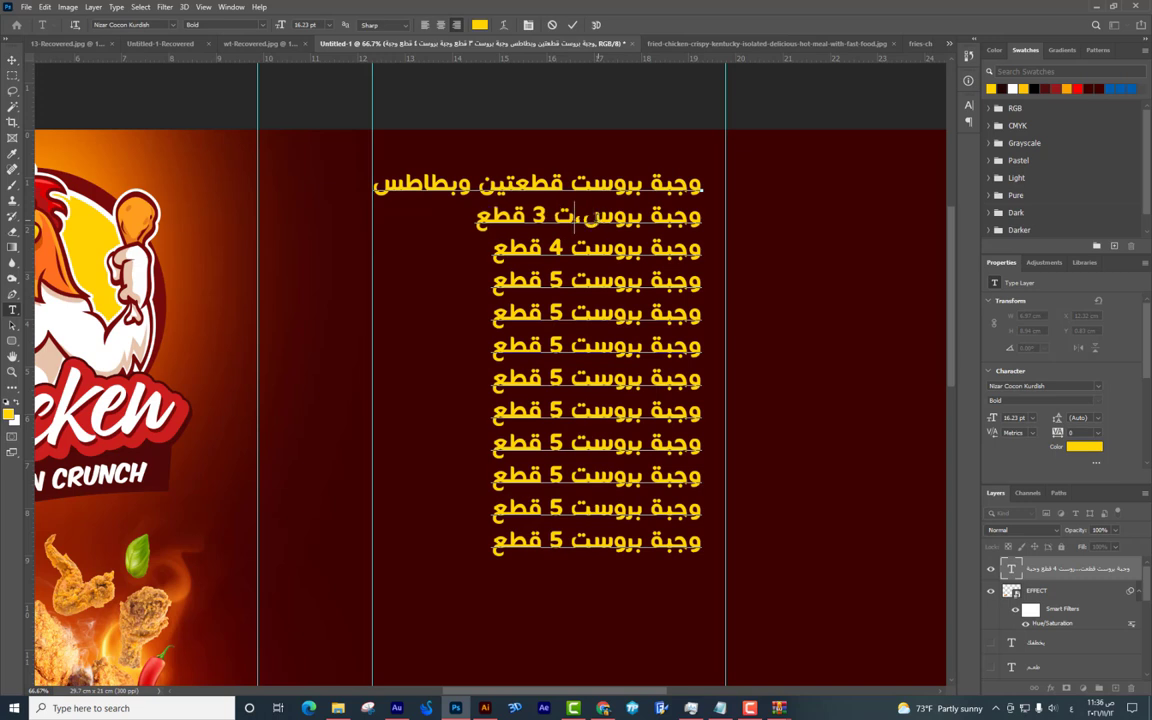
{"action": "key", "text": "BackSpace"}
{"action": "key", "text": "BackSpace"}
{"action": "type", "text": "ـــــــــــــــ"}
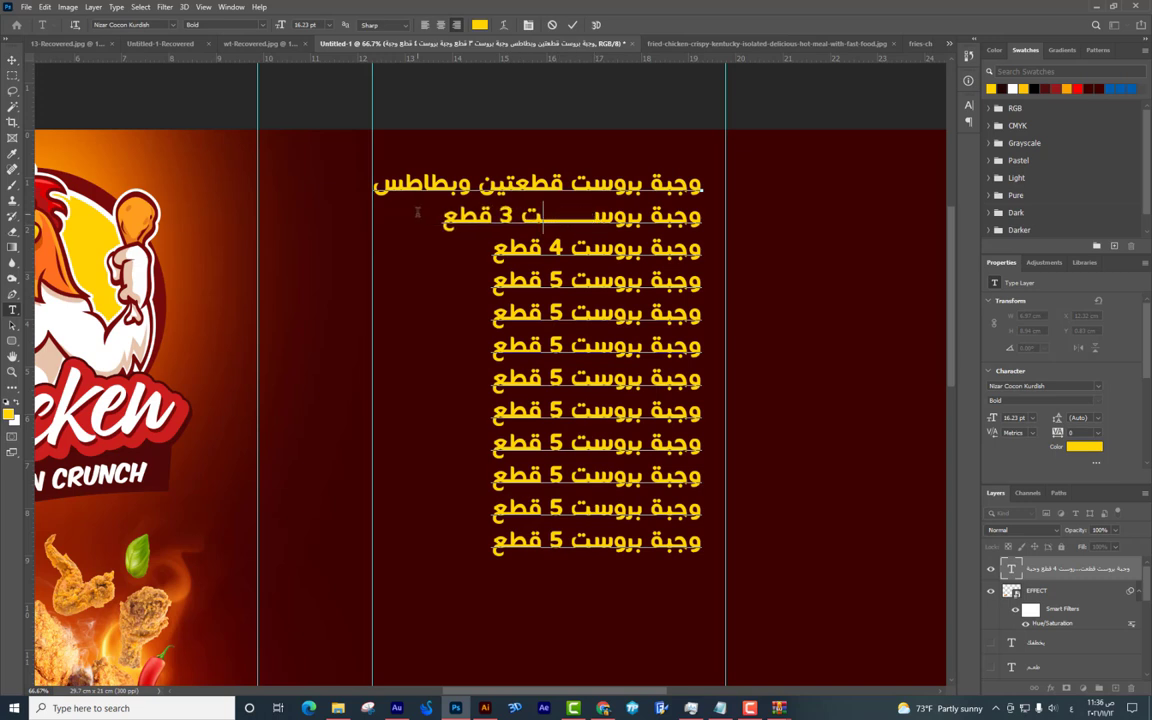
{"action": "type", "text": "ــــــــــــــــ"}
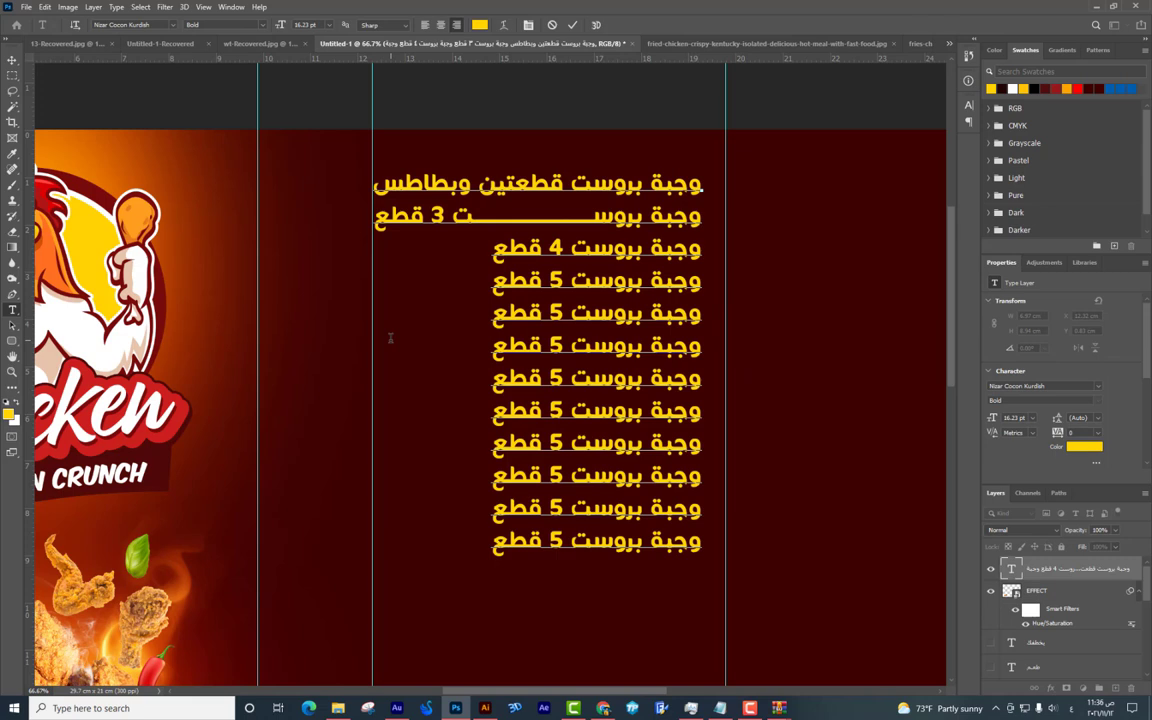
{"action": "left_click", "coordinate": [12, 60]}
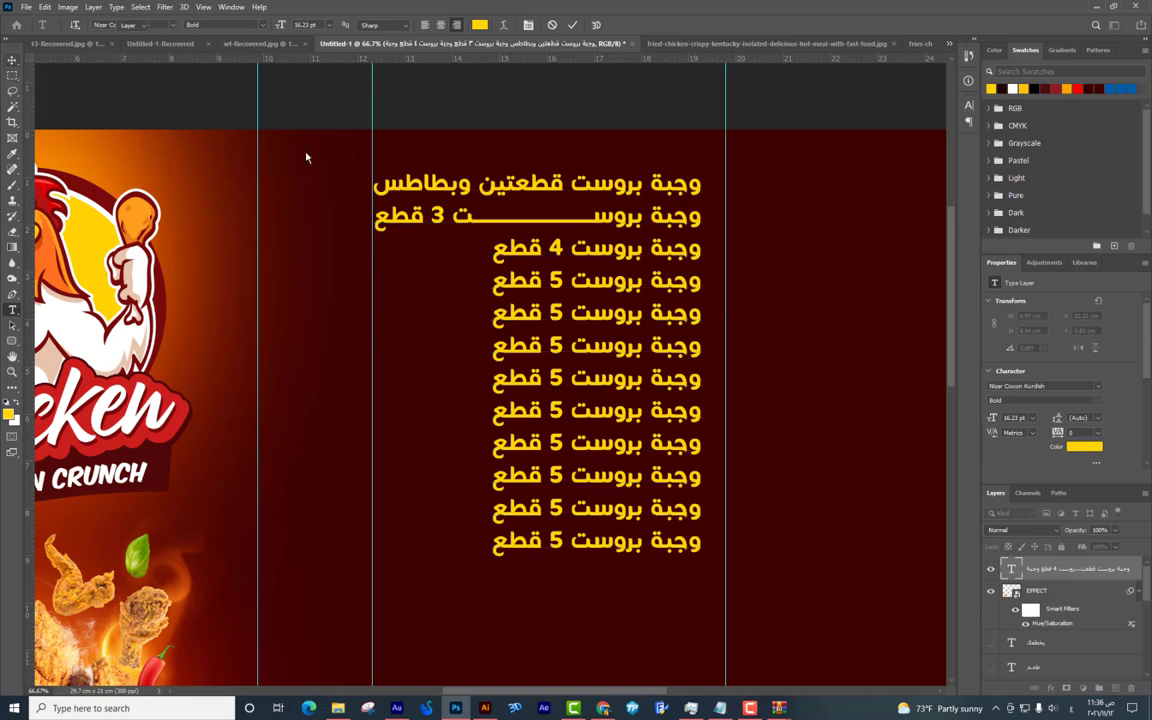
{"action": "left_click", "coordinate": [585, 272]}
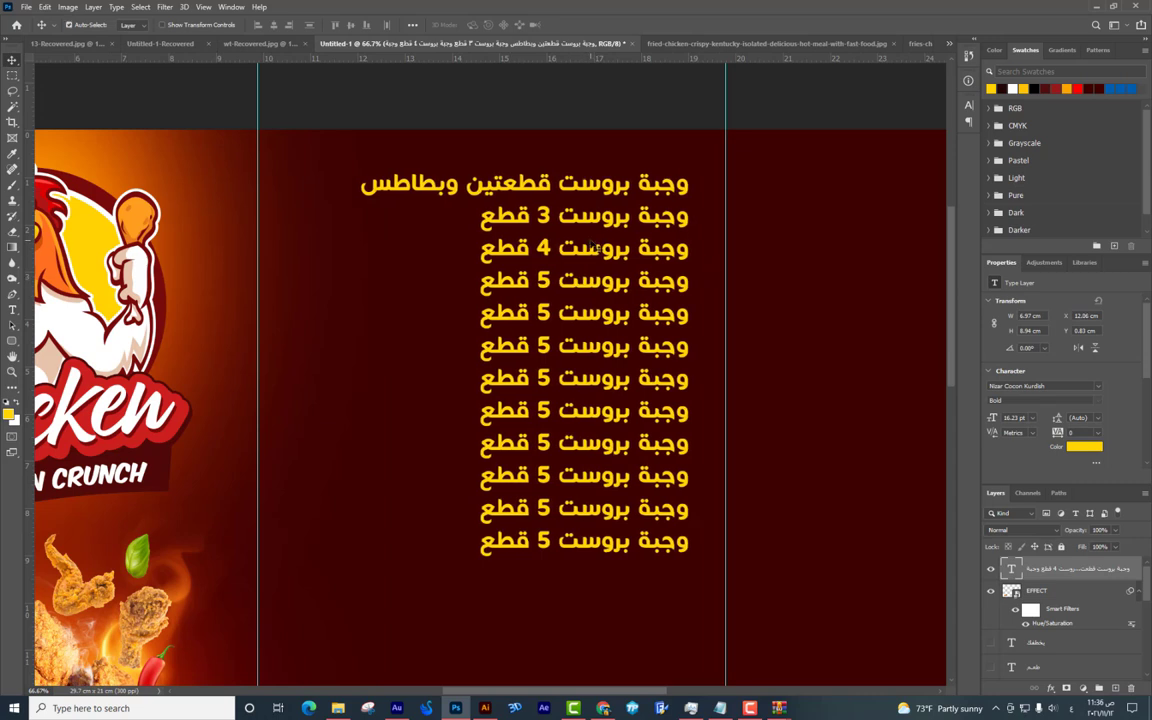
Undo the added وبطاطس and move the meal list slightly higher.
{"action": "key", "text": "ctrl+z"}
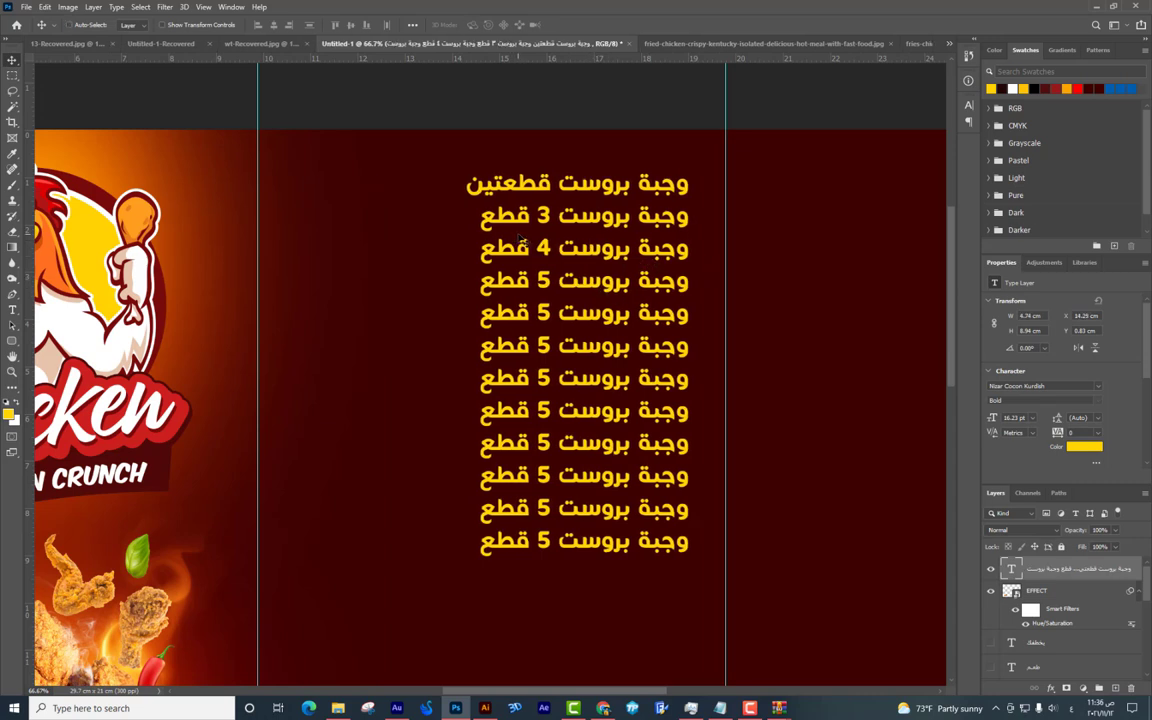
{"action": "scroll", "coordinate": [512, 211], "scroll_direction": "down", "scroll_amount": 2}
{"action": "scroll", "coordinate": [650, 200], "scroll_direction": "up", "scroll_amount": 2}
{"action": "left_click_drag", "start_coordinate": [650, 200], "coordinate": [663, 183]}
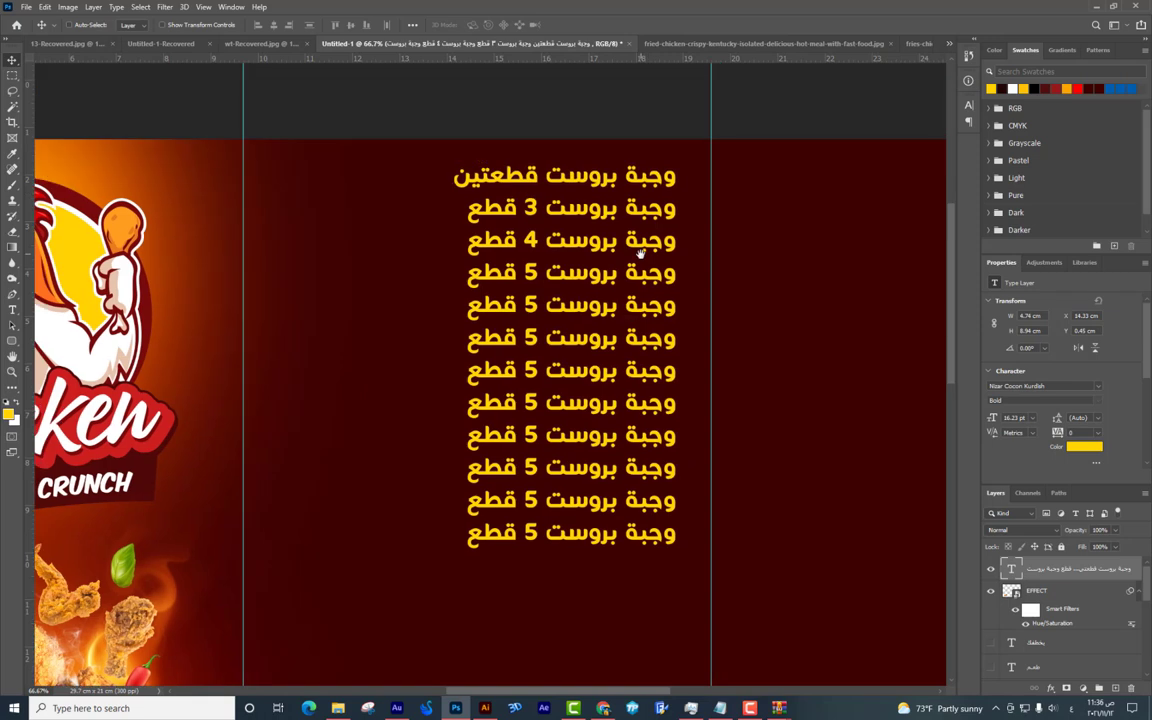
Draw a tall rounded yellow bar beside the meal list and shift it slightly left.
{"action": "left_click", "coordinate": [12, 340]}
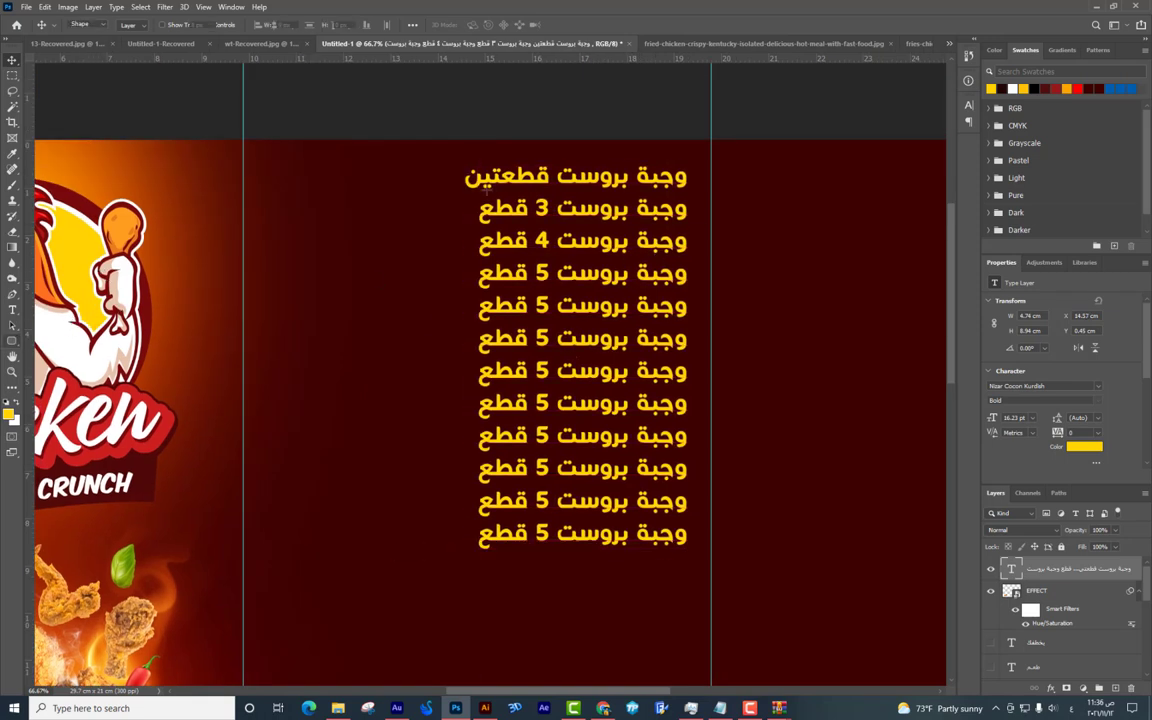
{"action": "left_click_drag", "start_coordinate": [433, 166], "coordinate": [462, 551]}
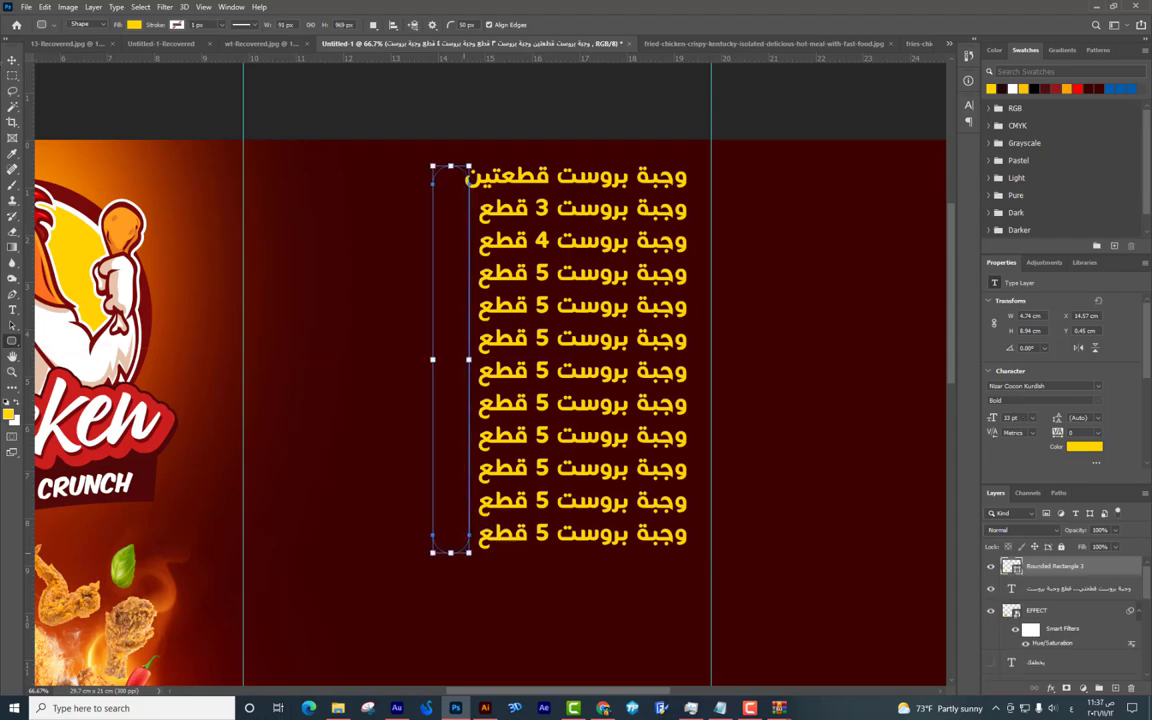
{"action": "left_click", "coordinate": [12, 60]}
{"action": "left_click_drag", "start_coordinate": [454, 290], "coordinate": [449, 290]}
{"action": "left_click_drag", "start_coordinate": [440, 192], "coordinate": [431, 192]}
Select the bar and meal list together, scale them slightly and reposition them.
{"action": "right_click", "coordinate": [518, 156]}
{"action": "left_click", "coordinate": [560, 190], "text": "shift"}
{"action": "left_click_drag", "start_coordinate": [688, 168], "coordinate": [612, 104]}
{"action": "key", "text": "ctrl+t"}
{"action": "key", "text": "Return"}
{"action": "left_click_drag", "start_coordinate": [577, 190], "coordinate": [569, 212]}
{"action": "left_click_drag", "start_coordinate": [667, 155], "coordinate": [857, 205]}
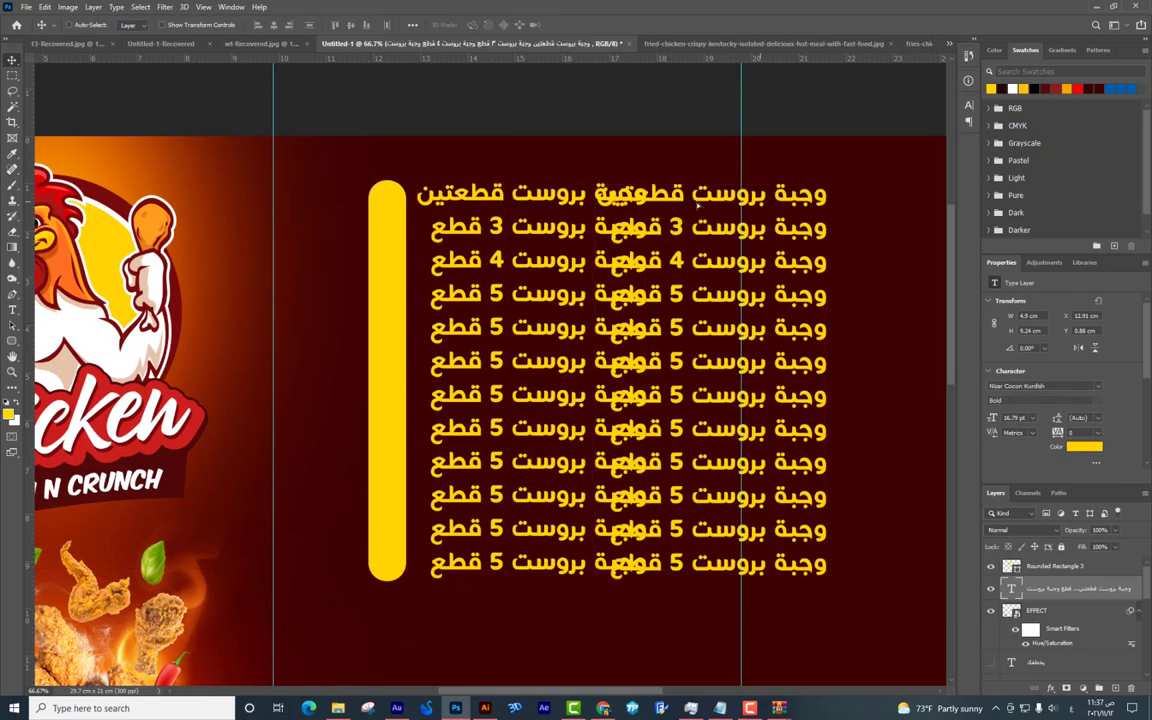
Duplicate the meal list and replace the copy's text with prices 10 through 70, one per line.
{"action": "double_click", "coordinate": [703, 204]}
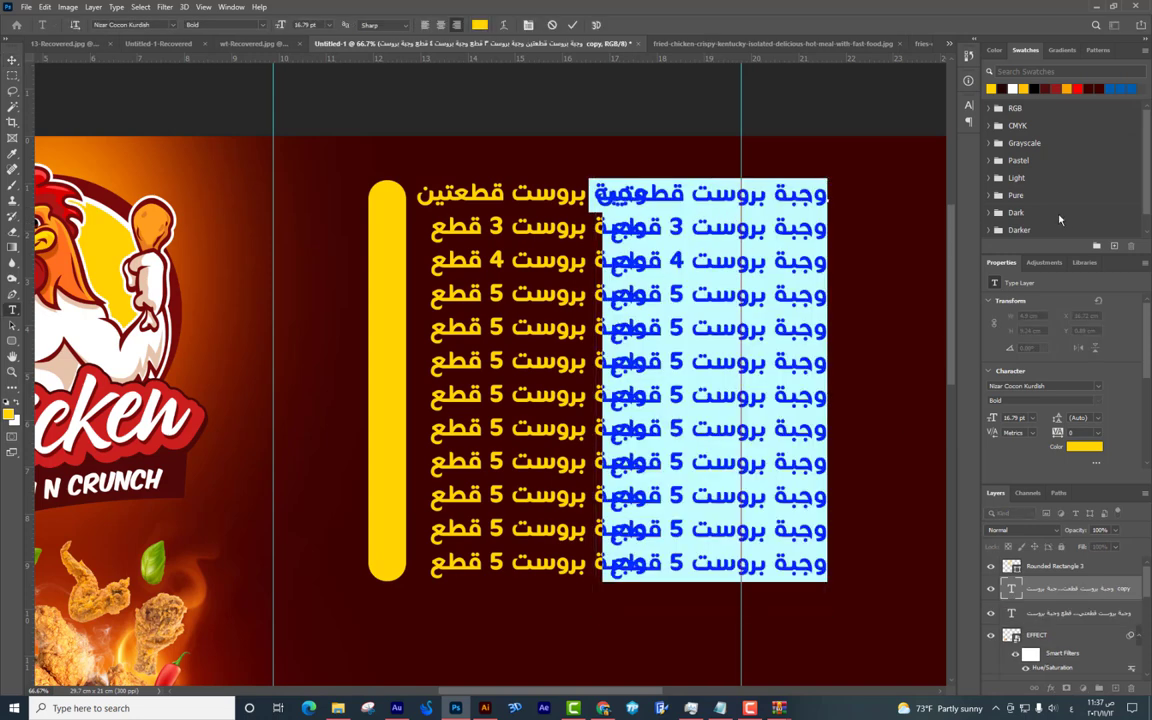
{"action": "type", "text": "10."}
{"action": "type", "text": "20"}
{"action": "type", "text": "30"}
{"action": "type", "text": "0"}
{"action": "type", "text": "4"}
{"action": "key", "text": "Return"}
{"action": "type", "text": "50"}
{"action": "key", "text": "Return"}
{"action": "type", "text": "60"}
{"action": "key", "text": "Return"}
{"action": "type", "text": "70"}
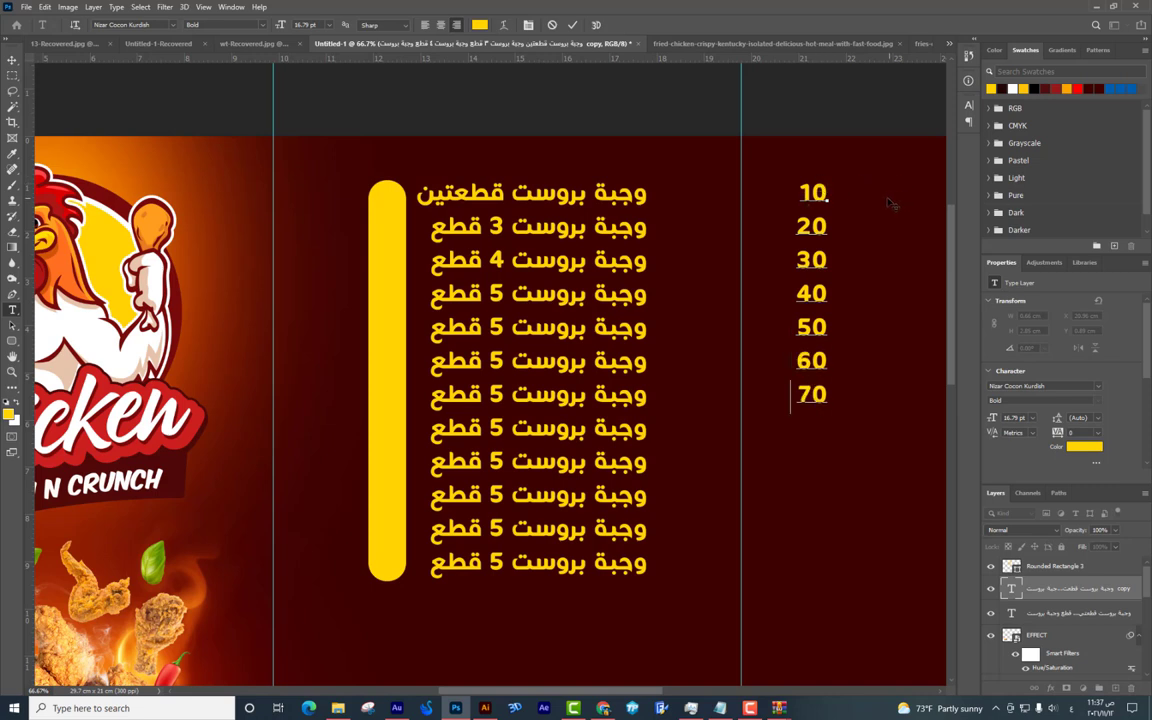
Select all the price text and centre-align the column.
{"action": "key", "text": "ctrl"}
{"action": "key", "text": "ctrl+a"}
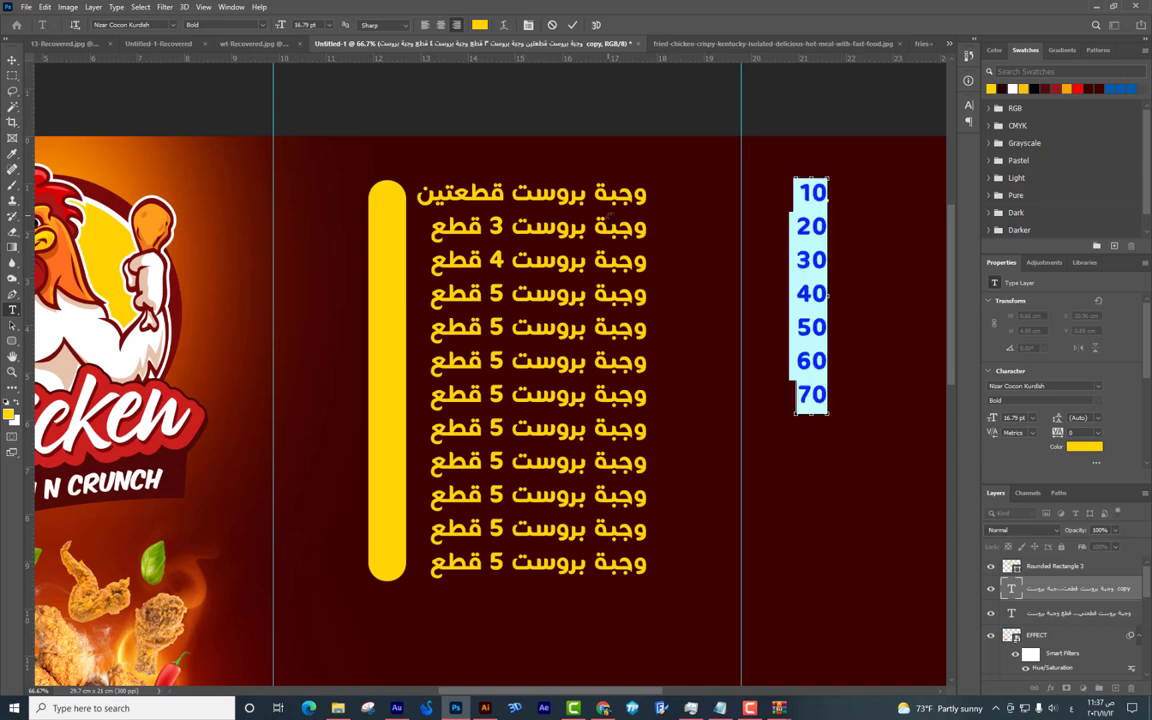
{"action": "left_click", "coordinate": [456, 26]}
{"action": "left_click", "coordinate": [441, 26]}
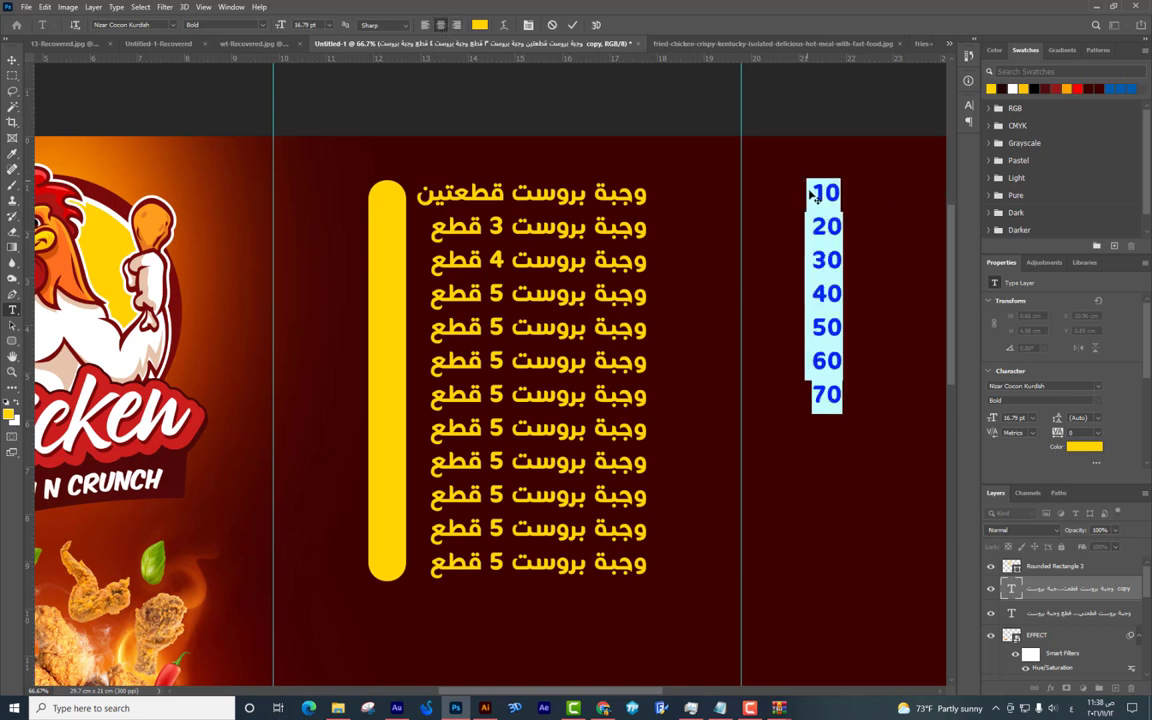
Move the price column onto the yellow bar and recolour the numbers dark.
{"action": "left_click", "coordinate": [13, 62]}
{"action": "left_click_drag", "start_coordinate": [831, 262], "coordinate": [390, 293]}
{"action": "double_click", "coordinate": [390, 293]}
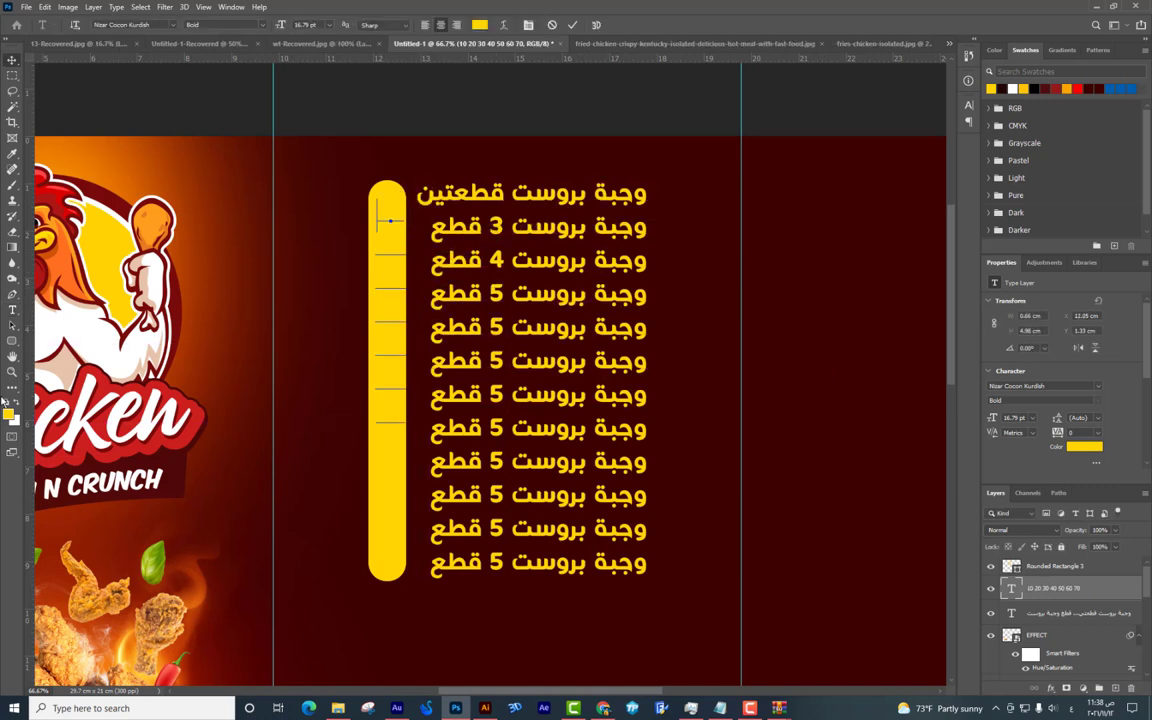
{"action": "key", "text": "ctrl+a"}
{"action": "key", "text": "Escape"}
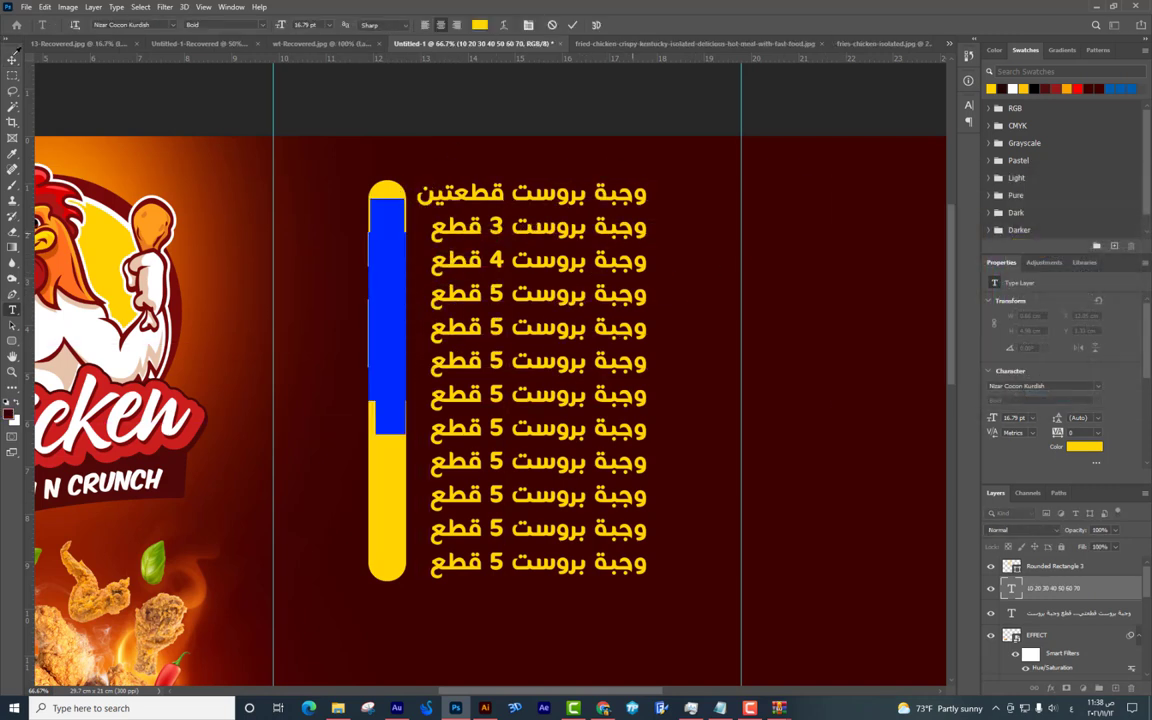
{"action": "key", "text": "ctrl+Return"}
Raise the prices above Rounded Rectangle 3 and nudge them into line with the meal lines.
{"action": "key", "text": "v"}
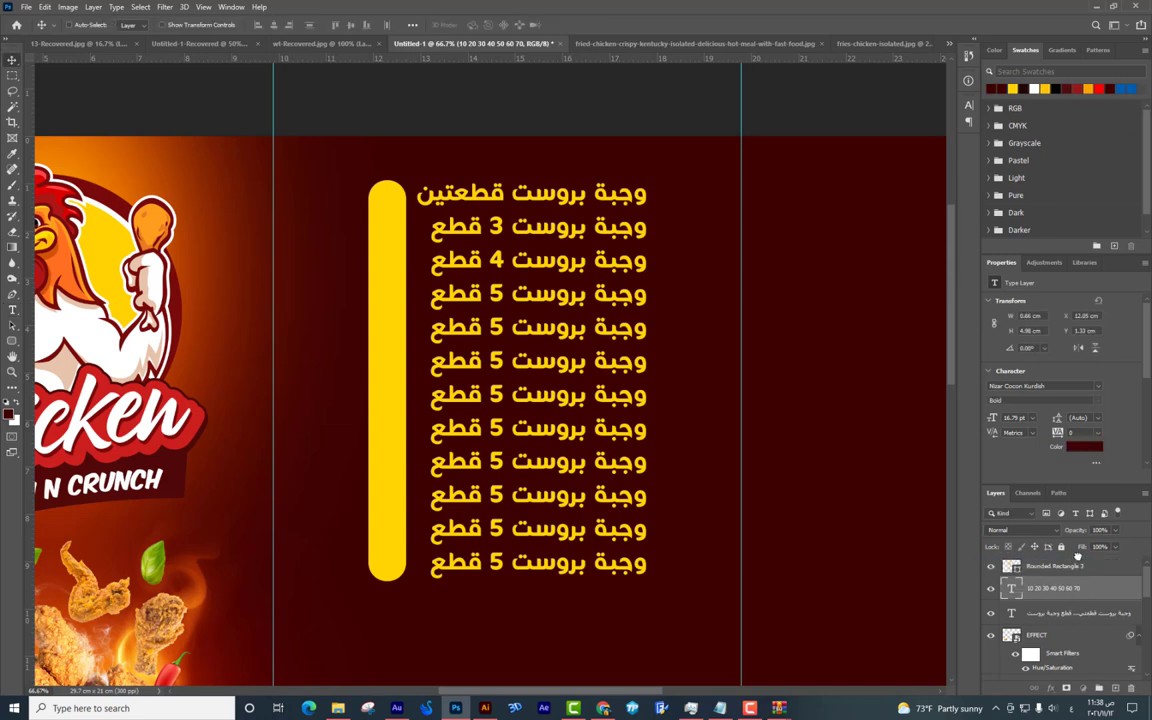
{"action": "key", "text": "ctrl+bracketright"}
{"action": "mouse_move", "coordinate": [403, 279]}
{"action": "left_mouse_down"}
{"action": "mouse_move", "coordinate": [422, 300]}
{"action": "mouse_move", "coordinate": [425, 281]}
{"action": "left_mouse_up"}
{"action": "key", "text": "Down"}
{"action": "key", "text": "Down"}
{"action": "key", "text": "Down"}
{"action": "key", "text": "Down"}
{"action": "key", "text": "Down"}
{"action": "key", "text": "Down"}
{"action": "key", "text": "Down"}
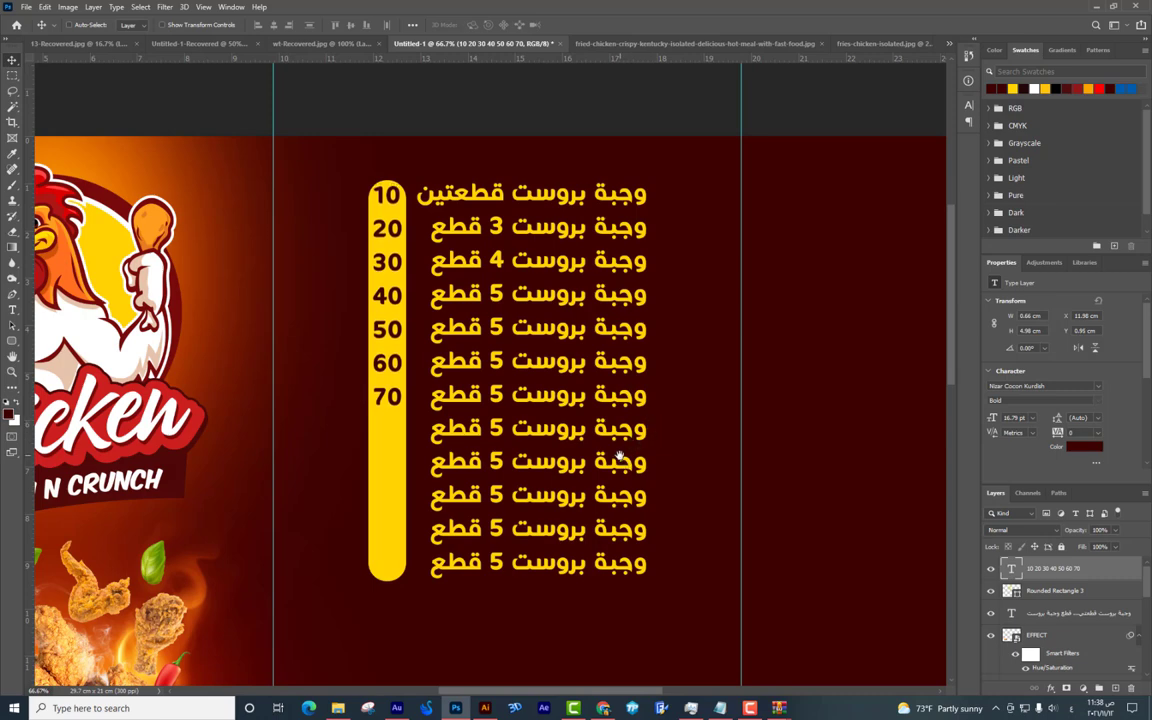
Zoom out to view the whole menu, comparing it with the reference broasted-chicken menu images.
{"action": "scroll", "coordinate": [620, 458], "scroll_direction": "down", "scroll_amount": 3}
{"action": "key", "text": "ctrl+minus"}
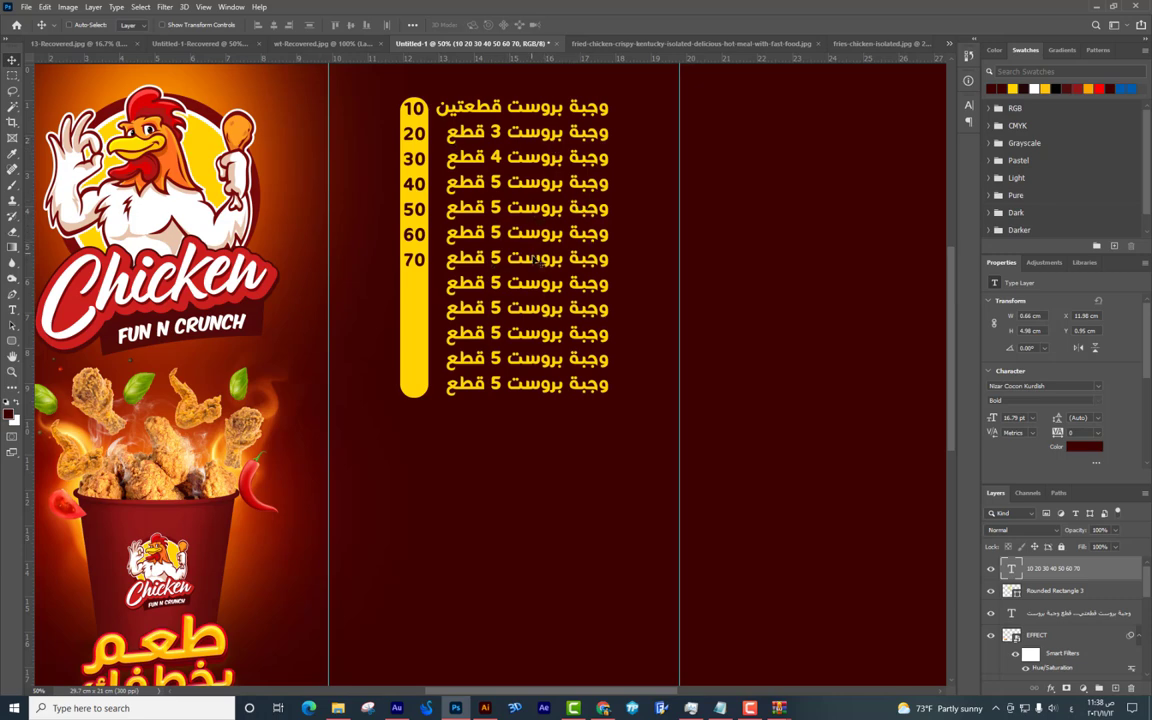
{"action": "scroll", "coordinate": [498, 282], "scroll_direction": "down", "scroll_amount": 3}
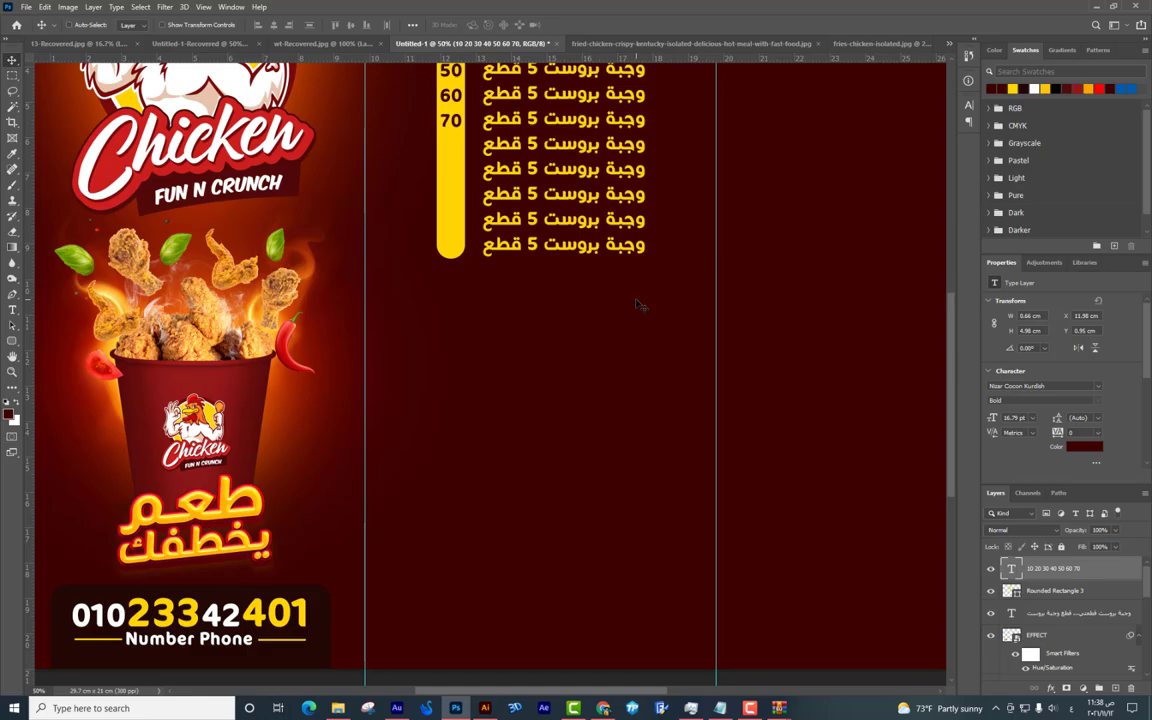
{"action": "key", "text": "alt+Tab"}
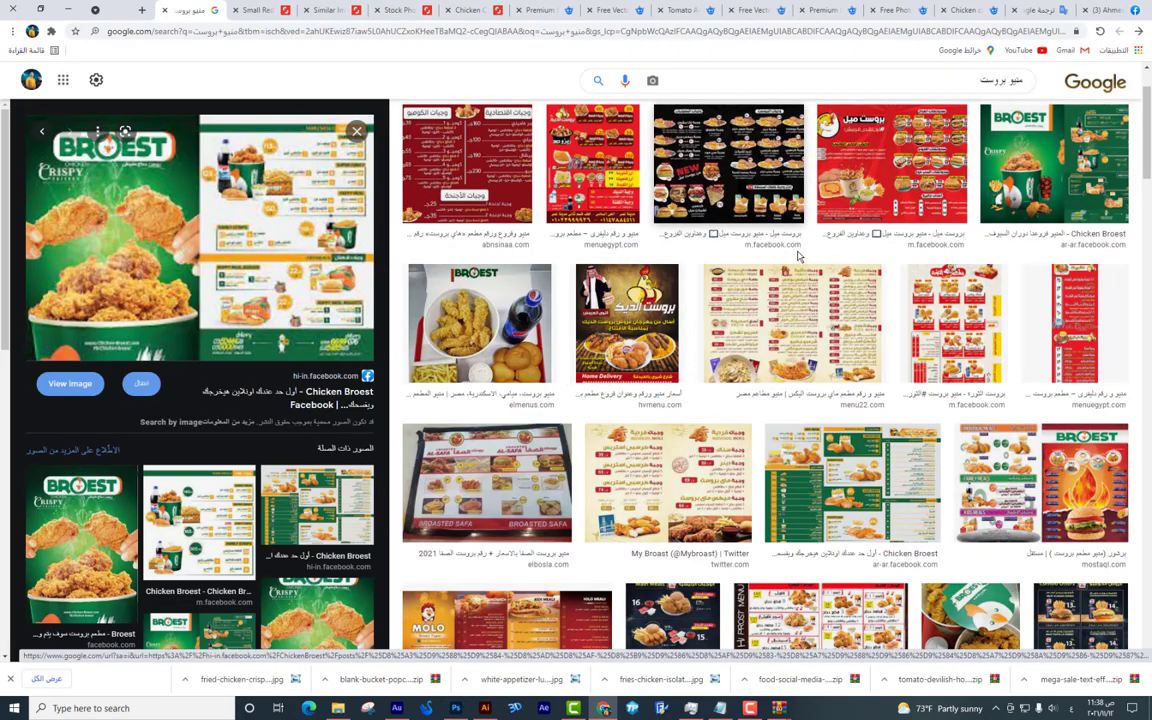
{"action": "key", "text": "alt+Tab"}
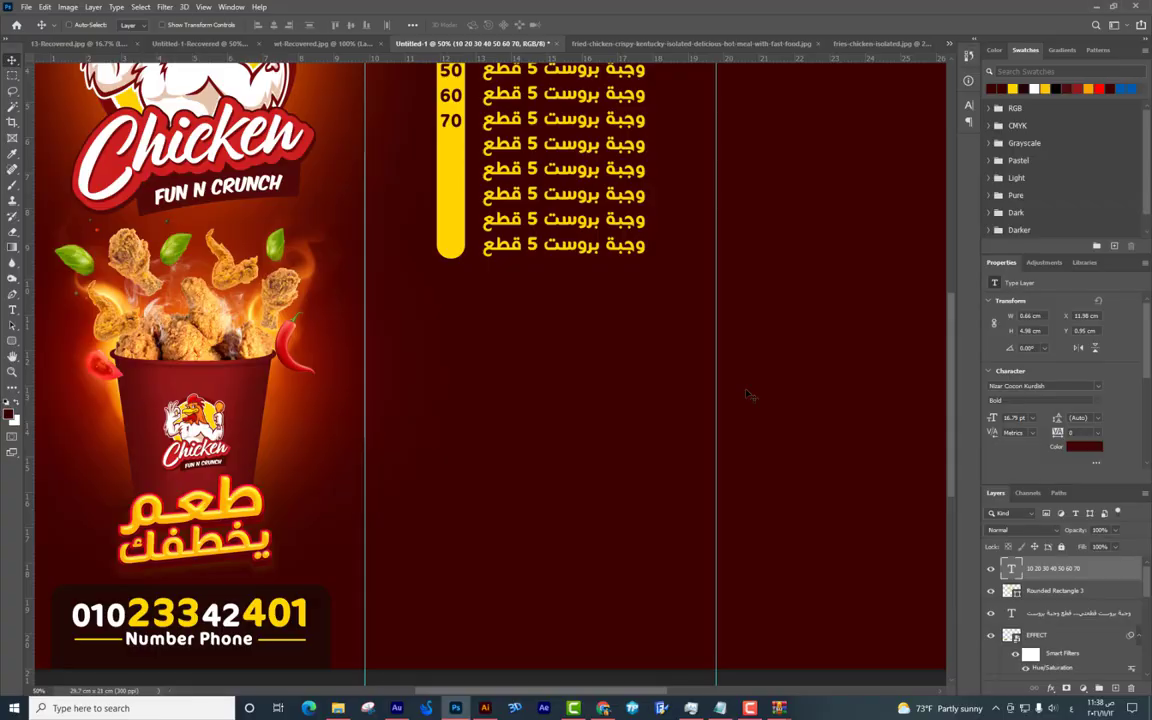
{"action": "left_click_drag", "start_coordinate": [510, 282], "coordinate": [686, 330]}
{"action": "key", "text": "ctrl+minus"}
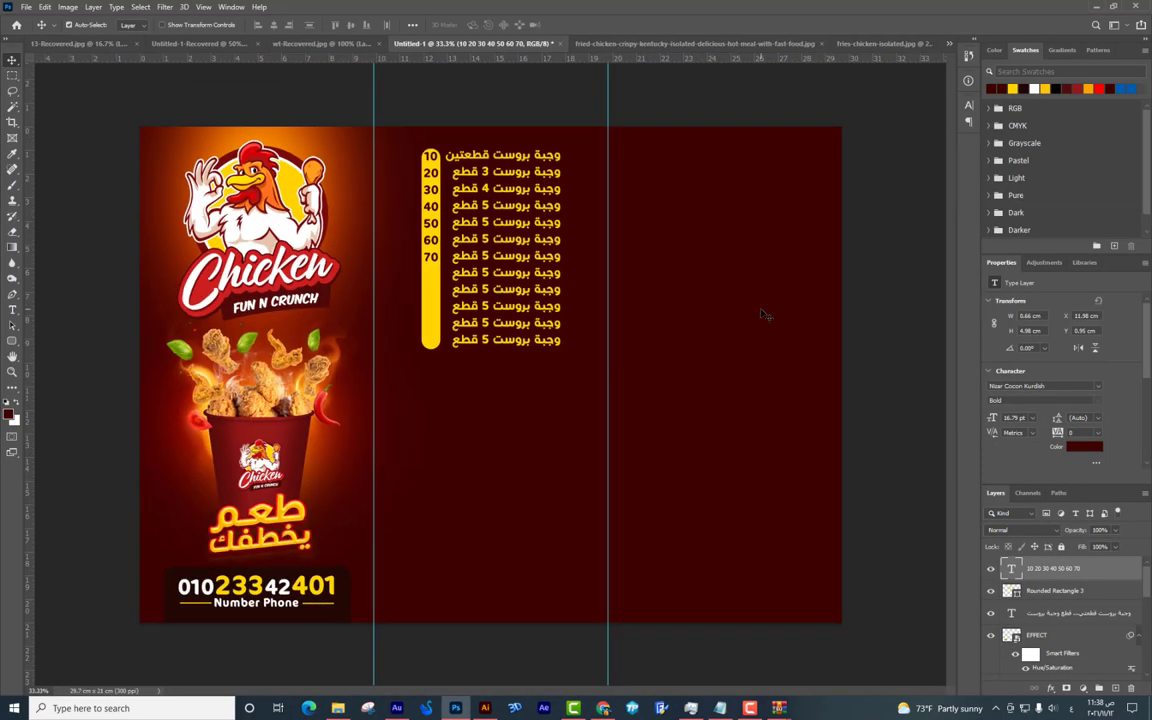